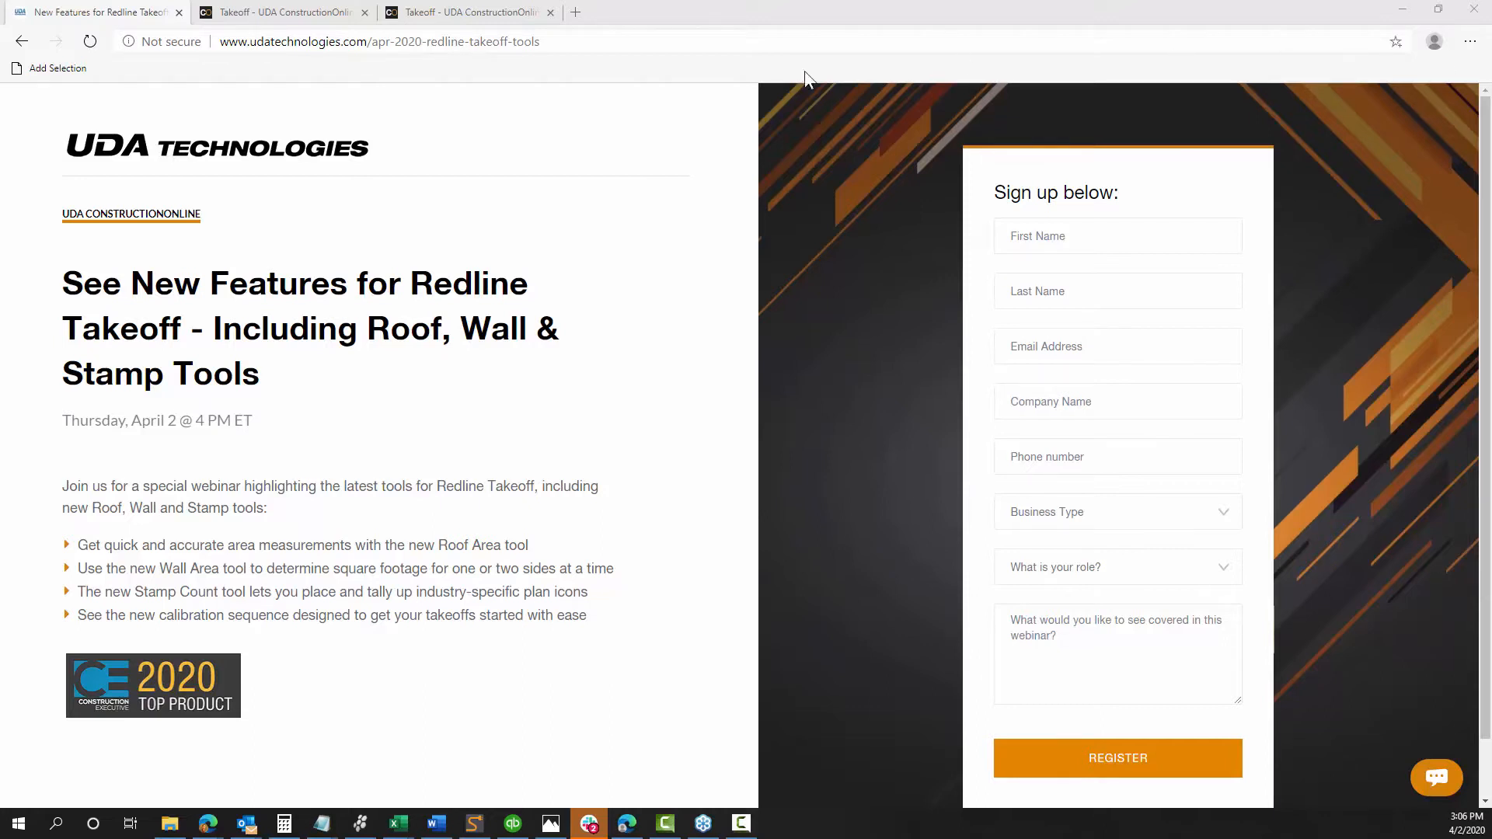
click(272, 19)
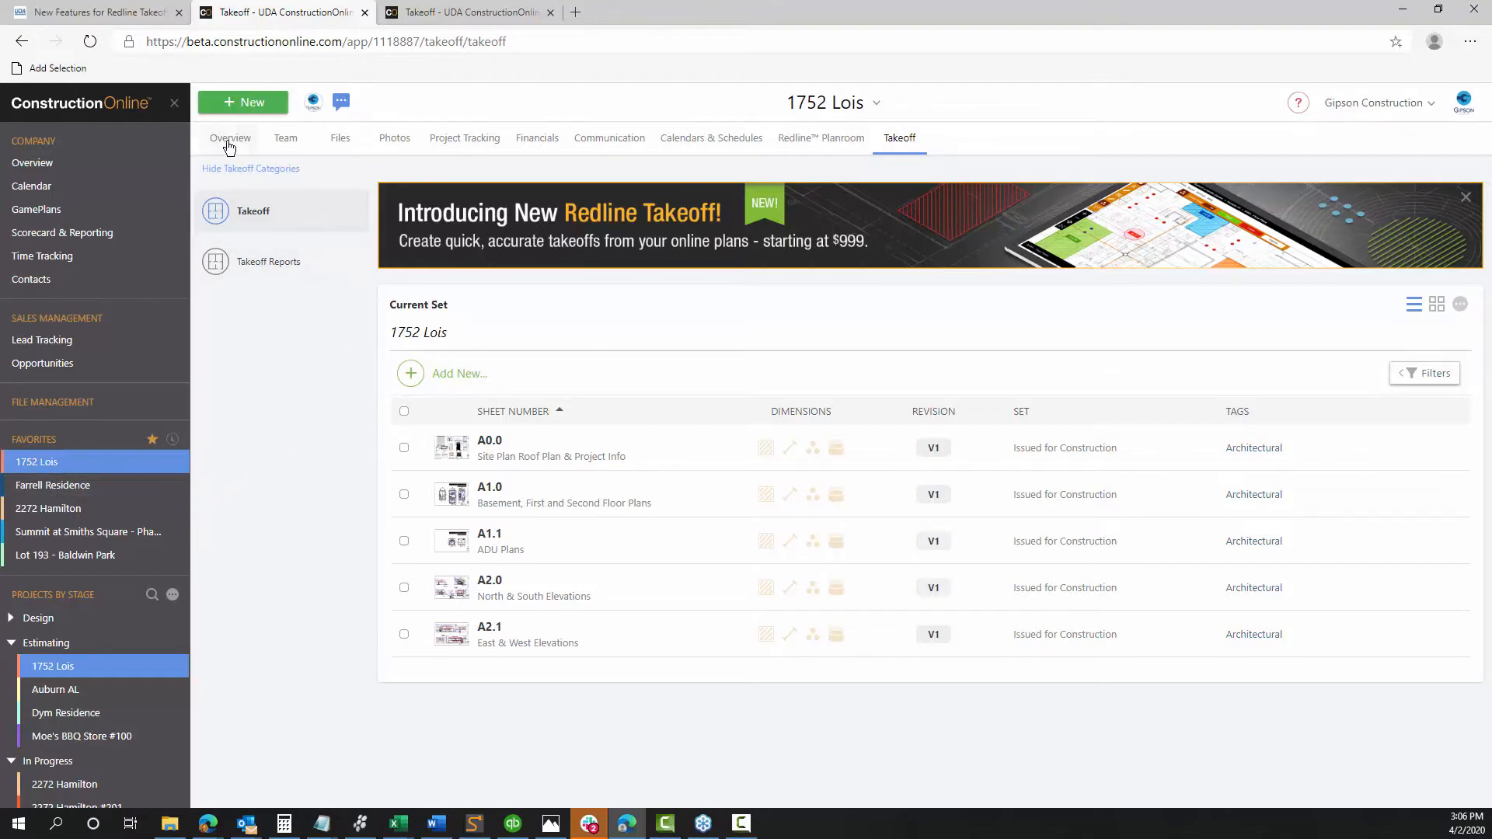
click(827, 141)
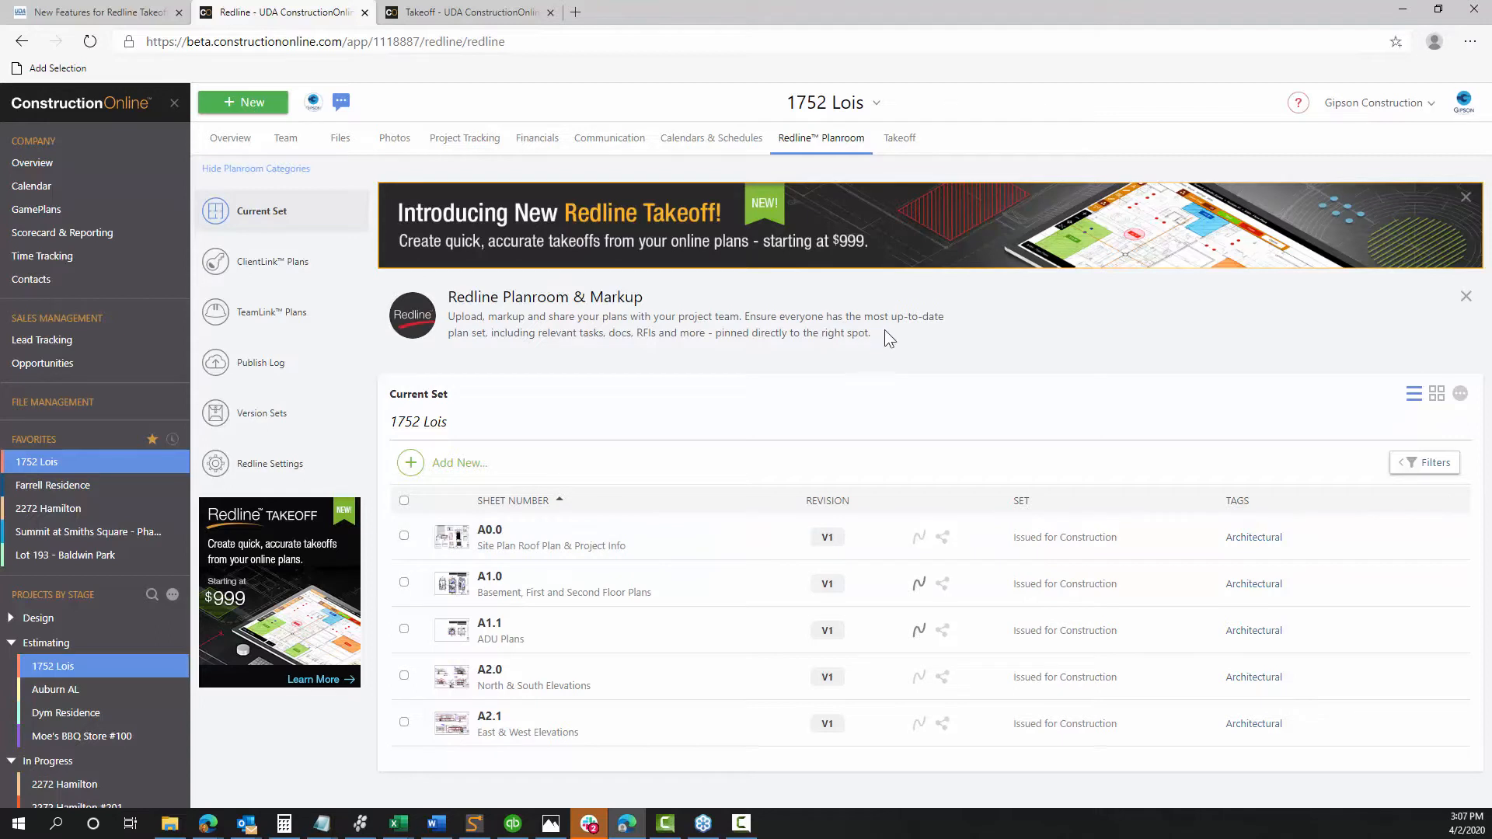
click(899, 140)
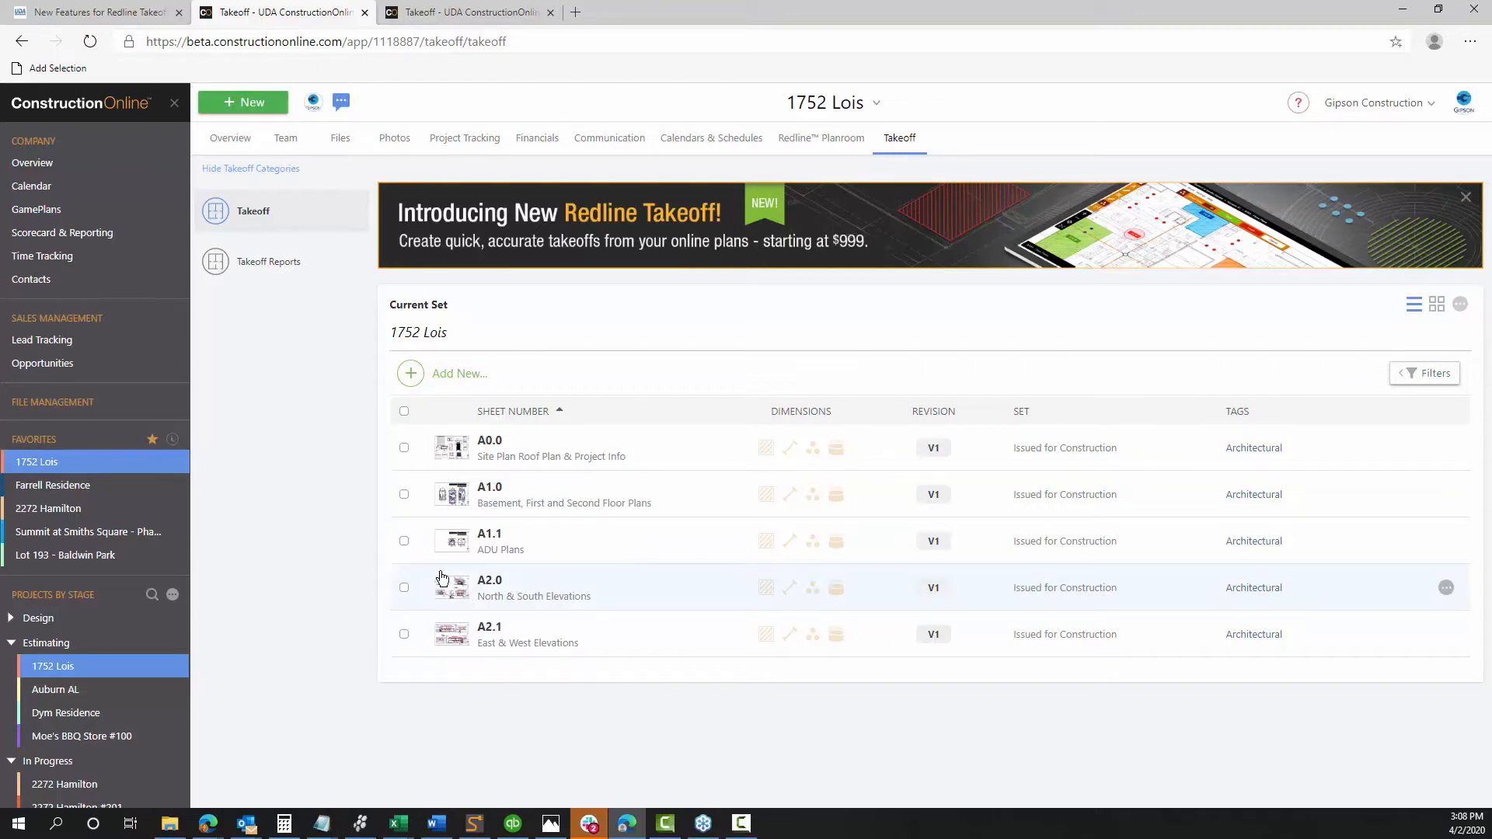
Bring up sheet A0.0 in the Redline Takeoff viewer and zoom in on the site plan
click(467, 17)
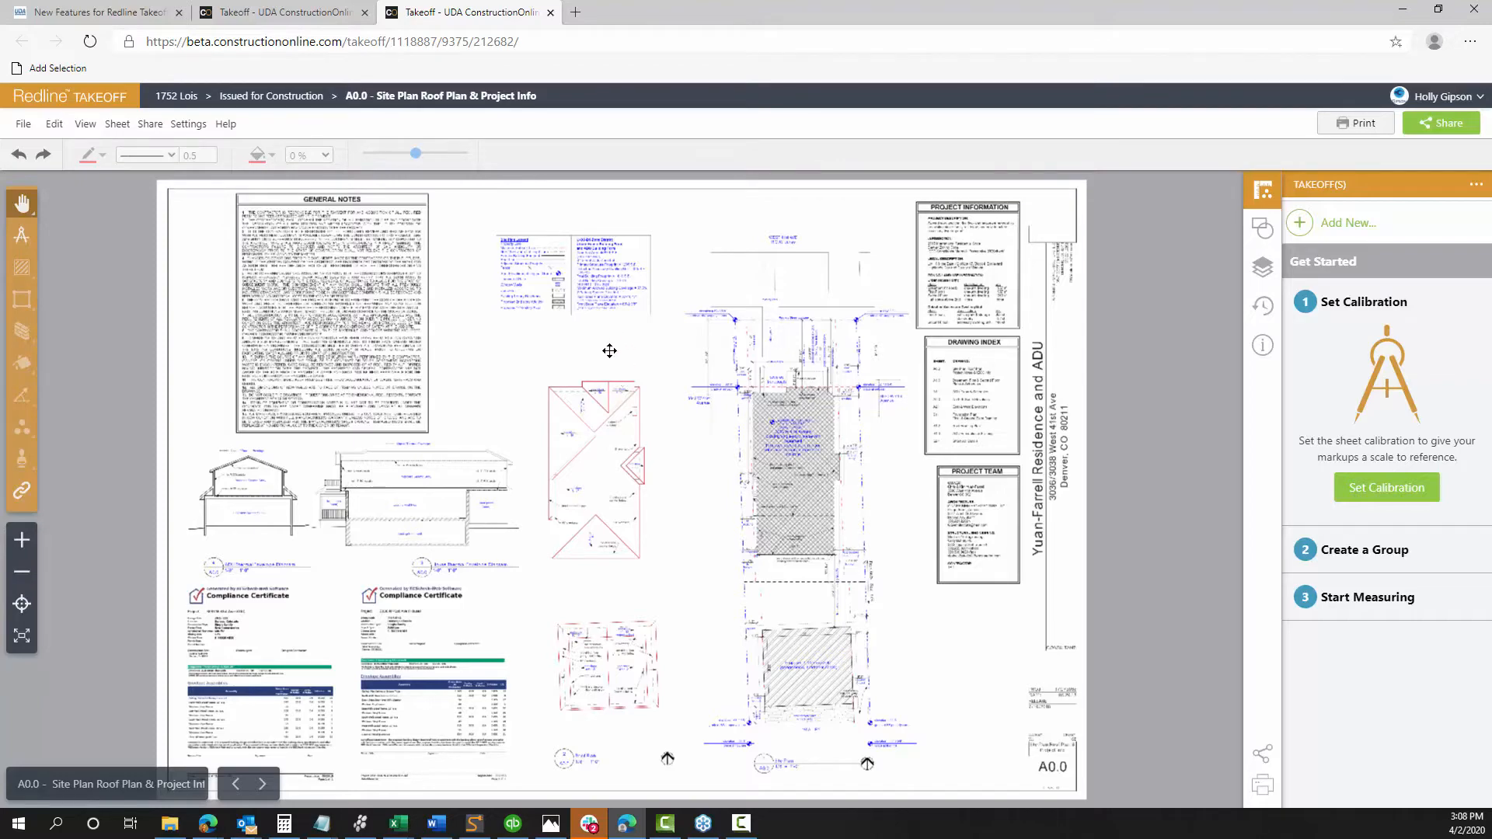
scroll(653, 516, up, 5)
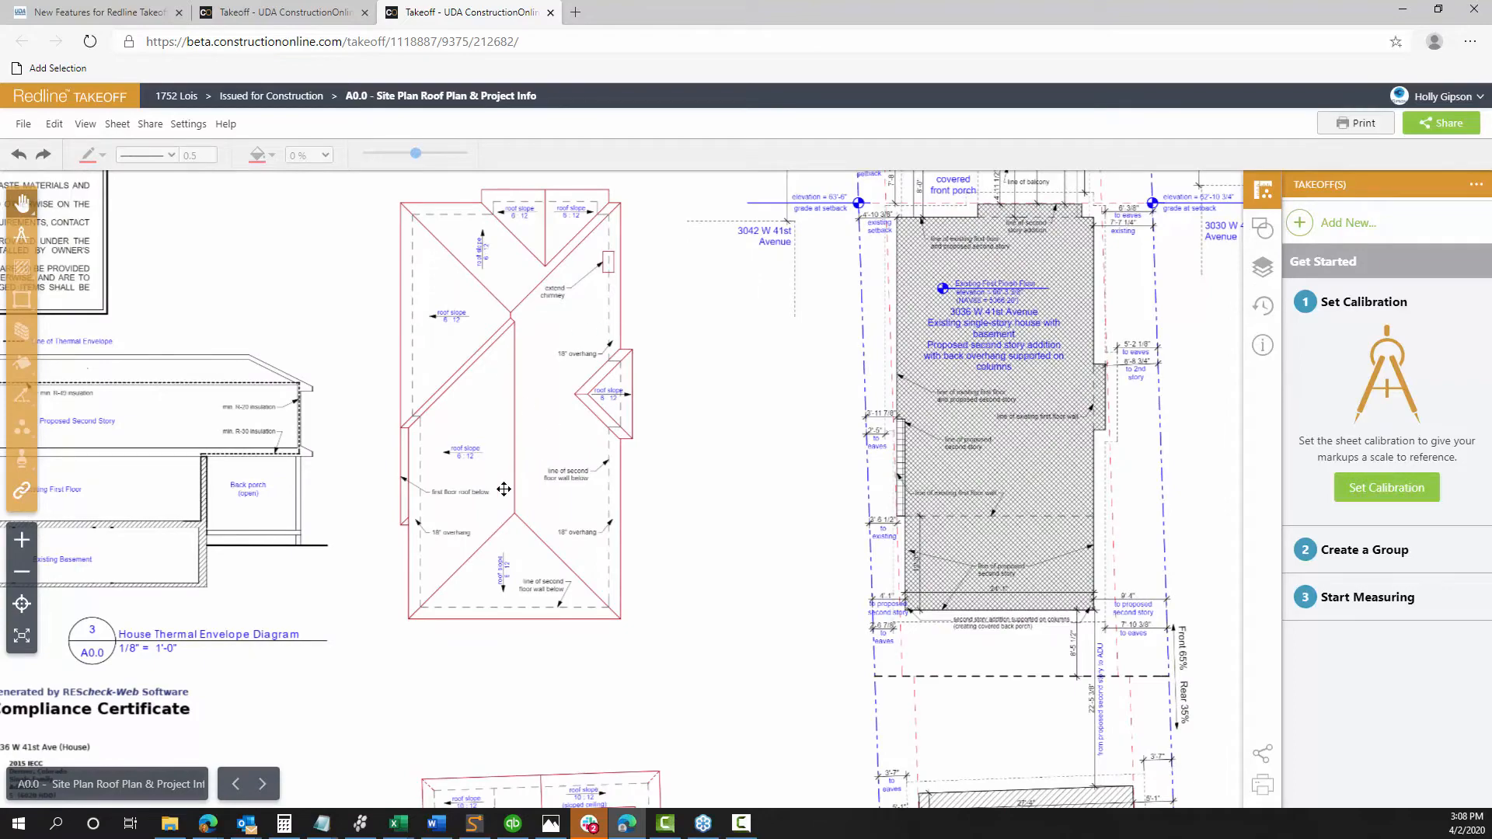
scroll(665, 533, down, 3)
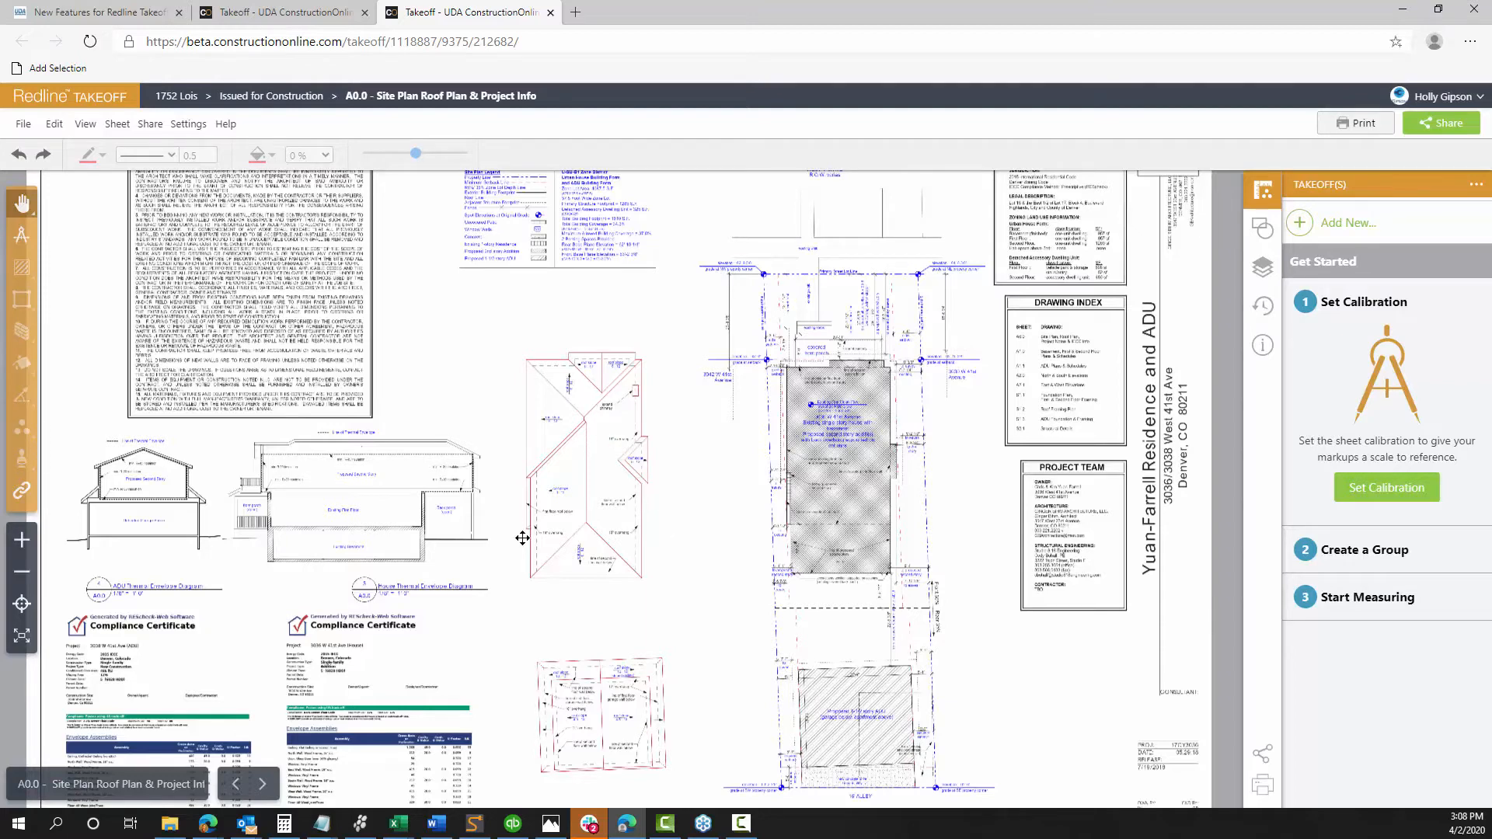
scroll(847, 481, up, 3)
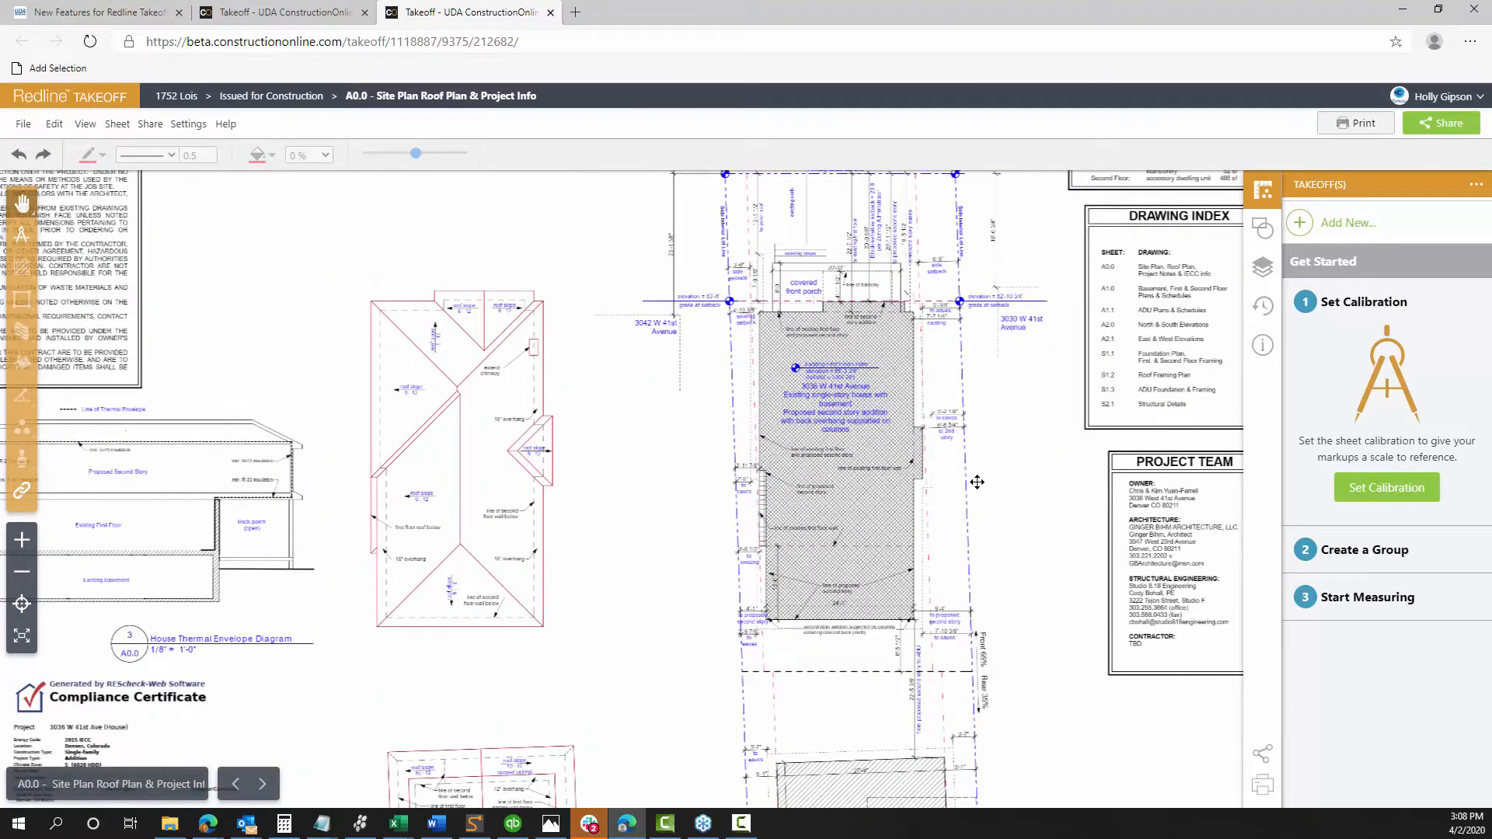
scroll(995, 479, up, 3)
scroll(918, 455, up, 3)
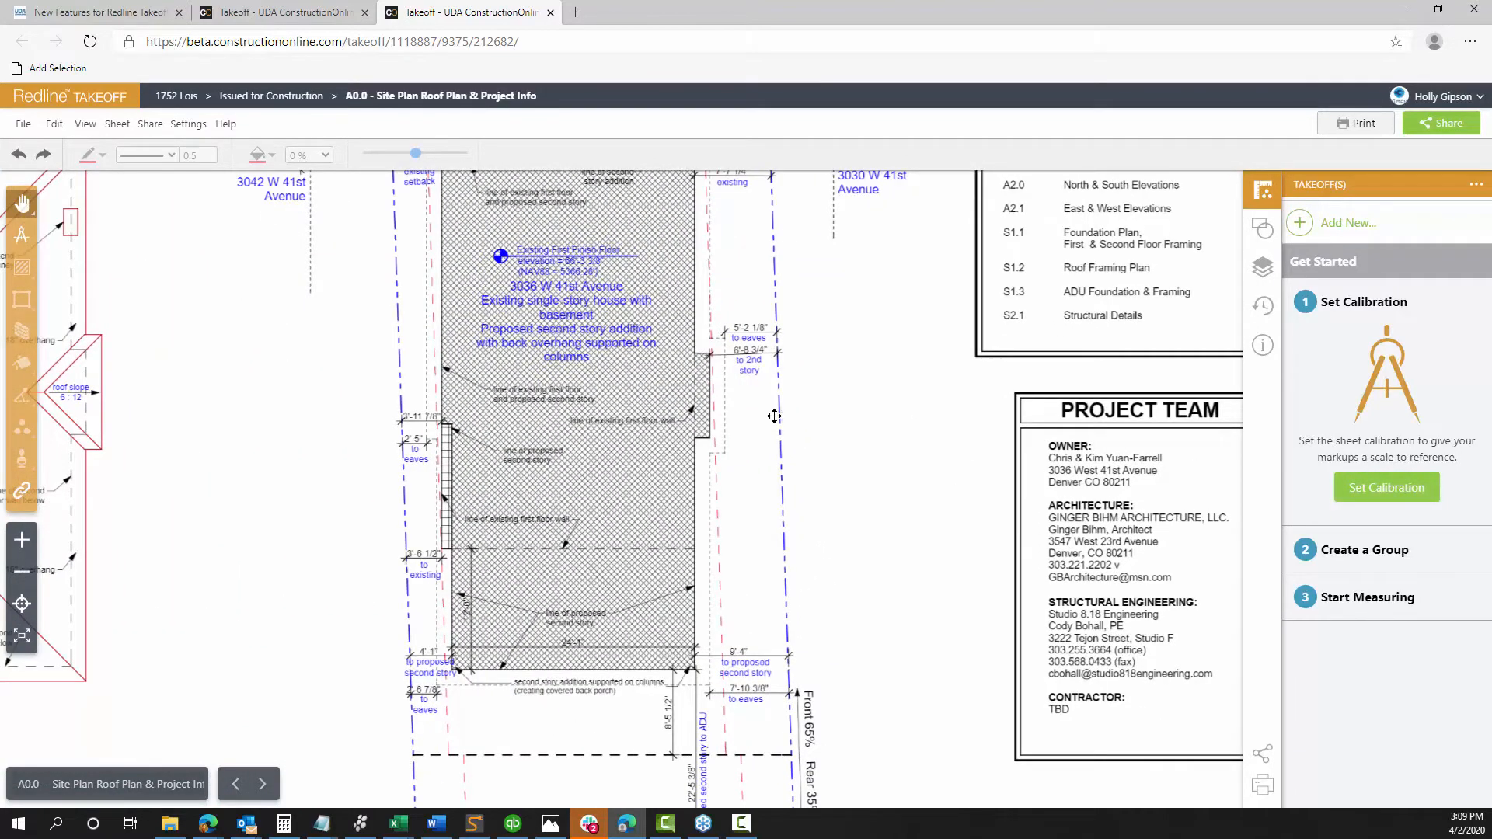
scroll(775, 416, down, 1)
scroll(775, 416, down, 1)
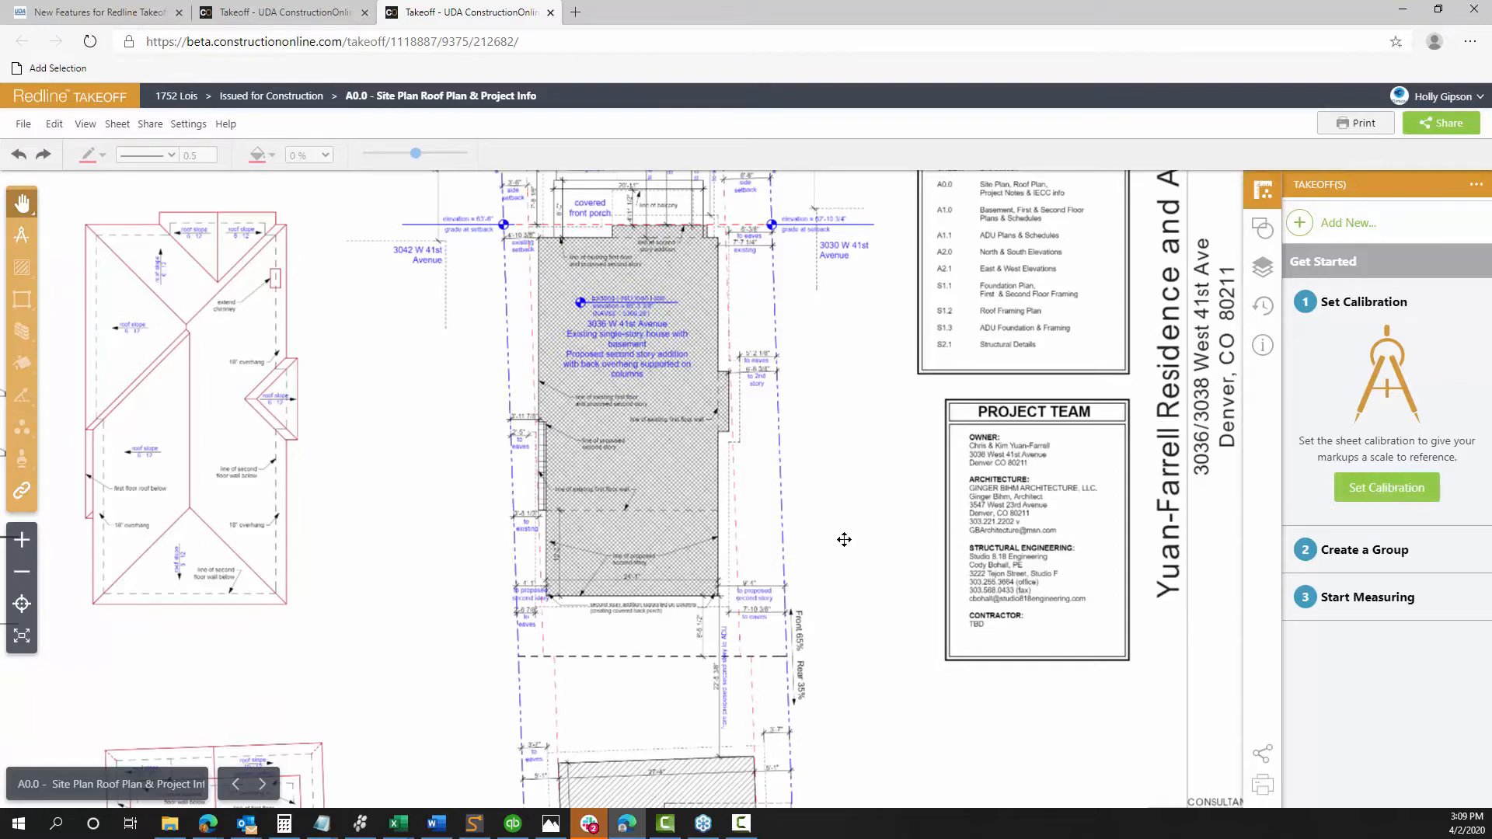
scroll(842, 536, up, 3)
Pan around sheet A0.0 to view the rear of the house, the ADU and the alley
drag(824, 554, 927, 445)
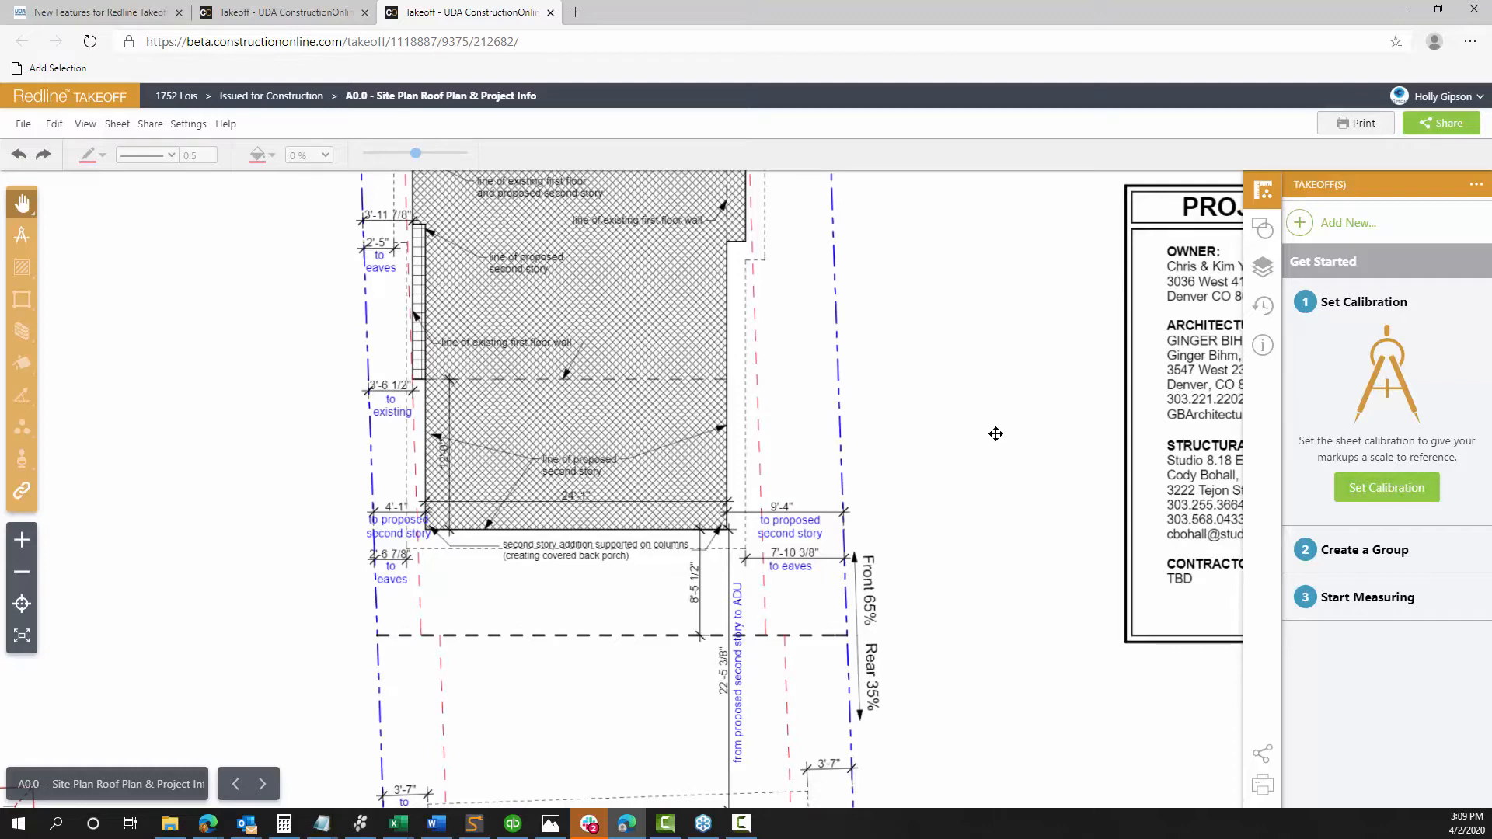
mouse_move(603, 572)
mouse_down()
mouse_move(642, 523)
mouse_move(663, 406)
mouse_move(696, 373)
mouse_move(656, 557)
mouse_move(673, 253)
mouse_up()
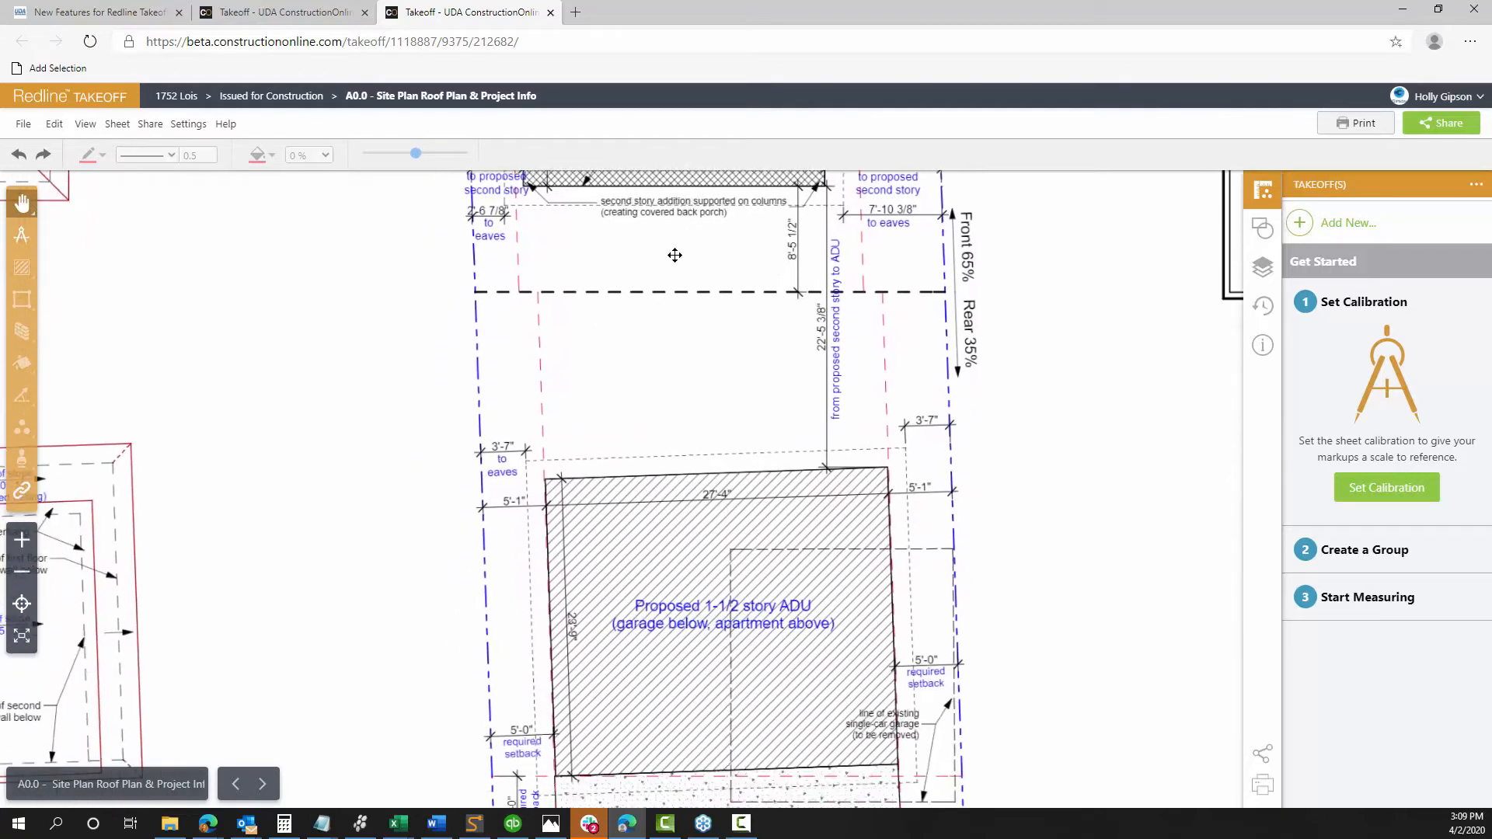
drag(679, 496, 688, 273)
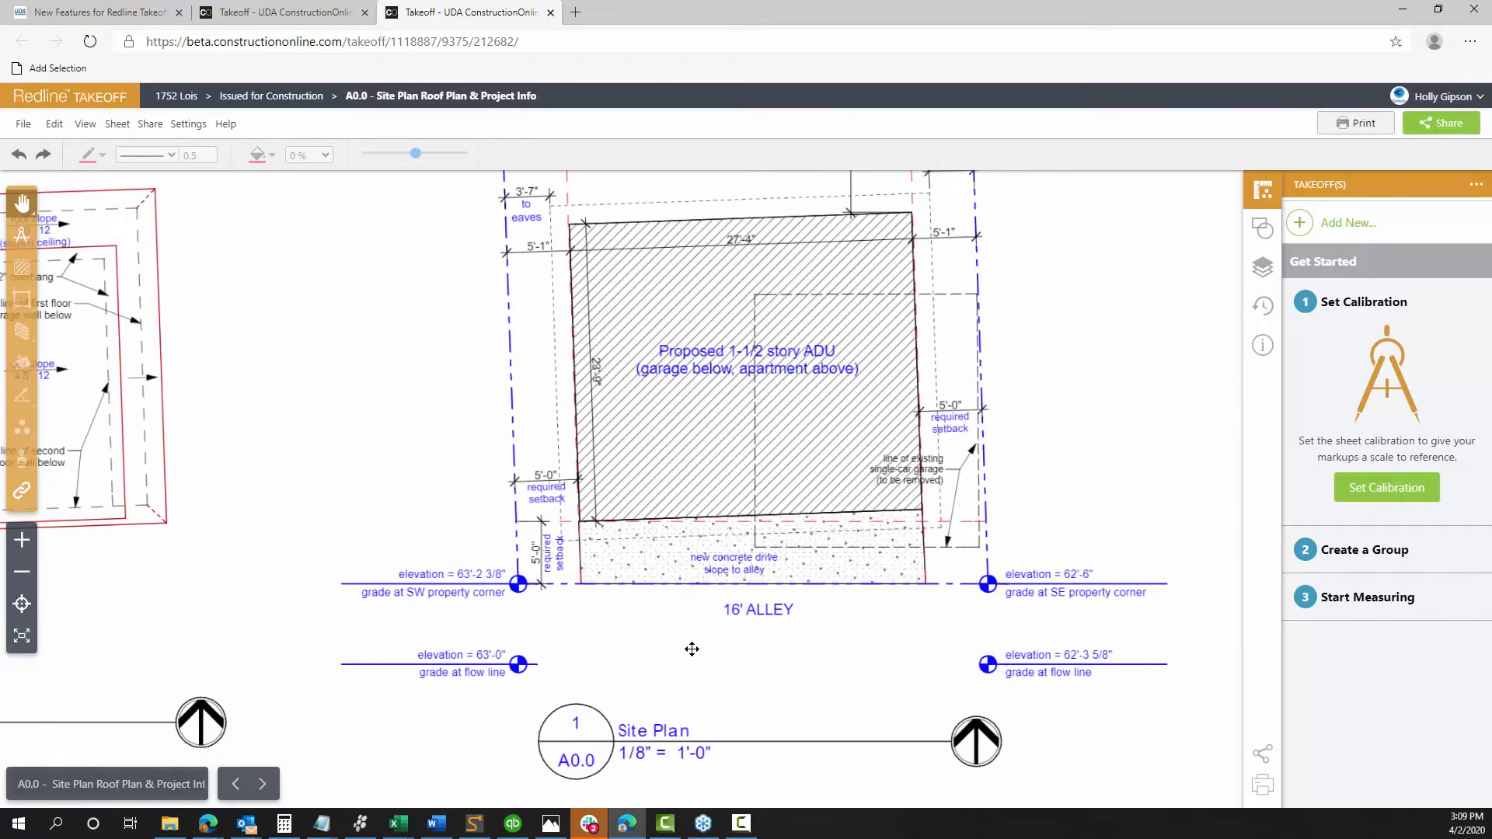
drag(709, 361, 672, 710)
drag(676, 406, 673, 573)
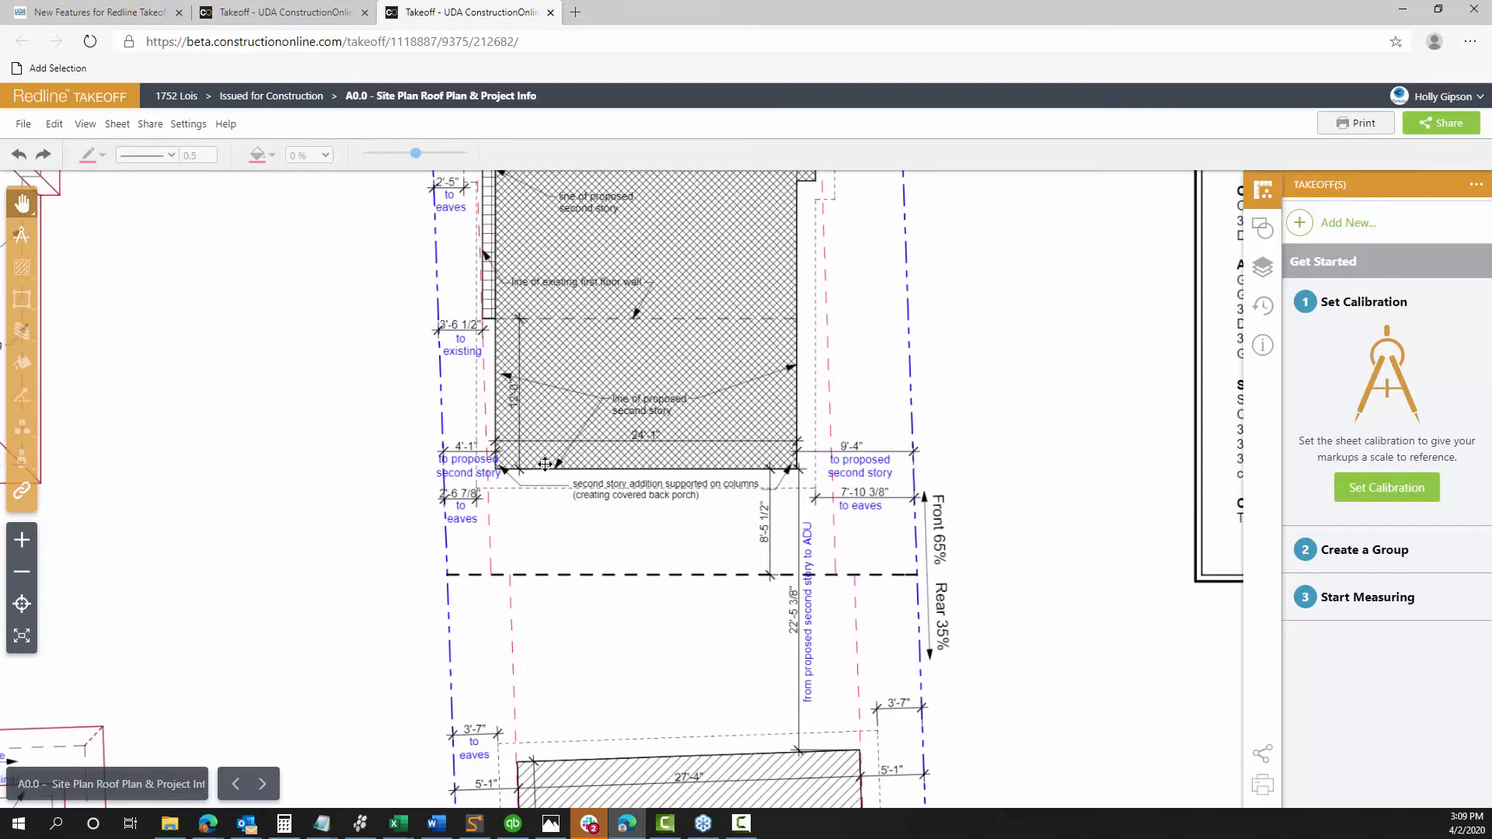
Draw a zero-width calibration line along the 24'-1" dimension of the second-story addition
click(1365, 488)
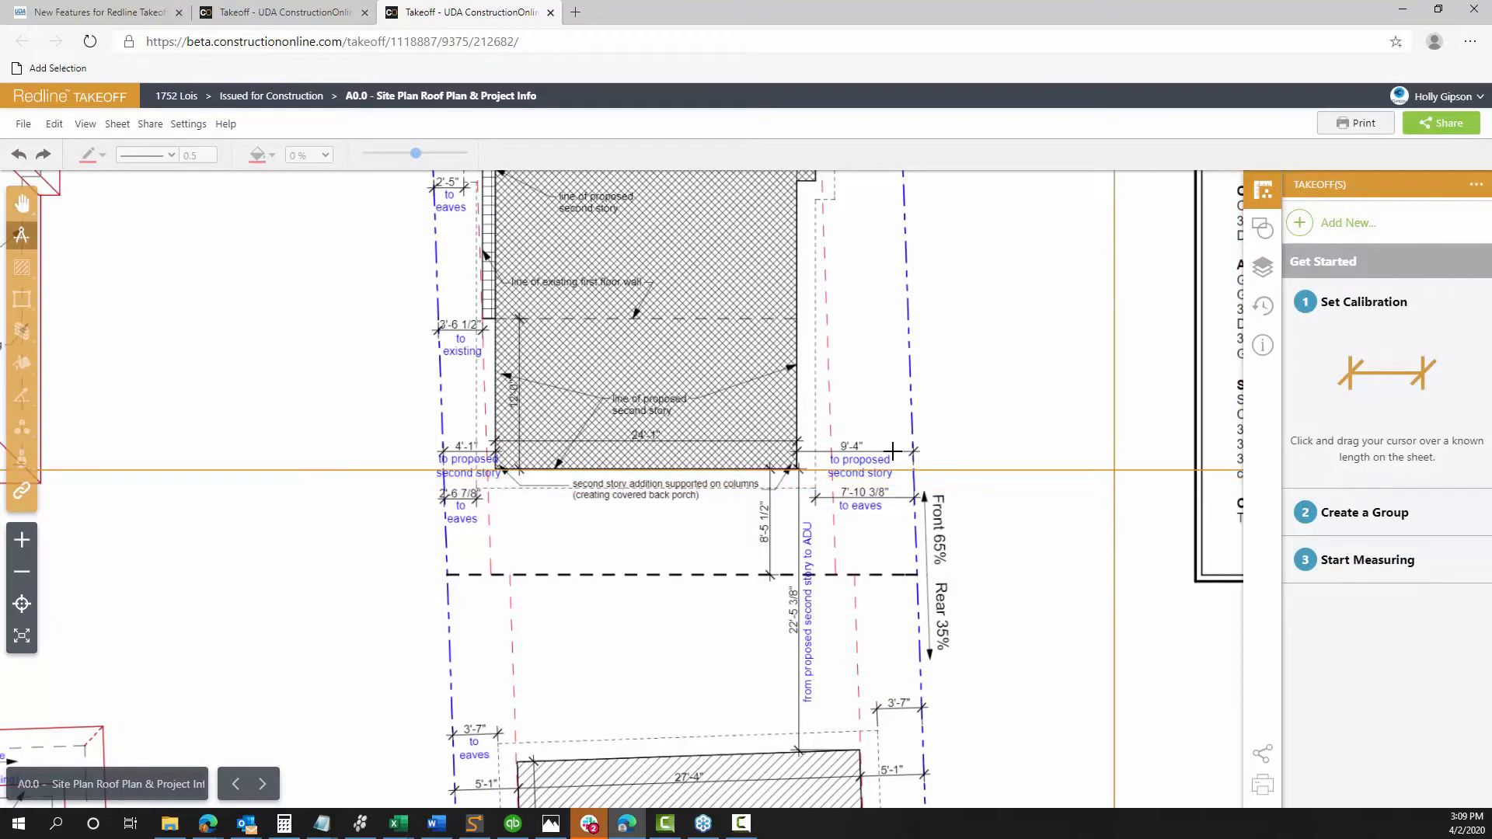
scroll(615, 439, up, 1)
scroll(615, 439, up, 3)
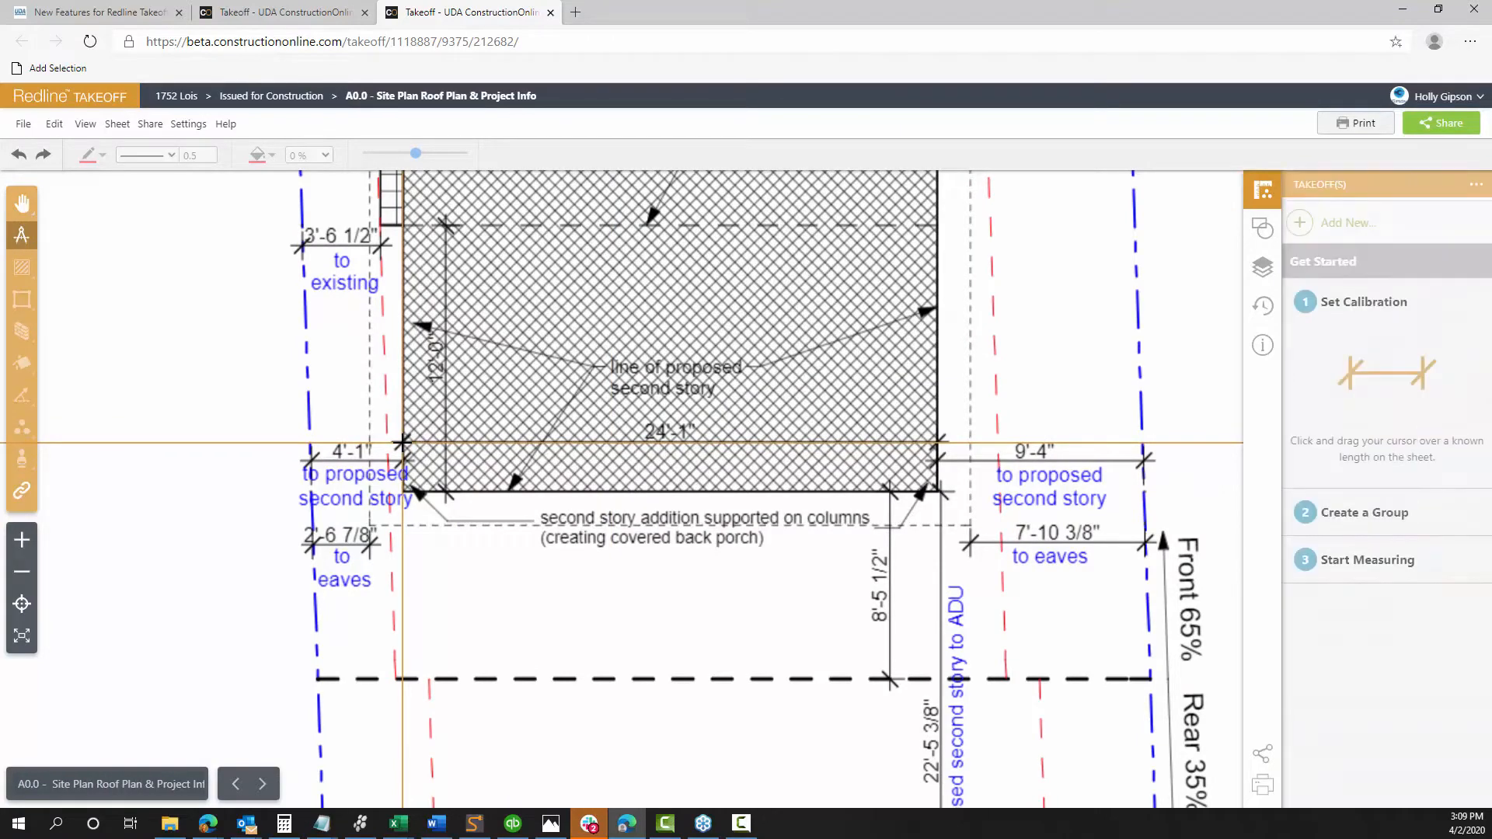
drag(402, 442, 940, 443)
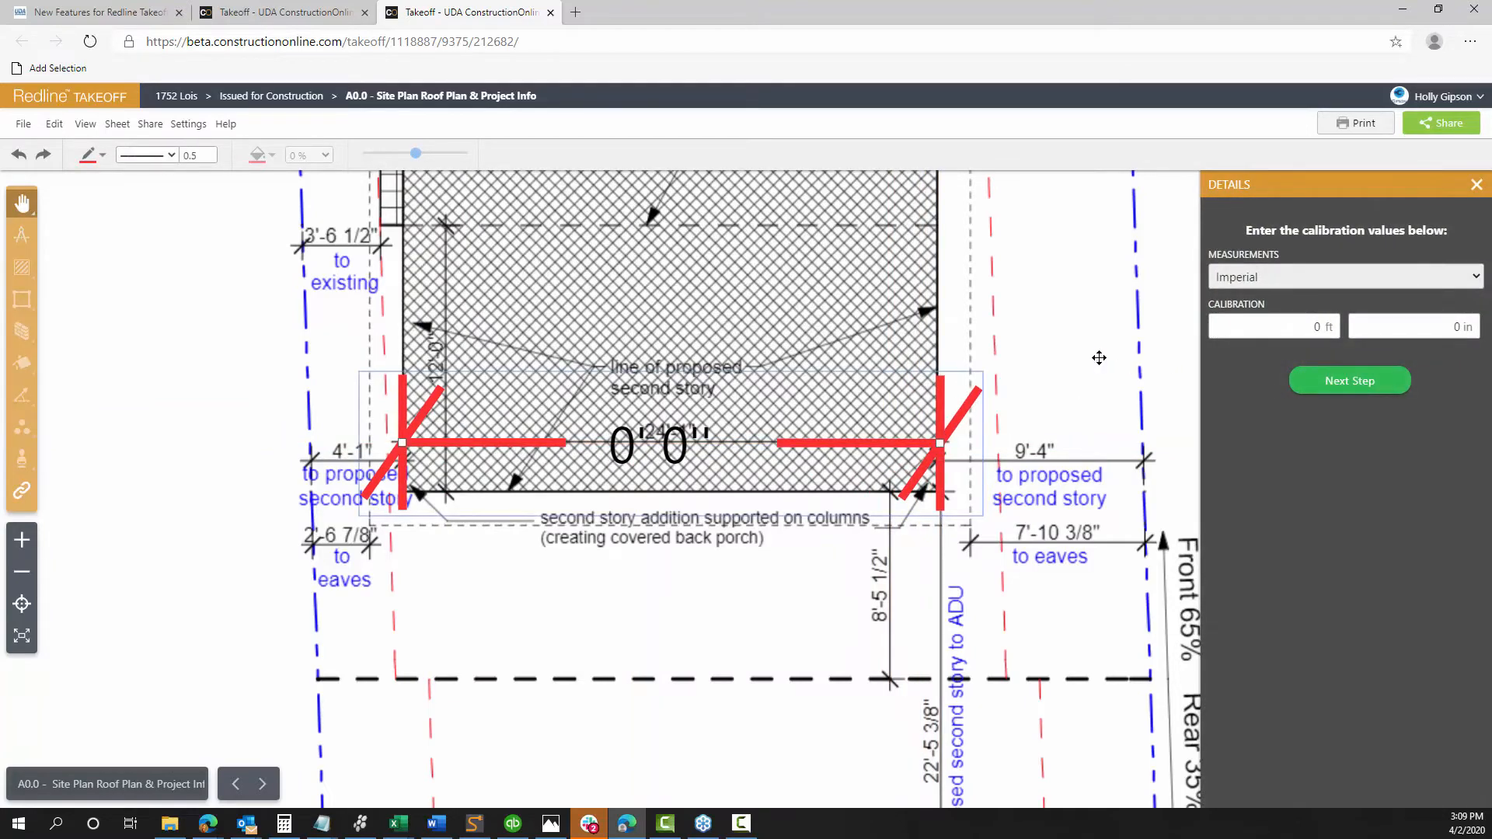
click(209, 159)
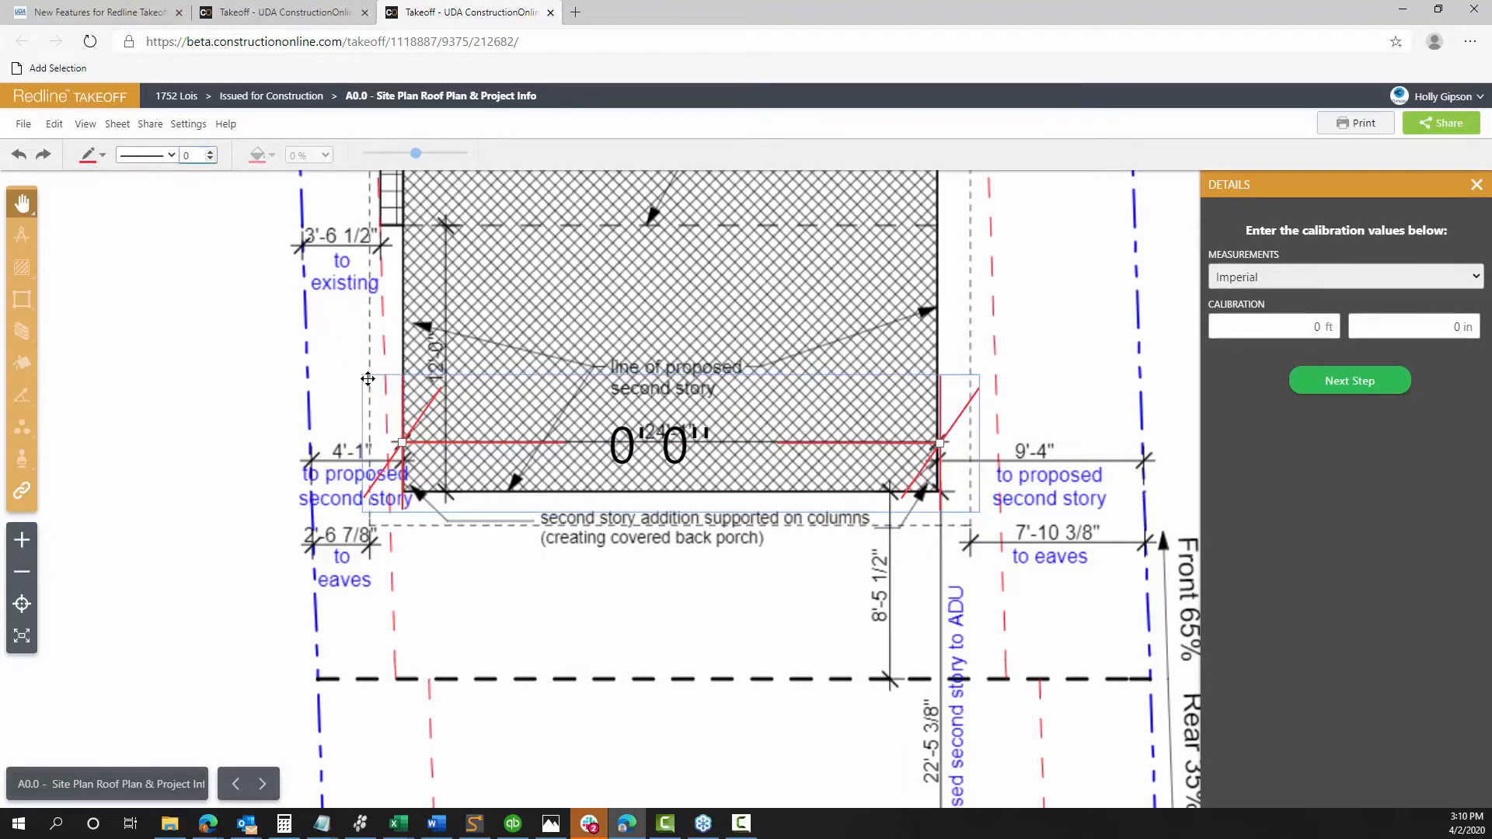
scroll(729, 450, up, 2)
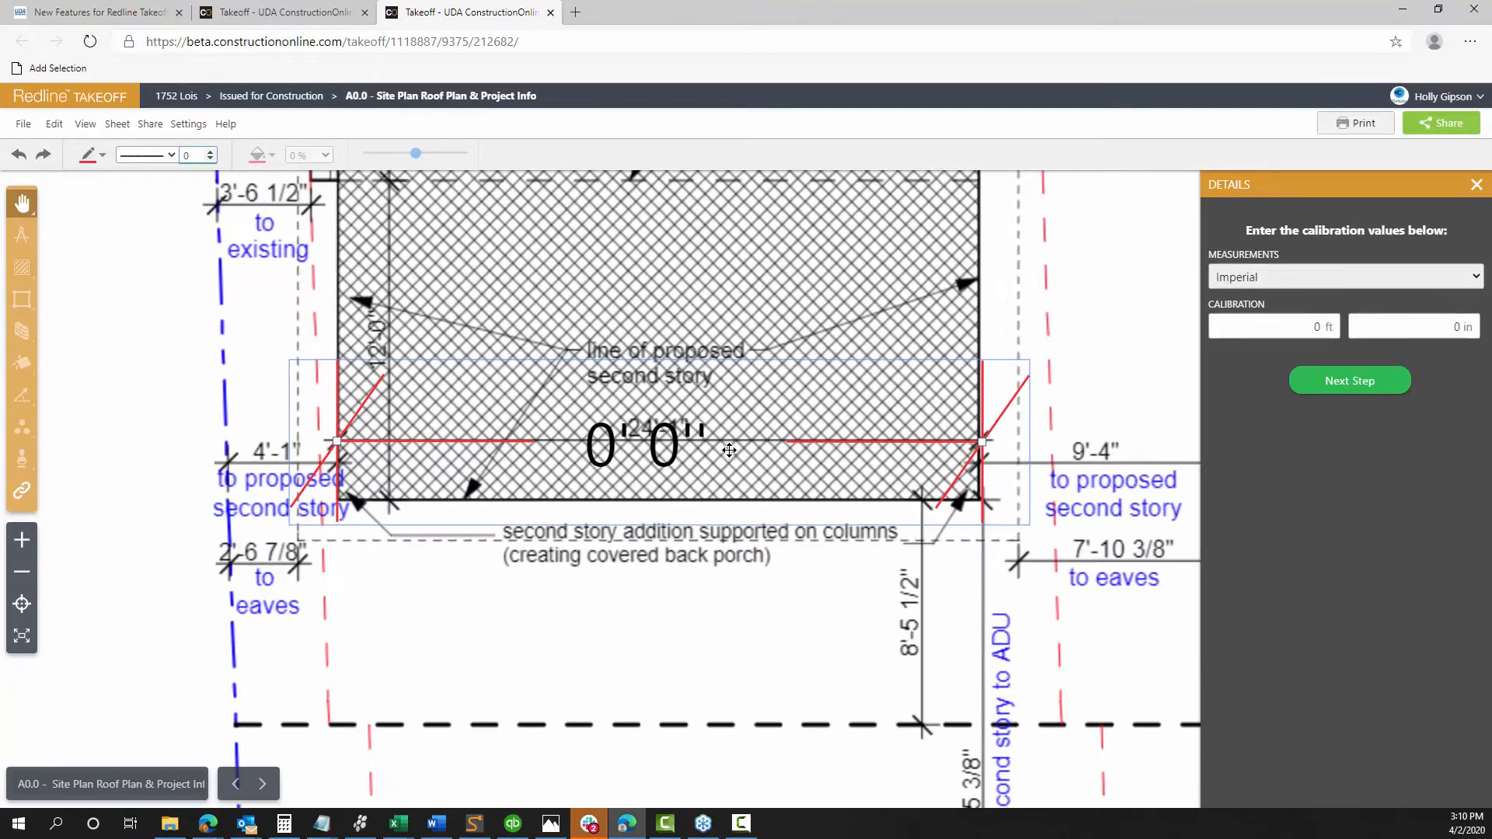
scroll(729, 450, up, 1)
drag(1000, 443, 999, 441)
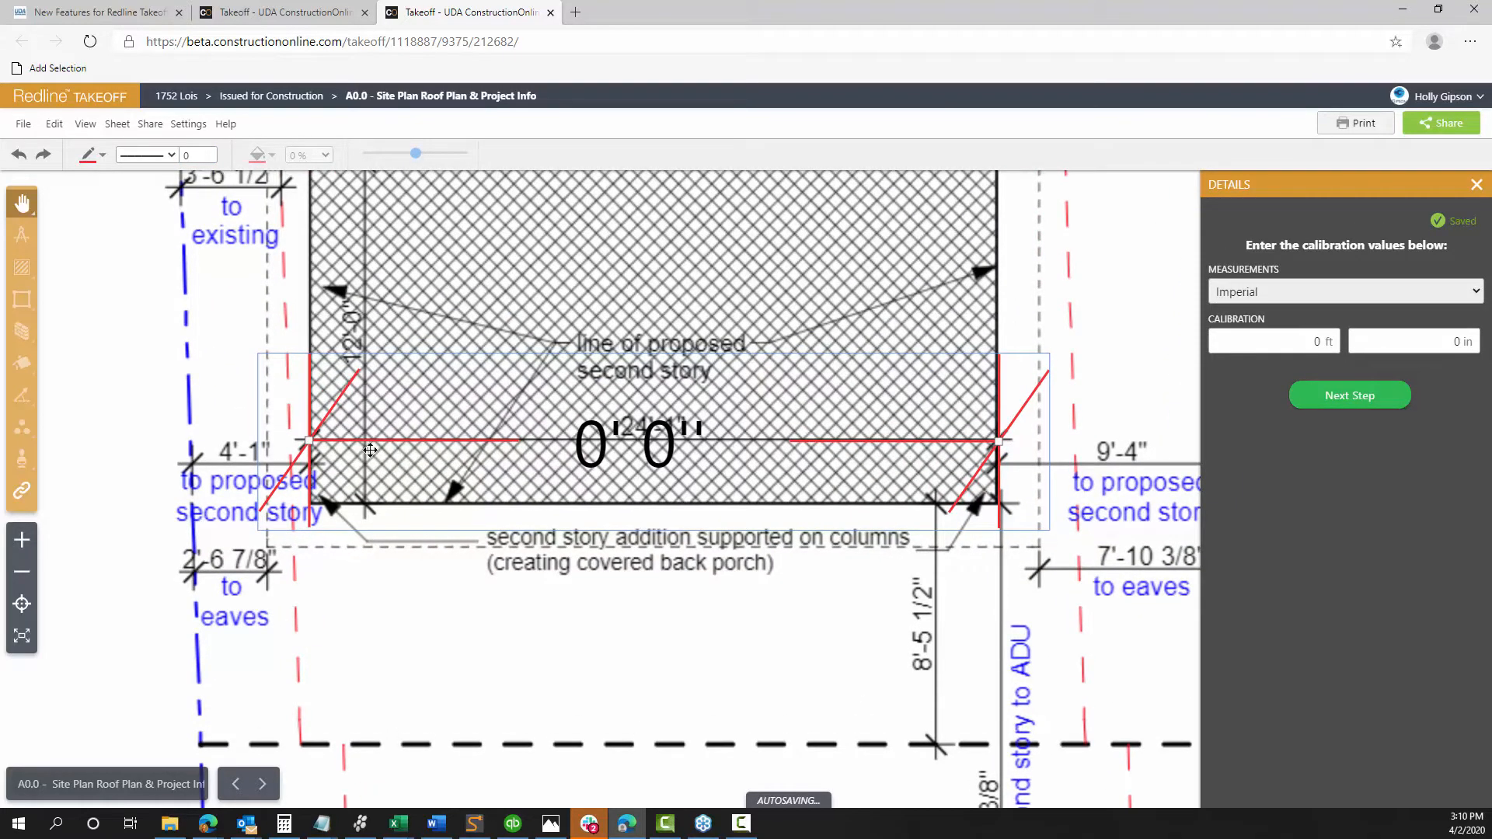
mouse_move(668, 443)
mouse_down()
mouse_move(668, 459)
mouse_move(668, 444)
mouse_up()
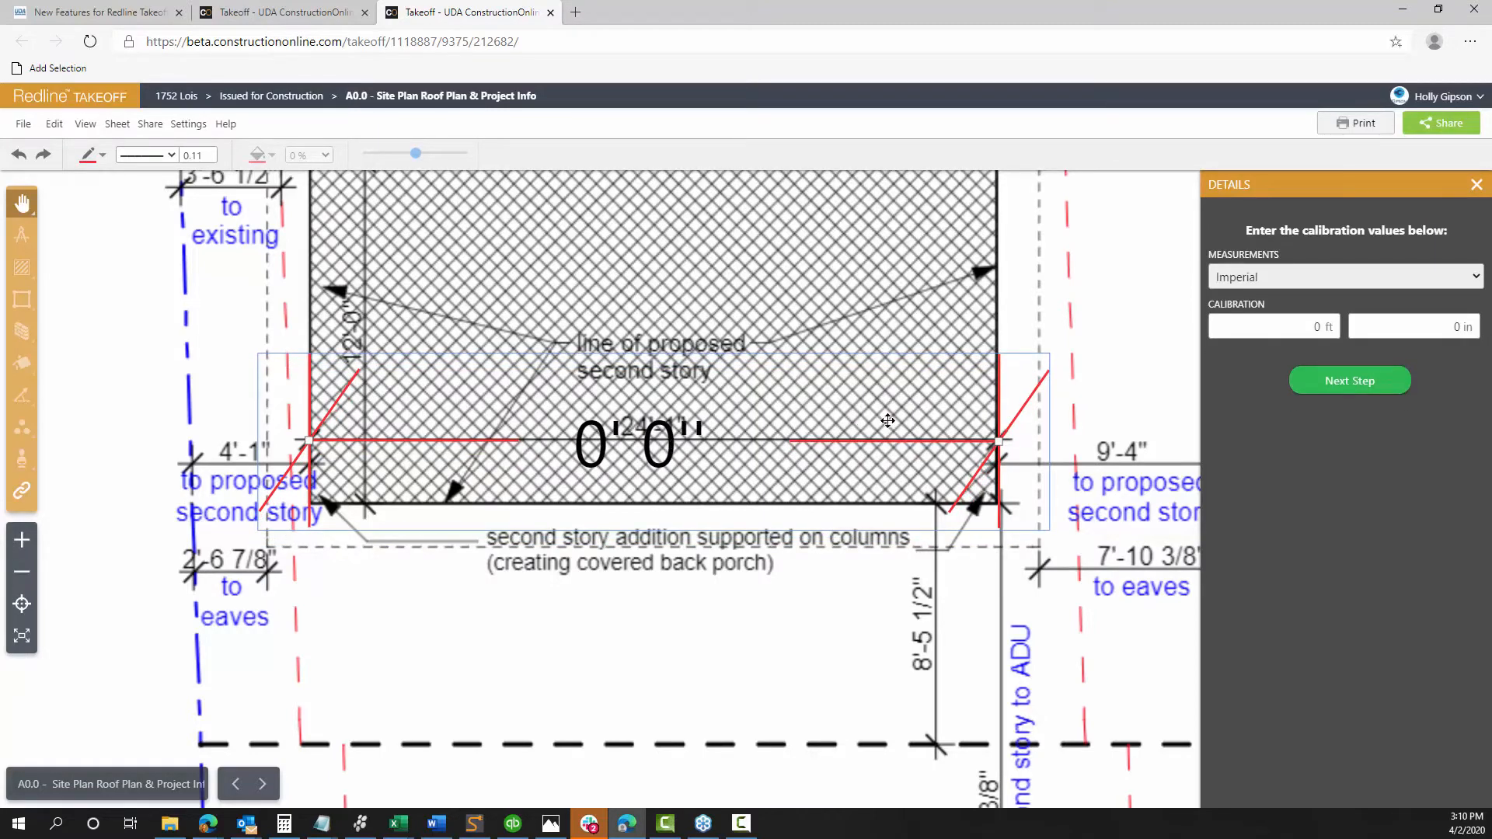
Set the calibration length to 24 ft 1 in and confirm the calibration step
click(1297, 330)
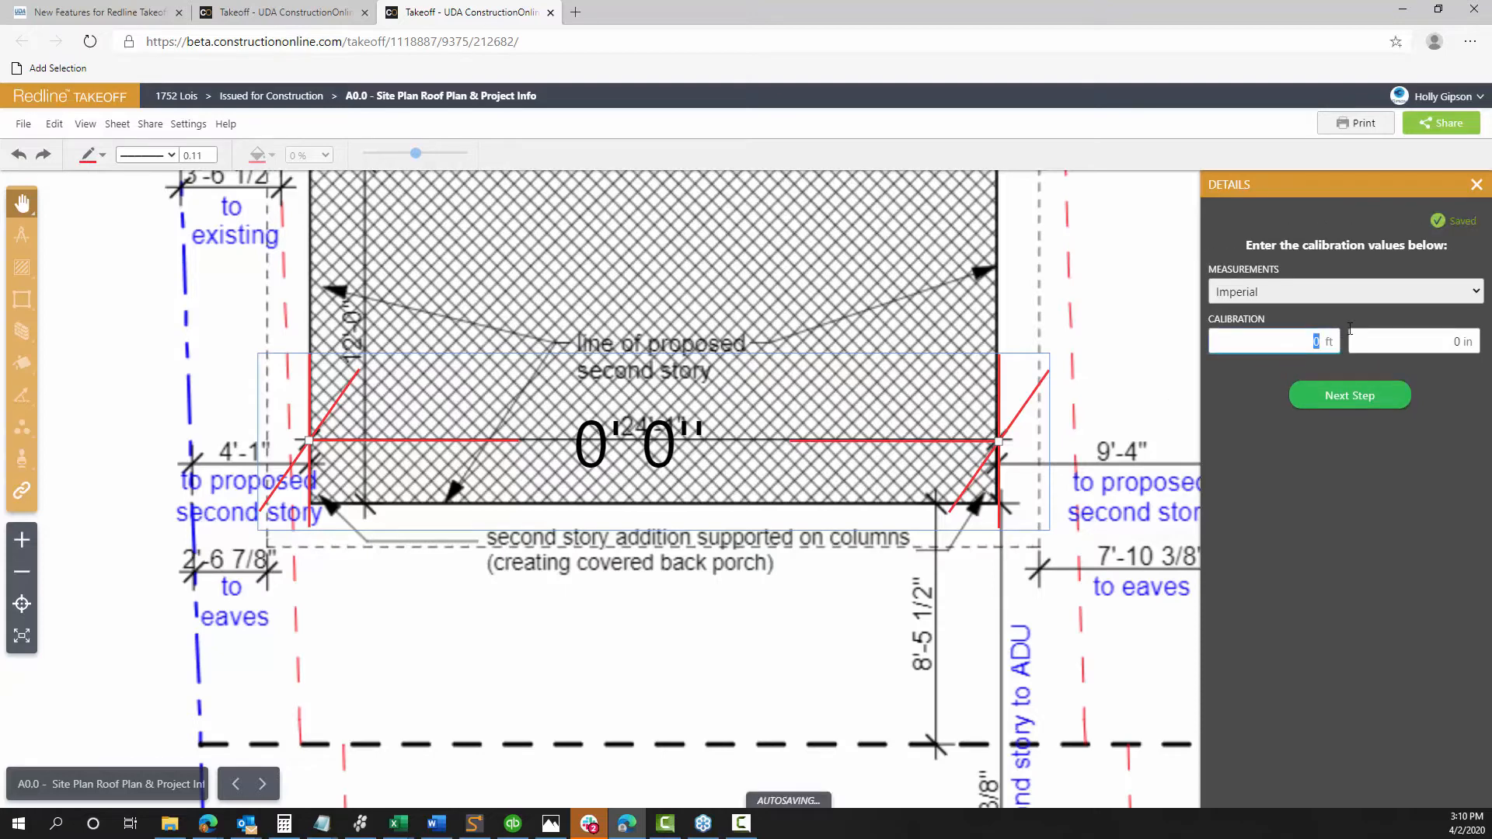
text(24)
click(1368, 342)
text(1)
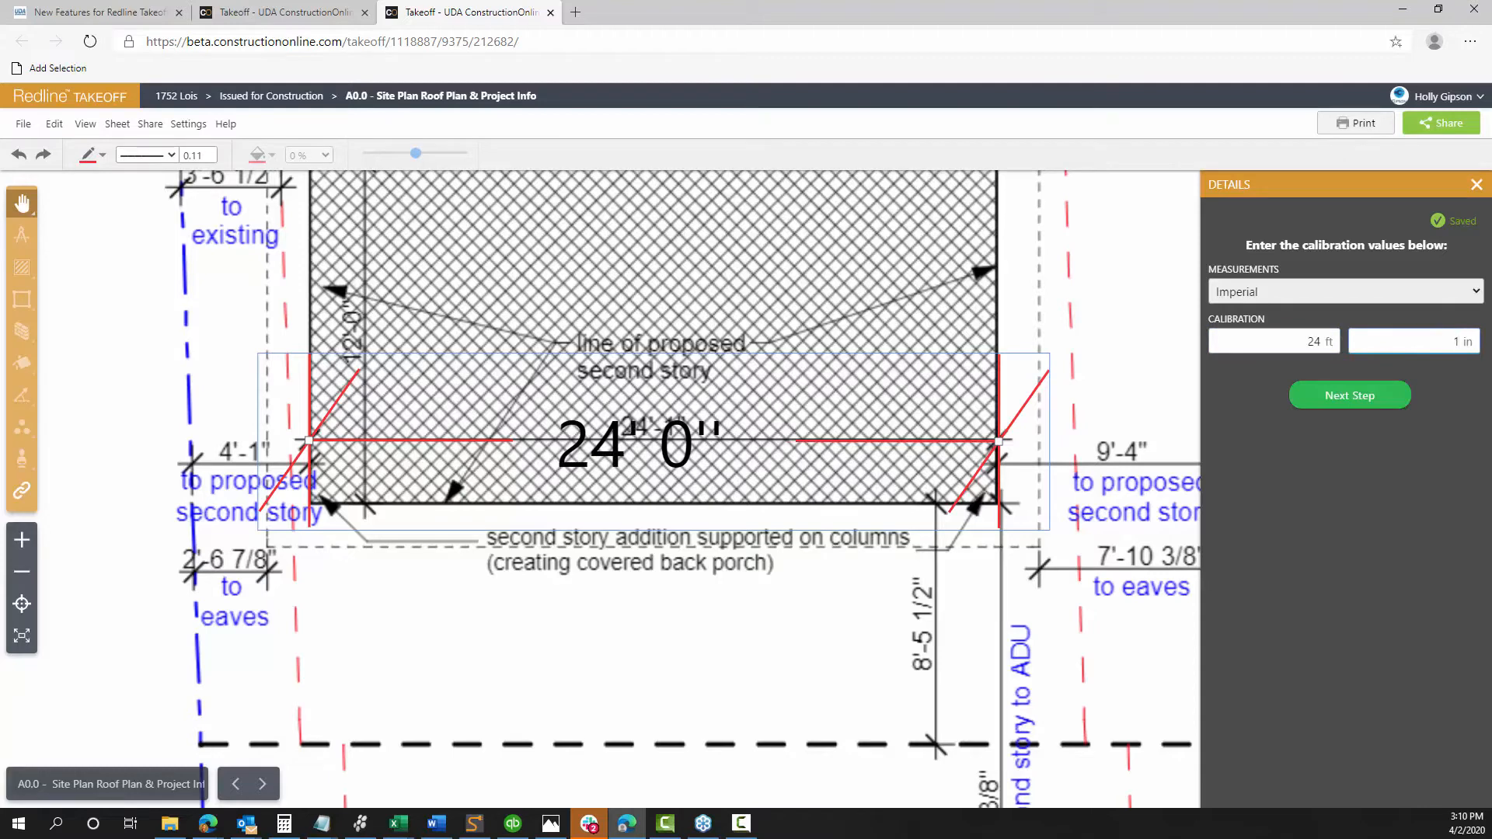
click(1374, 449)
click(1366, 395)
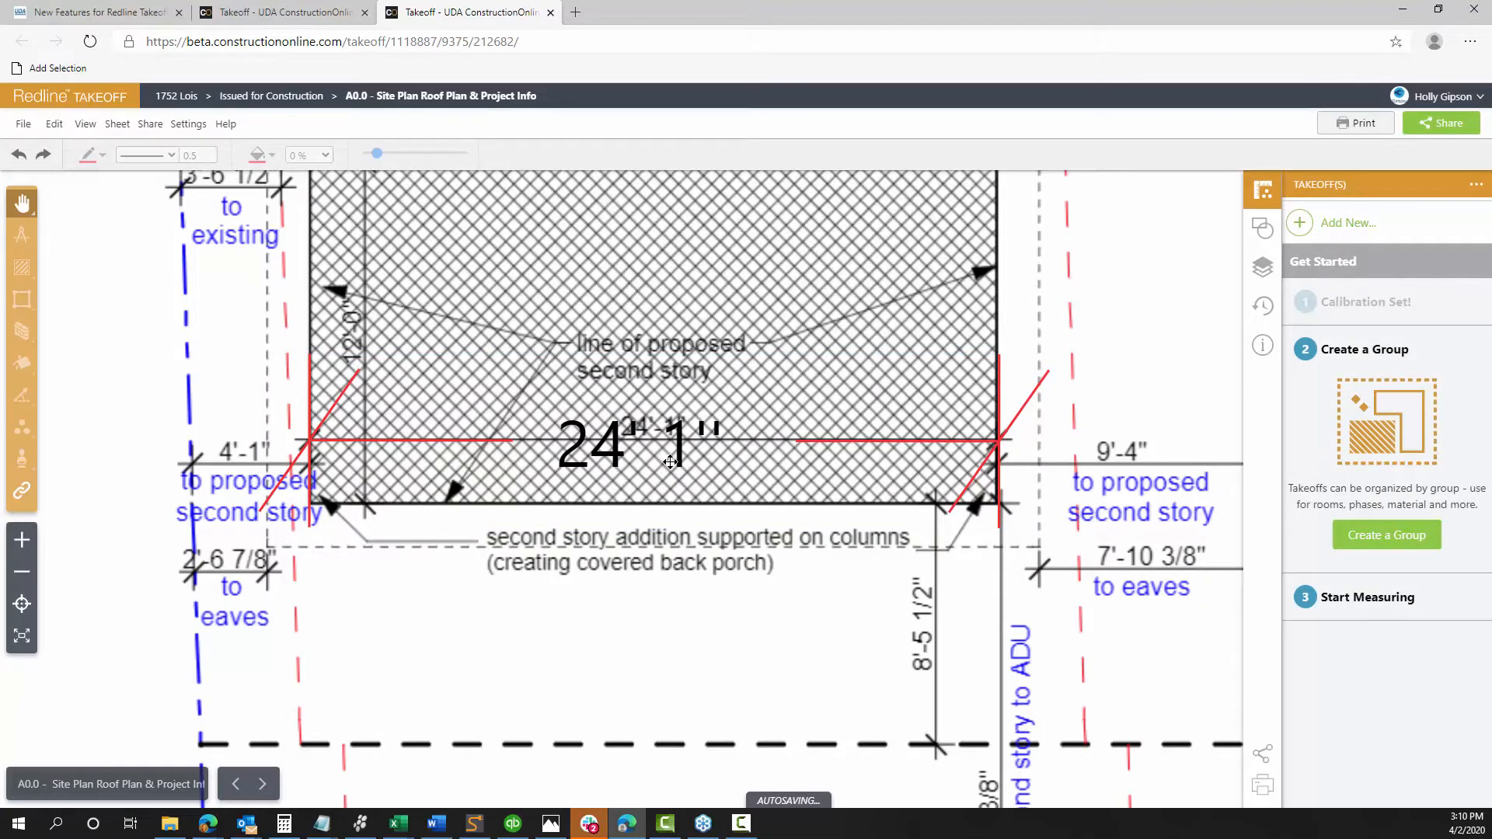
mouse_move(594, 619)
mouse_down()
mouse_move(839, 599)
mouse_move(866, 583)
mouse_up()
scroll(867, 583, down, 2)
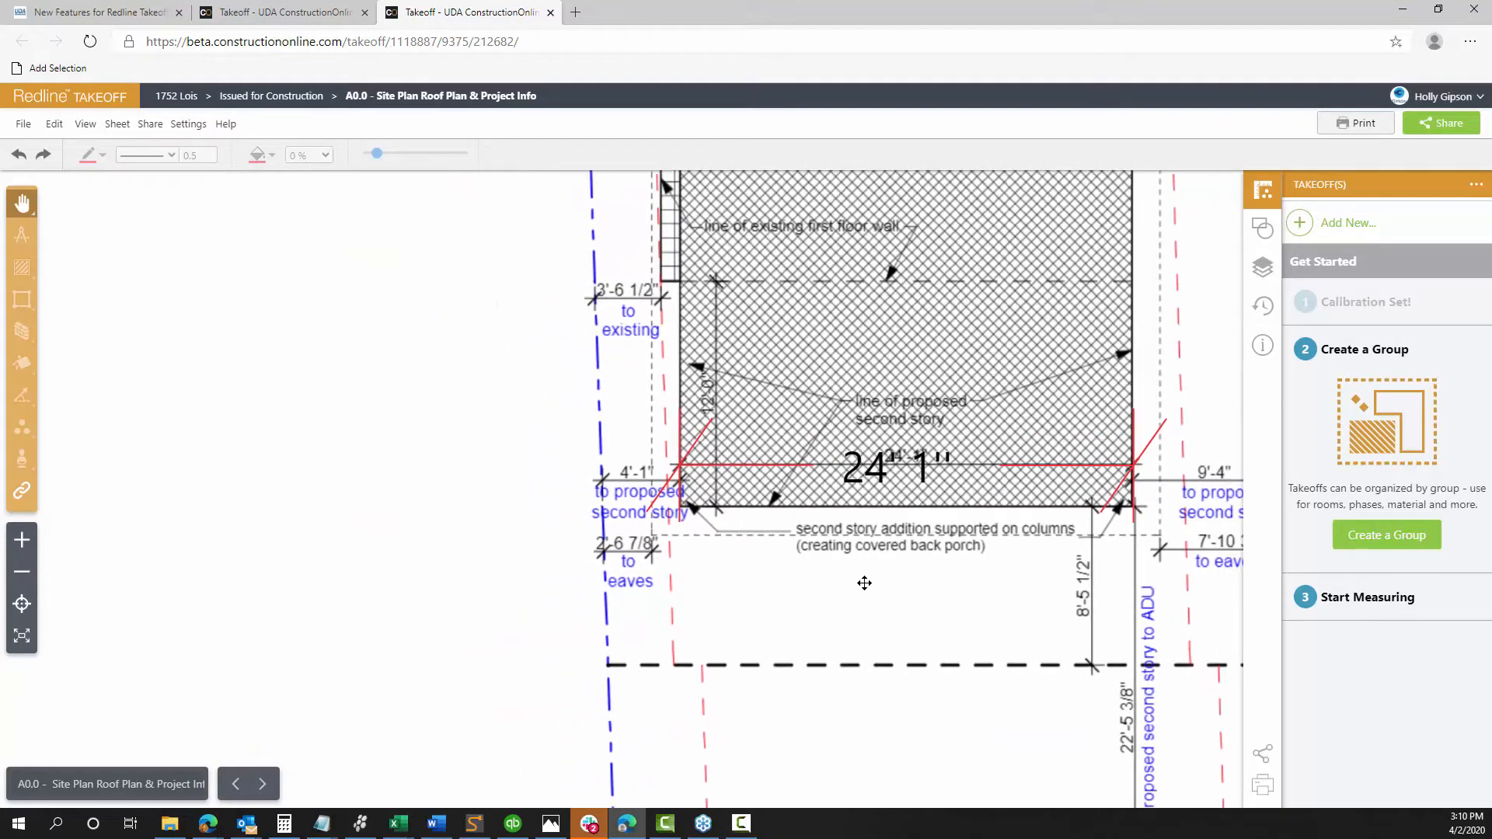
scroll(451, 493, down, 1)
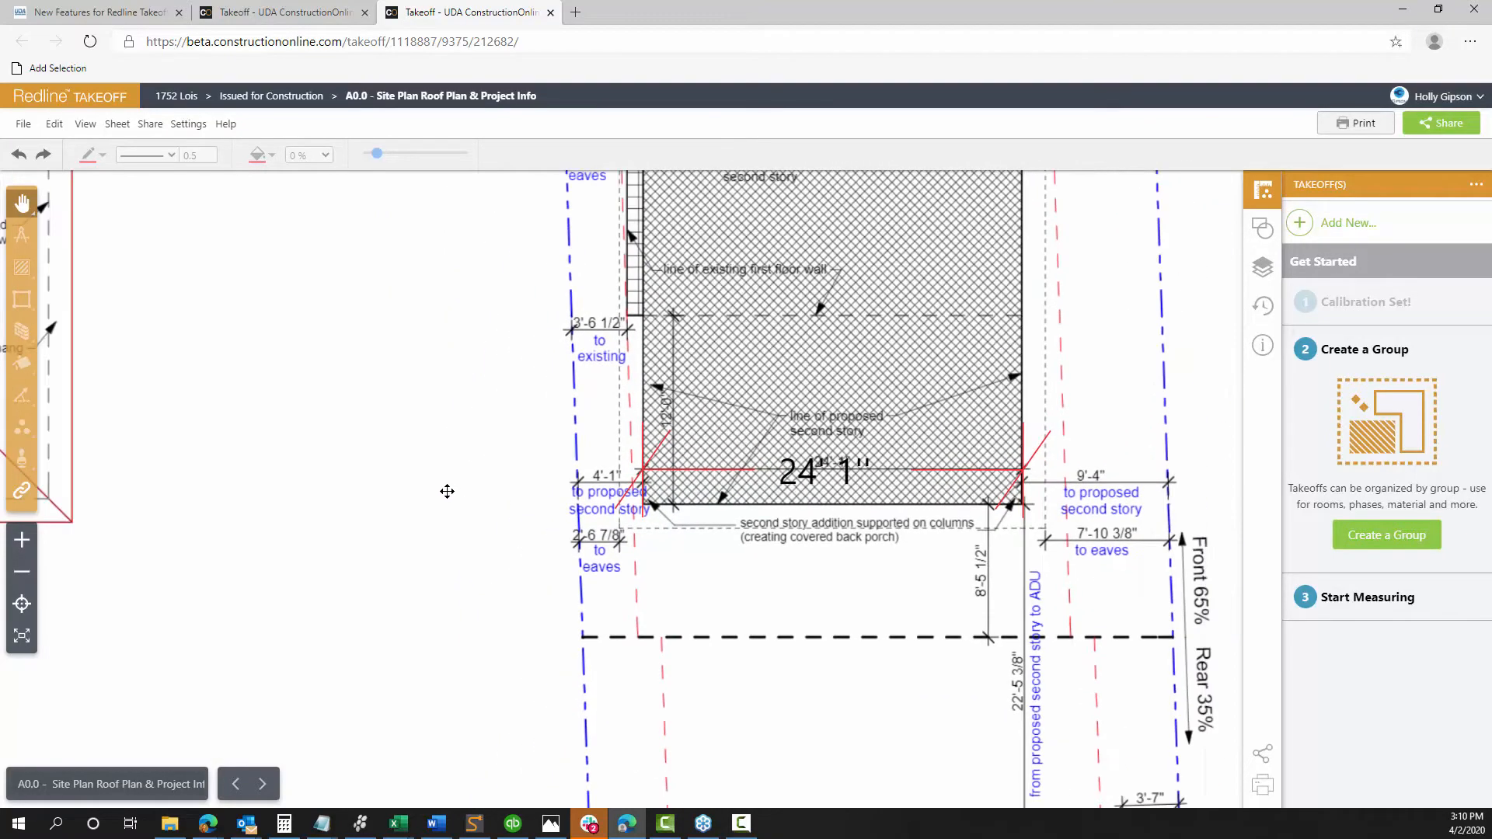
drag(327, 413, 643, 477)
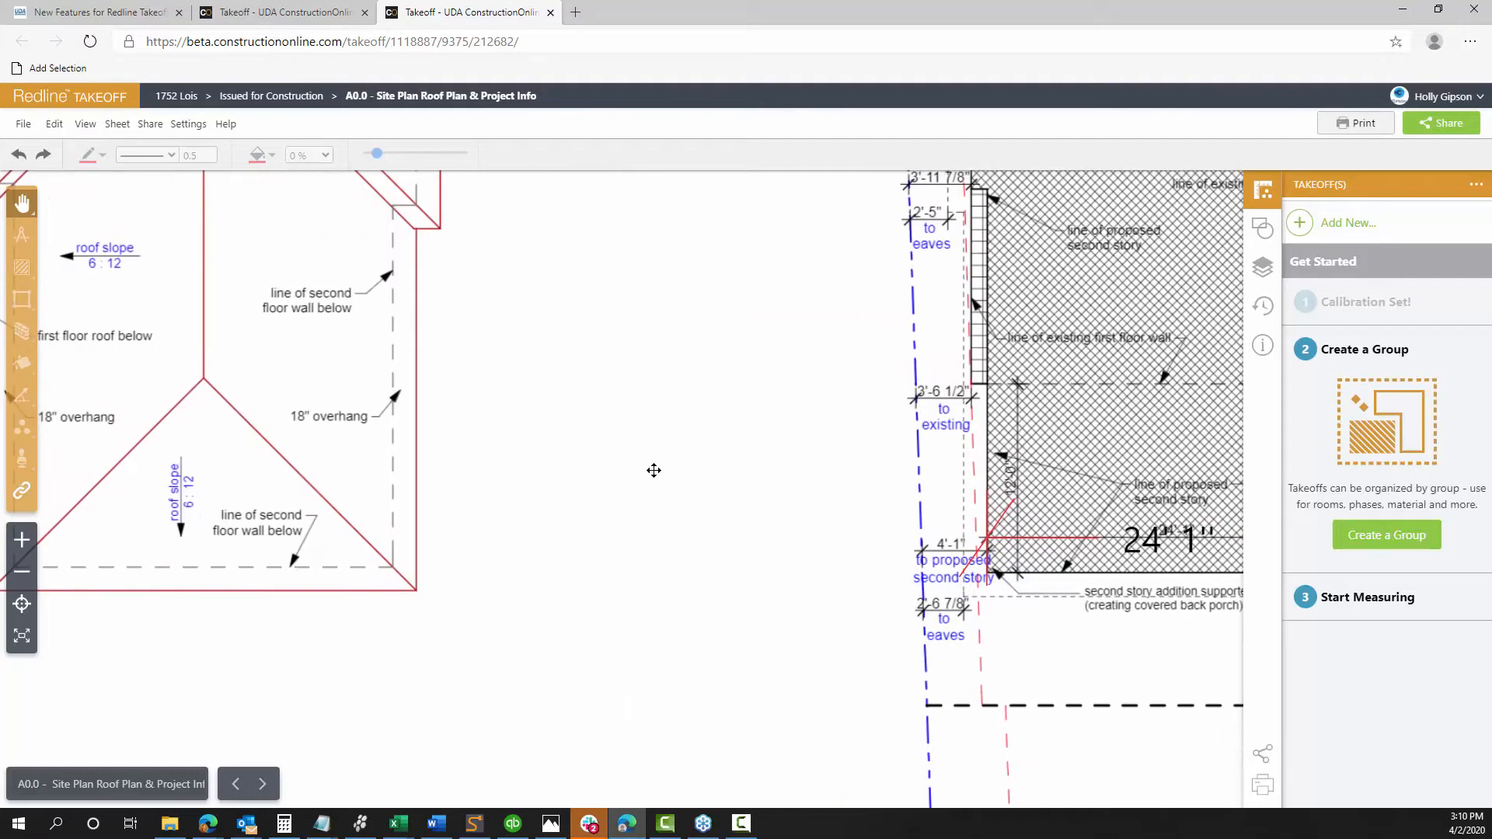
mouse_move(549, 357)
mouse_down()
mouse_move(679, 446)
mouse_move(805, 456)
mouse_move(865, 479)
mouse_move(966, 472)
mouse_up()
scroll(805, 456, down, 2)
scroll(966, 471, up, 2)
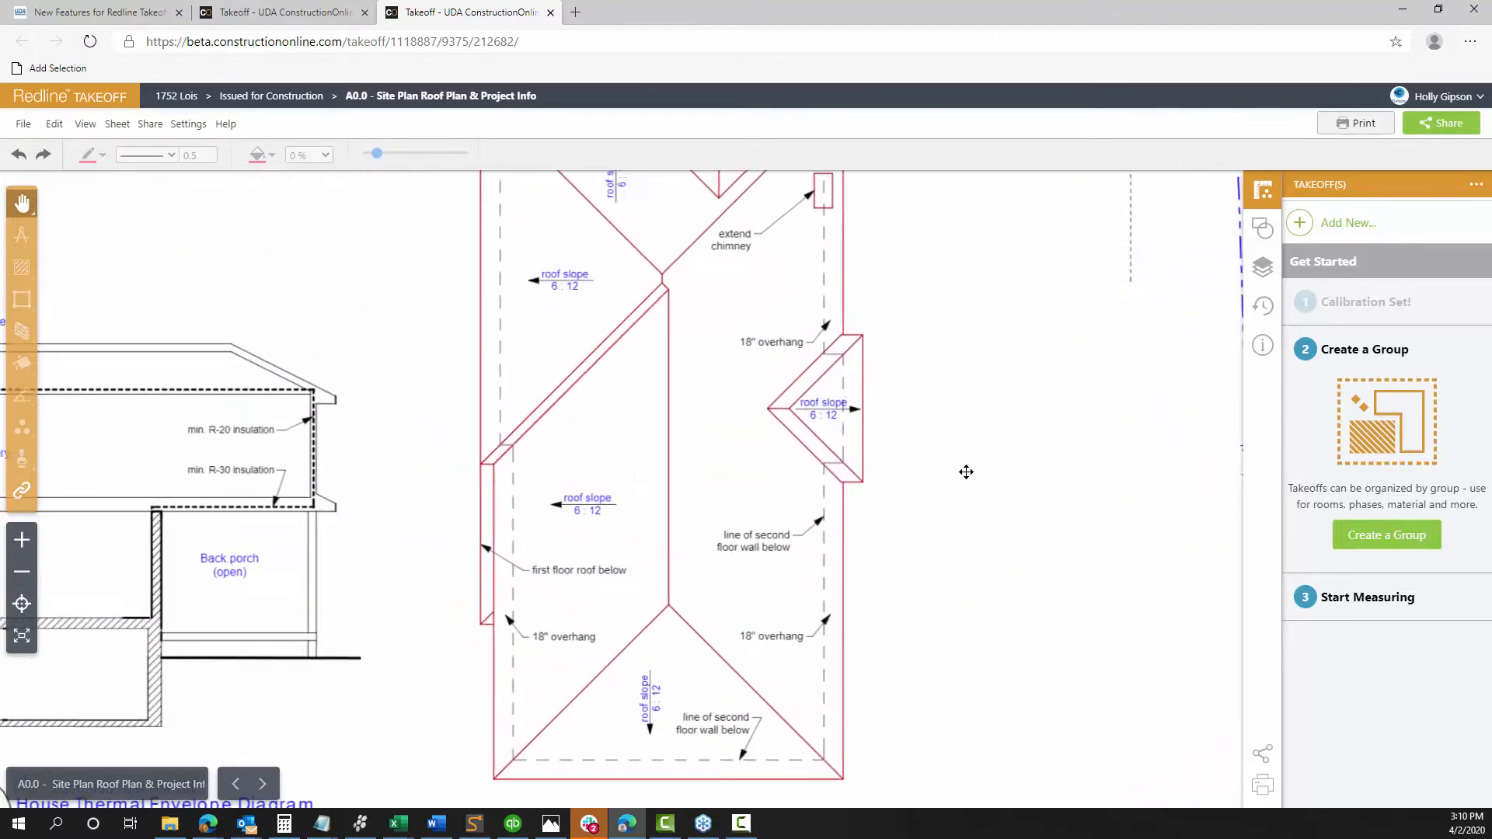
mouse_move(966, 388)
mouse_down()
mouse_move(969, 466)
mouse_move(944, 556)
mouse_up()
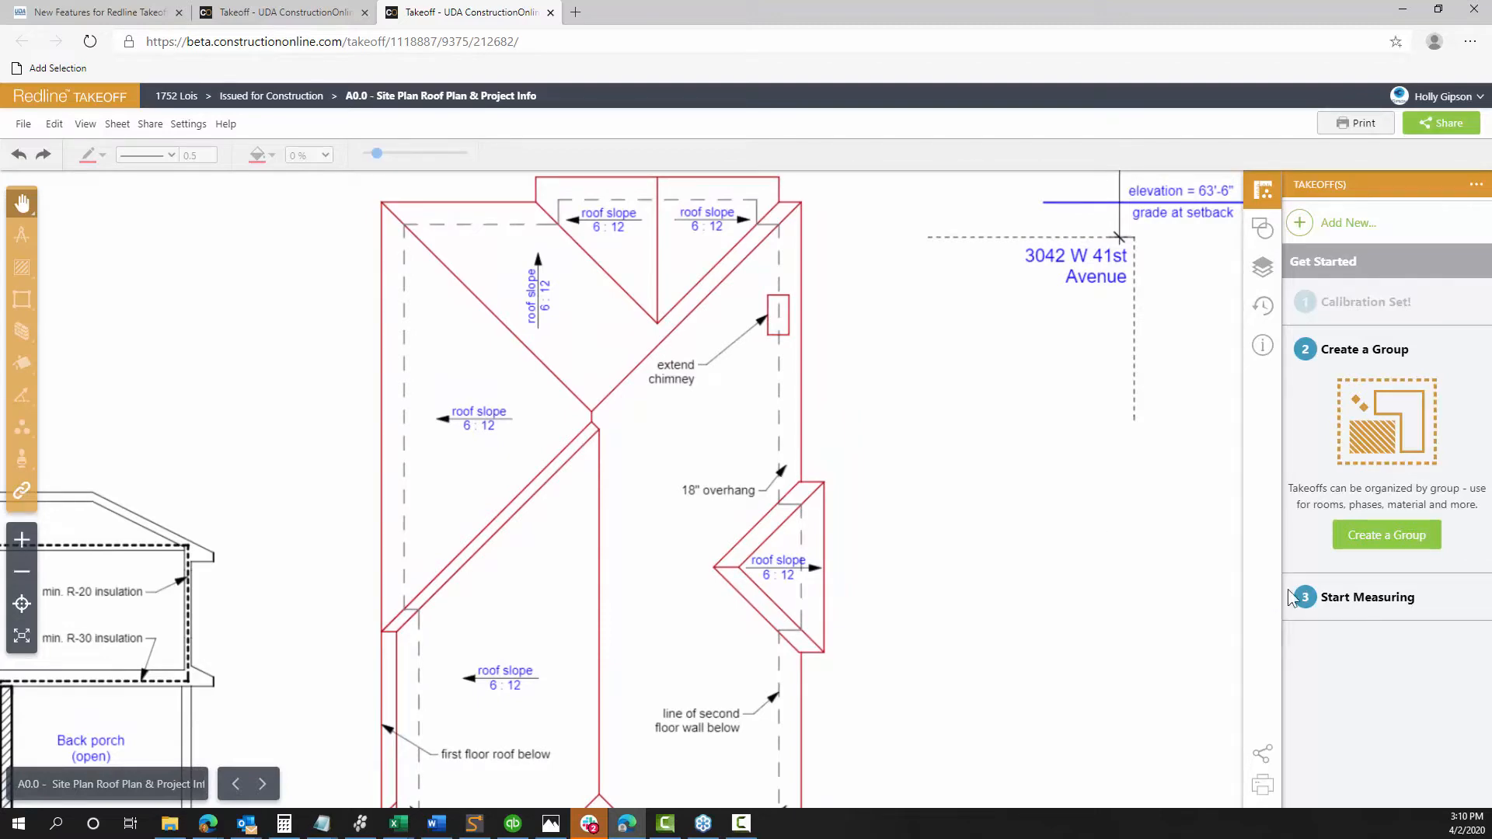
Create a new takeoff group named 'Roofi Measurements' for sheet A0.0
click(1408, 542)
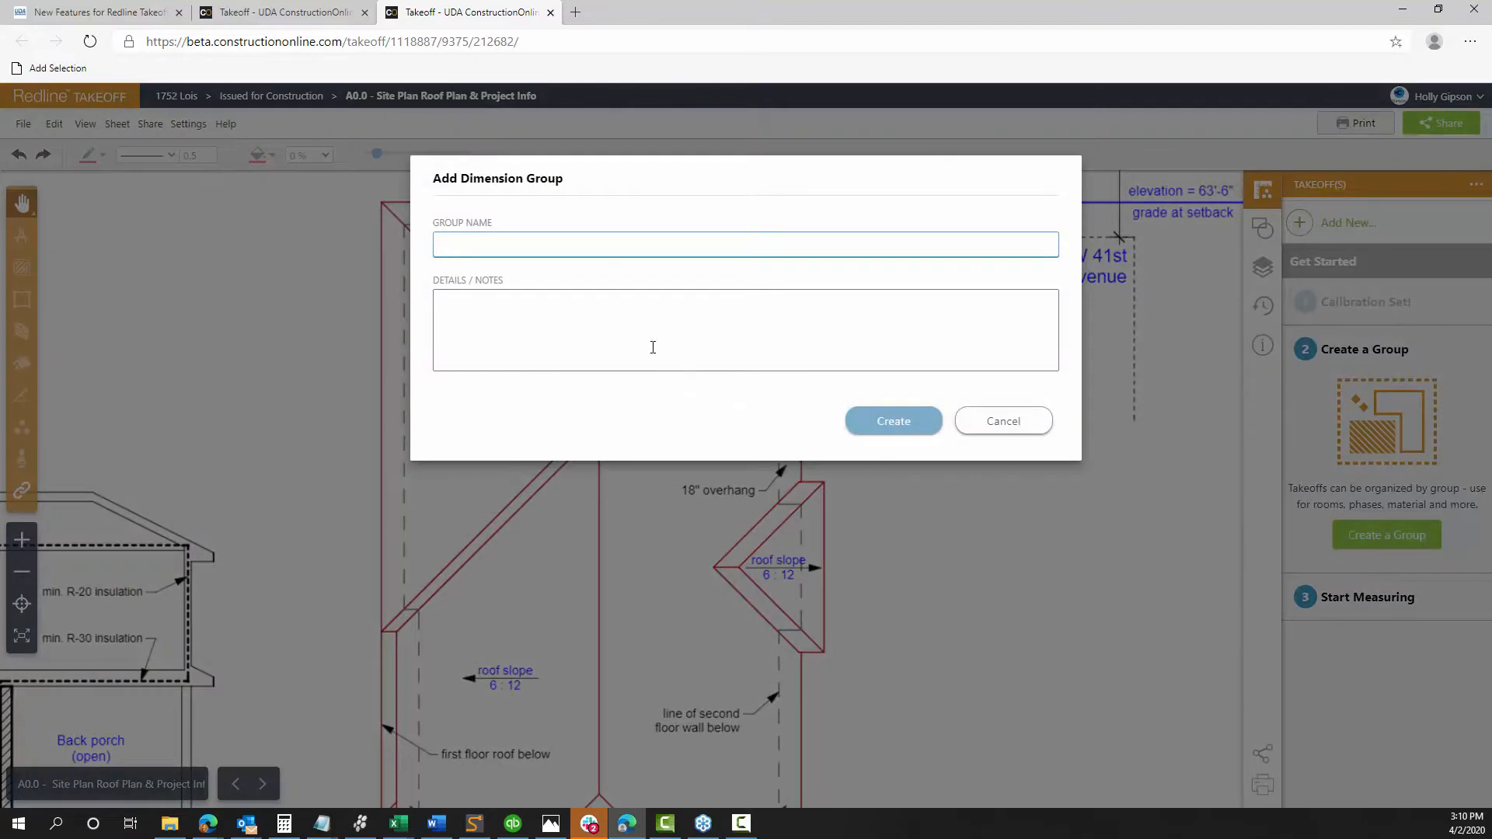
drag(558, 193, 757, 423)
click(653, 475)
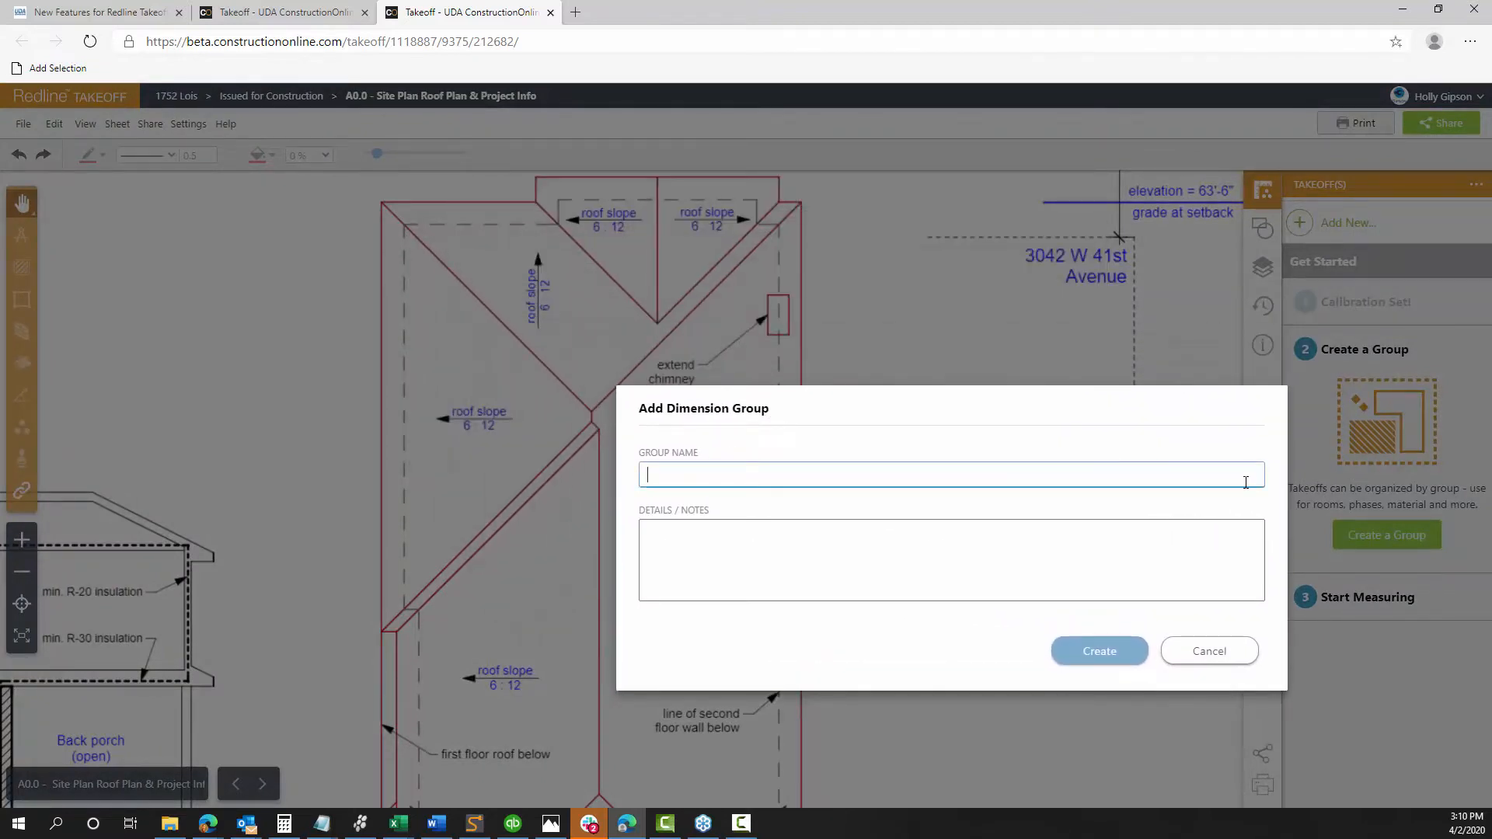
text(Roofi Me)
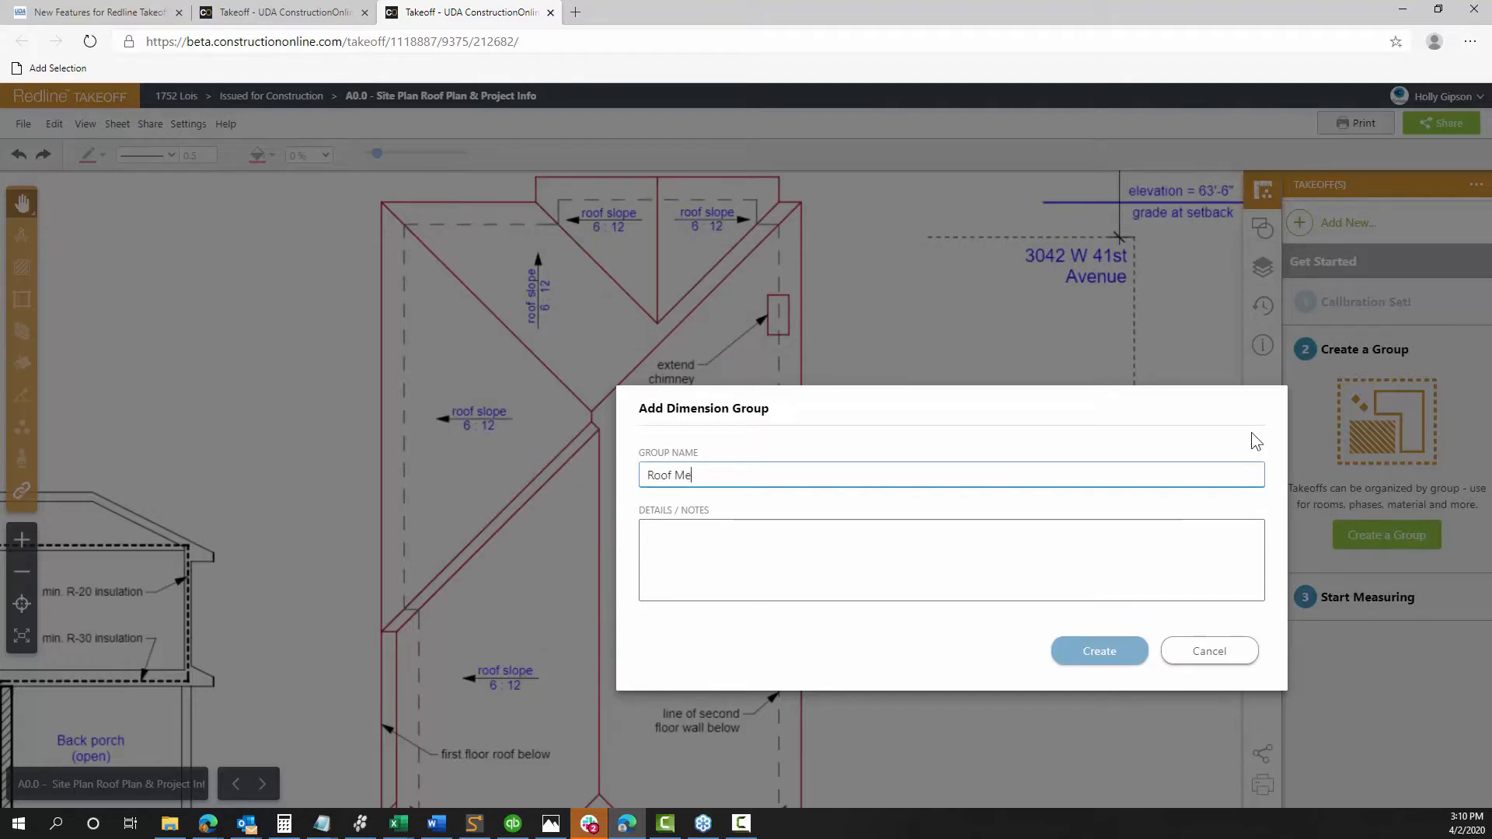
text(asurements)
click(1127, 652)
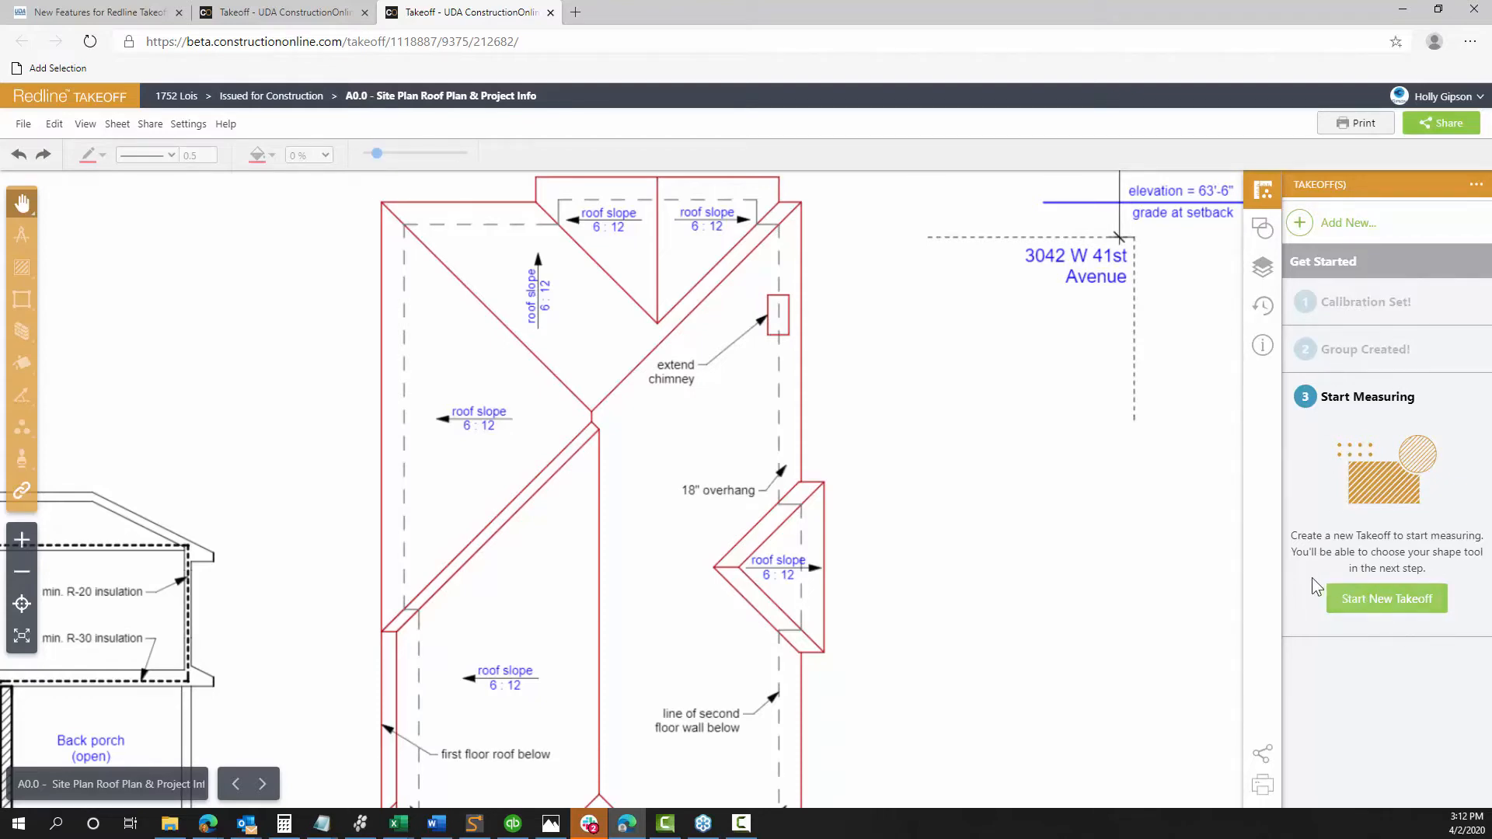
Start a new takeoff named 'Roof 1' and show its measurement type choices
click(1332, 603)
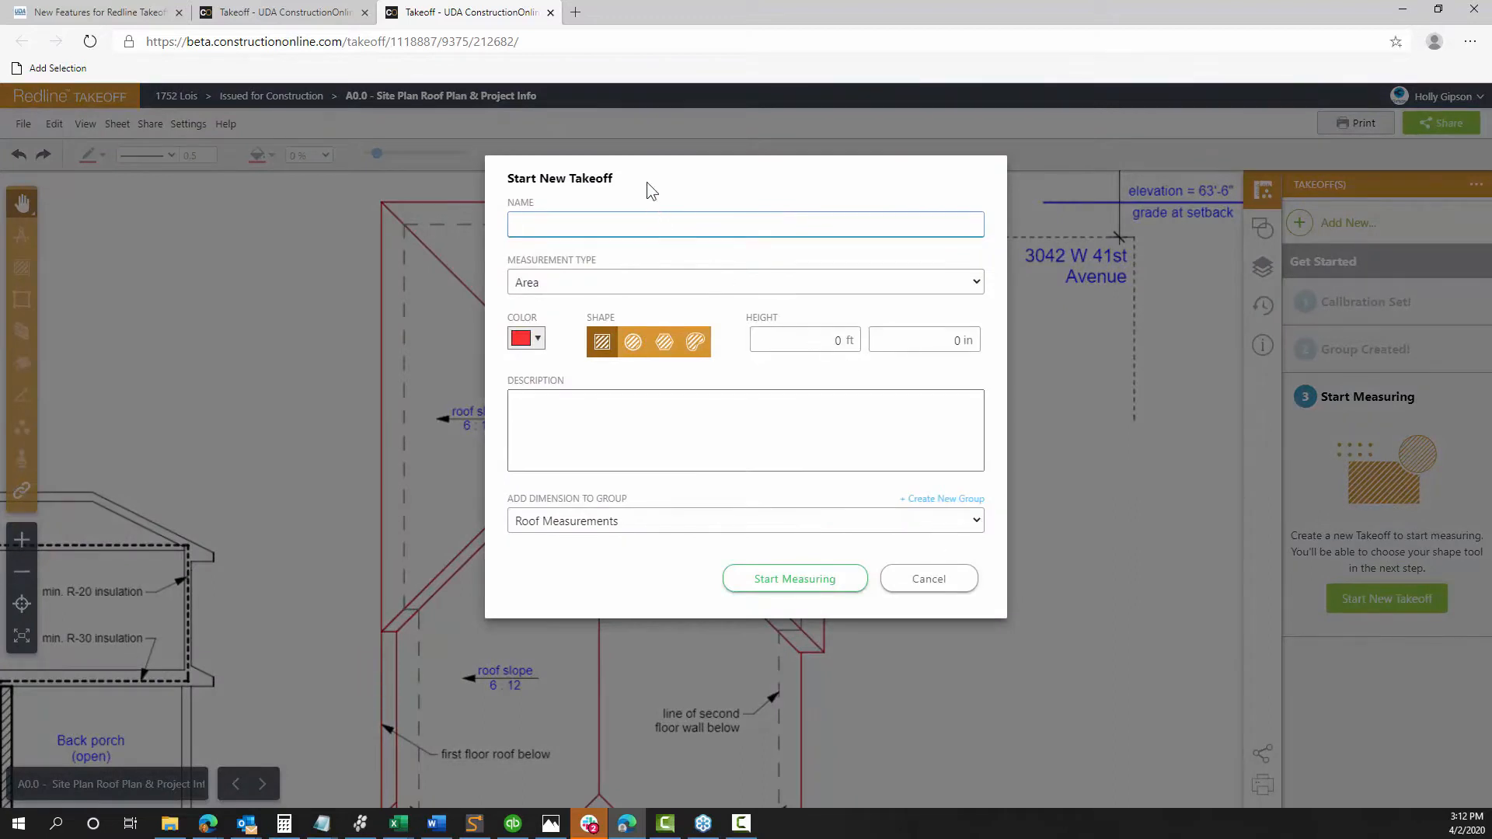
drag(647, 183, 865, 297)
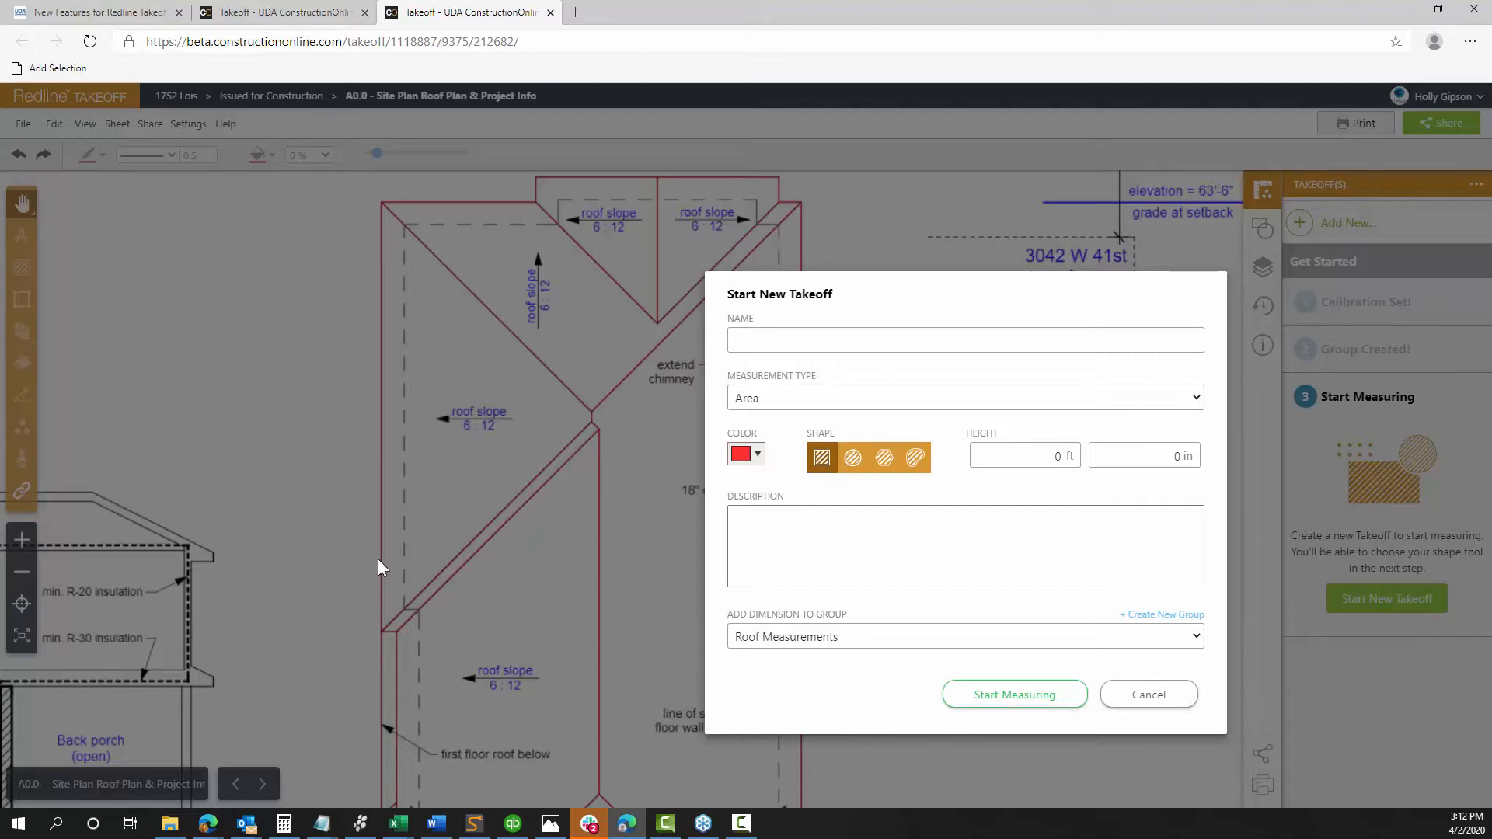
click(824, 345)
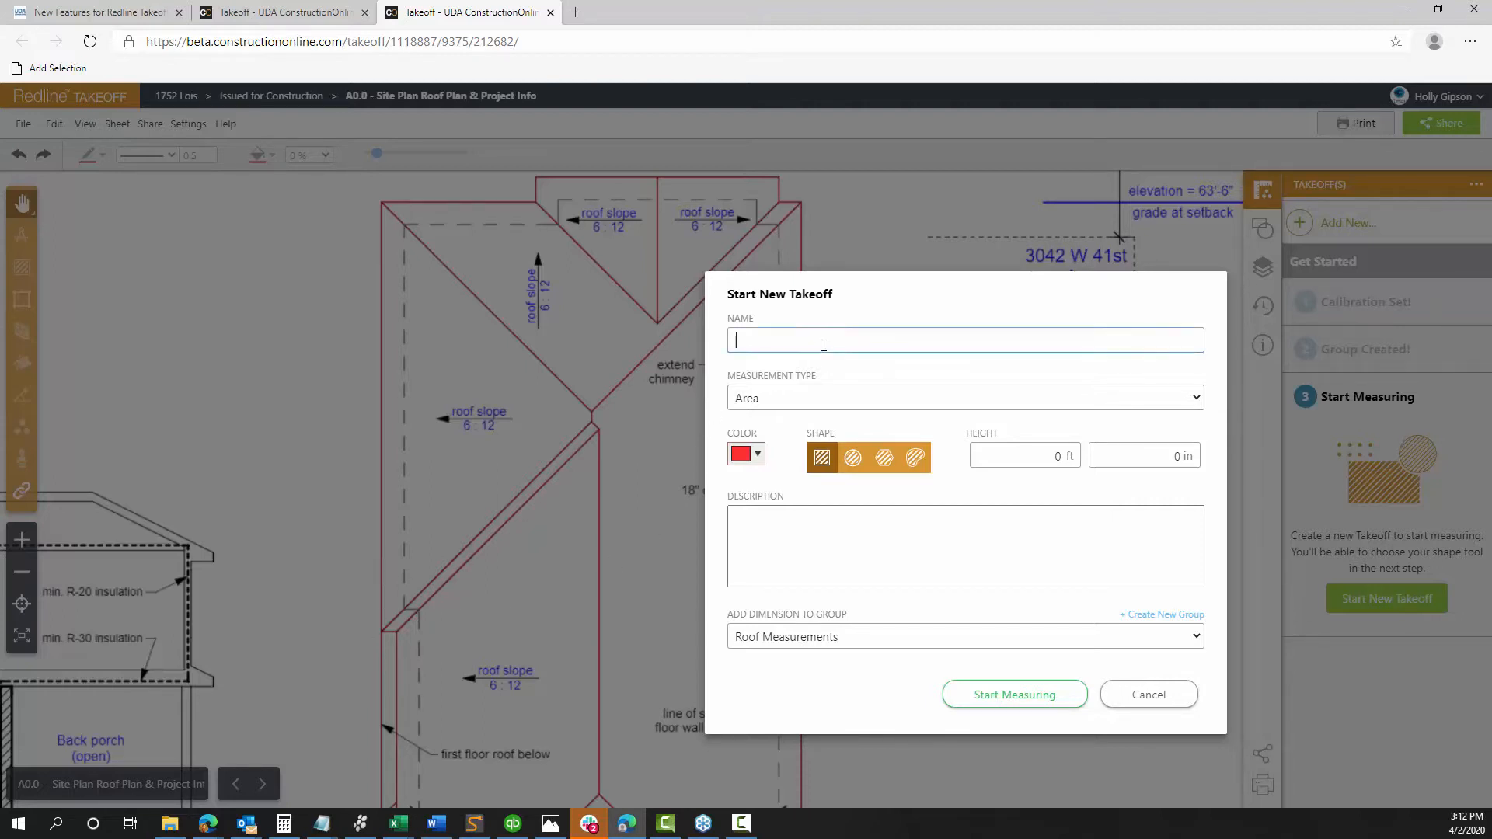
text(Roof 1)
click(772, 396)
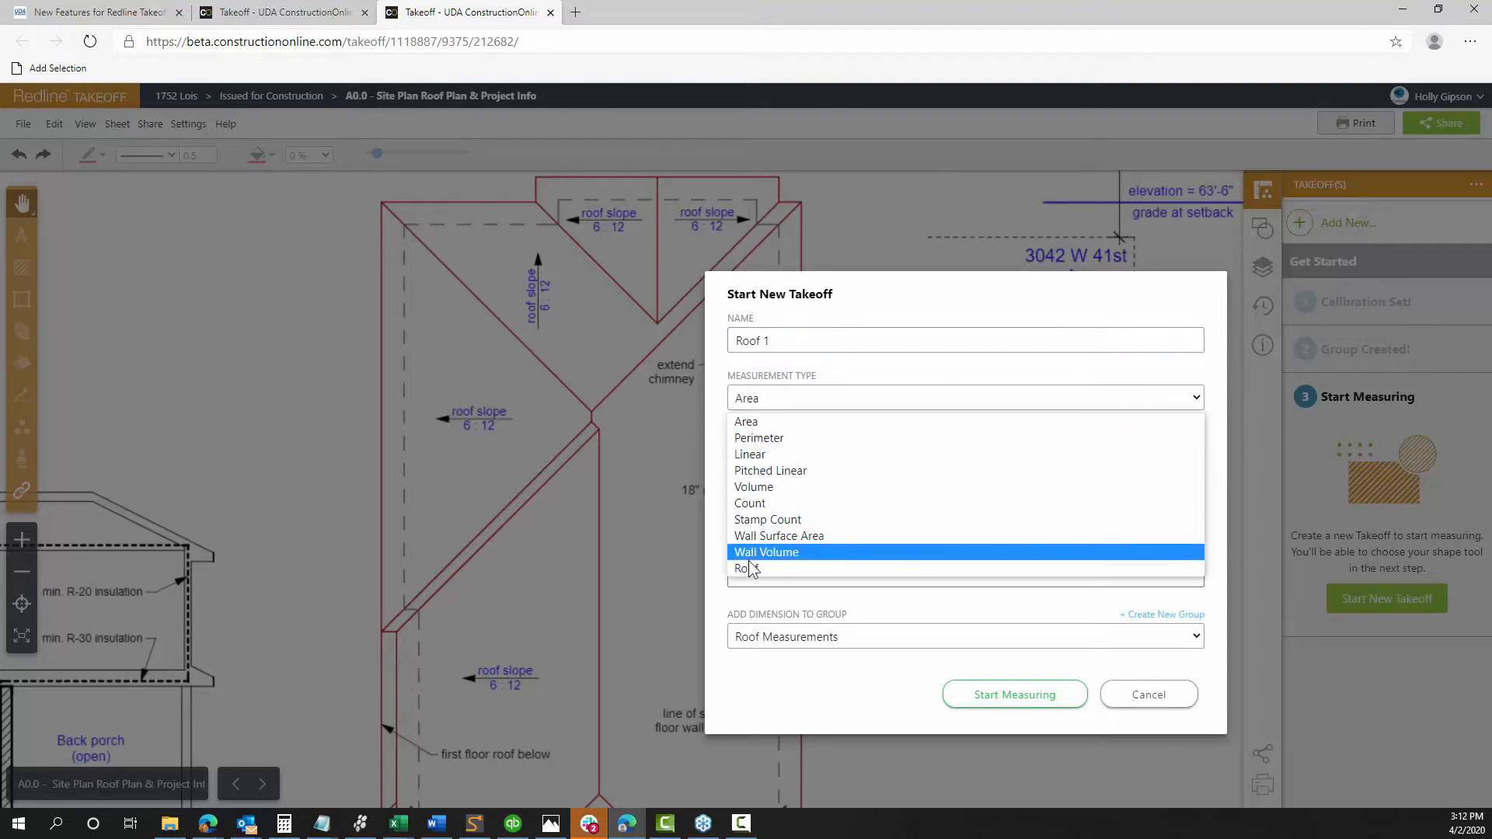
Make Roof 1 a Roof measurement with 6 in rise, 12 in run and the third hatch pattern
click(772, 567)
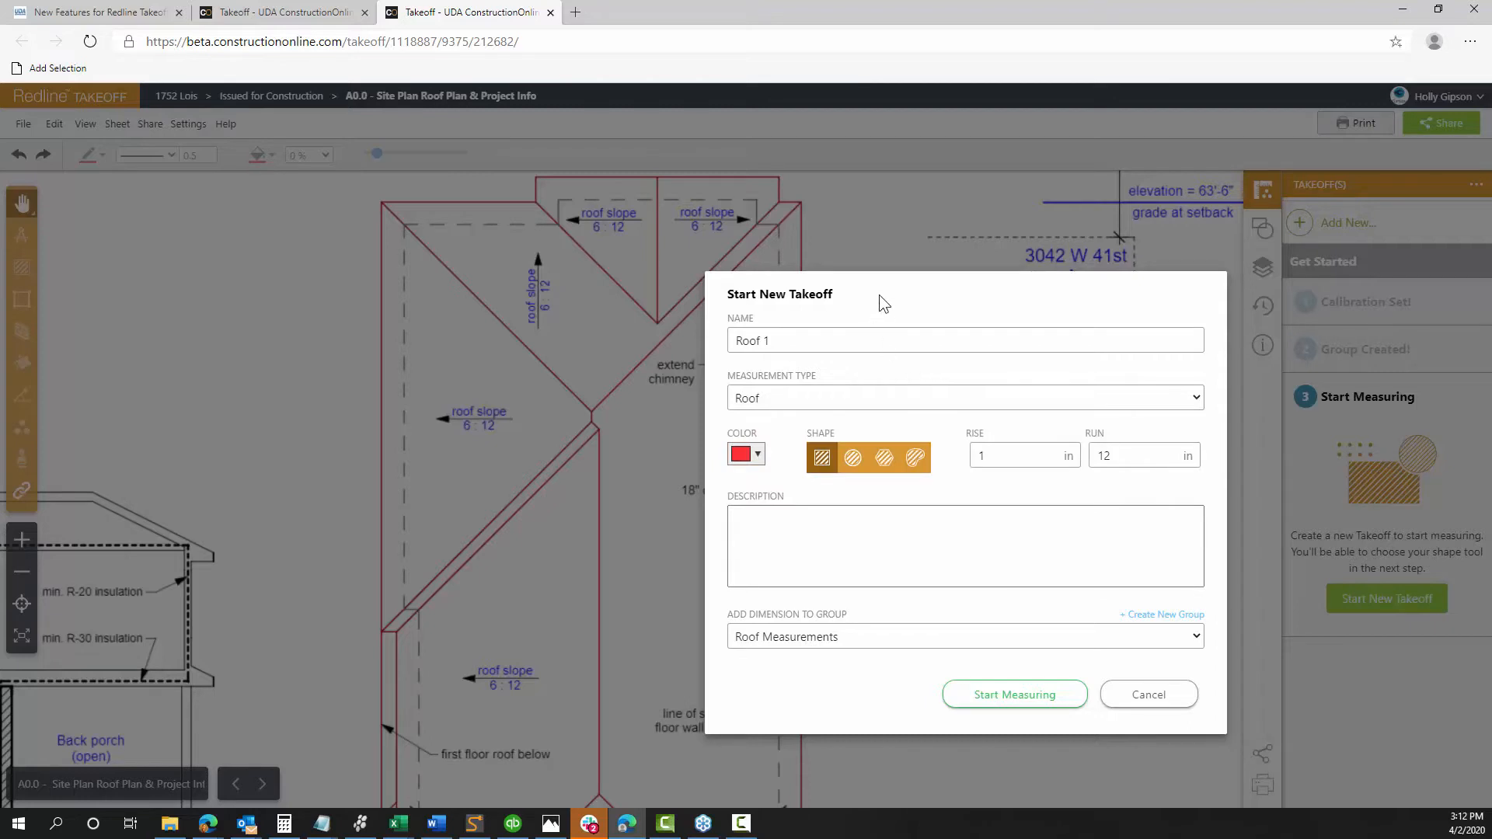
drag(879, 295, 814, 197)
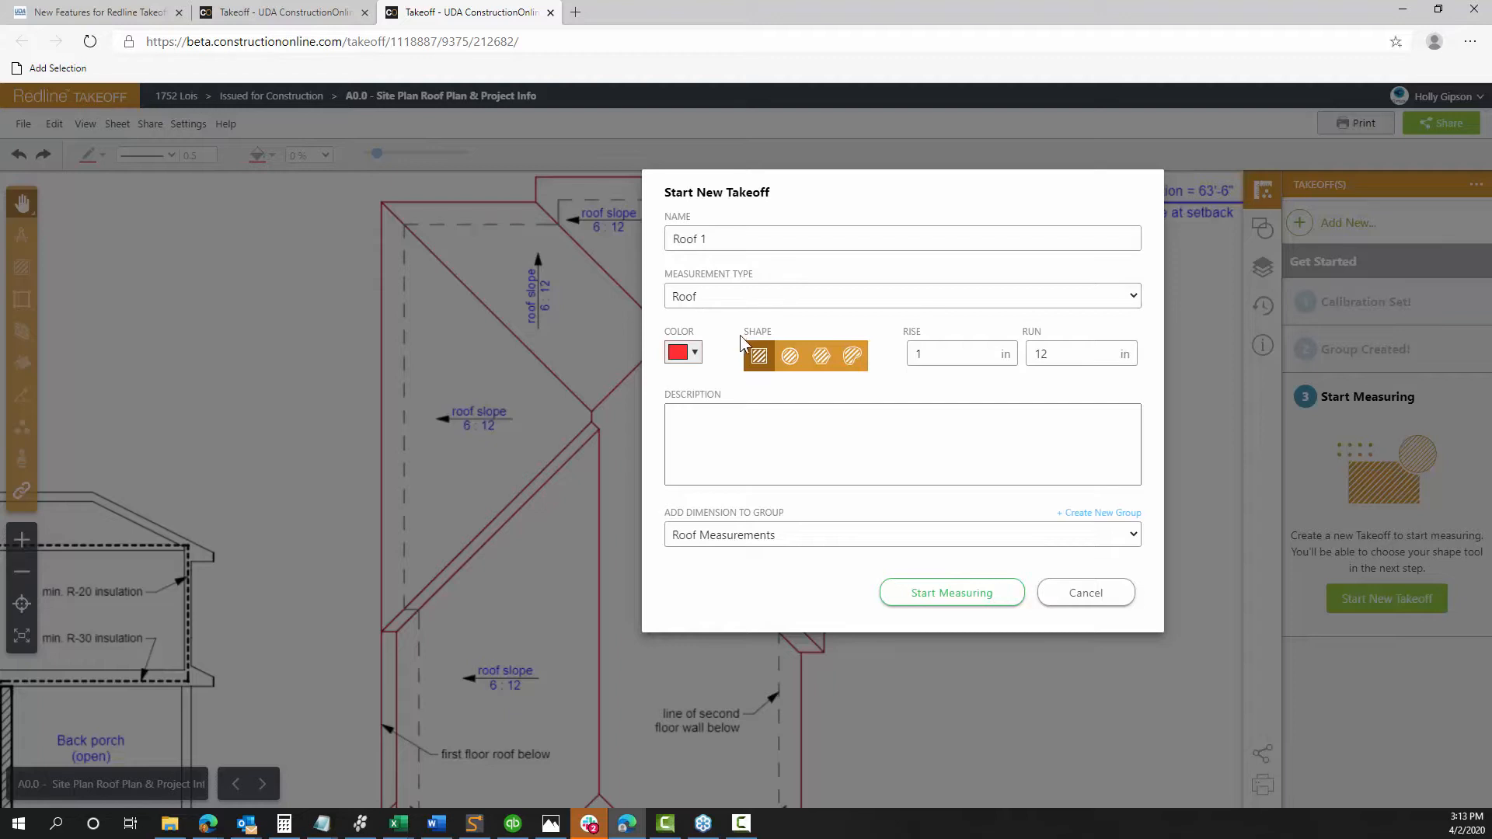
click(917, 354)
key(BackSpace)
text(6)
key(Tab)
text(12)
click(822, 432)
click(822, 357)
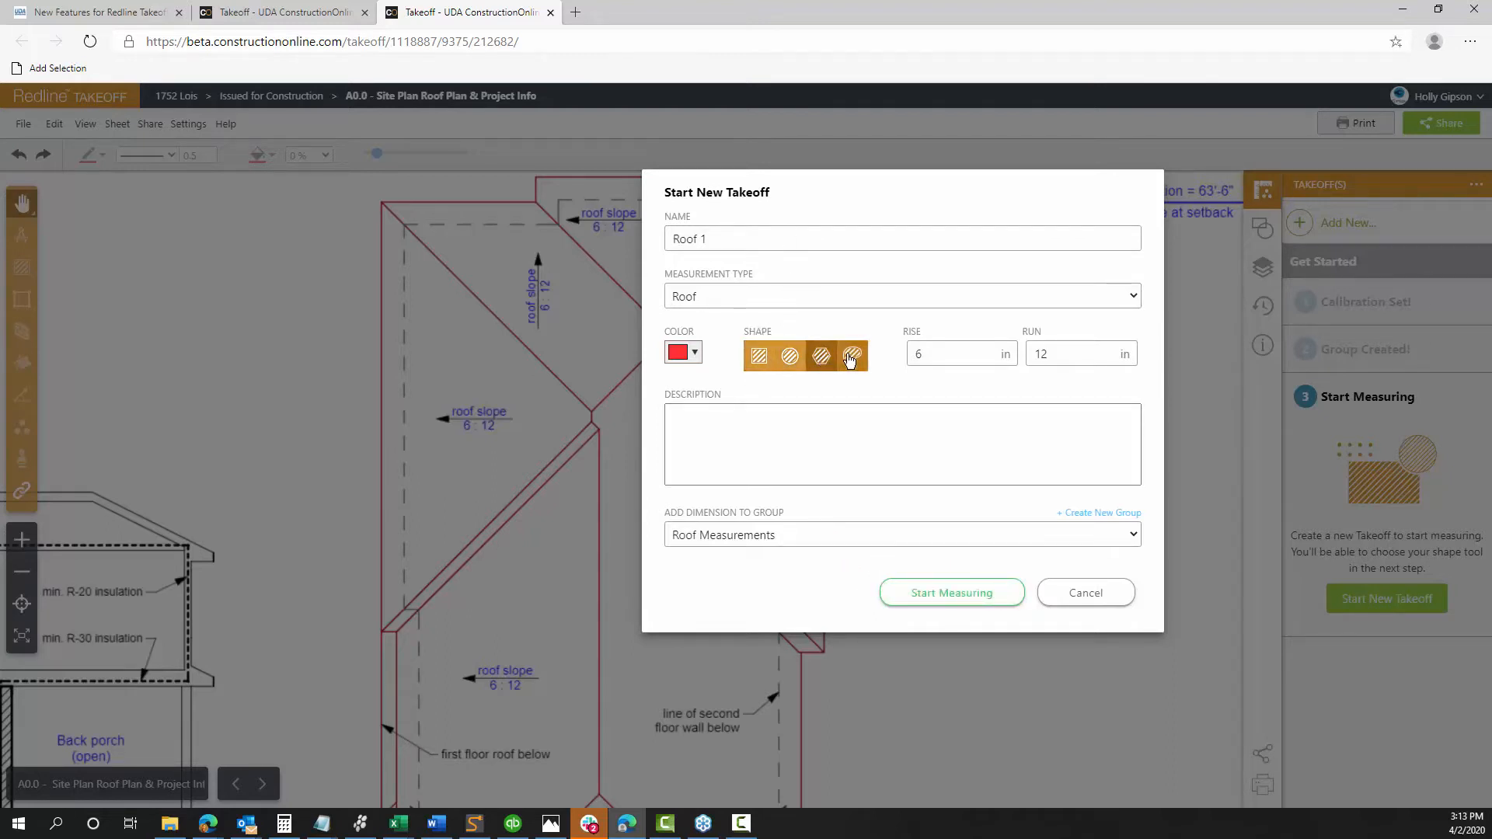
drag(775, 215, 839, 259)
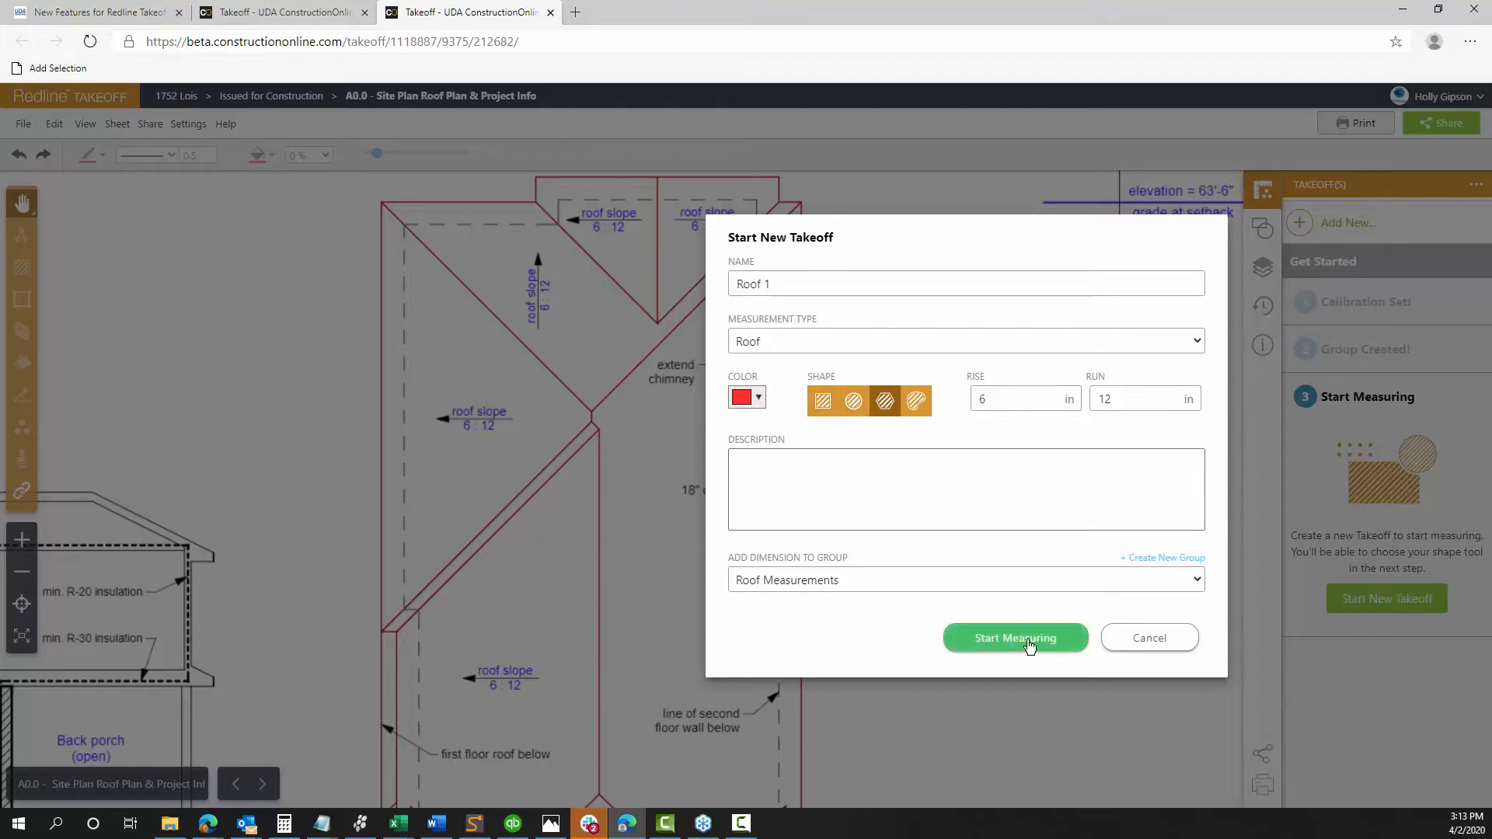
Trace the left triangular roof face as a 219.82 ft² Roof 1 area
click(1029, 646)
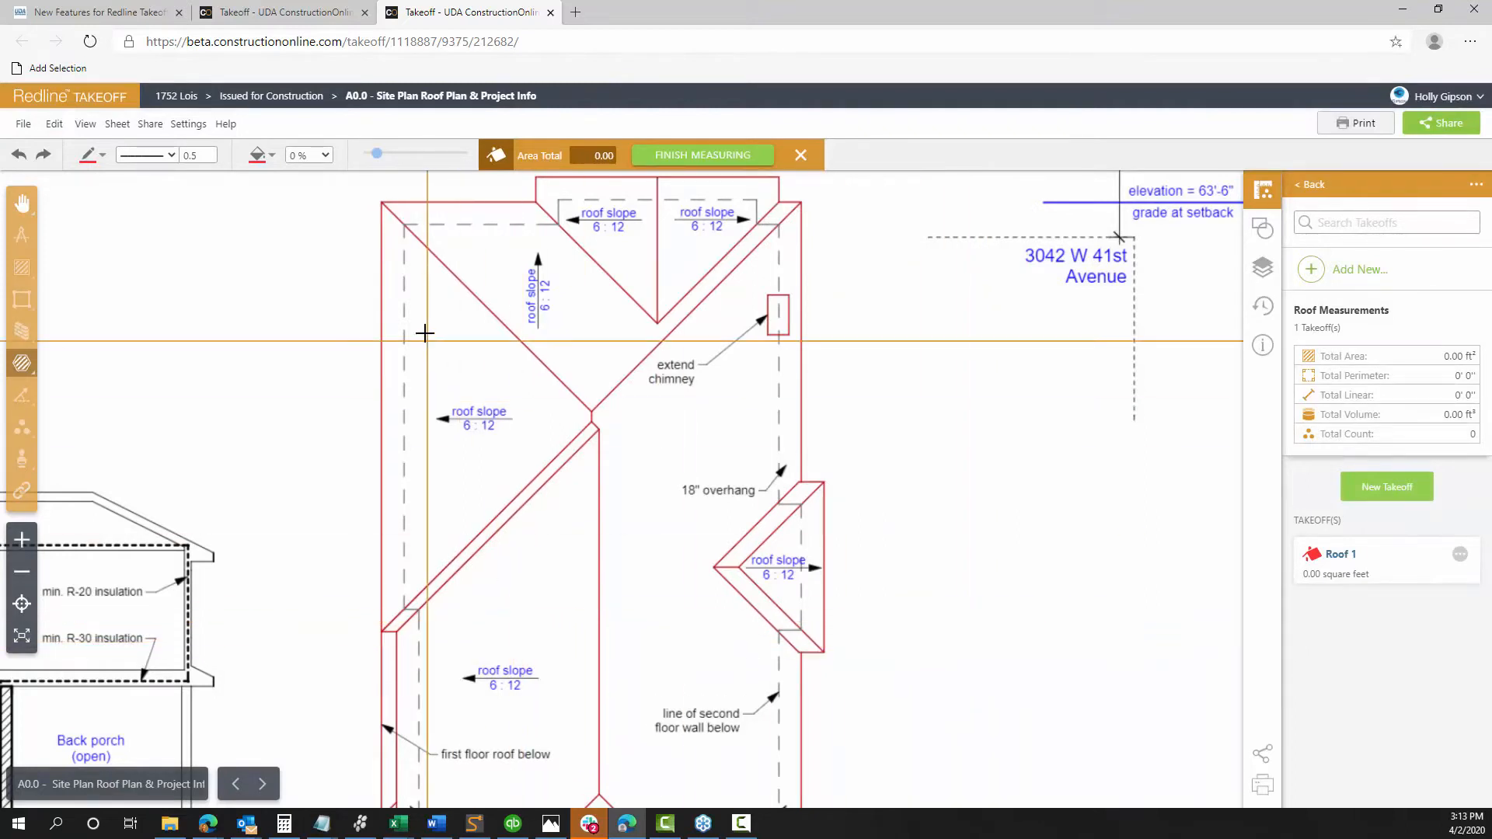
click(383, 204)
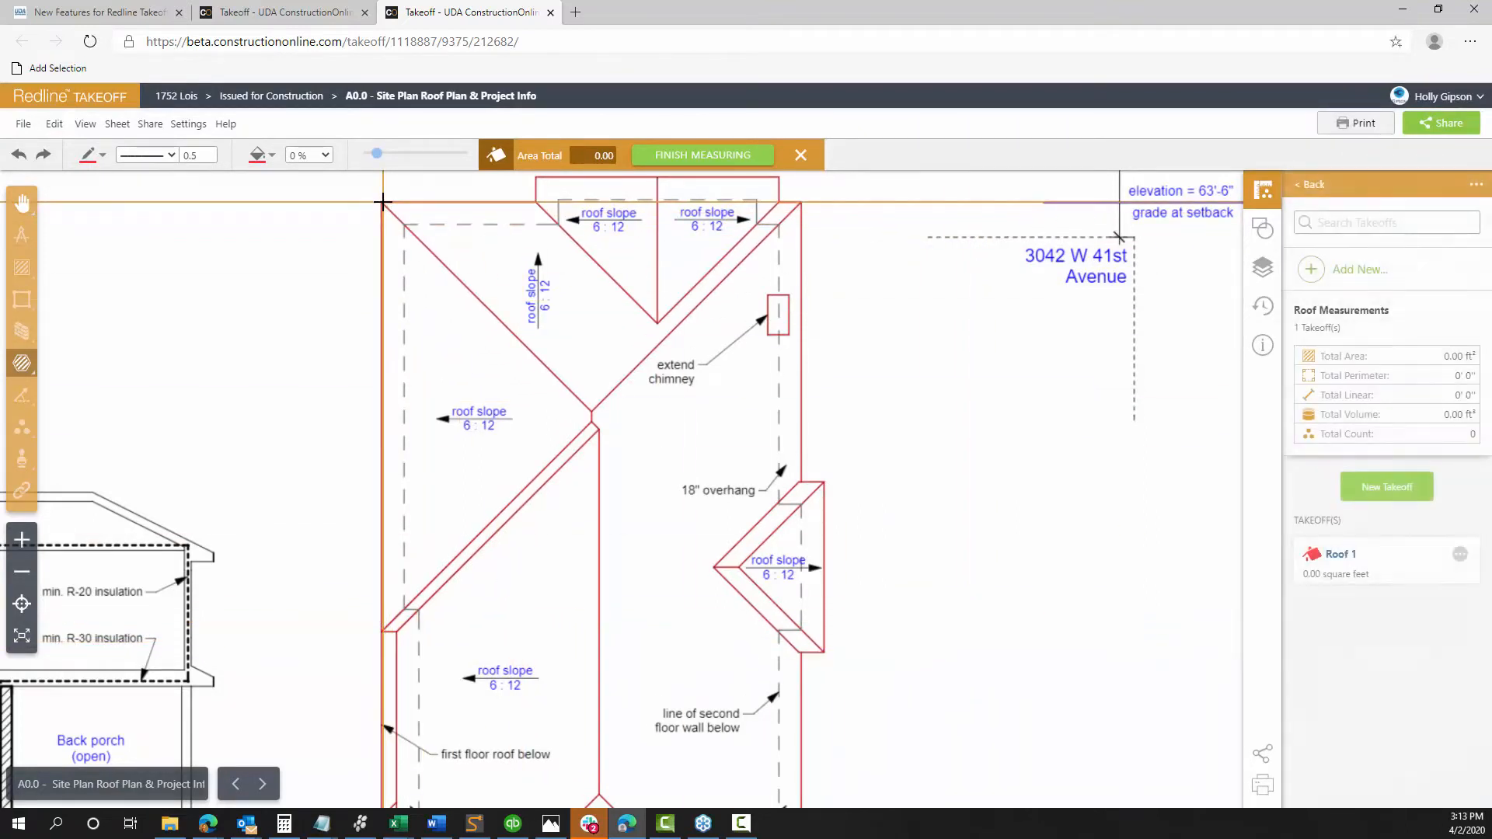
click(591, 412)
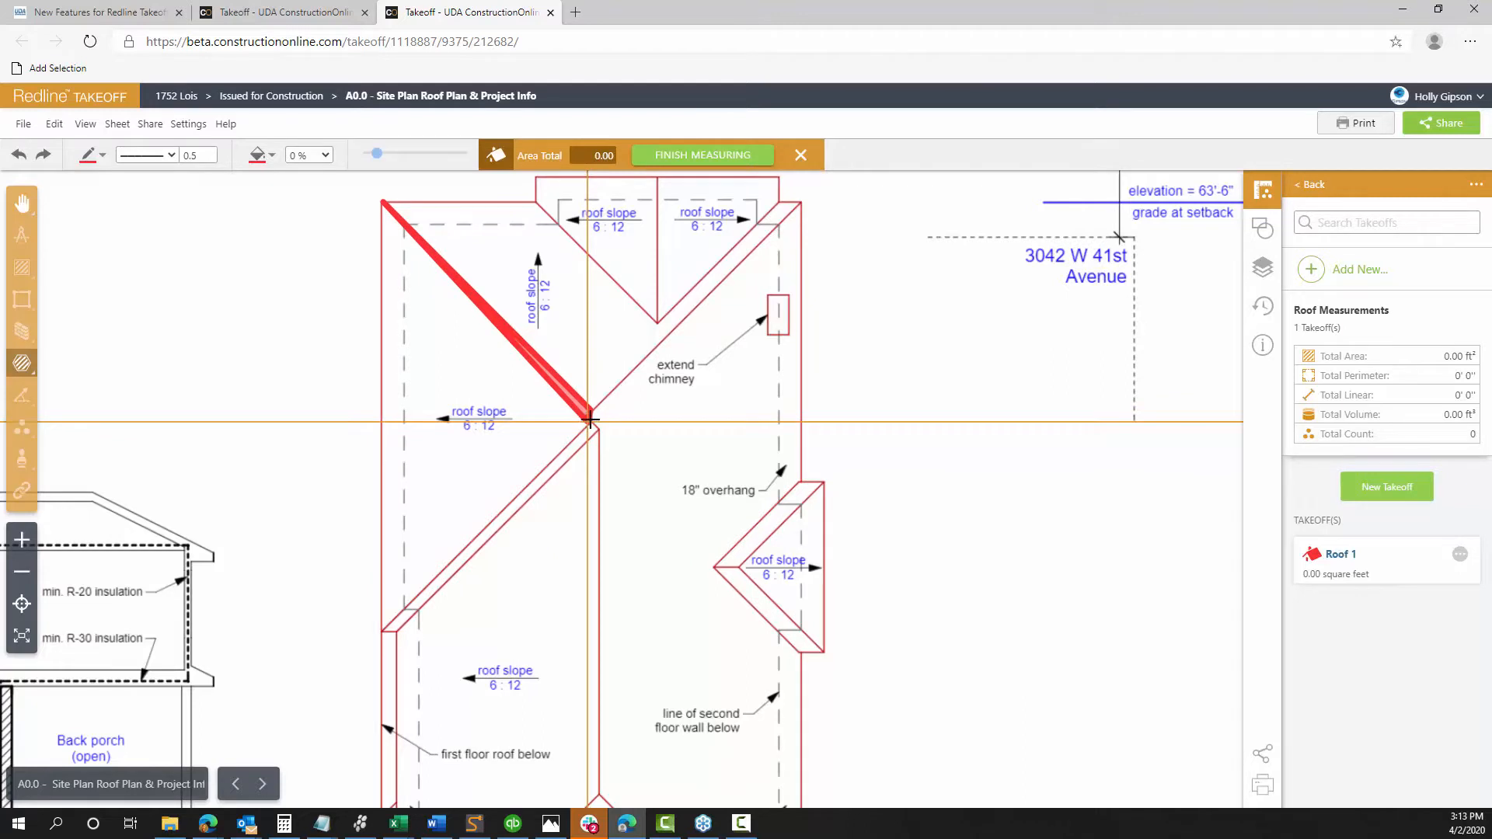
scroll(591, 420, up, 3)
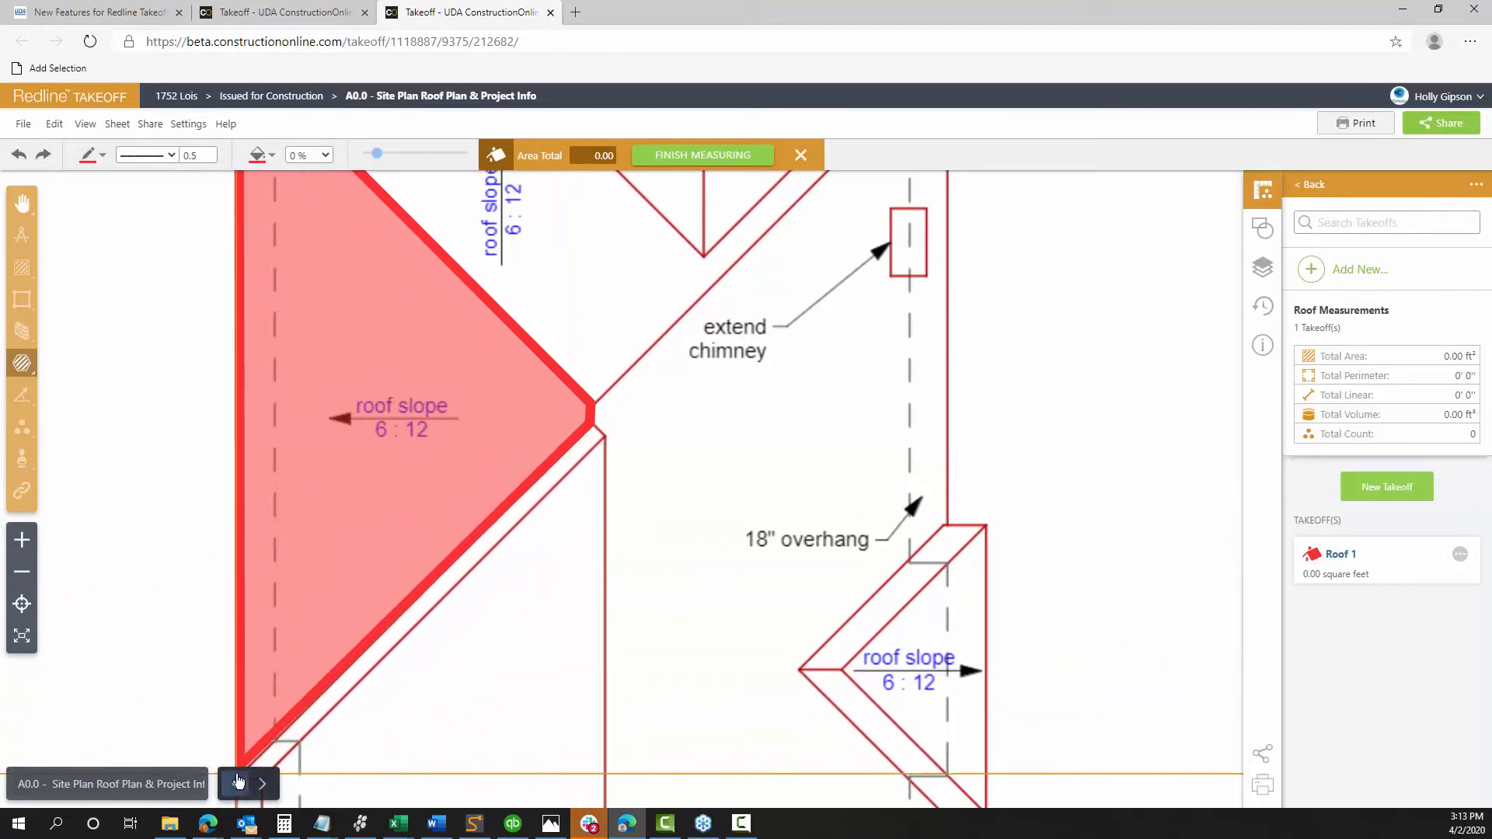
scroll(237, 777, down, 1)
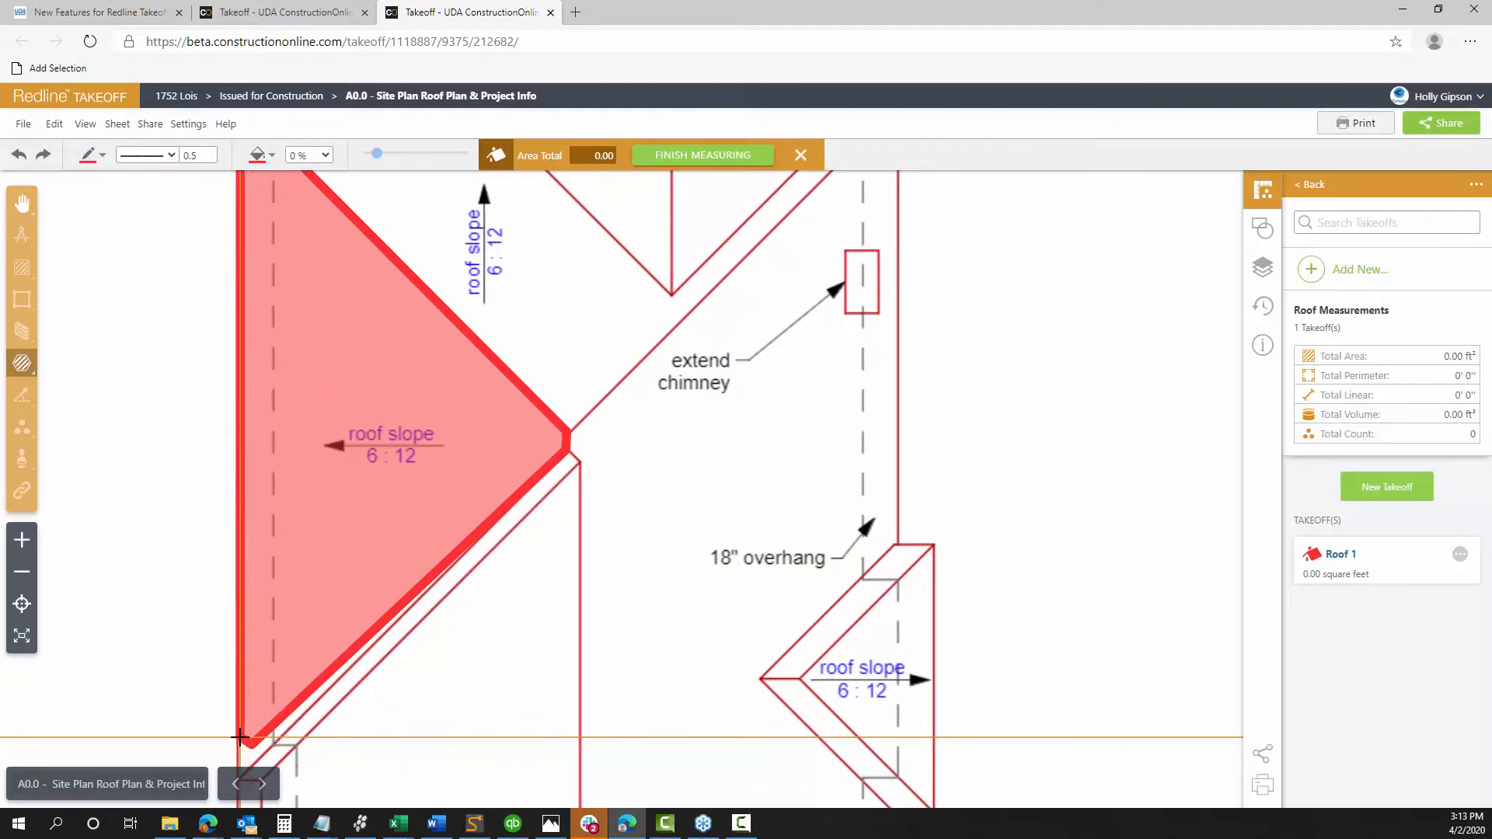
double_click(249, 740)
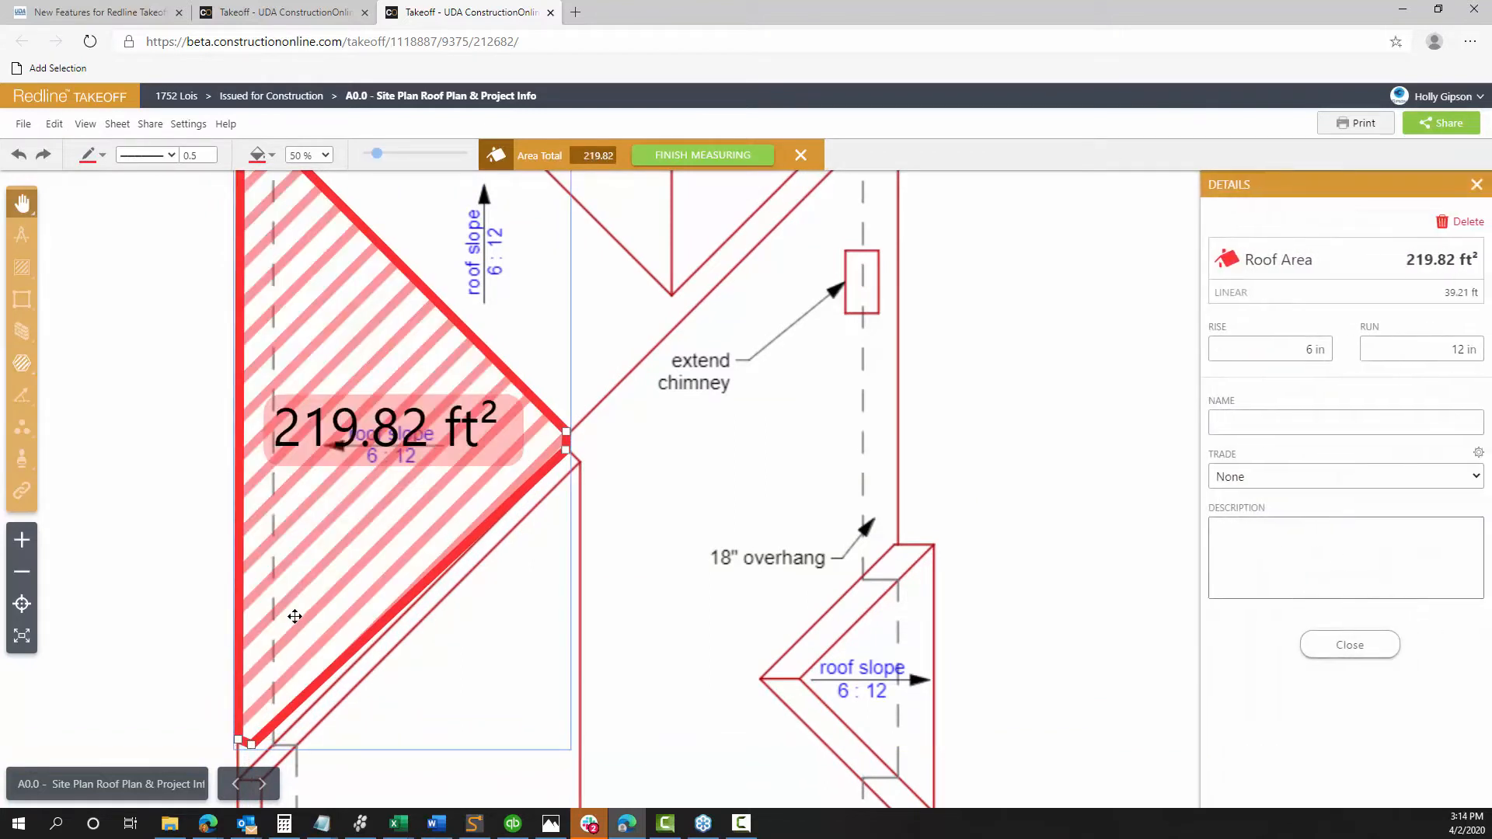
Set the roof area's outline width to 0, enlarge it to 226.95 ft², and fill it yellow
scroll(311, 590, down, 1)
drag(437, 646, 574, 606)
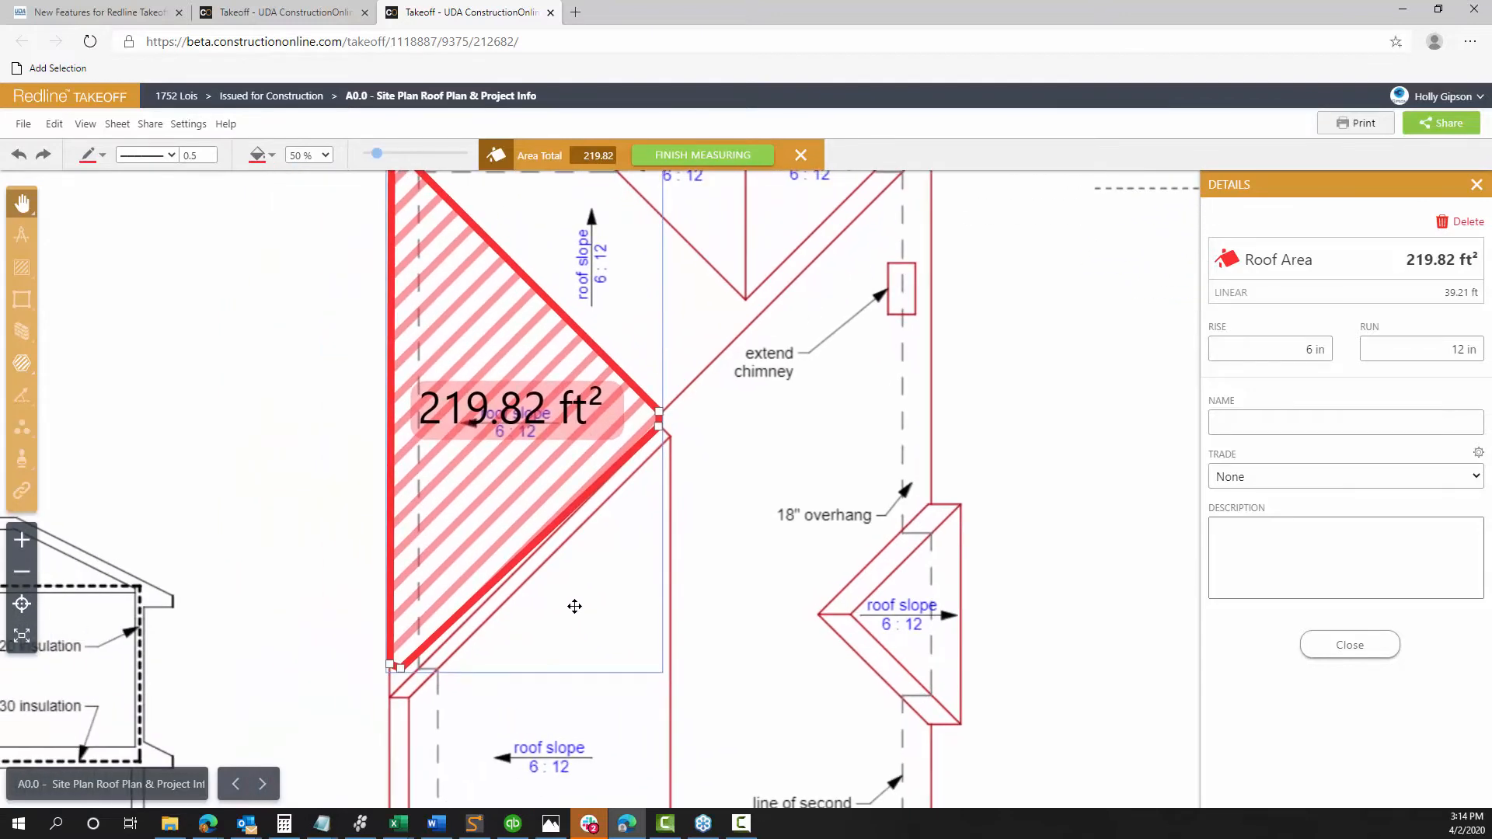
click(211, 159)
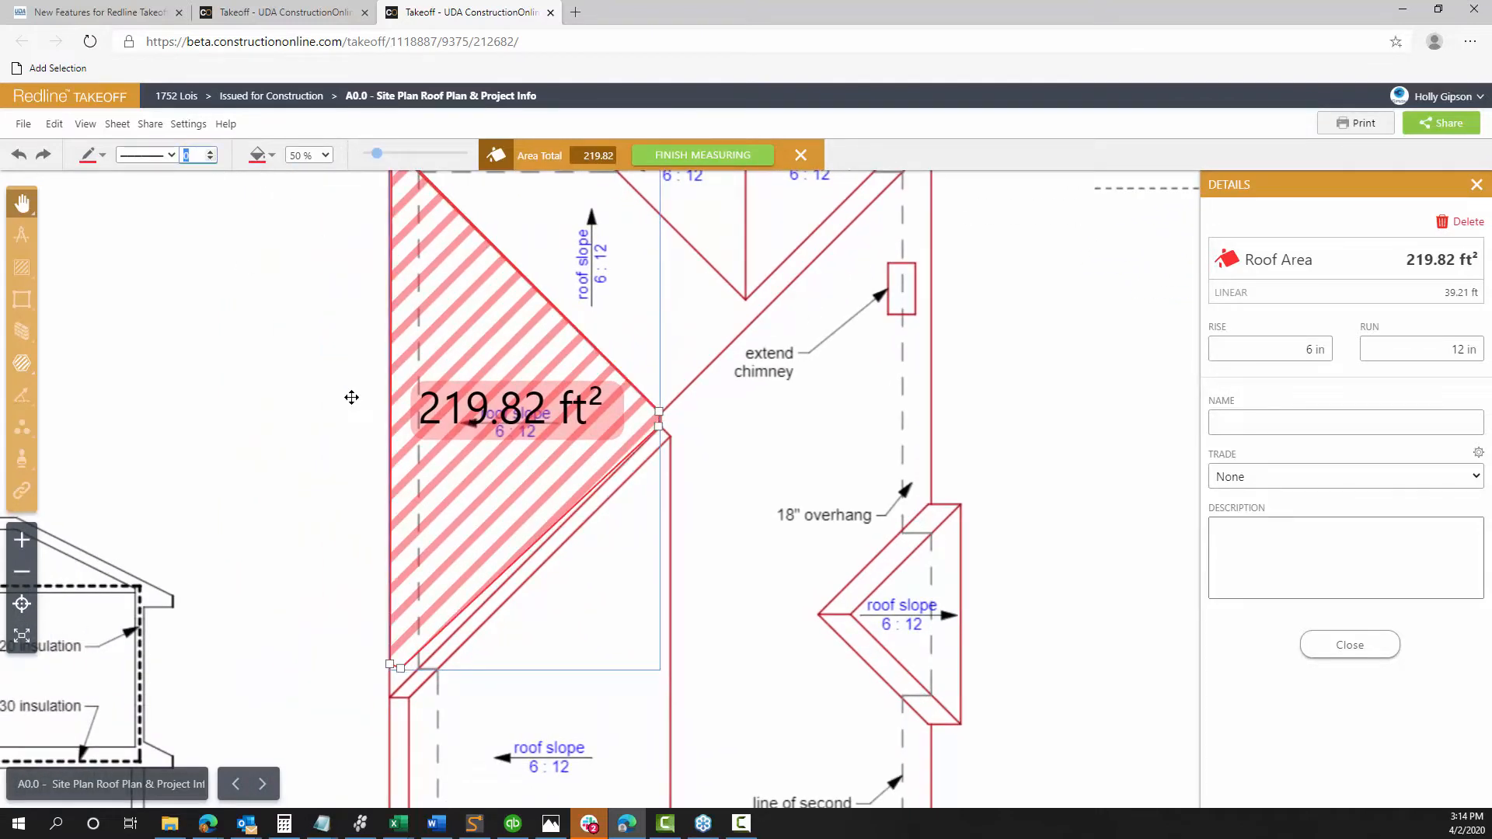
drag(400, 672, 387, 698)
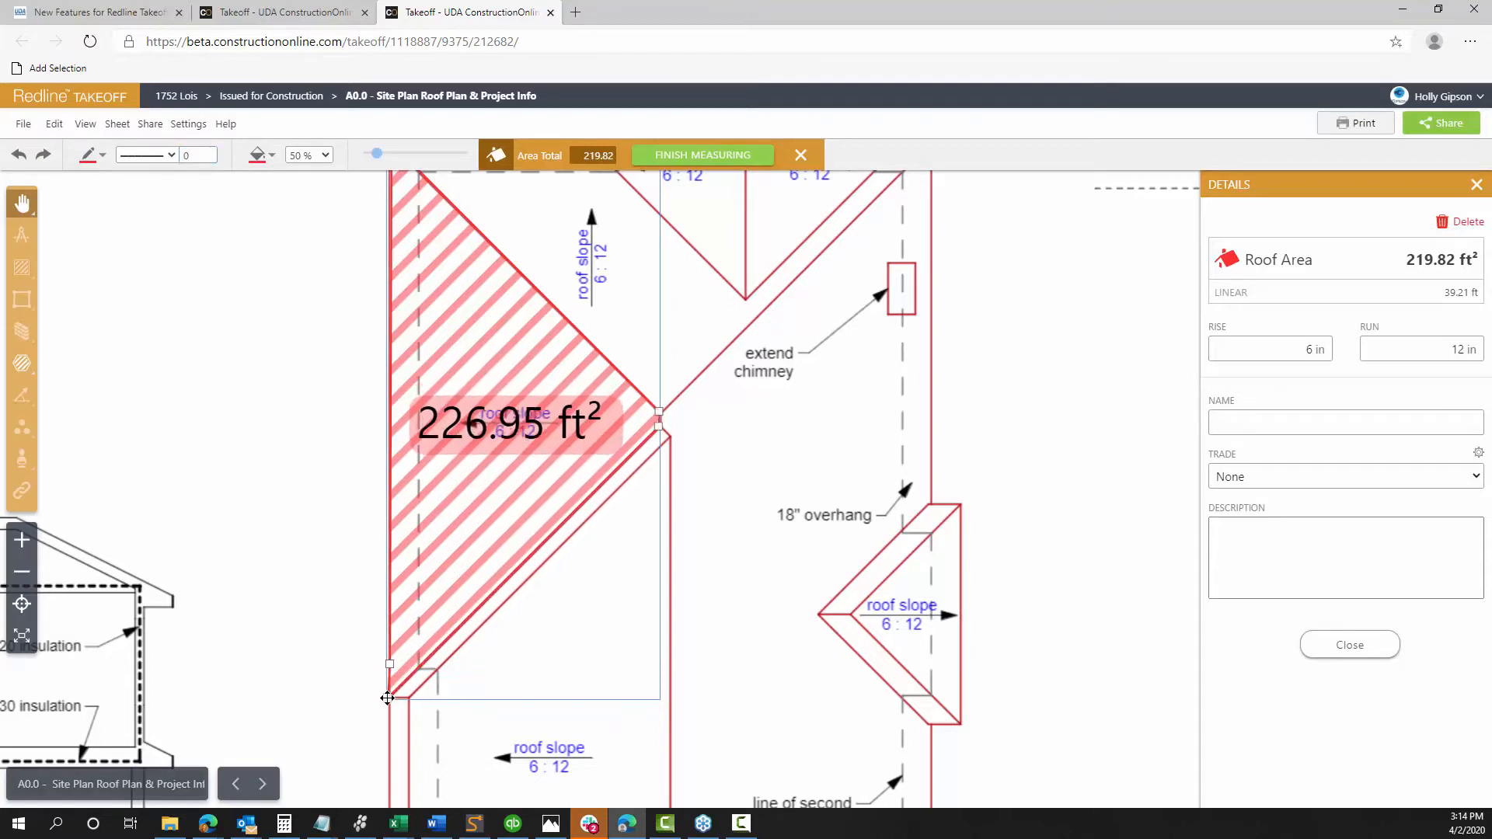
click(272, 156)
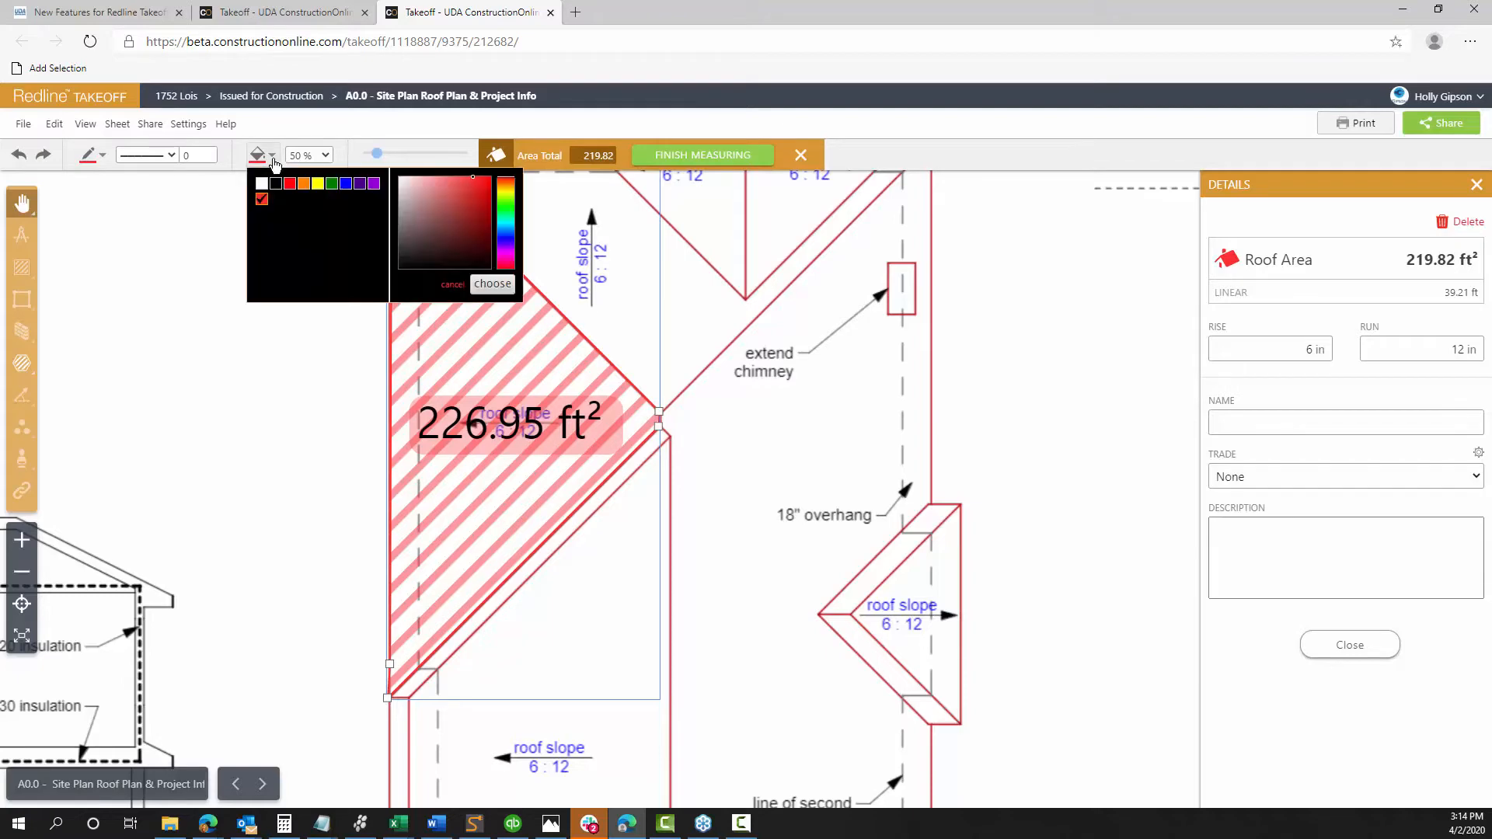
click(317, 184)
click(293, 337)
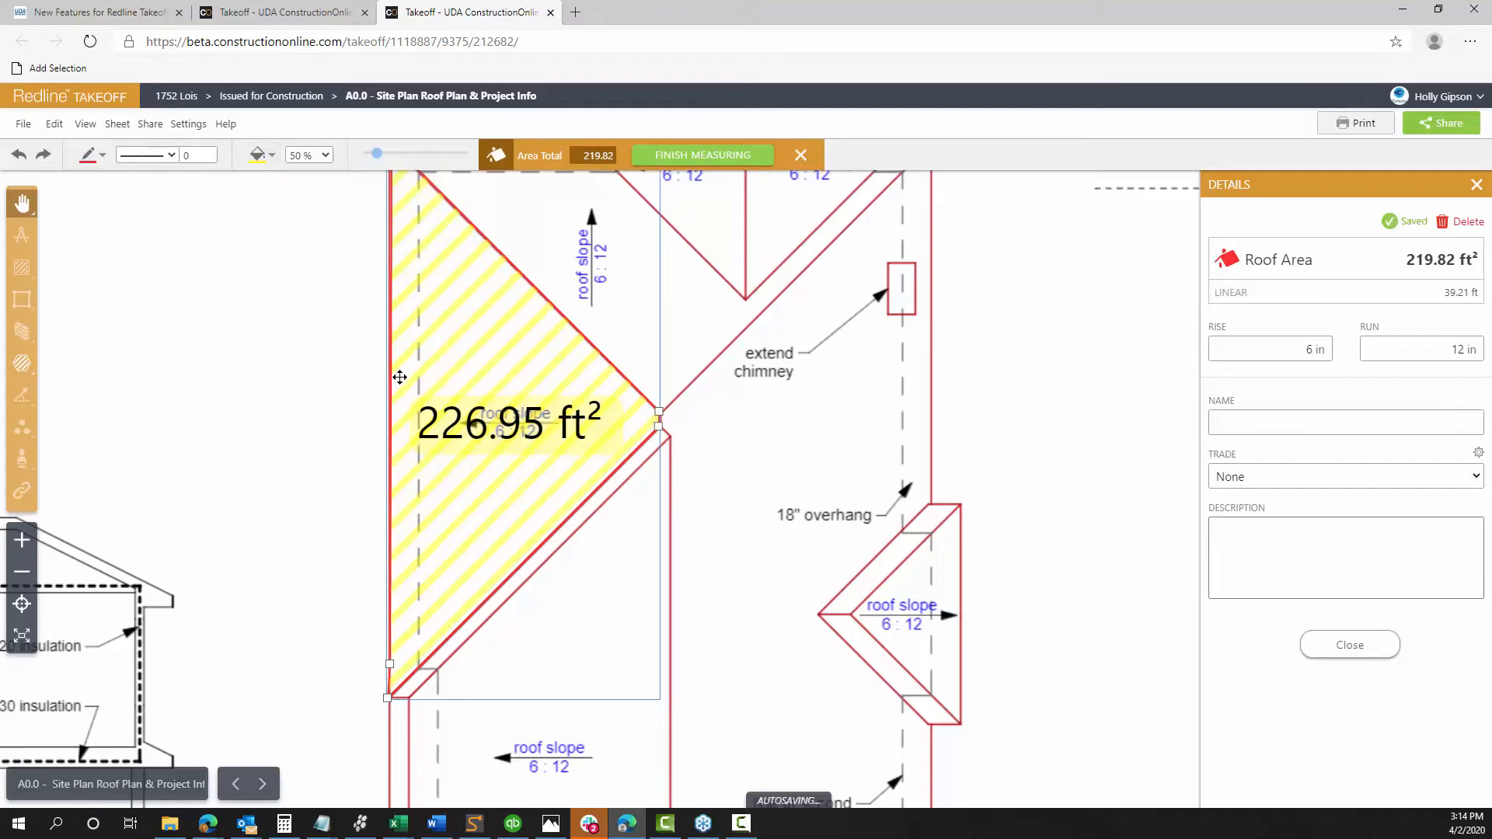
scroll(513, 352, down, 2)
scroll(516, 355, down, 2)
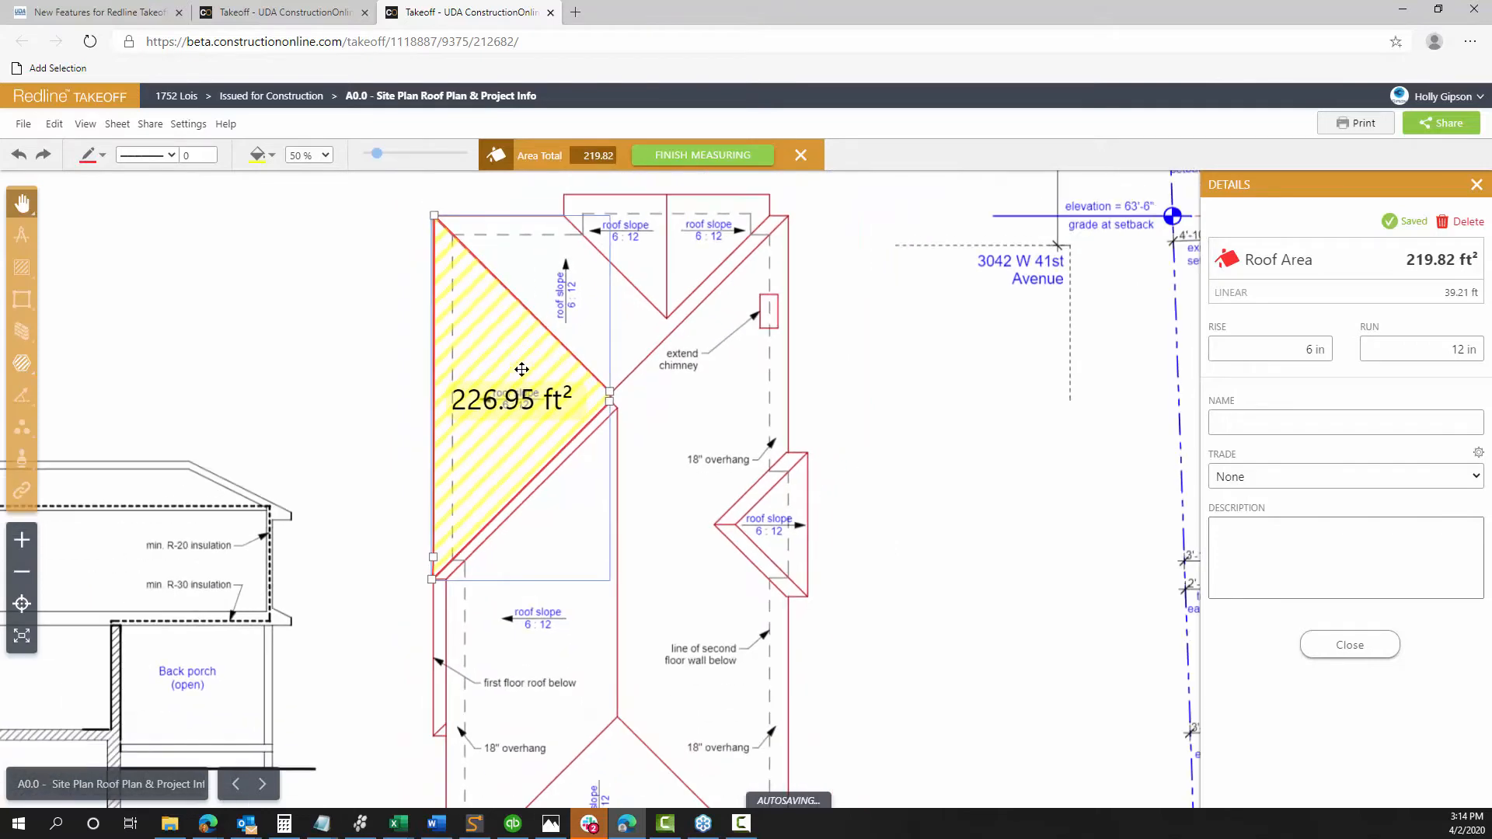
drag(675, 439, 600, 493)
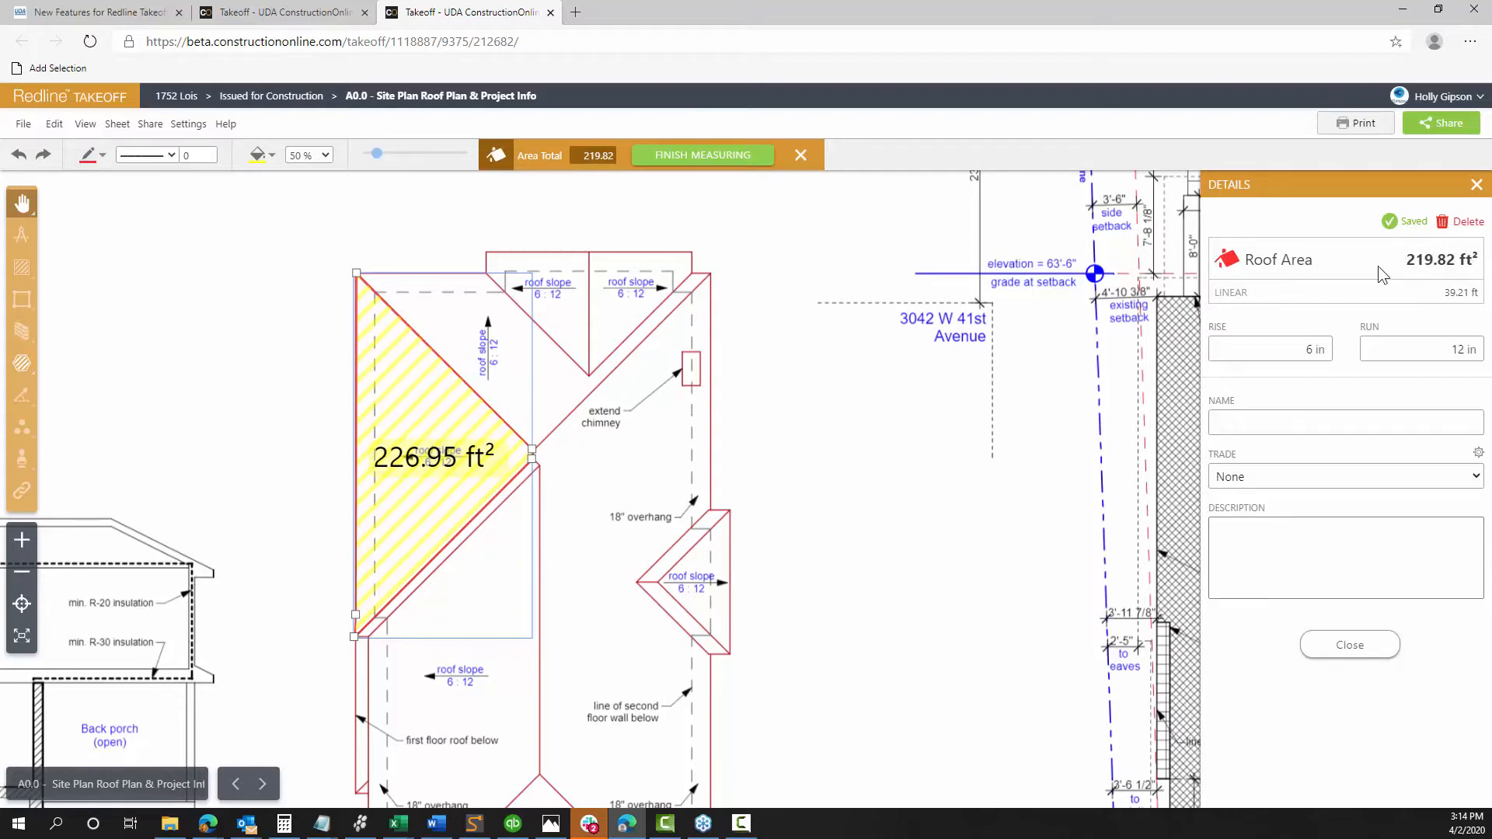
Close the area Details and show the options menu for the 226.95 ft² Roof 1 takeoff
click(1338, 645)
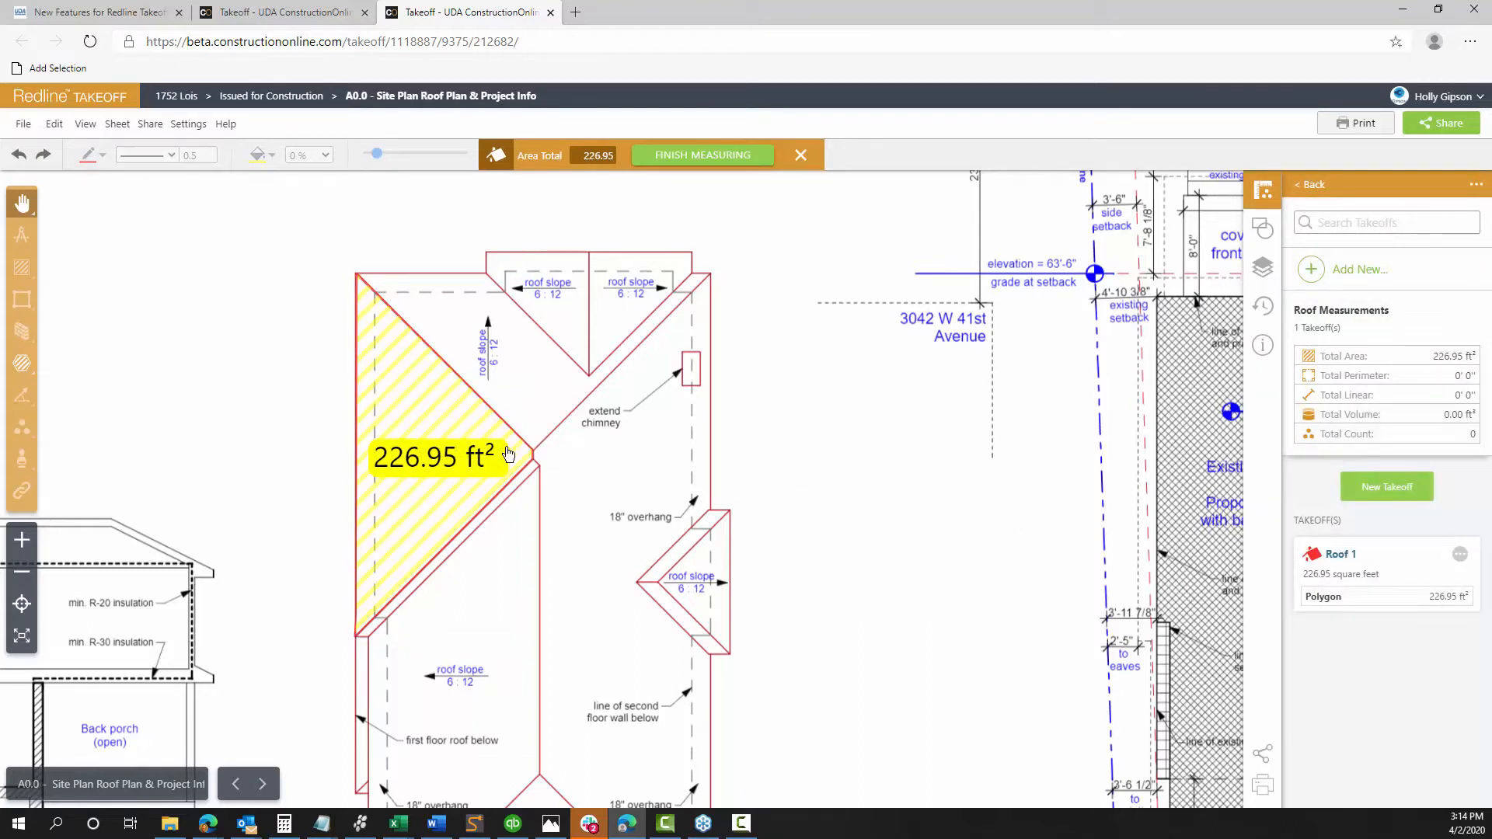
scroll(482, 616, up, 5)
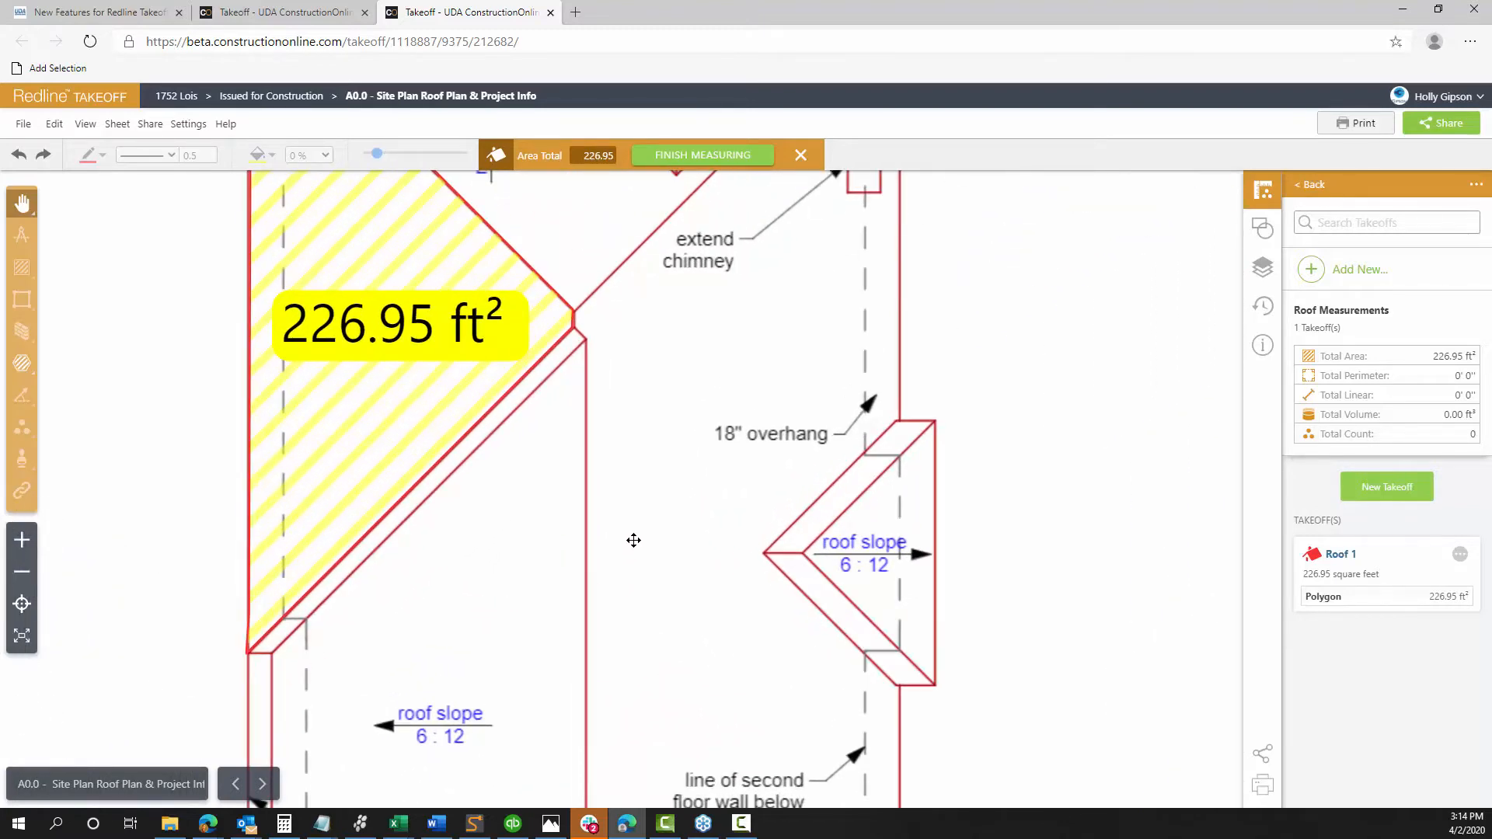
drag(632, 540, 560, 380)
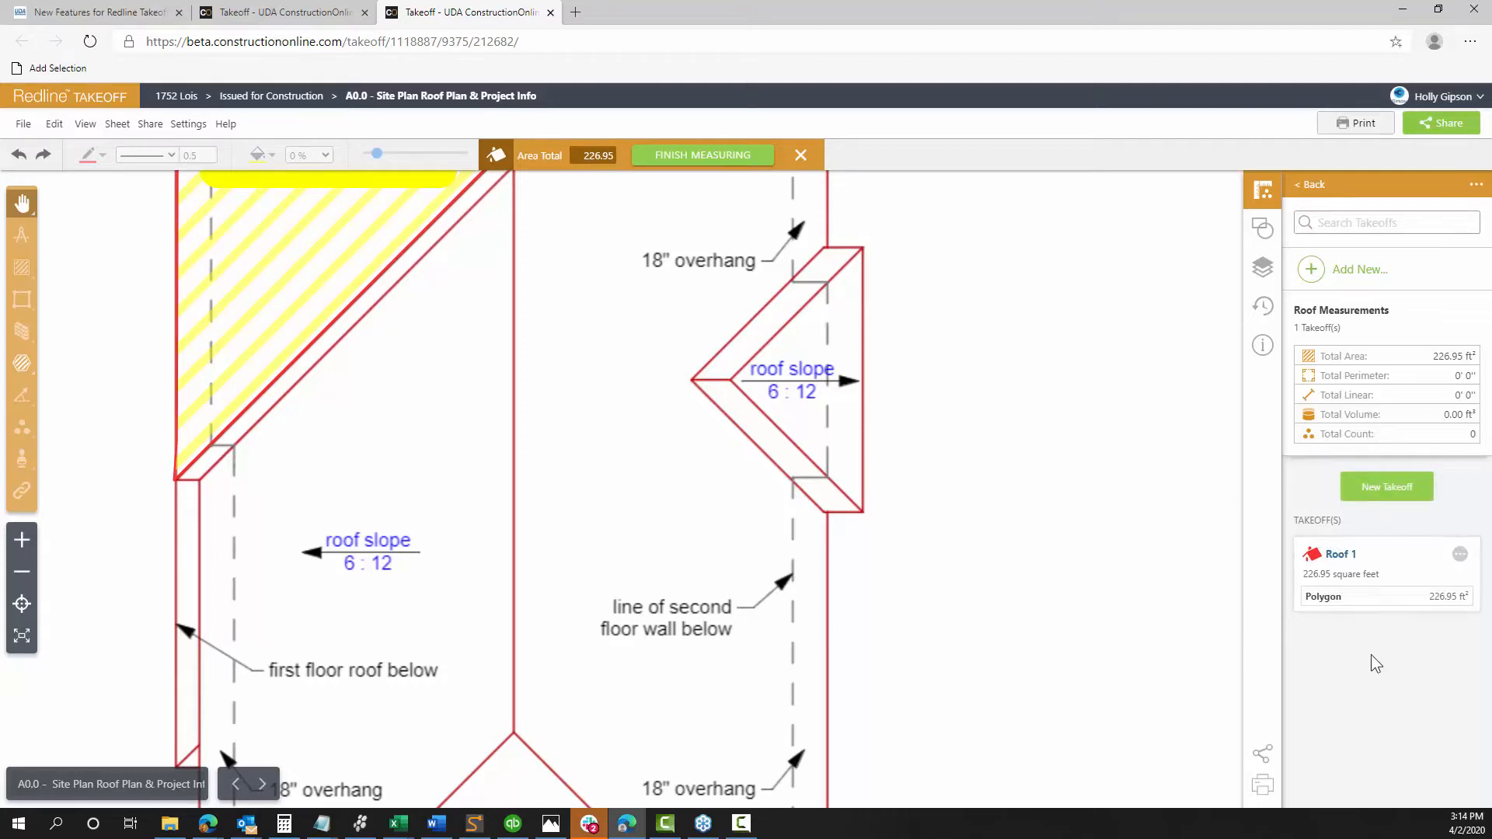
click(1461, 562)
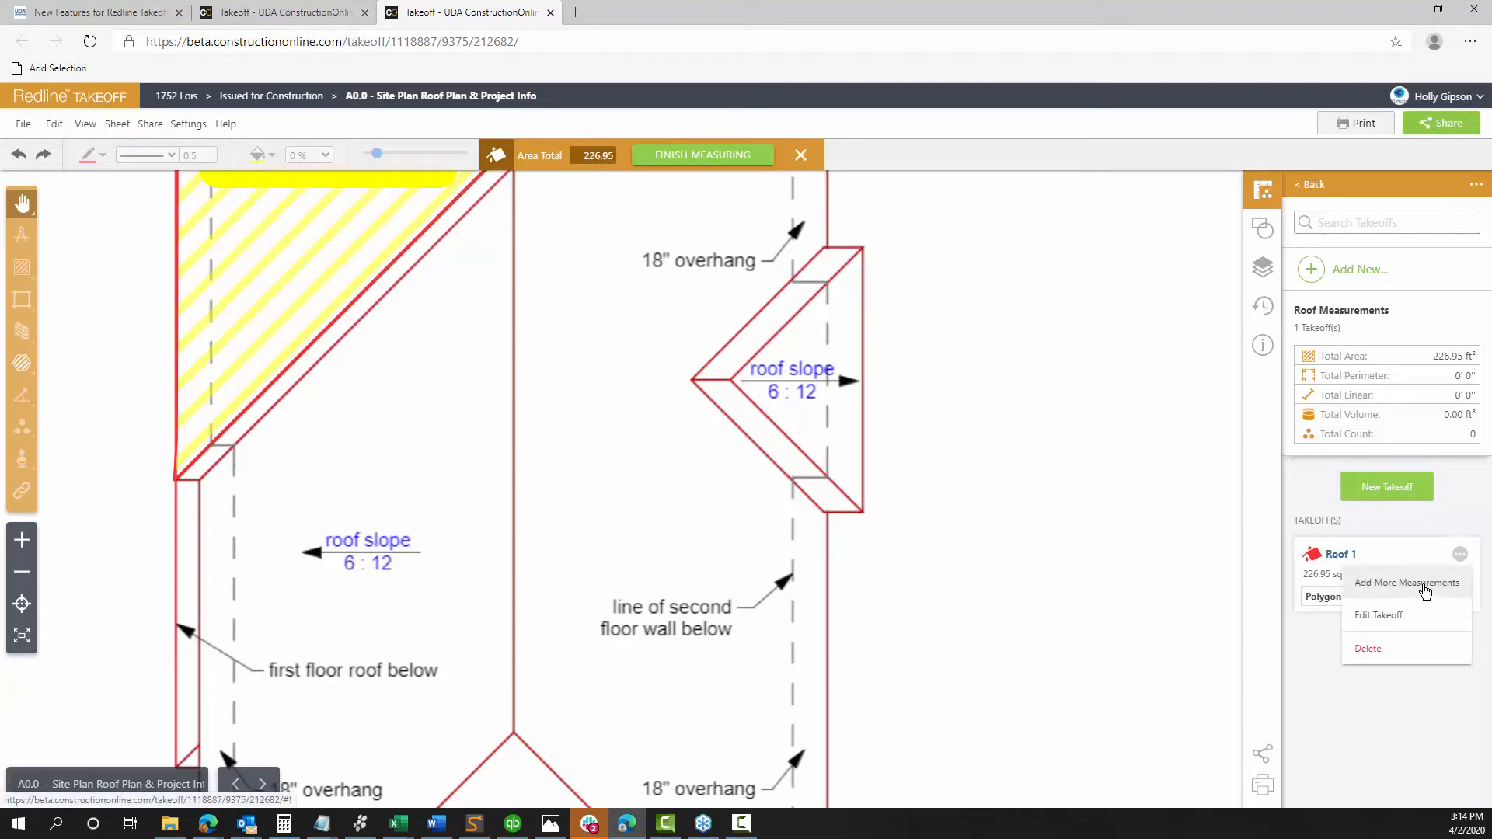
Trace a second 361.26 ft² Roof 1 area over the lower roof, totalling 588.21 ft²
click(1426, 592)
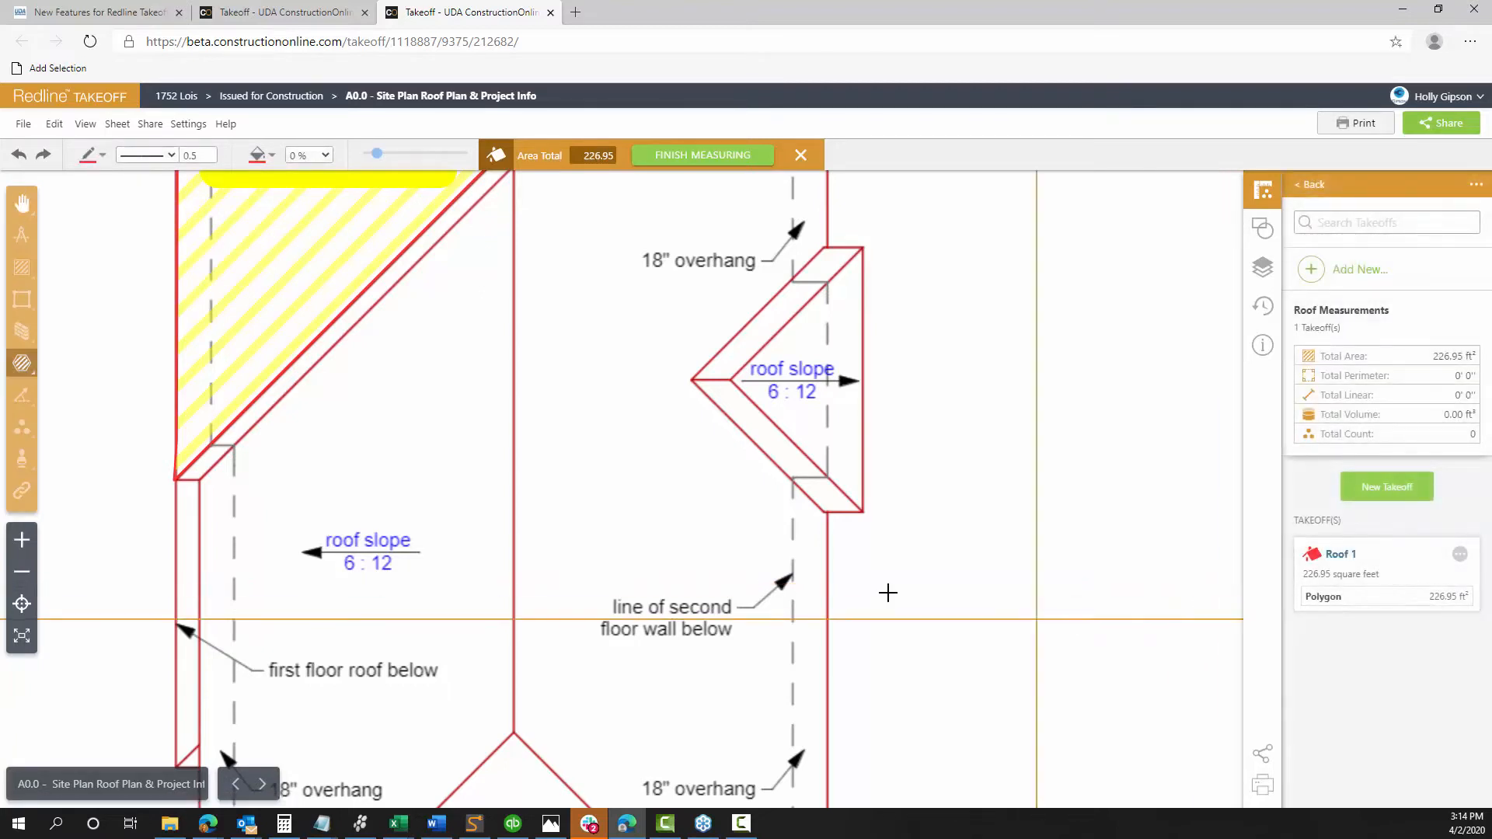
scroll(419, 588, down, 5)
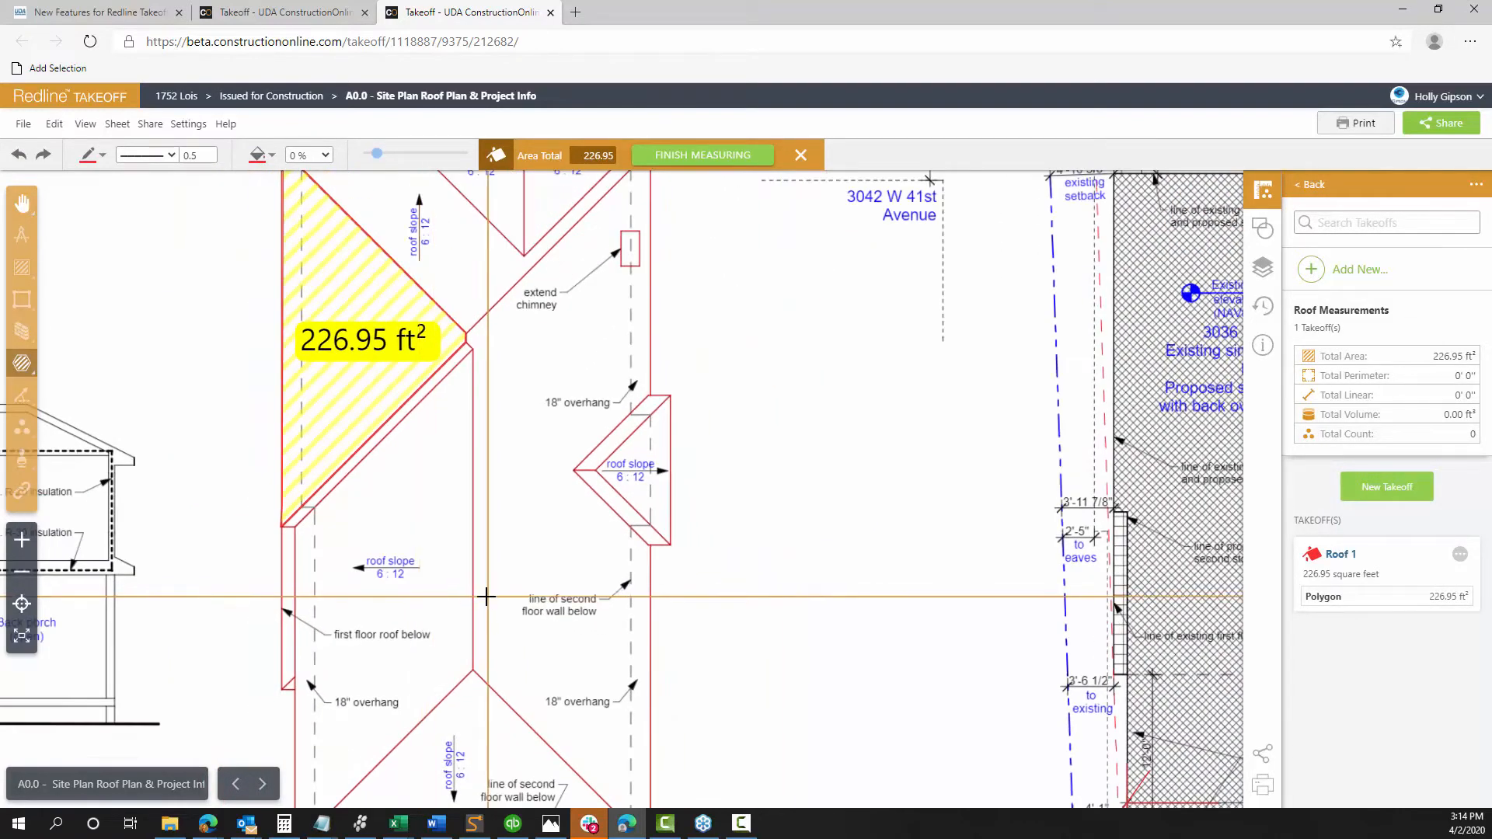
scroll(457, 595, down, 2)
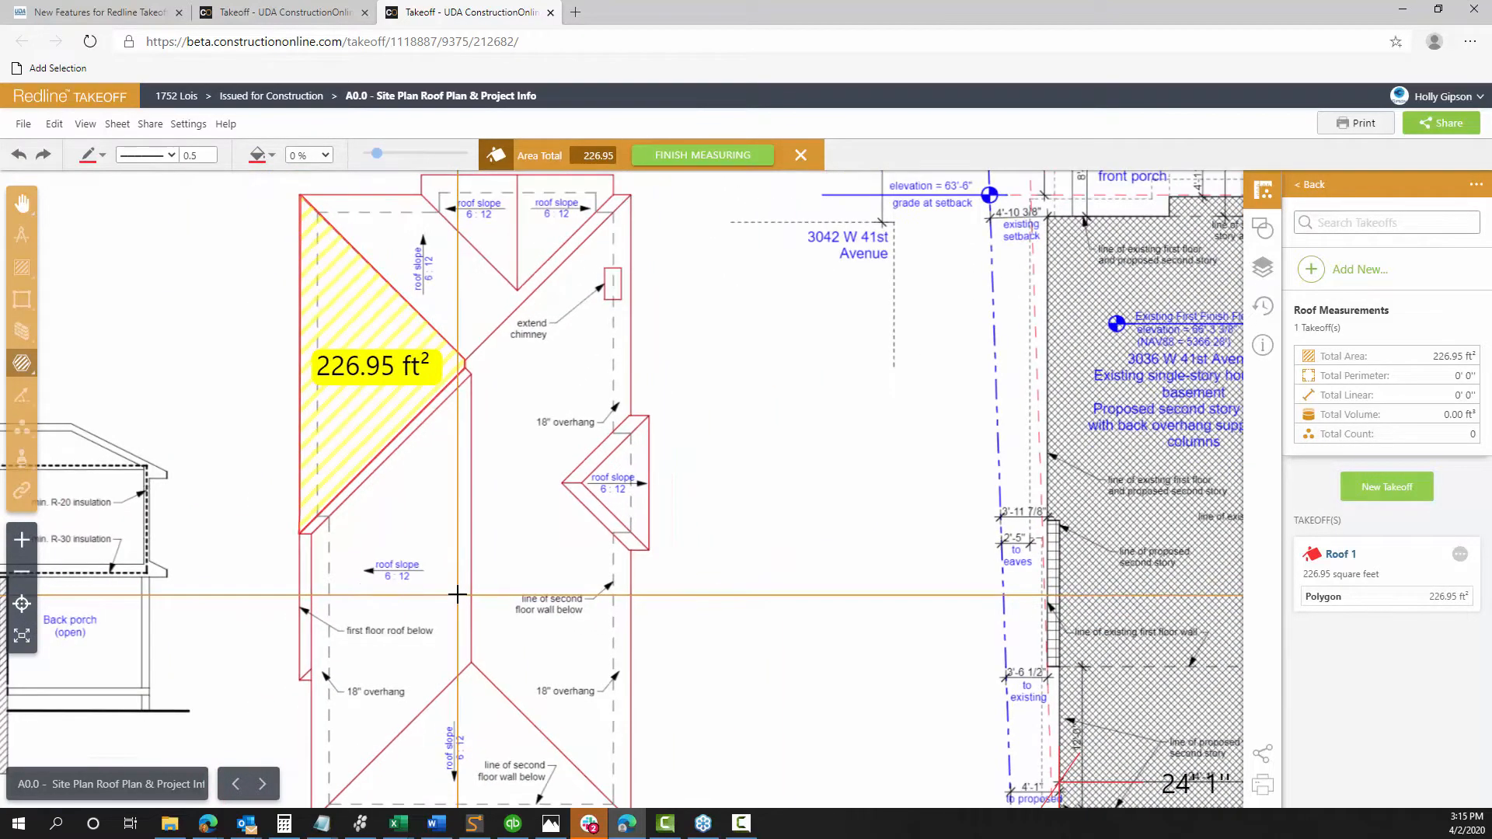
drag(457, 593, 457, 589)
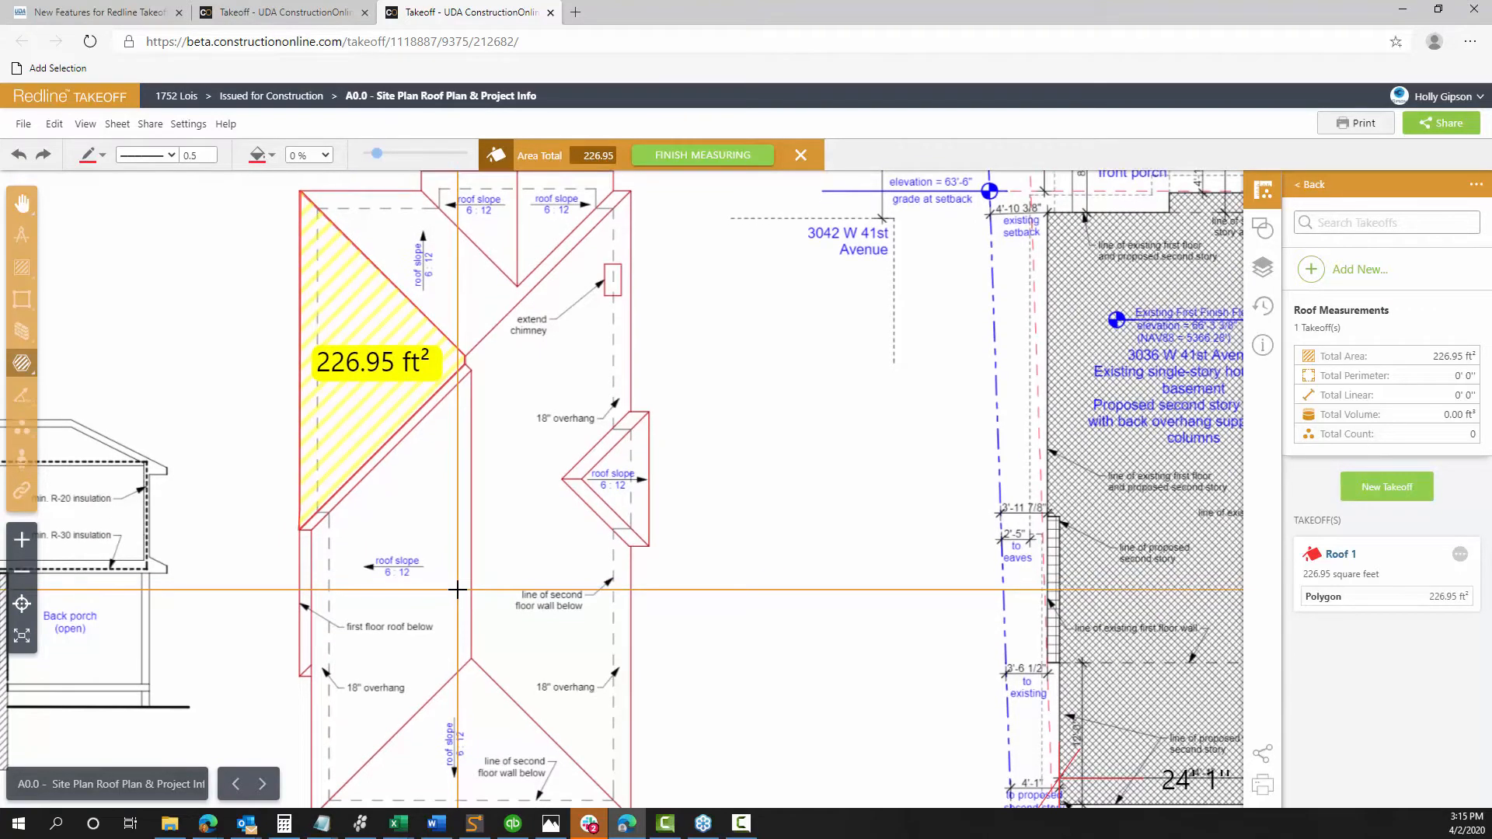
scroll(457, 590, down, 2)
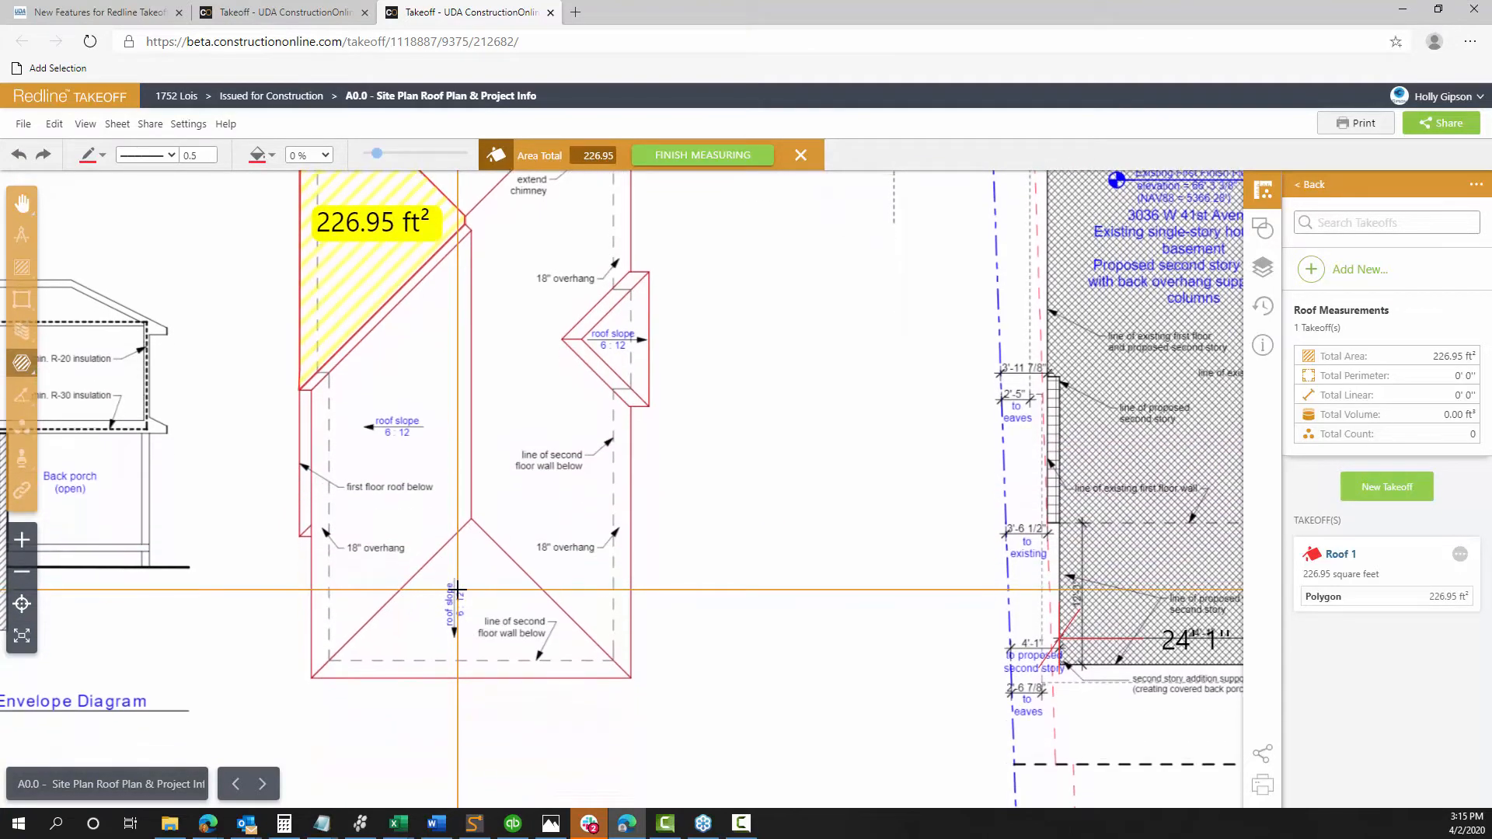
click(314, 675)
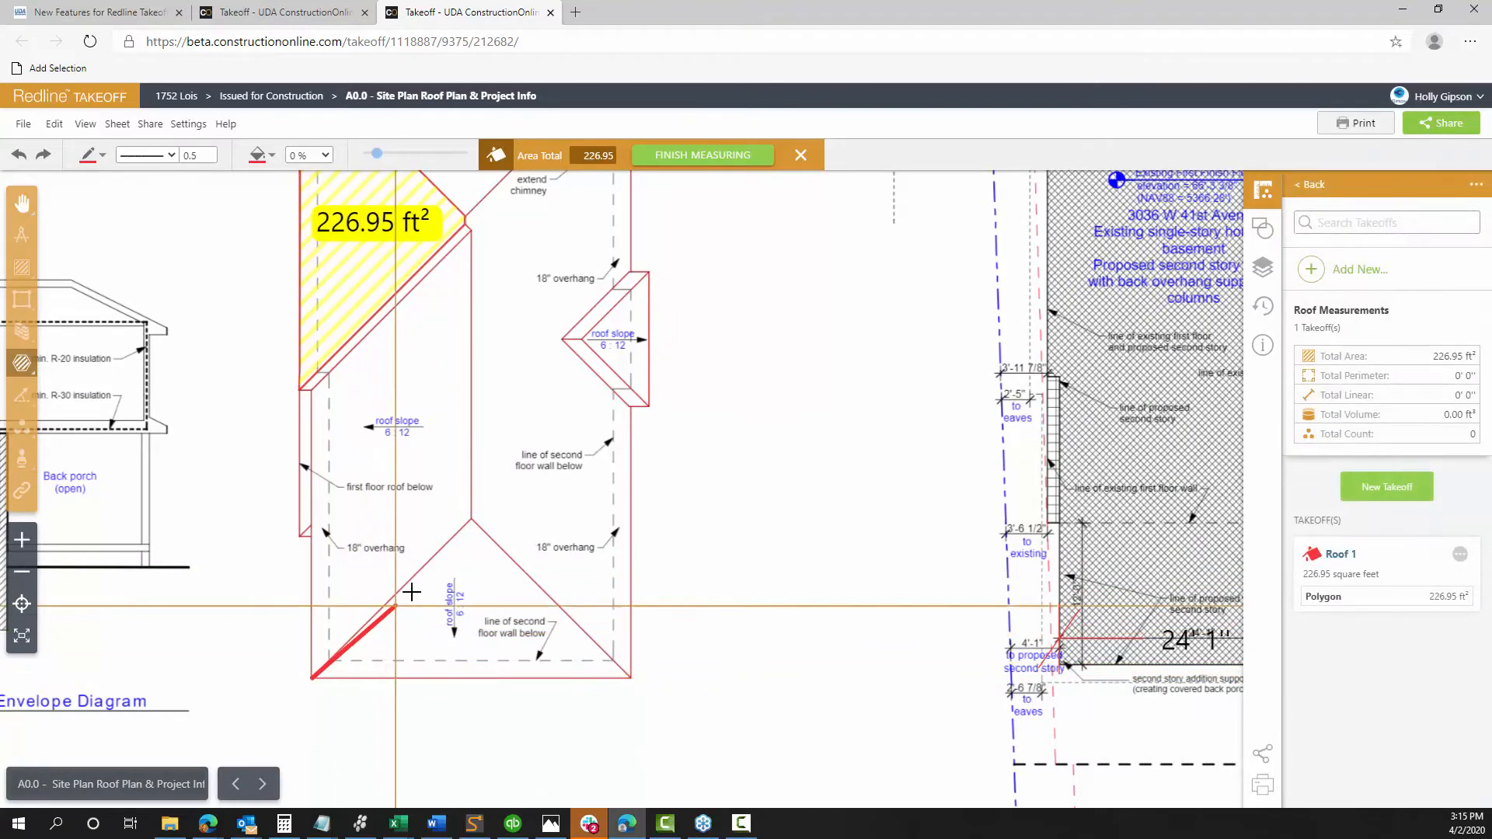
click(470, 519)
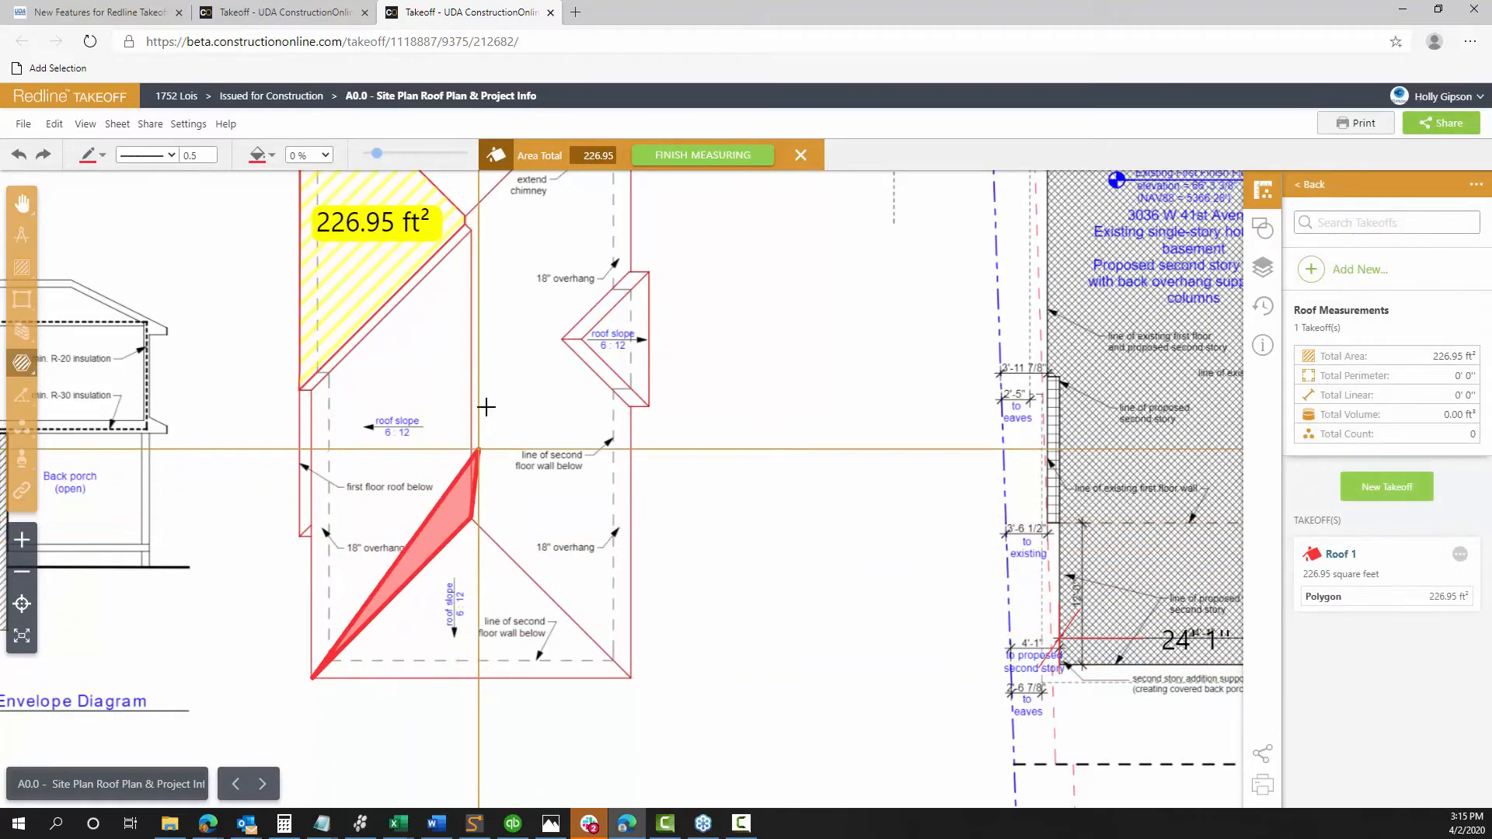
click(467, 230)
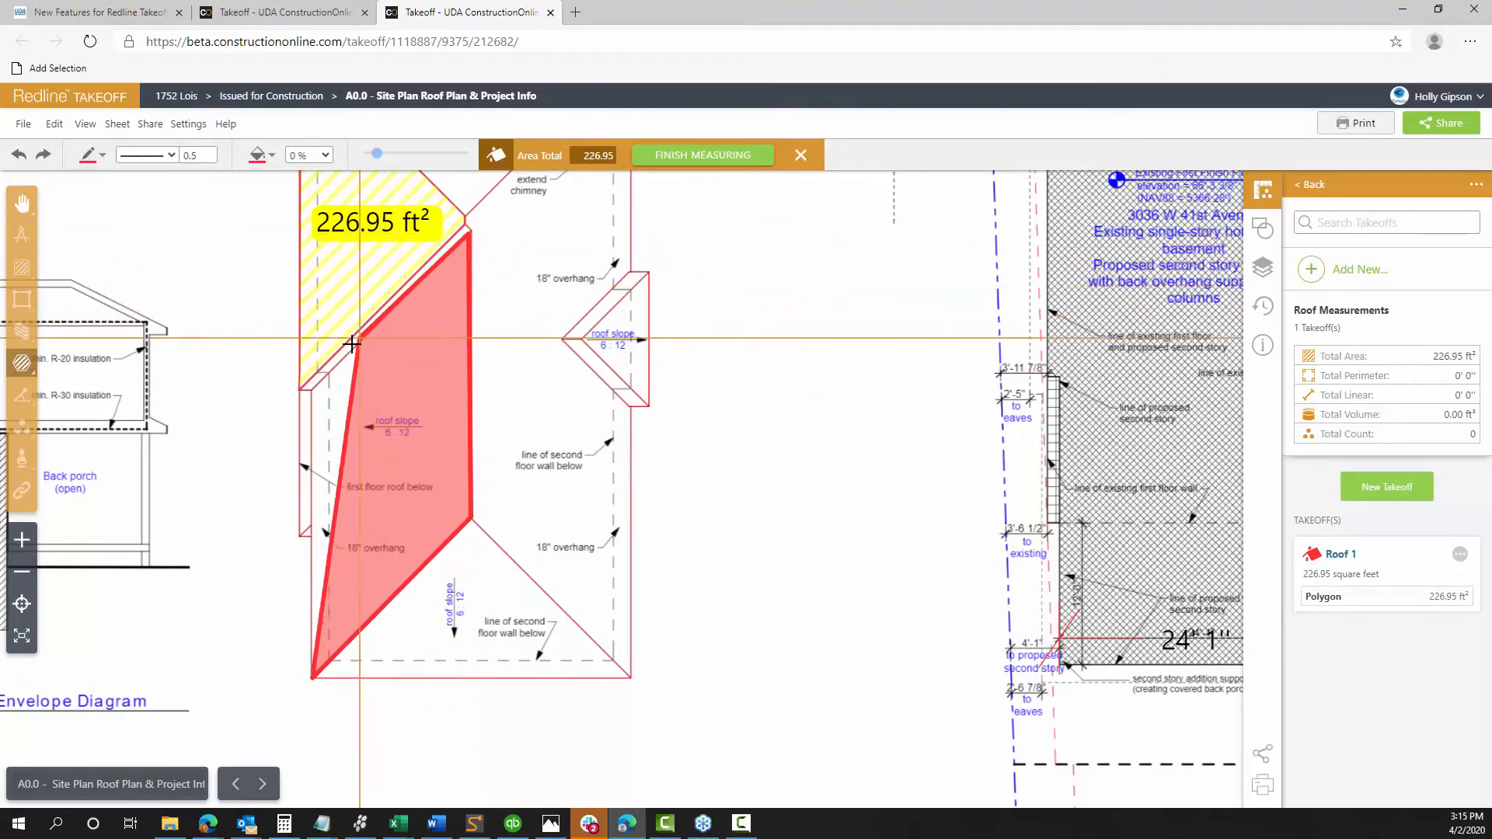
double_click(311, 389)
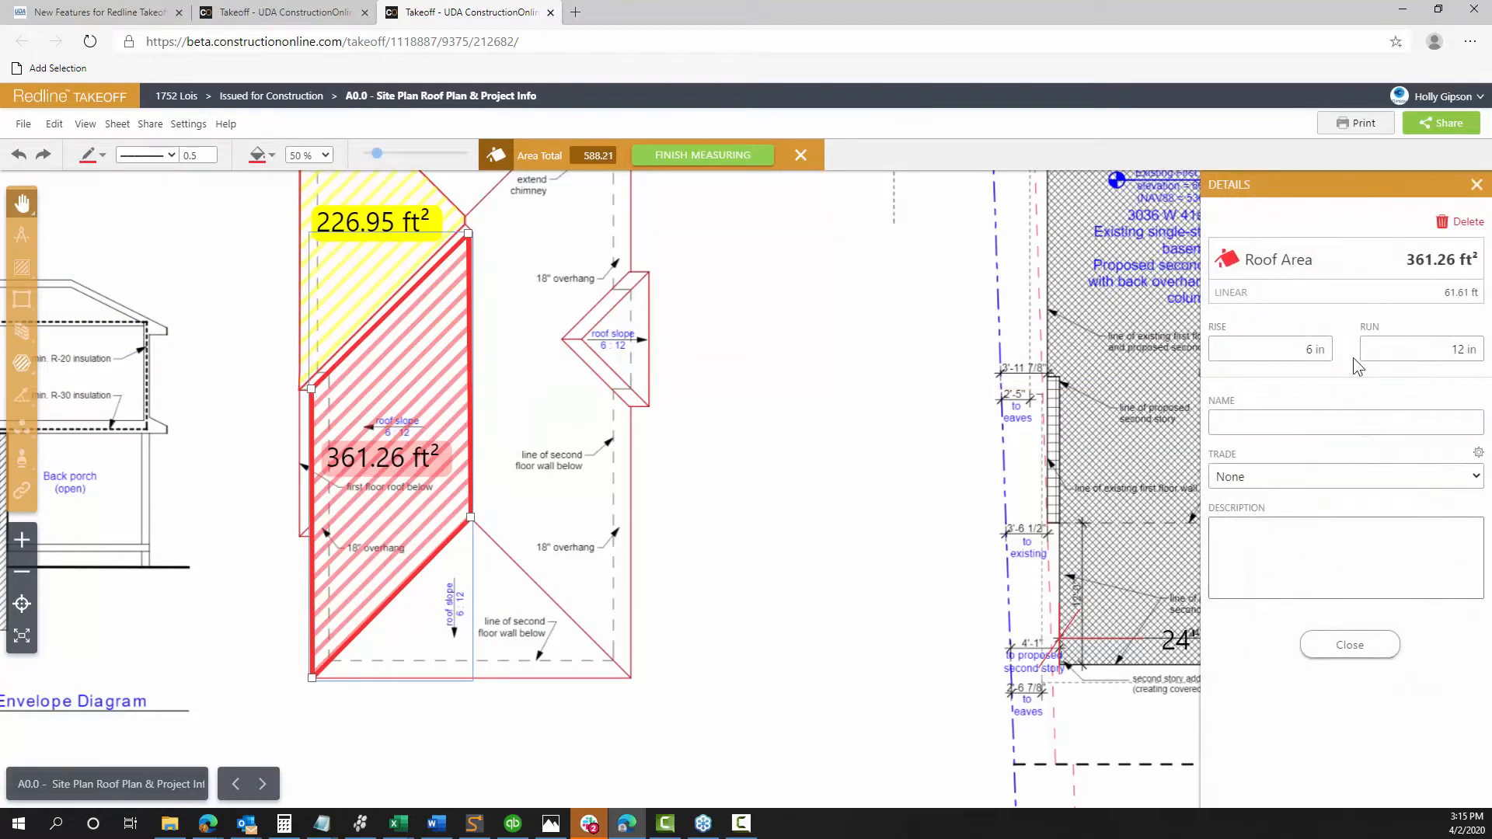
click(1282, 356)
drag(1275, 353, 1359, 353)
click(1321, 386)
click(1304, 351)
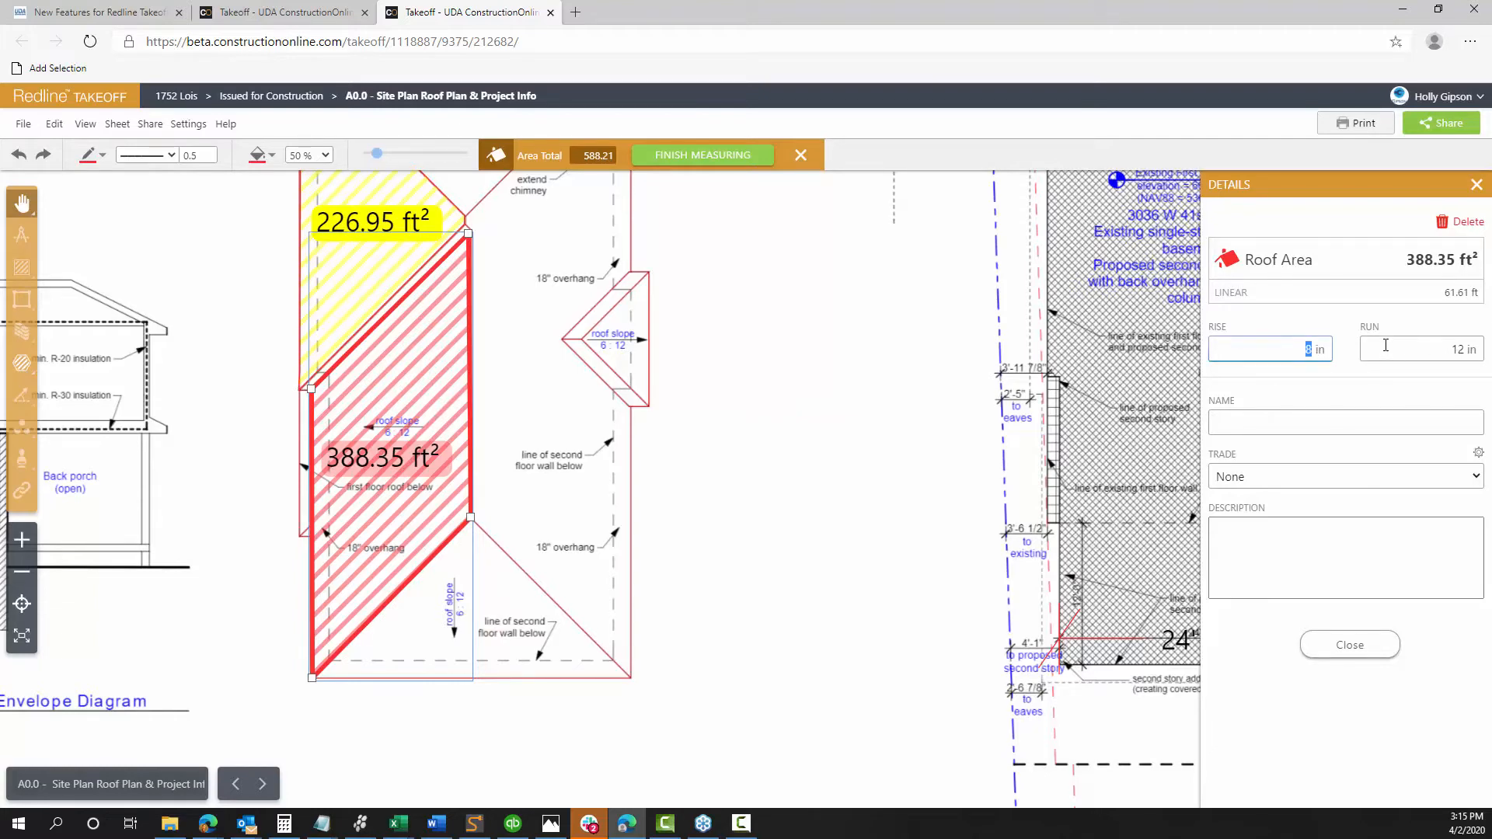
click(1345, 385)
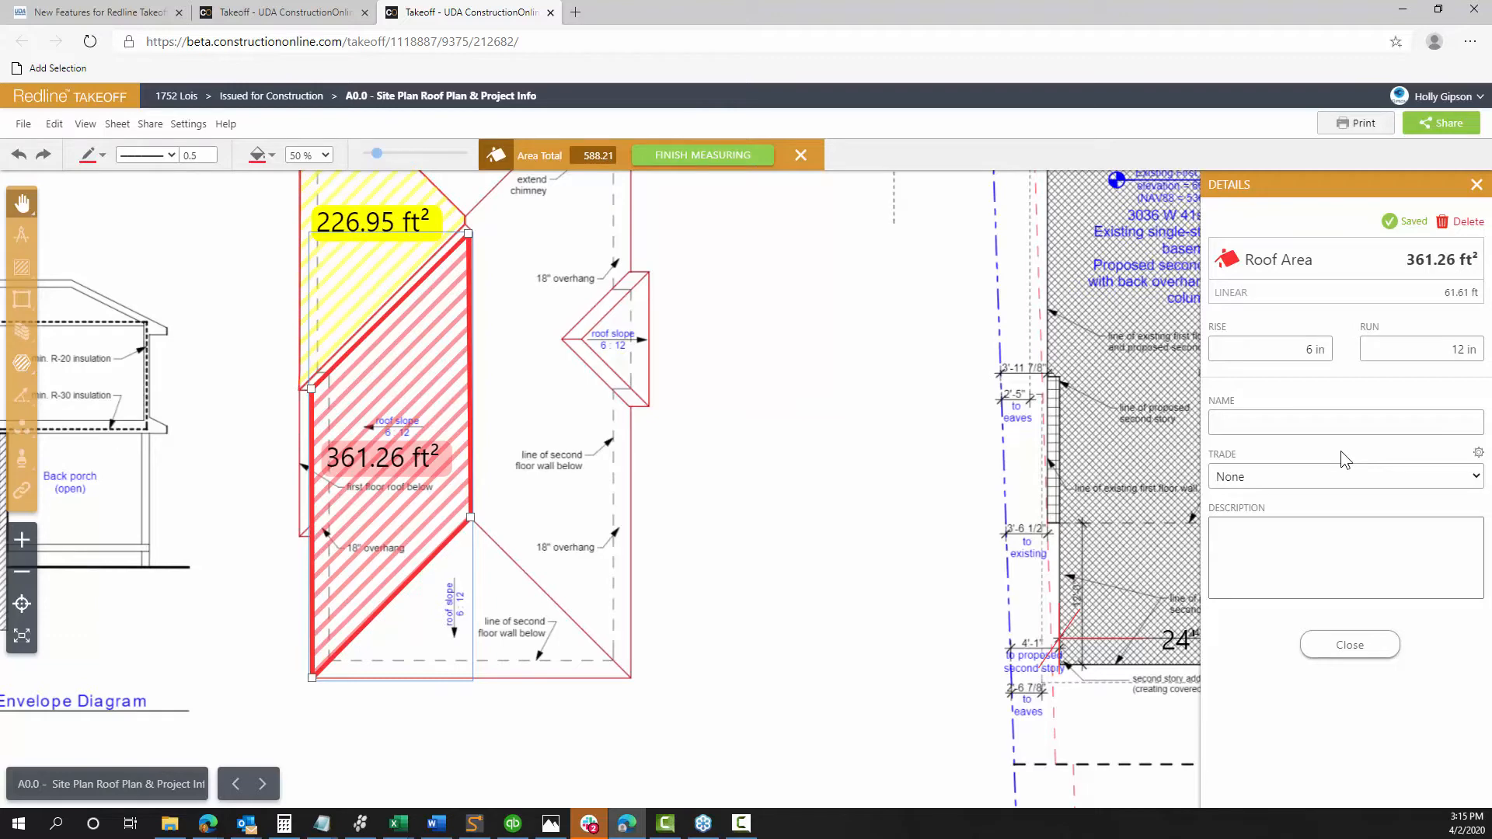
click(1287, 349)
Close Roof 1's area details at 588.21 ft² and bring the top of the roof into view
click(1355, 651)
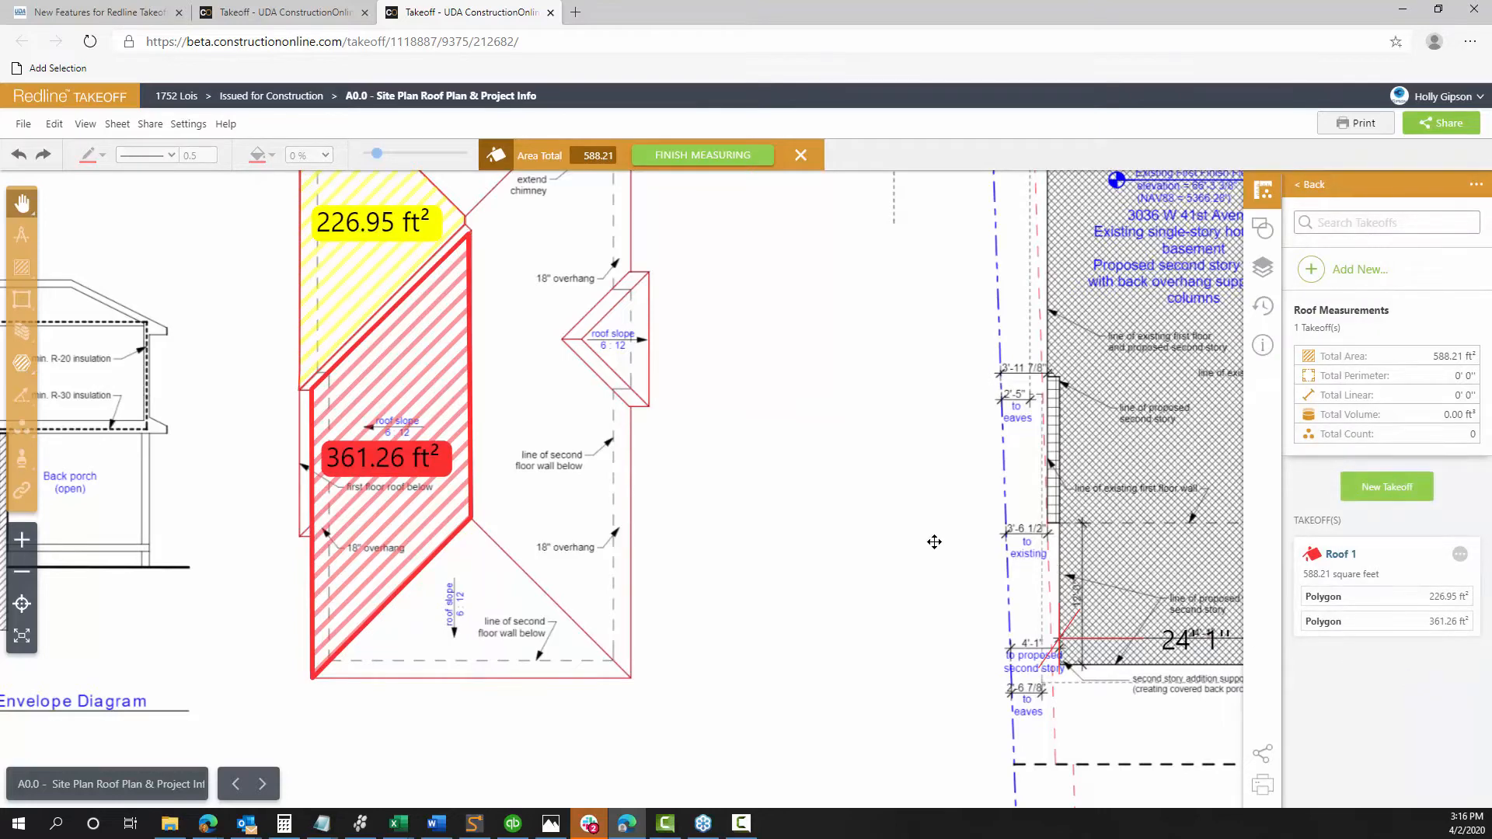
mouse_move(740, 441)
mouse_down()
mouse_move(797, 543)
mouse_move(789, 608)
mouse_up()
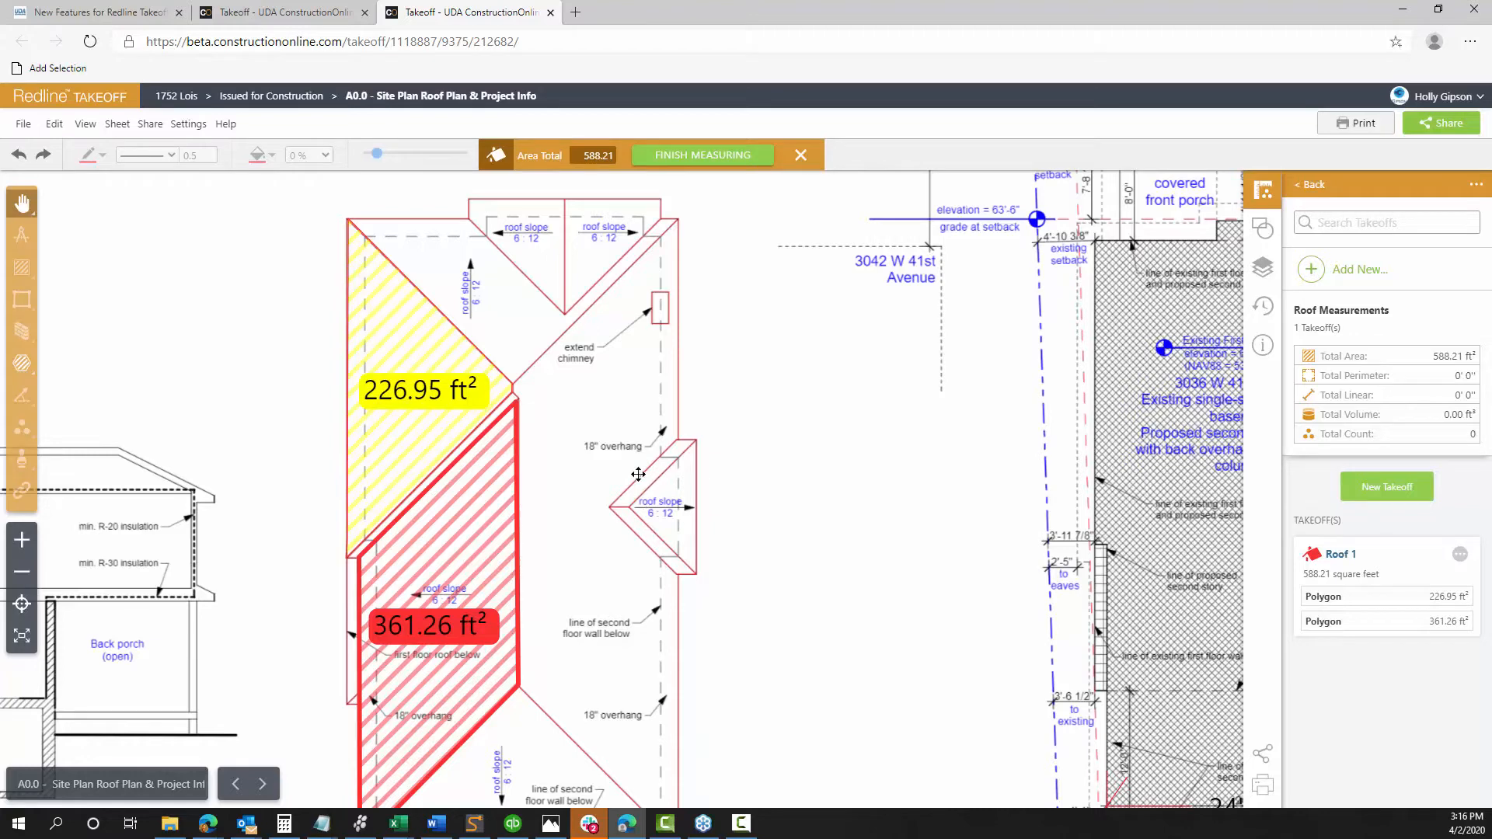
scroll(609, 436, up, 3)
drag(544, 325, 789, 583)
scroll(802, 577, up, 2)
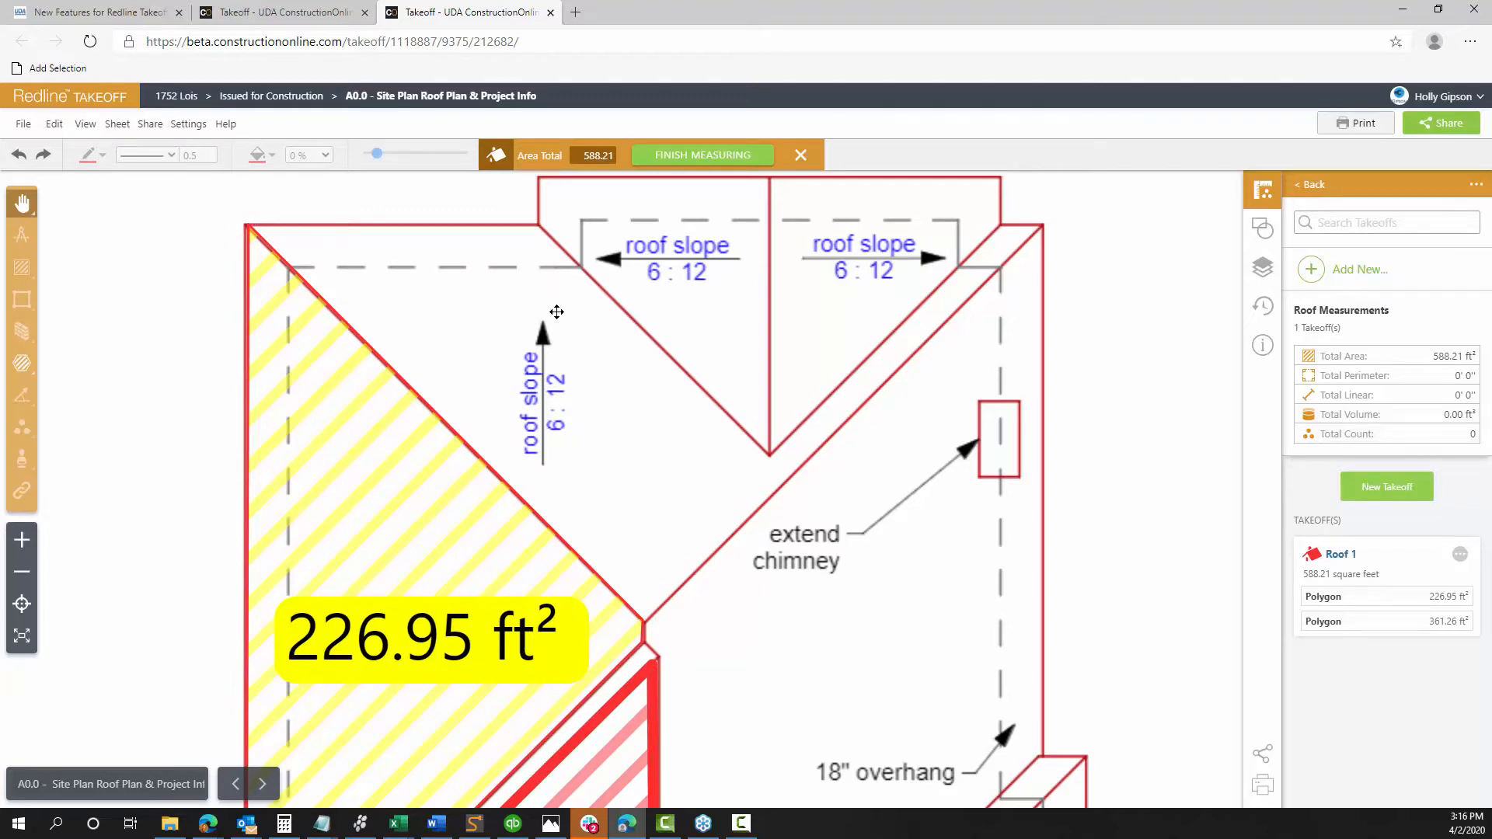
scroll(557, 312, down, 2)
scroll(557, 312, up, 3)
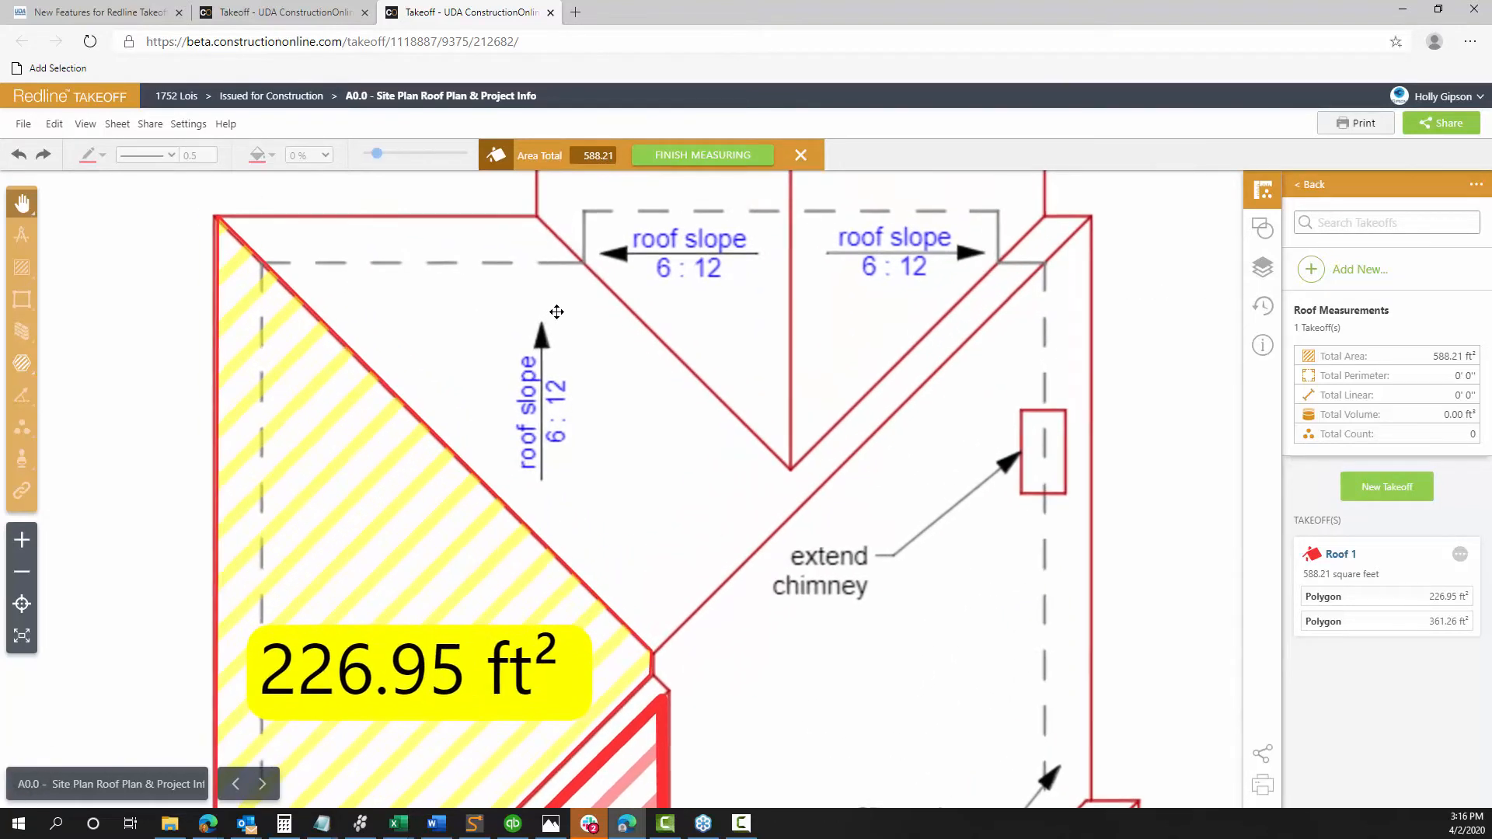
scroll(556, 311, down, 1)
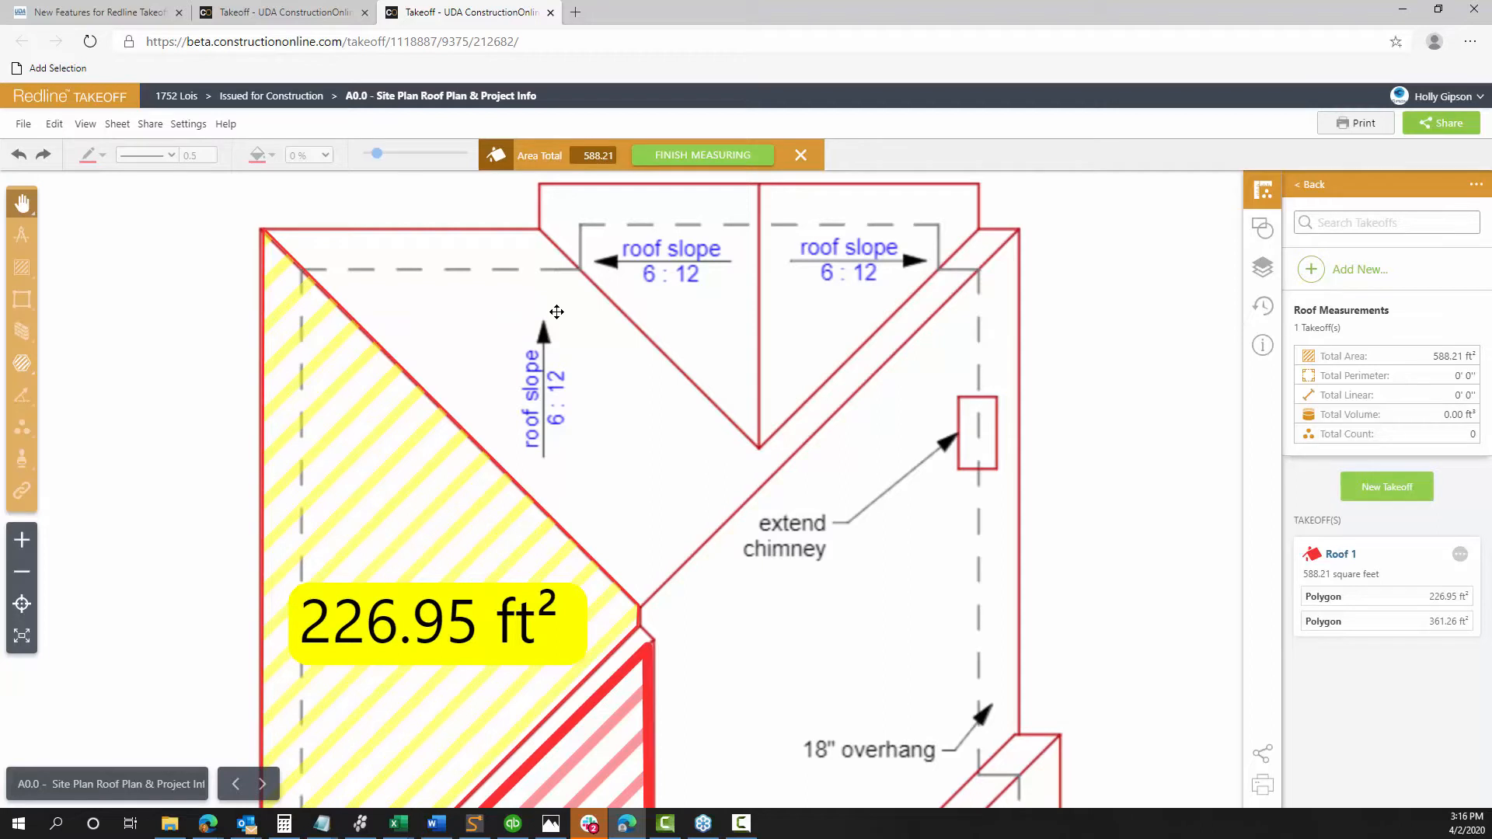
key(Left)
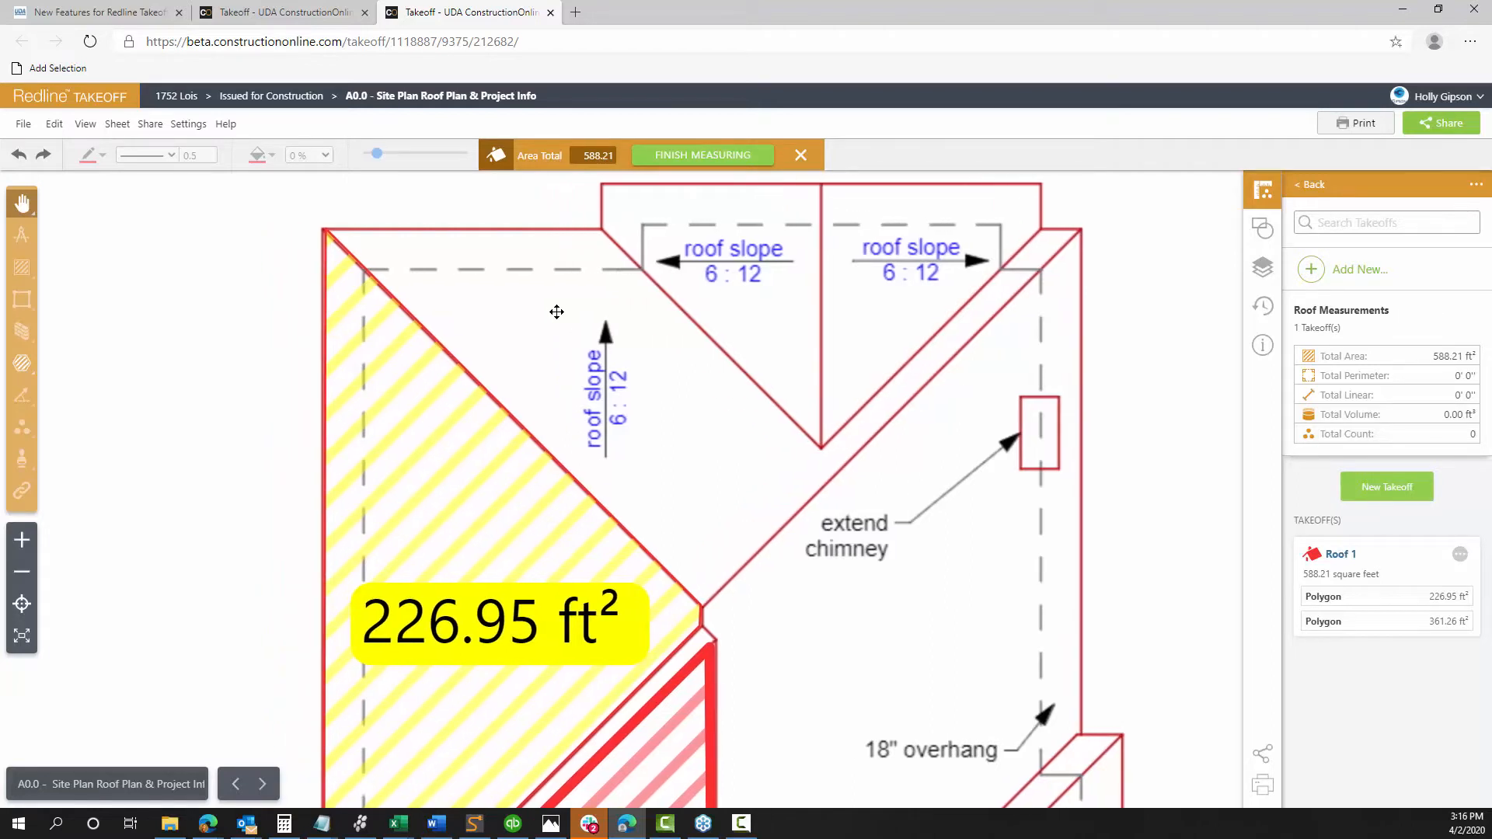
key(Left)
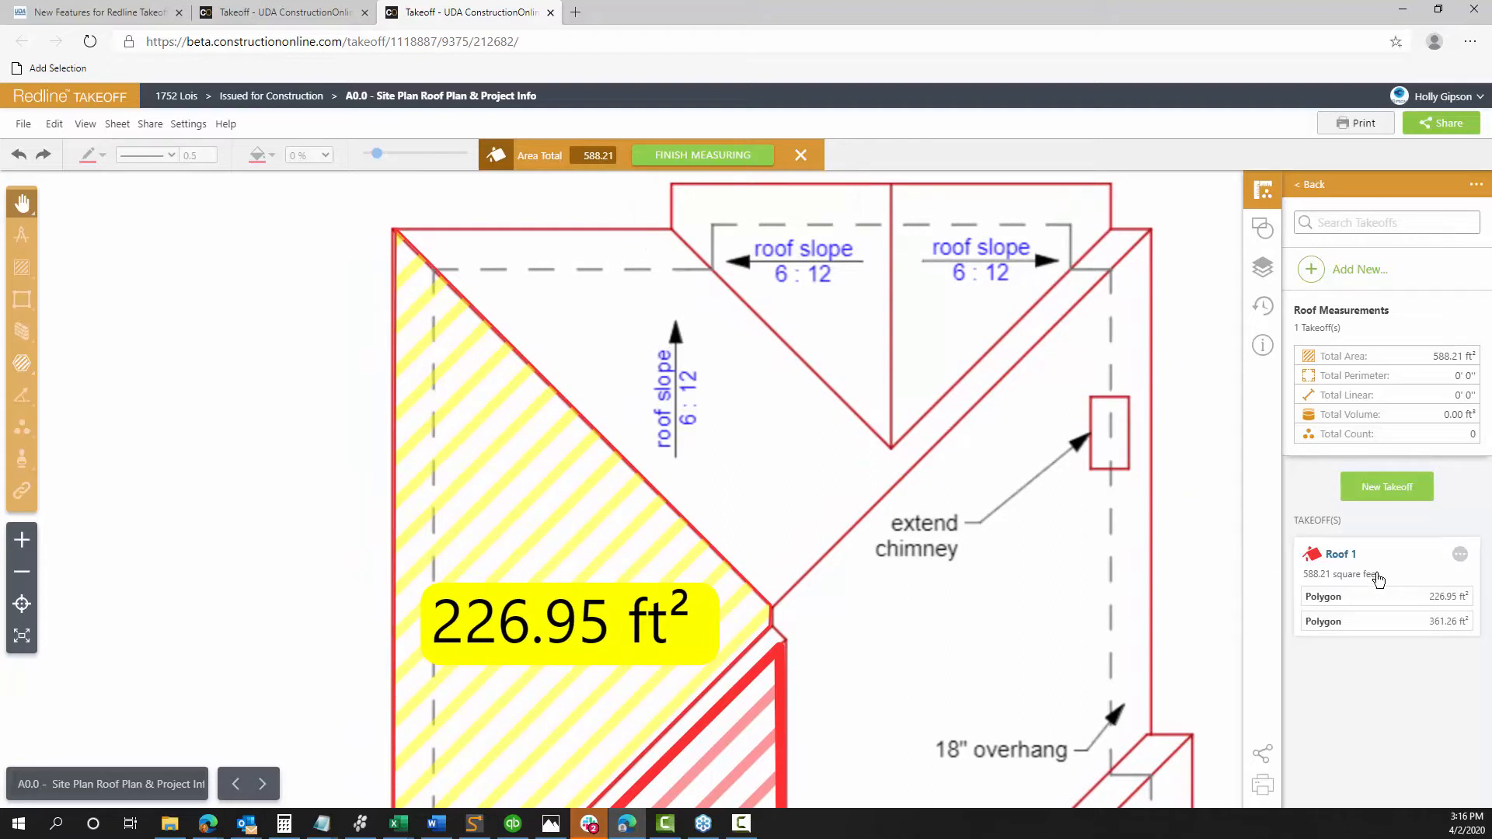
Add another Roof 1 measurement with vertices at the top roof corners and the chimney valley point
click(1460, 554)
click(1415, 584)
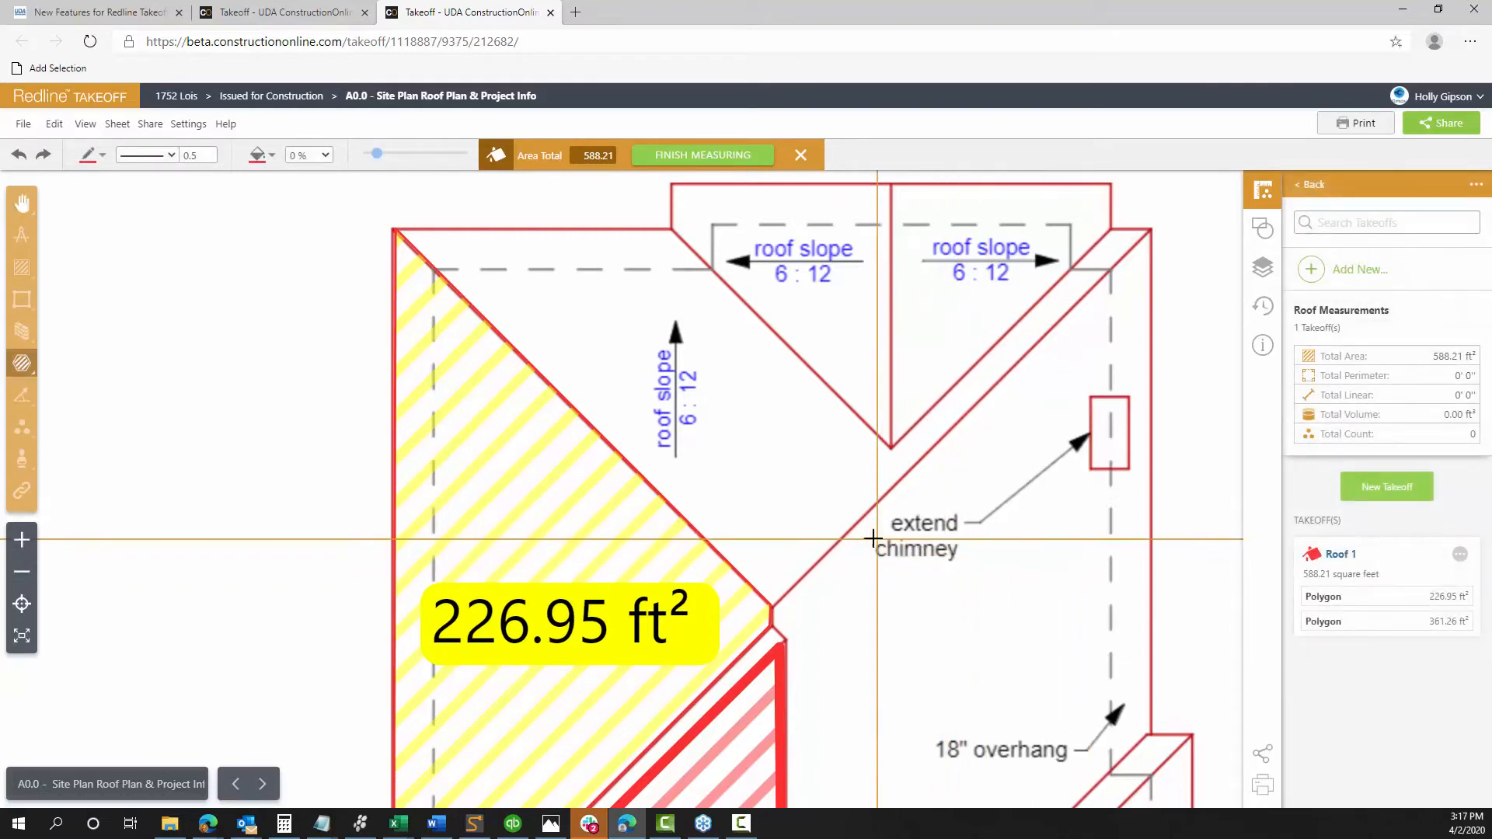
click(671, 185)
click(670, 226)
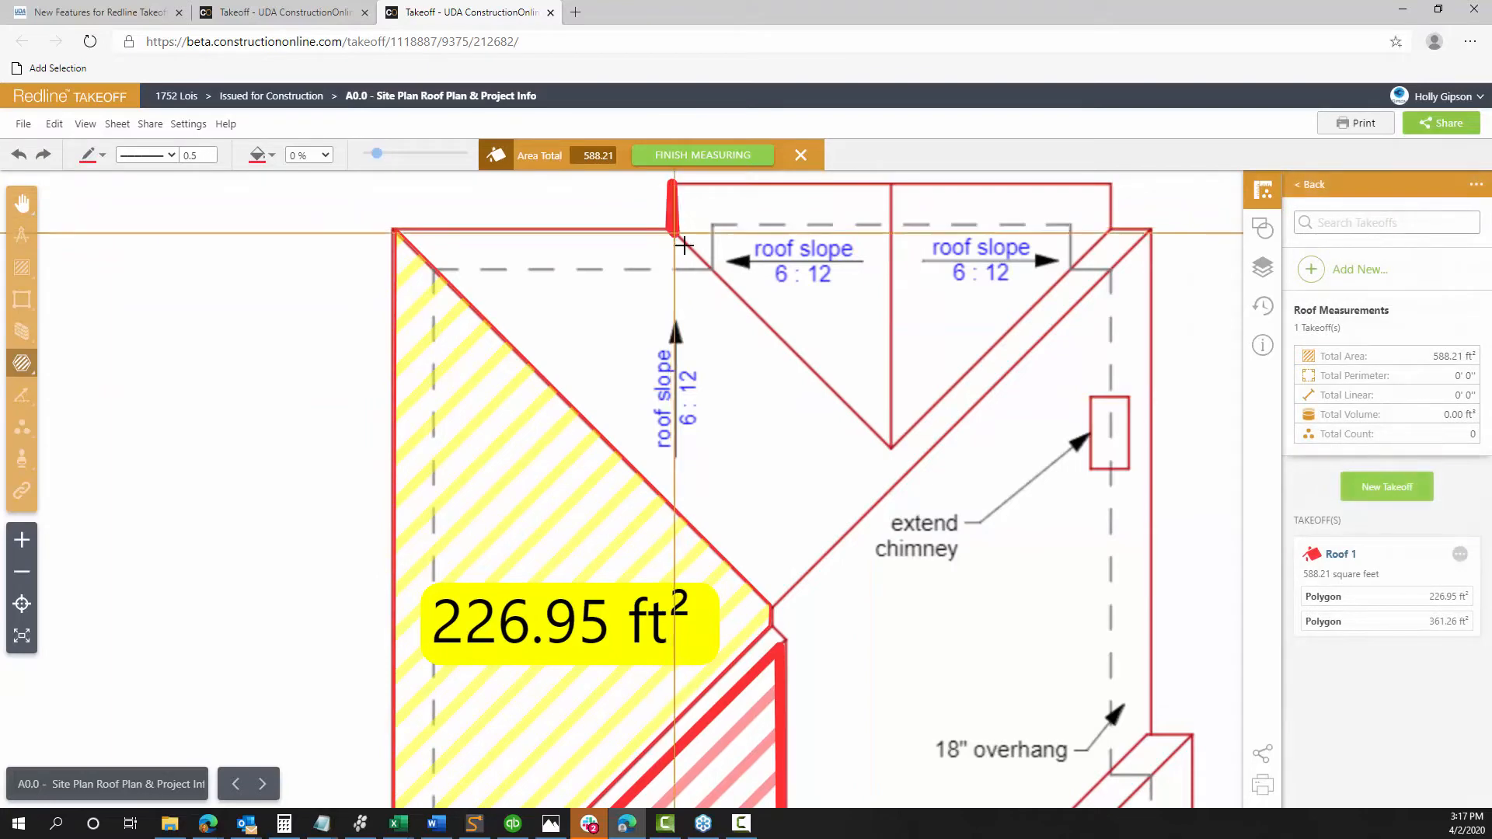
click(887, 444)
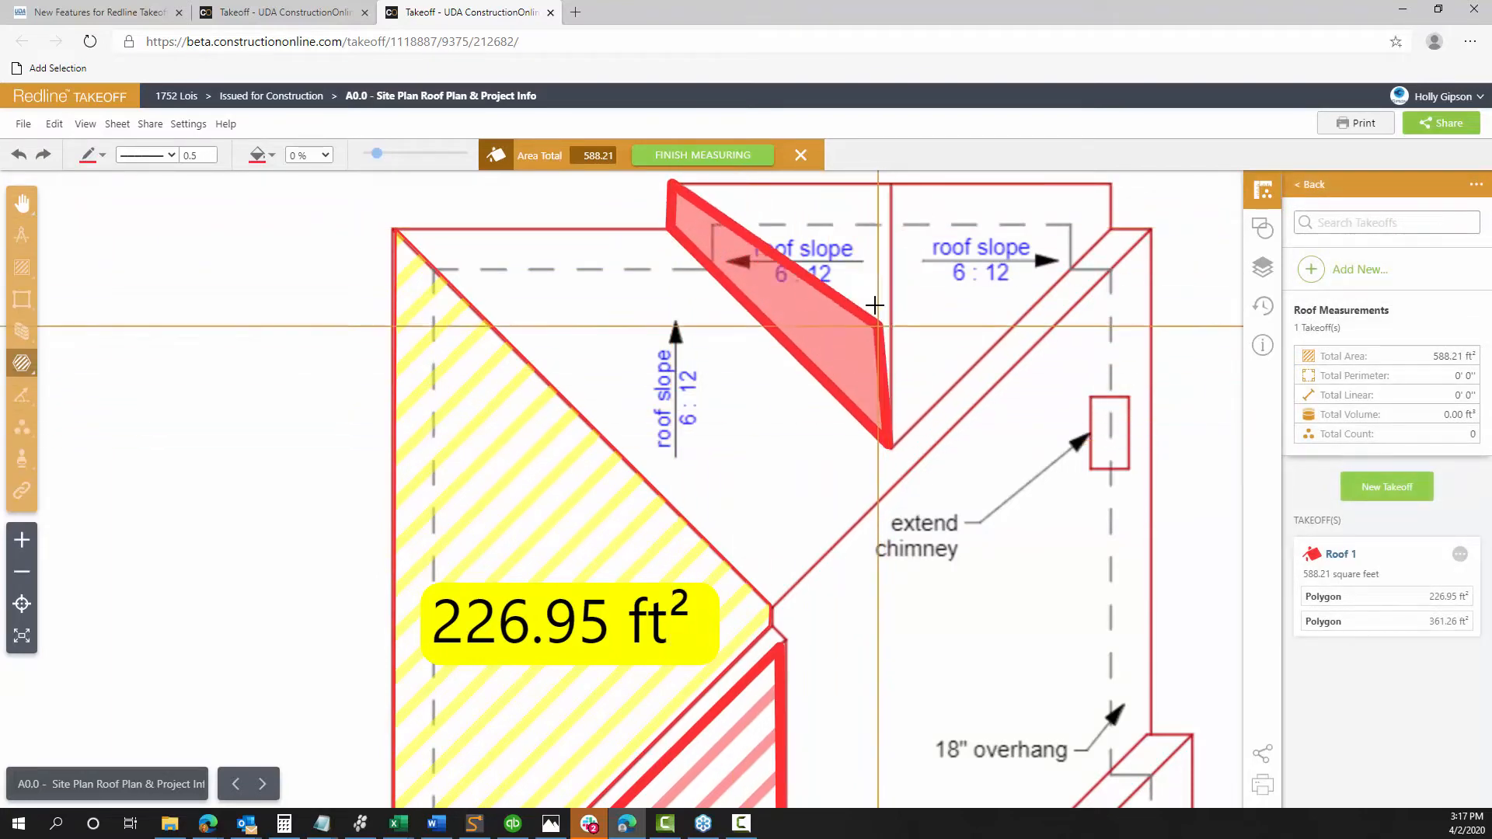
Close the triangular roof area and set its outline width to 0
double_click(889, 185)
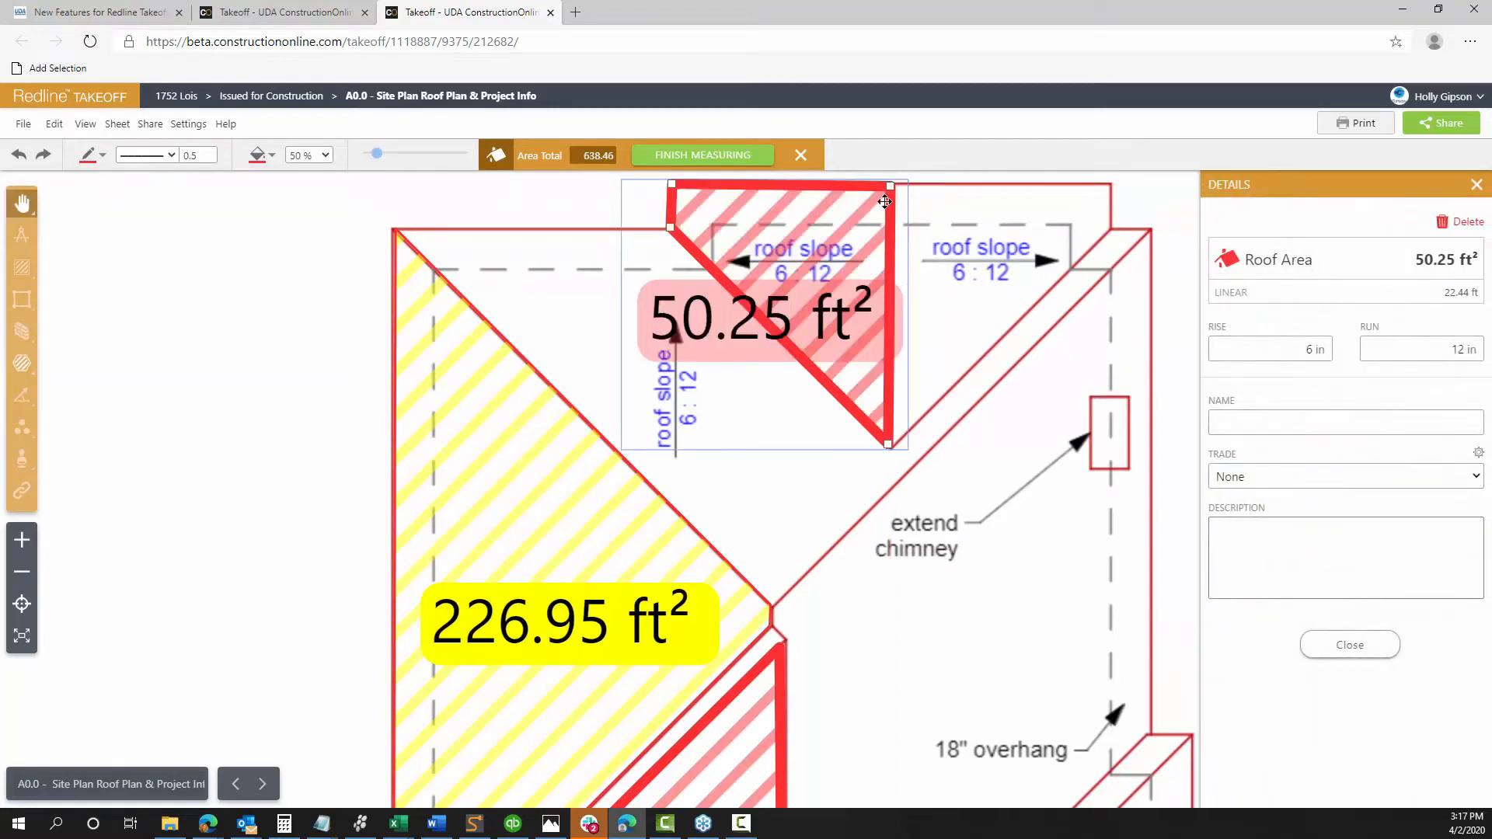
click(215, 161)
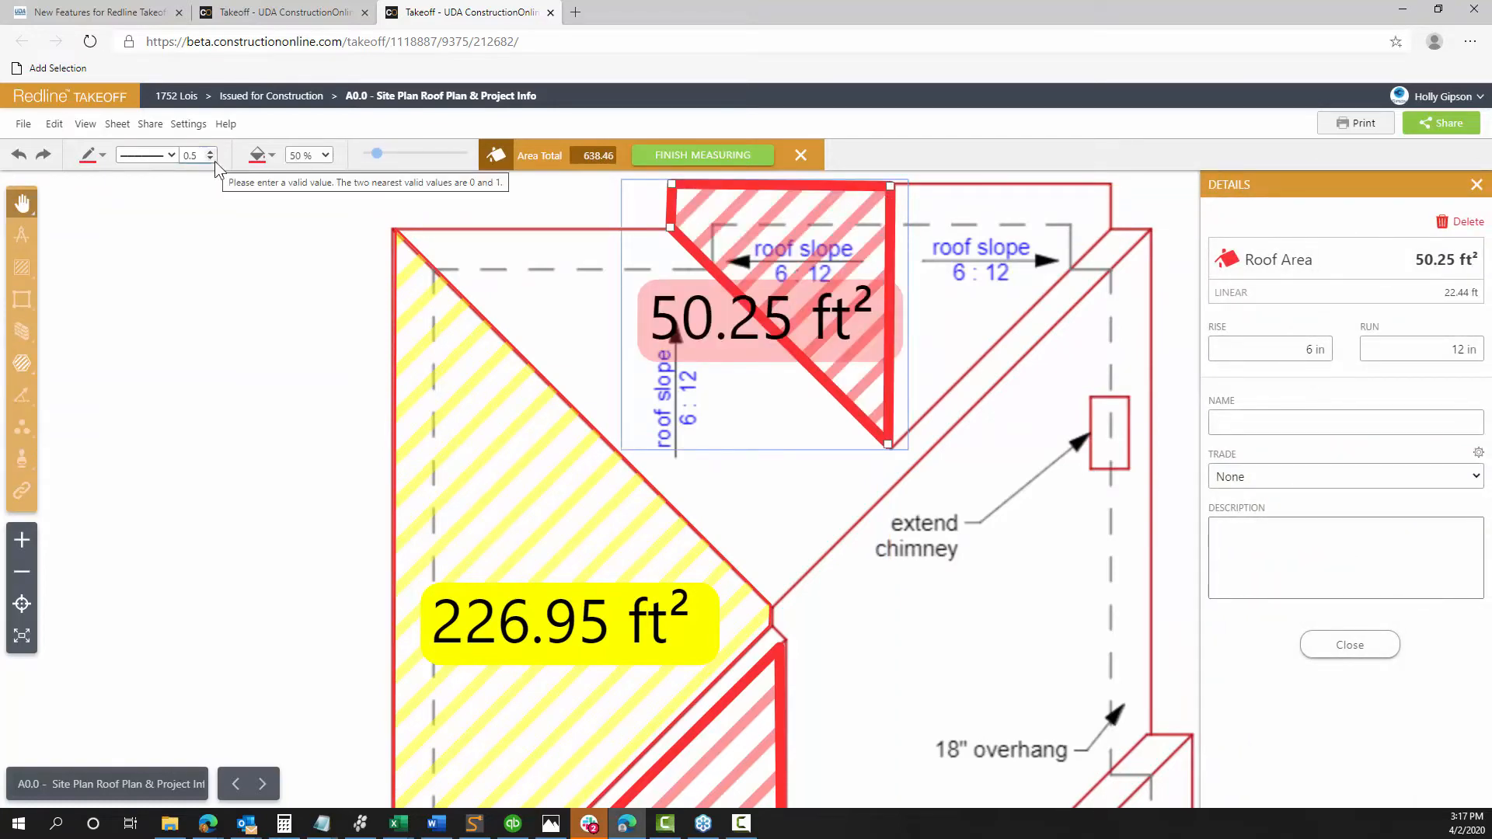
text(0)
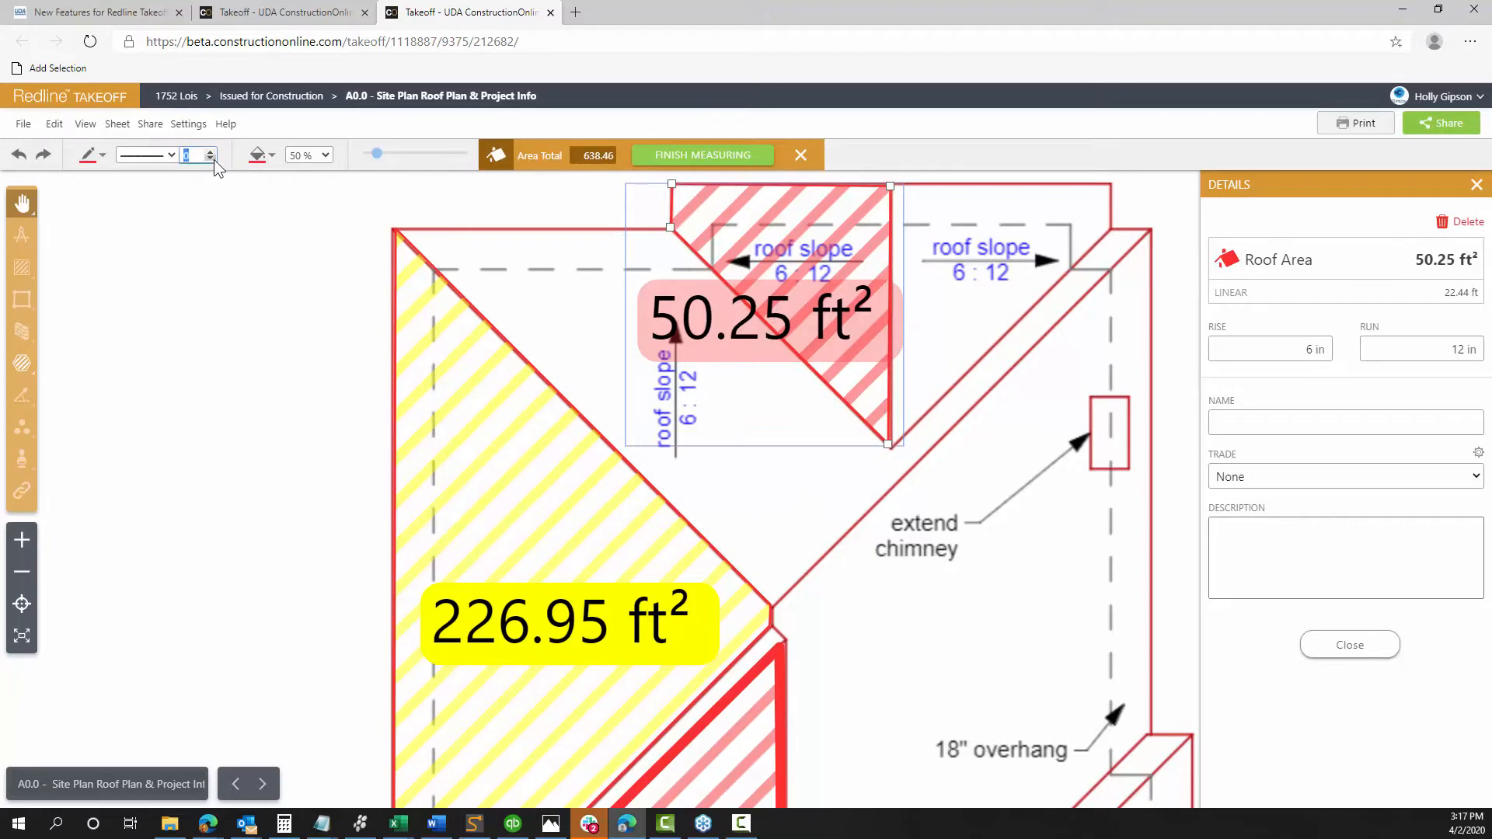
Drag the triangle's bottom corner to fine-tune the area to 51.22 ft²
scroll(600, 325, up, 2)
drag(603, 296, 588, 436)
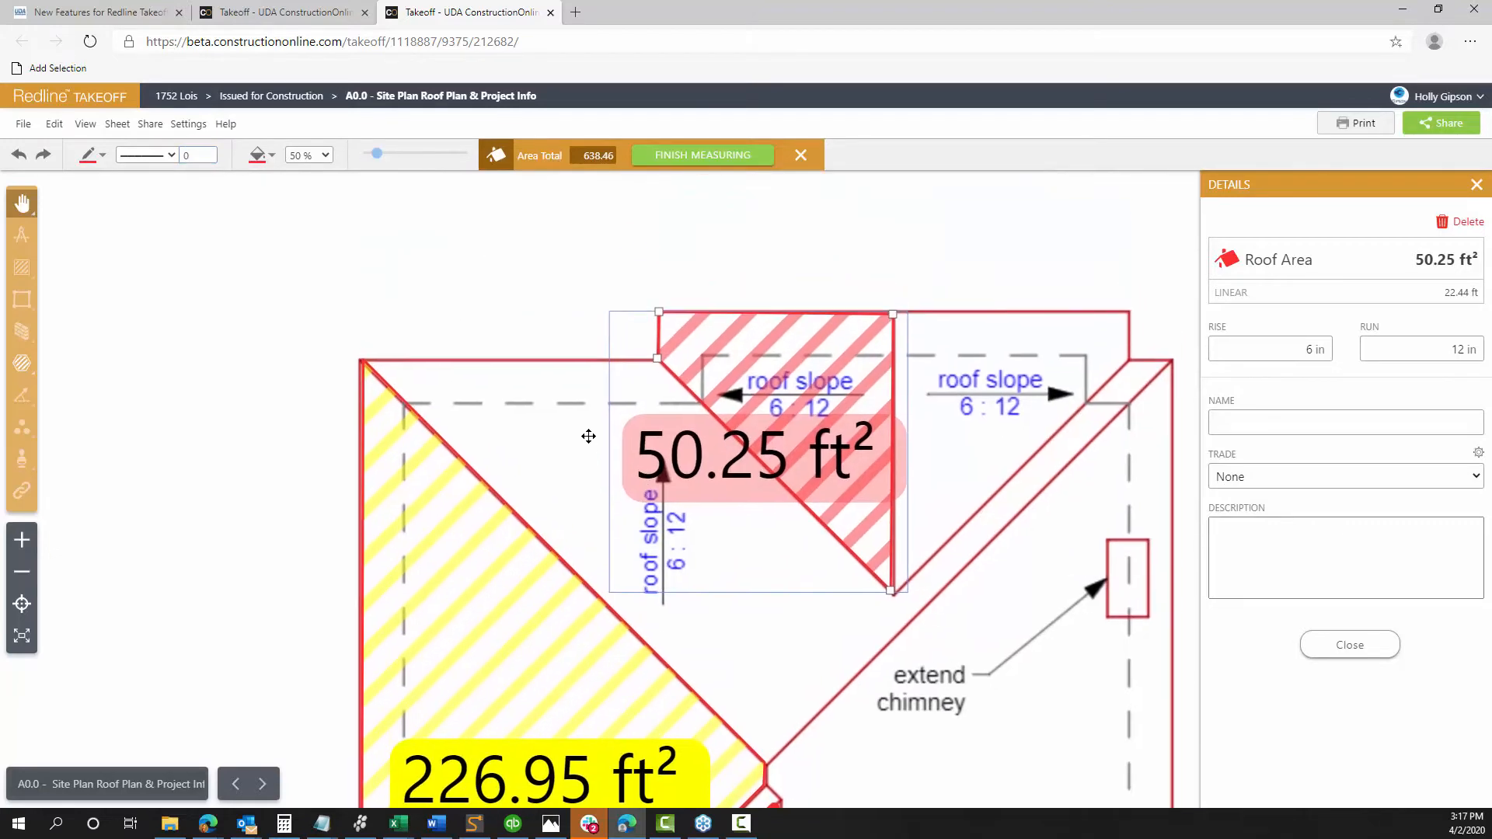
scroll(589, 423, down, 1)
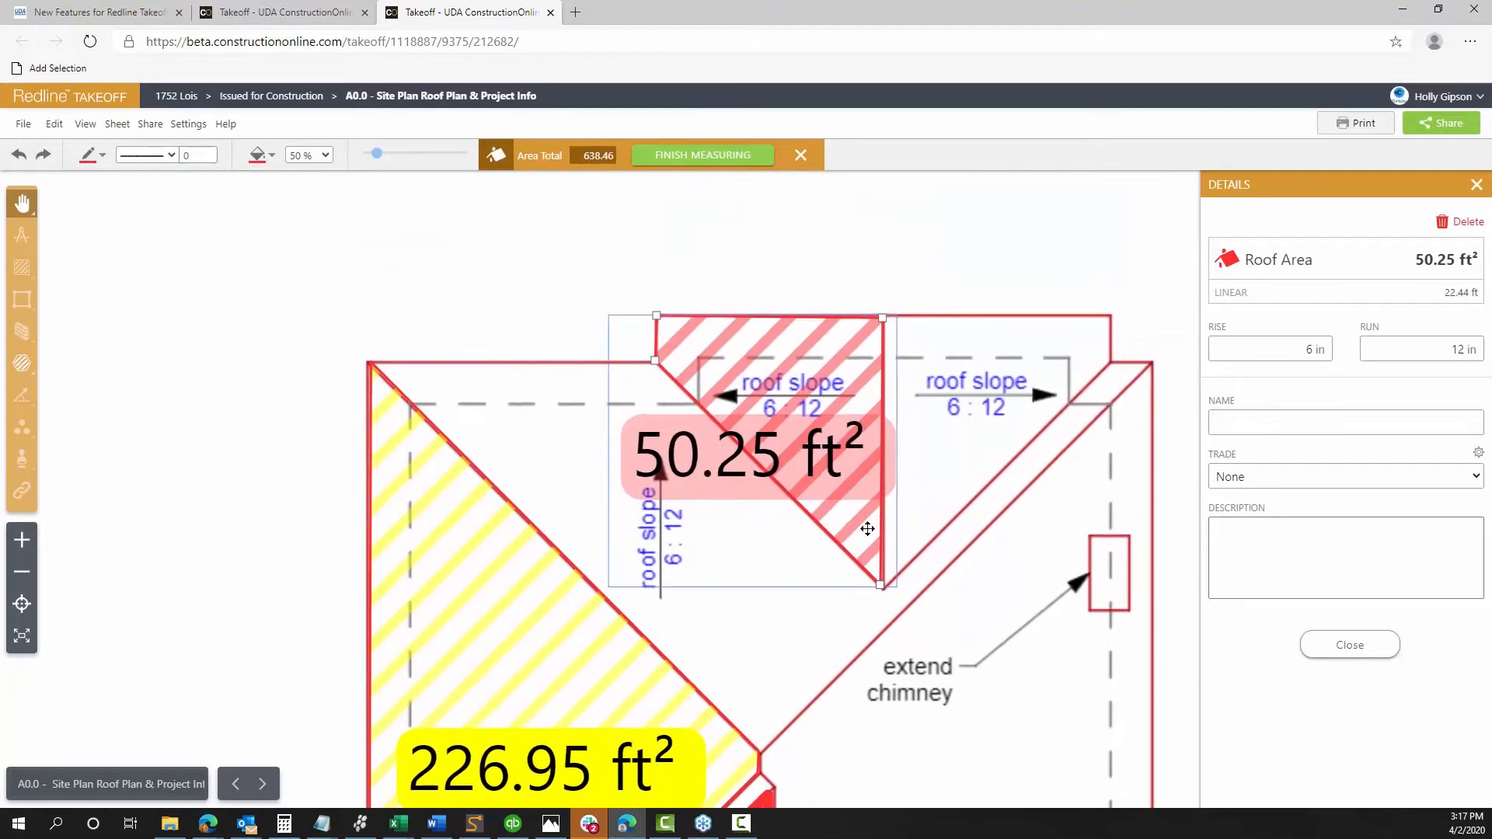
drag(881, 584, 857, 399)
scroll(885, 593, up, 3)
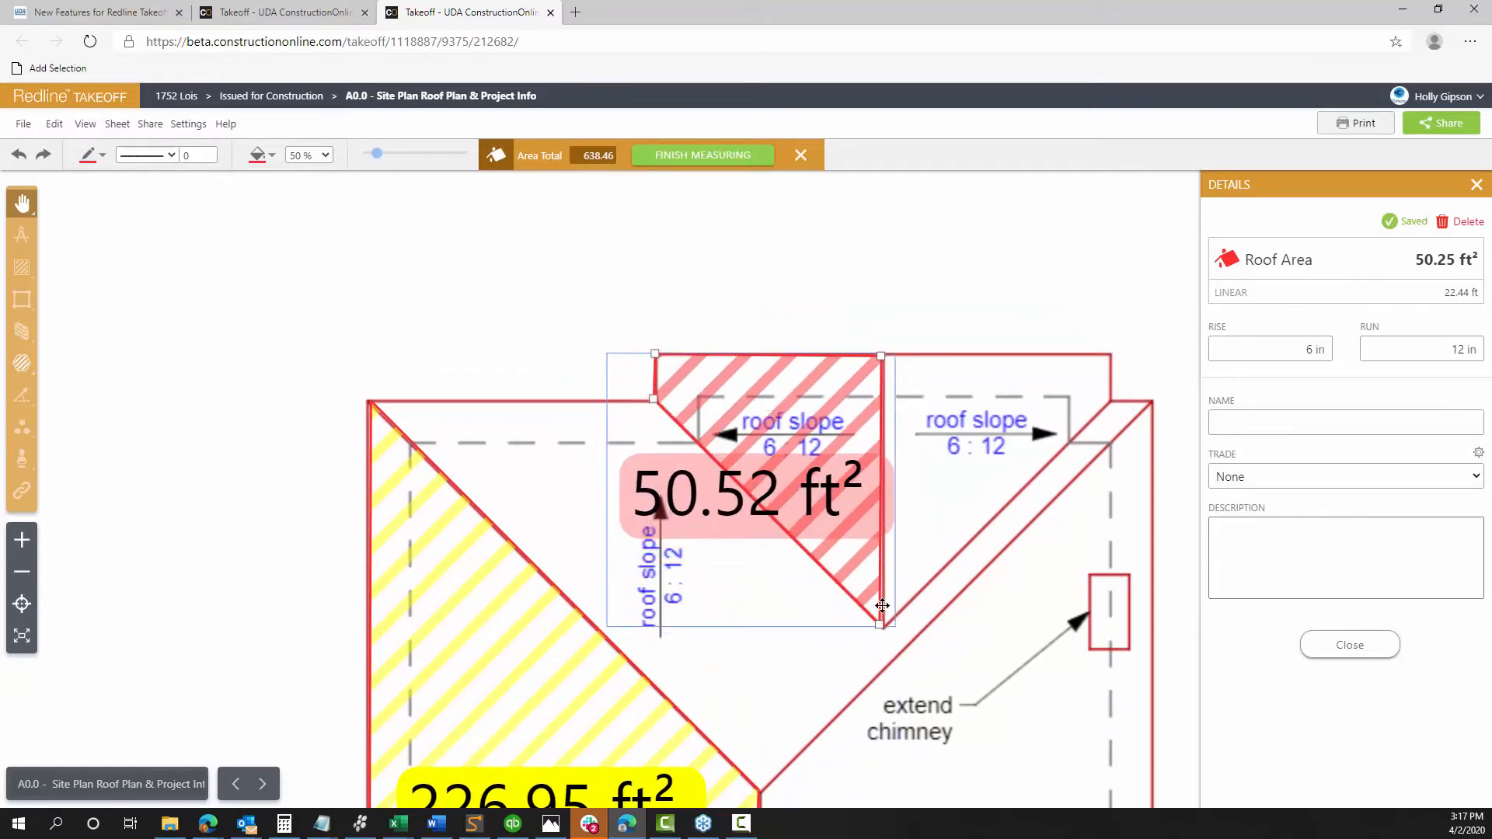
drag(881, 626, 881, 628)
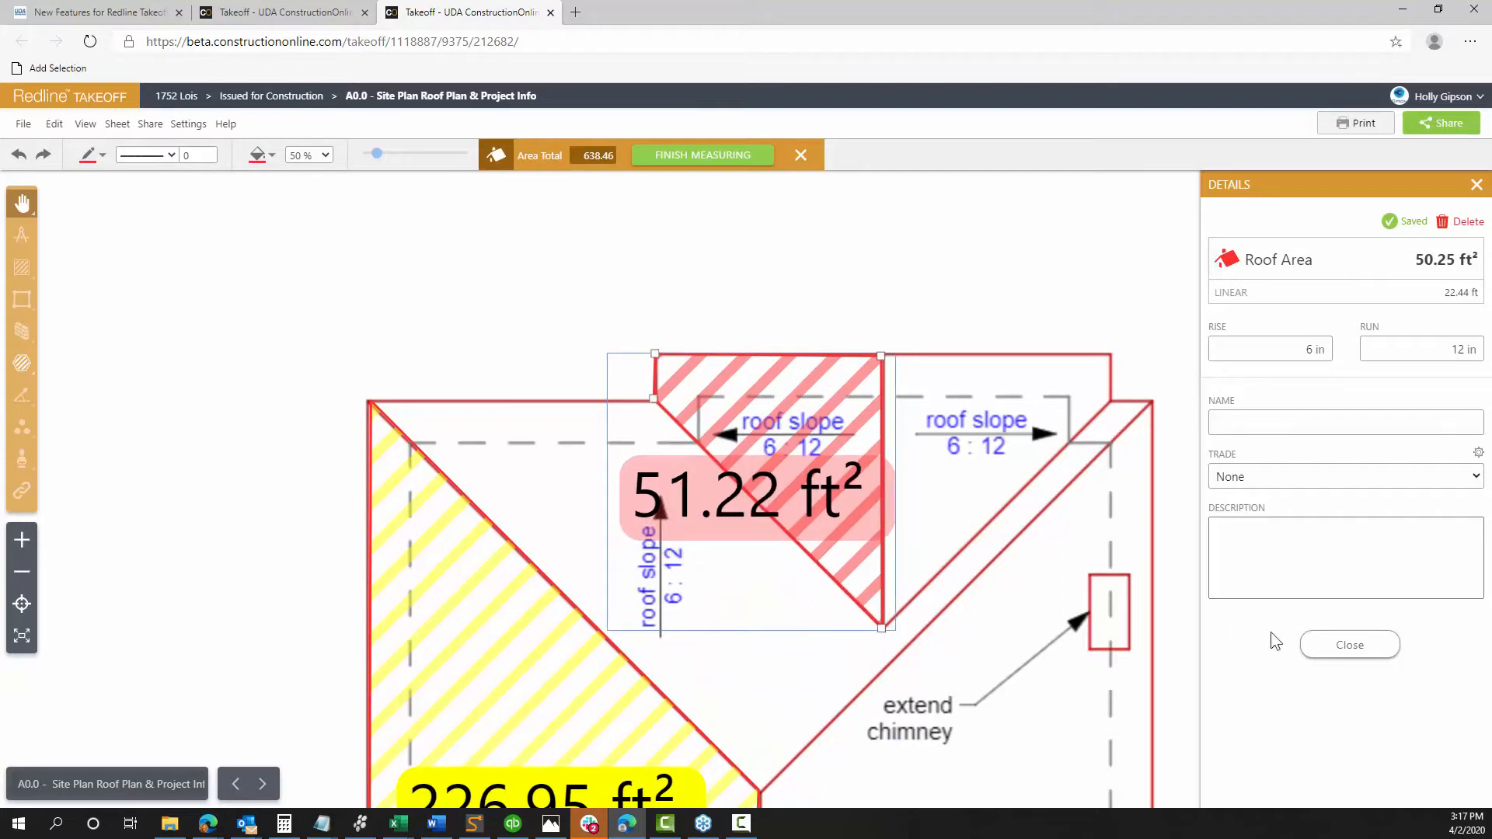
Close the triangle's details so Roof 1 totals 639.43 ft², then begin a New Takeoff
click(1354, 646)
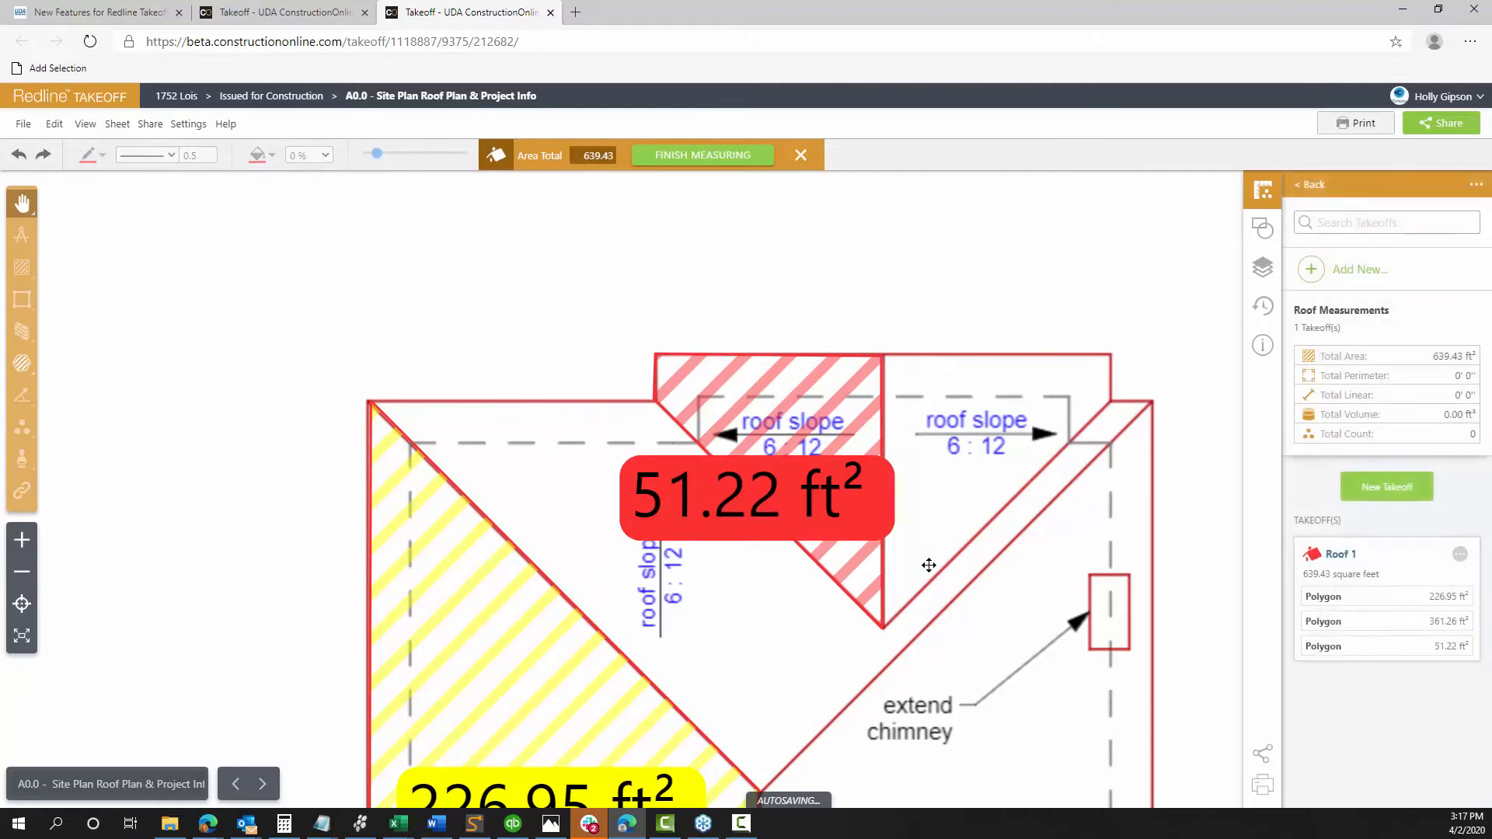
drag(1106, 470, 885, 352)
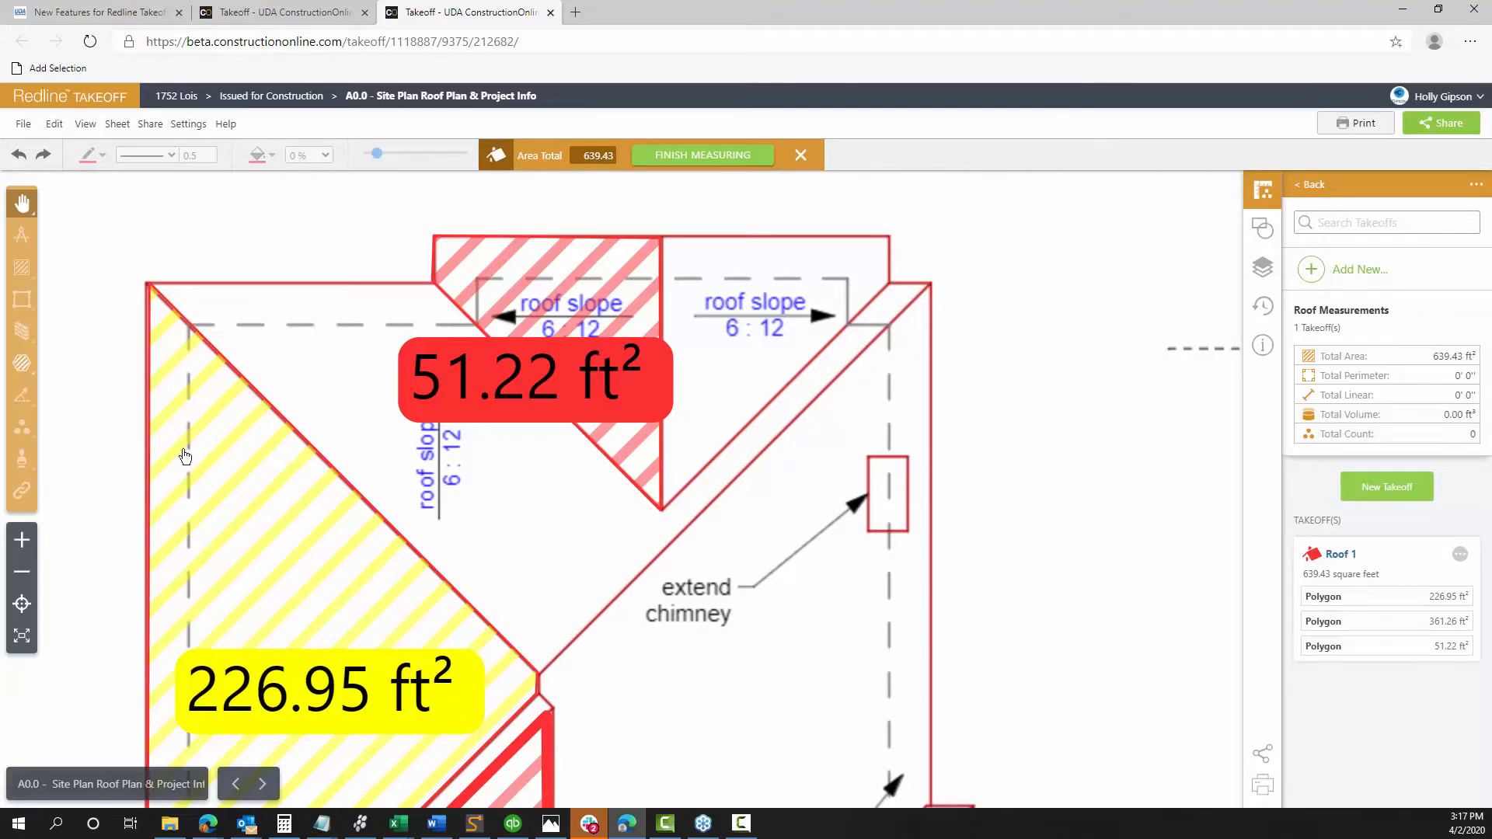
scroll(391, 645, down, 2)
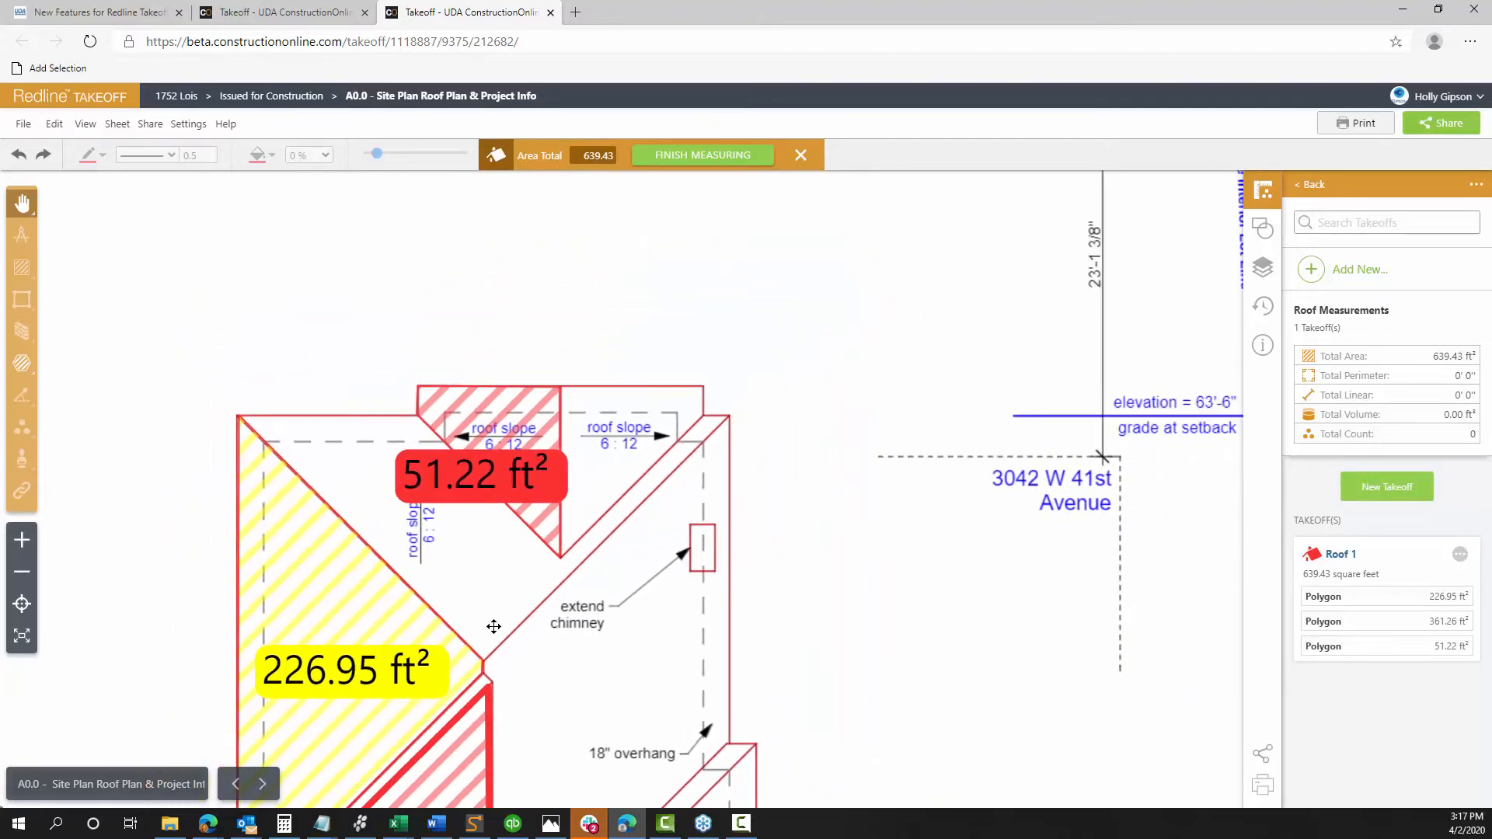
drag(494, 627, 487, 435)
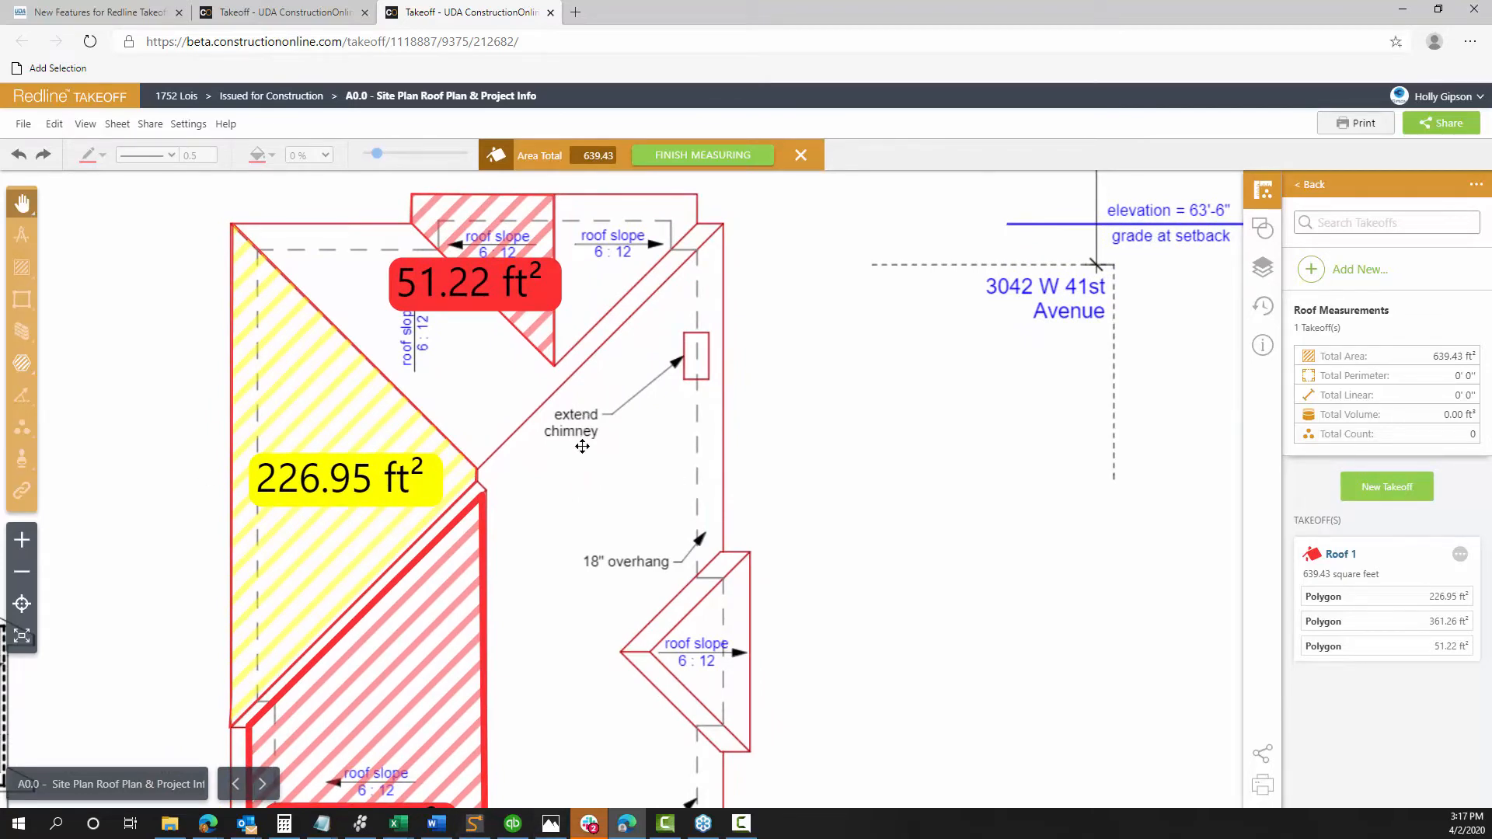
drag(583, 432, 585, 562)
scroll(585, 562, up, 3)
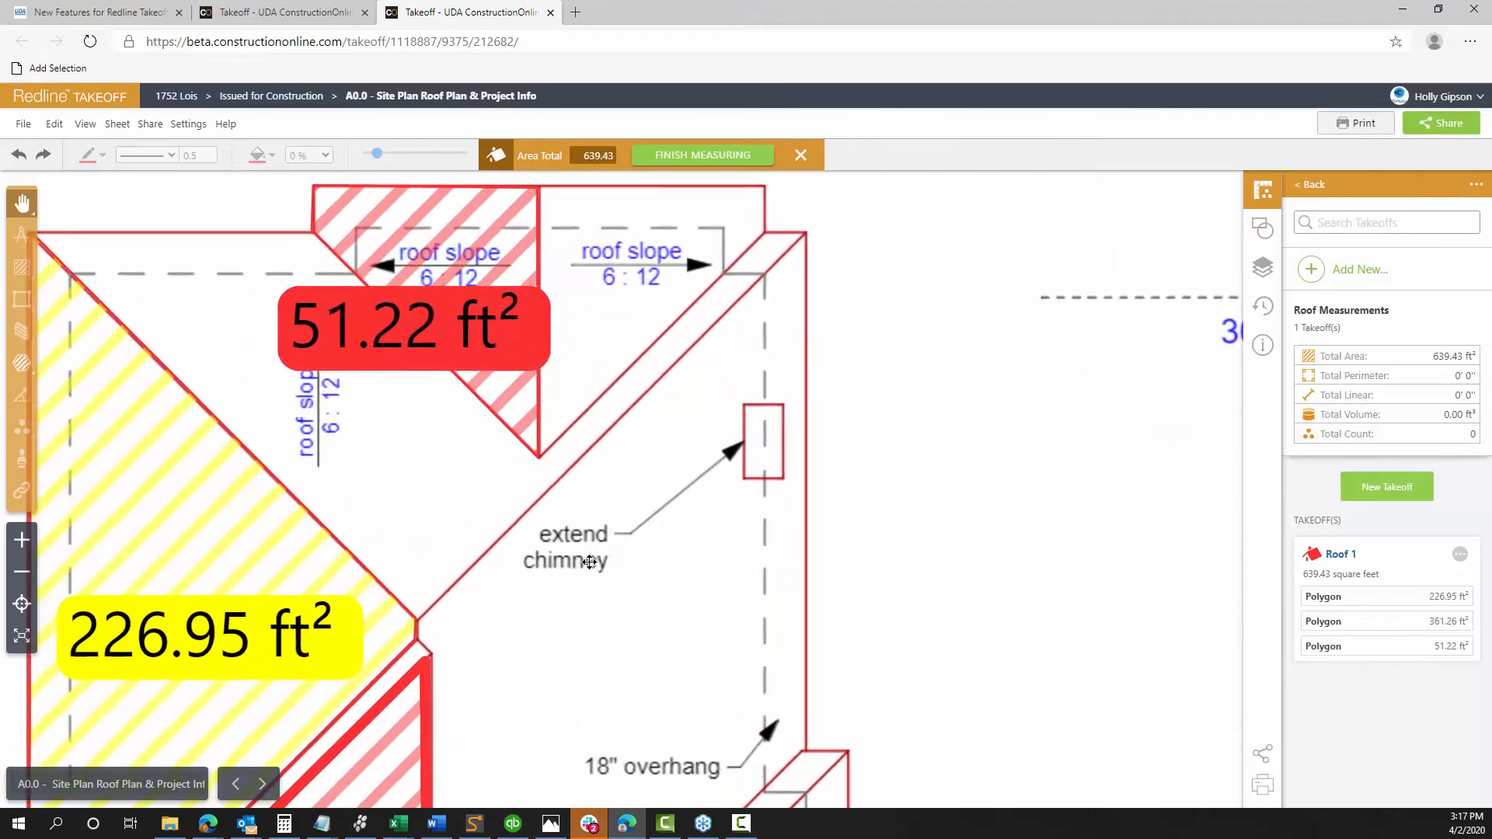
drag(492, 583, 515, 621)
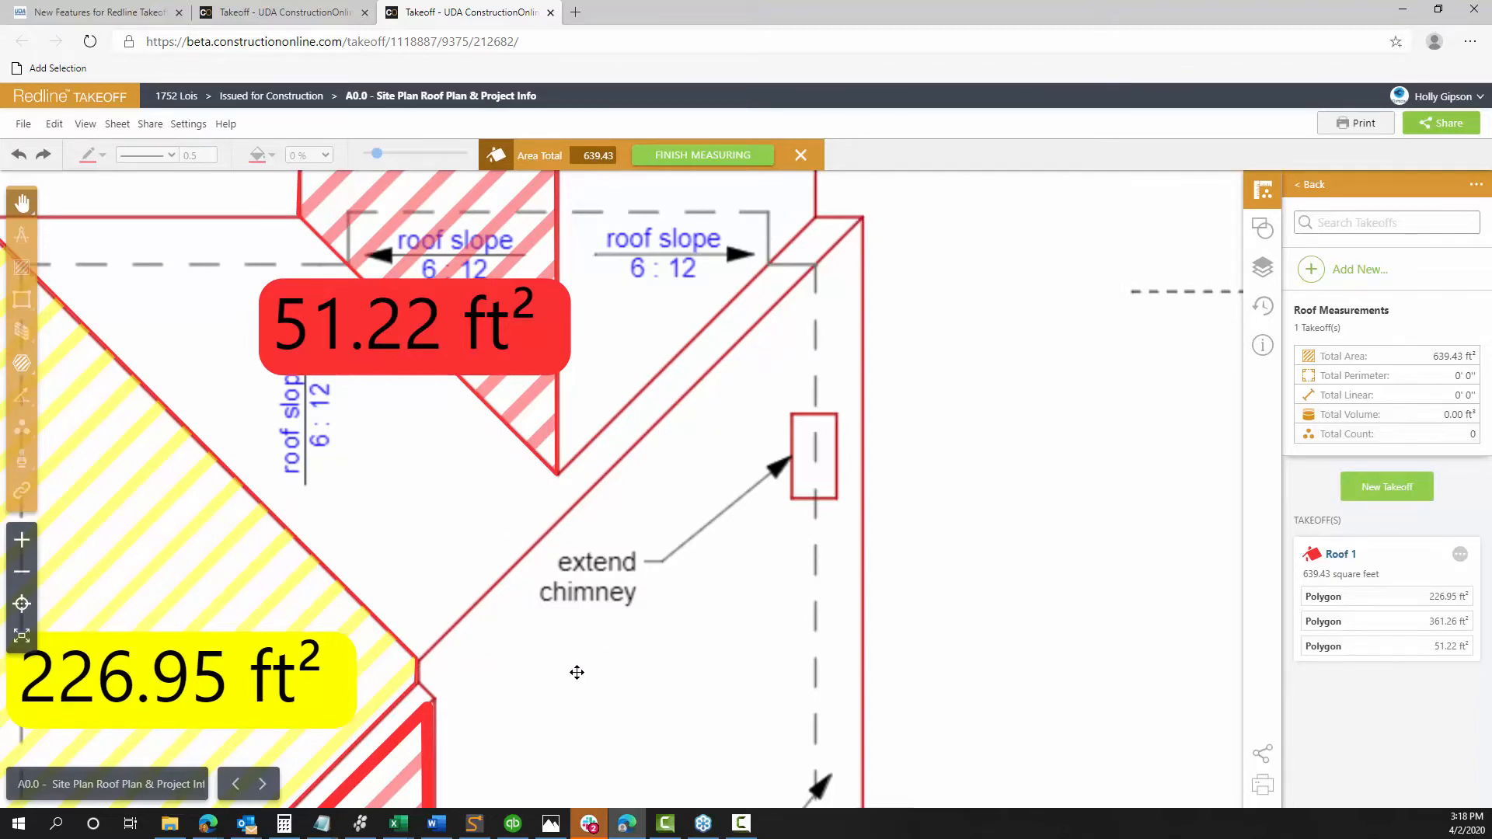
drag(576, 674, 582, 671)
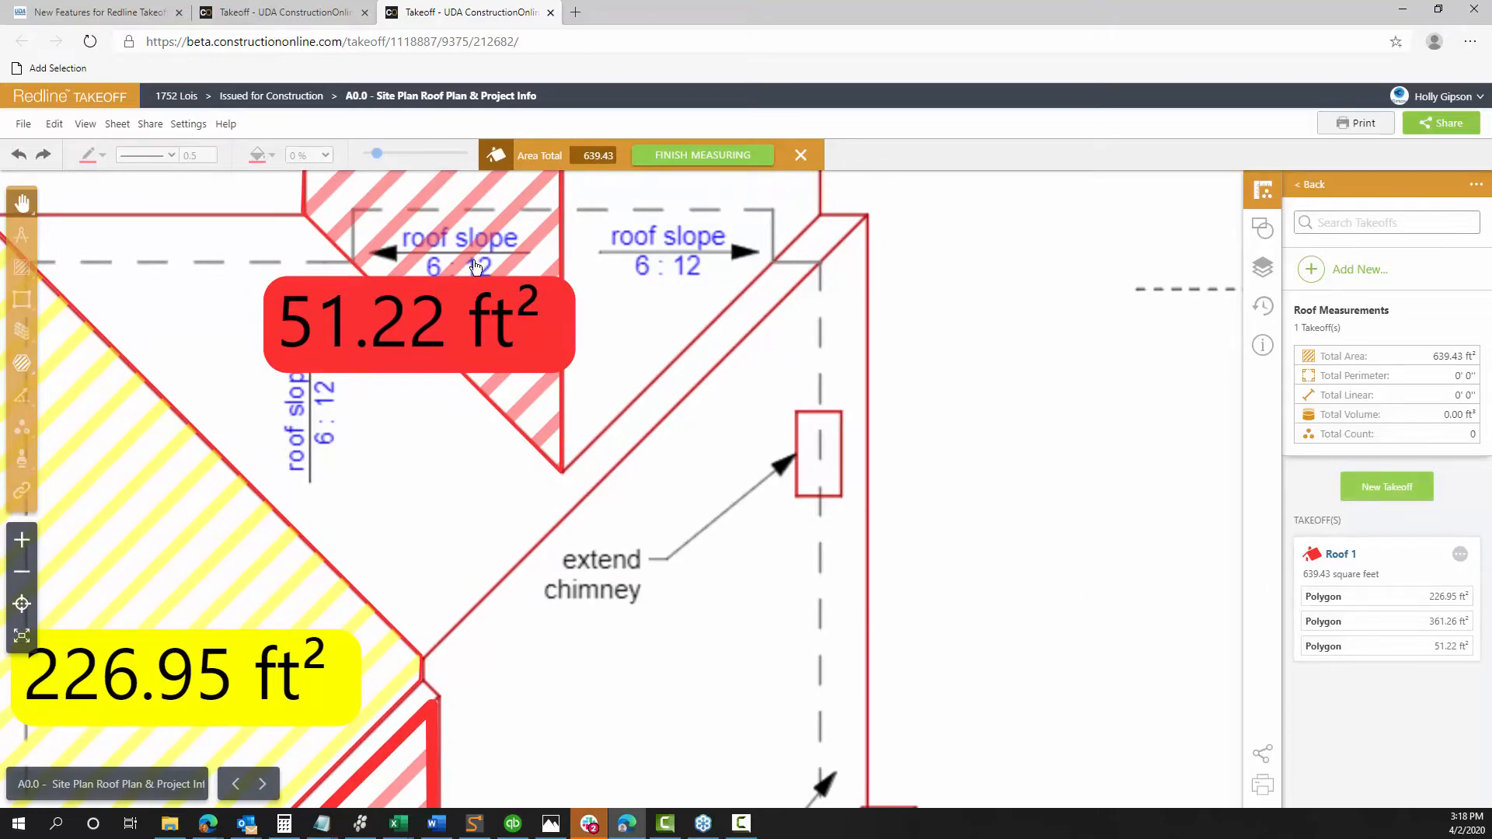
click(1381, 496)
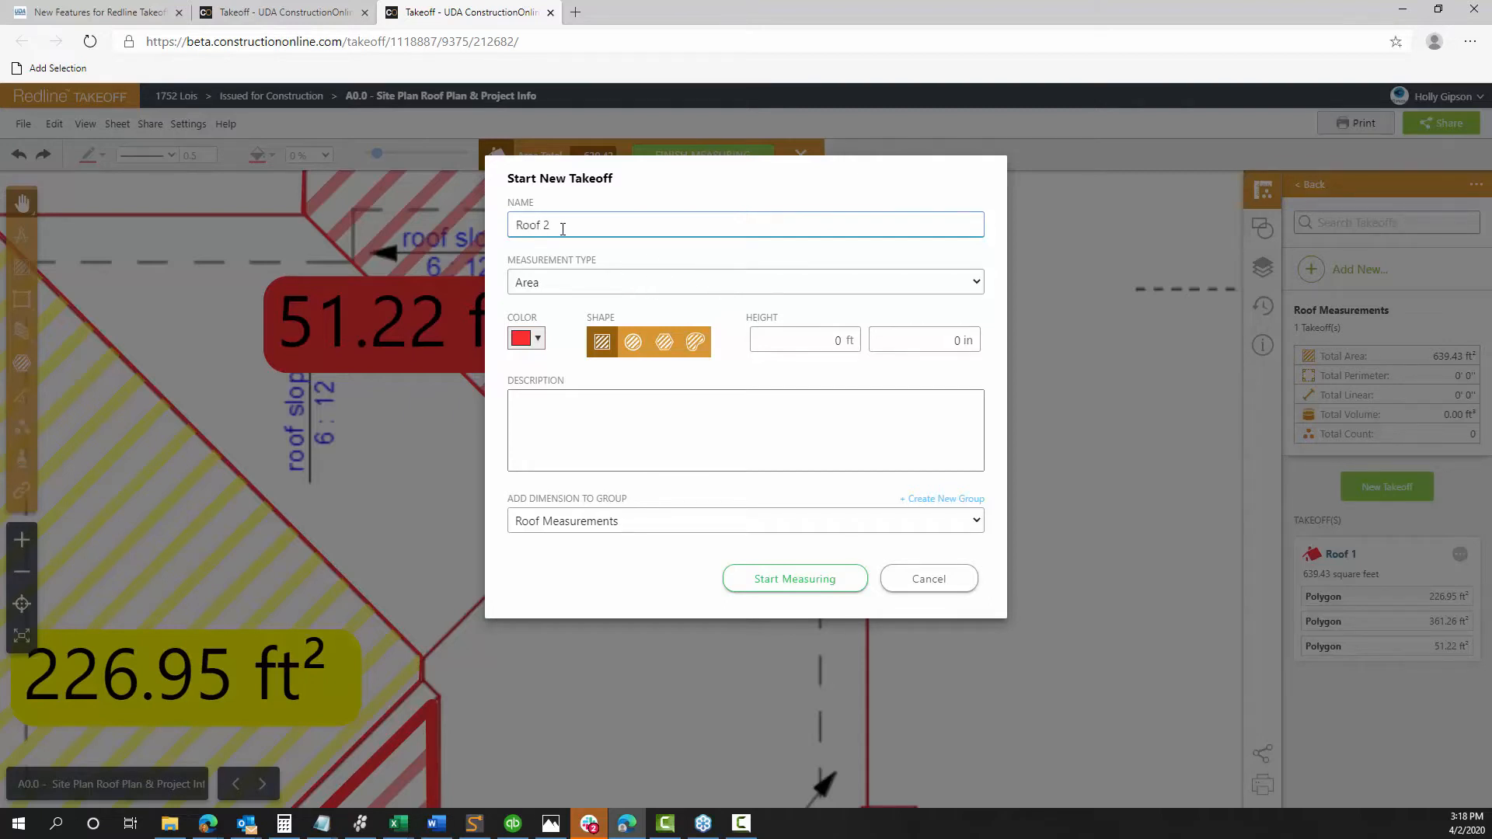
Make the new takeoff Pitched Linear with rise 6 and a blue colour
click(574, 279)
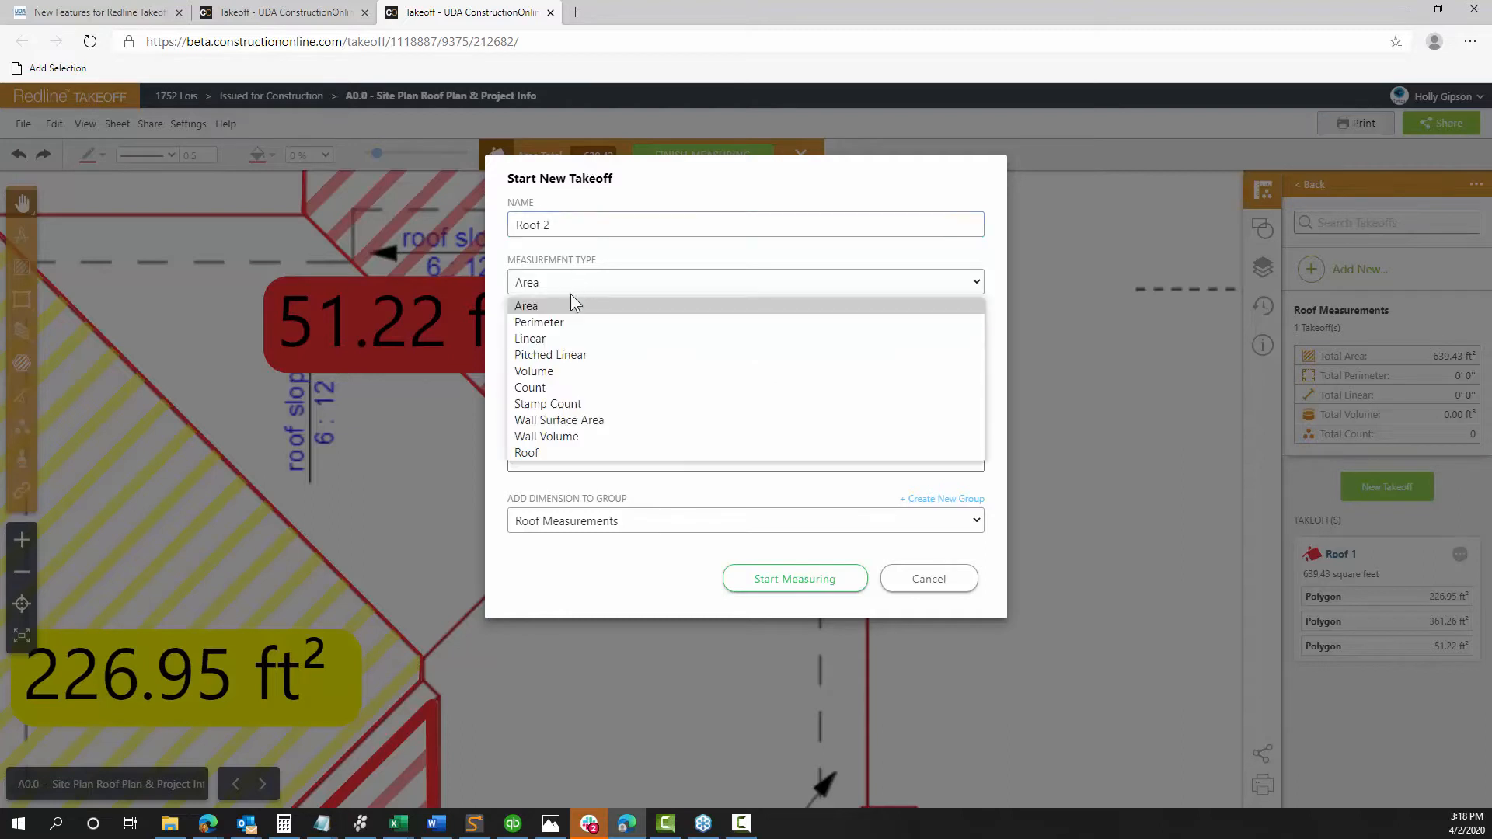
click(549, 353)
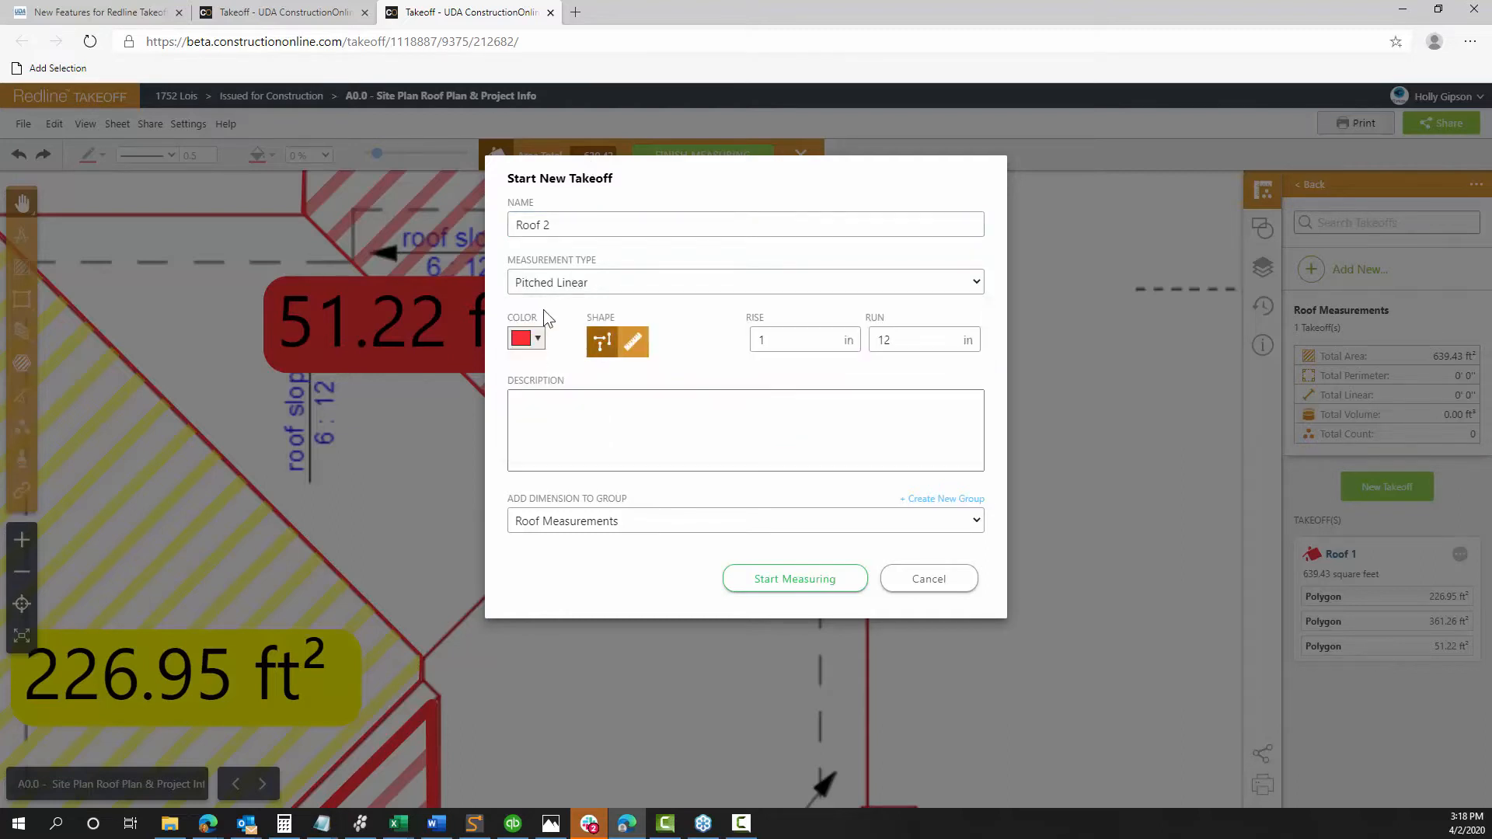
click(631, 348)
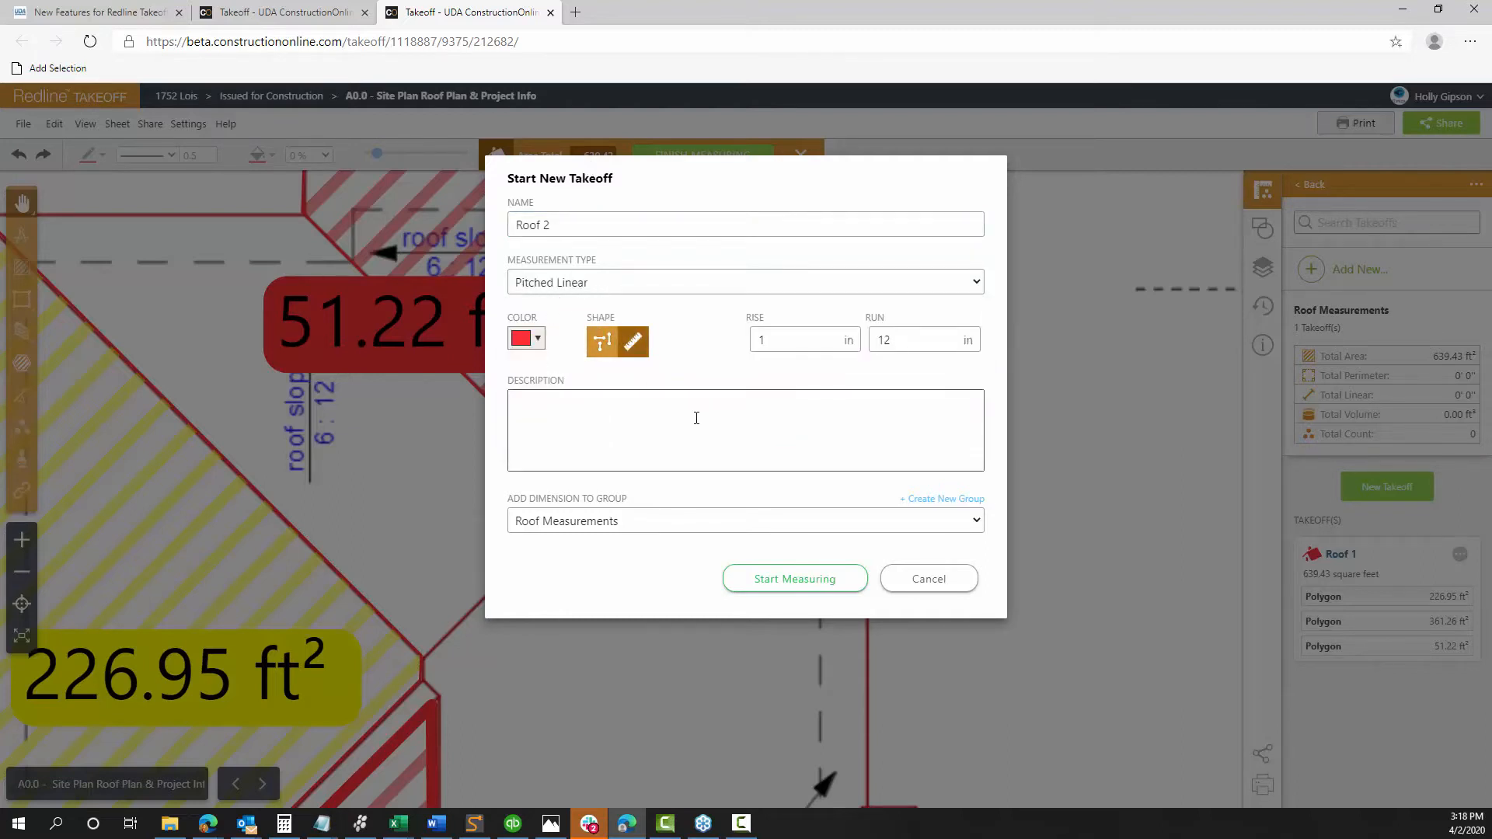
click(775, 344)
text(6)
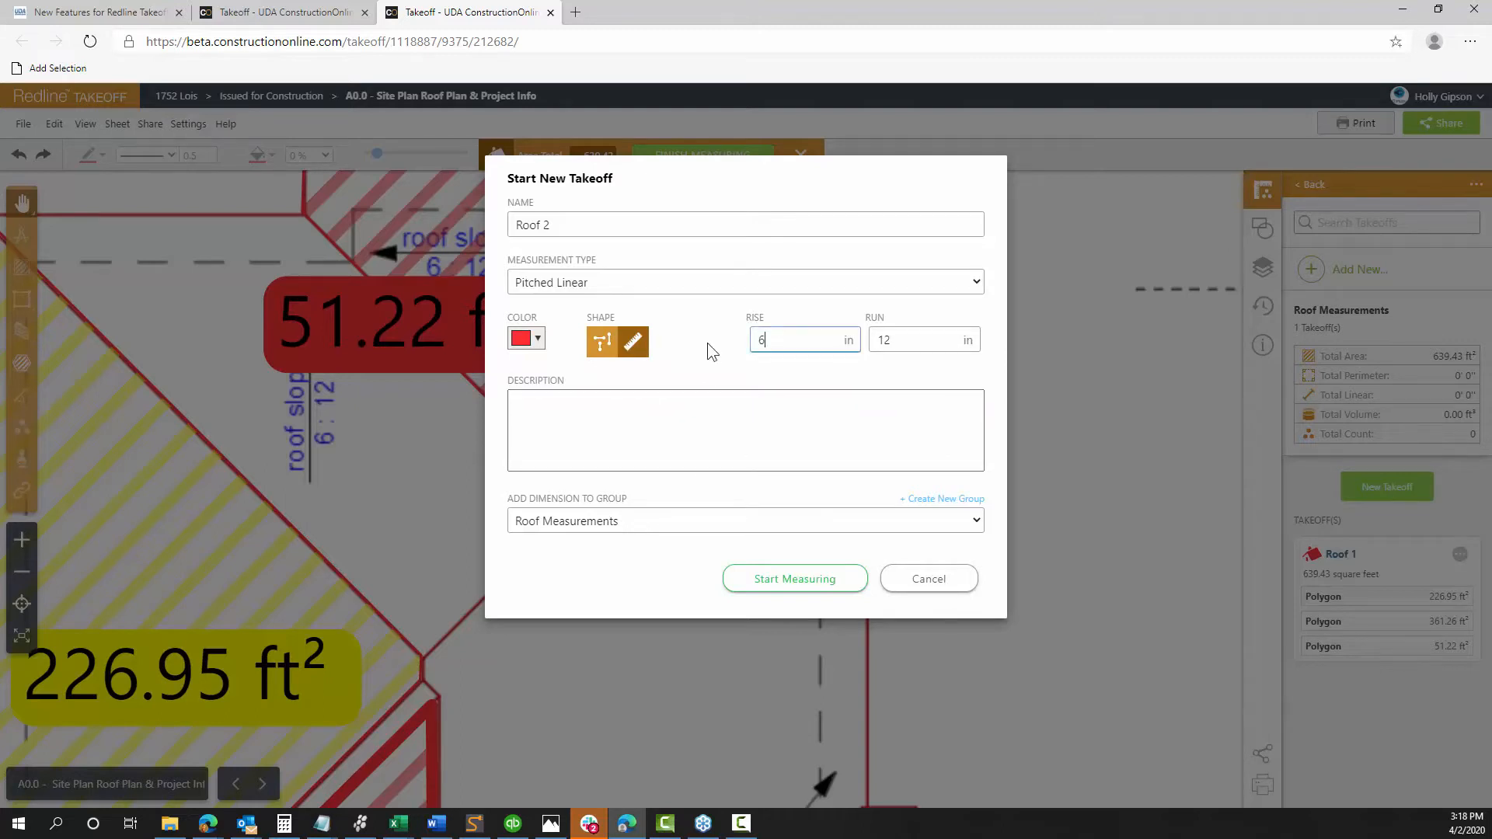
click(886, 342)
click(528, 346)
click(605, 368)
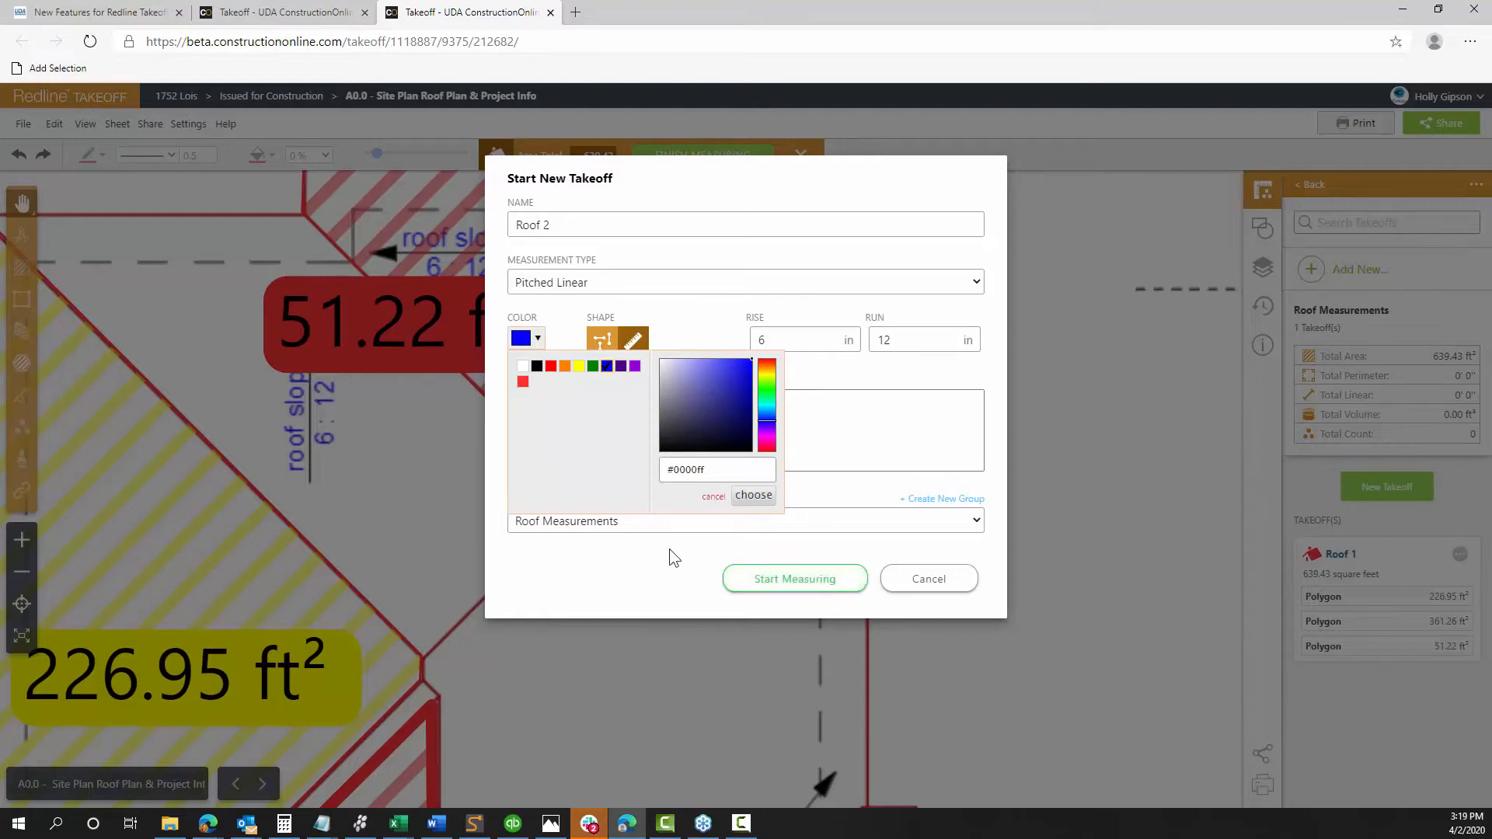
click(749, 497)
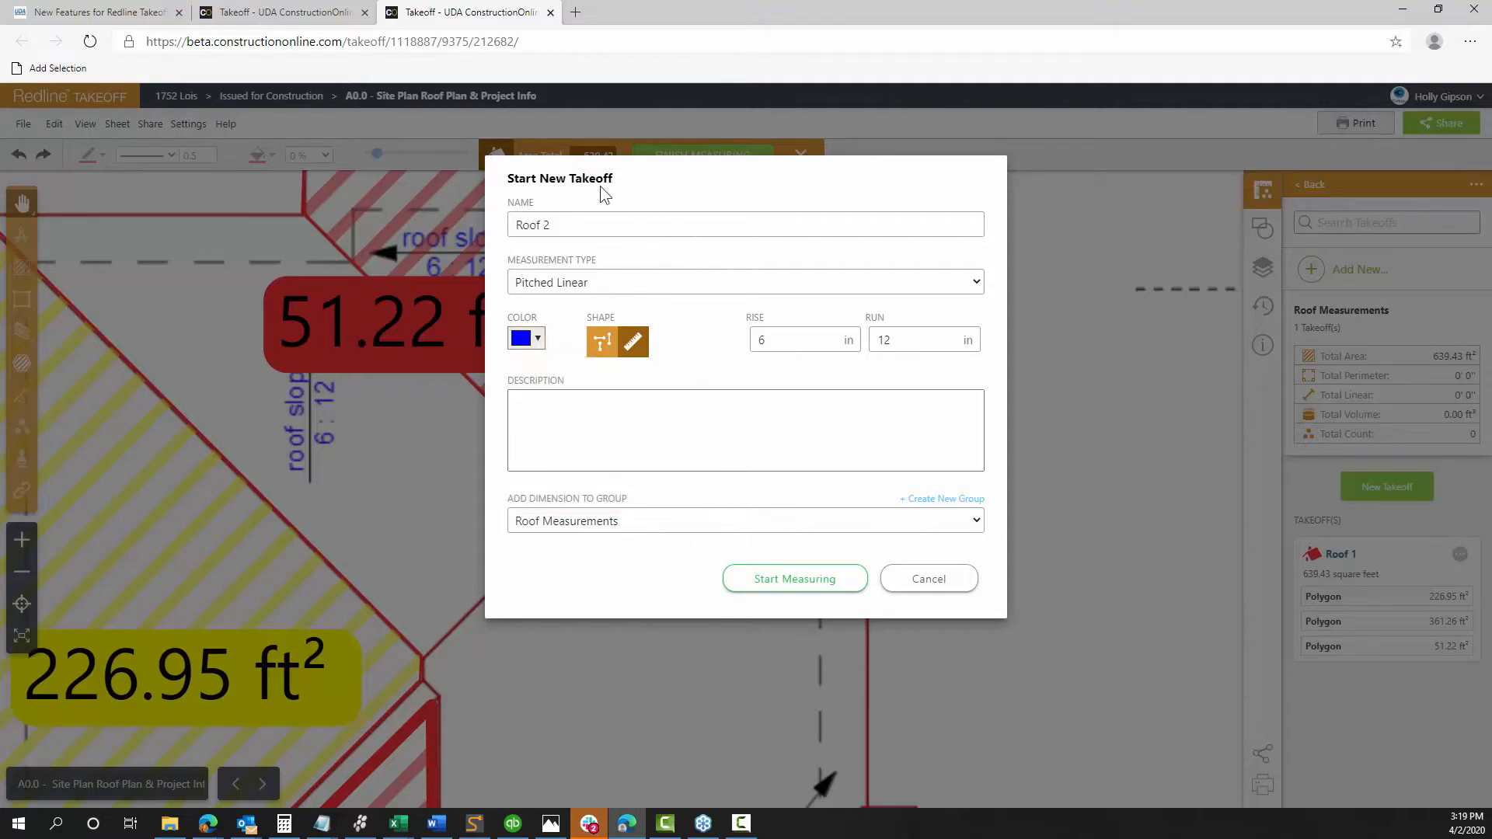
Confirm the 6:12 rise and run values and start measuring Roof 2
drag(576, 187, 767, 229)
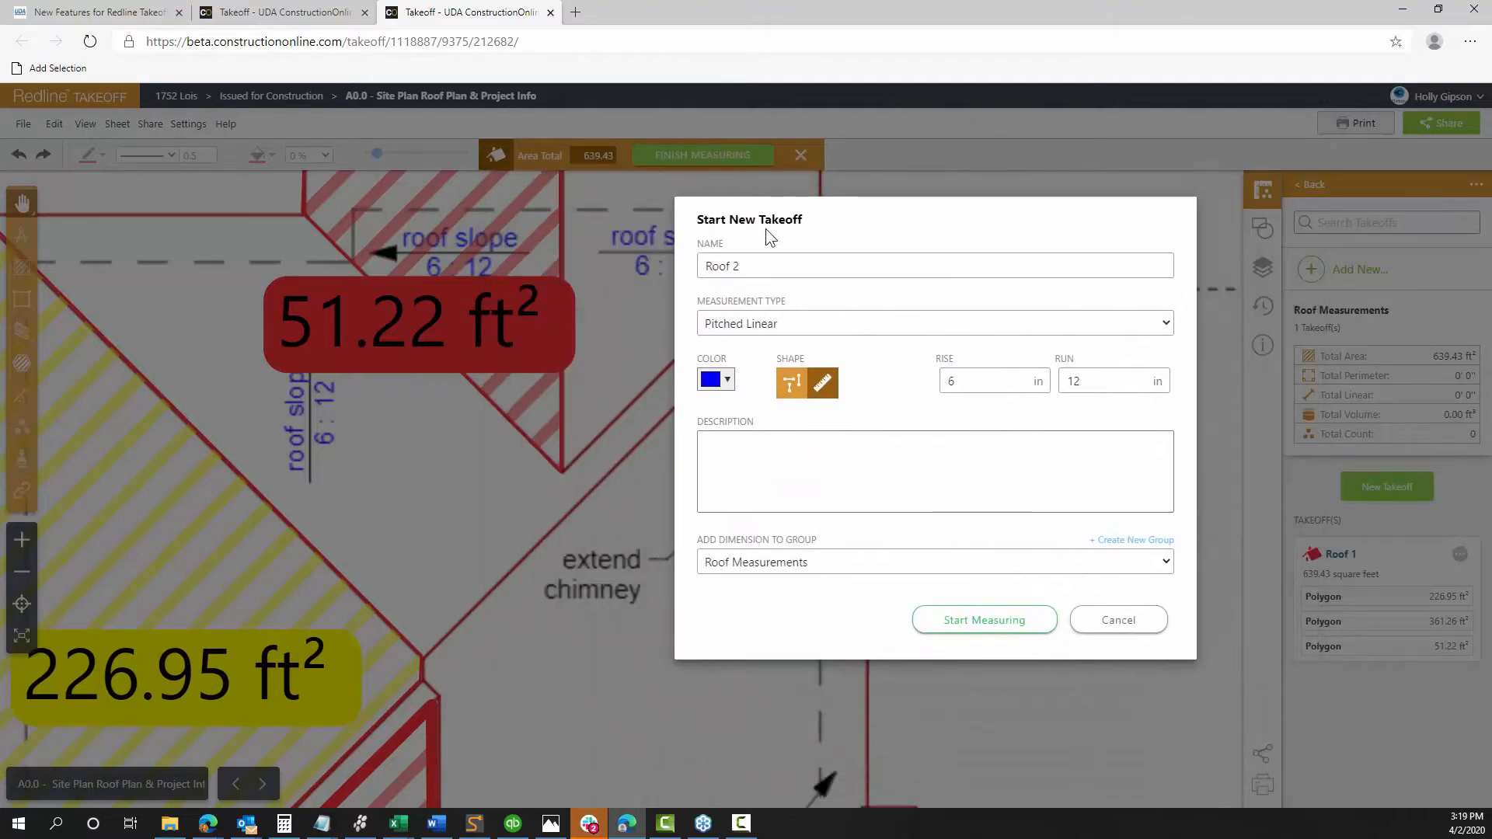
double_click(966, 382)
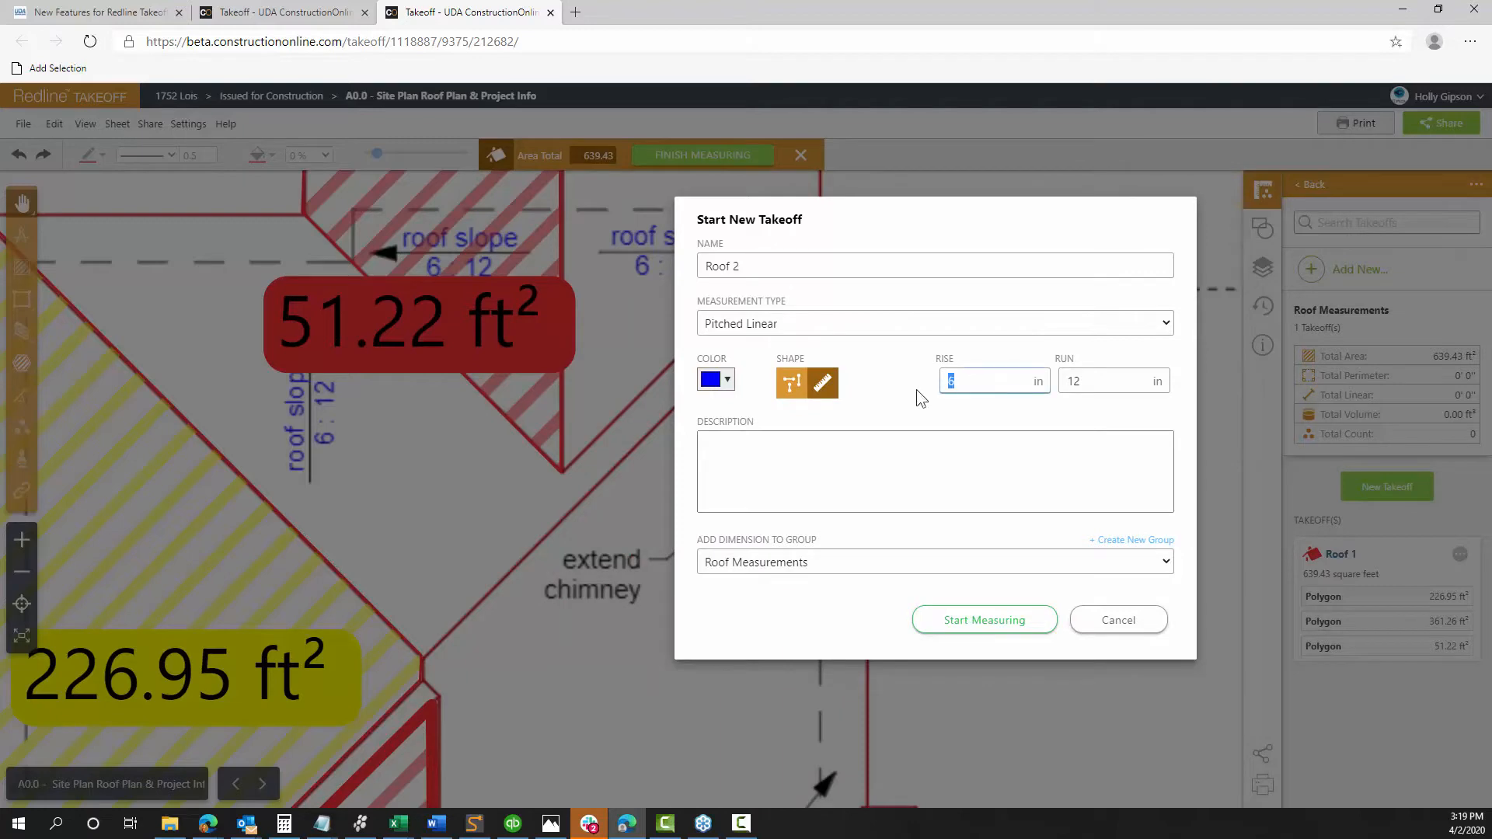
click(1073, 380)
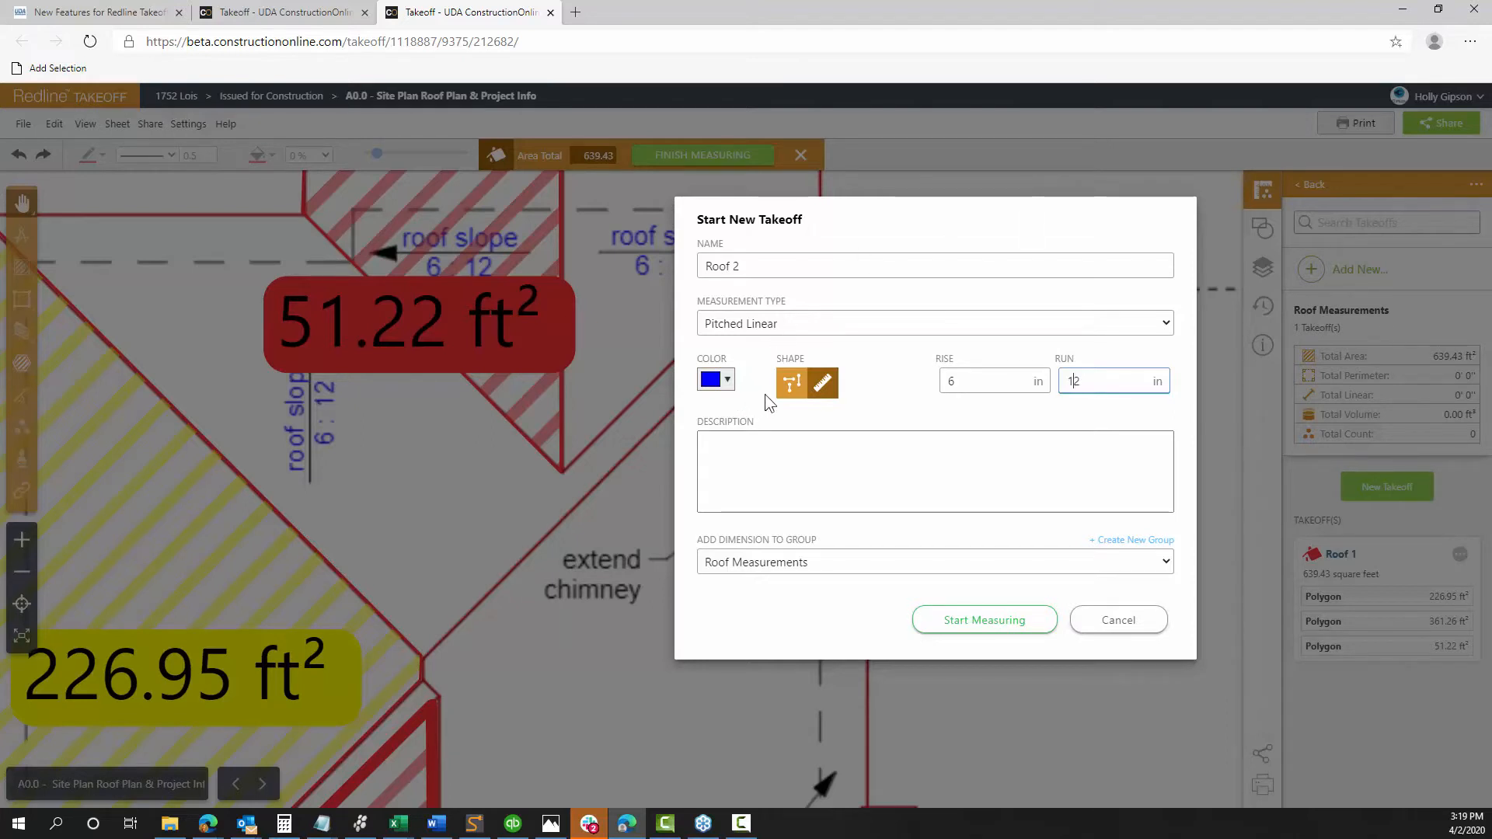
click(799, 395)
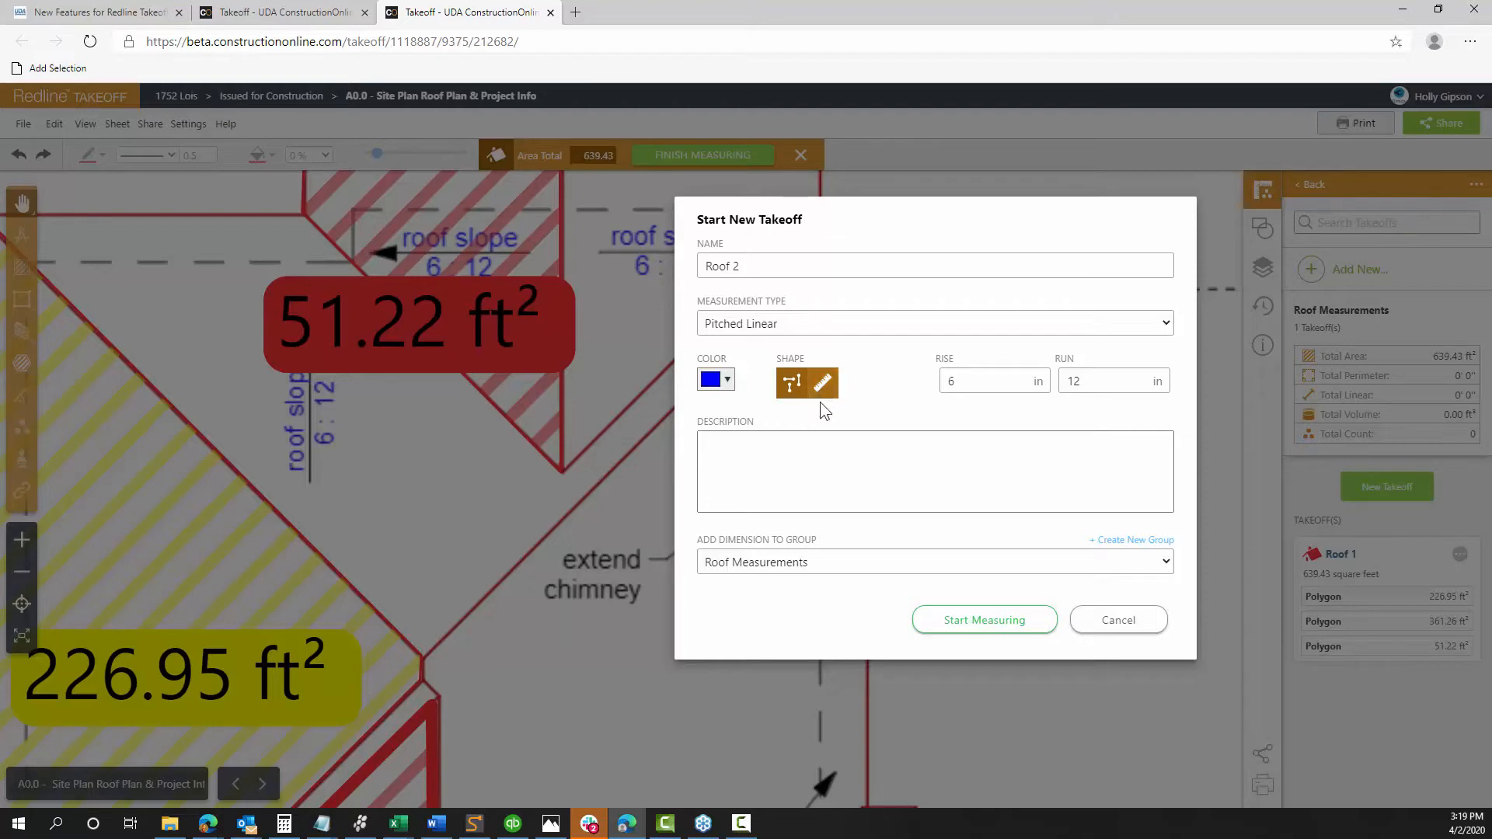
click(797, 477)
click(976, 626)
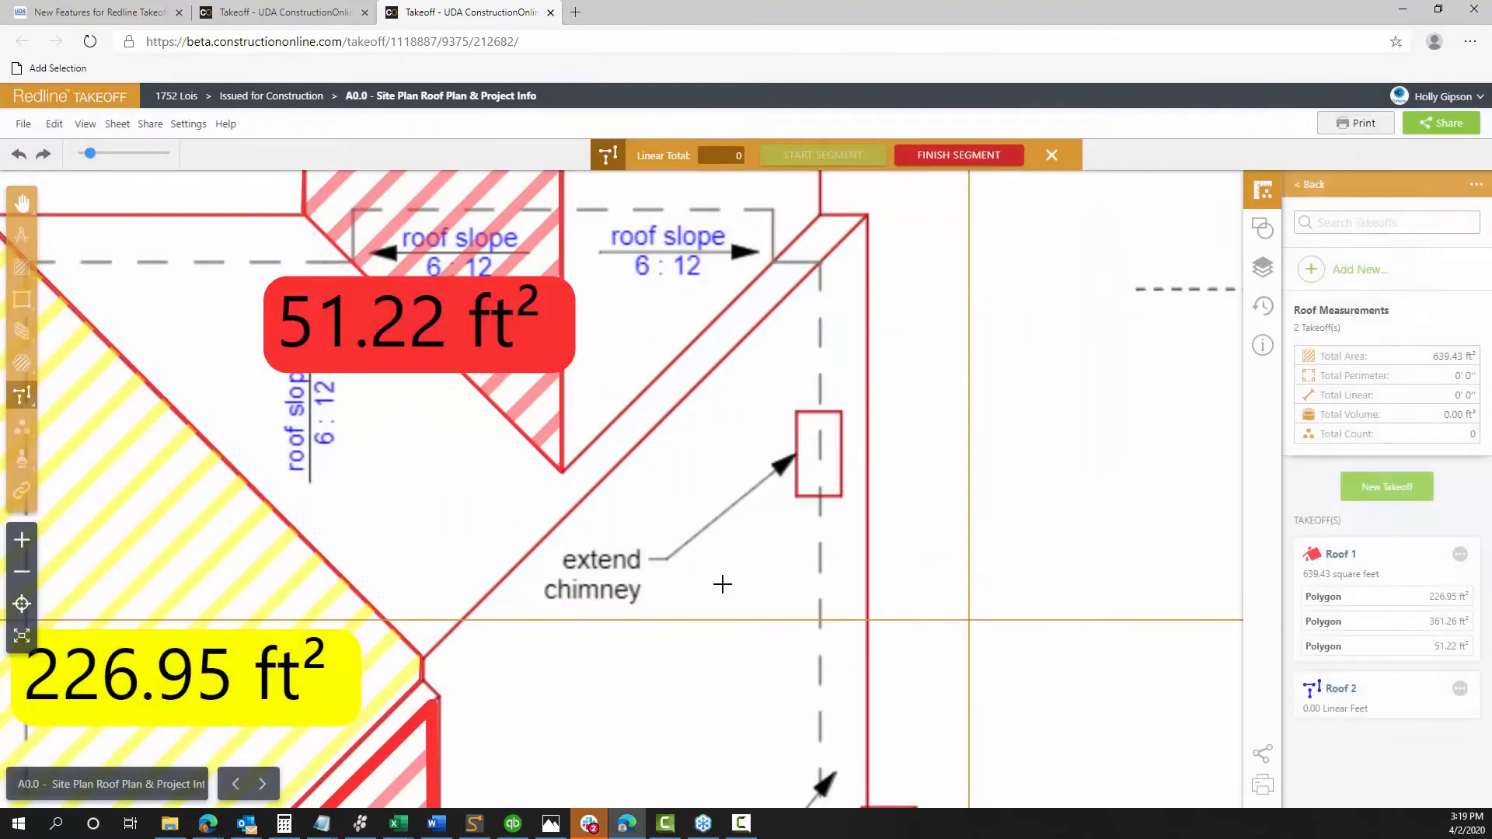
Draw the first pitched line from the roof's lower corner to its right corner
click(422, 656)
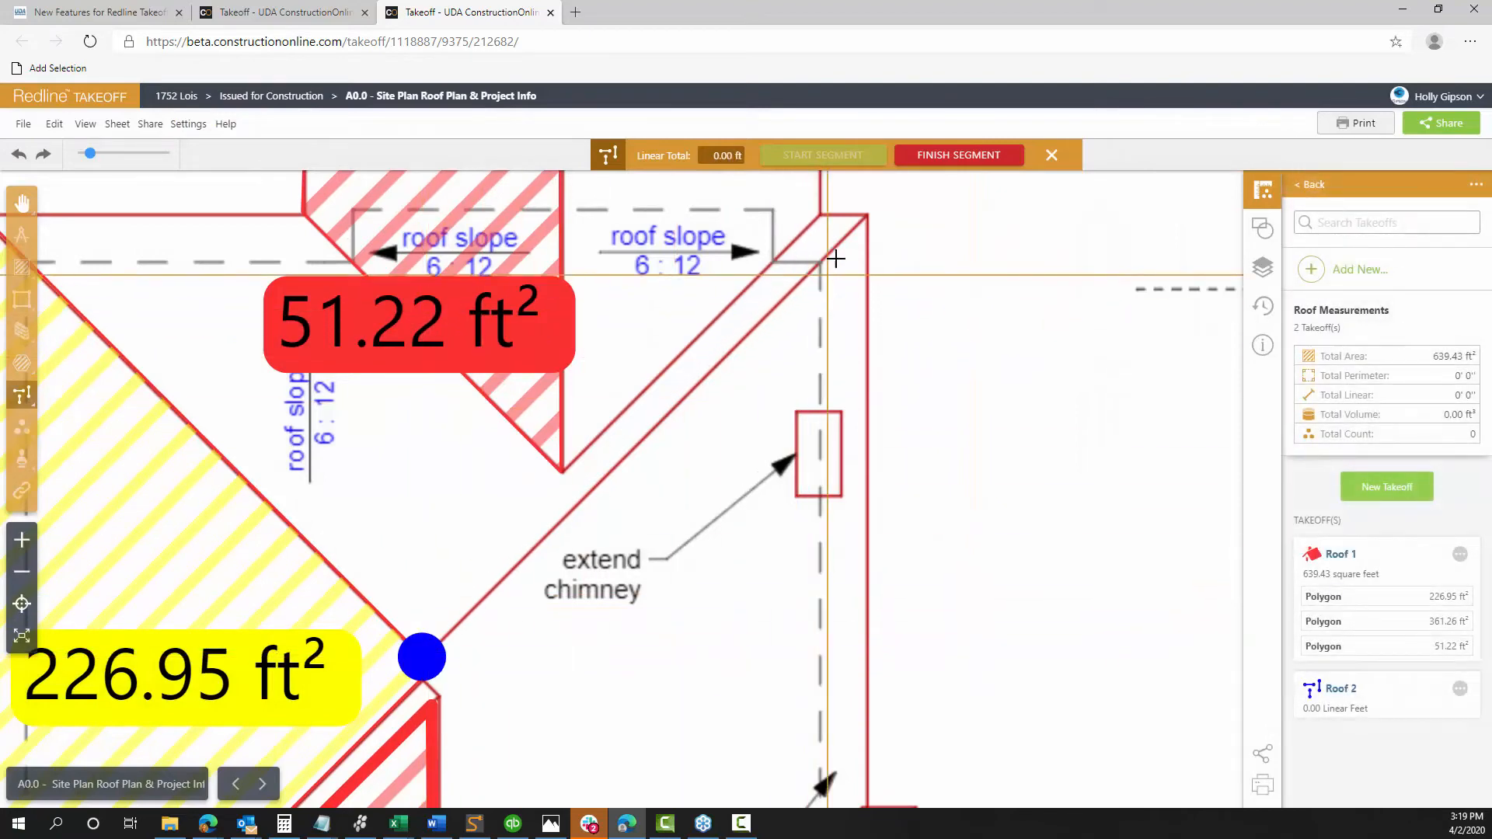
click(865, 216)
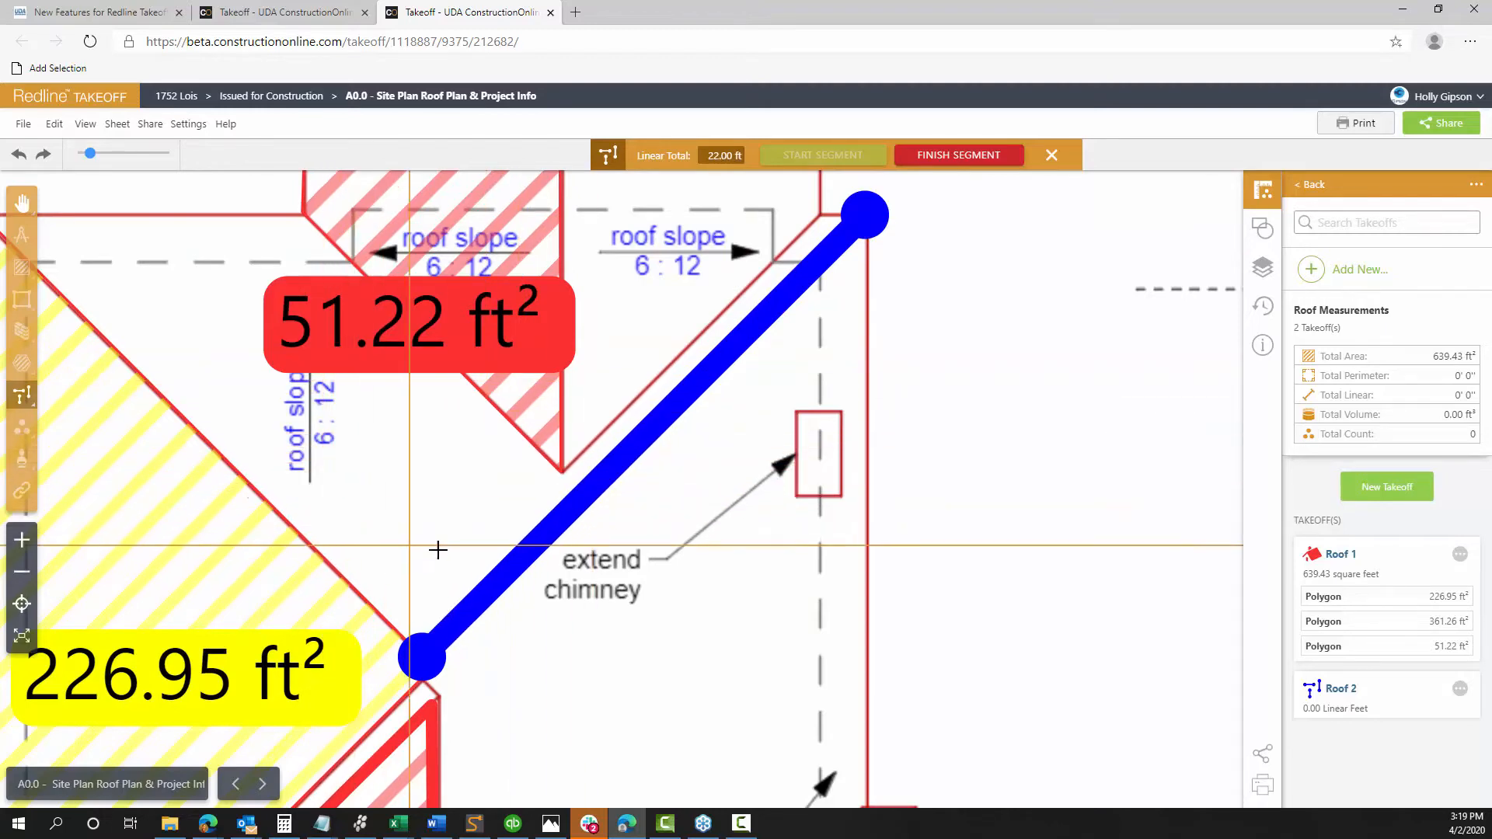
scroll(419, 505, down, 4)
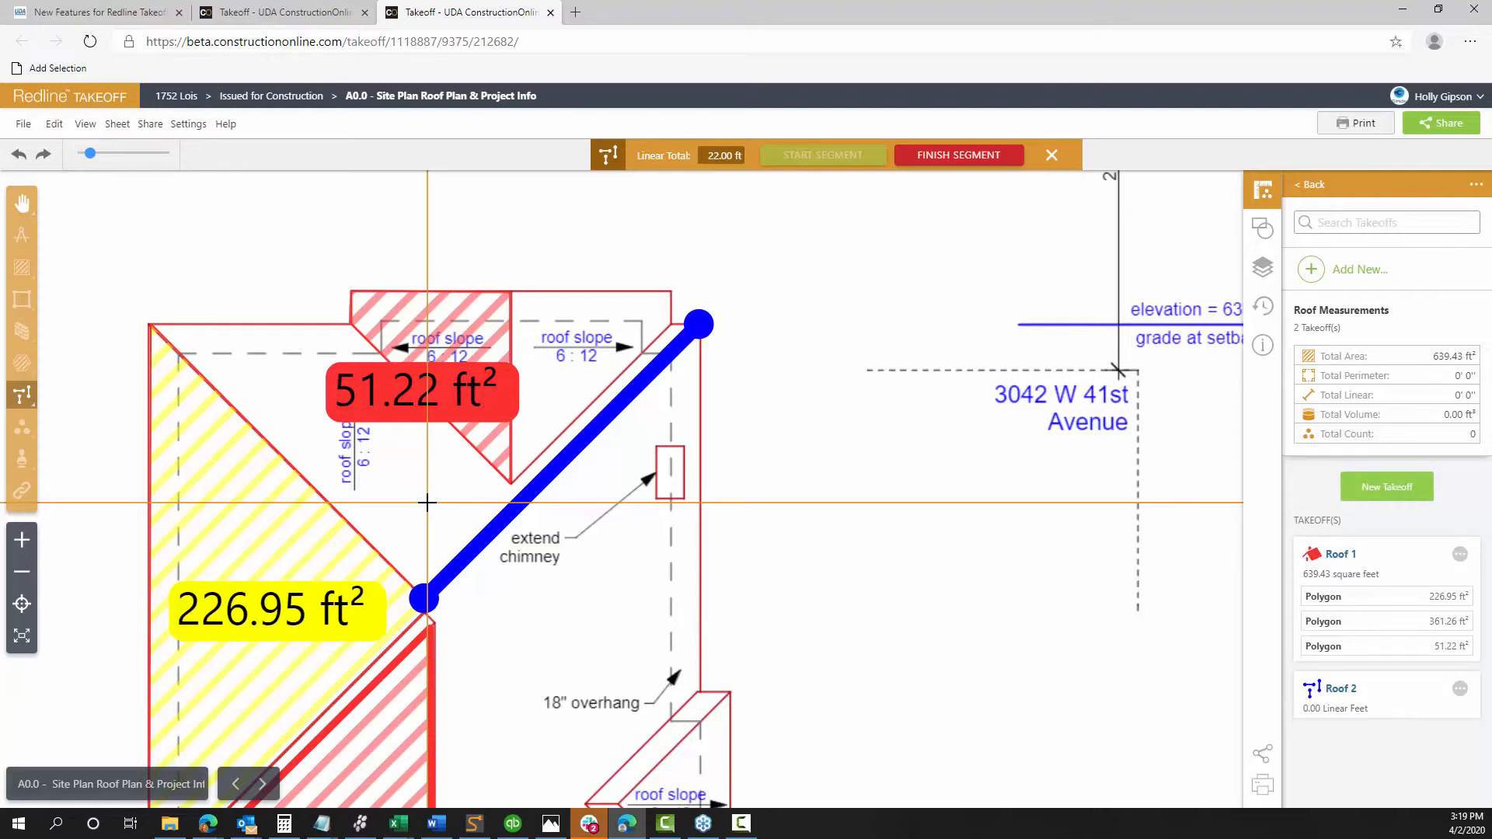
scroll(427, 503, down, 1)
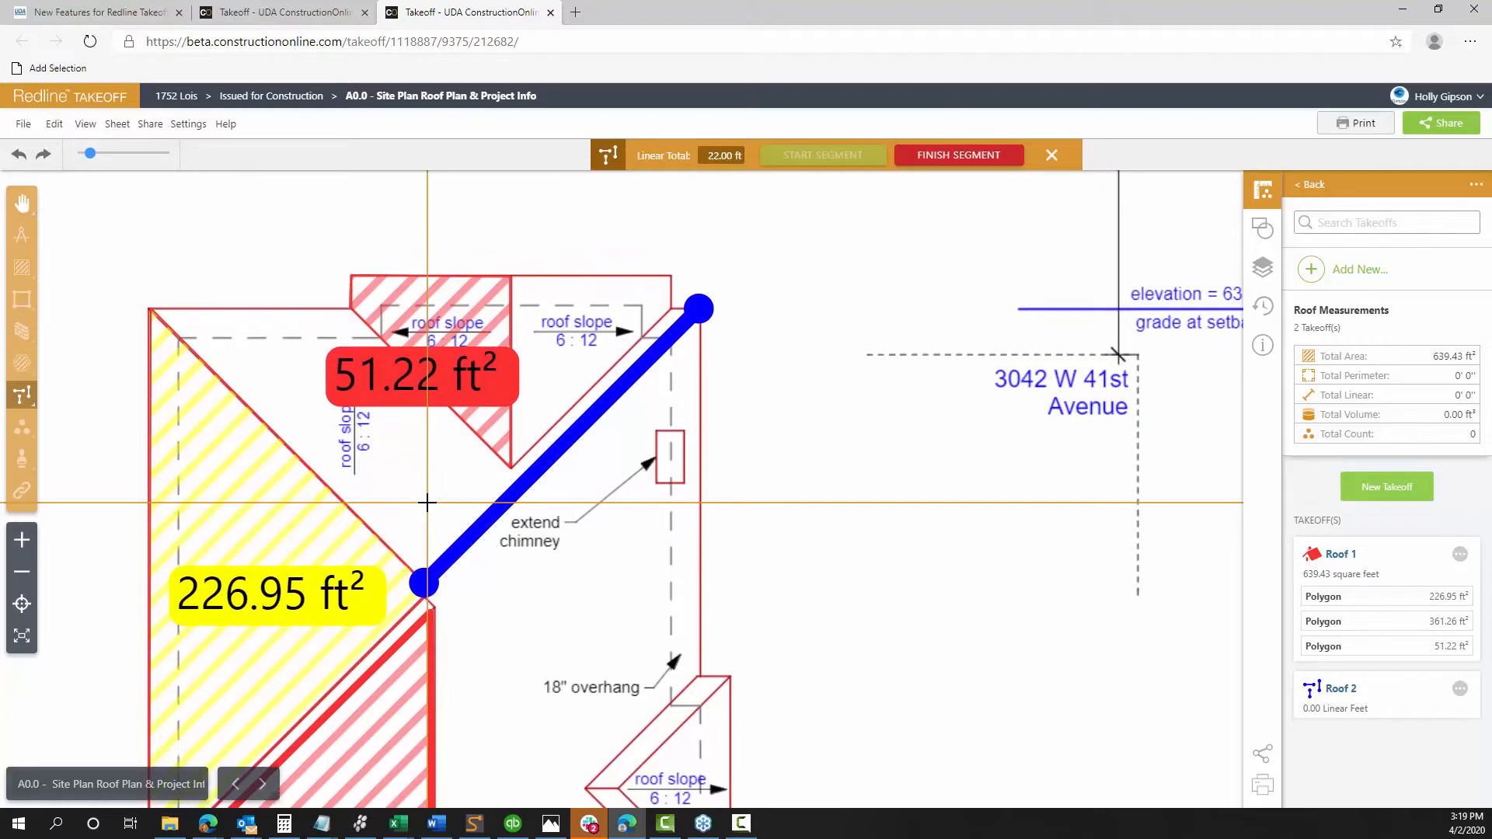
scroll(427, 502, down, 5)
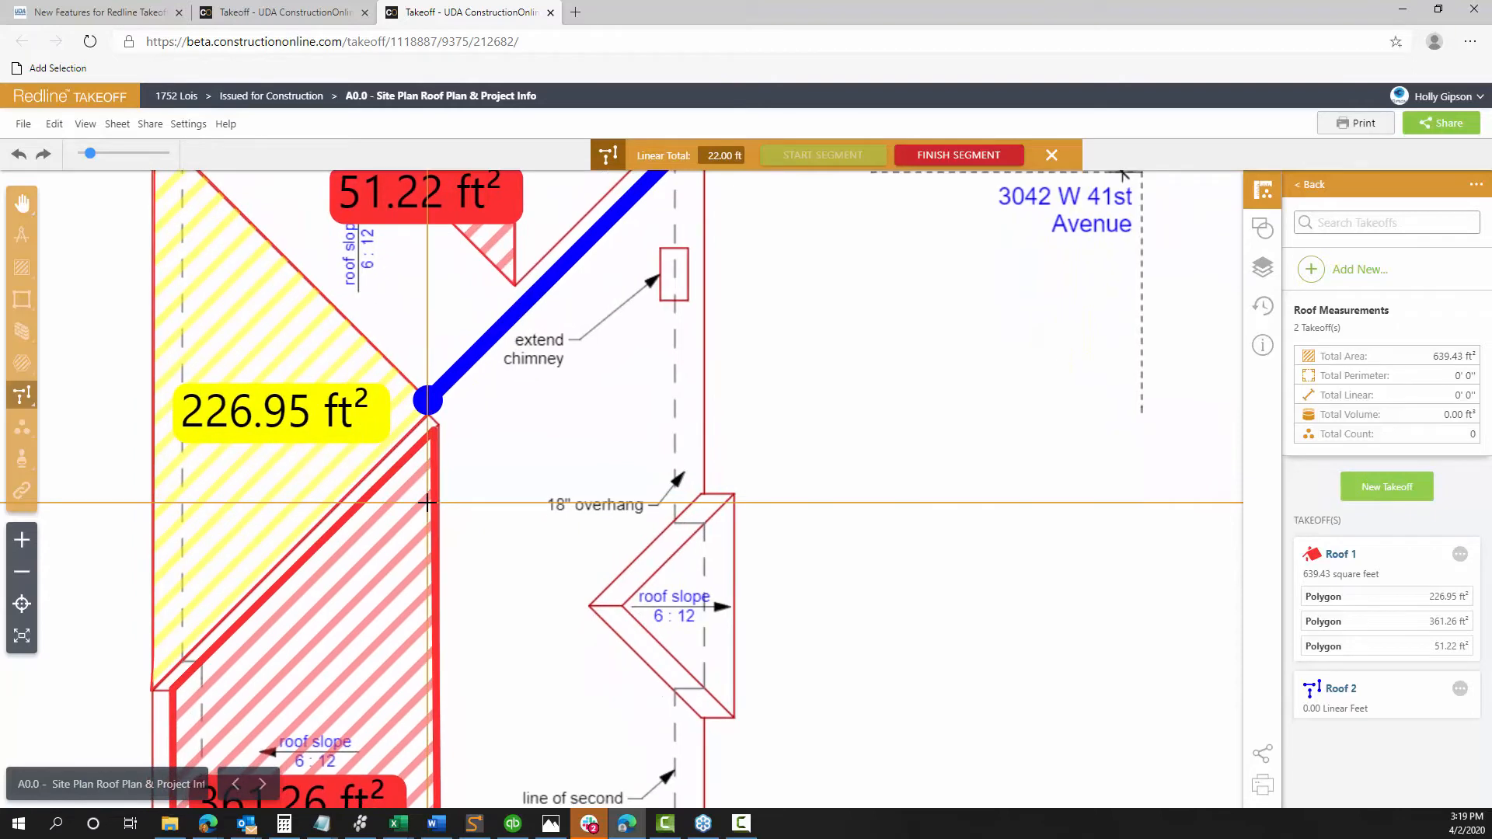
scroll(427, 503, left, 5)
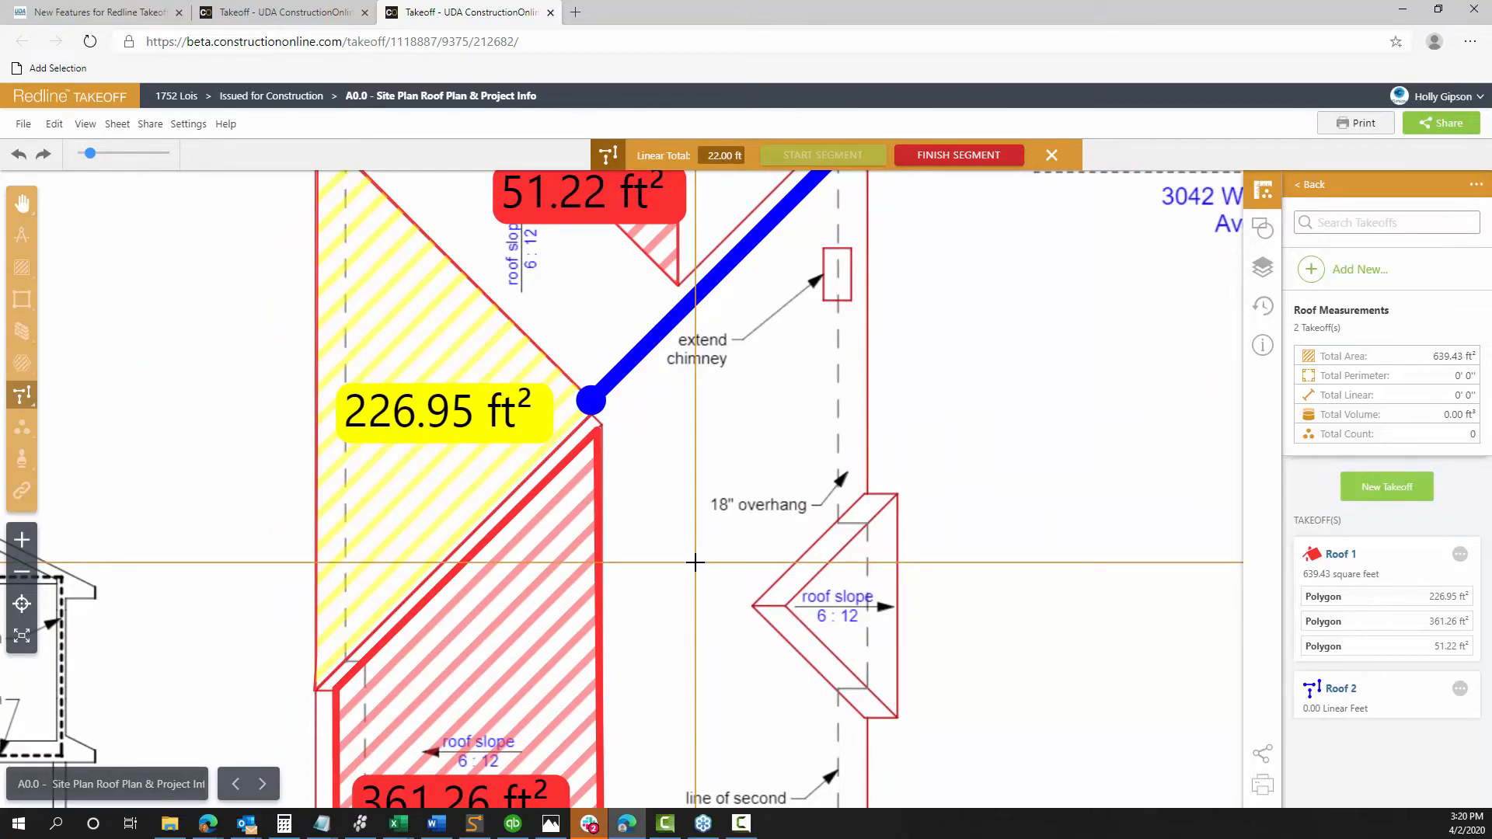
scroll(695, 561, up, 3)
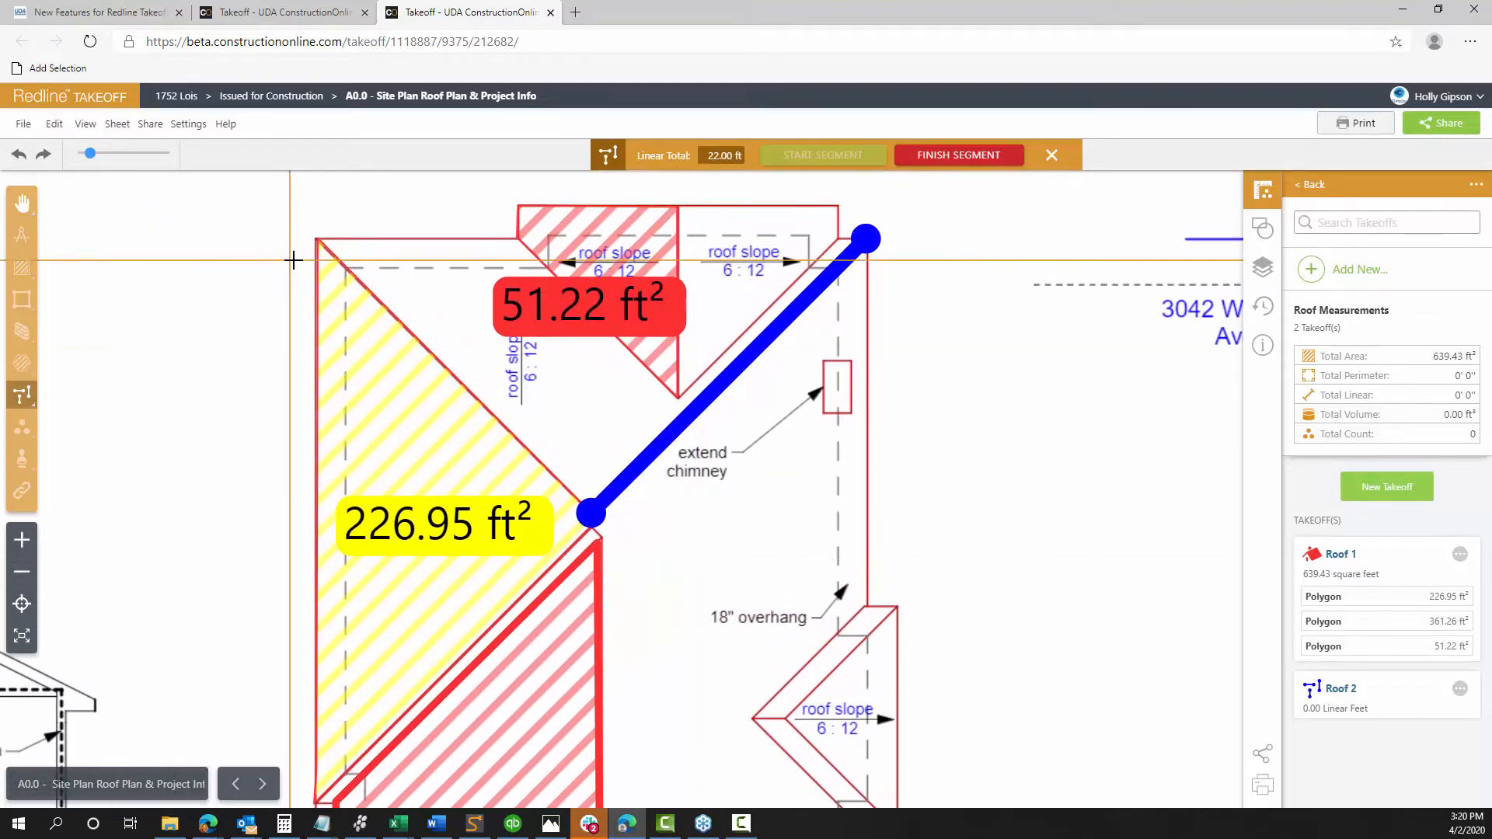
Draw the second hip line from the top-left corner and finish Roof 2 at 43.67 ft
click(313, 239)
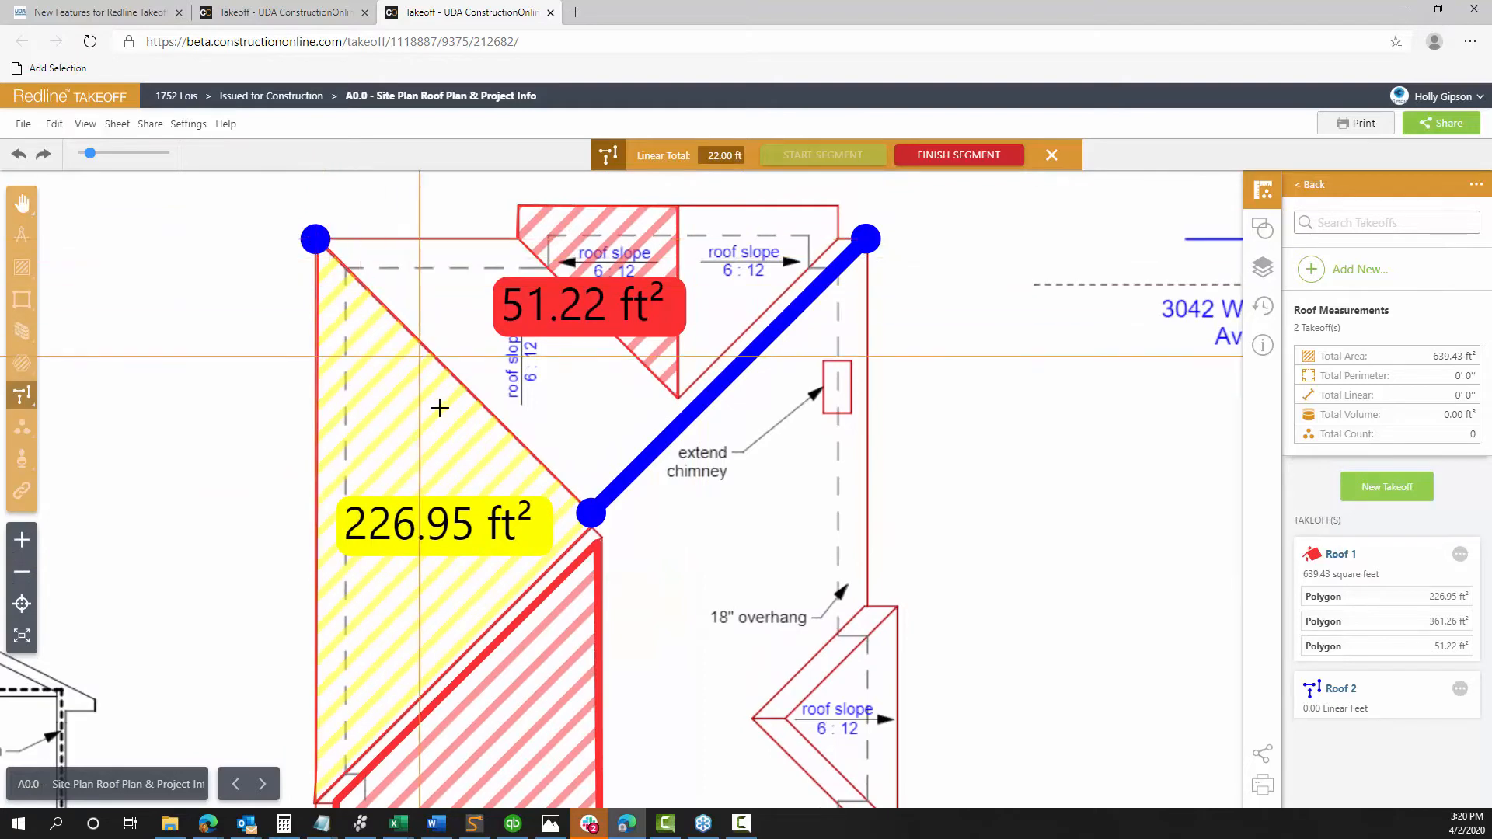
click(583, 513)
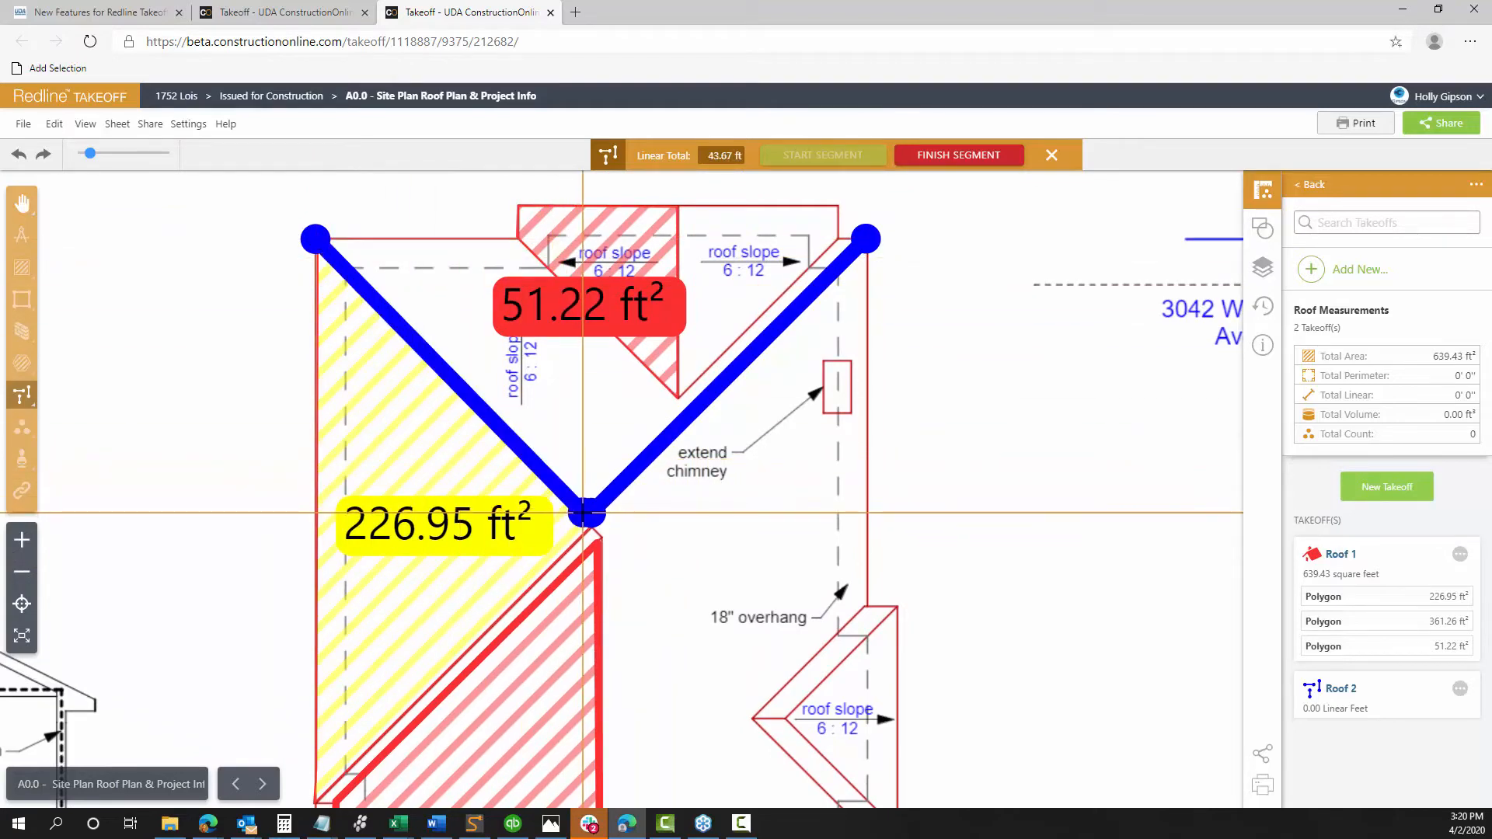
double_click(583, 513)
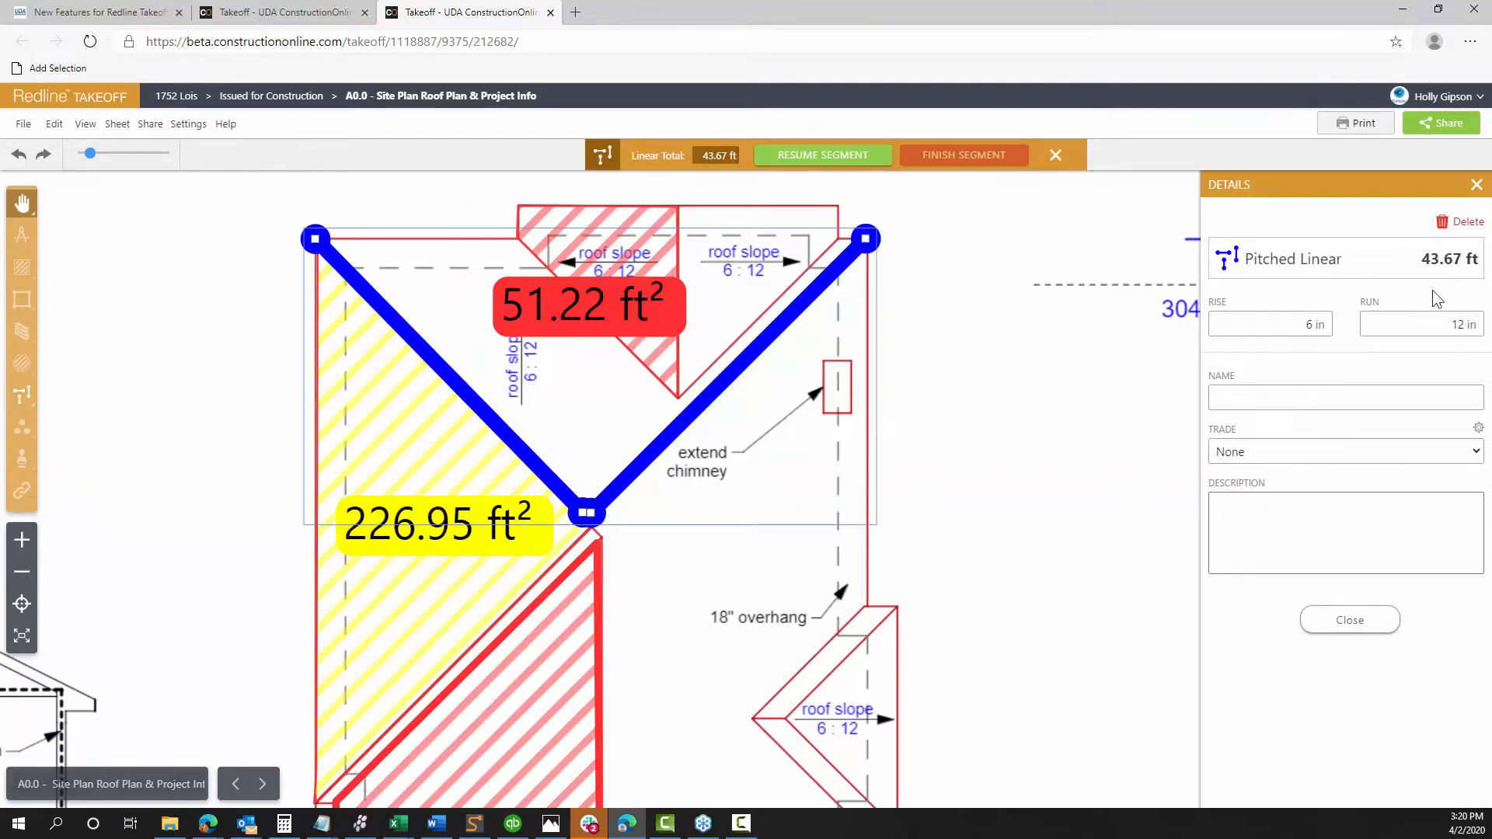
click(1343, 622)
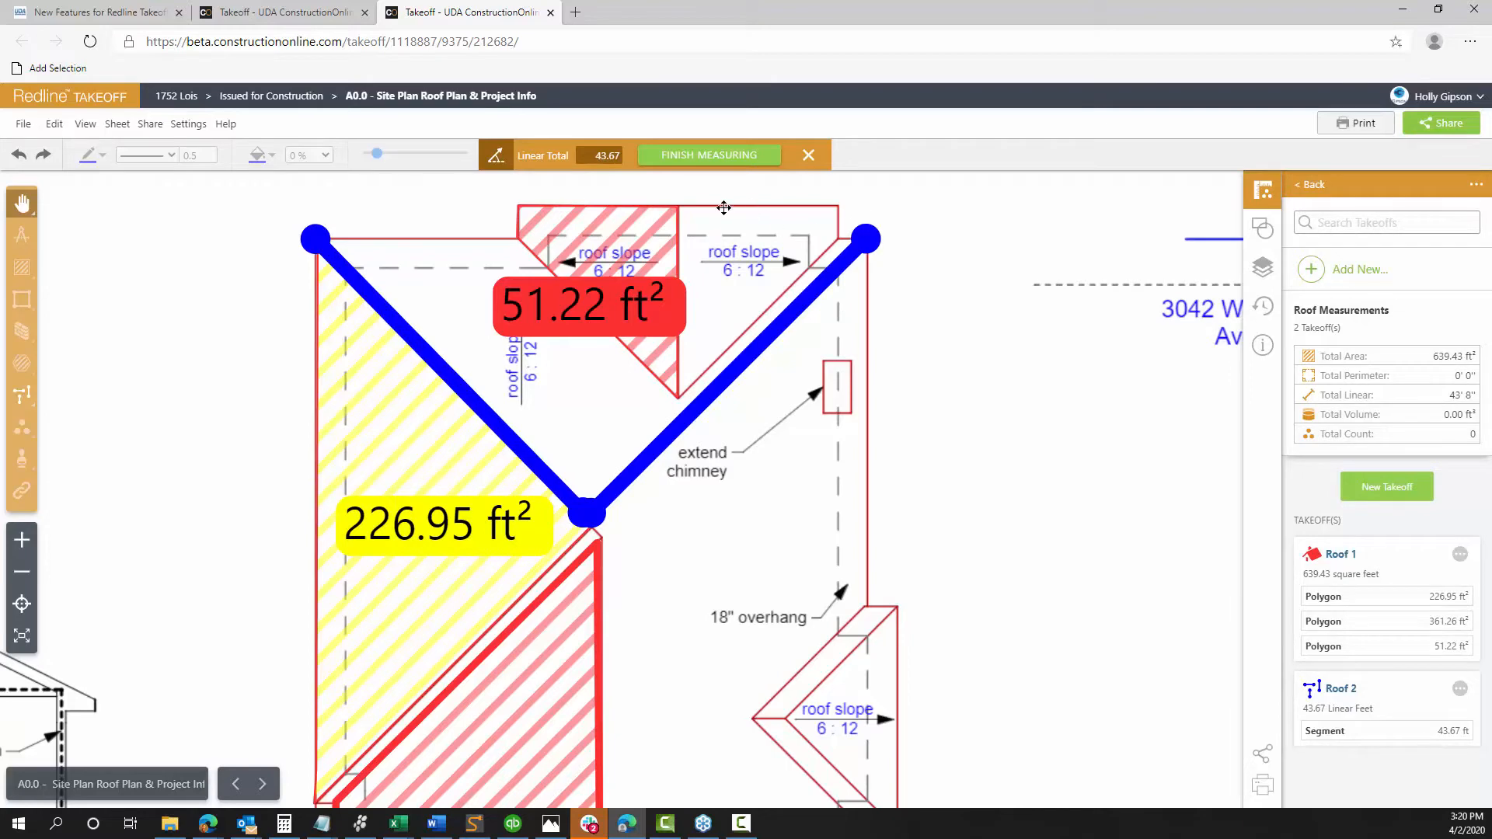
click(711, 158)
drag(951, 426, 885, 330)
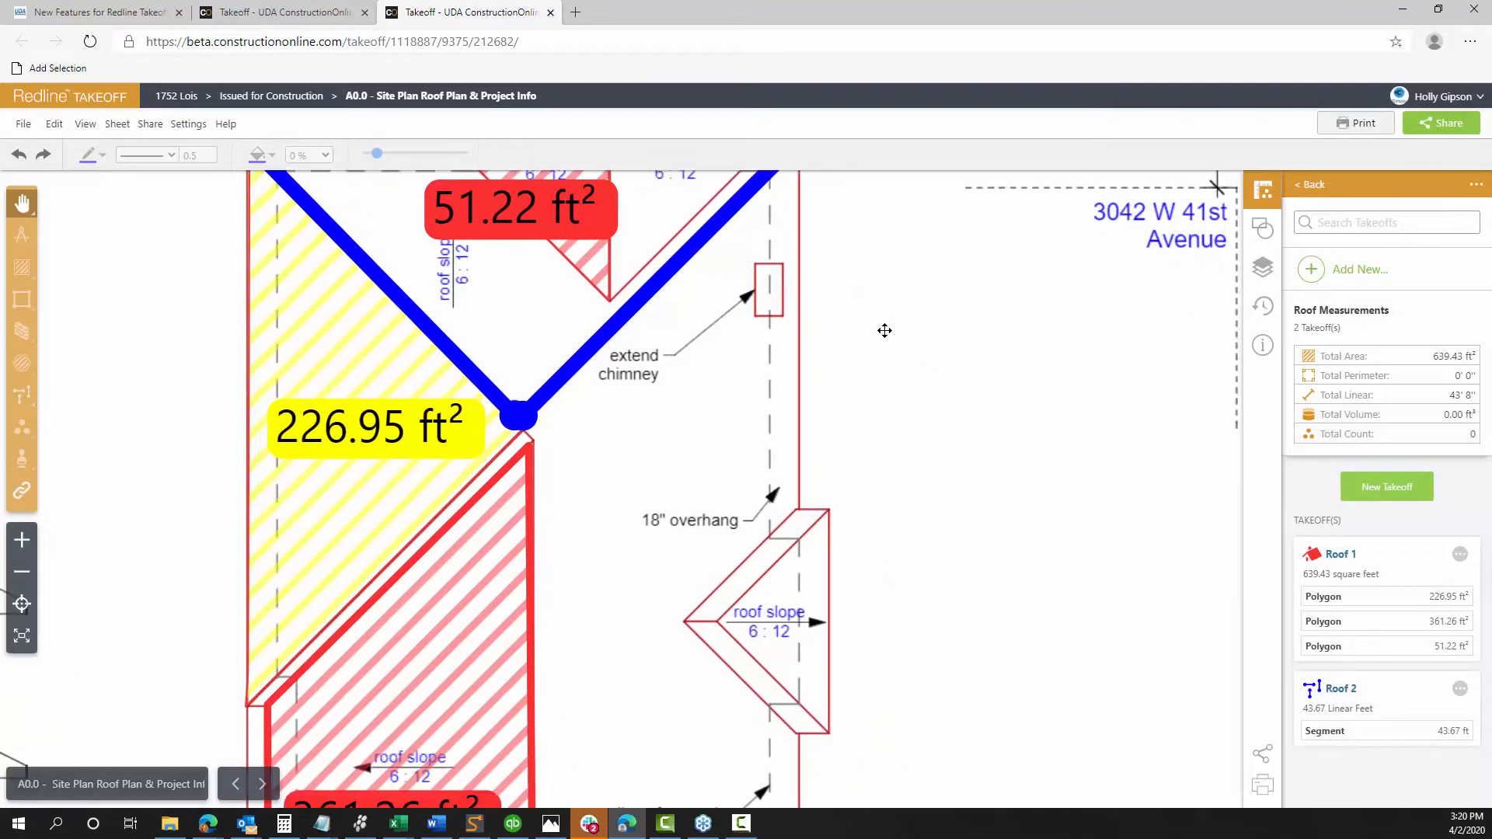
scroll(936, 365, down, 4)
drag(925, 395, 856, 404)
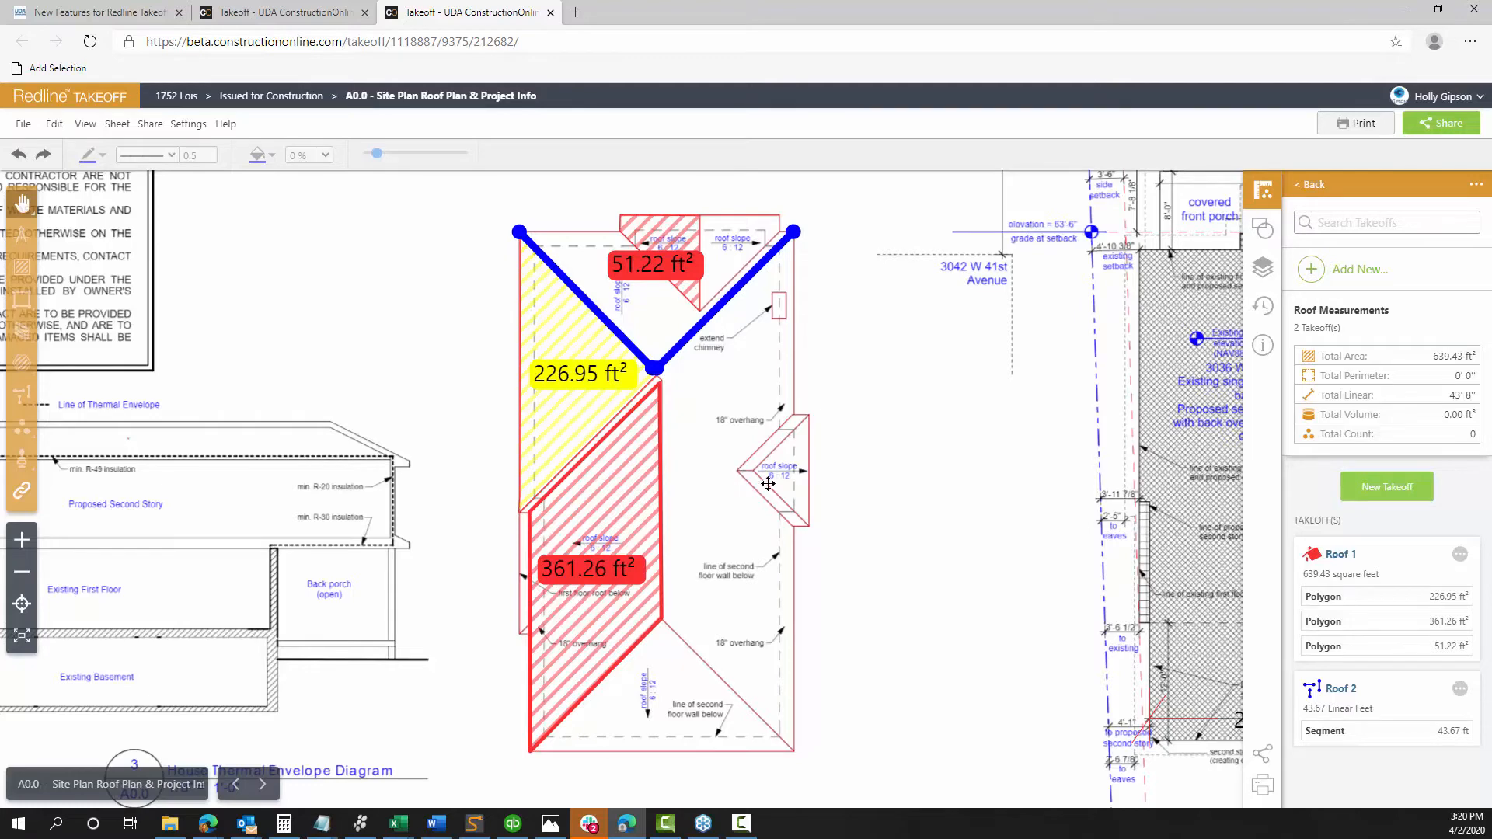
scroll(773, 482, up, 3)
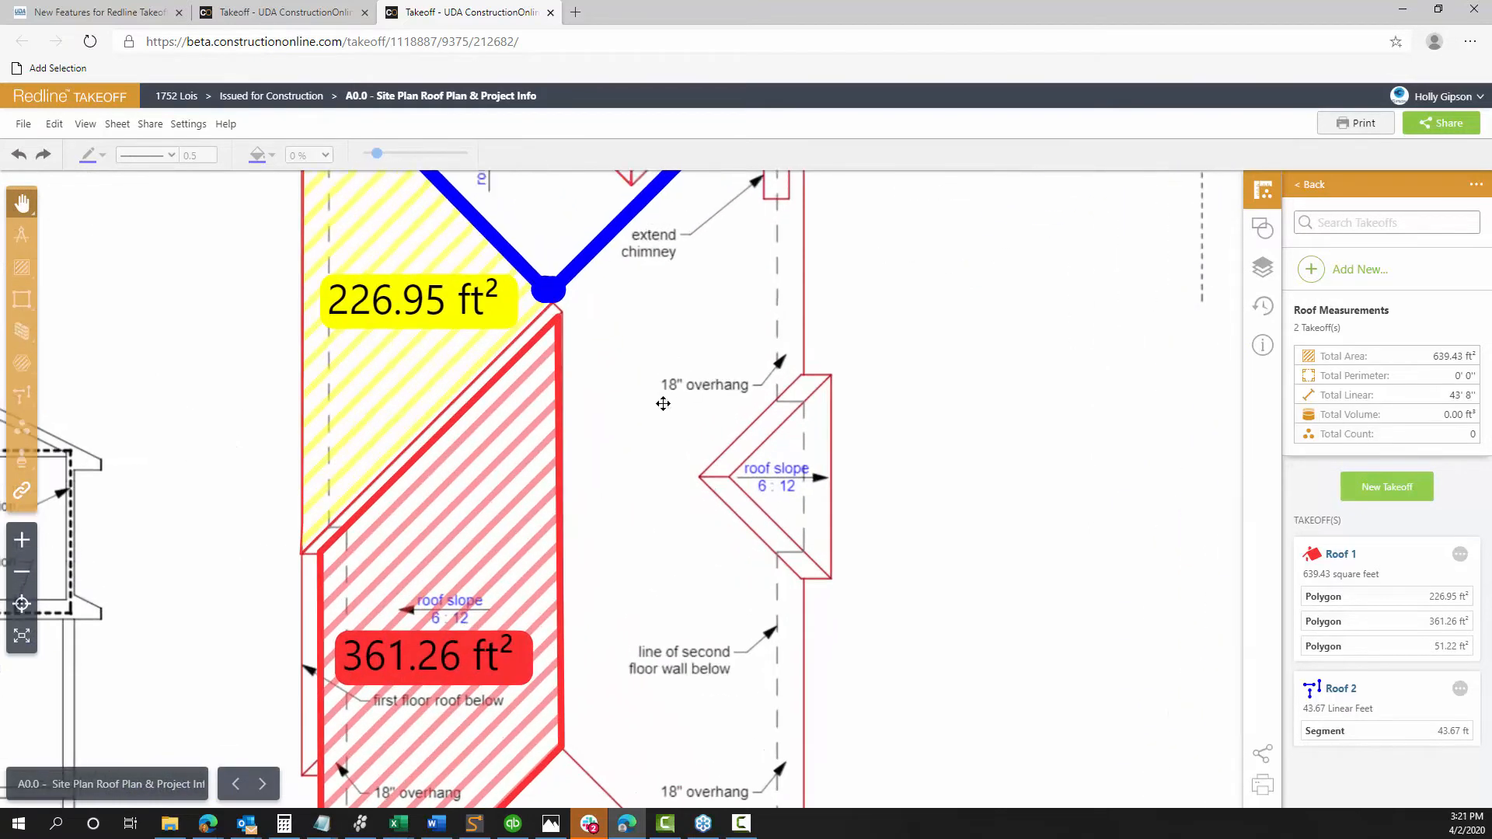
drag(665, 399, 654, 544)
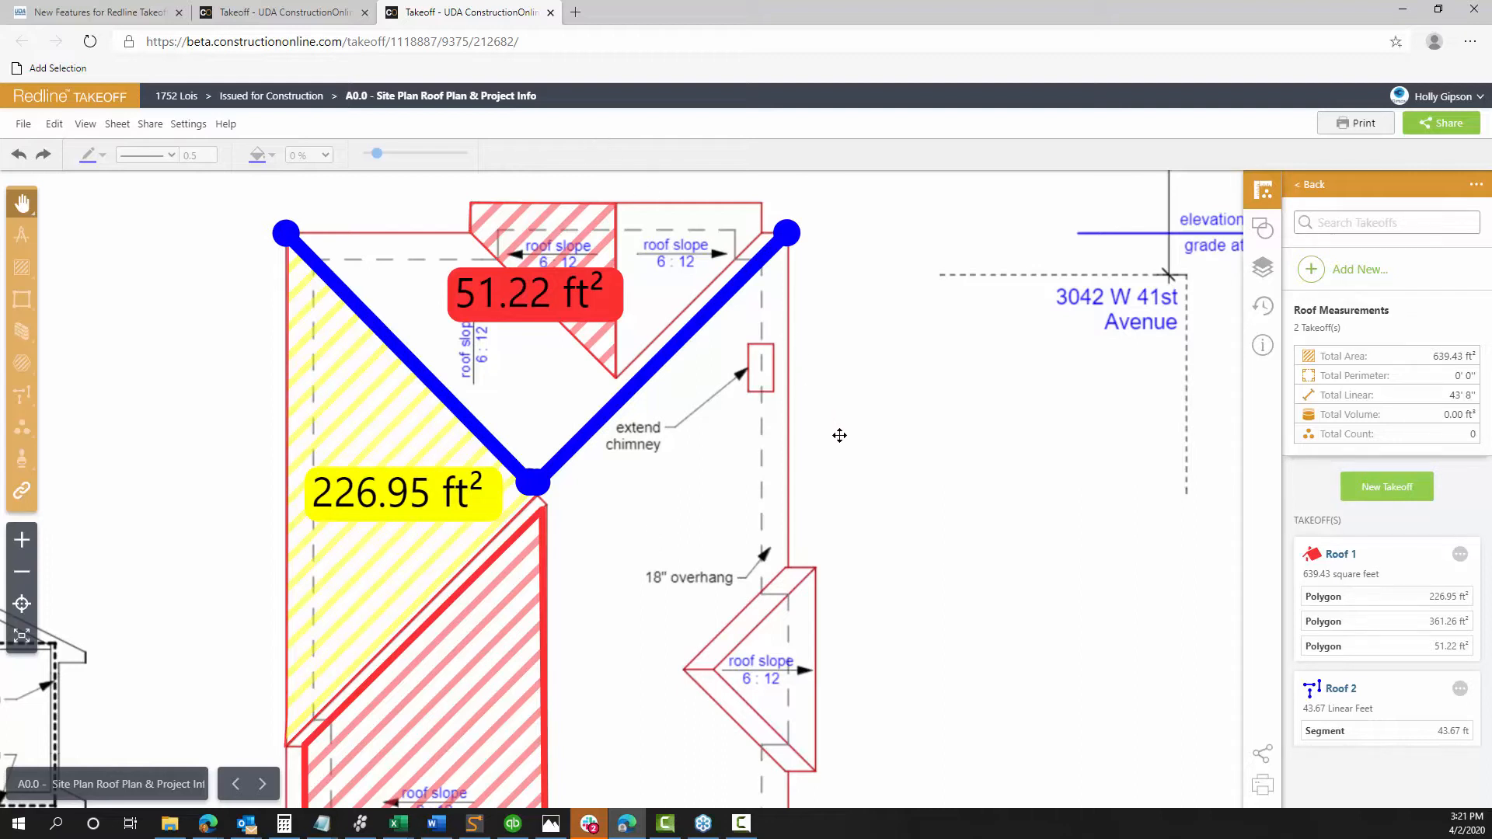
click(149, 783)
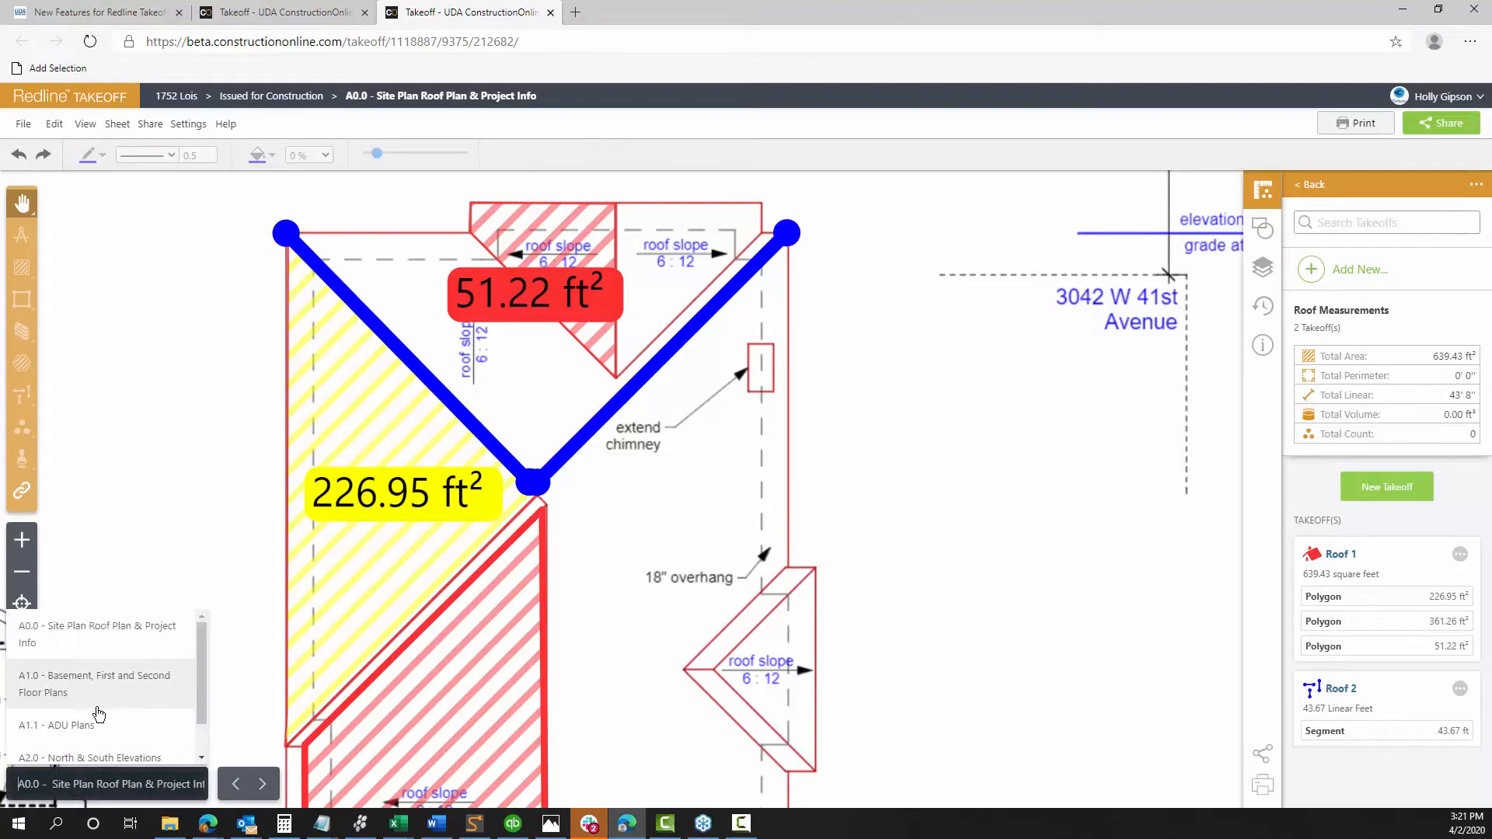
scroll(92, 709, down, 1)
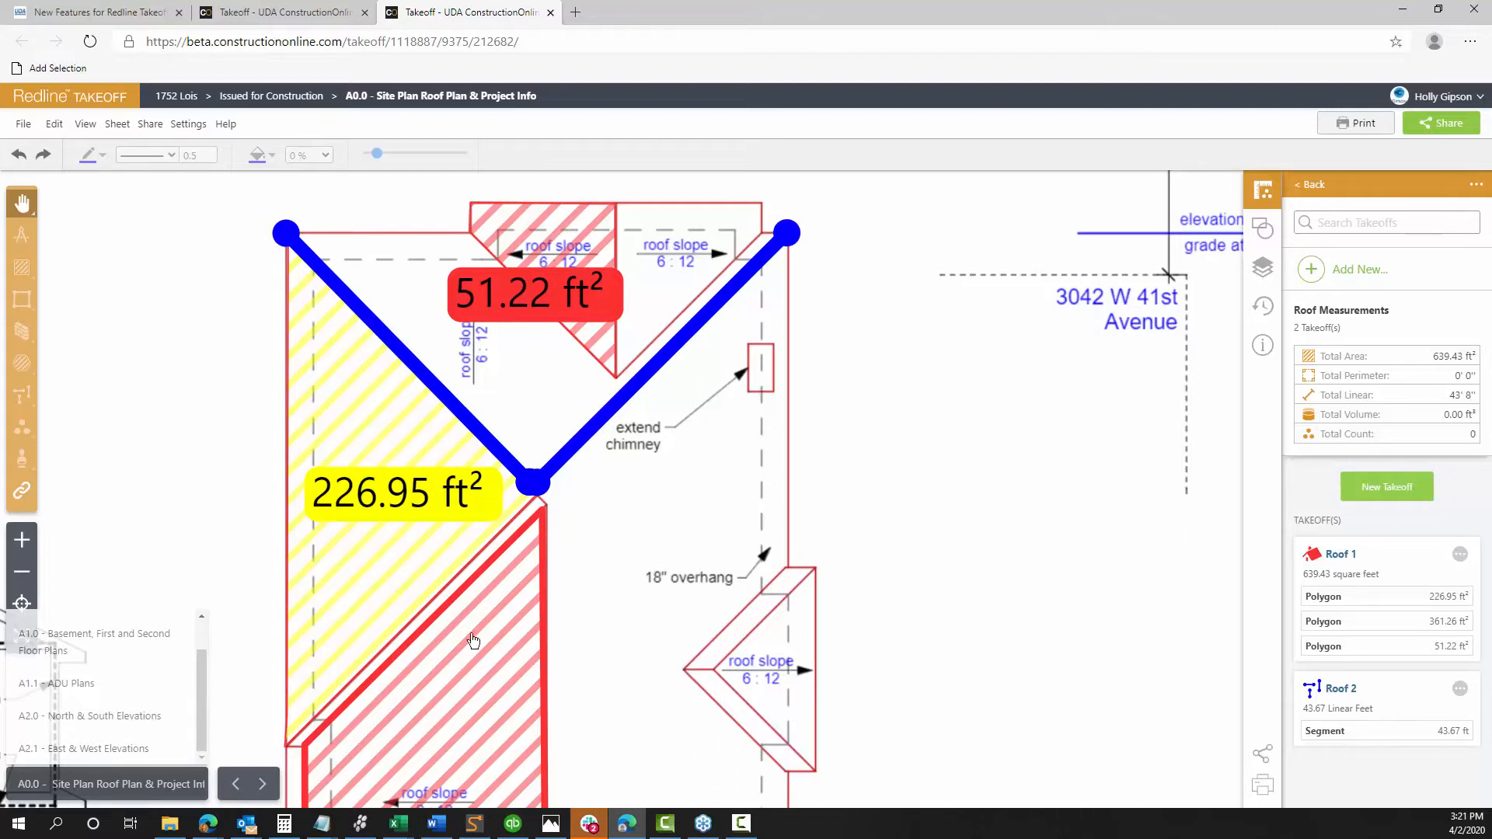
click(286, 12)
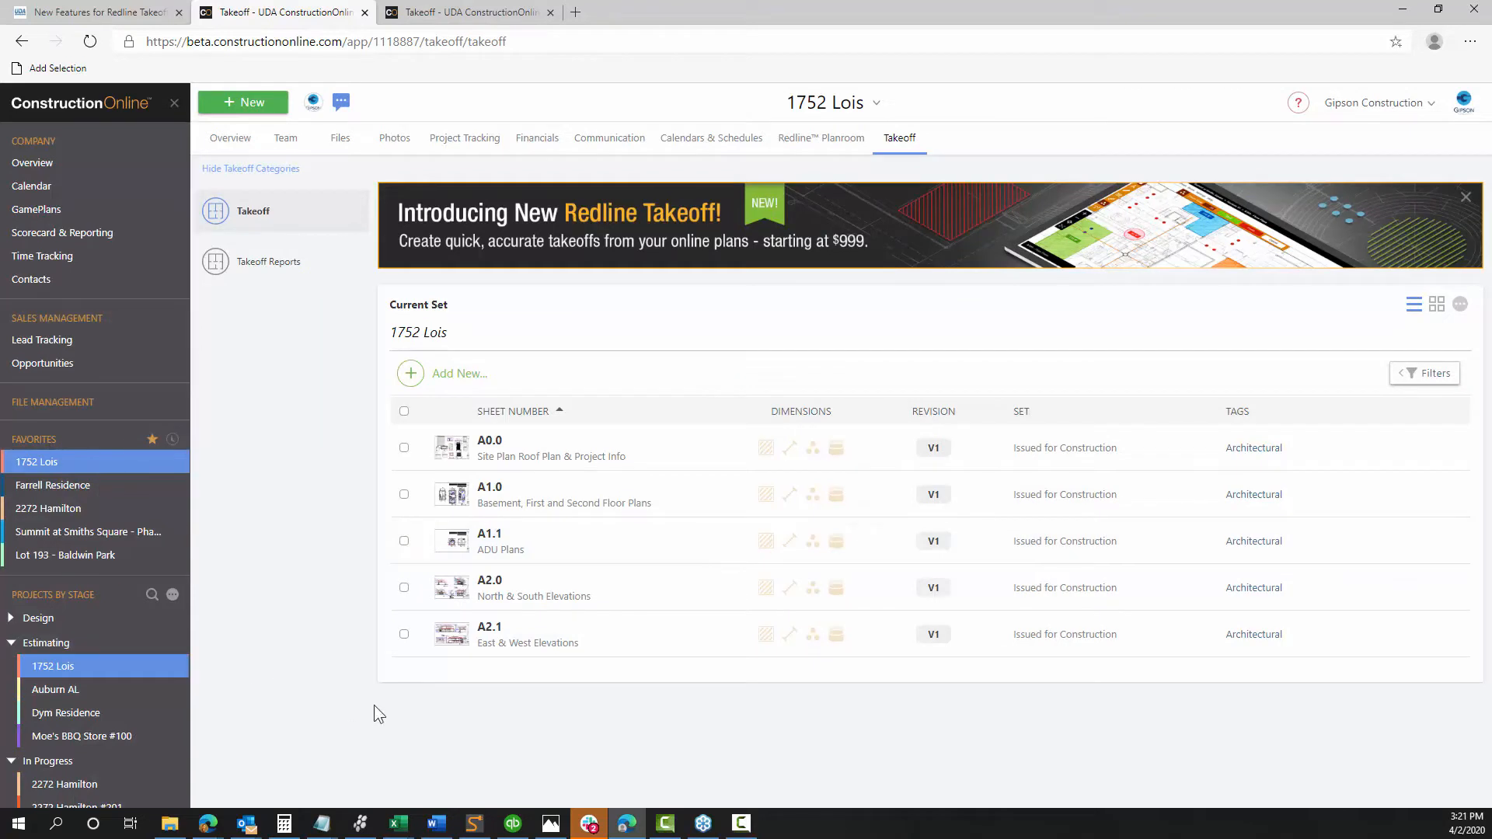
Dismiss the Add New options and open sheet A1.0 – Basement, First and Second Floor Plans
click(460, 375)
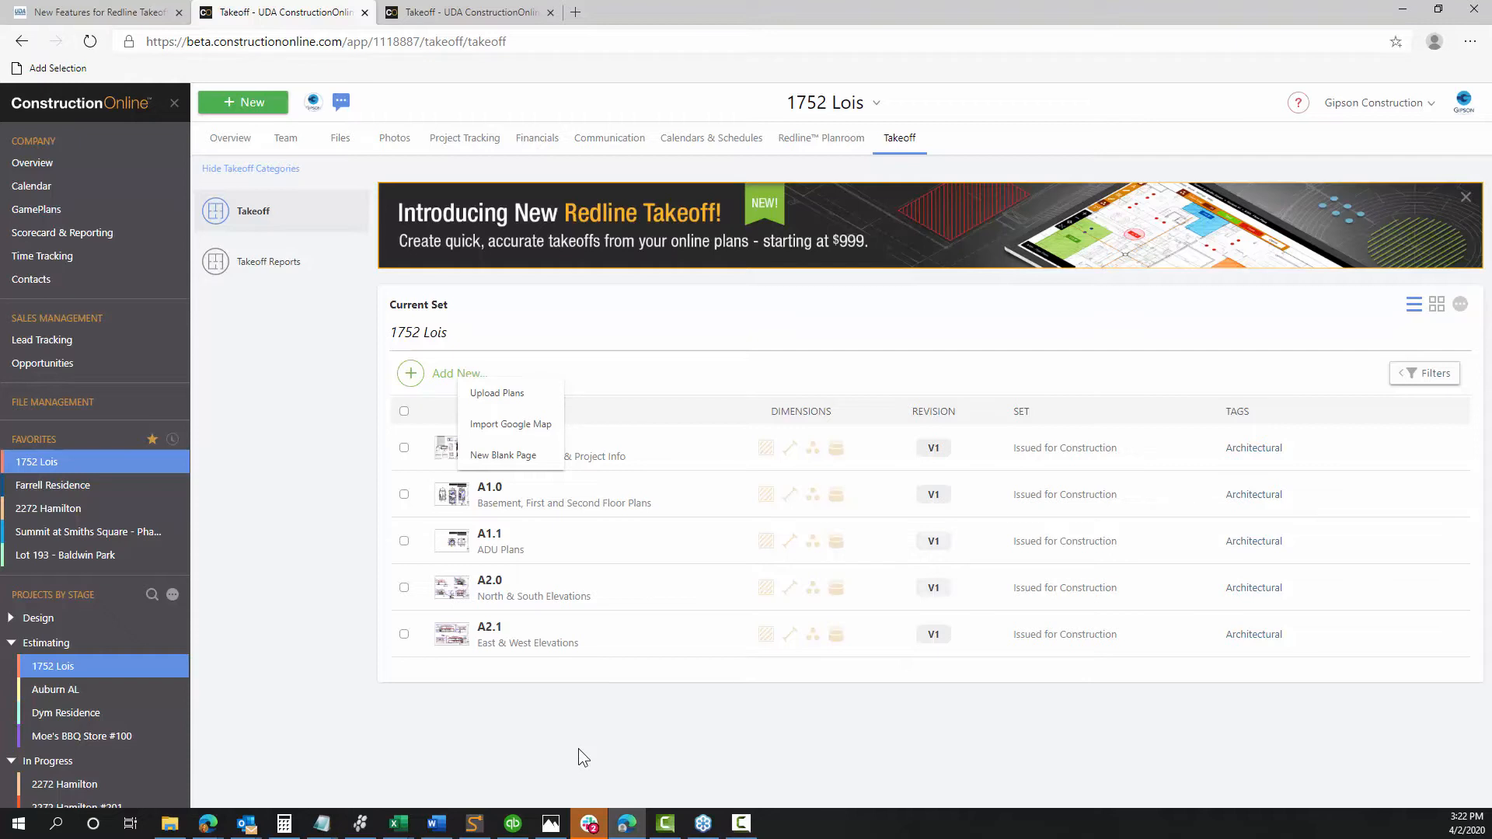
click(269, 502)
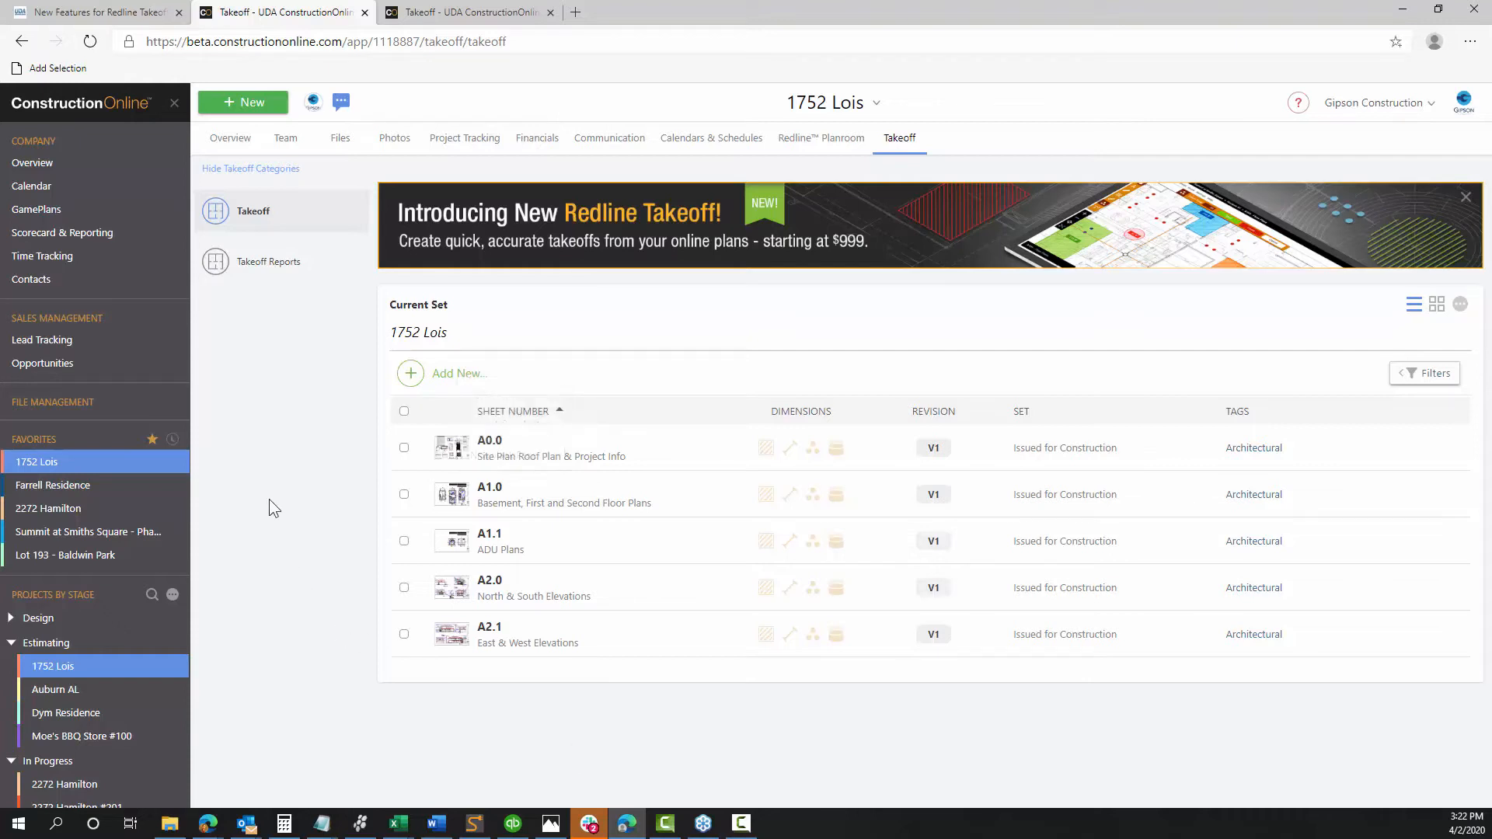
click(561, 505)
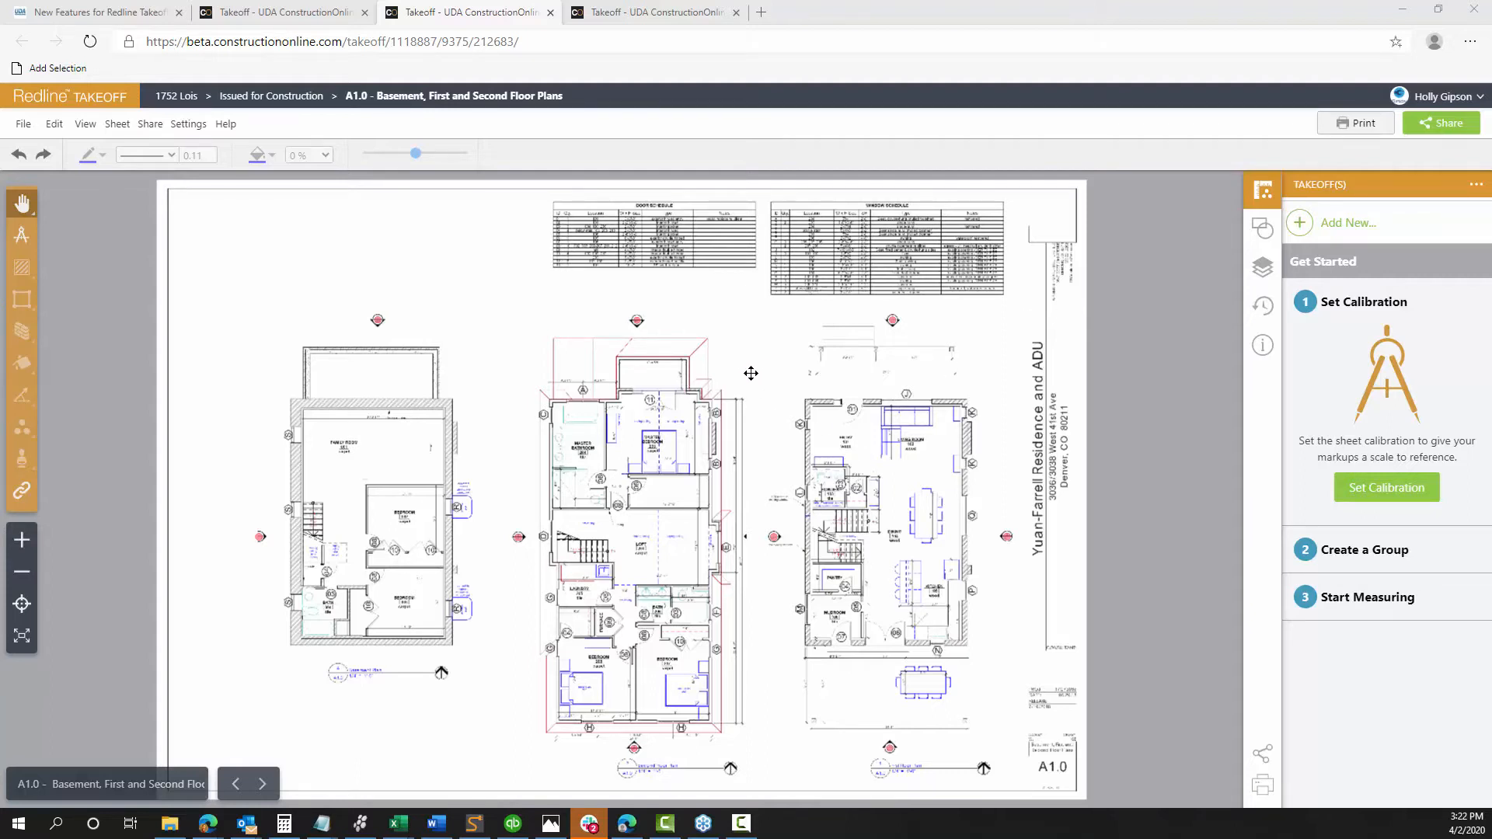
Pan sheet A1.0 so the basement, first and second floor plans are all visible
drag(760, 485, 875, 412)
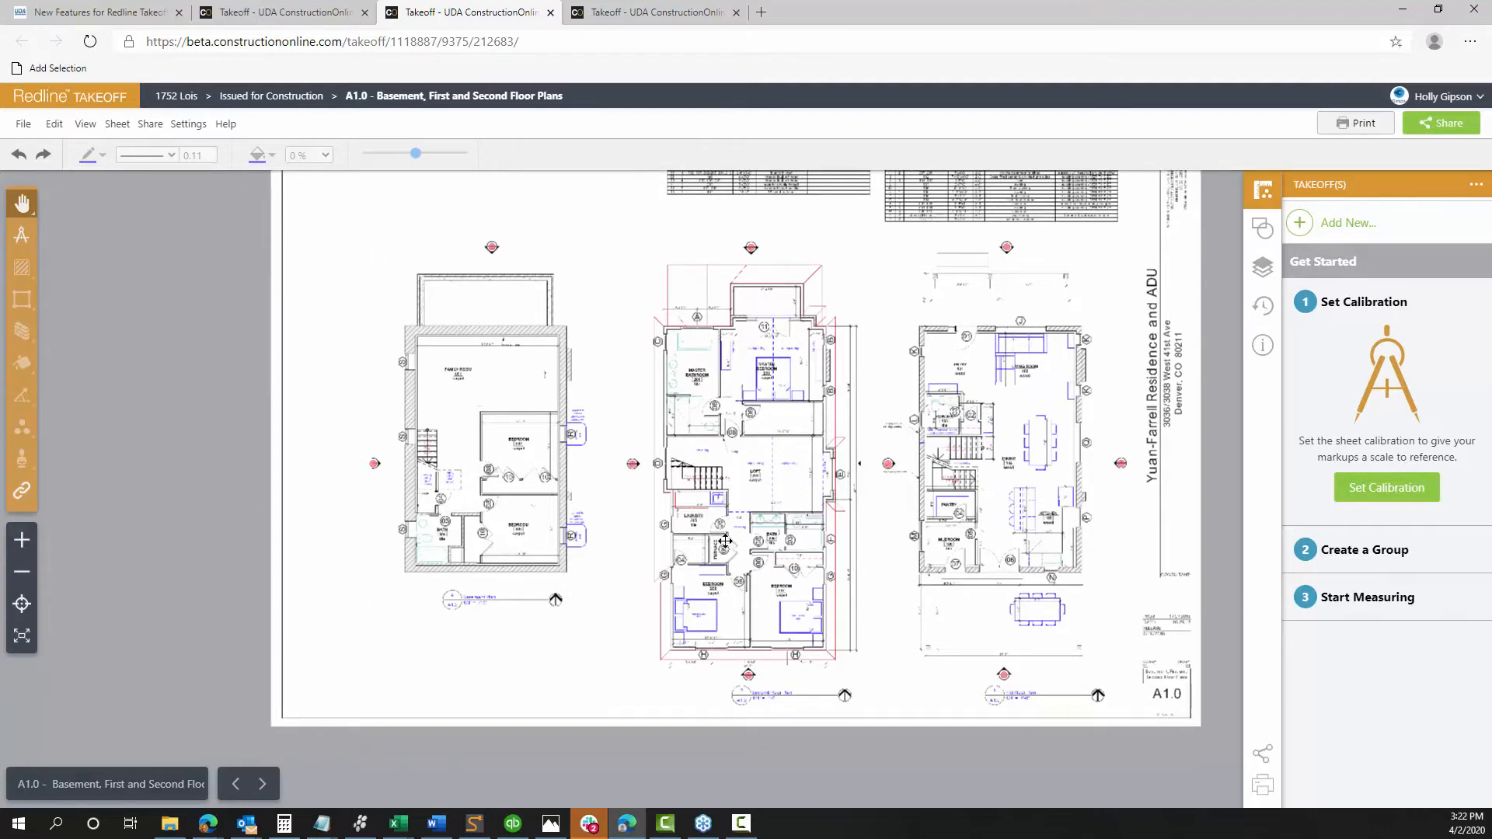
scroll(871, 543, up, 3)
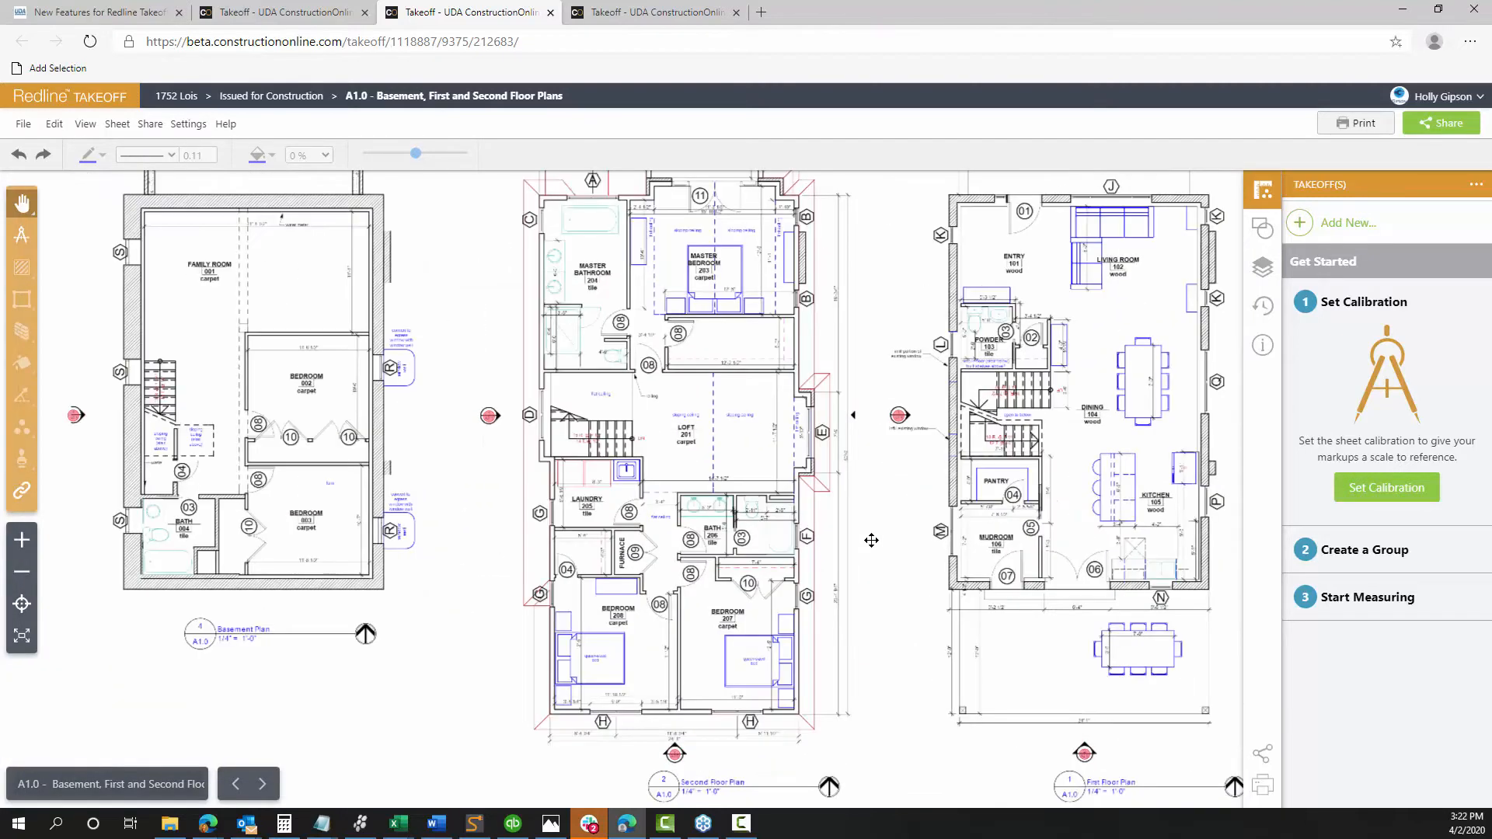
scroll(871, 540, down, 2)
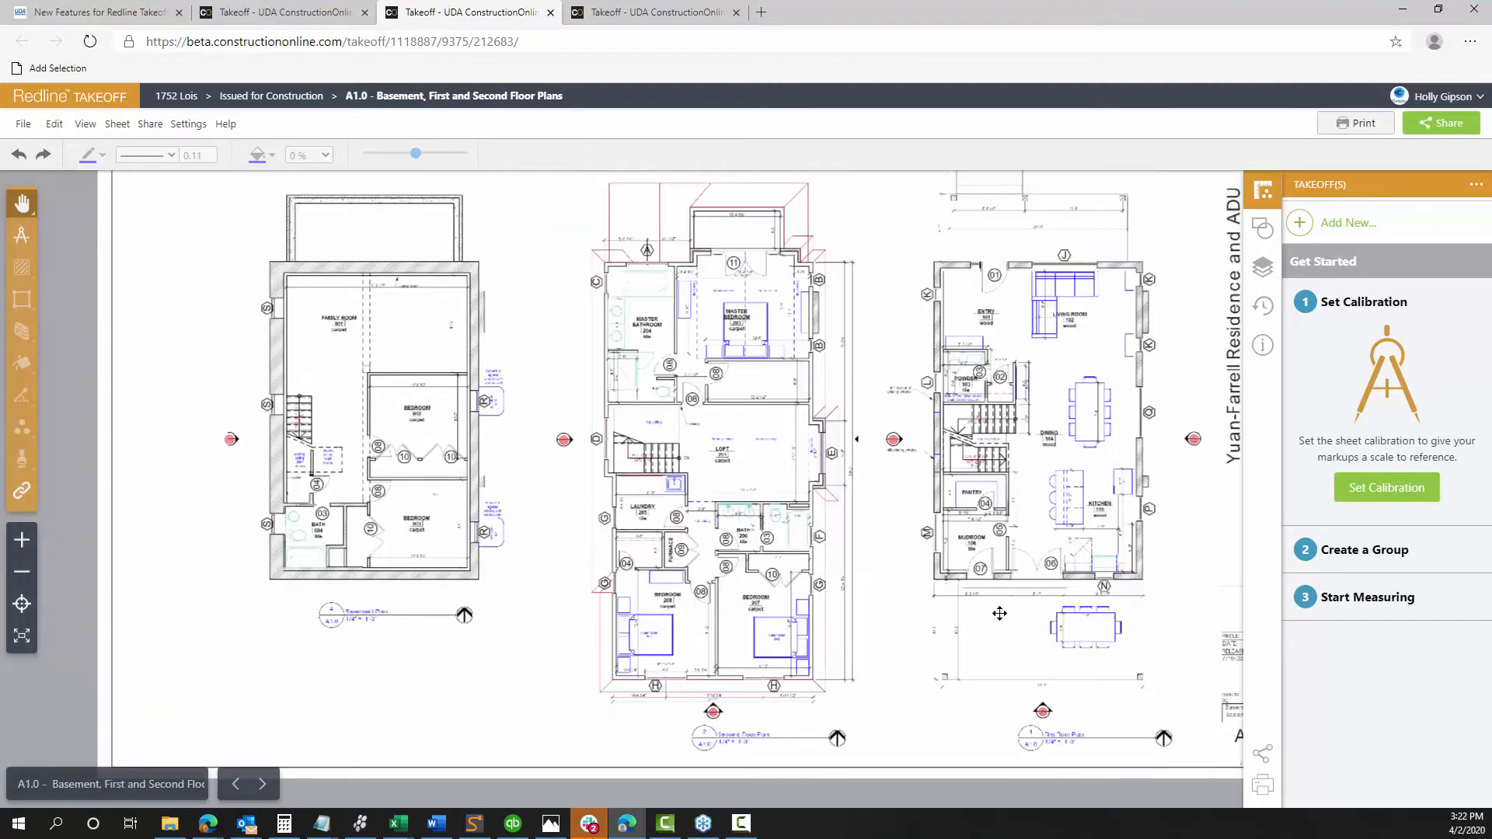
drag(1018, 632, 893, 640)
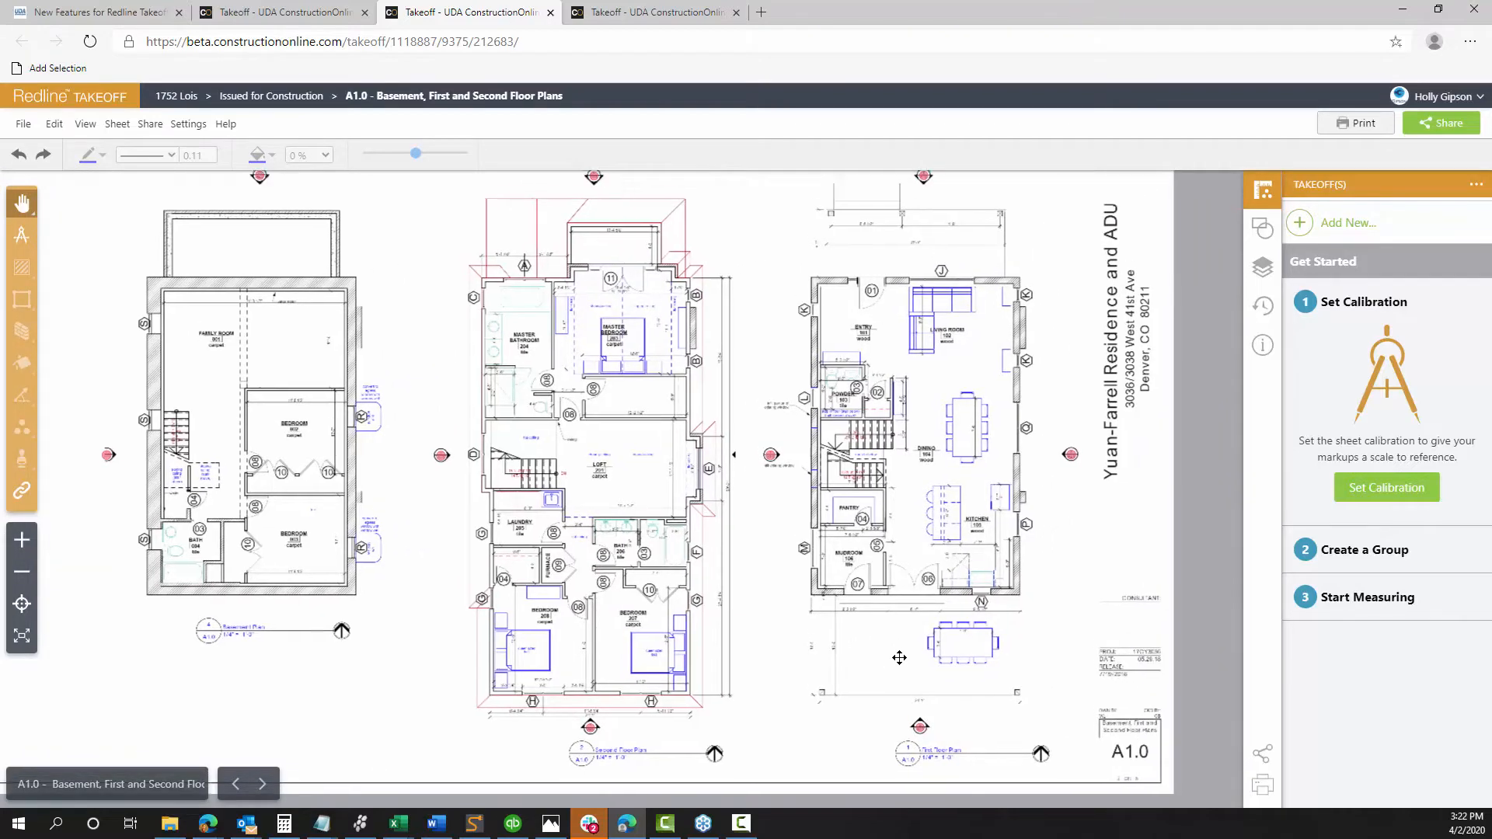
Zoom in on the 21'-5" dimension line above the first-floor entry
scroll(801, 356, up, 4)
drag(711, 311, 618, 581)
scroll(791, 444, up, 3)
drag(812, 383, 627, 487)
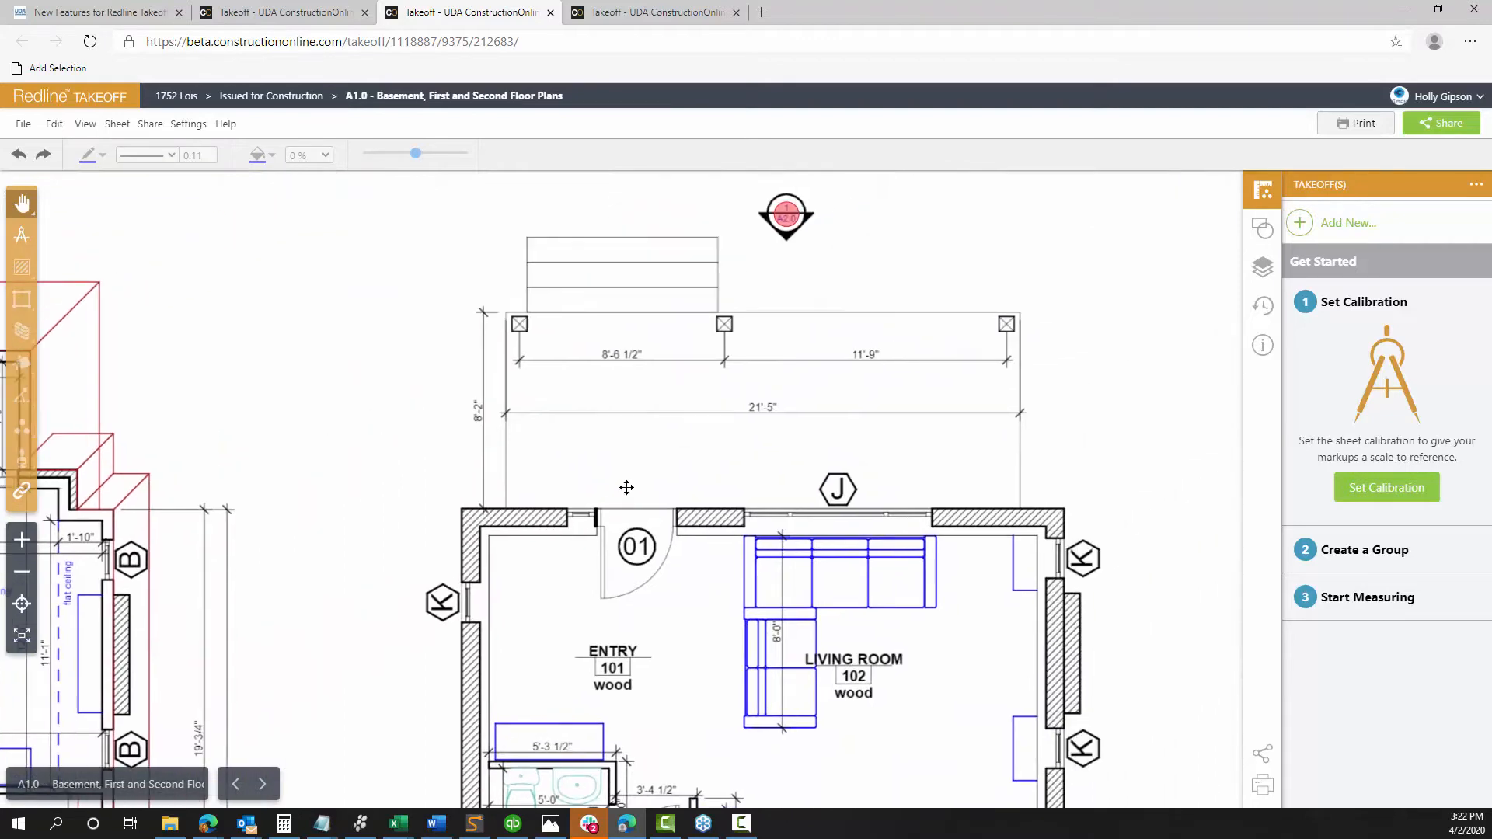
scroll(683, 457, up, 1)
scroll(683, 457, up, 1)
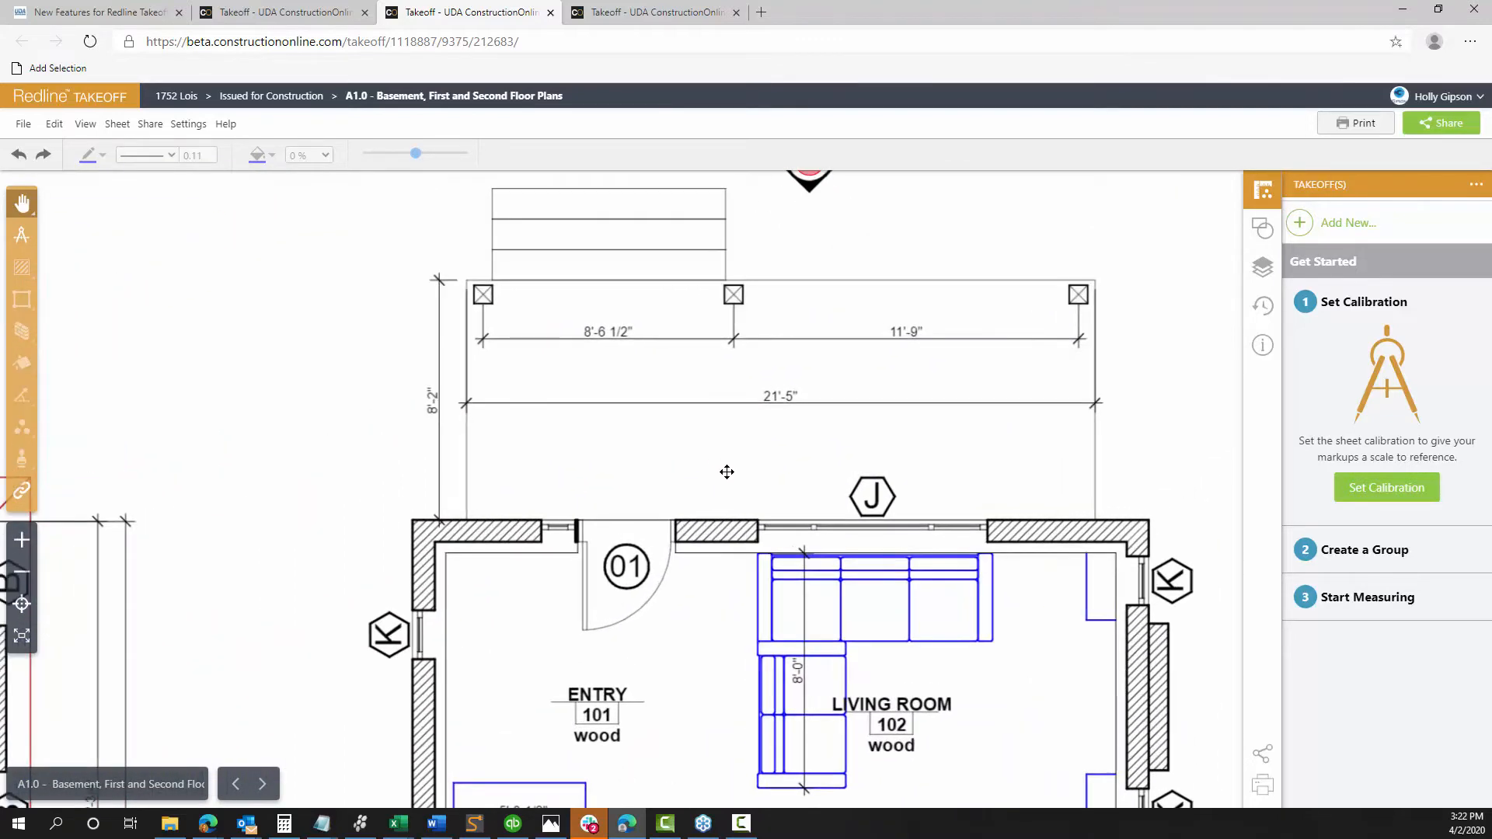
drag(753, 453, 703, 474)
Calibrate the sheet by tracing the 21'-5" dimension as 21 ft 5 in
click(1384, 489)
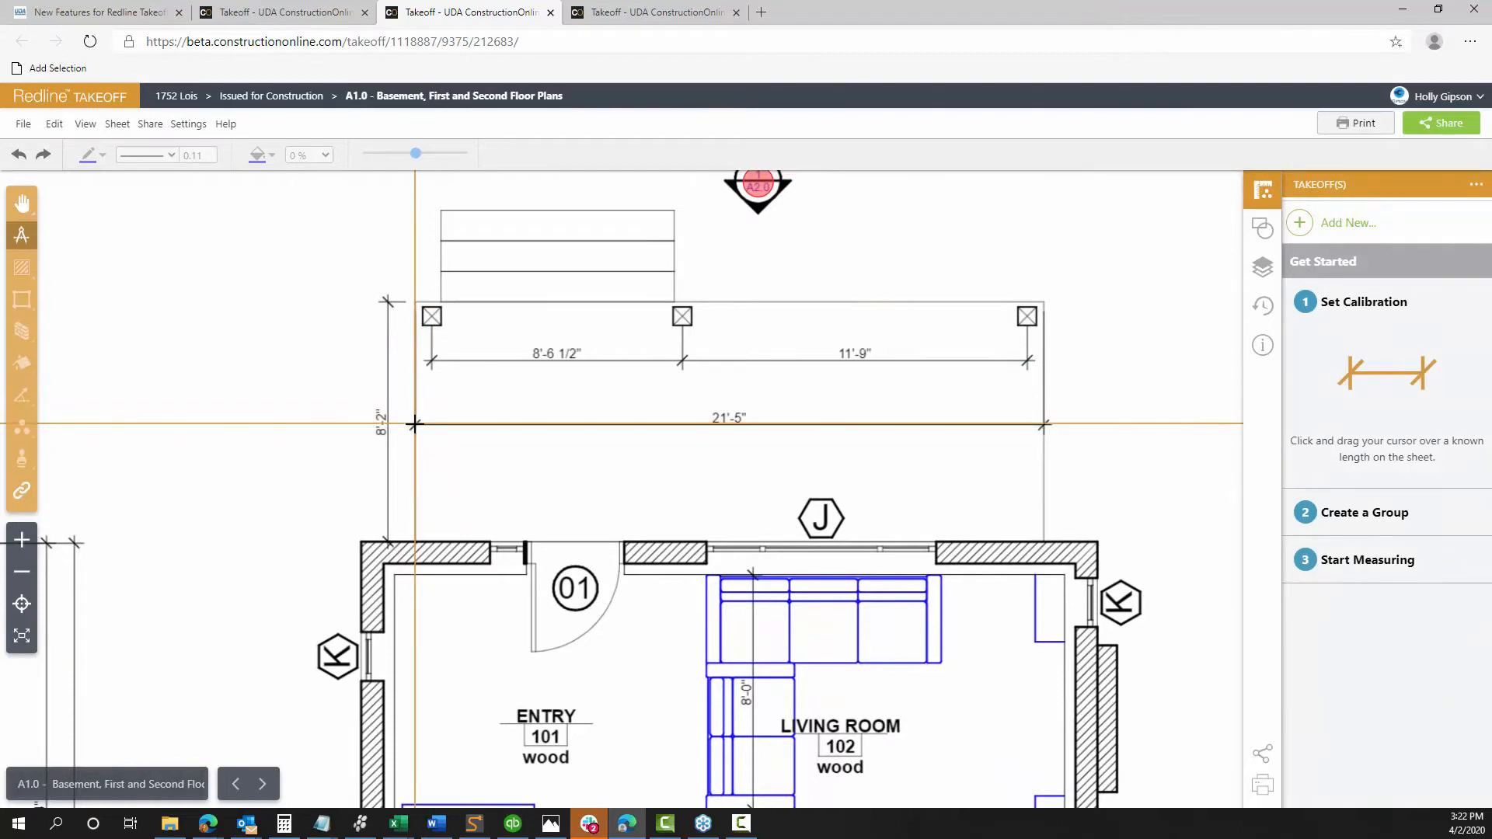
drag(414, 424, 1044, 423)
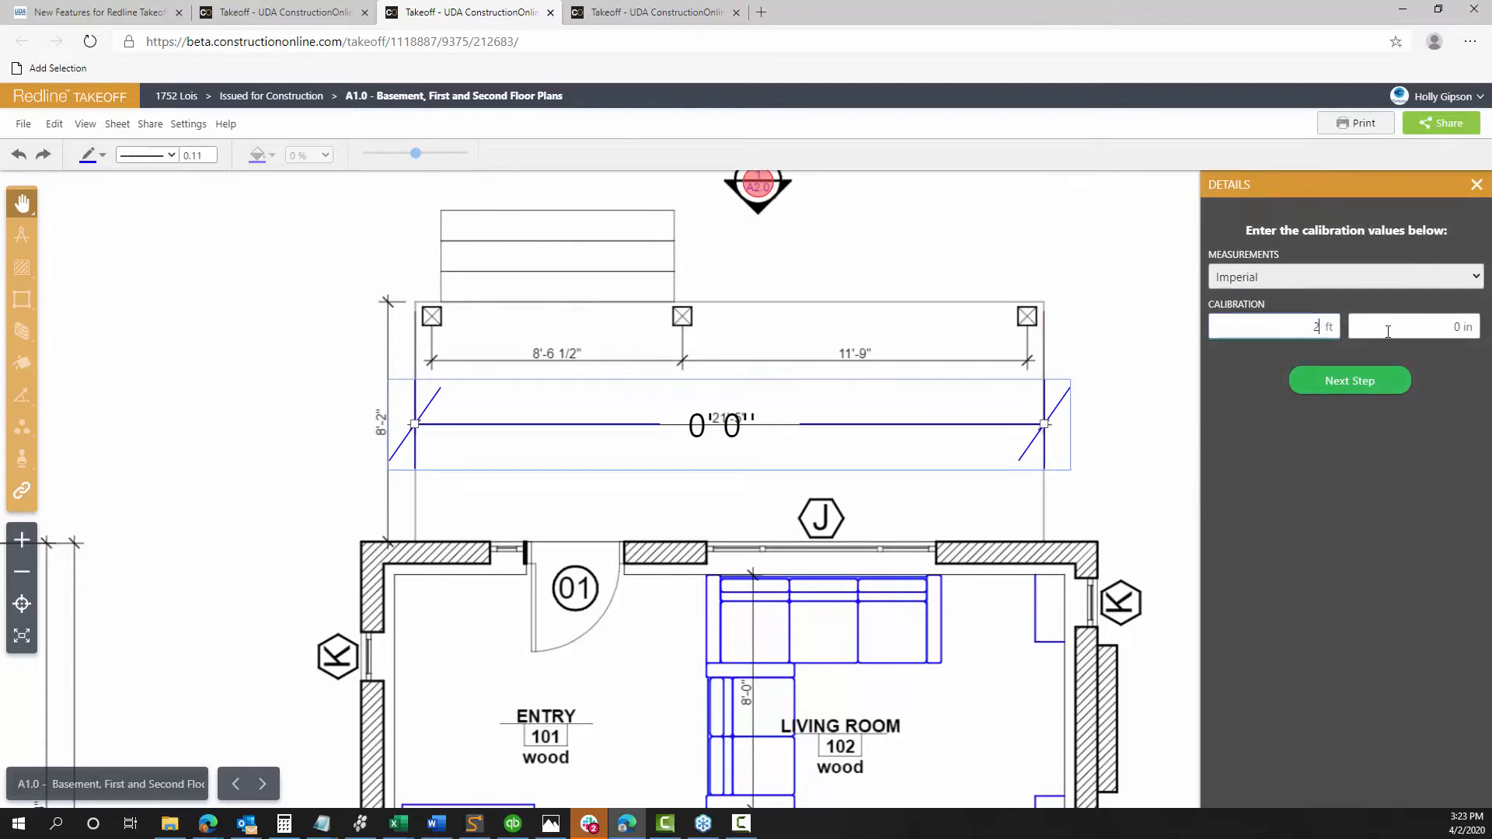
key(Tab)
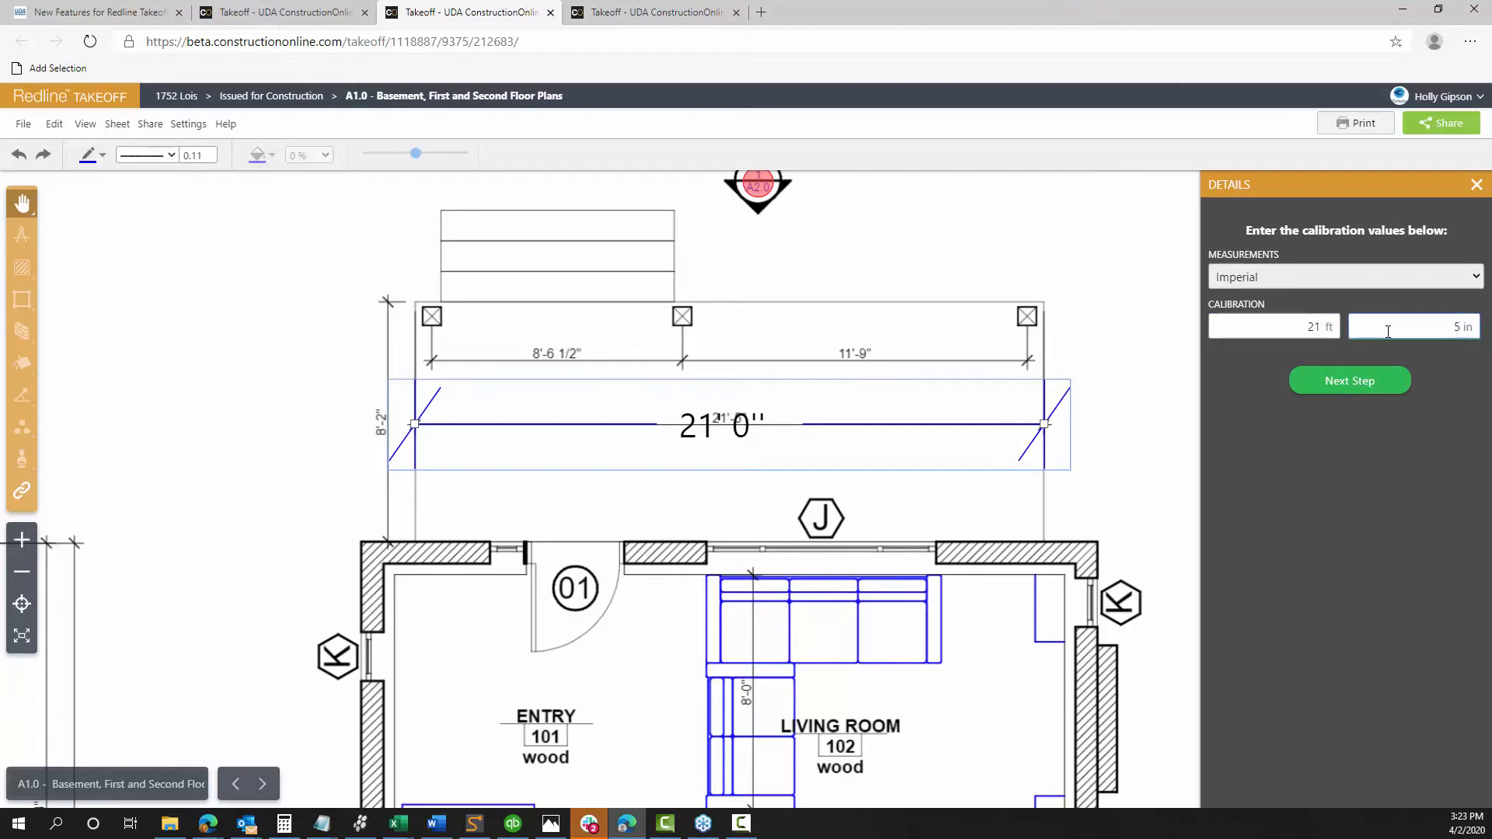
click(1361, 383)
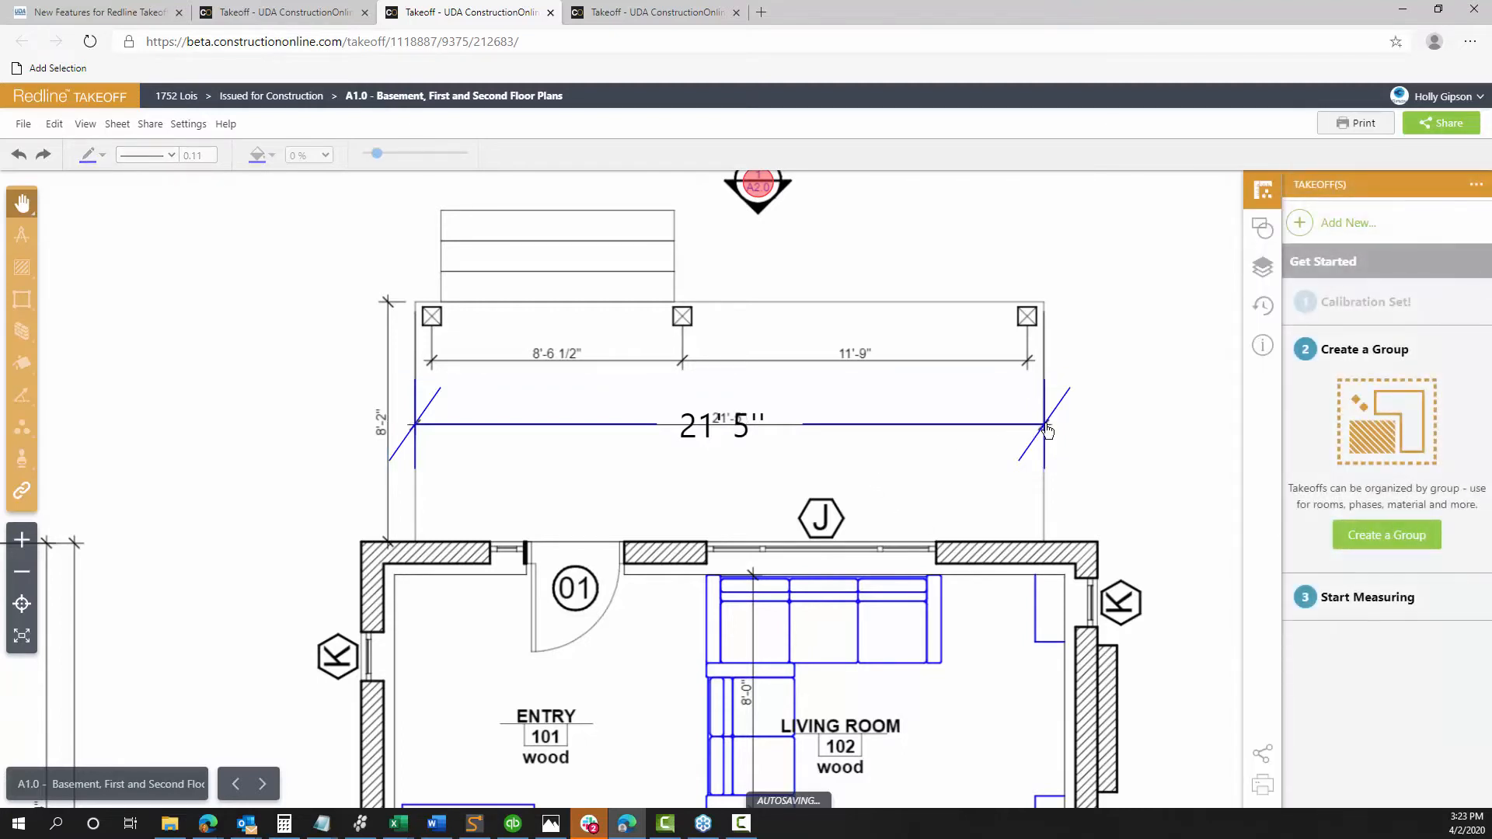
scroll(781, 470, down, 1)
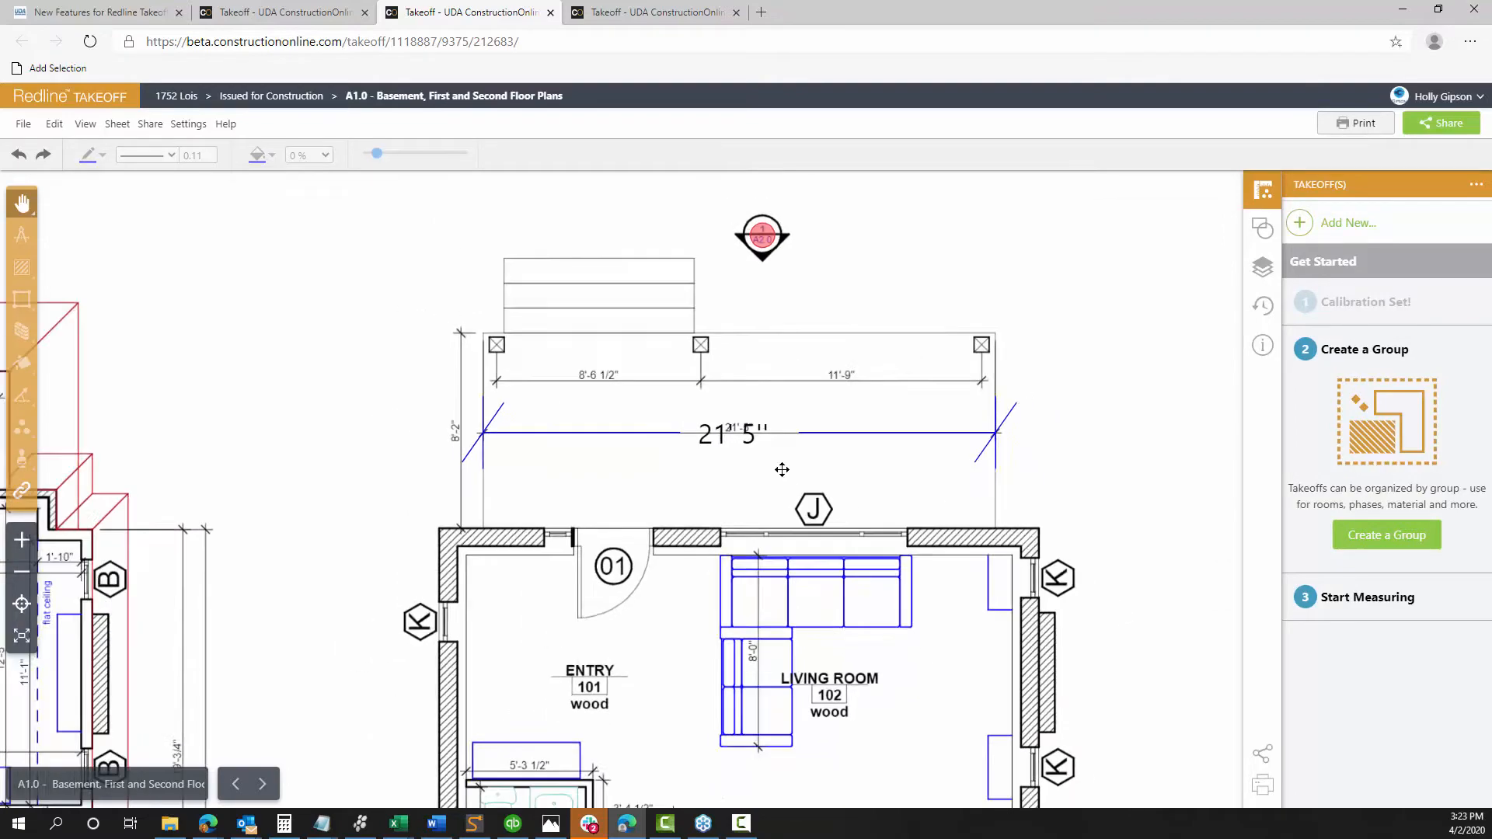
scroll(781, 470, down, 3)
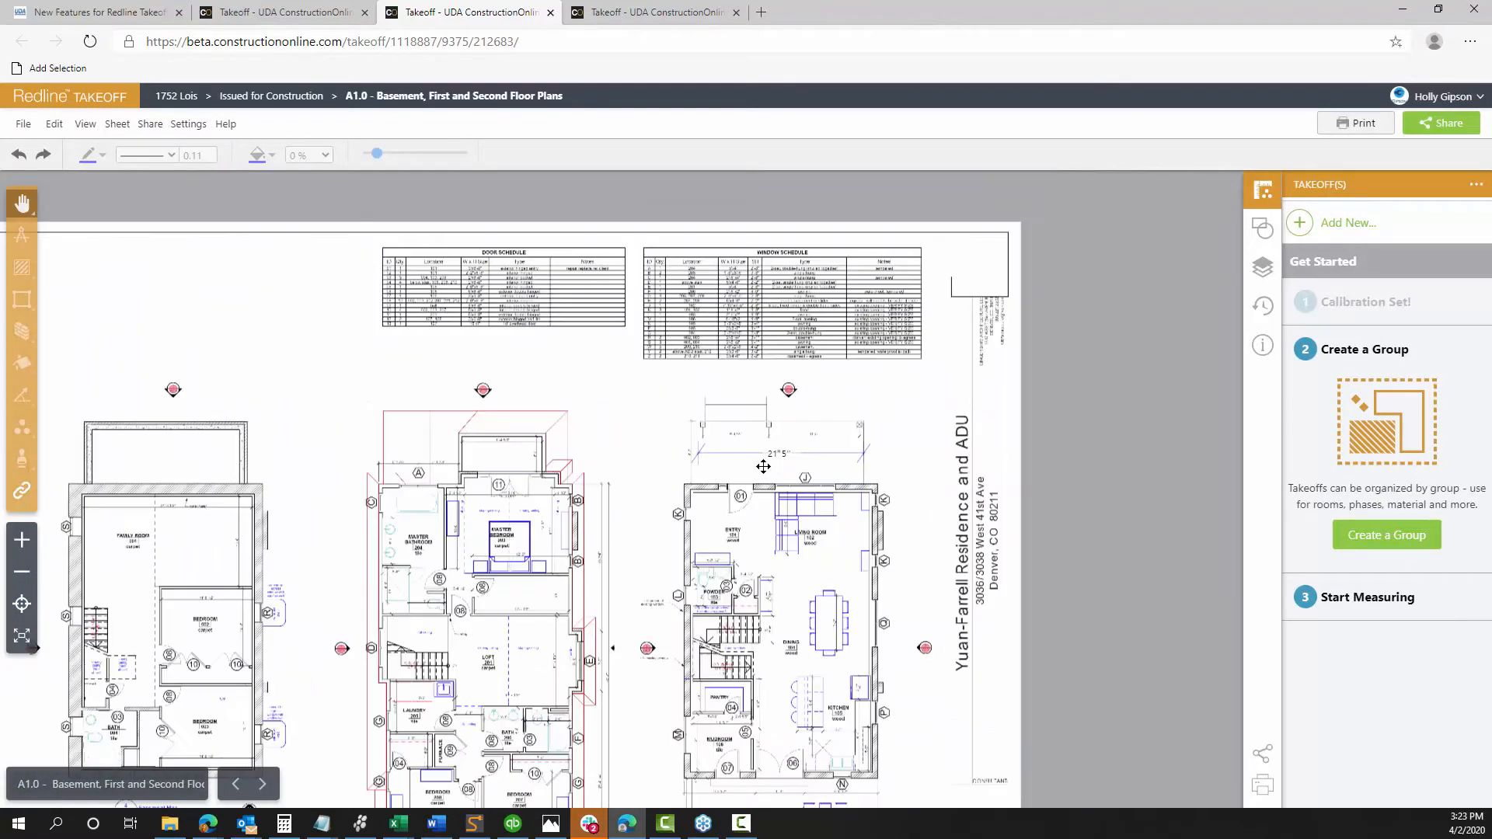
Create a new takeoff group named 'Drywall' for sheet A1.0
drag(634, 417, 752, 319)
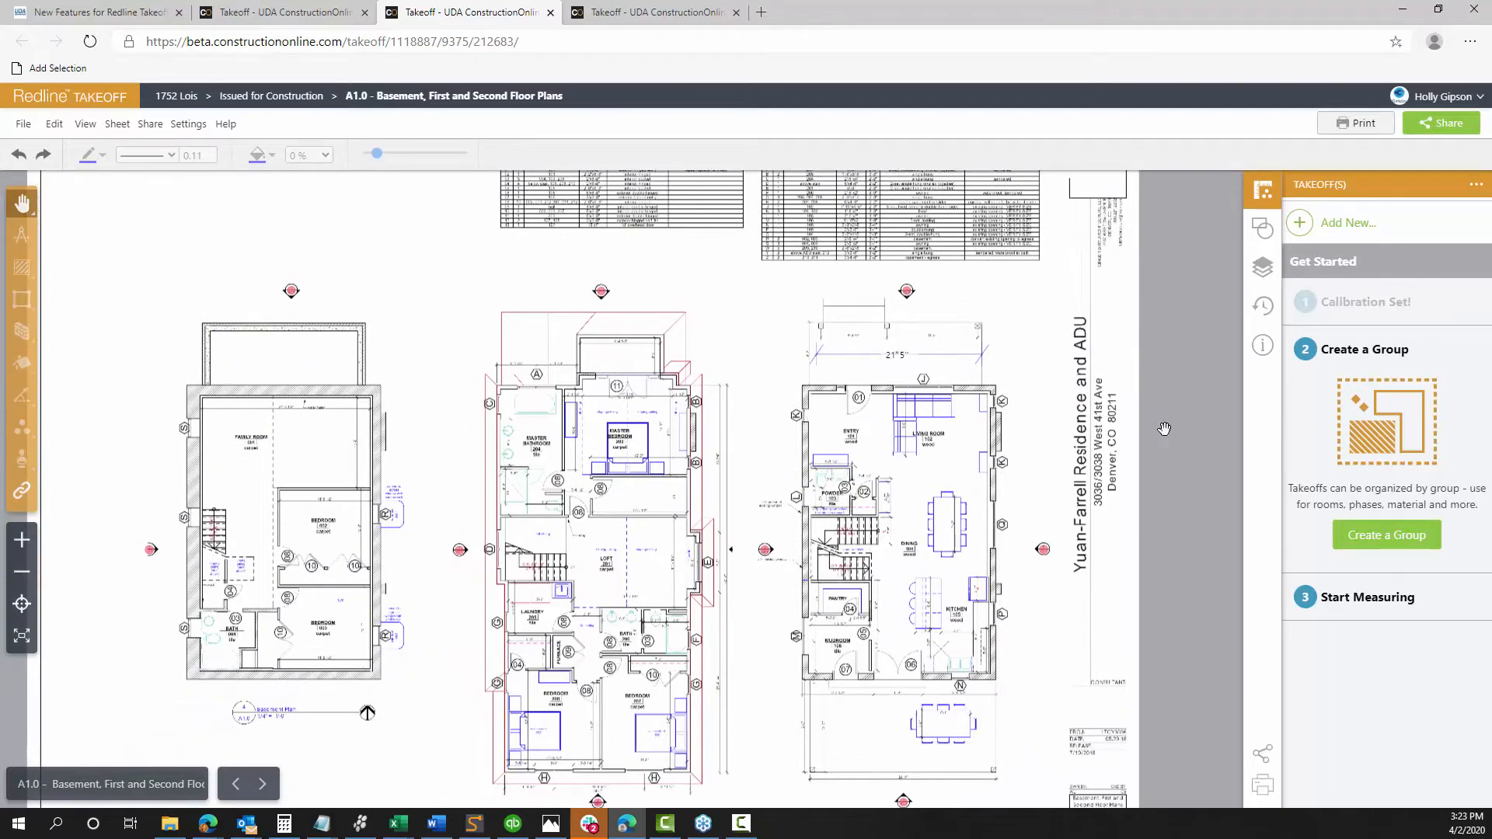
click(1373, 535)
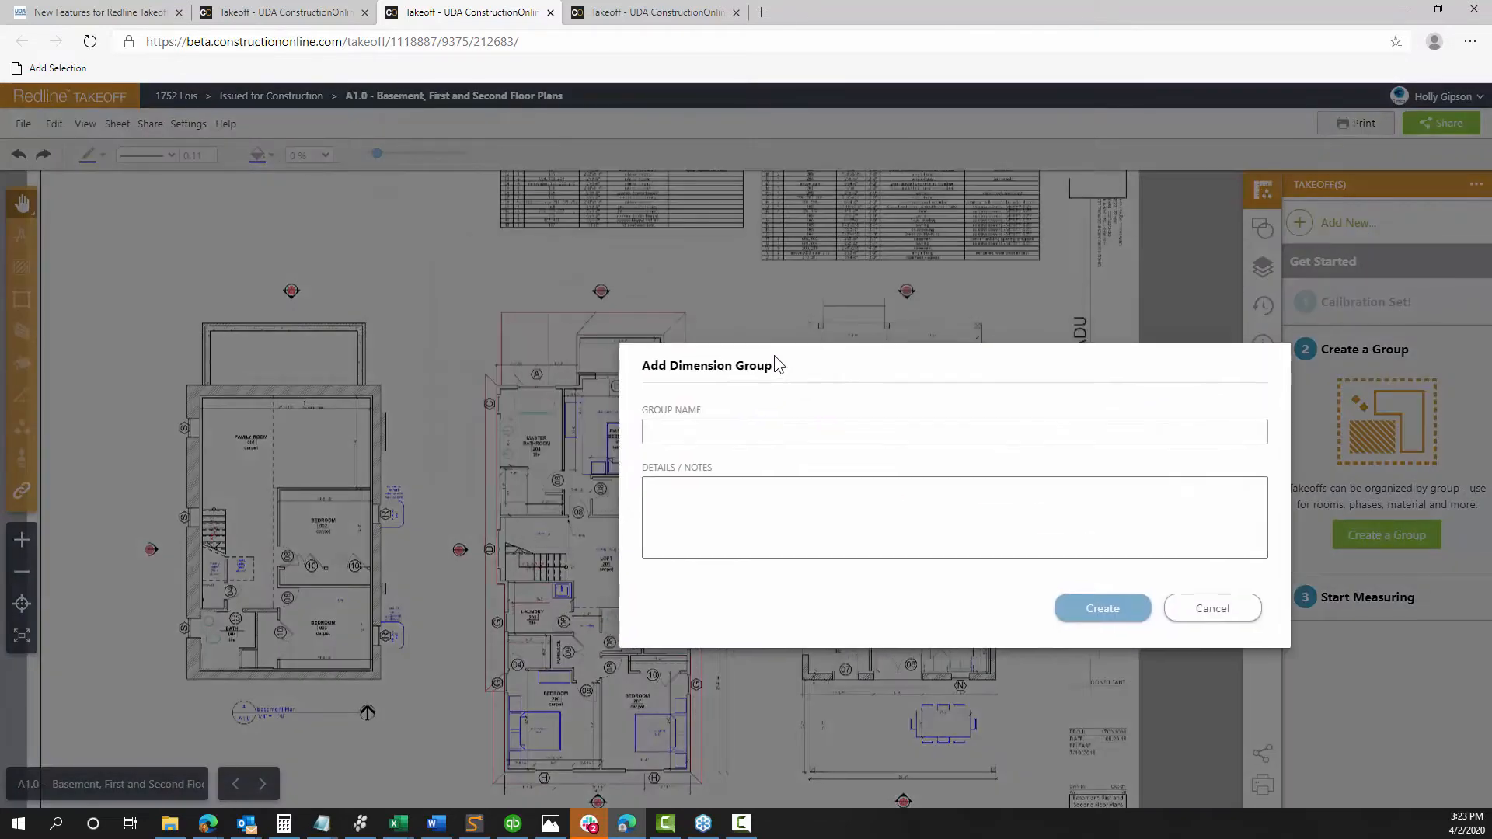
drag(774, 356, 744, 412)
click(703, 481)
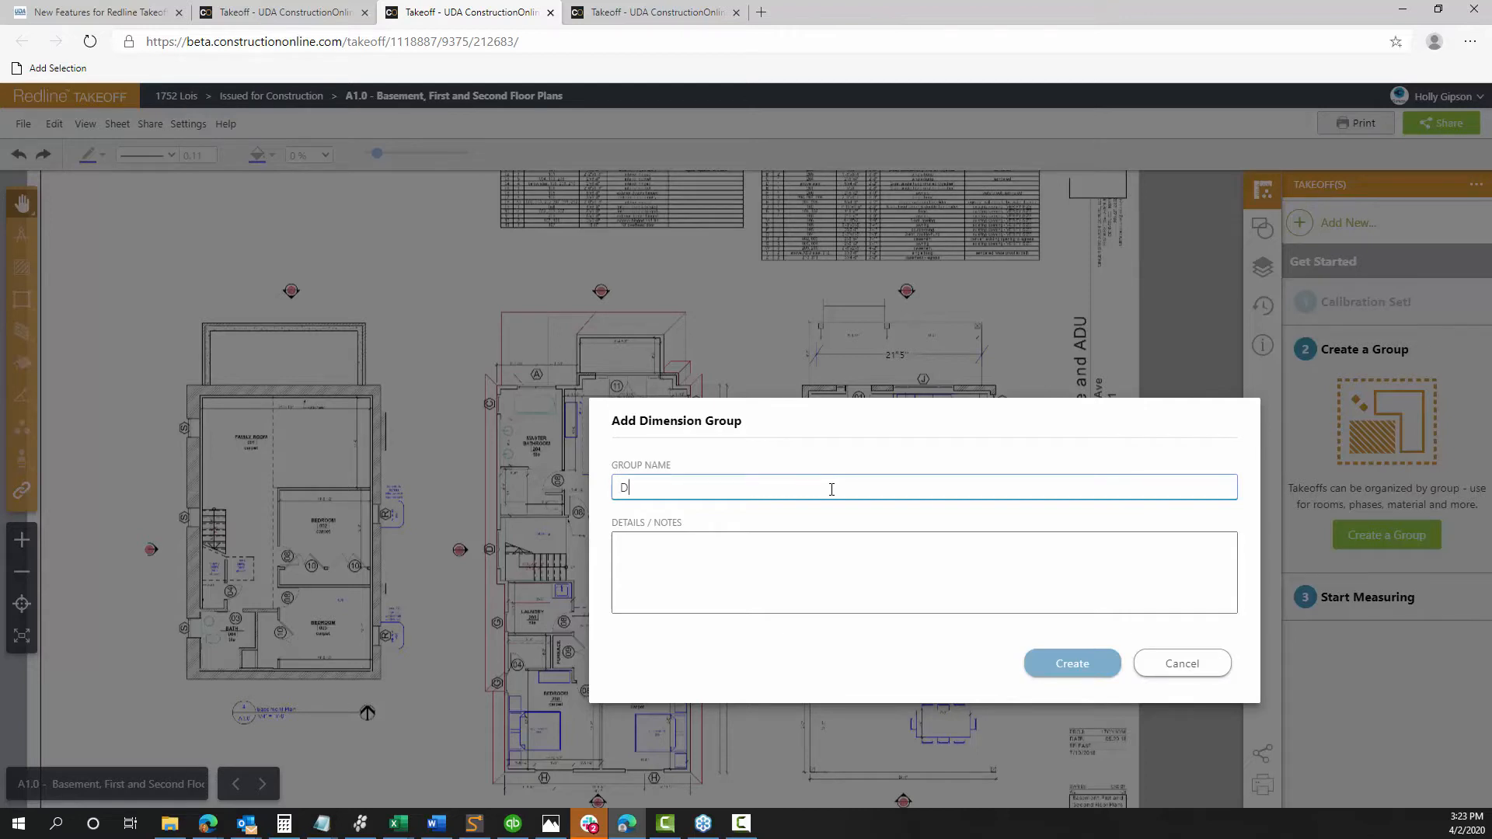
text(Drywall)
click(1077, 662)
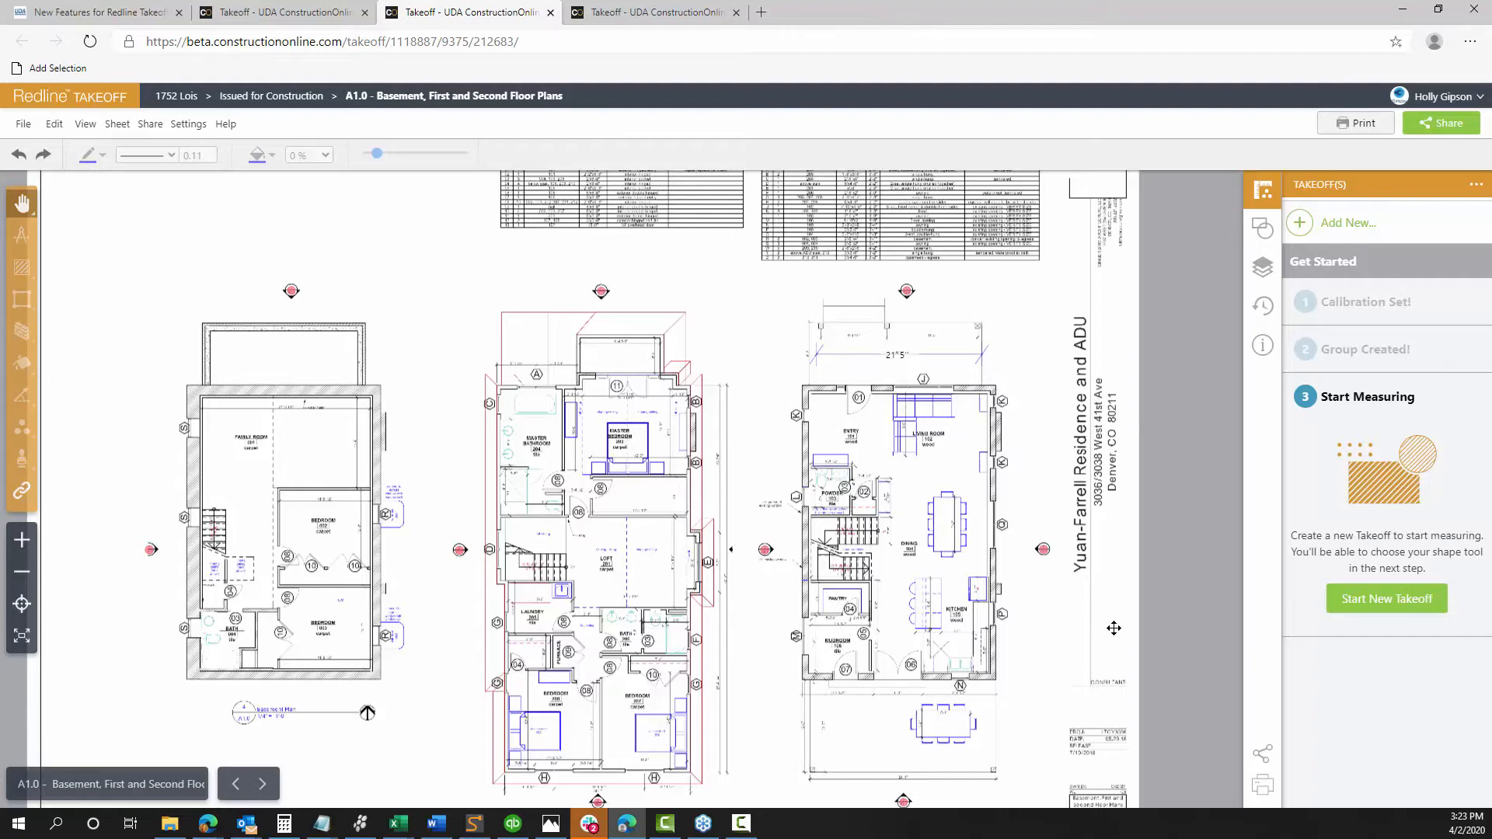
Start a new Wall Surface Area takeoff named 'First Floor Drywall'
click(1385, 603)
click(545, 282)
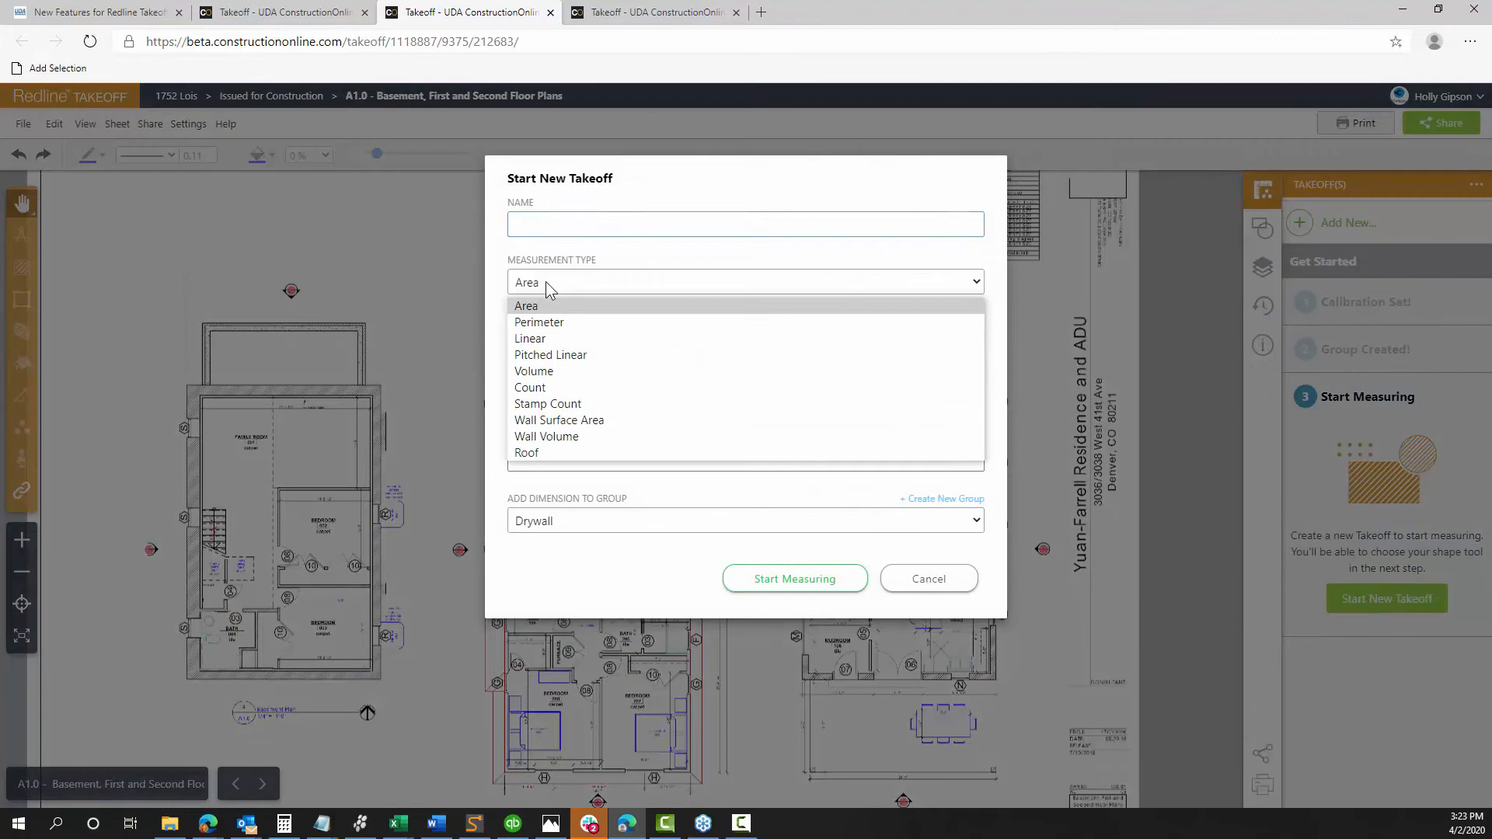
click(572, 420)
click(544, 226)
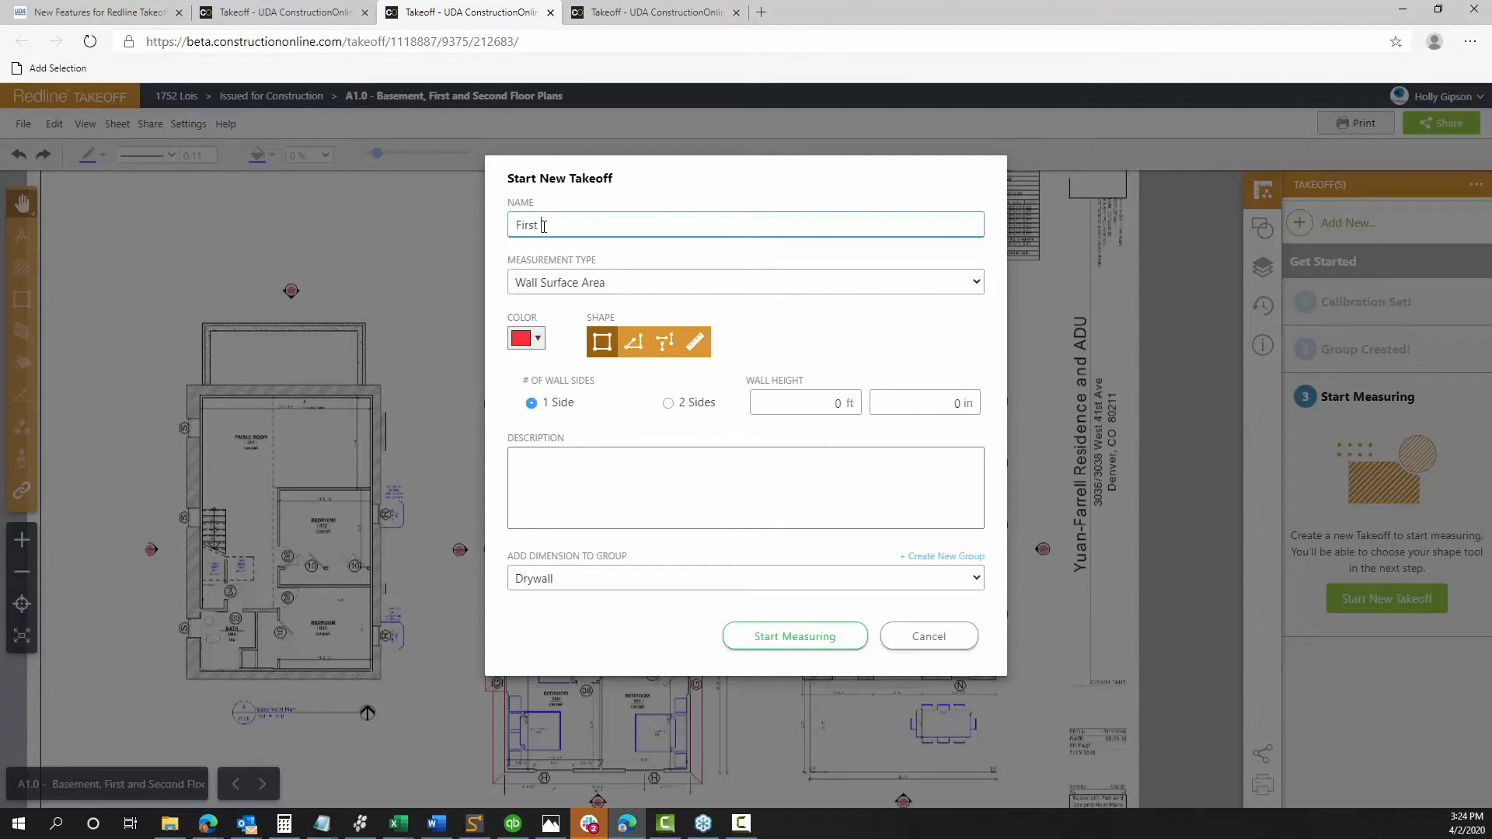
text(First Floor Drywall)
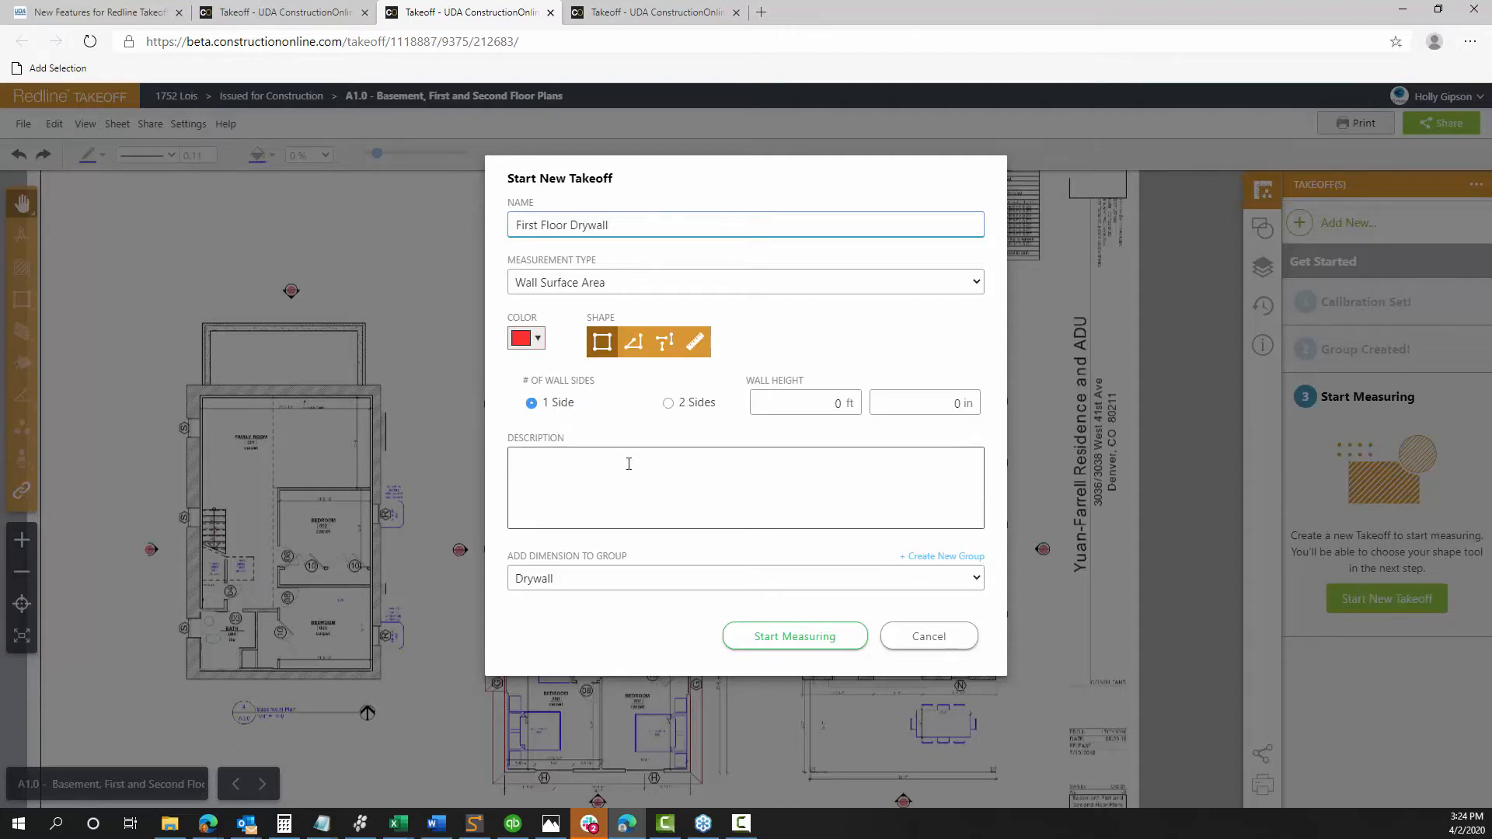
Set the wall height to 9 ft and begin measuring
click(782, 413)
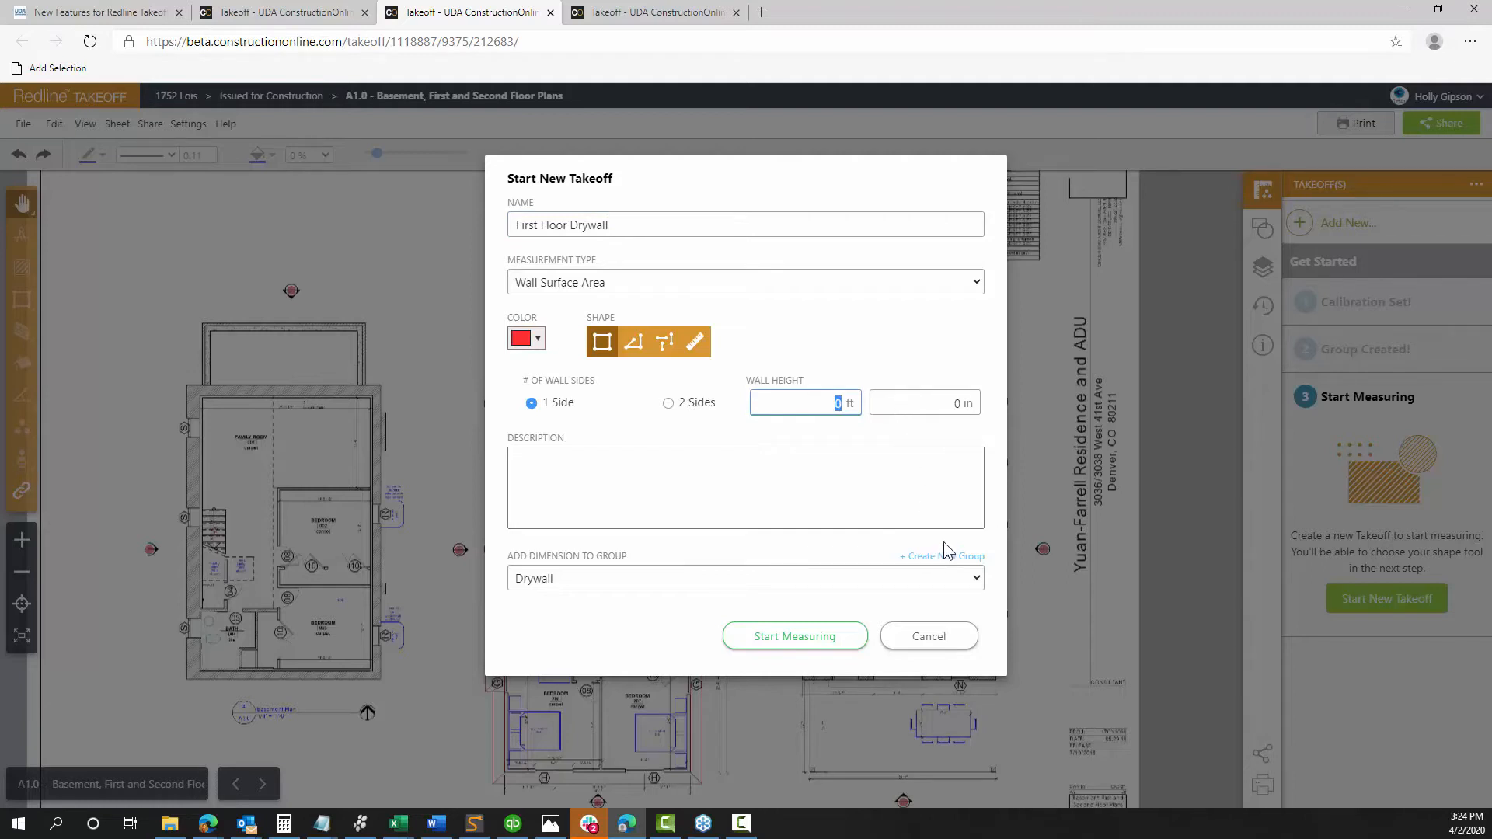
text(9)
click(831, 483)
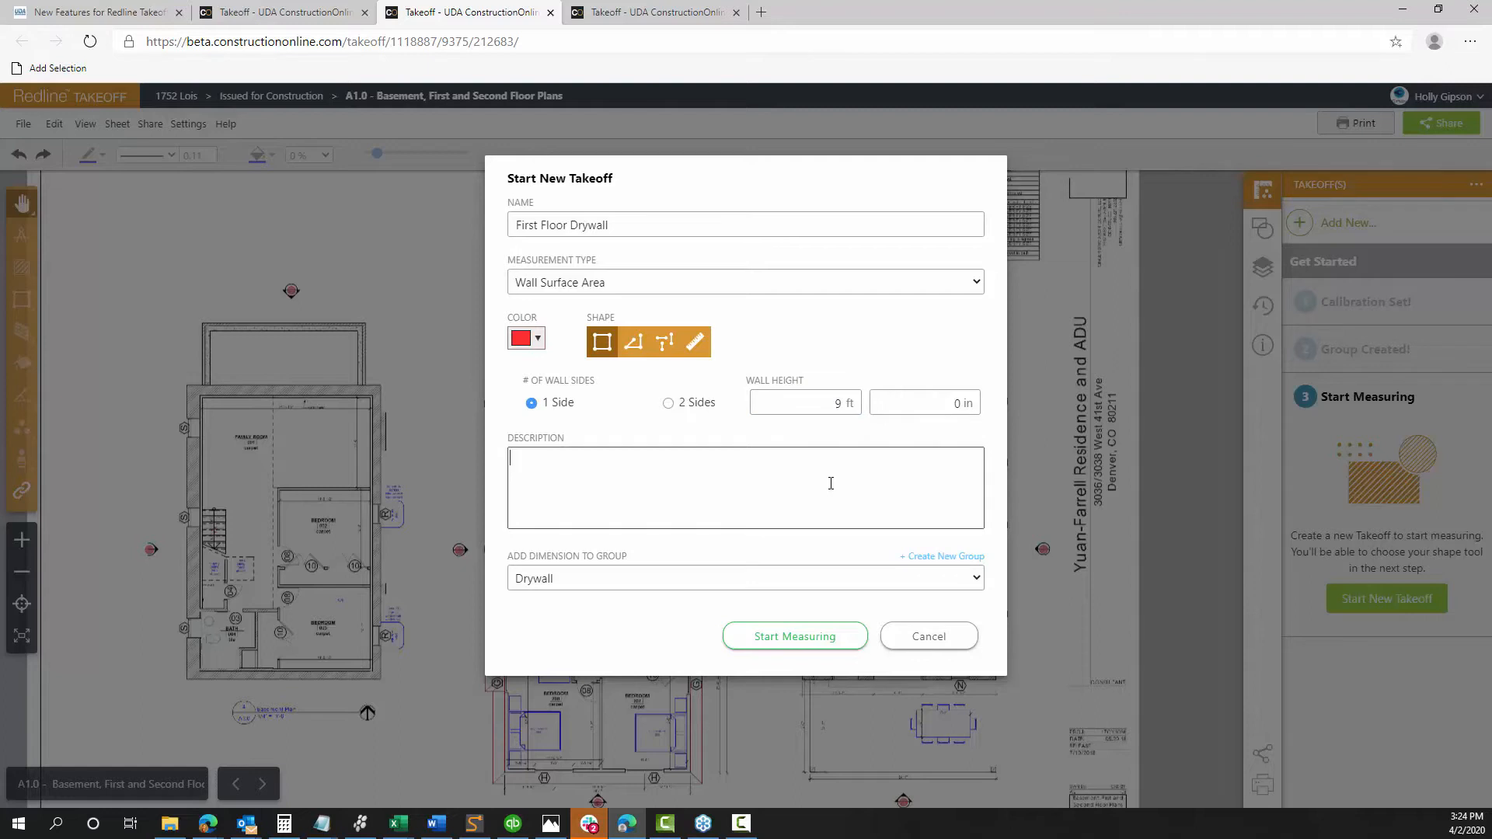
click(787, 639)
Trace a 1073.93 ft² rectangular wall area around the first-floor plan
scroll(808, 446, up, 3)
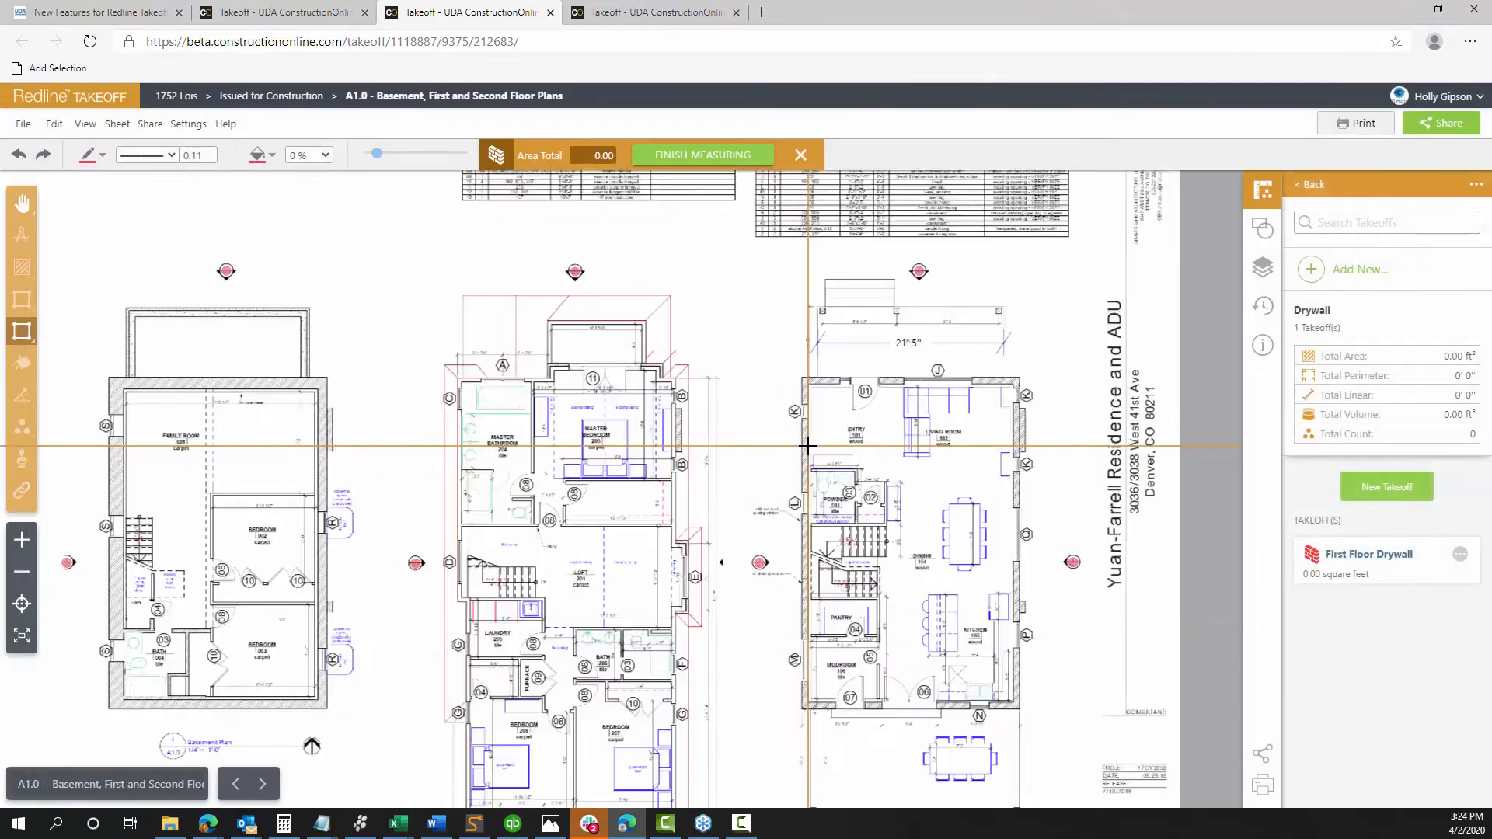
scroll(808, 445, up, 2)
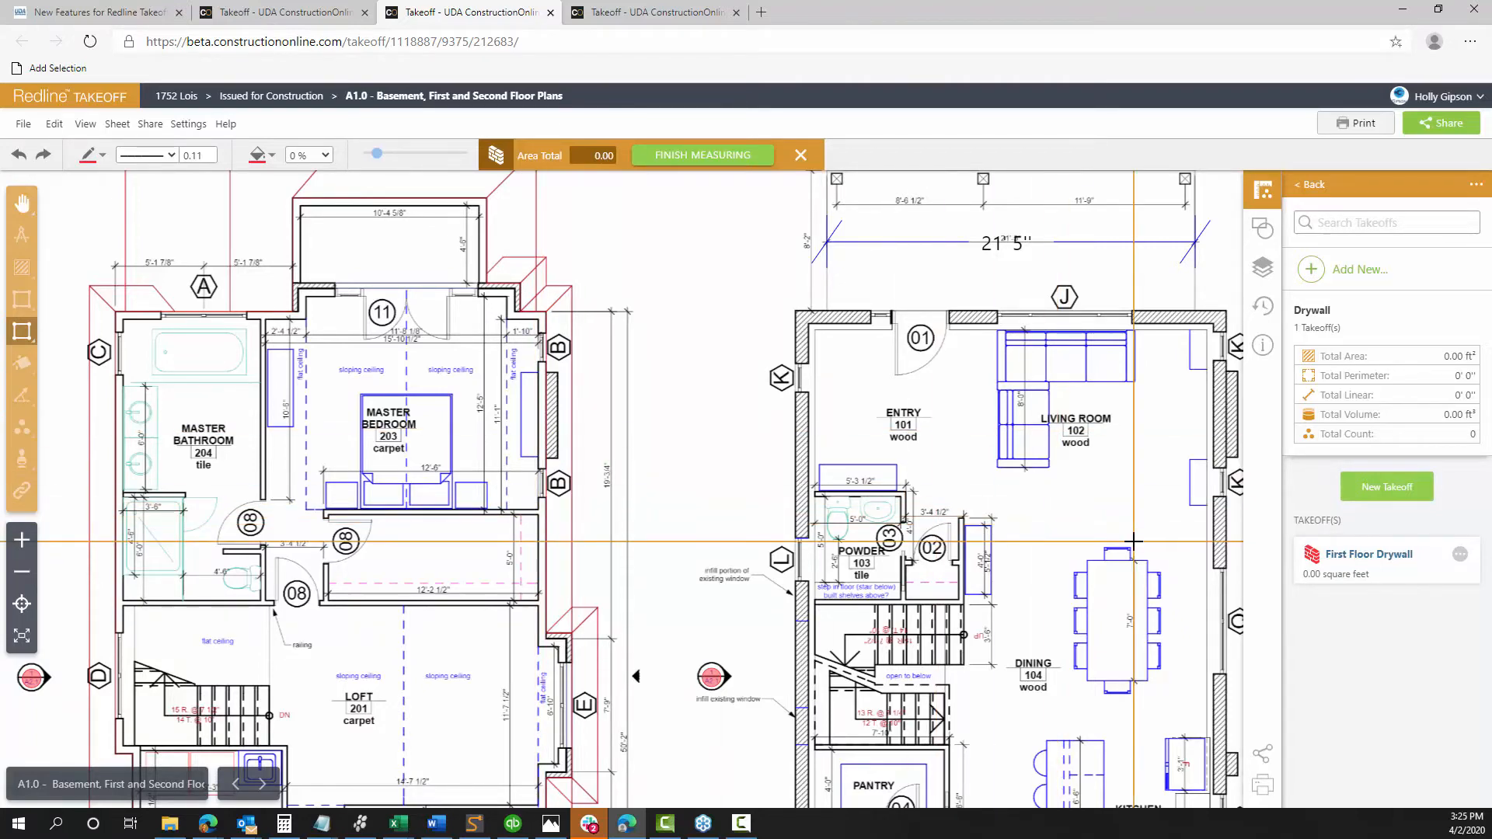
scroll(1052, 516, down, 2)
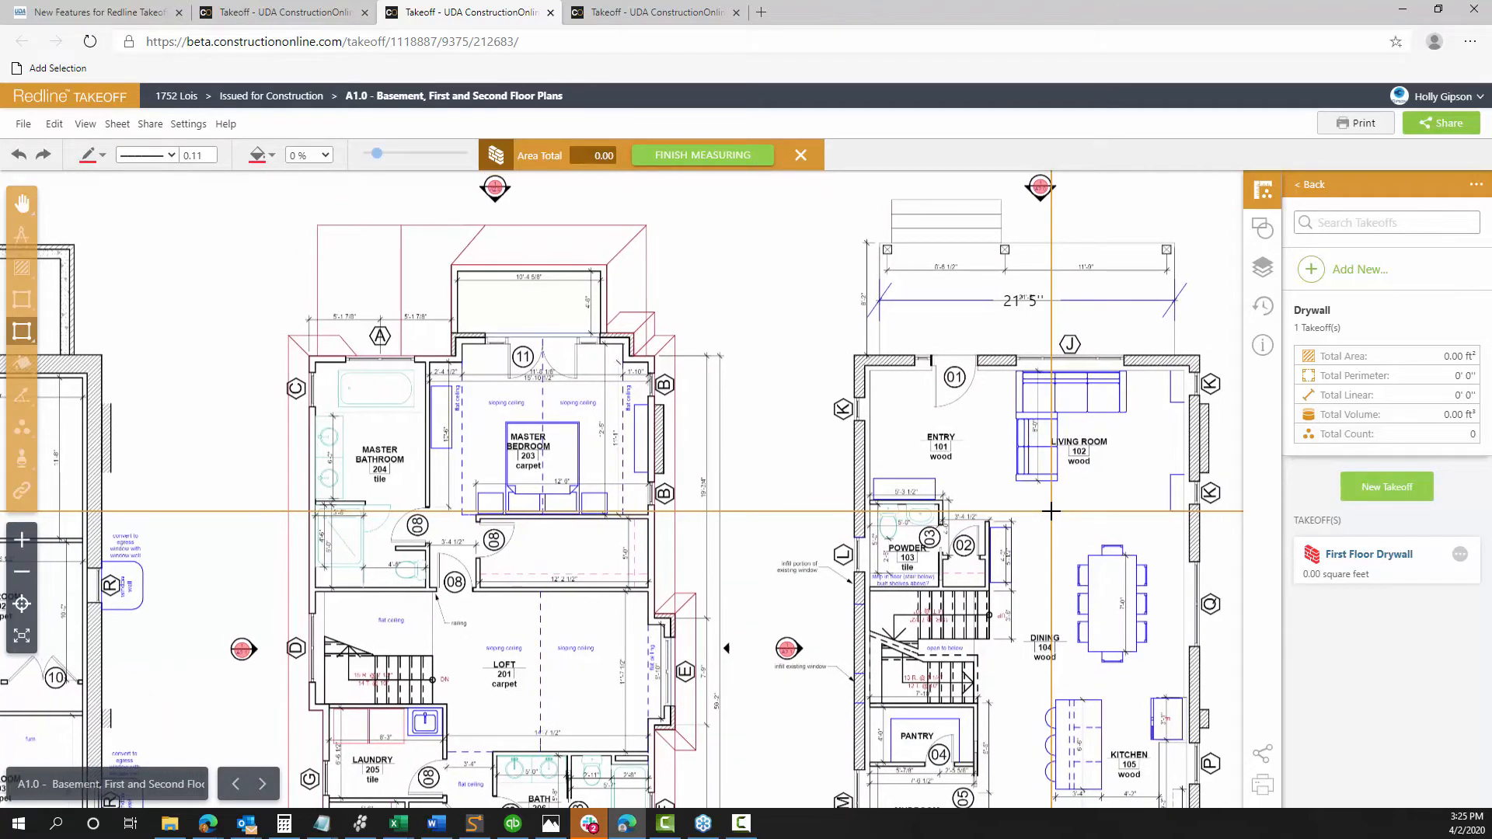
key(Right)
key(Right)
key(Right)
key(Right)
key(Right)
key(Right)
key(Right)
key(Right)
key(Right)
key(Right)
key(Right)
key(Right)
key(Right)
key(Right)
key(Right)
key(Right)
key(Right)
key(Right)
key(Right)
key(Right)
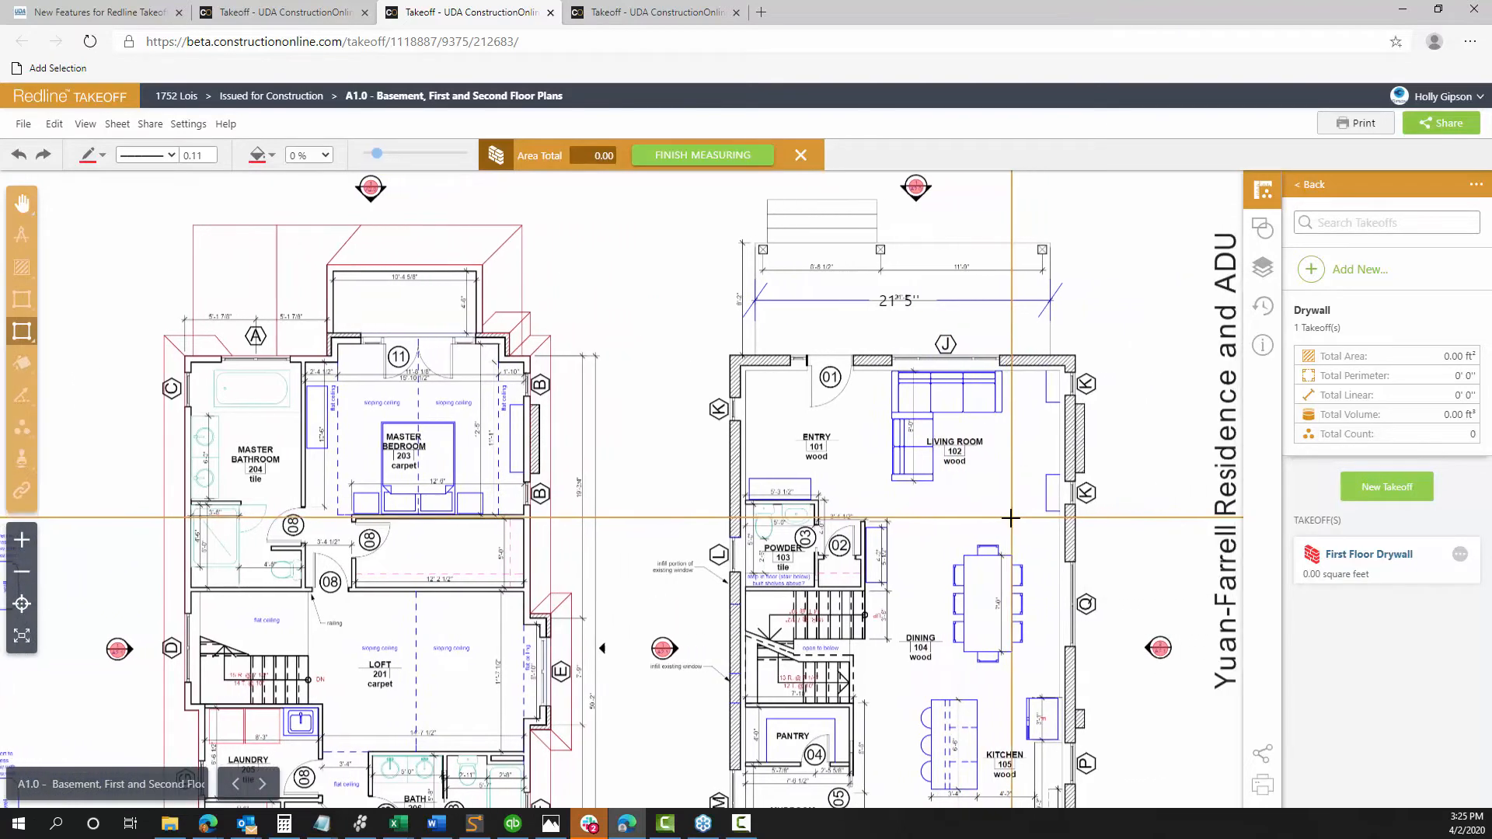
scroll(1010, 518, down, 2)
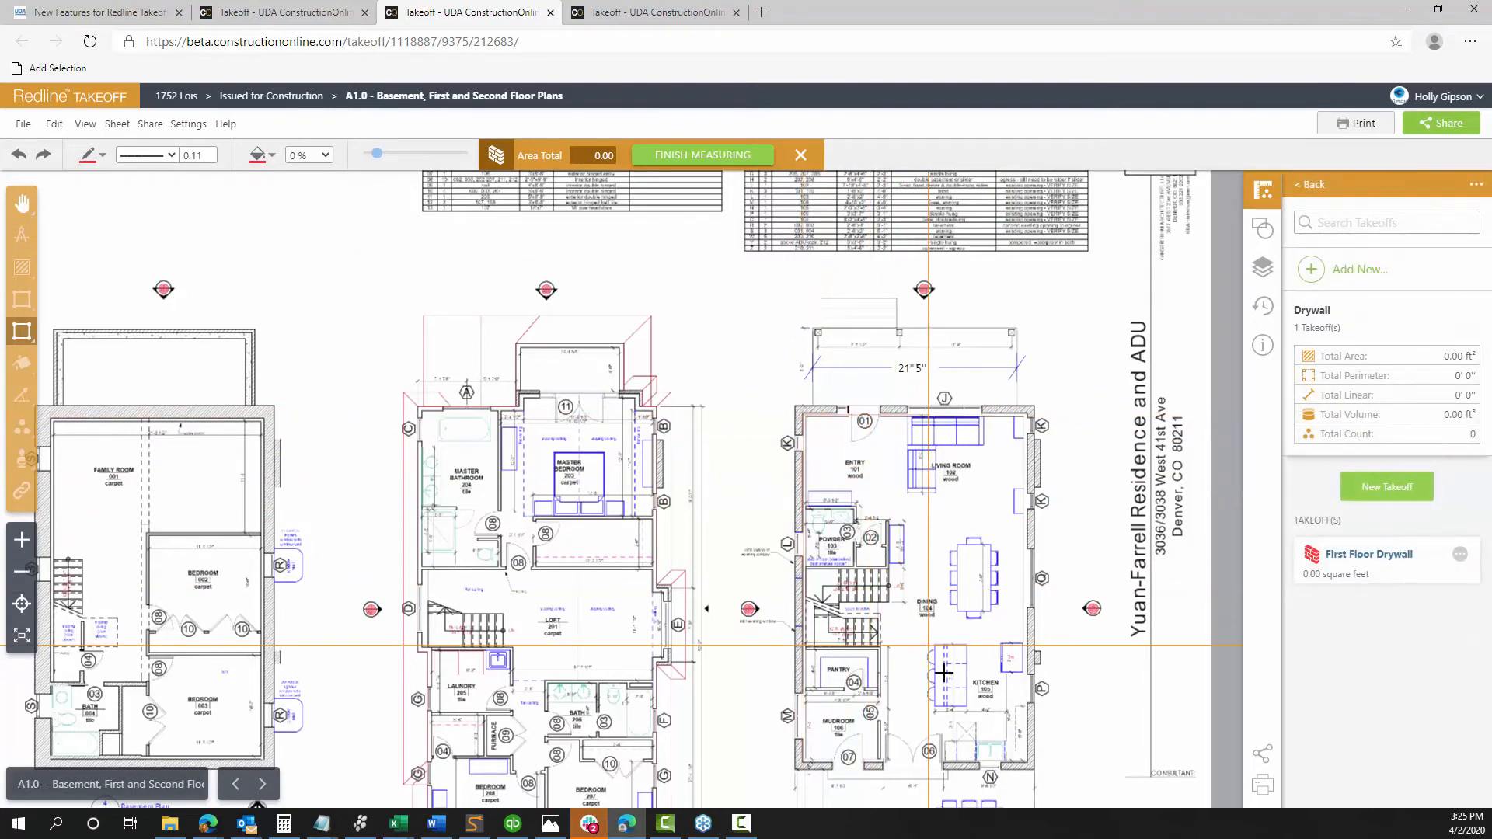
click(1025, 763)
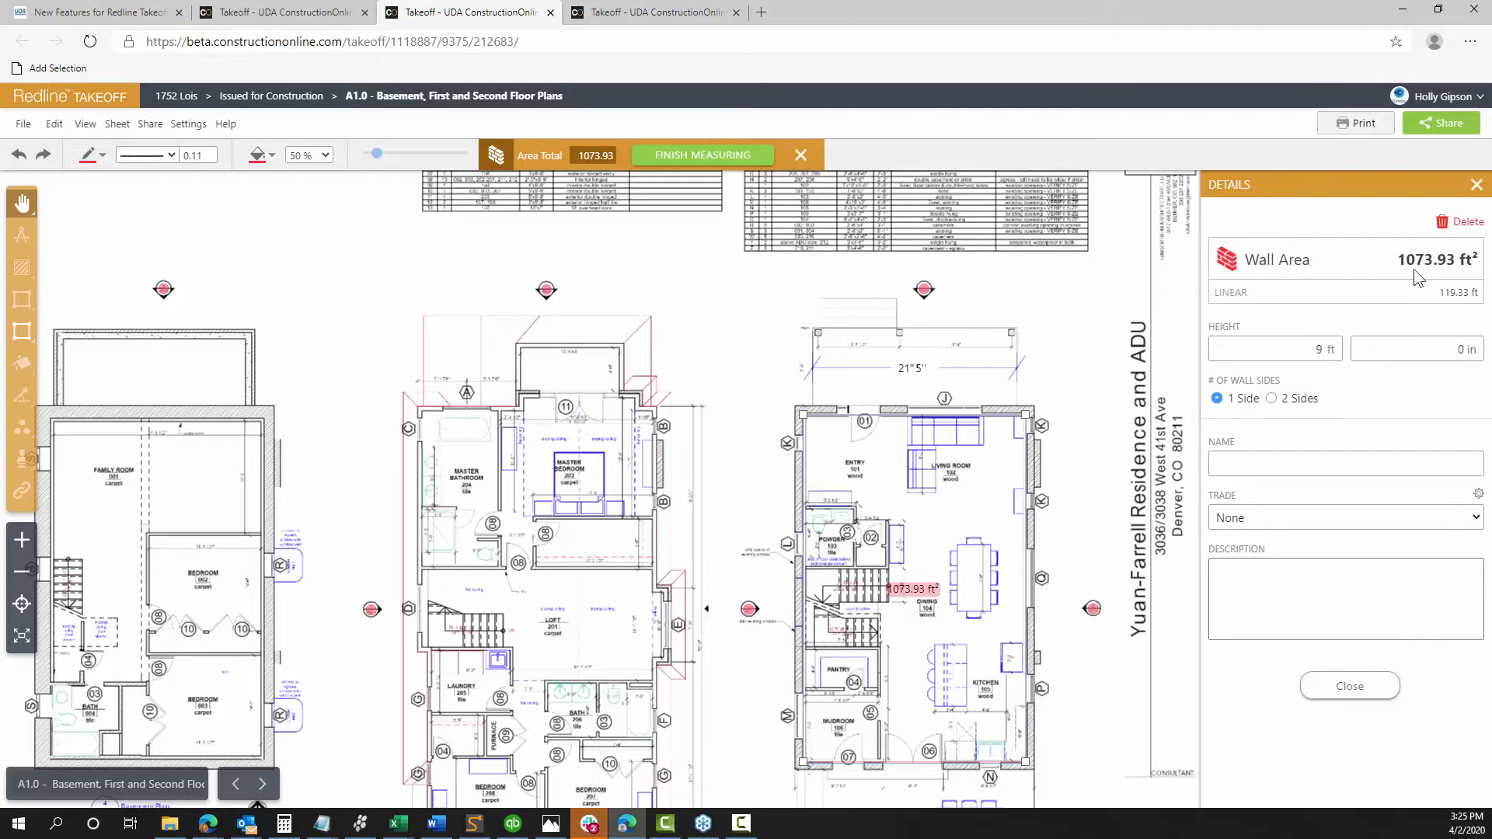
Keep the wall area counted as 1 Side after trying 2 Sides, and close its details
click(1294, 404)
click(1217, 399)
click(1340, 696)
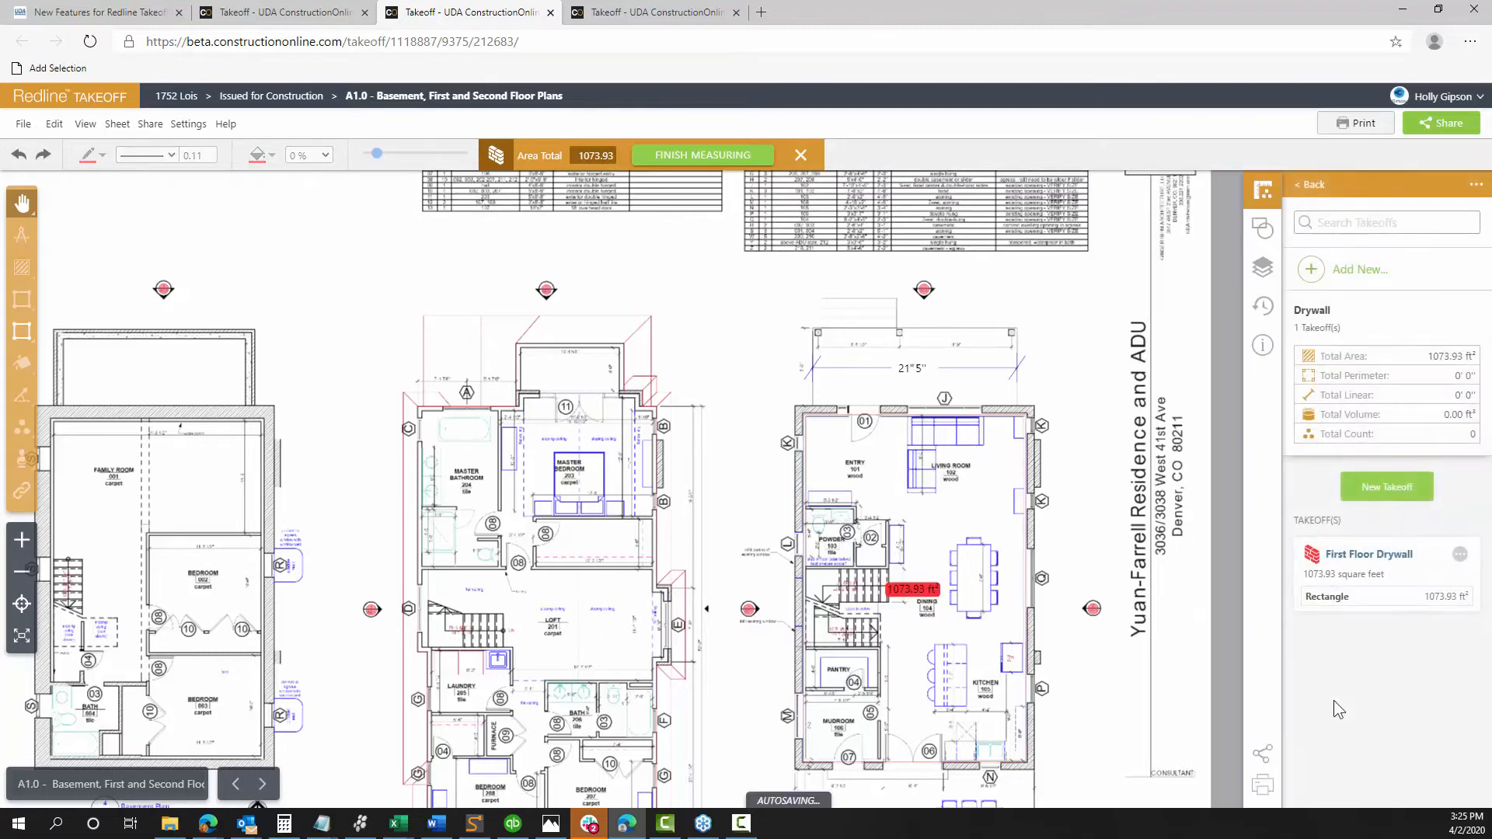
click(1328, 605)
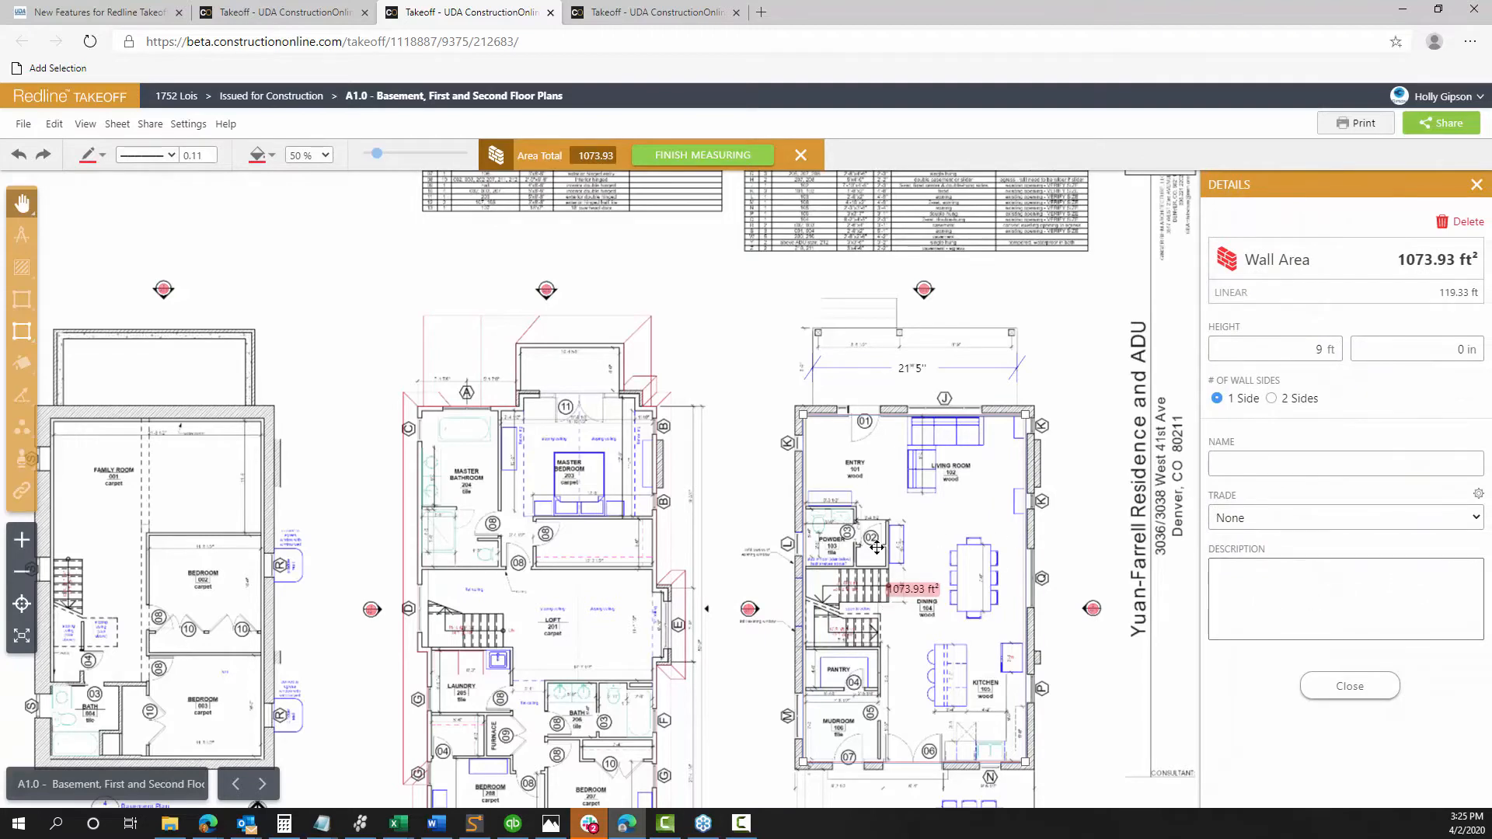
scroll(708, 540, up, 4)
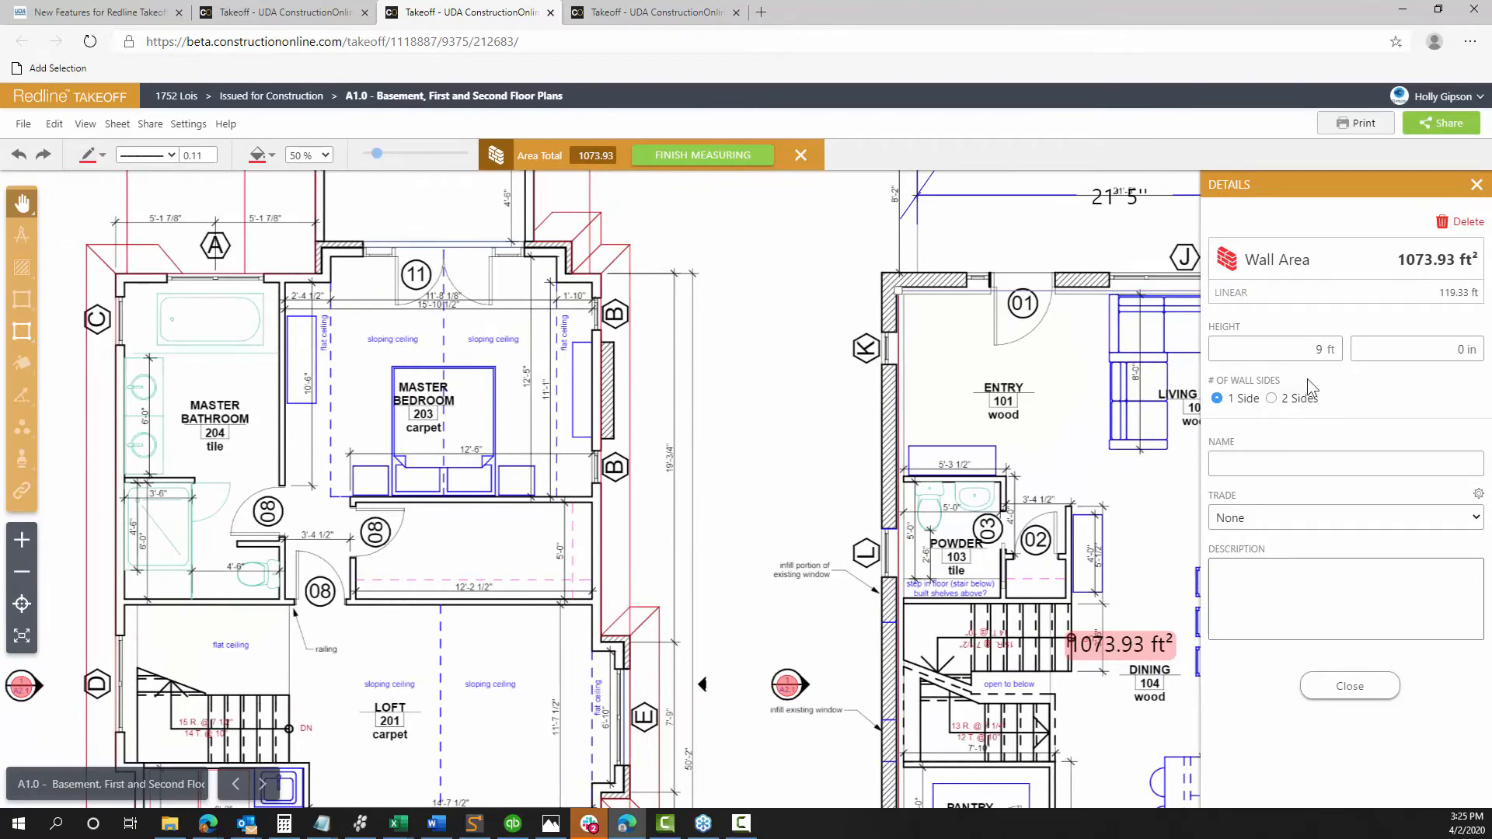
click(1353, 685)
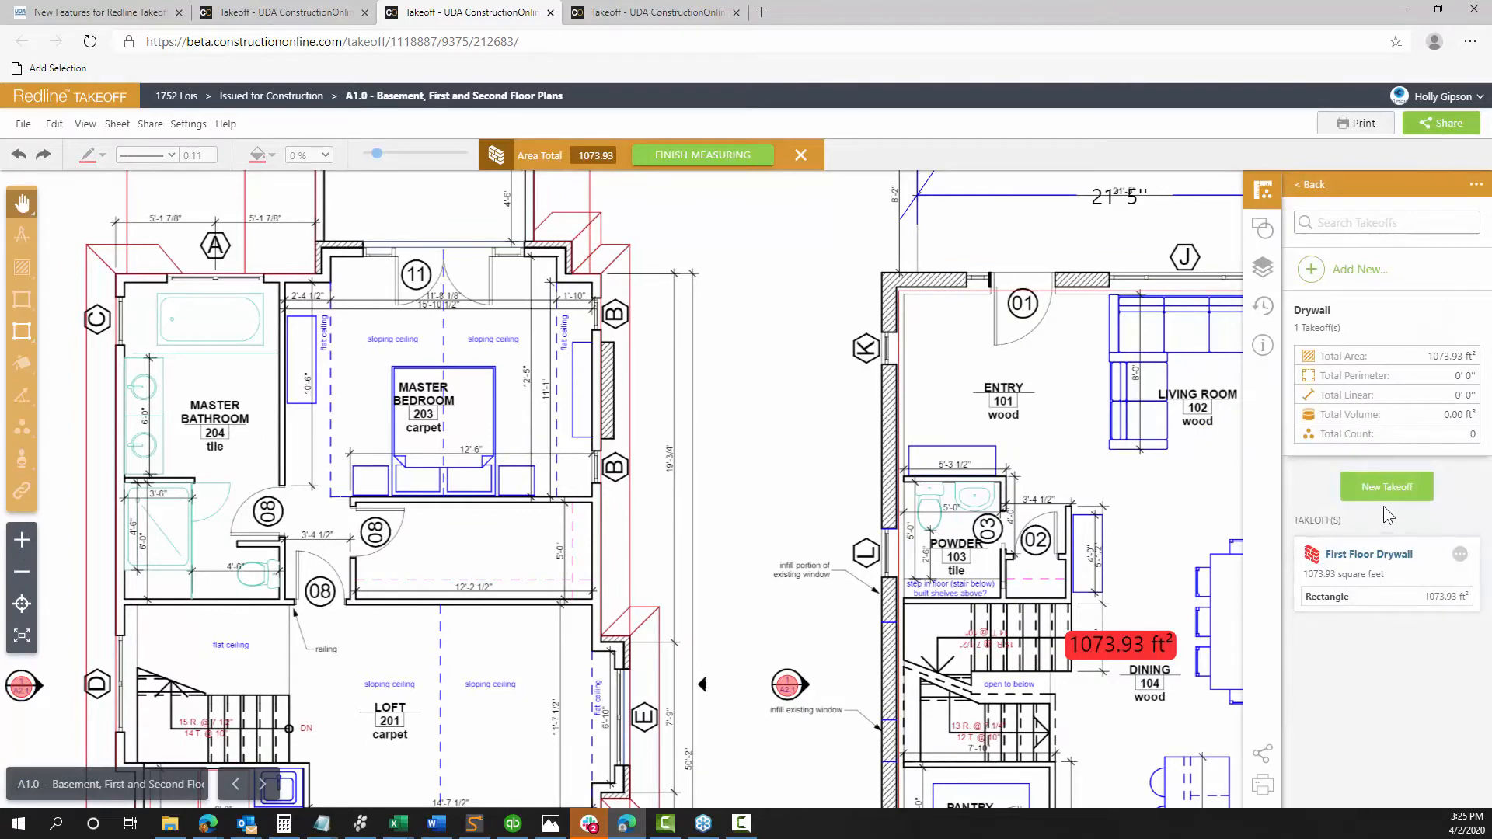
click(1459, 555)
Add a 282.64 ft² polygon wall area around the upstairs hall with line width 1
click(1372, 579)
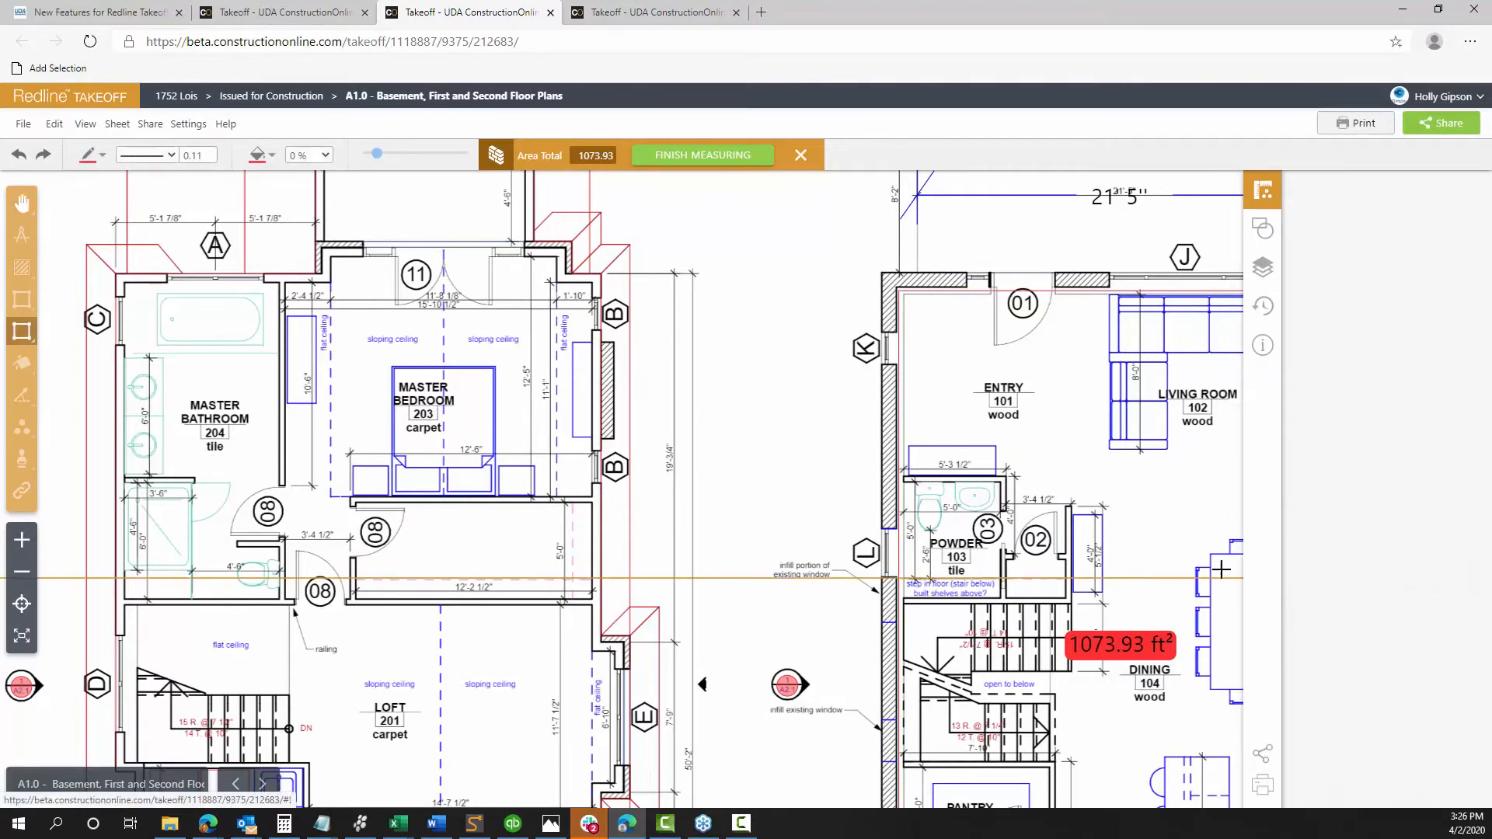
mouse_move(22, 332)
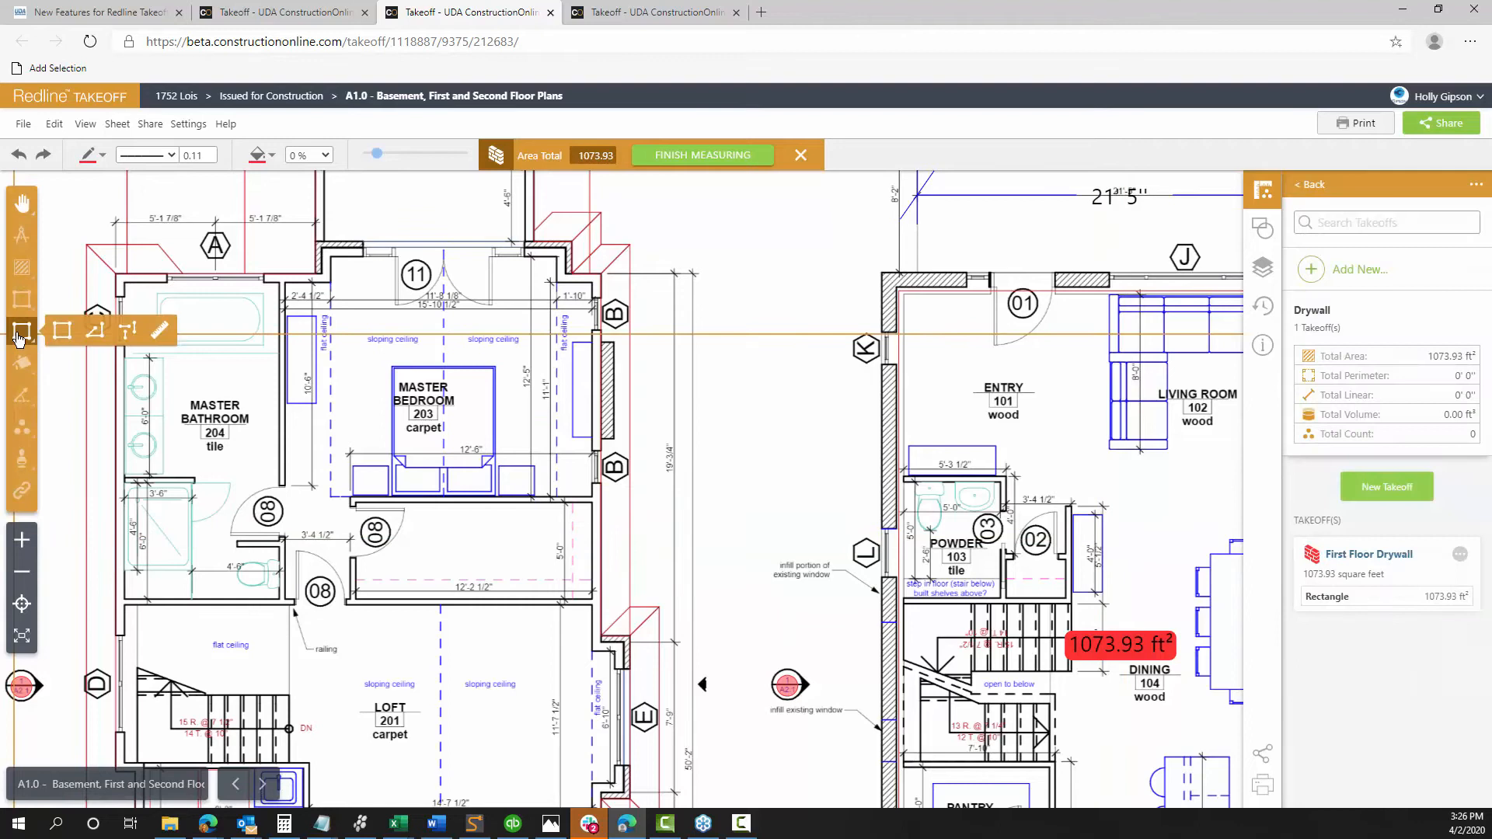
click(94, 337)
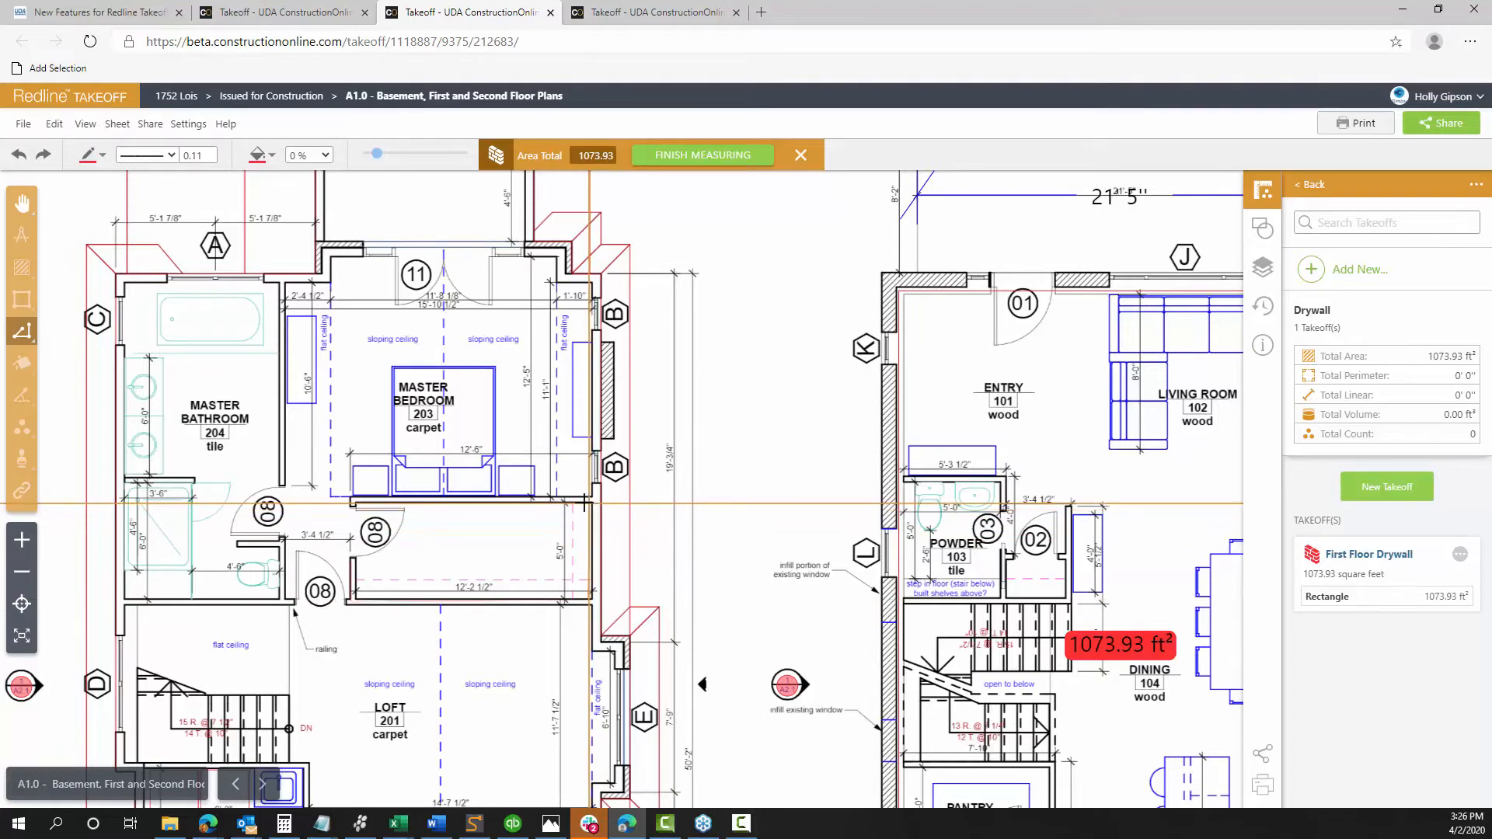
click(354, 505)
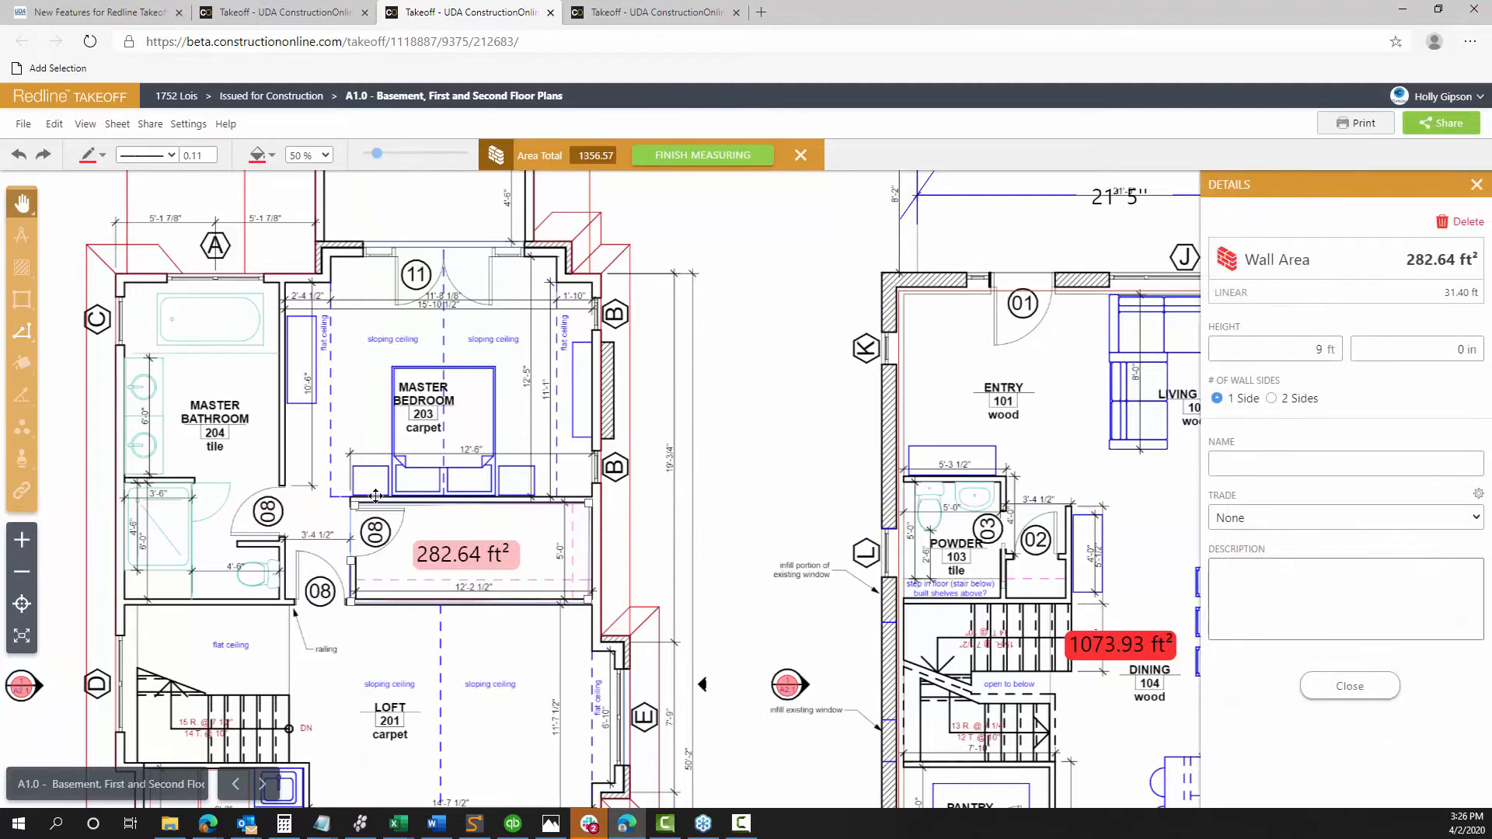
click(209, 154)
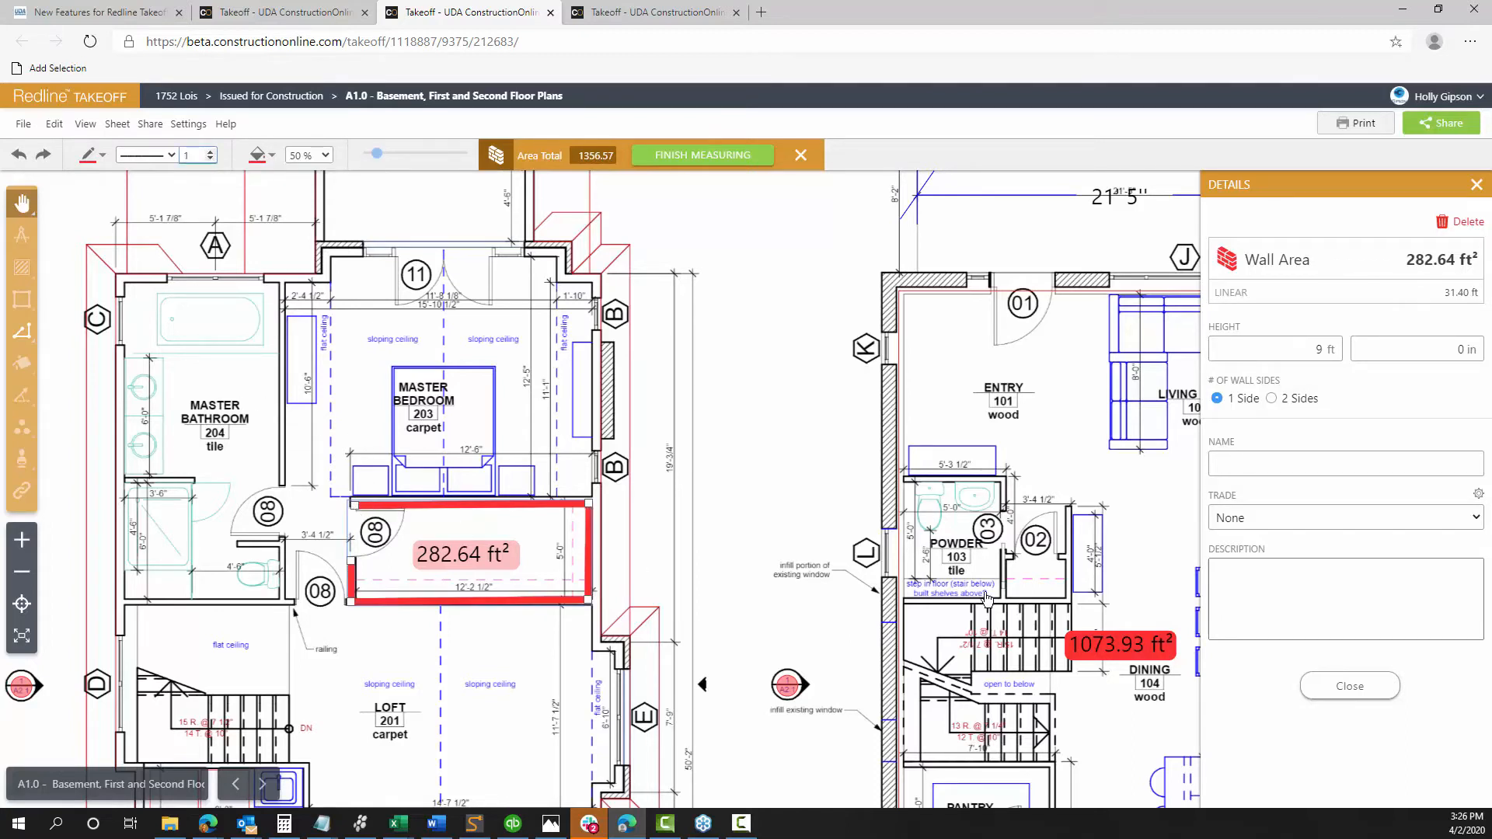
click(1348, 687)
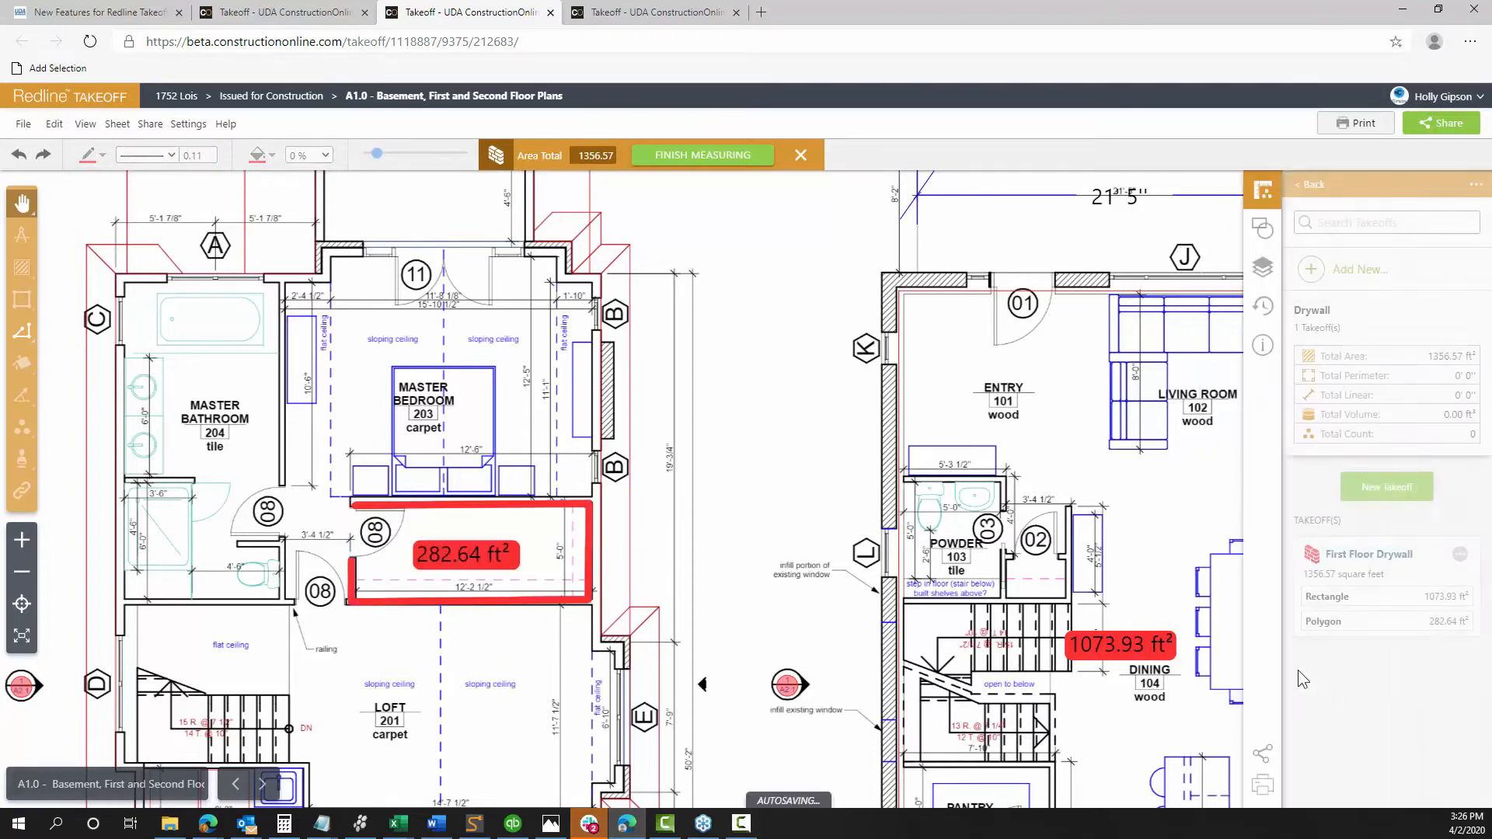
Add a 29.98 ft² wall segment from door 08 down to the railing, totalling 1386.55 ft²
click(1459, 554)
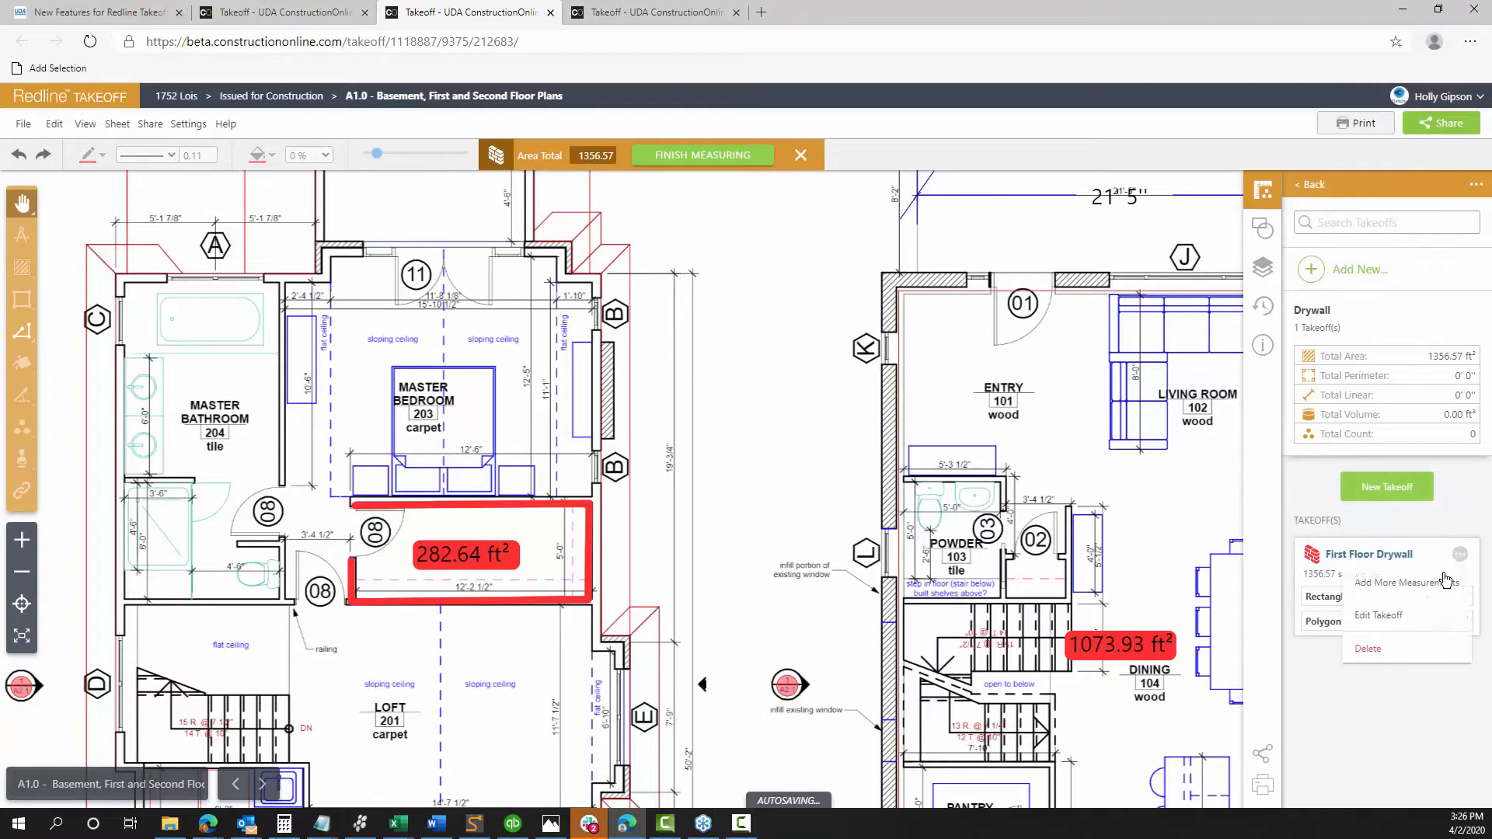
click(1398, 582)
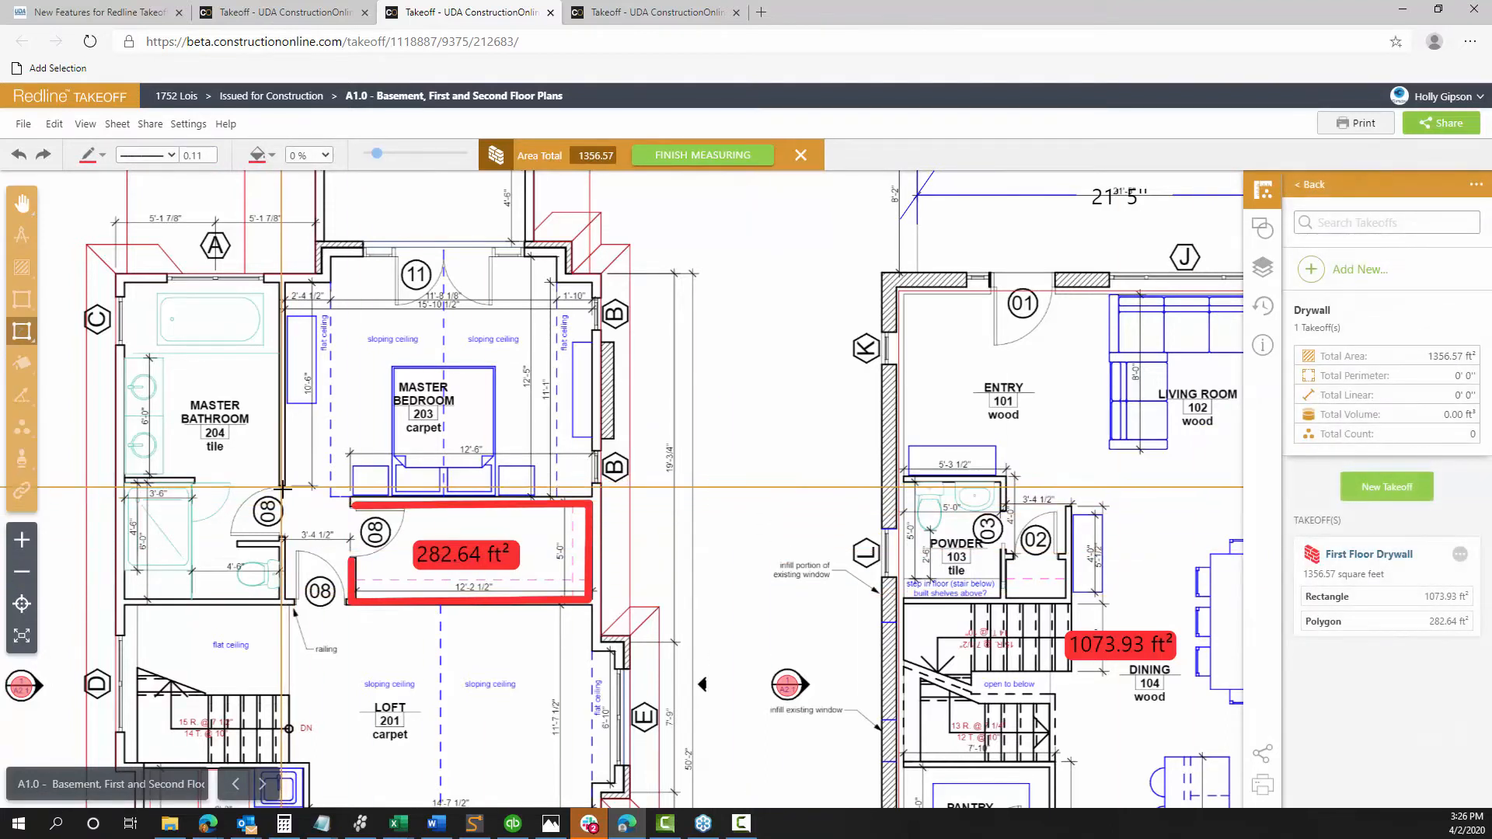
mouse_move(21, 339)
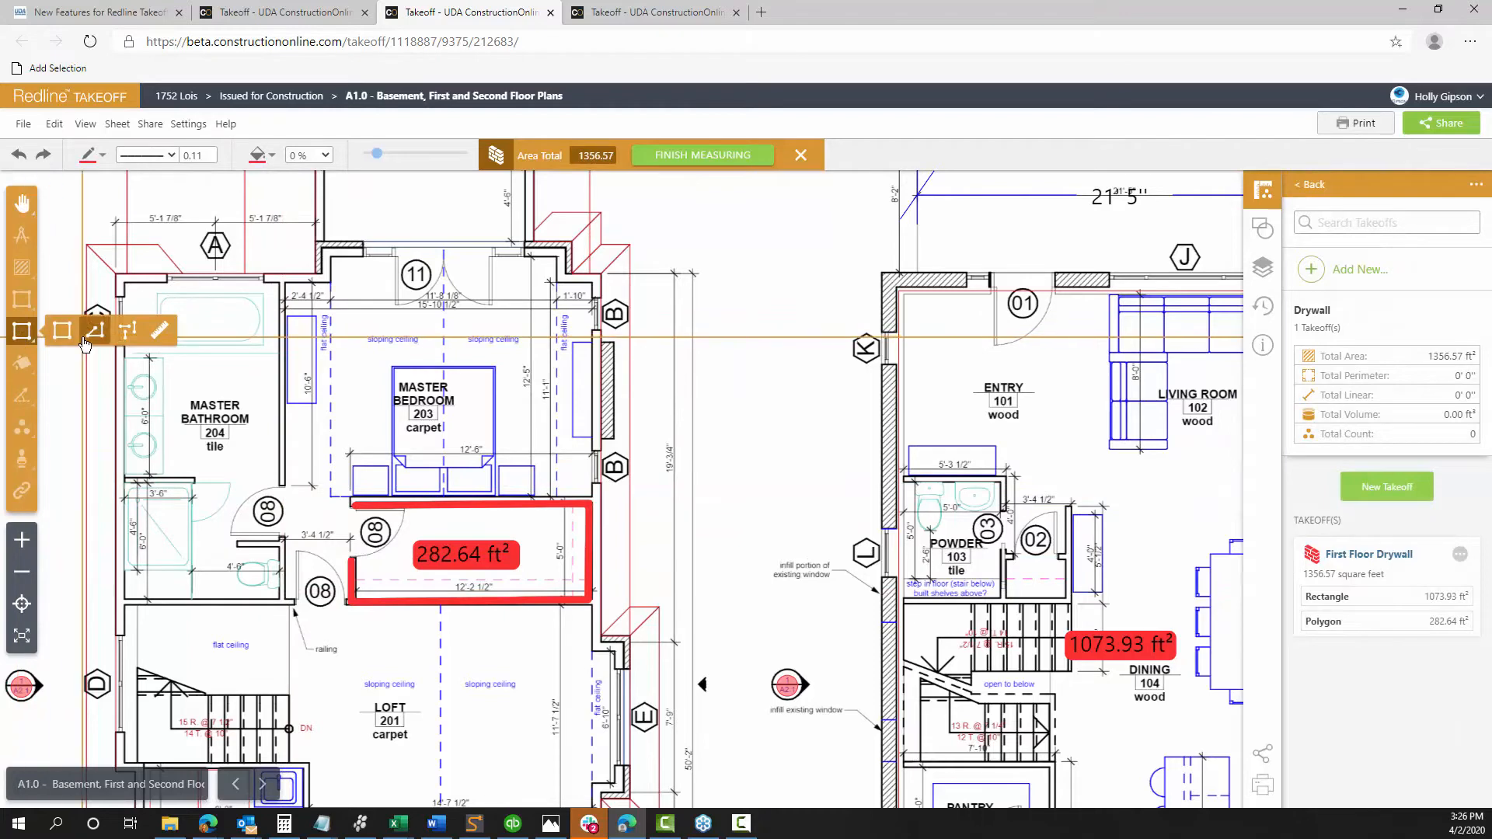
click(127, 332)
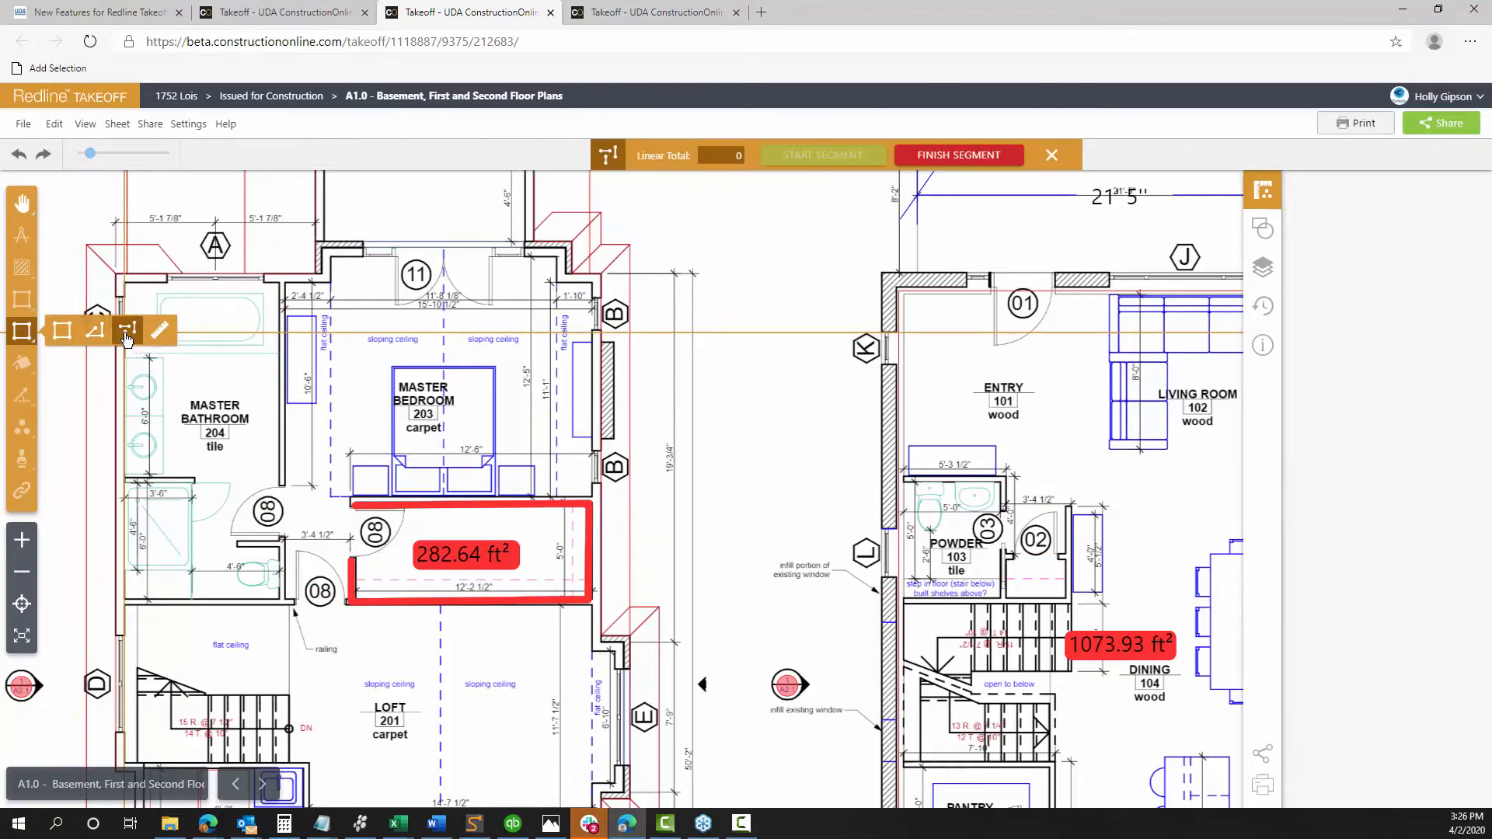
click(283, 540)
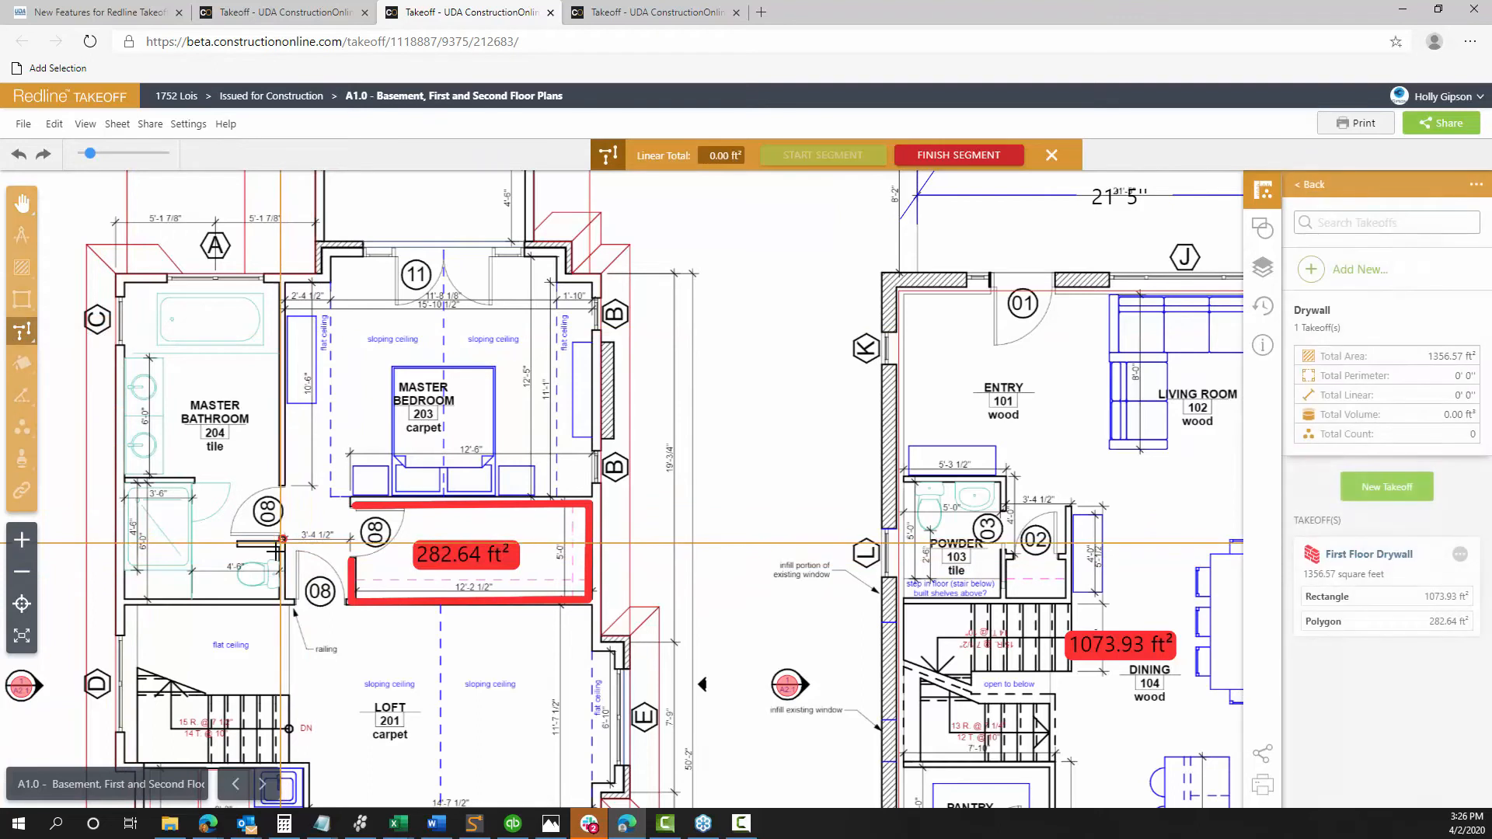
click(280, 602)
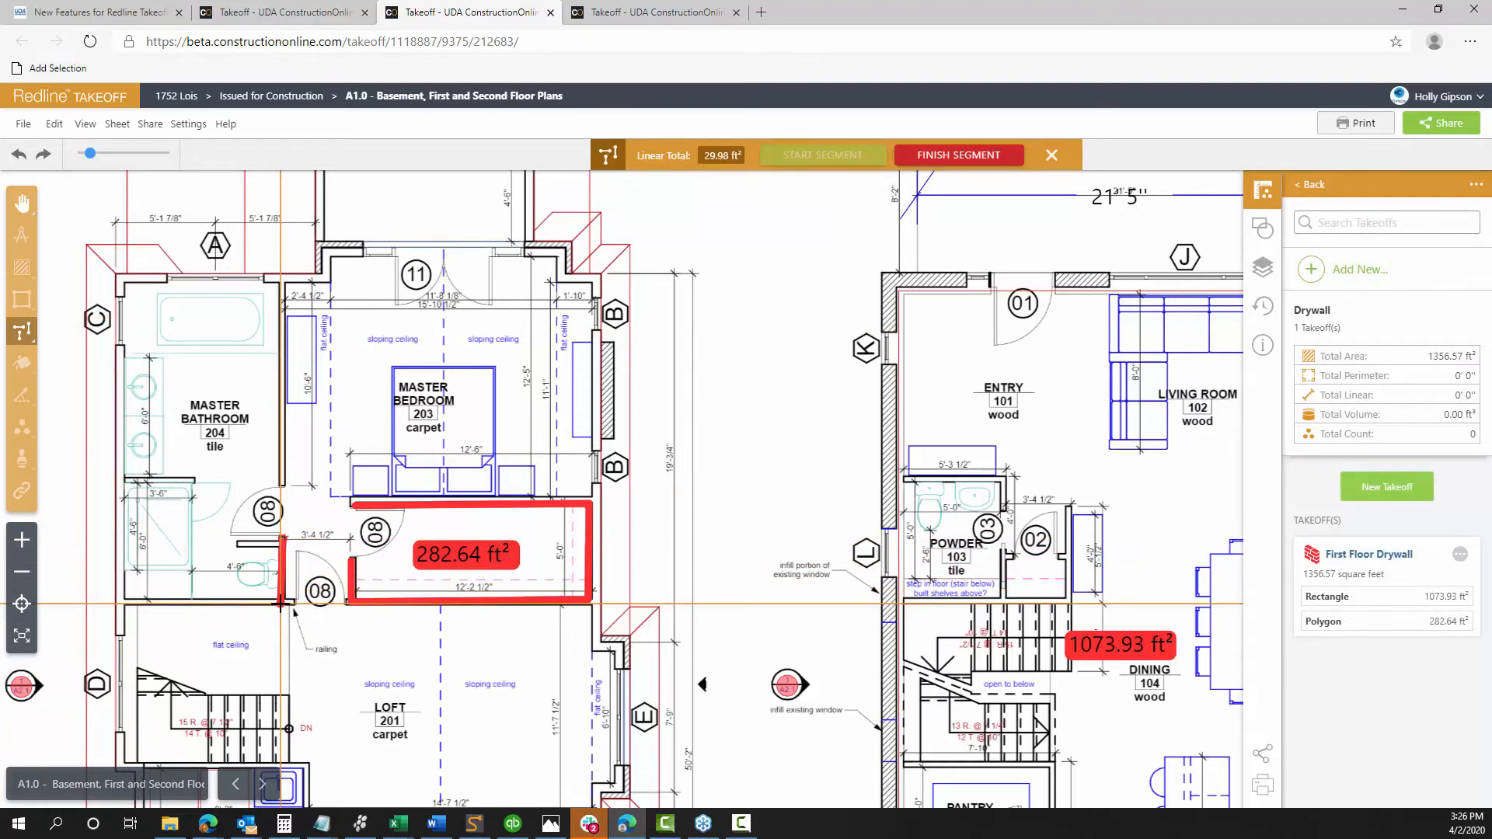
click(280, 603)
click(1349, 687)
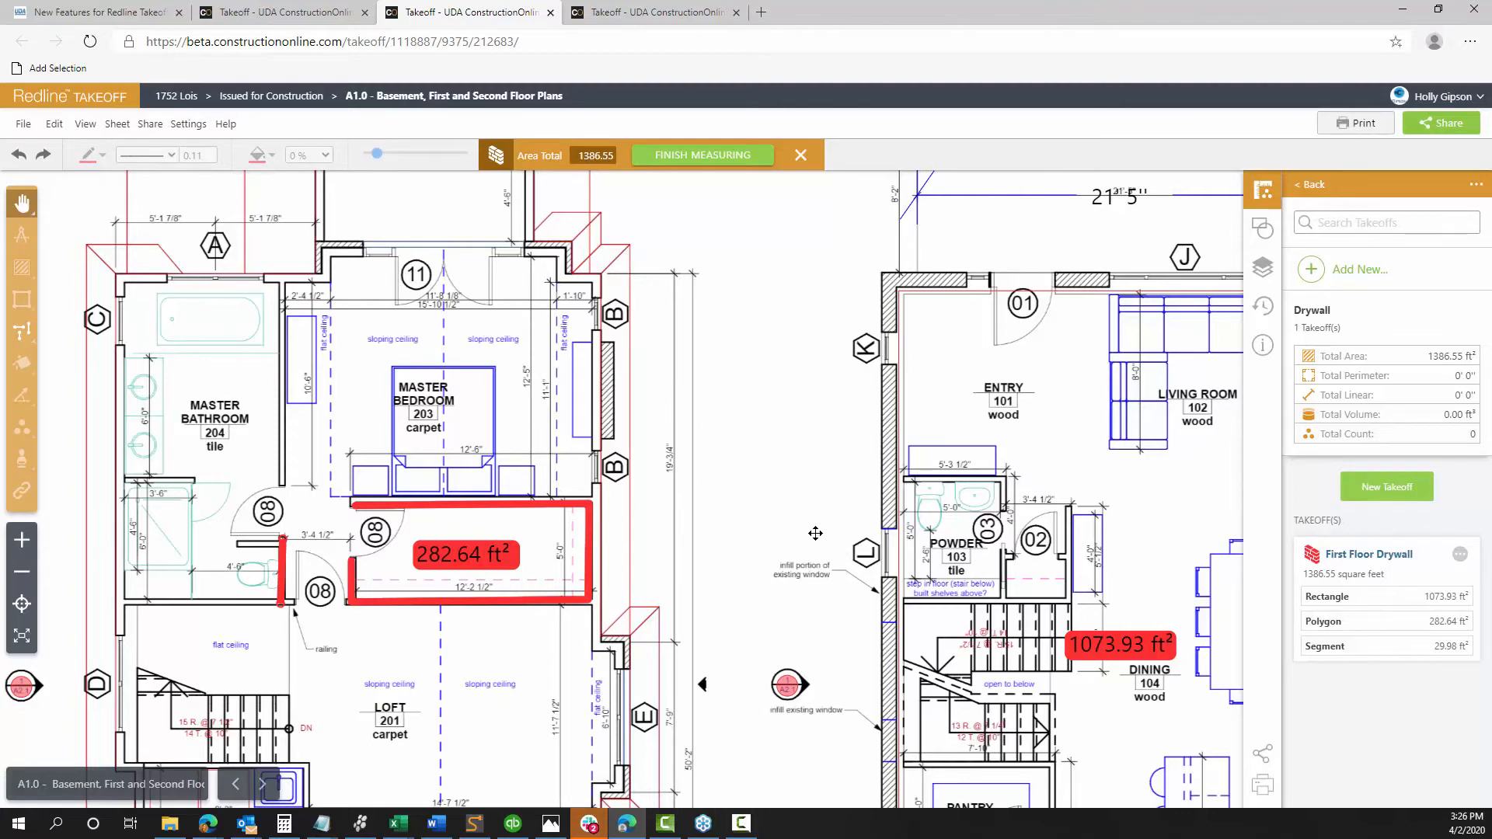
scroll(815, 533, down, 2)
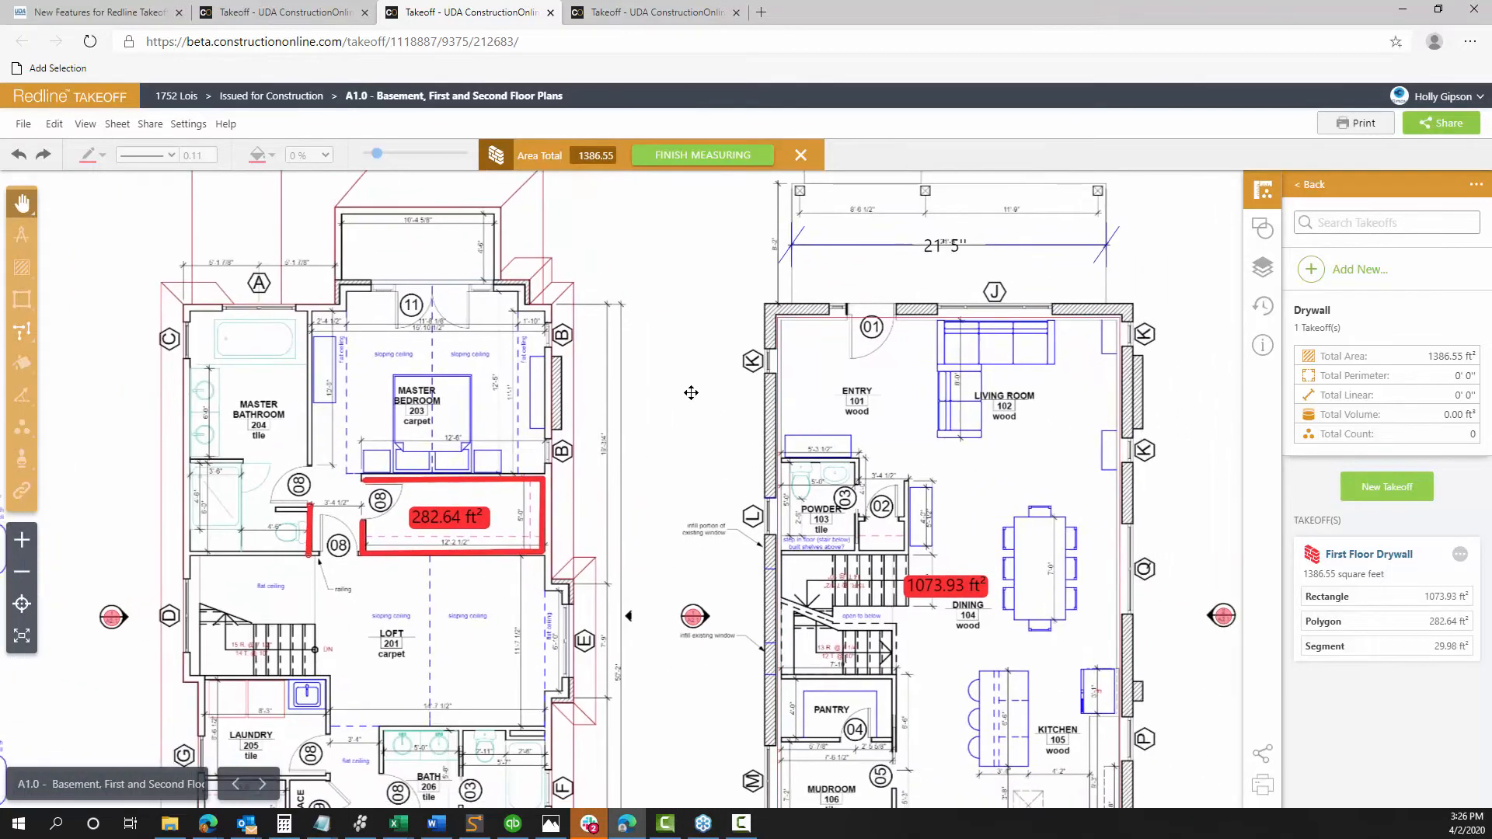
drag(691, 393, 551, 272)
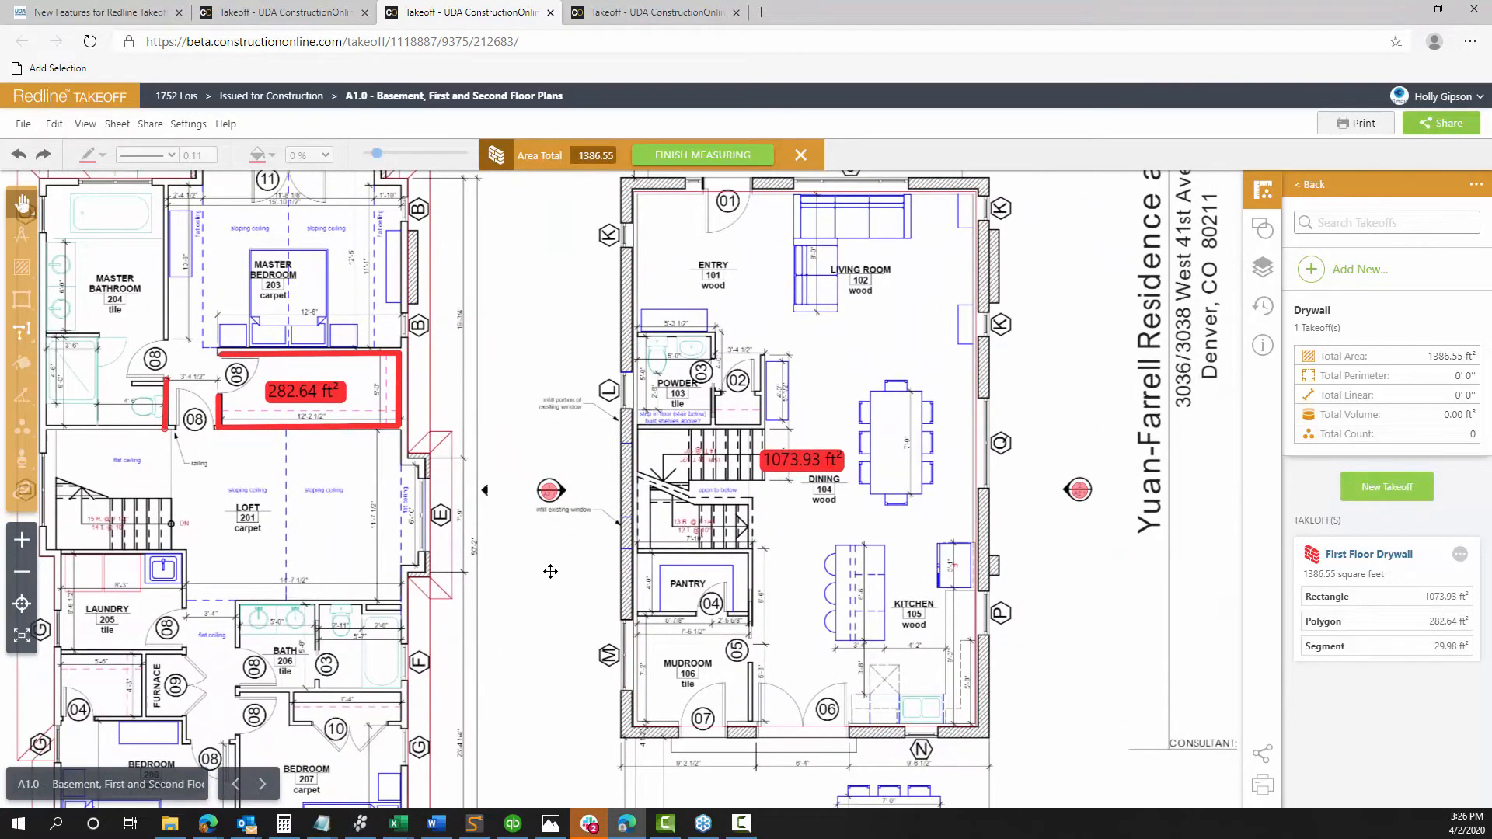
drag(550, 572, 544, 395)
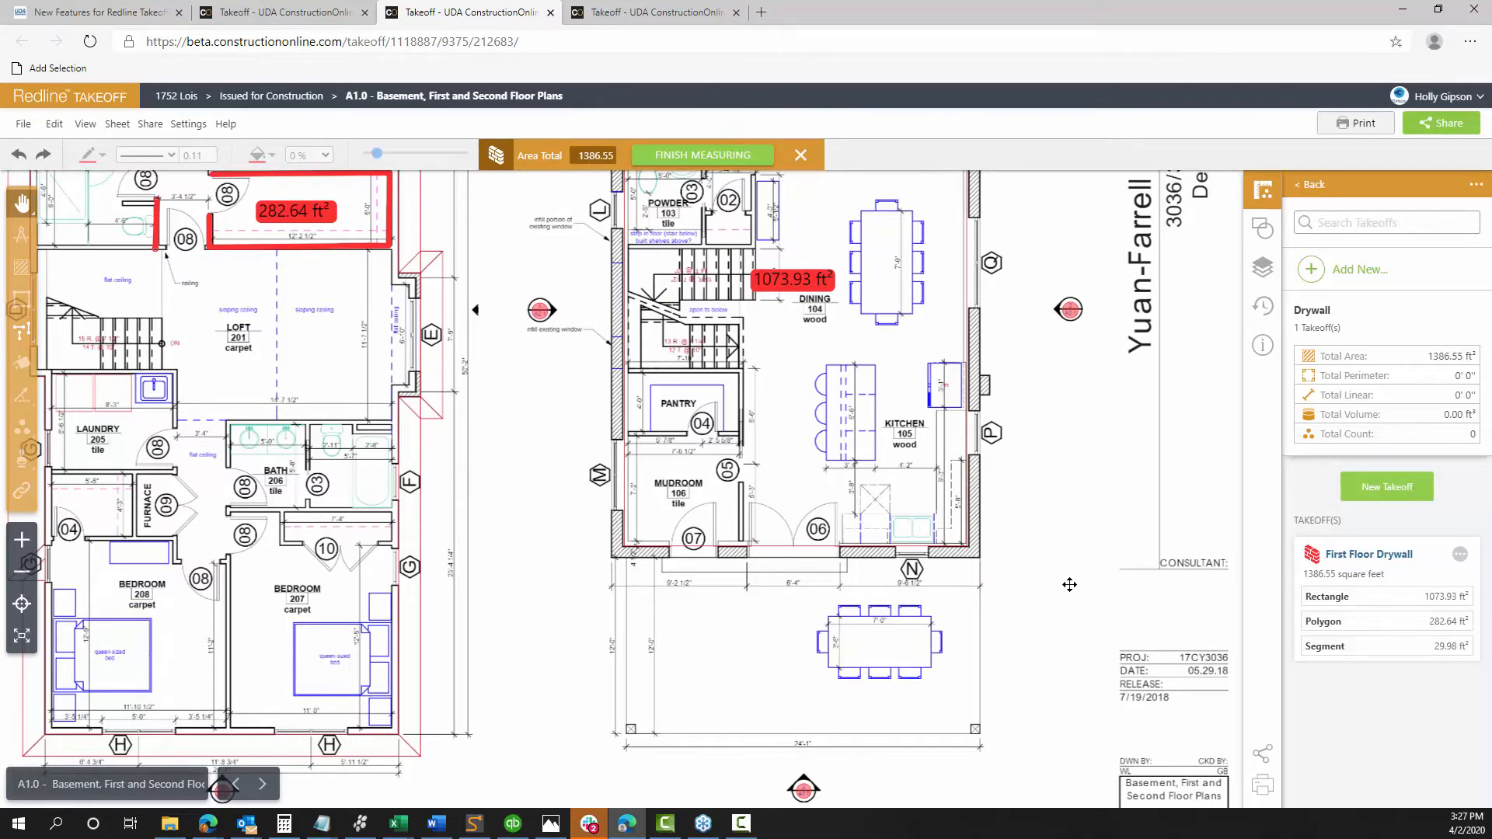
Pan the sheet over to the basement plan showing Family Room 001
drag(544, 579, 1070, 555)
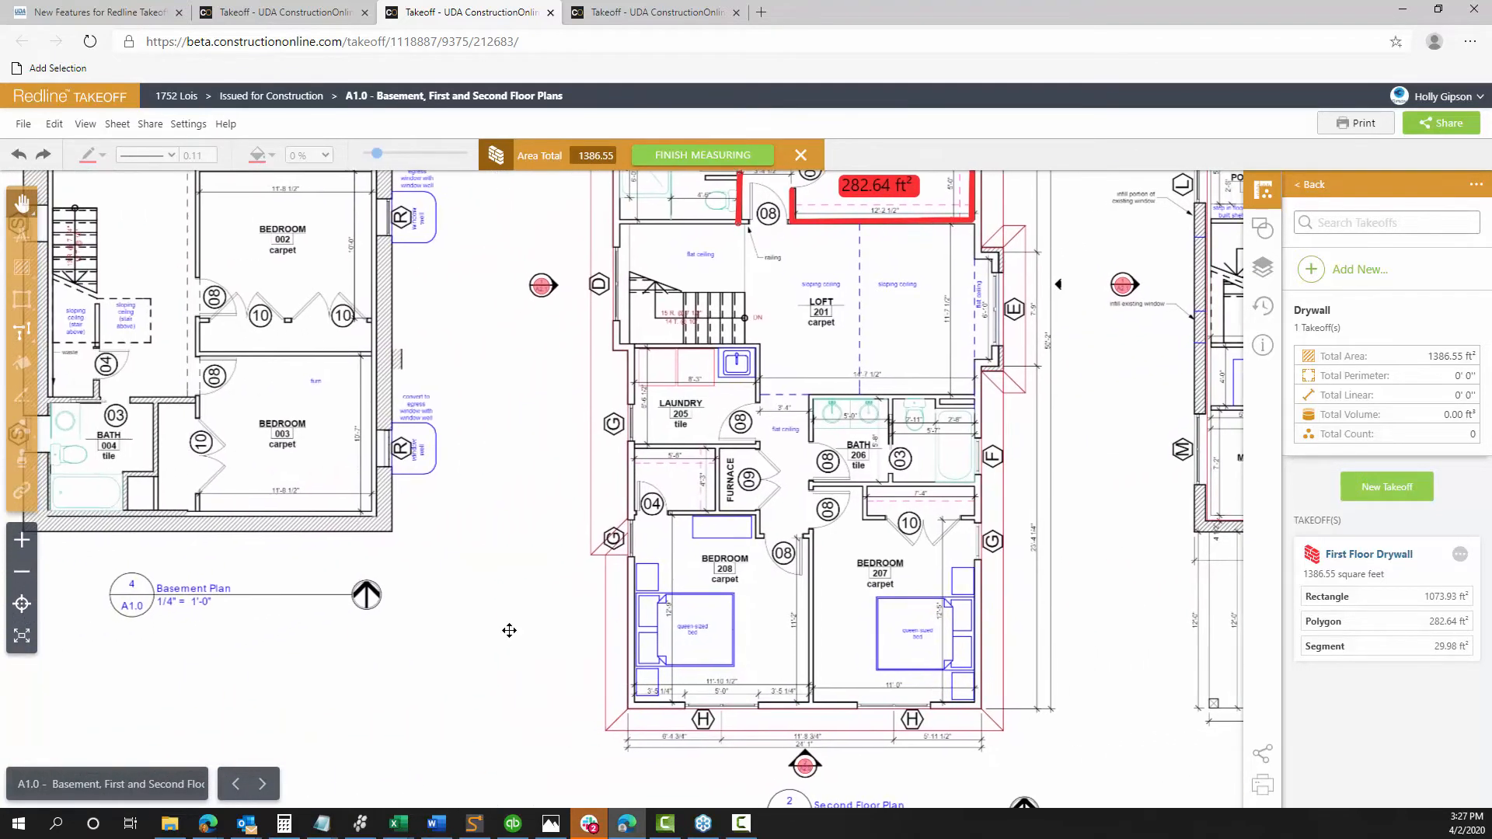
drag(410, 636, 690, 774)
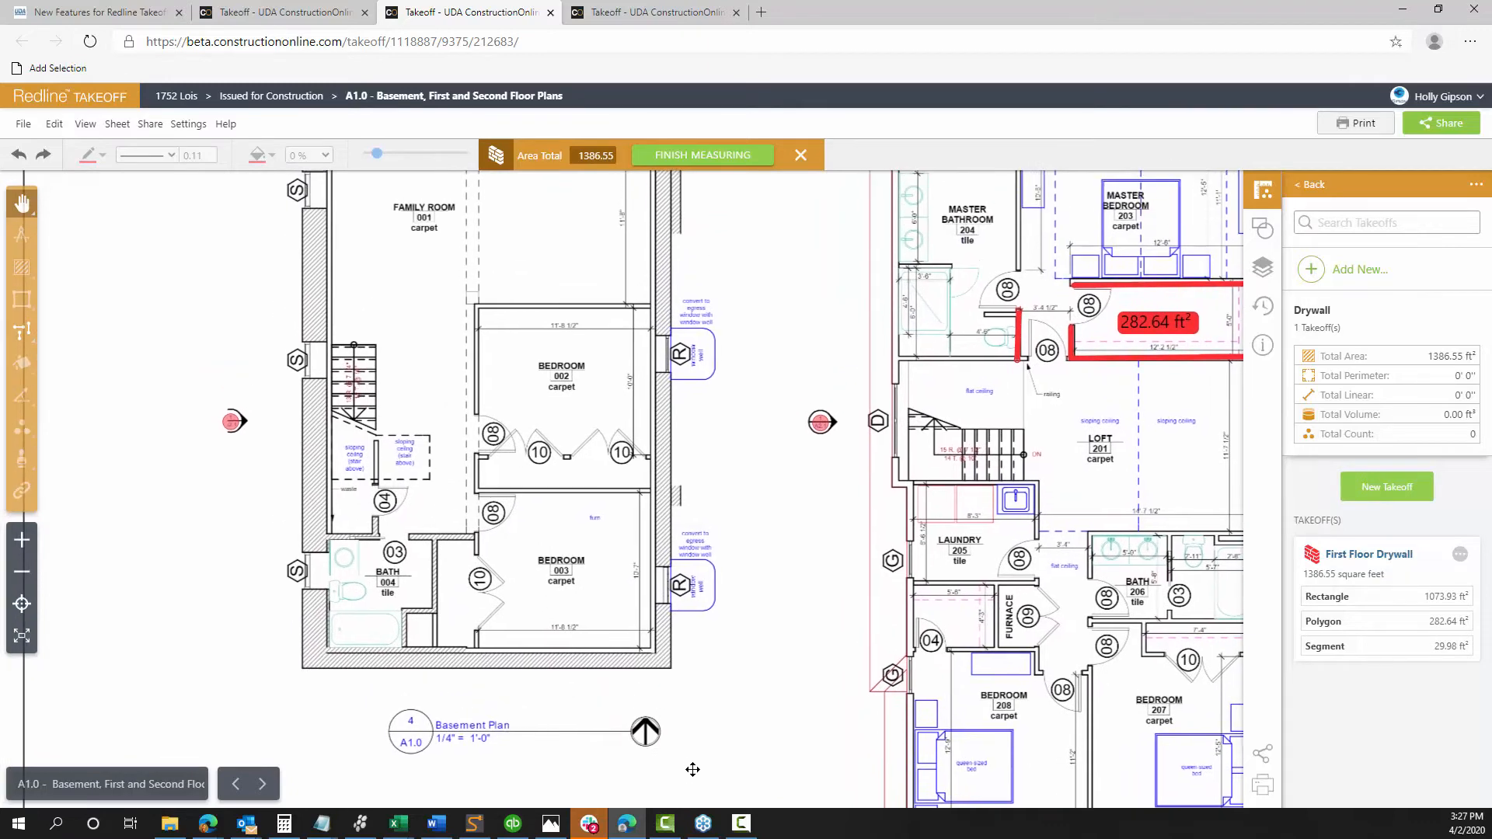
drag(724, 499, 800, 603)
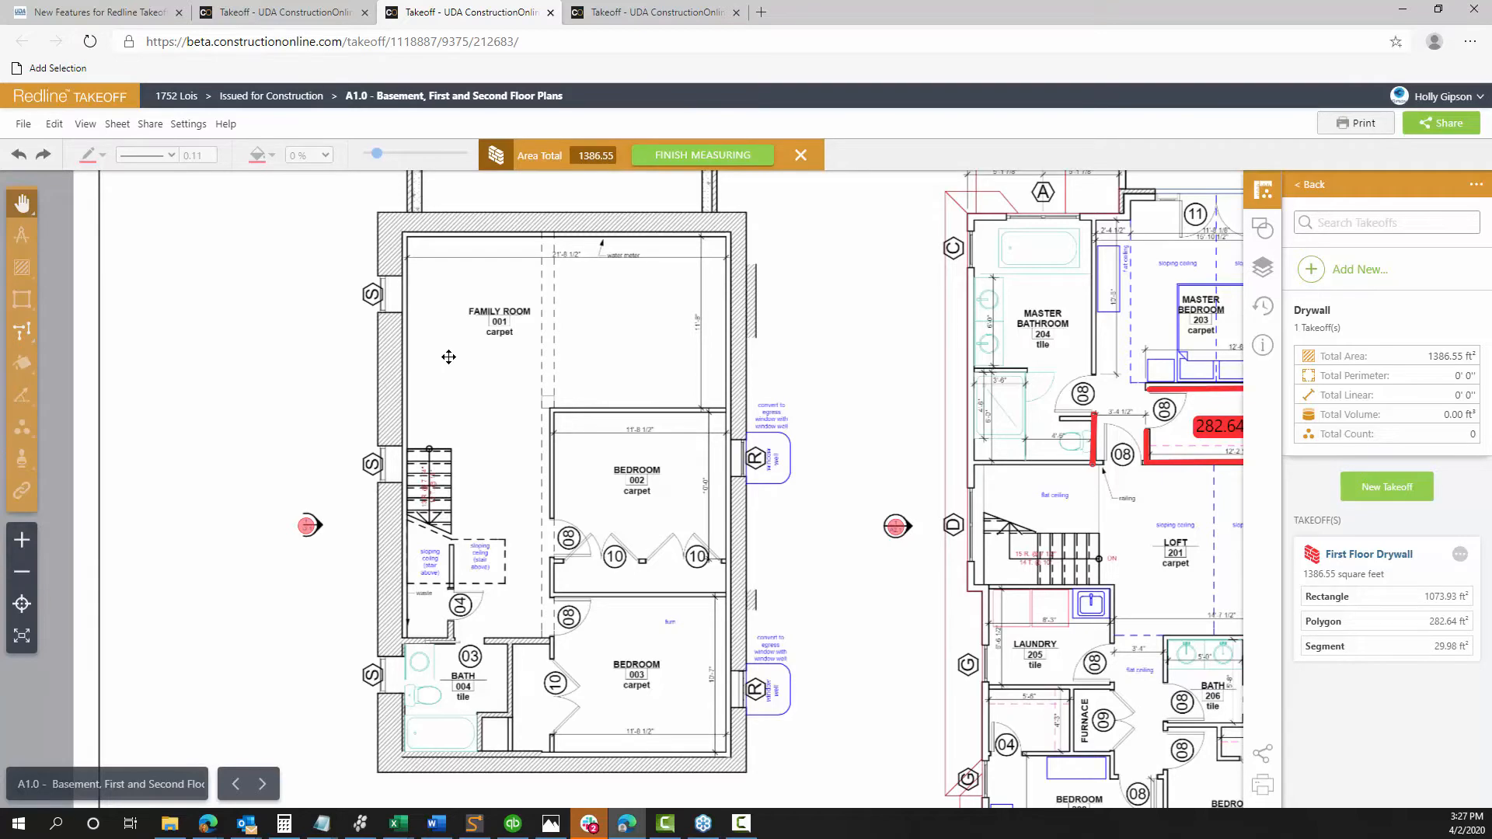
Start a green Wall Volume takeoff named 'Basement Walls' using the Rectangle shape
click(1380, 487)
click(622, 287)
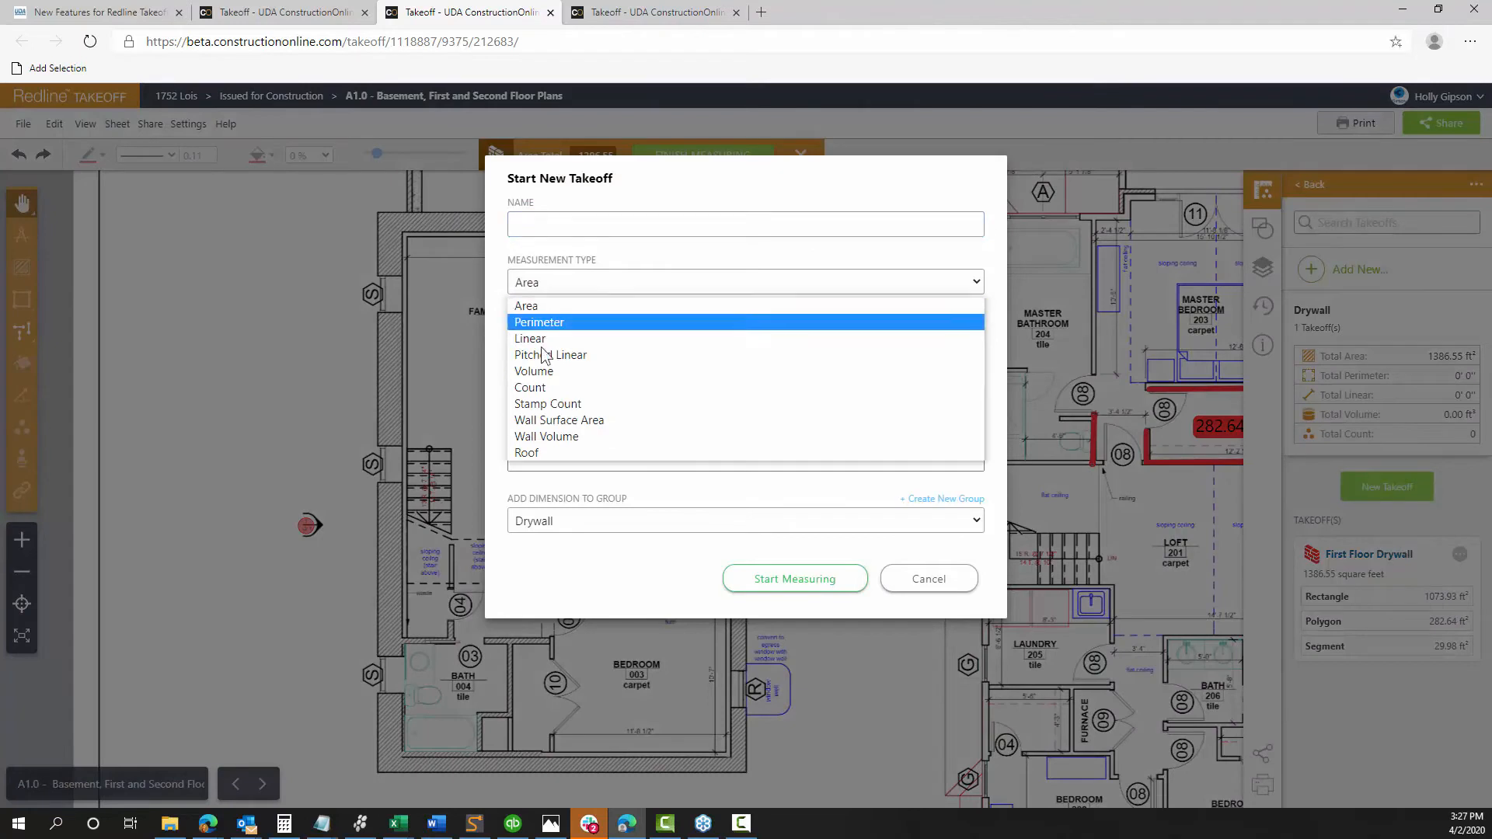
click(544, 434)
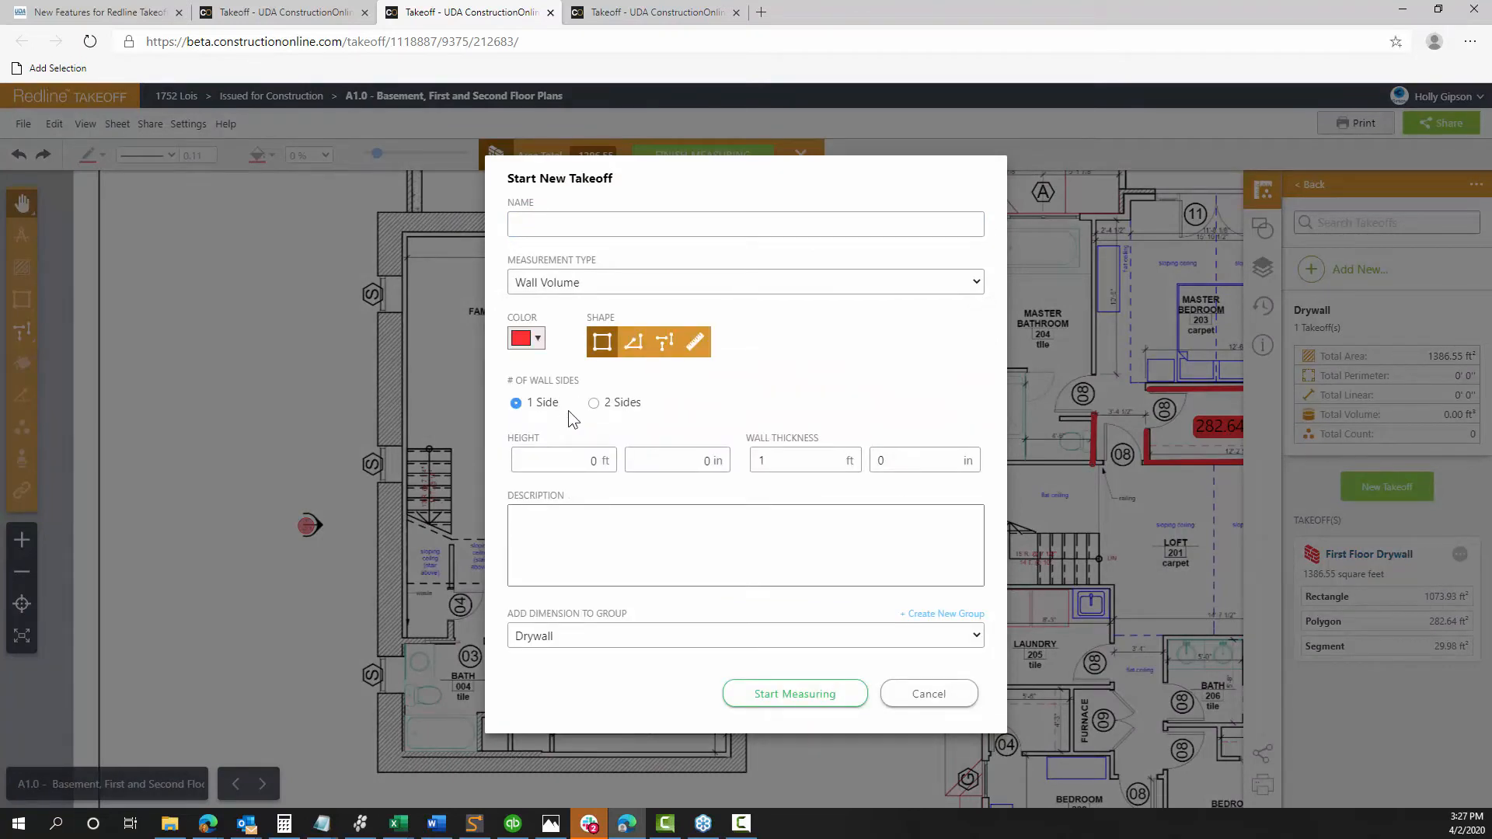
click(652, 225)
text(BAsemen)
key(BackSpace)
key(BackSpace)
key(BackSpace)
key(BackSpace)
key(BackSpace)
key(BackSpace)
text(a)
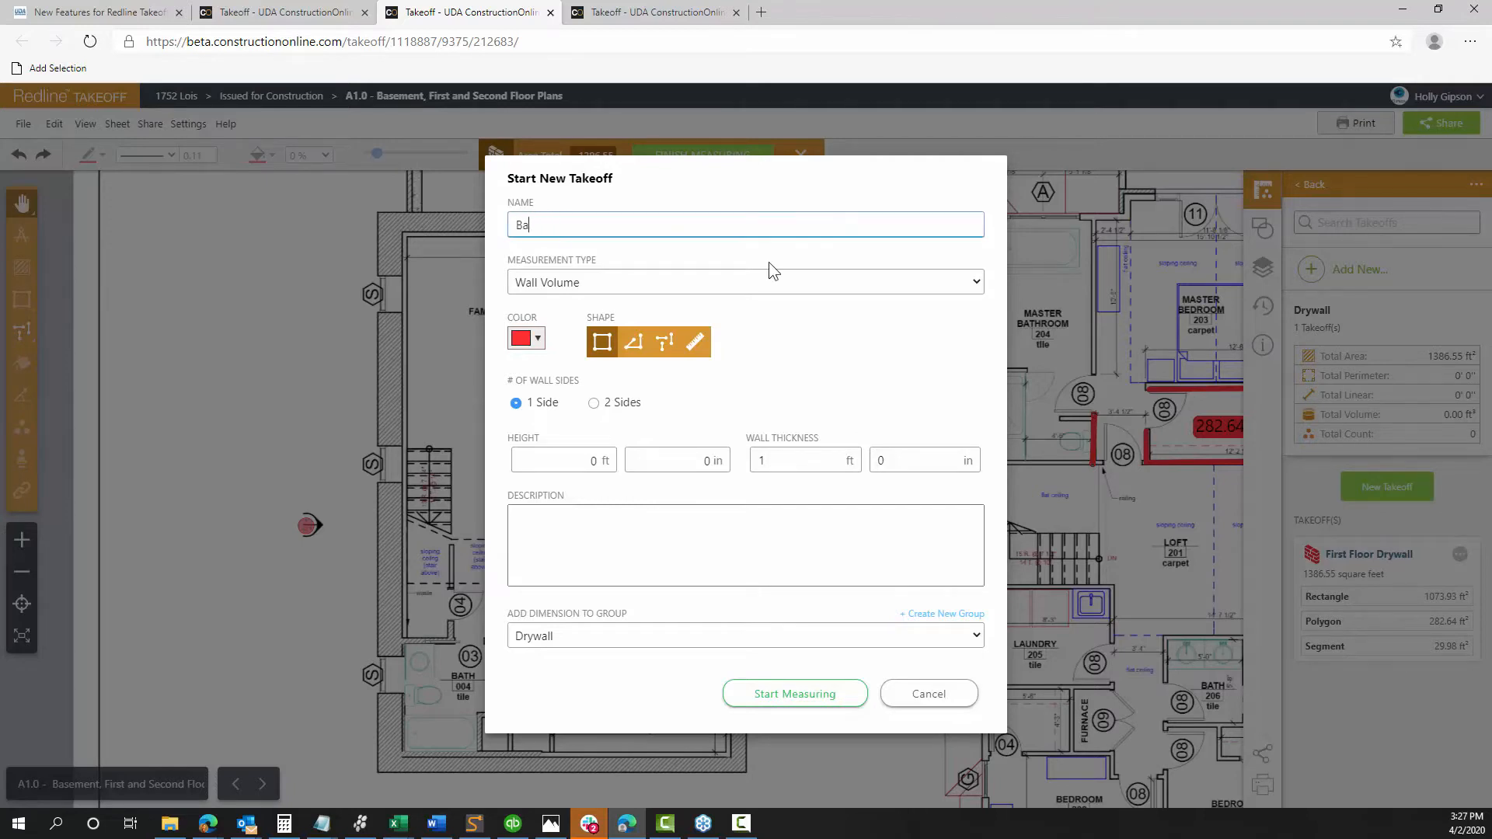
text(sement Walls)
click(536, 338)
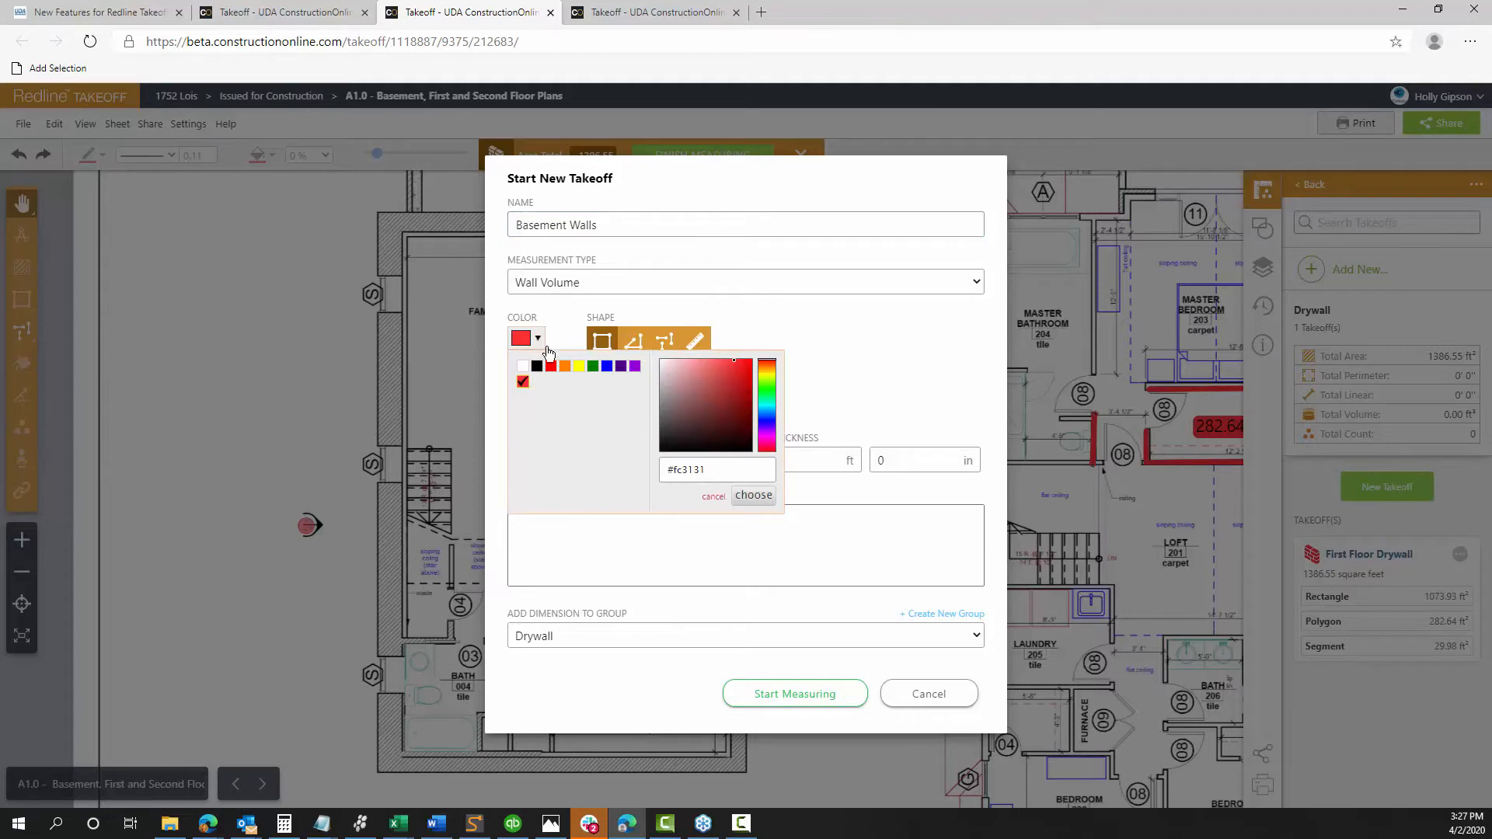
click(593, 367)
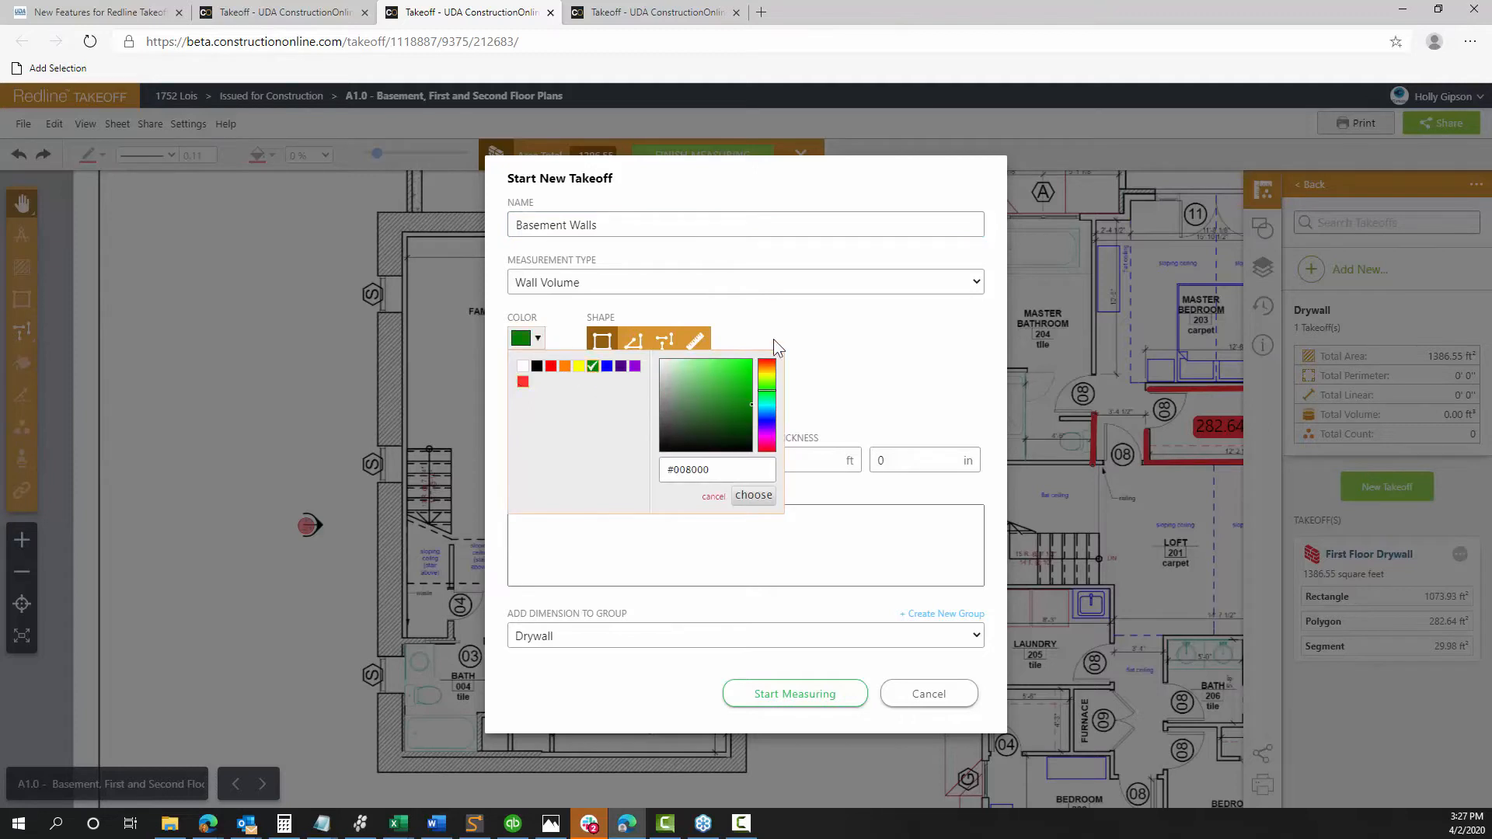
click(633, 345)
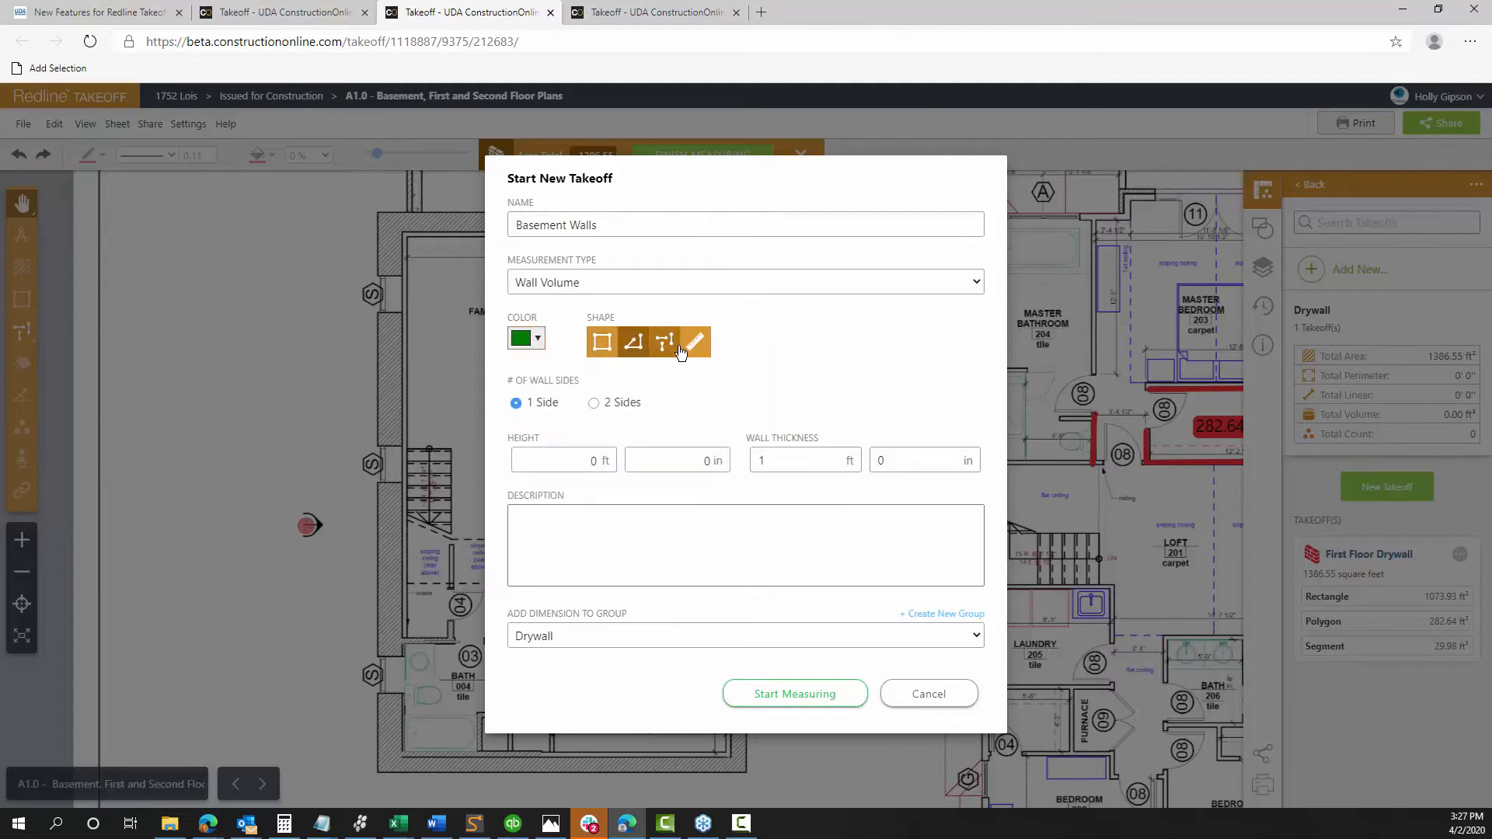
click(629, 354)
click(602, 346)
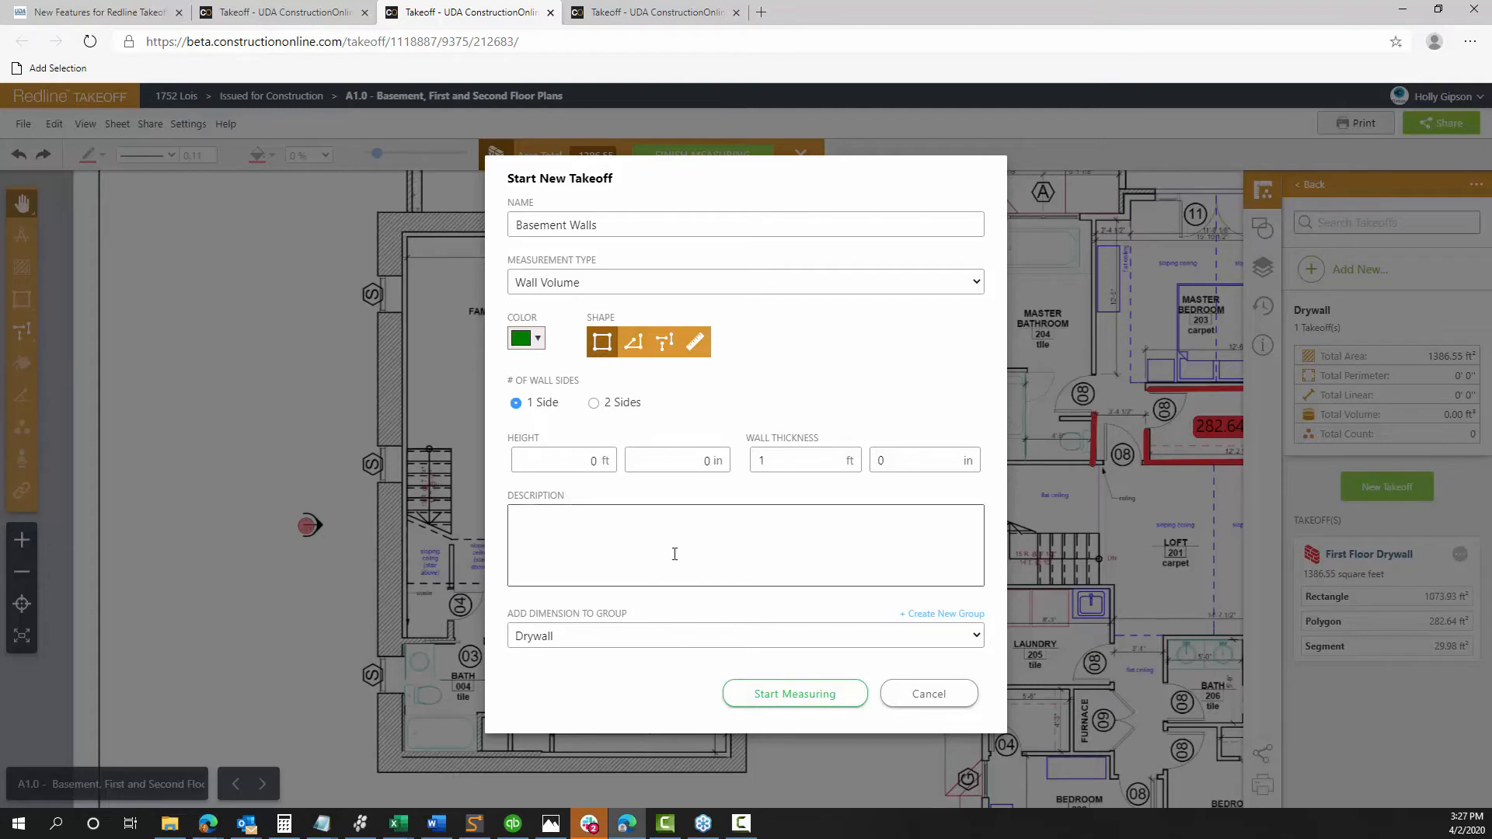
Set 8.5 ft wall height, 8 in thickness, no group, and start measuring
click(569, 461)
drag(569, 463, 659, 466)
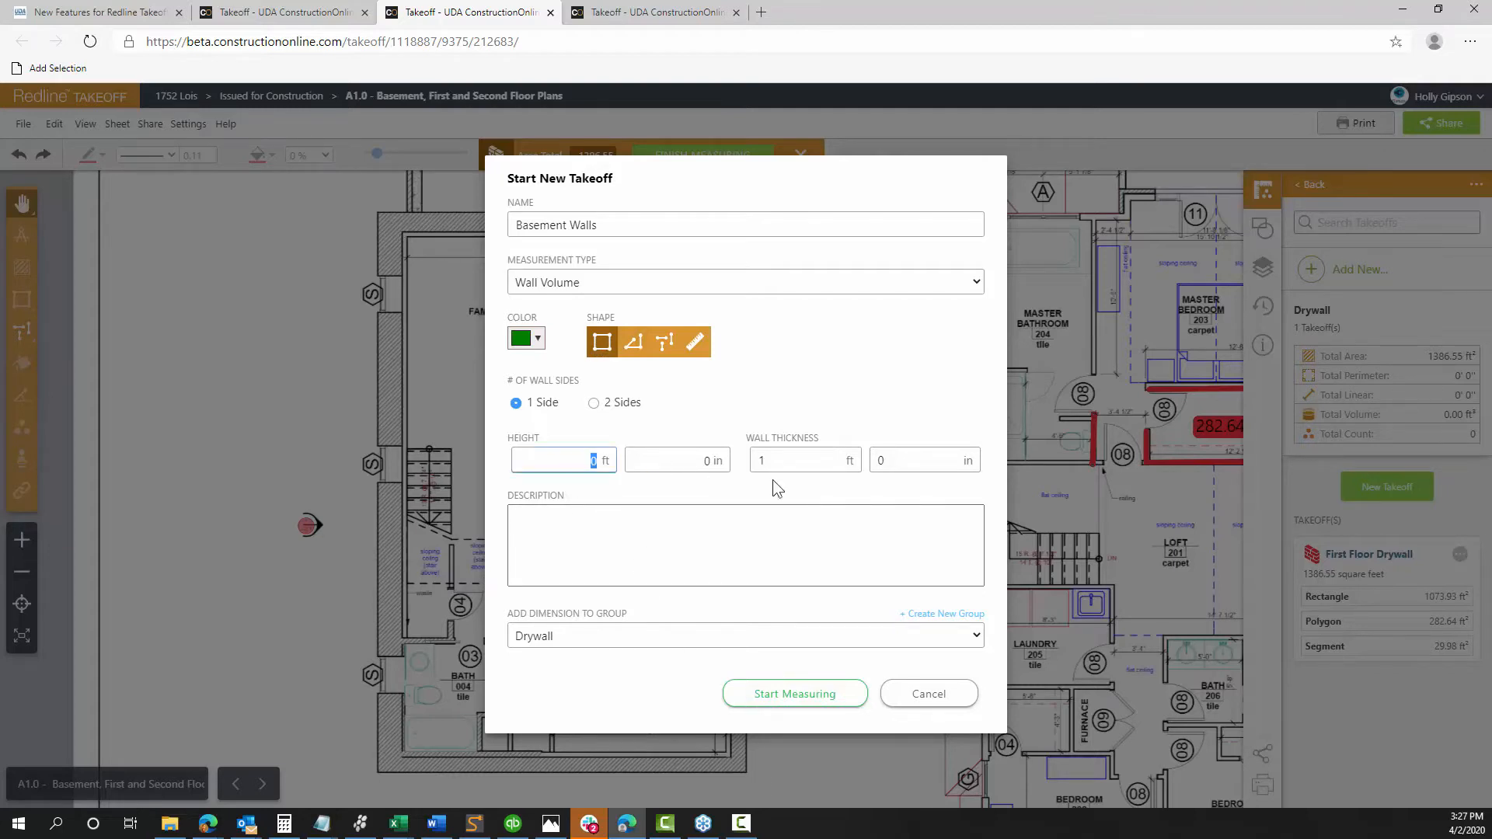
text(8.5)
click(808, 460)
drag(812, 460, 708, 459)
key(BackSpace)
key(Tab)
text(8)
click(744, 536)
click(568, 637)
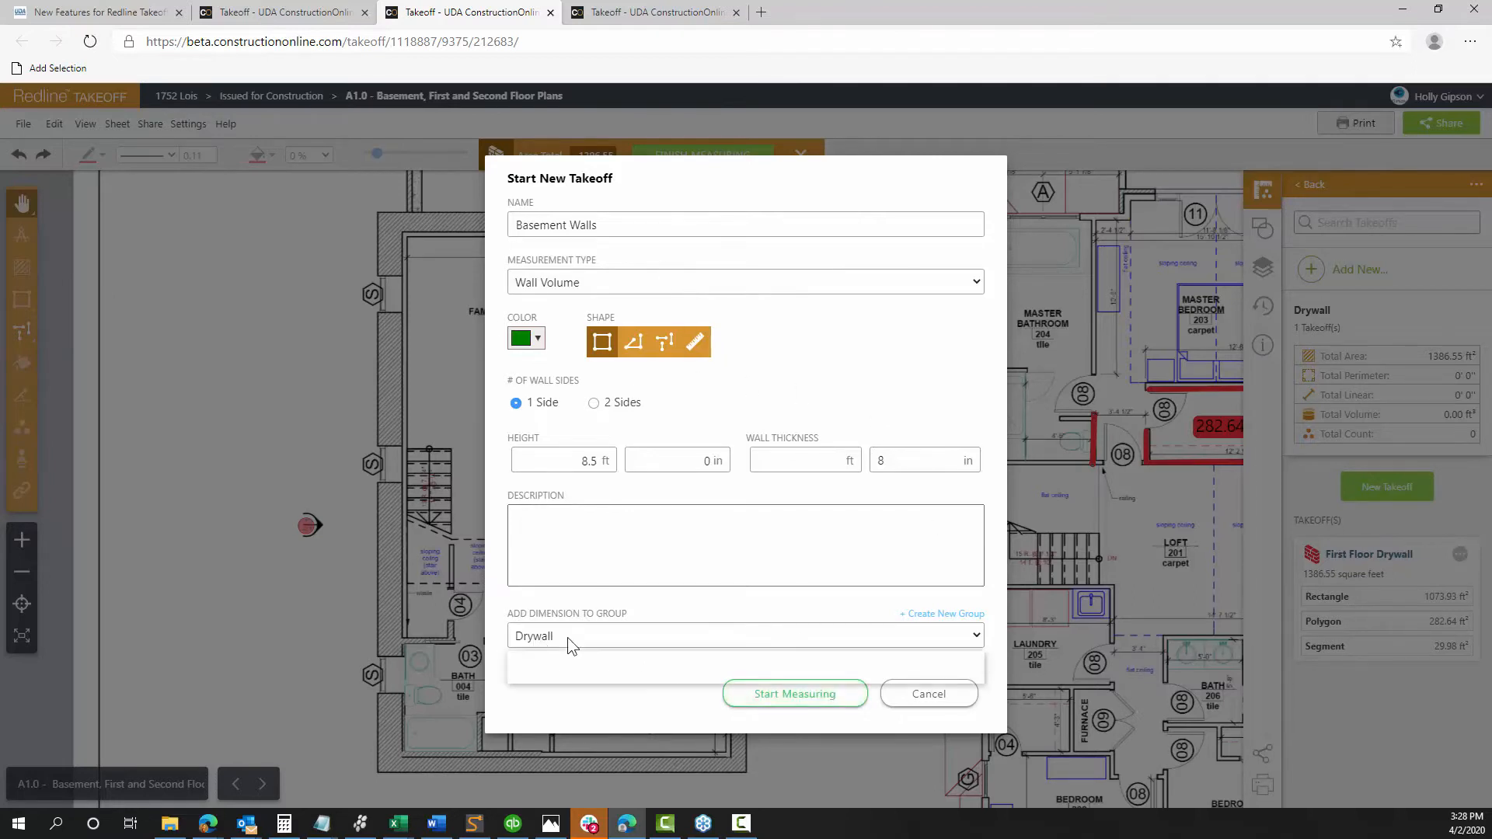
click(556, 659)
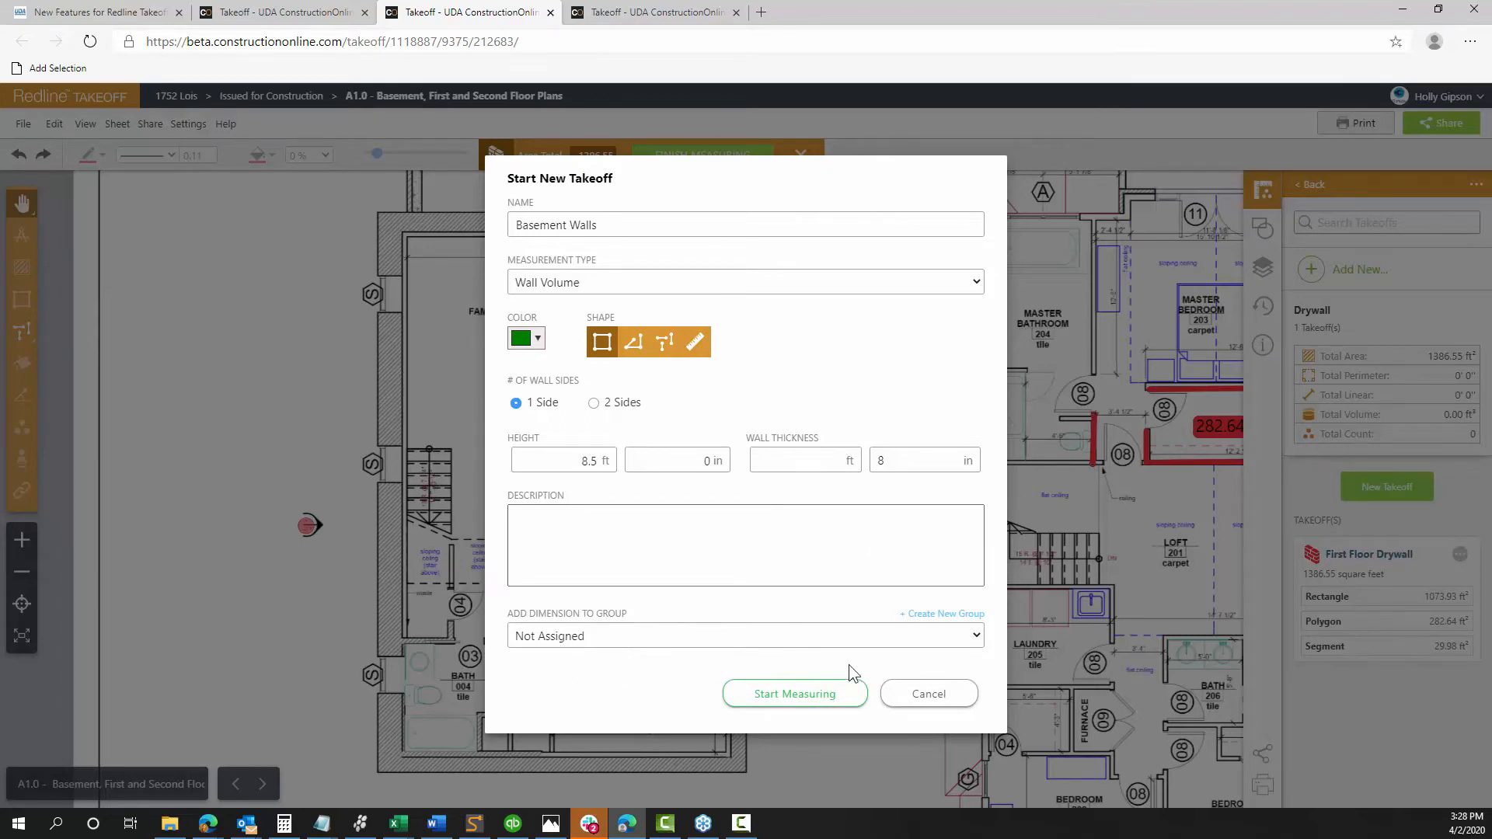
click(777, 699)
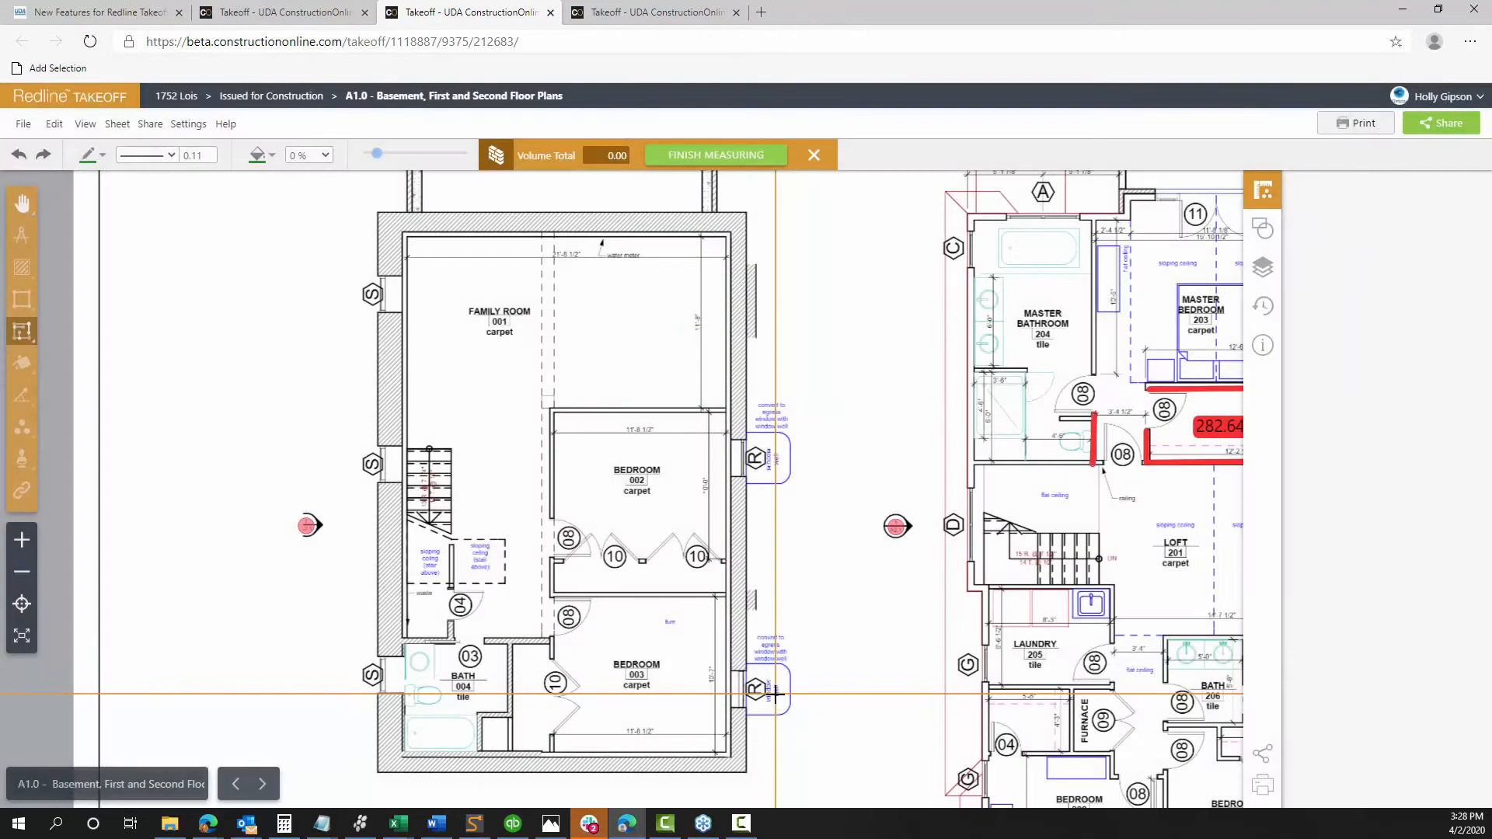
Draw the 25.56 yd³ Basement Walls rectangle around the basement with line width 1
click(381, 228)
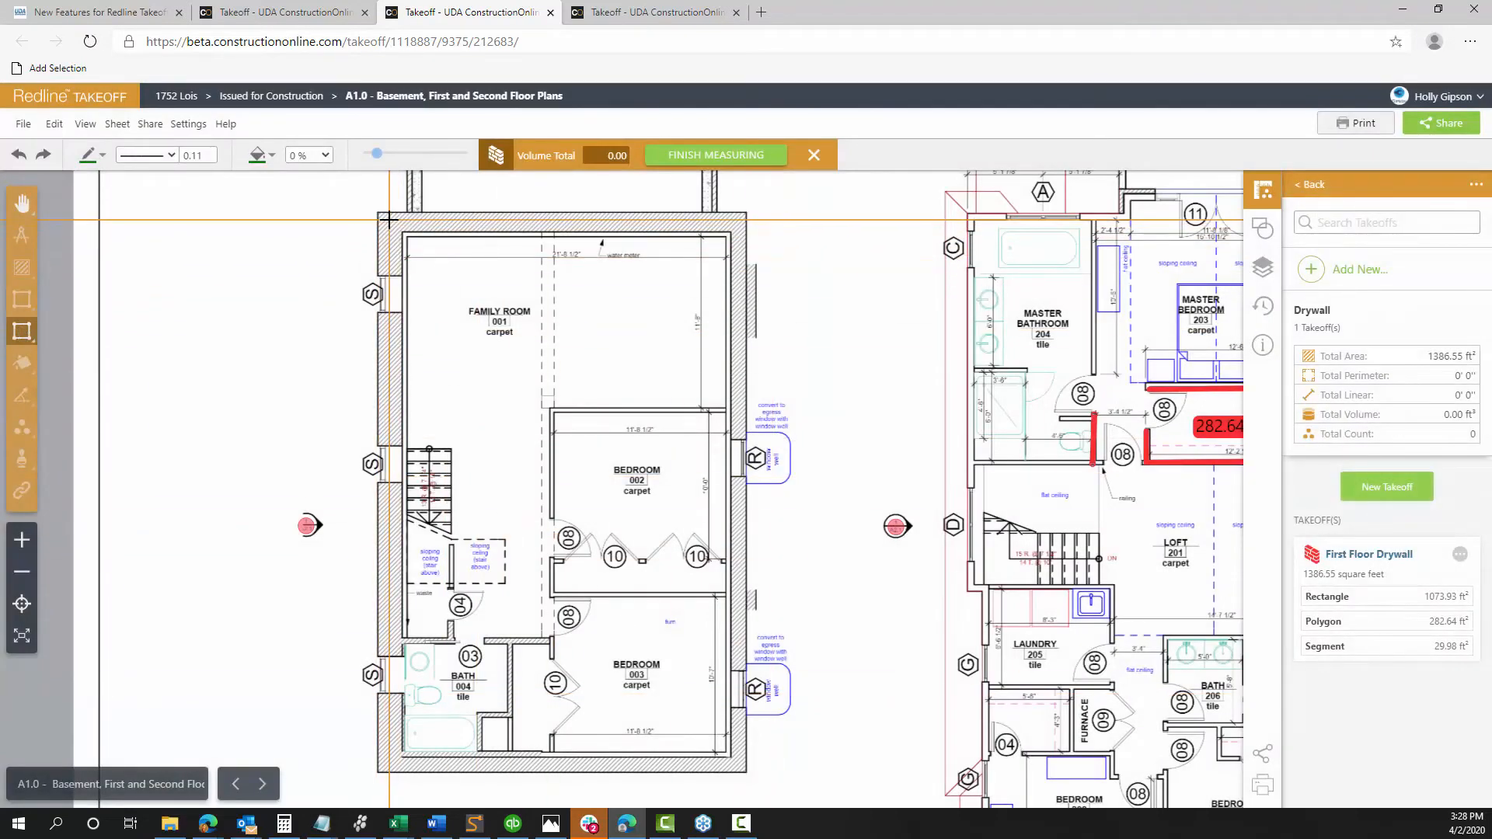
click(738, 767)
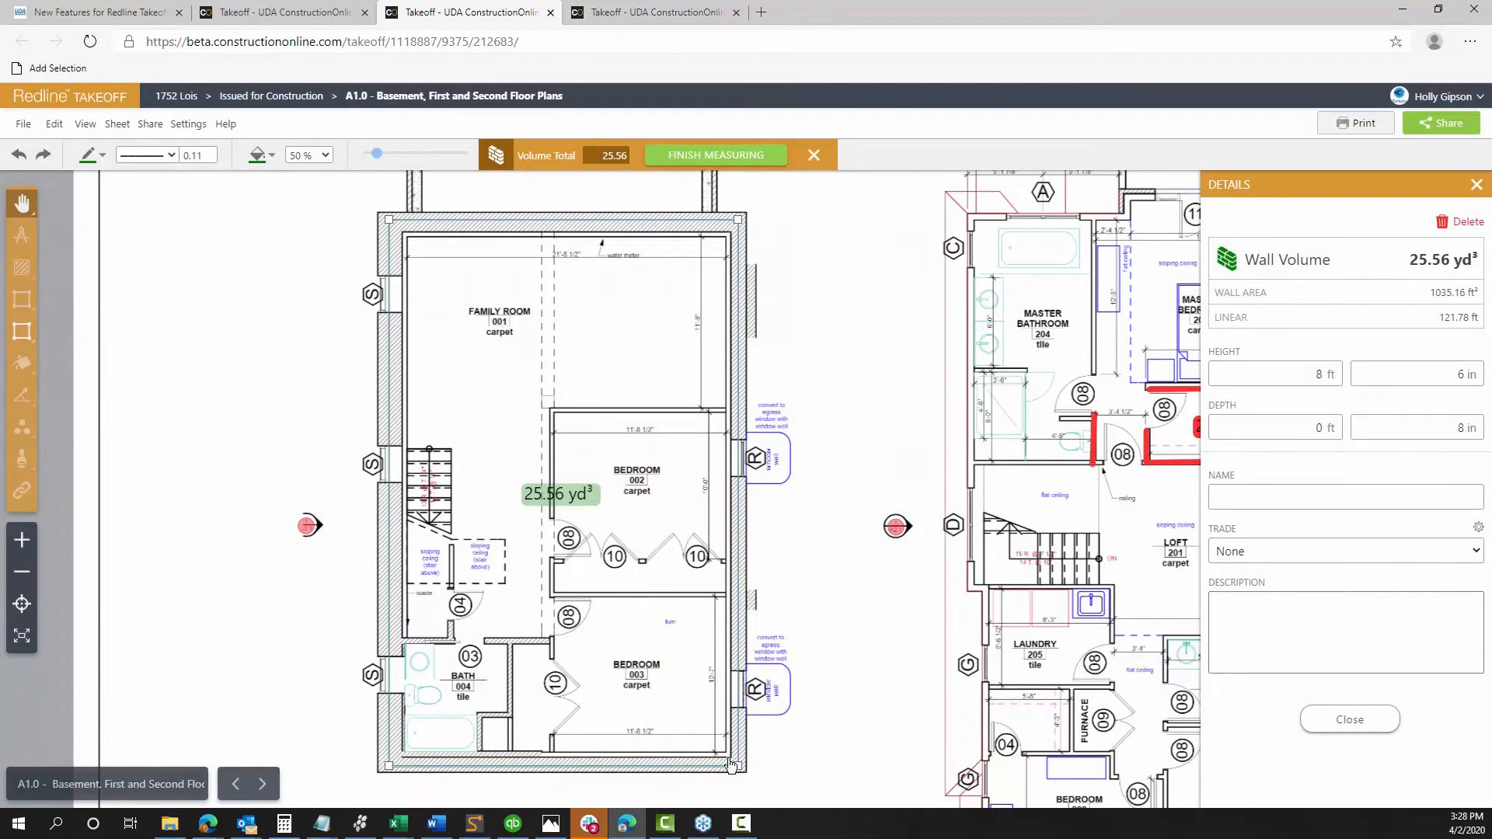
click(210, 151)
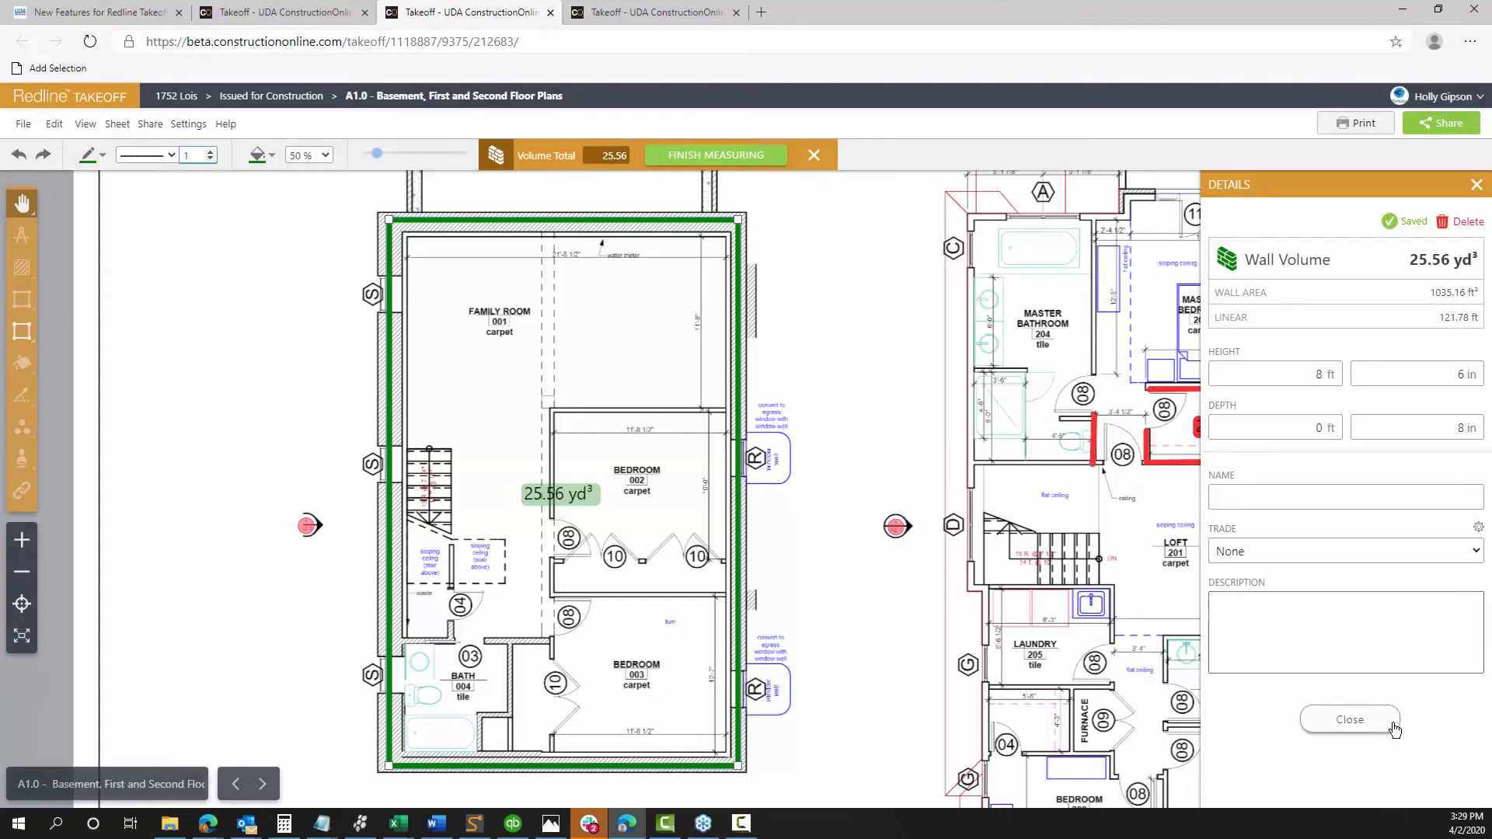
click(1372, 732)
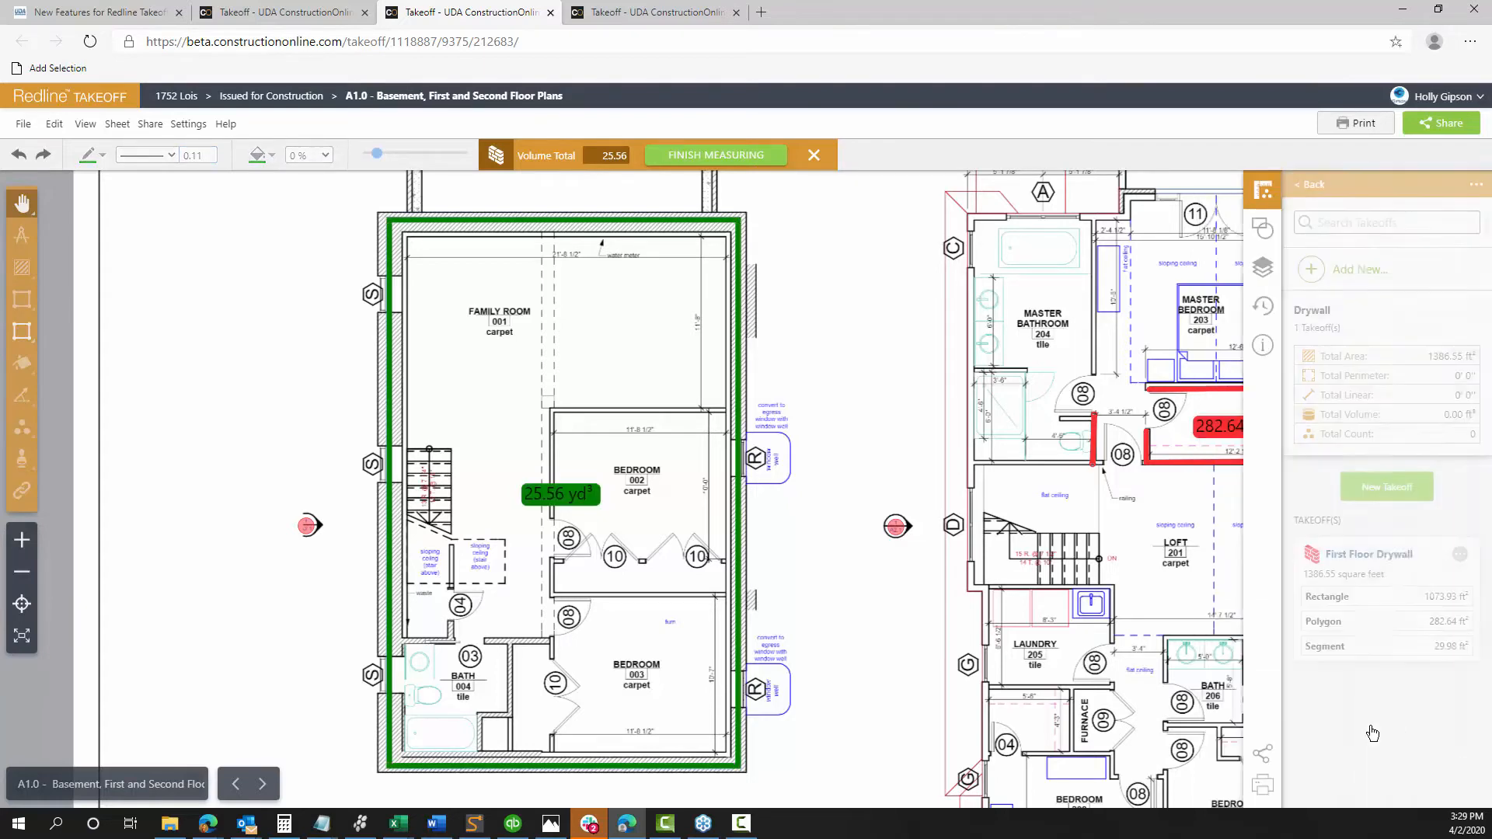
Return to the full takeoffs list and frame the first and second floor plans
scroll(827, 567, down, 3)
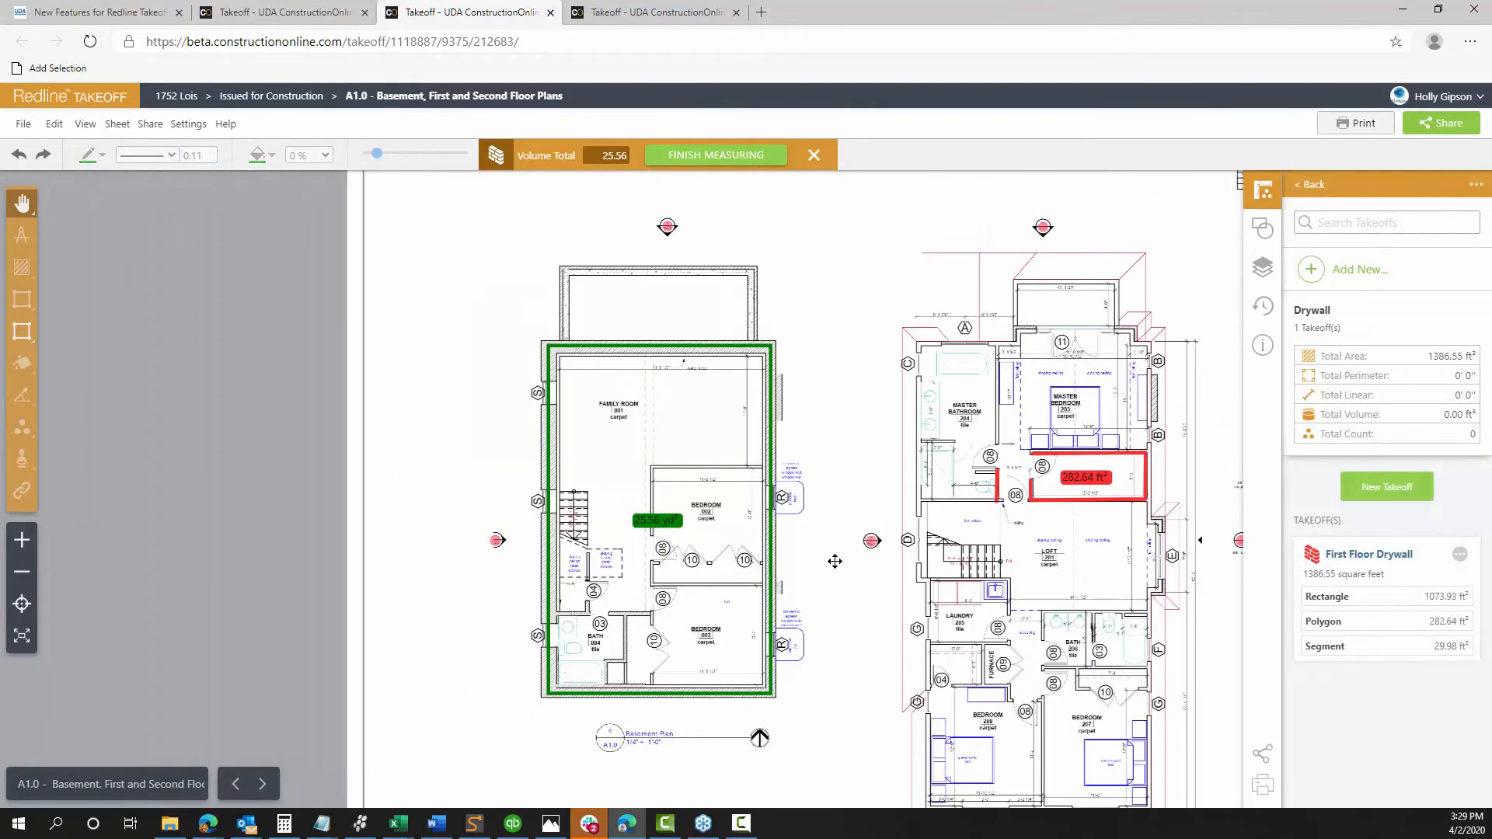
drag(842, 386, 599, 362)
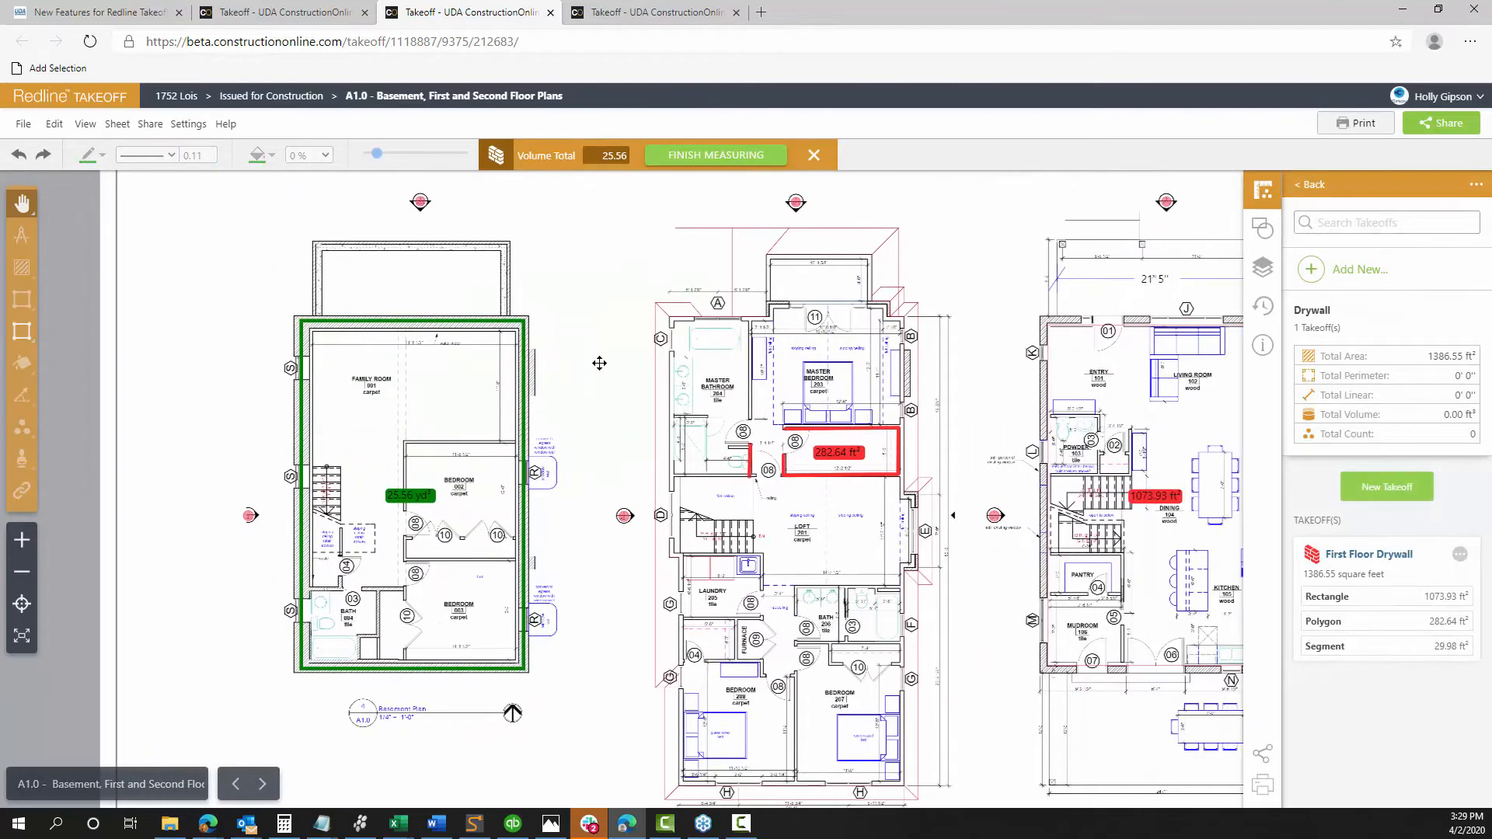
click(1310, 185)
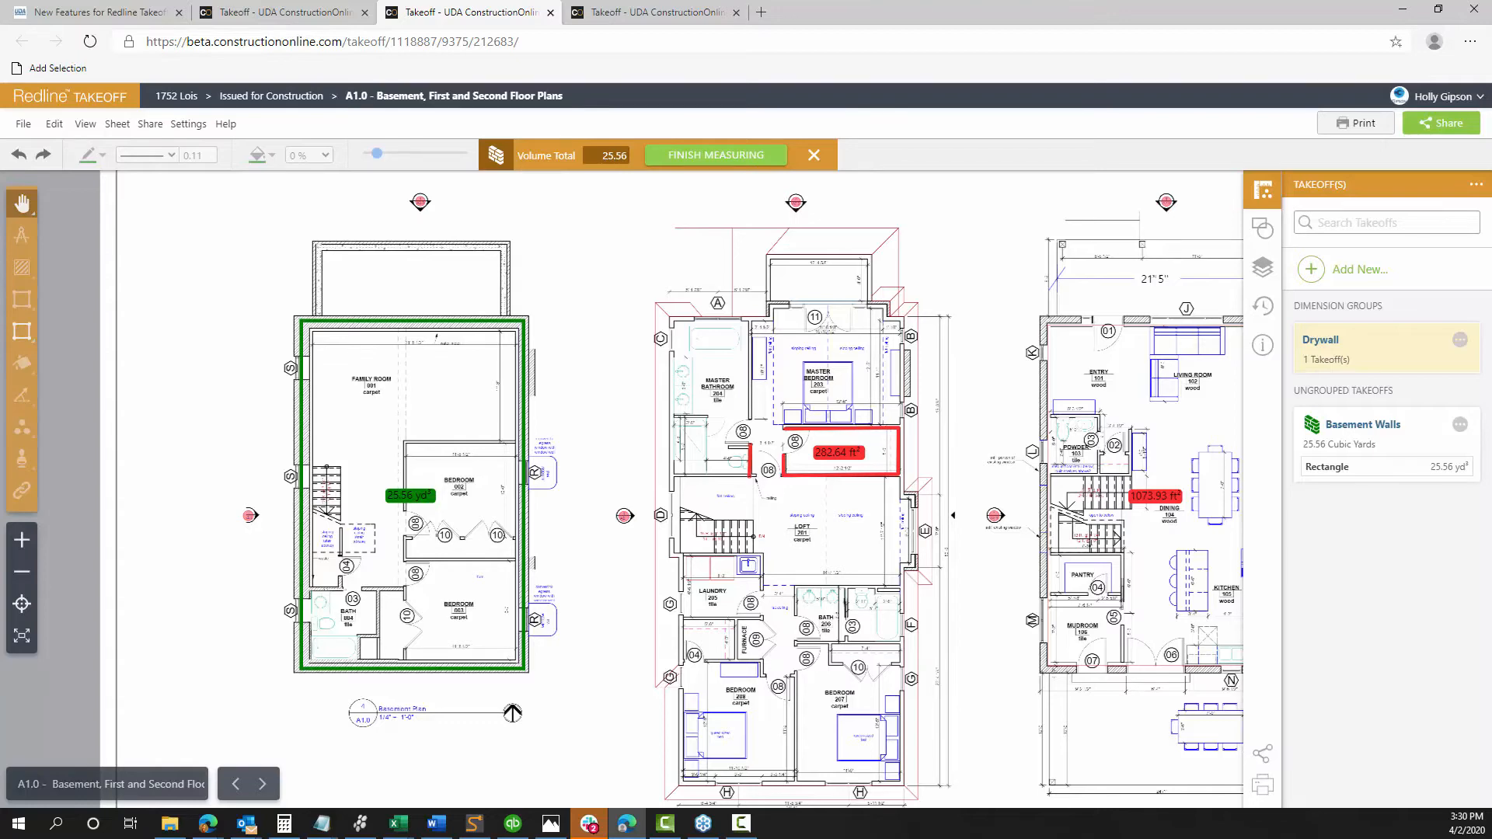
drag(968, 283, 780, 285)
scroll(781, 285, up, 3)
scroll(798, 451, up, 3)
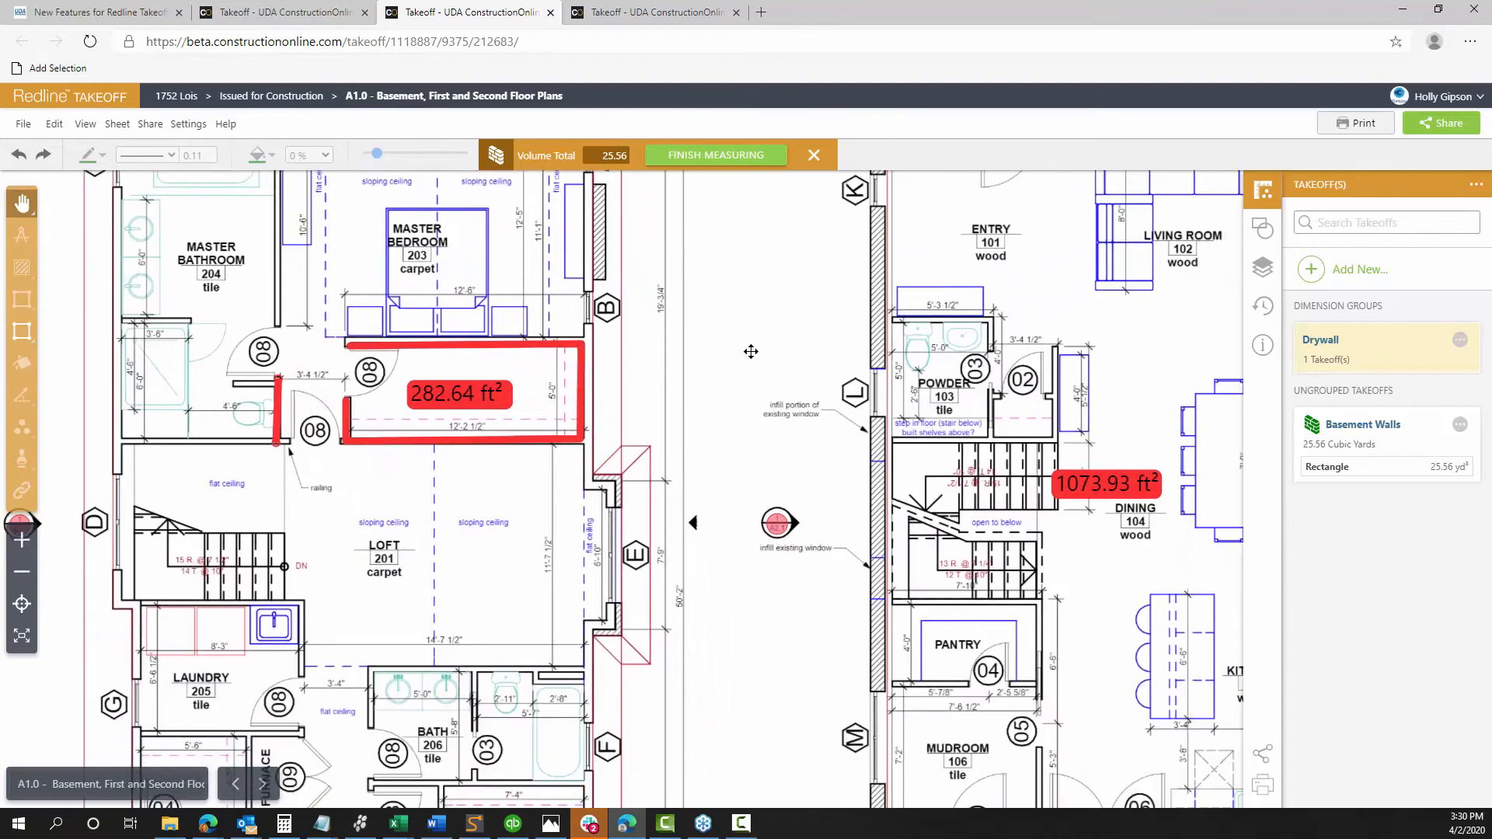
Add a new takeoff group named 'Electrical'
click(1321, 272)
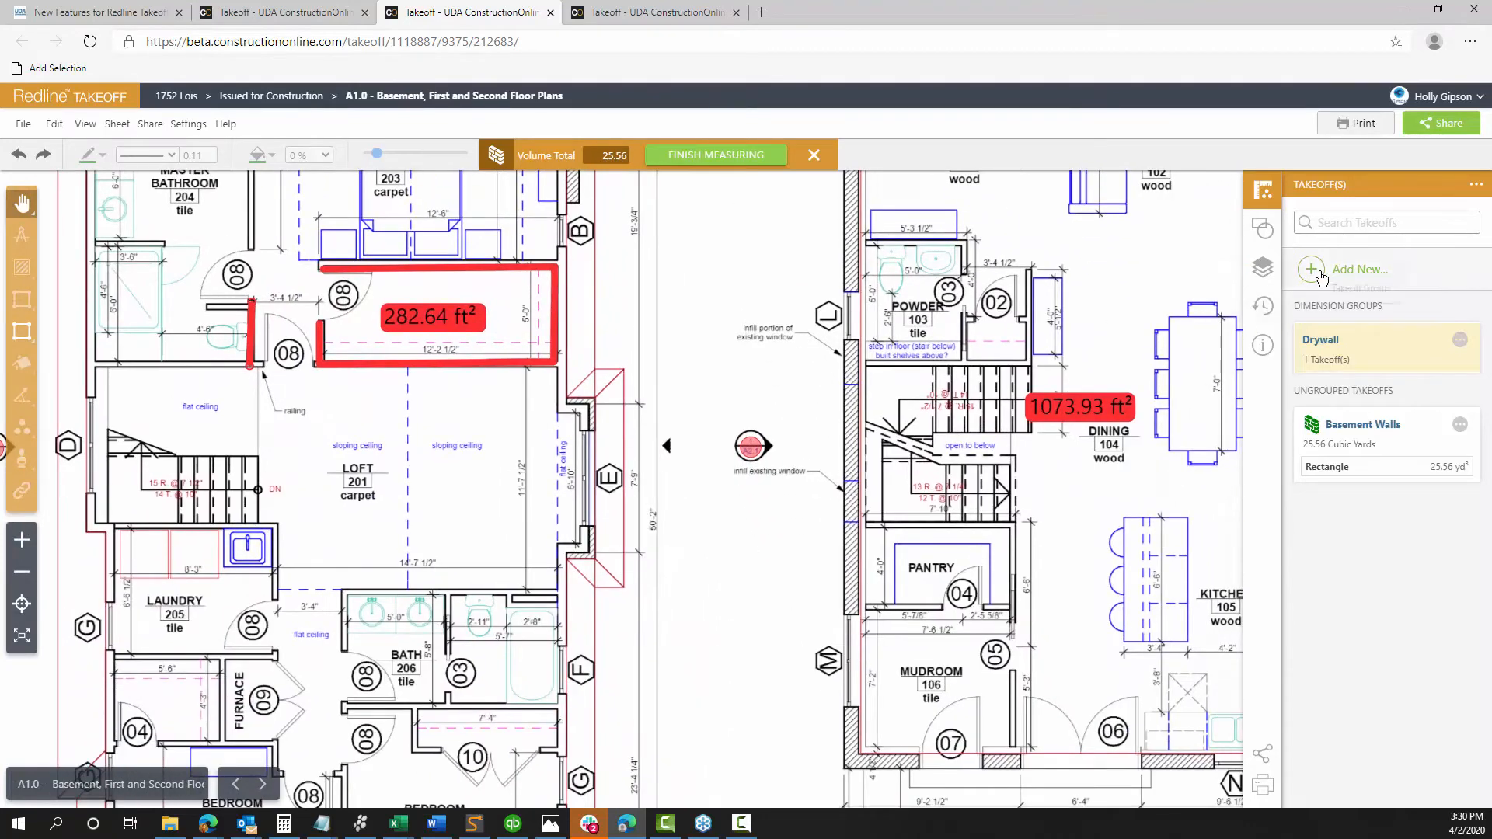
click(1364, 292)
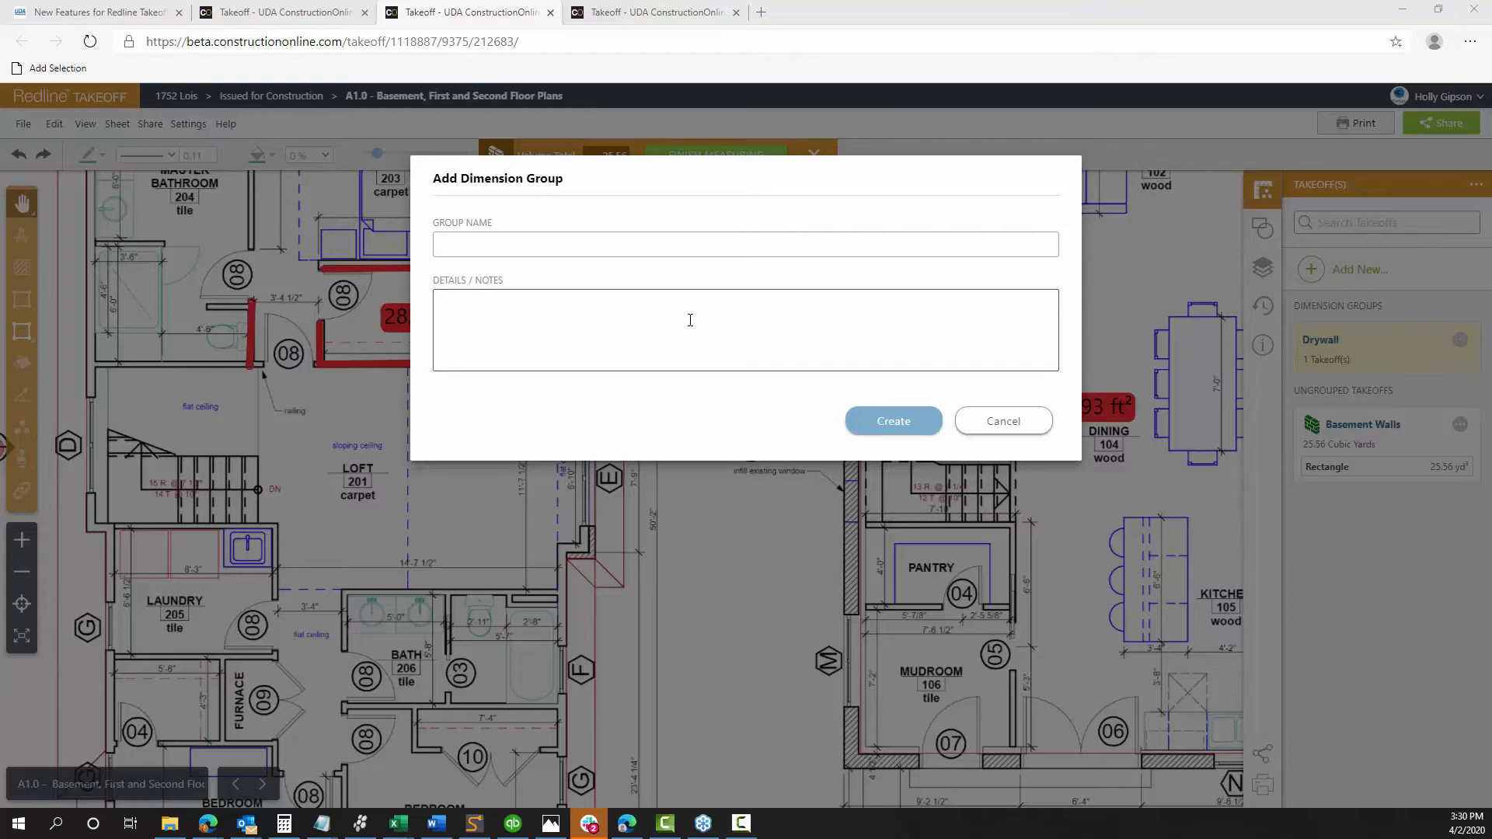
click(587, 255)
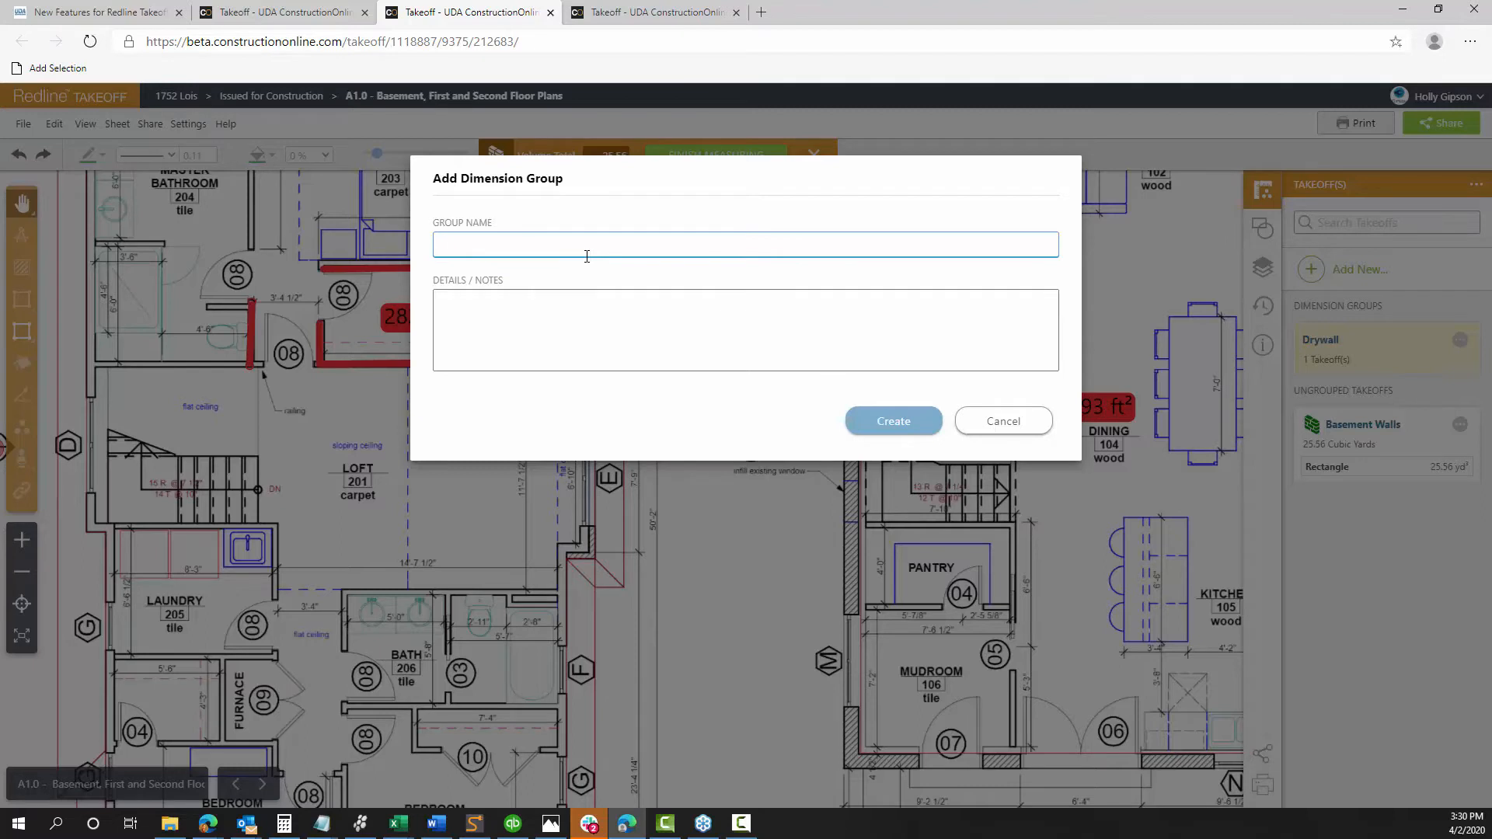
text(Electrical)
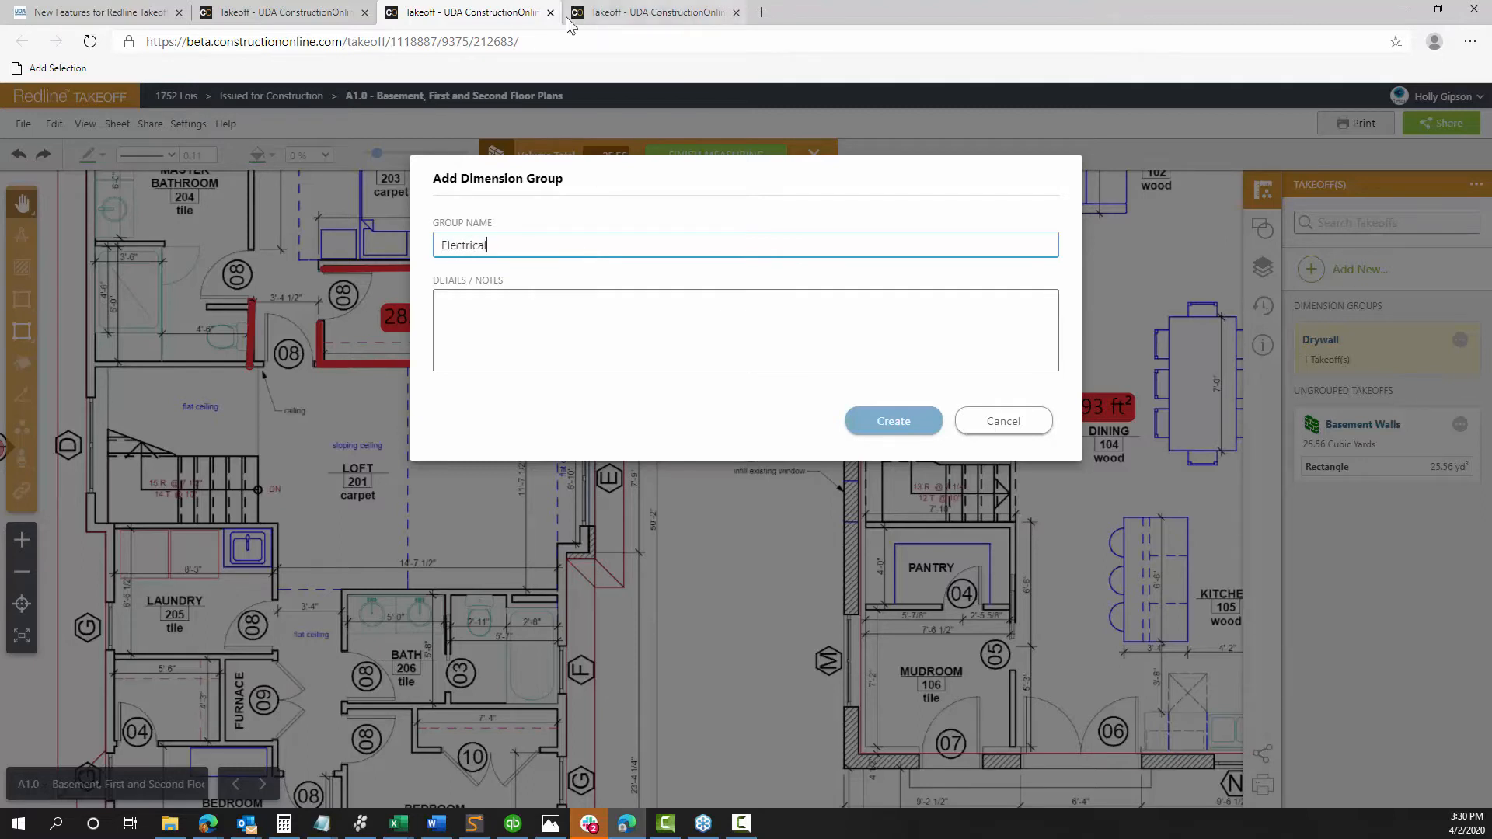
click(902, 423)
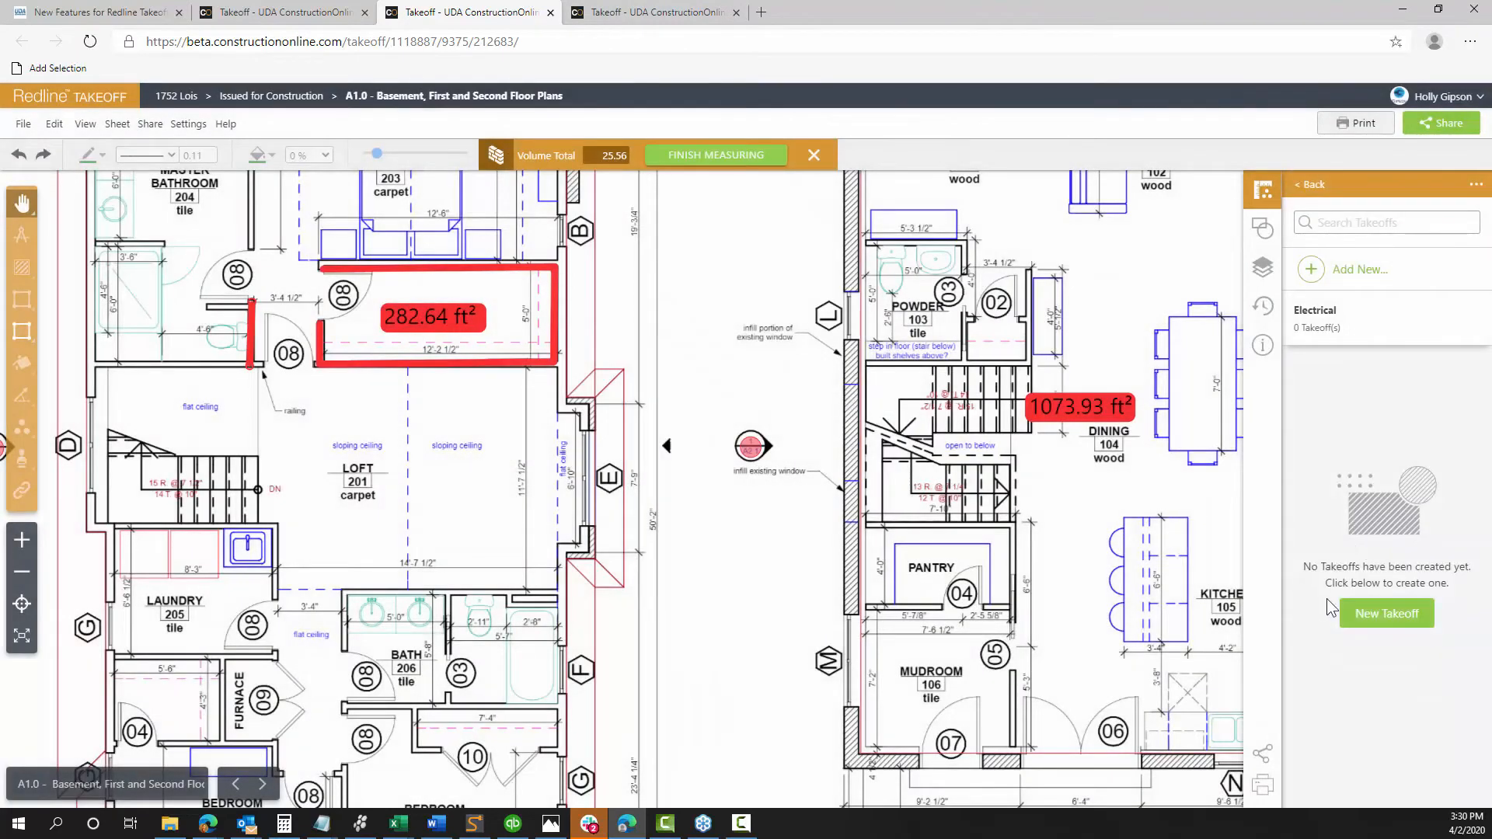
Start a new Electrical takeoff as a Stamp Count using the duplex receptacle outlet stamp
click(1385, 614)
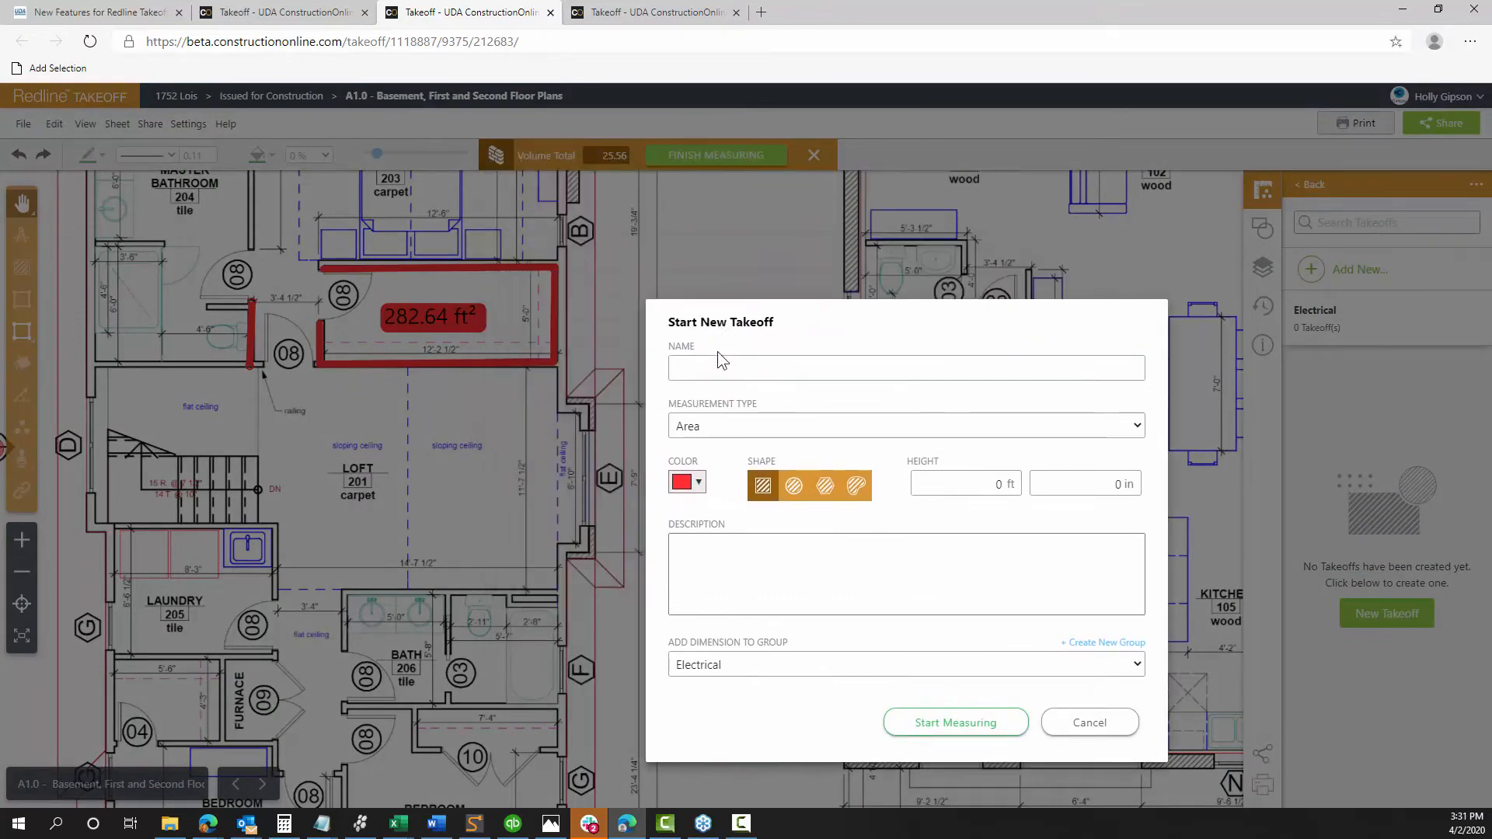
click(726, 422)
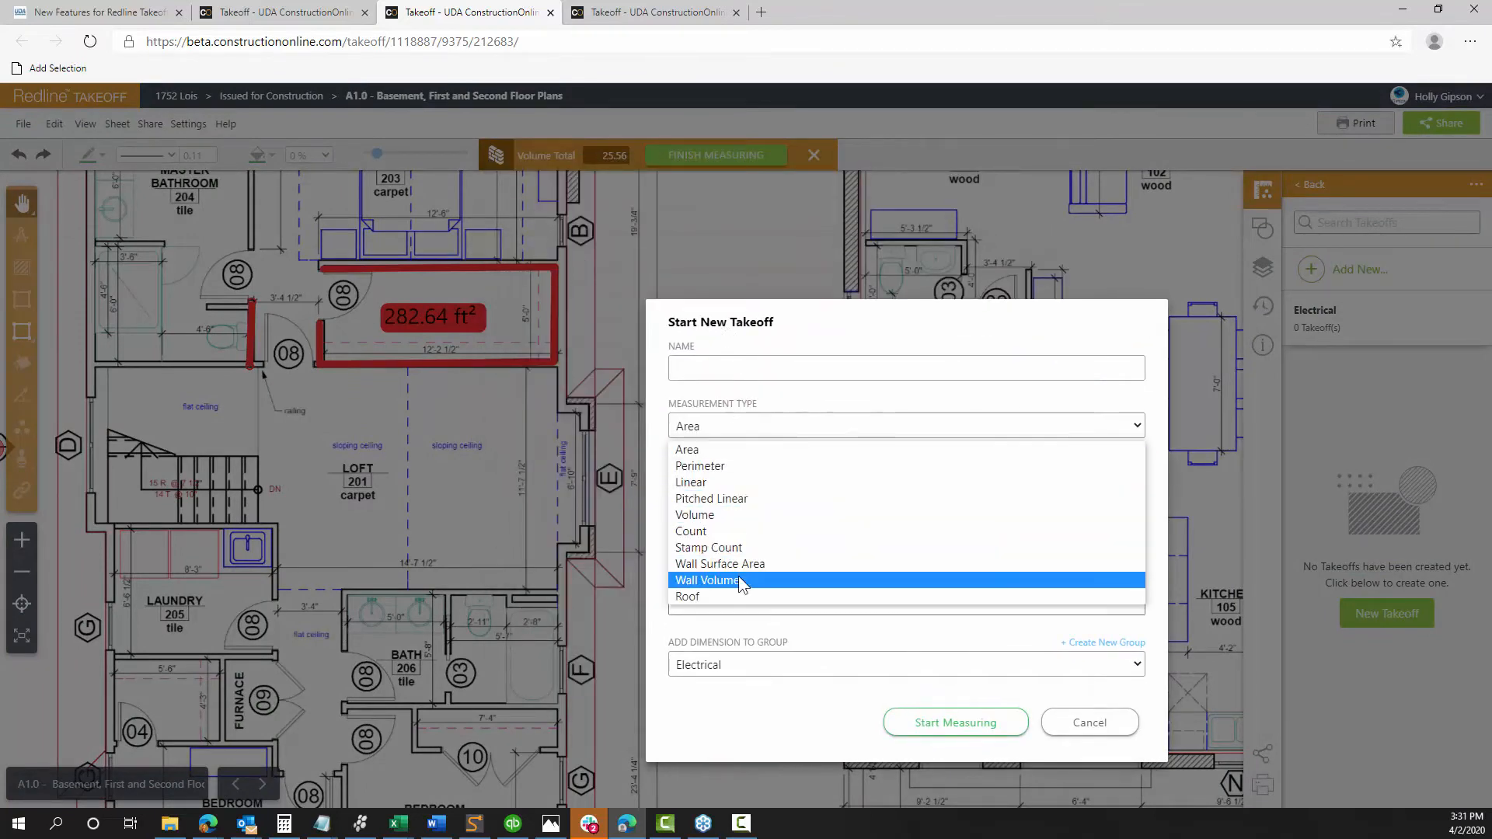
click(709, 549)
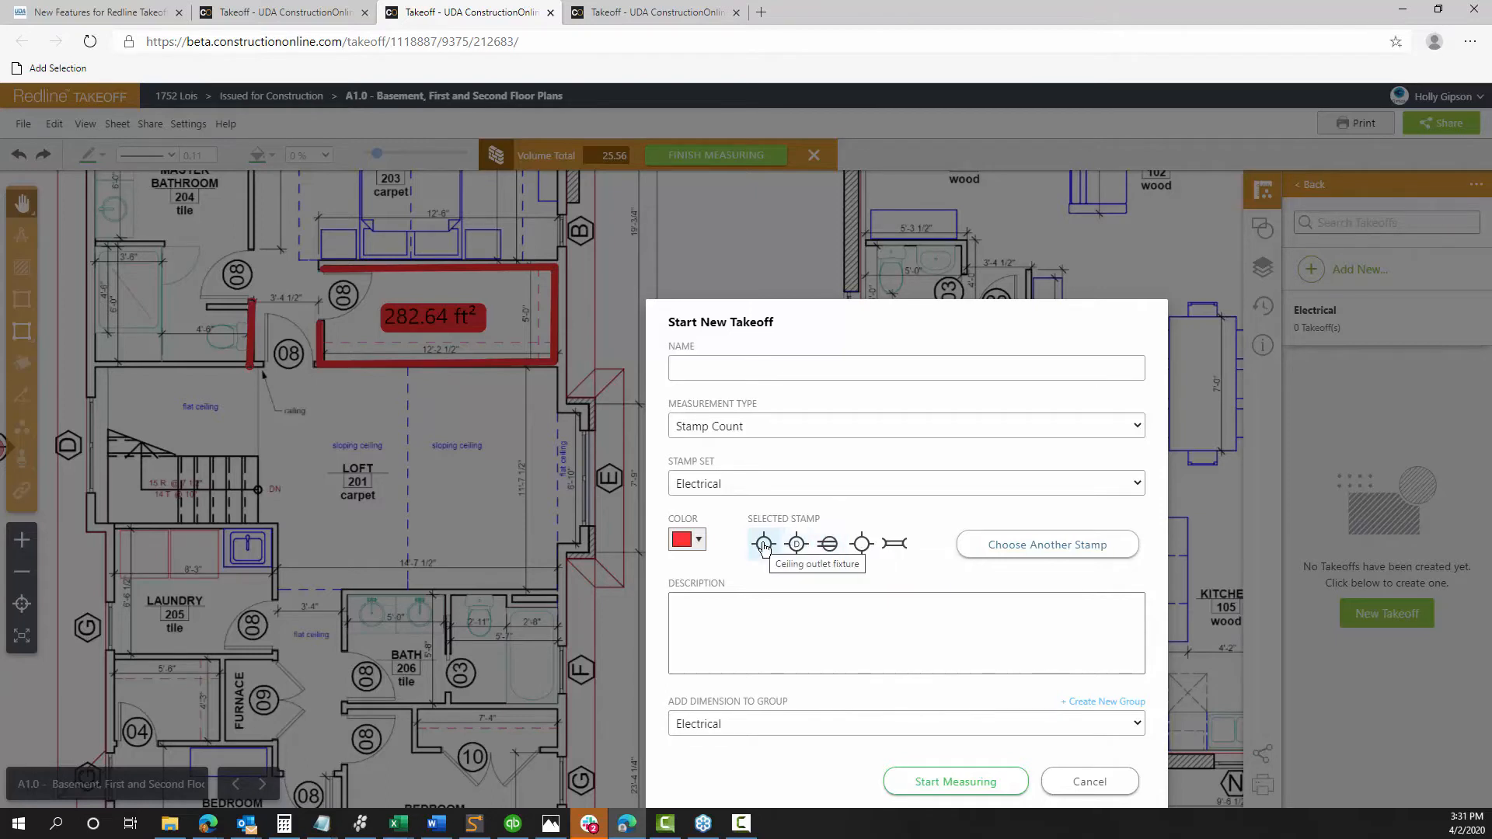
click(836, 547)
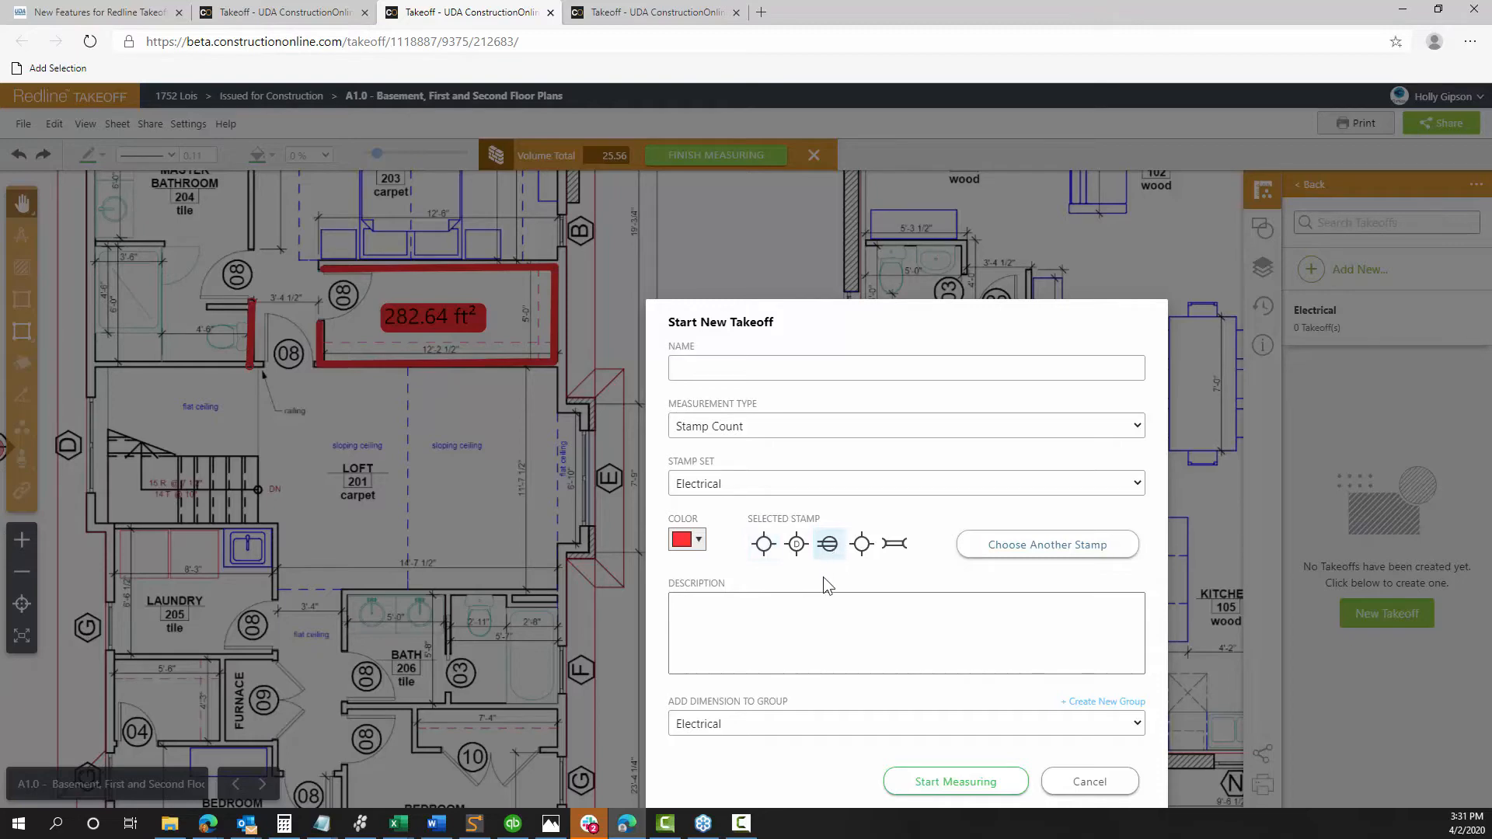
Browse the HVAC and Plumbing stamp sets, then keep the Electrical duplex receptacle outlet stamp
click(1041, 551)
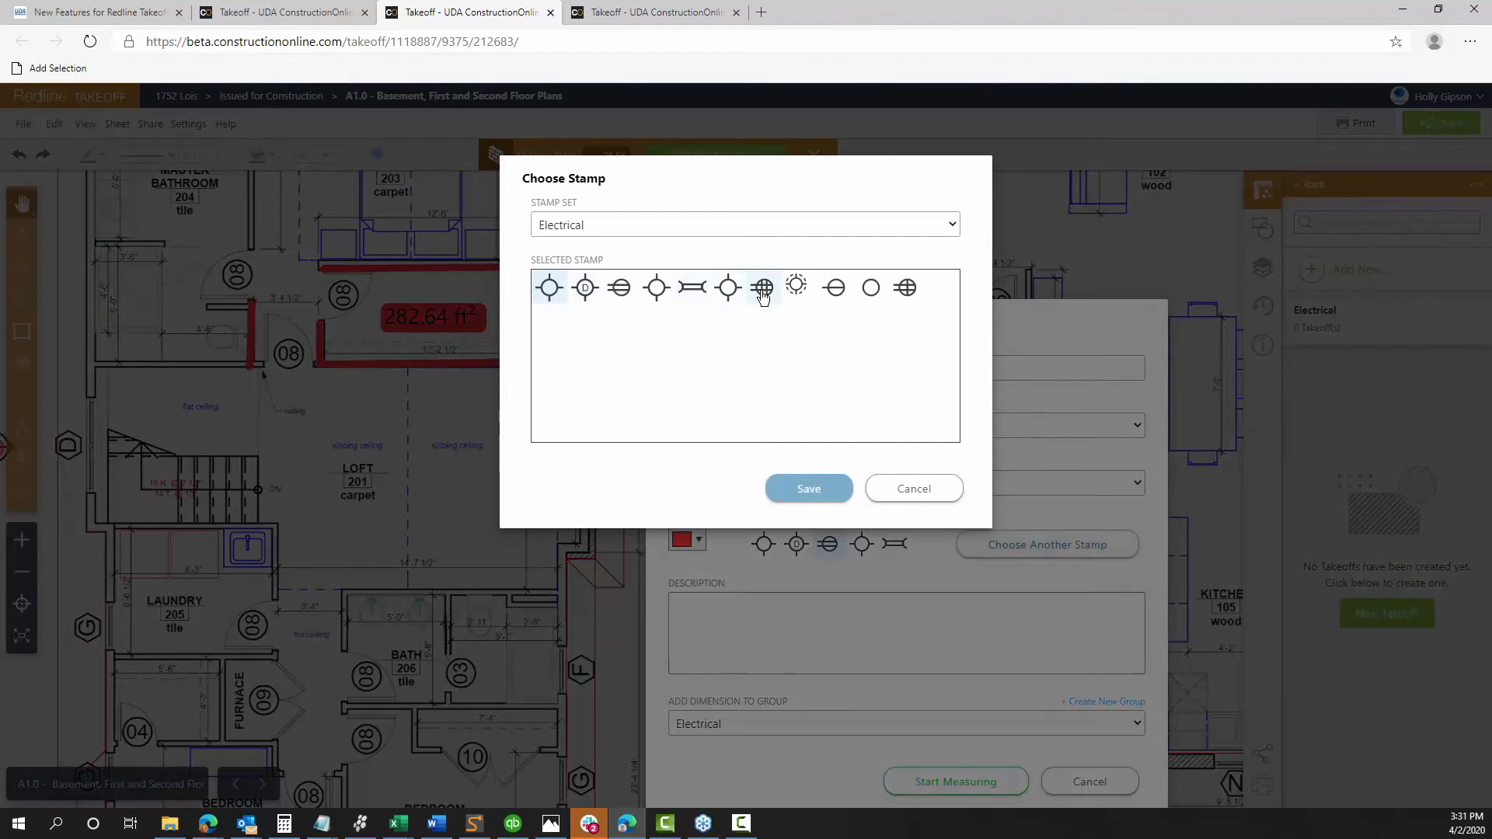
click(584, 227)
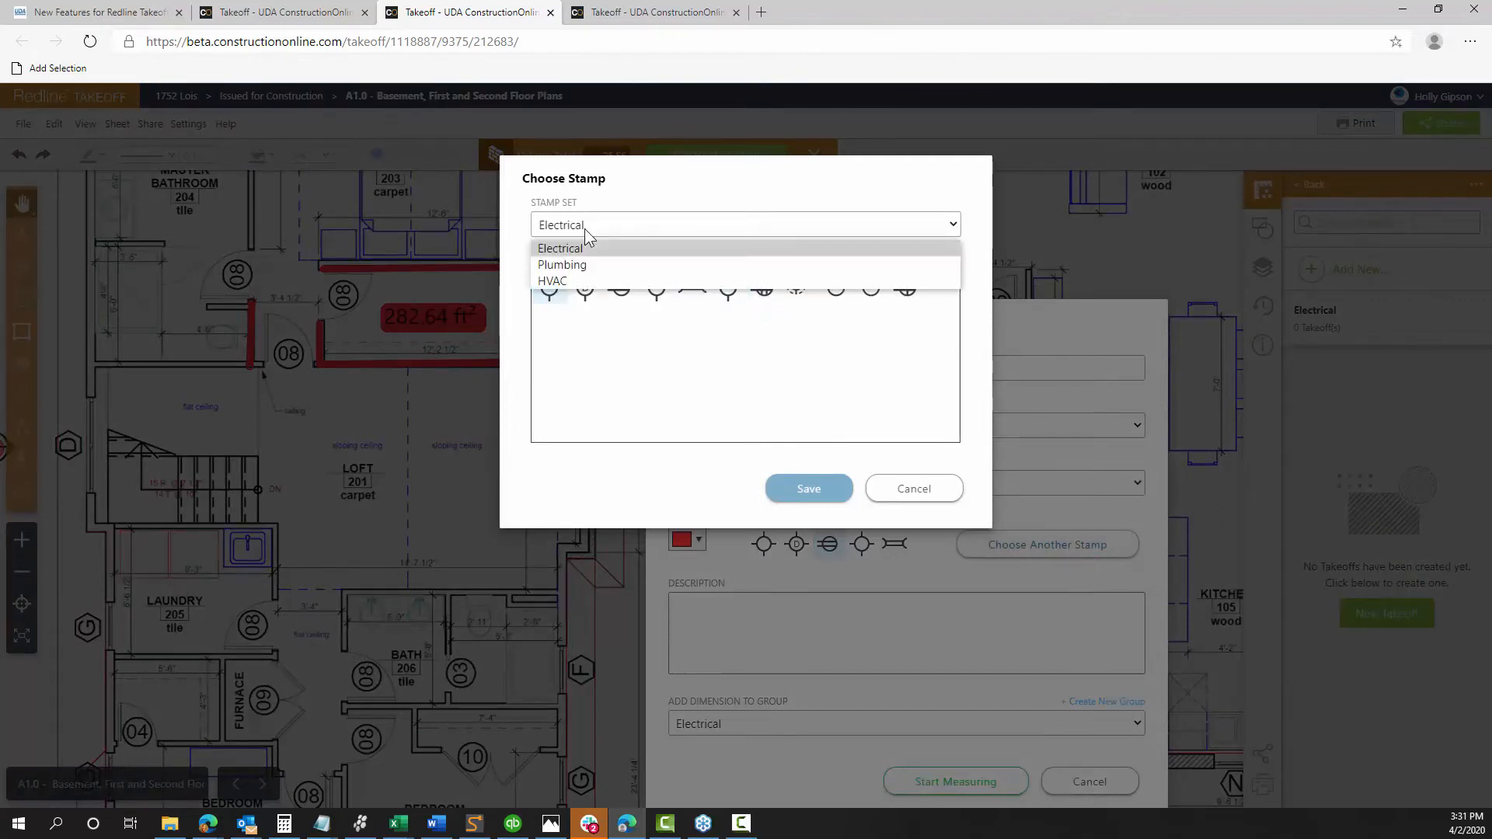
click(562, 281)
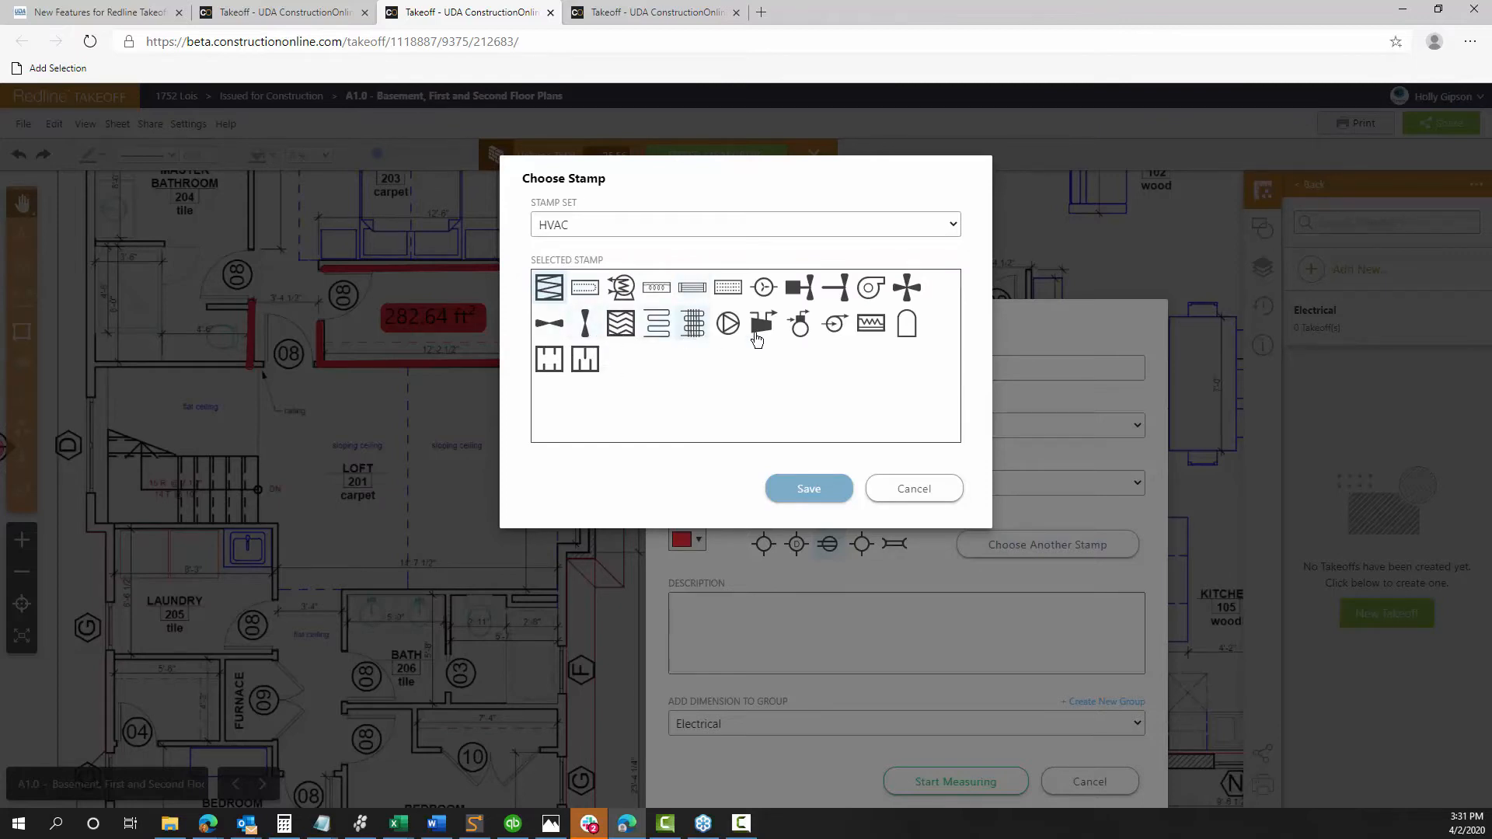
click(599, 226)
click(582, 264)
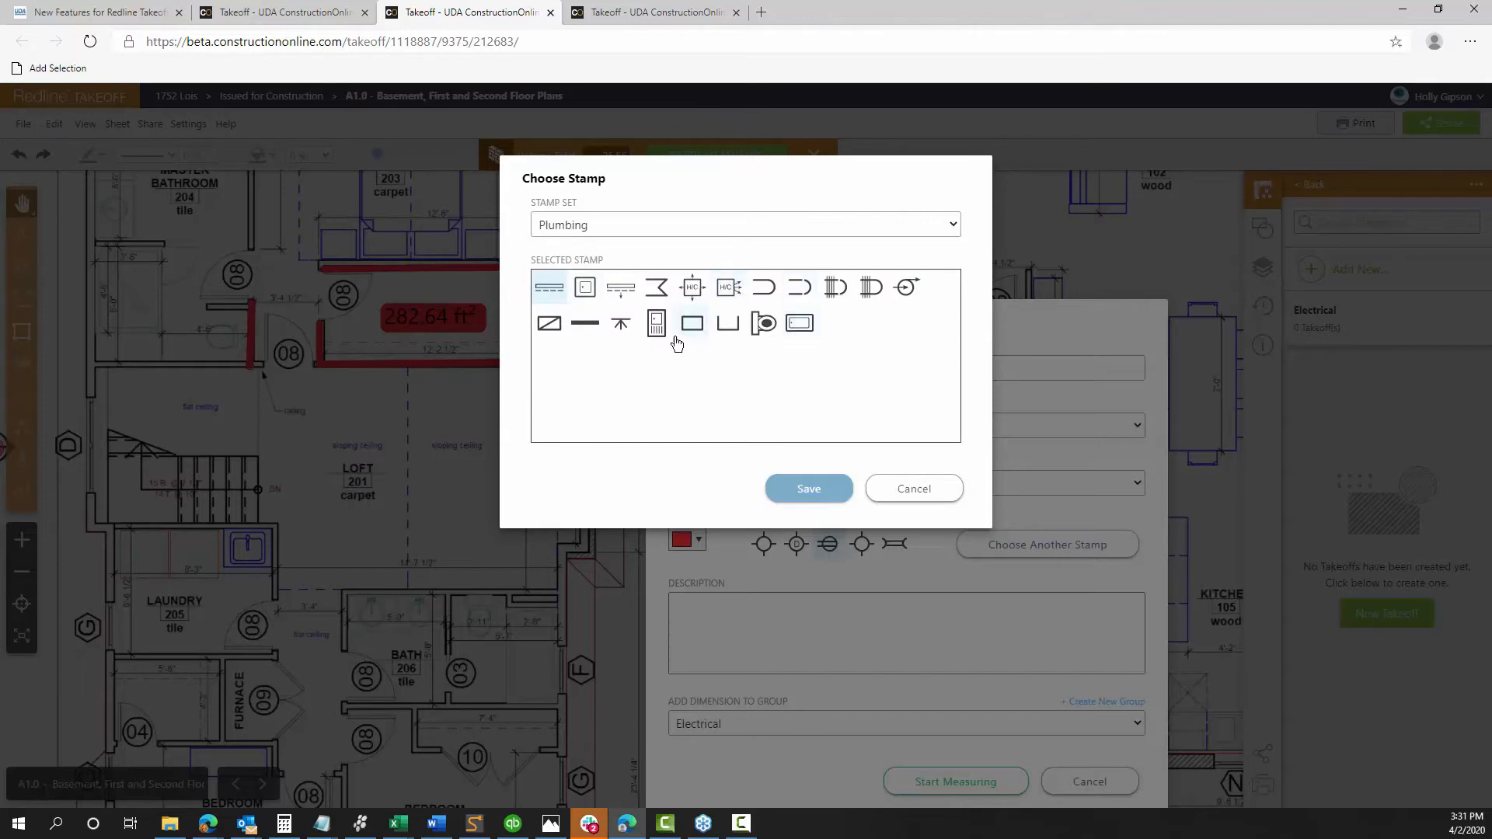
click(571, 233)
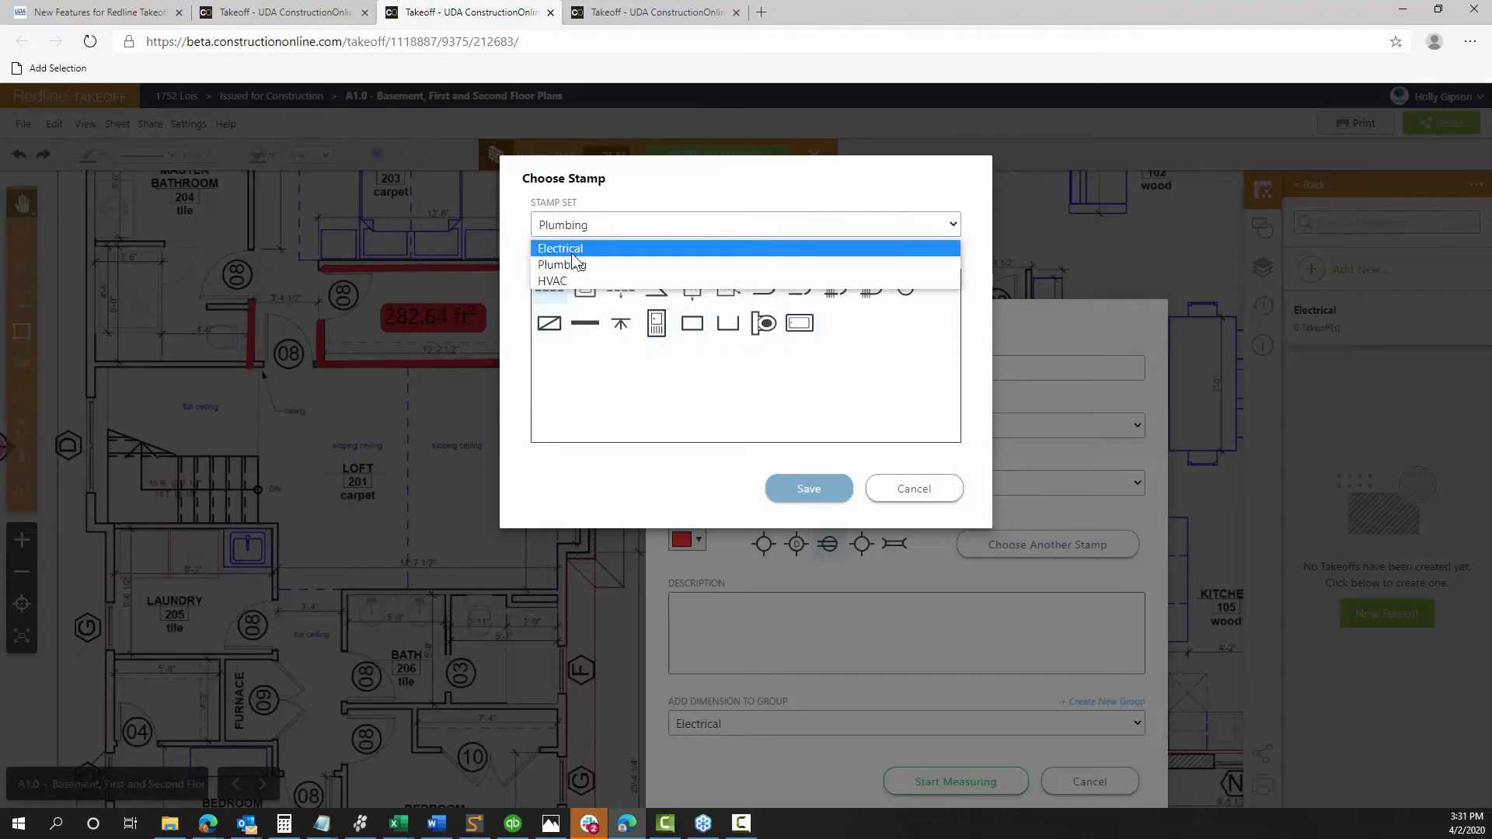
click(572, 243)
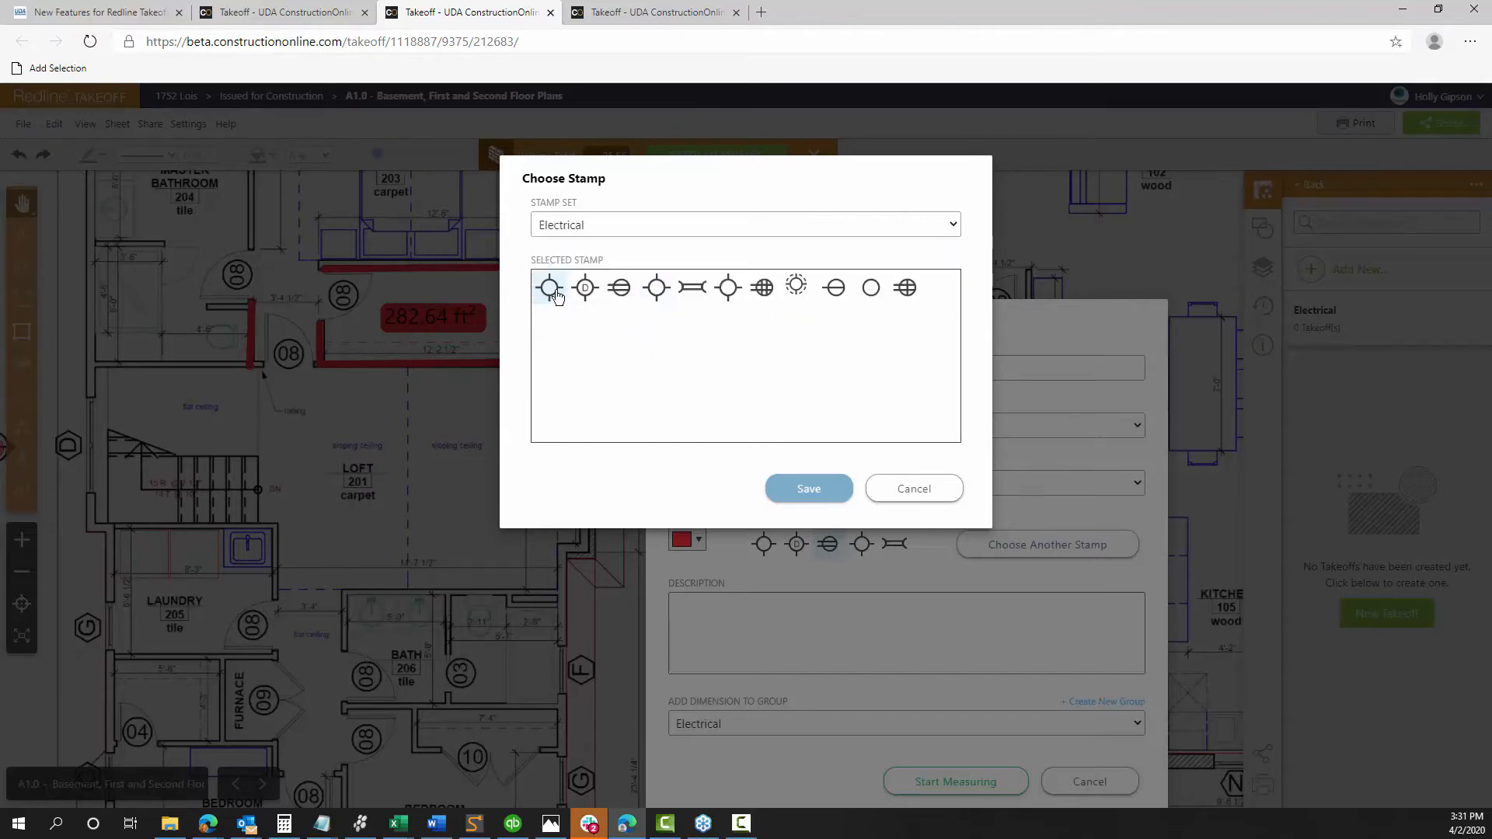
click(619, 288)
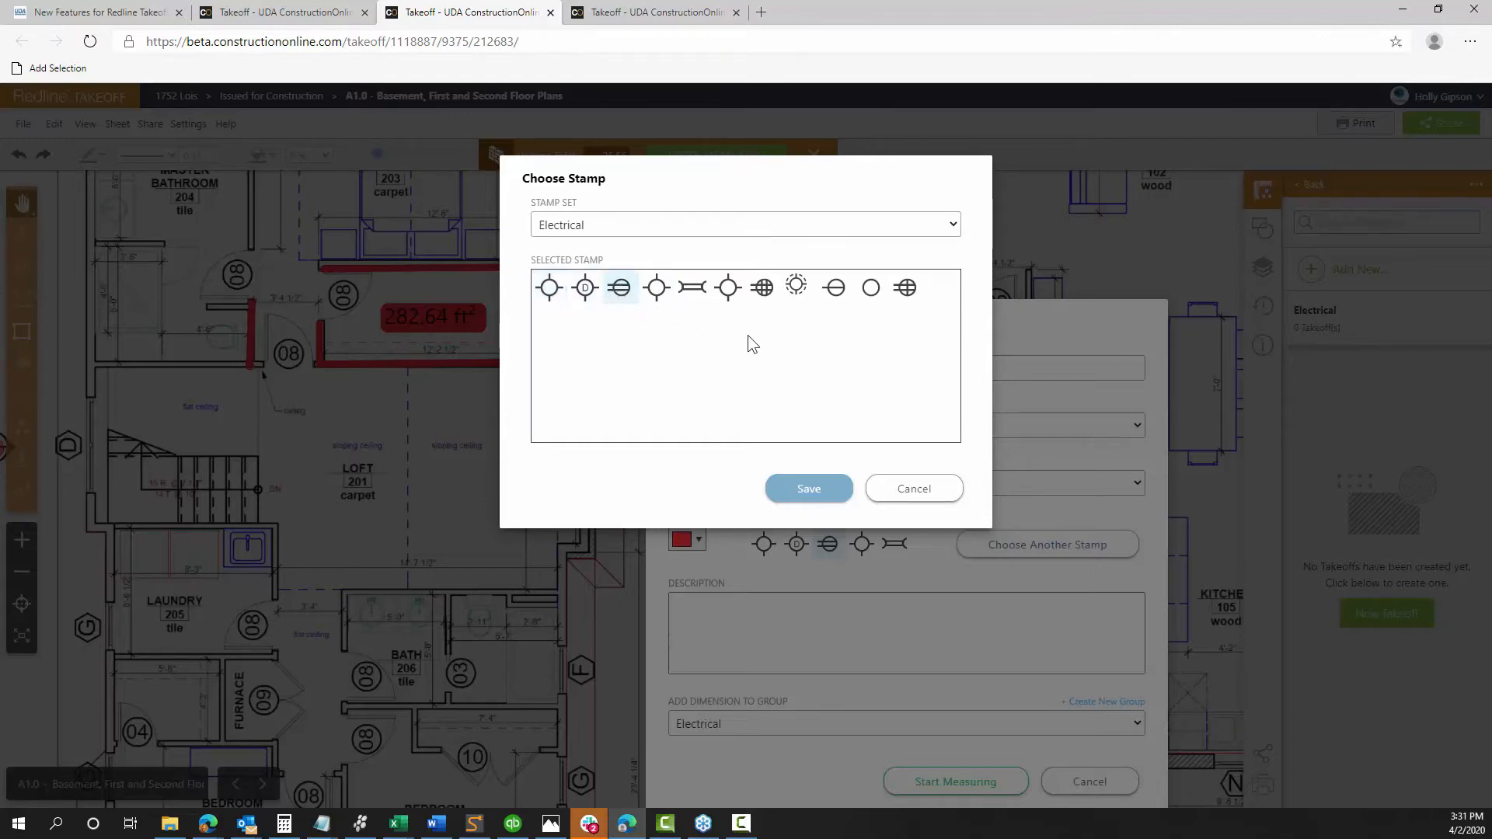
click(831, 490)
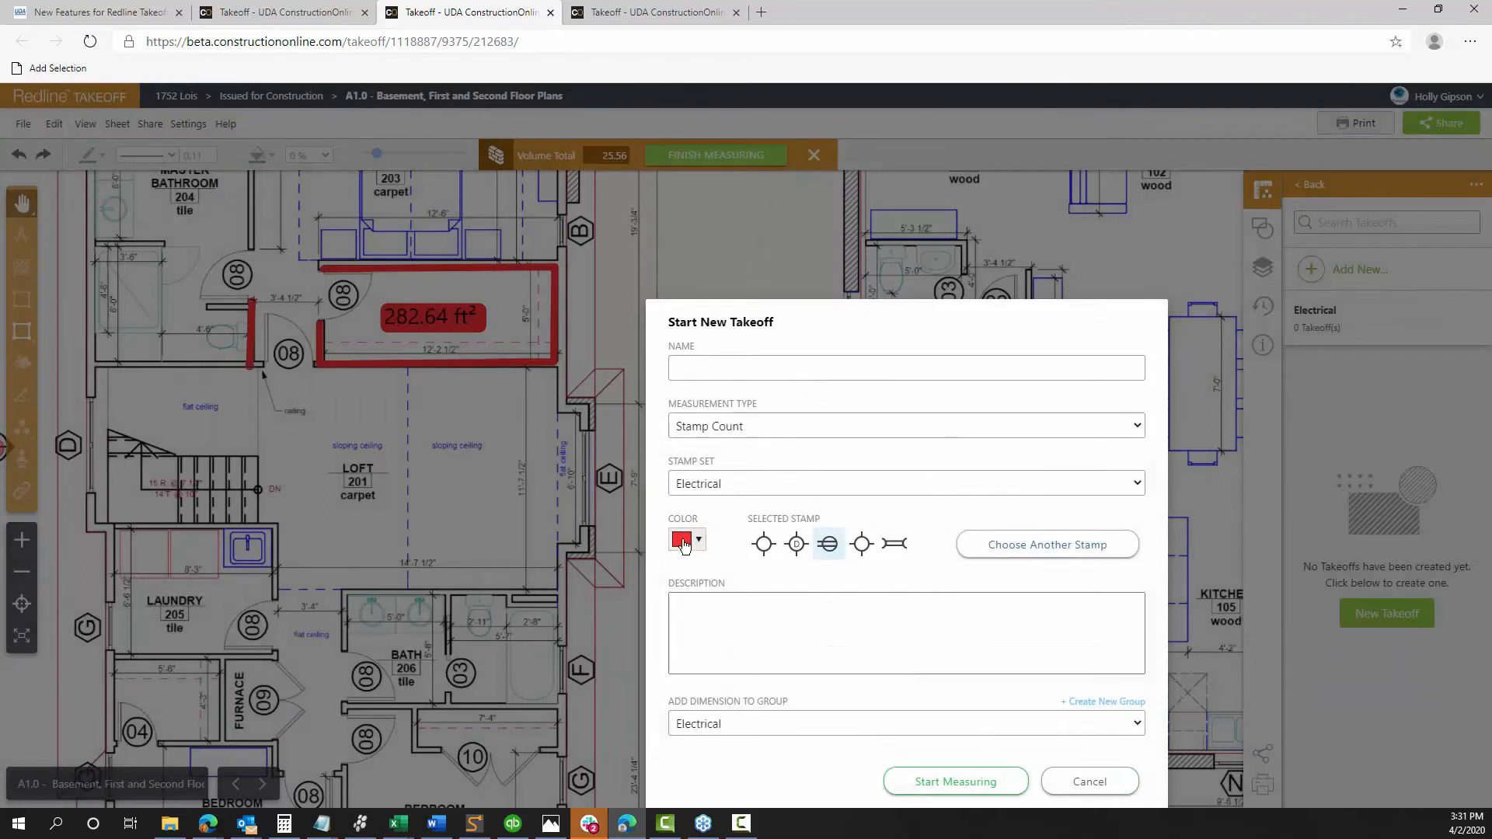
Make the stamps orange, name the takeoff 'Outlets', and start measuring
click(687, 540)
click(725, 567)
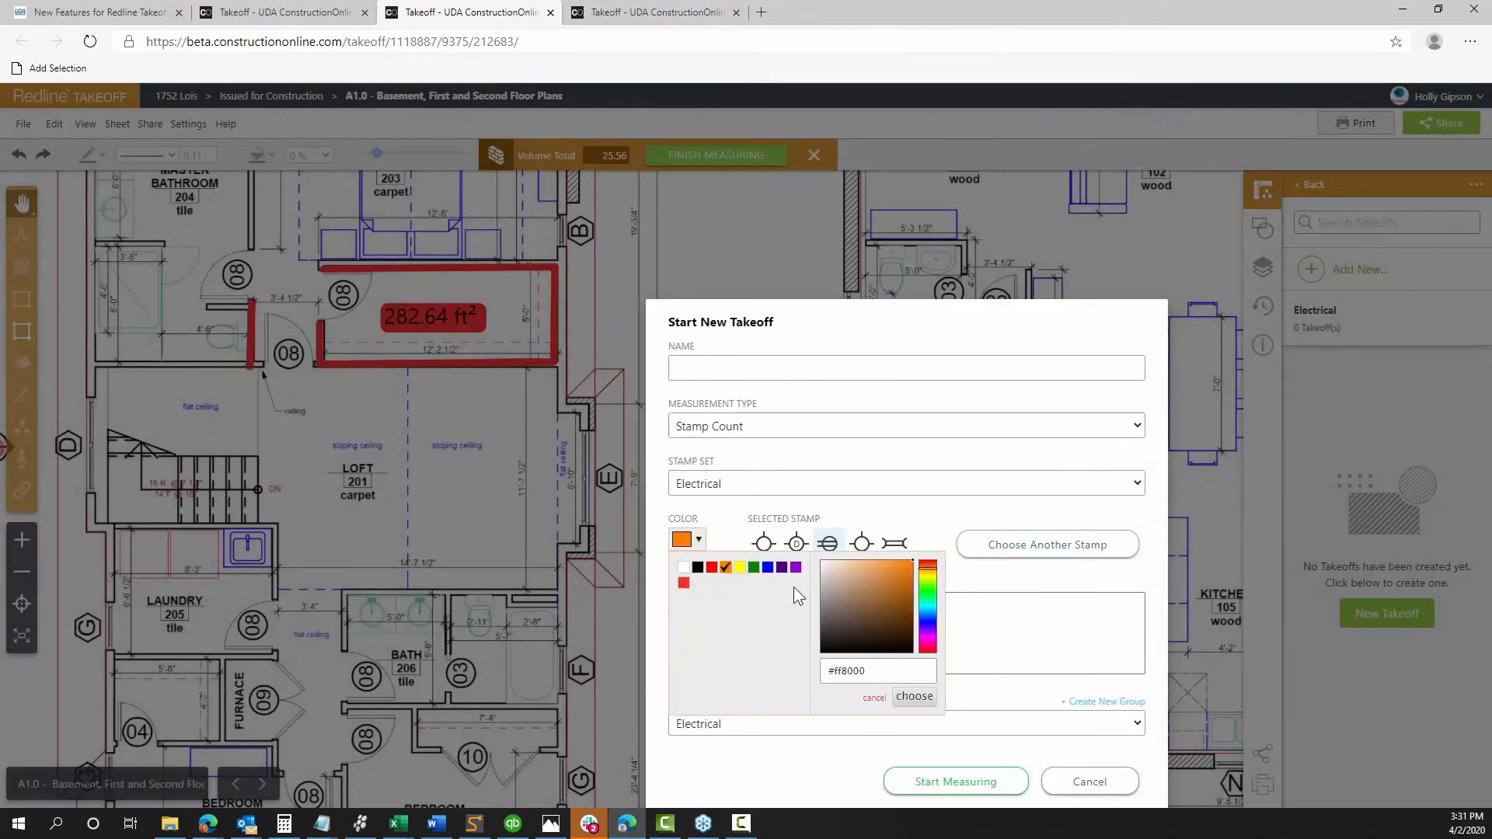
click(723, 367)
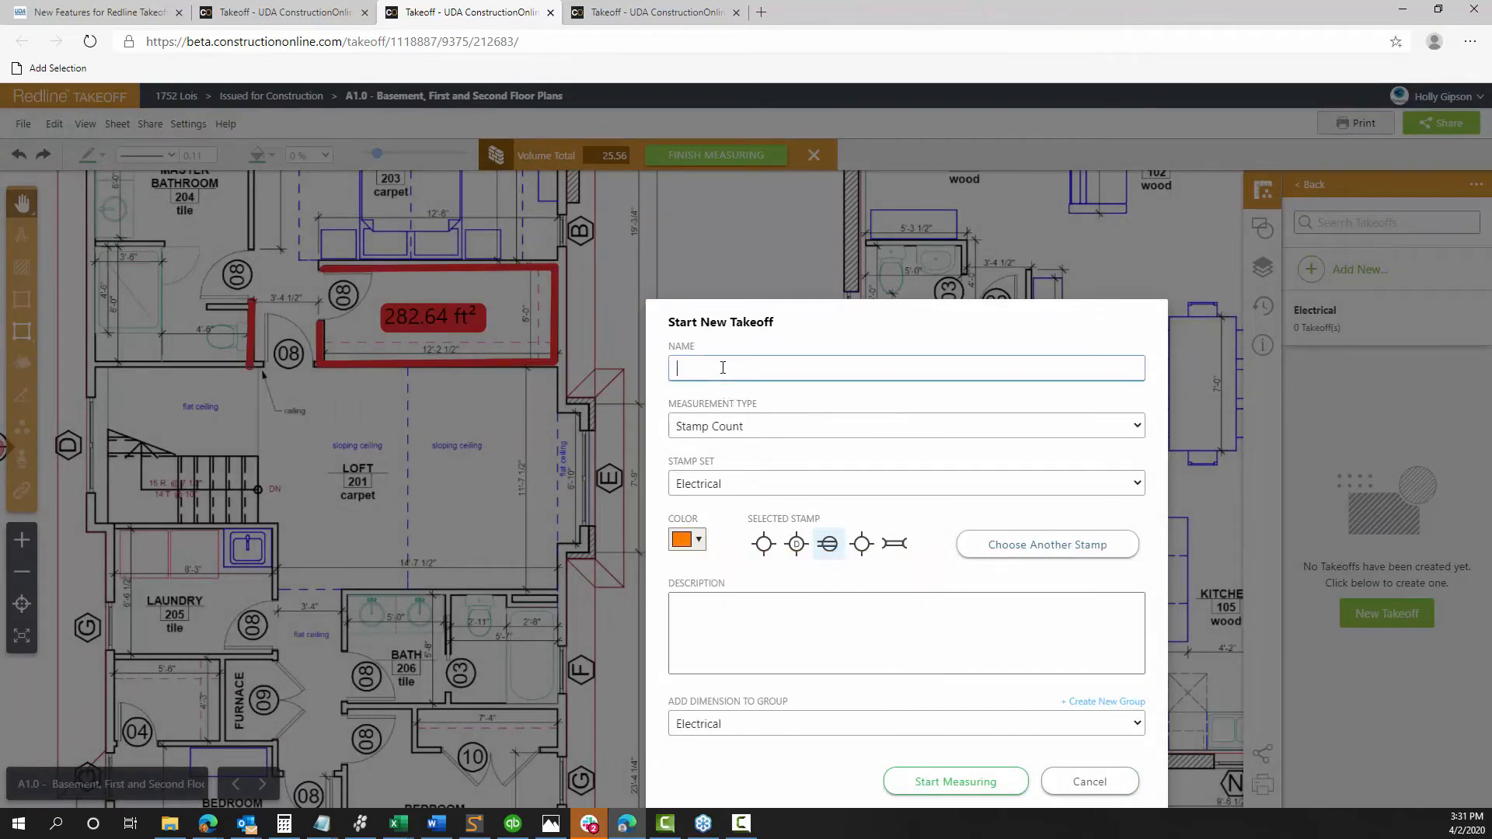
text(Outlets)
drag(855, 343, 773, 236)
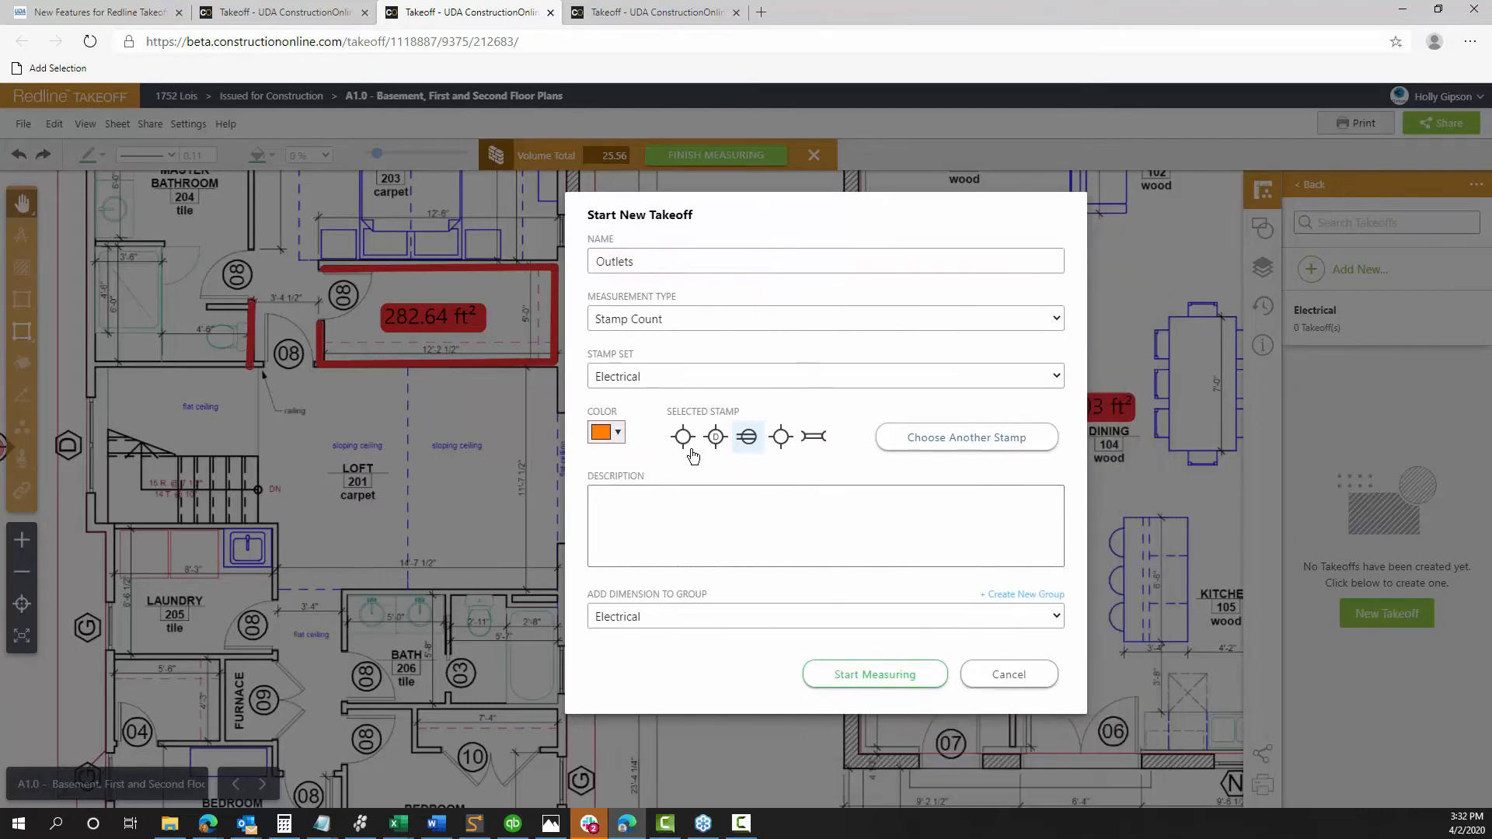
click(835, 675)
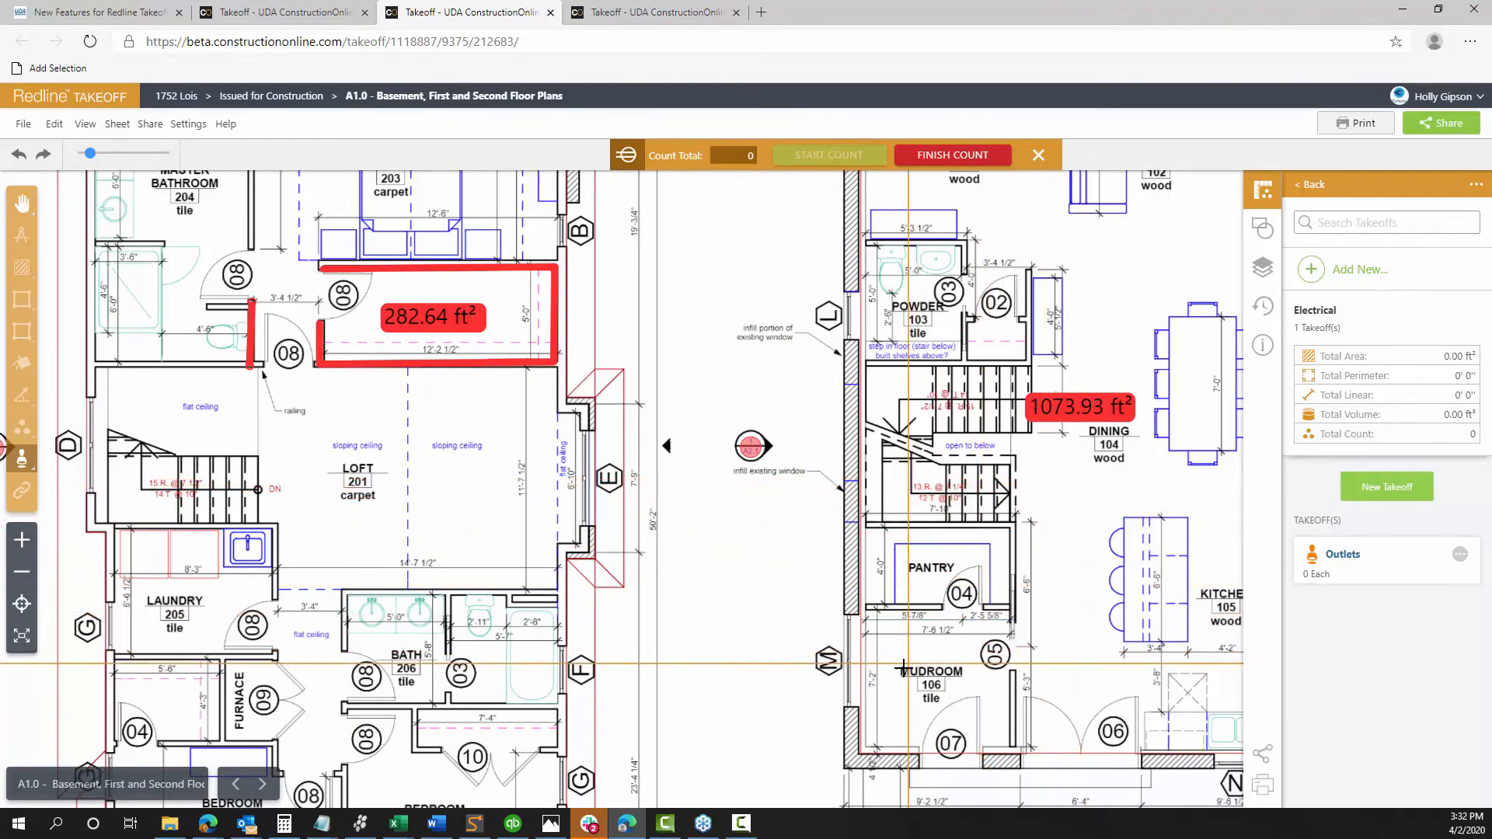
Center the first floor and stamp outlets on the entry walls and living room walls
scroll(834, 634, down, 3)
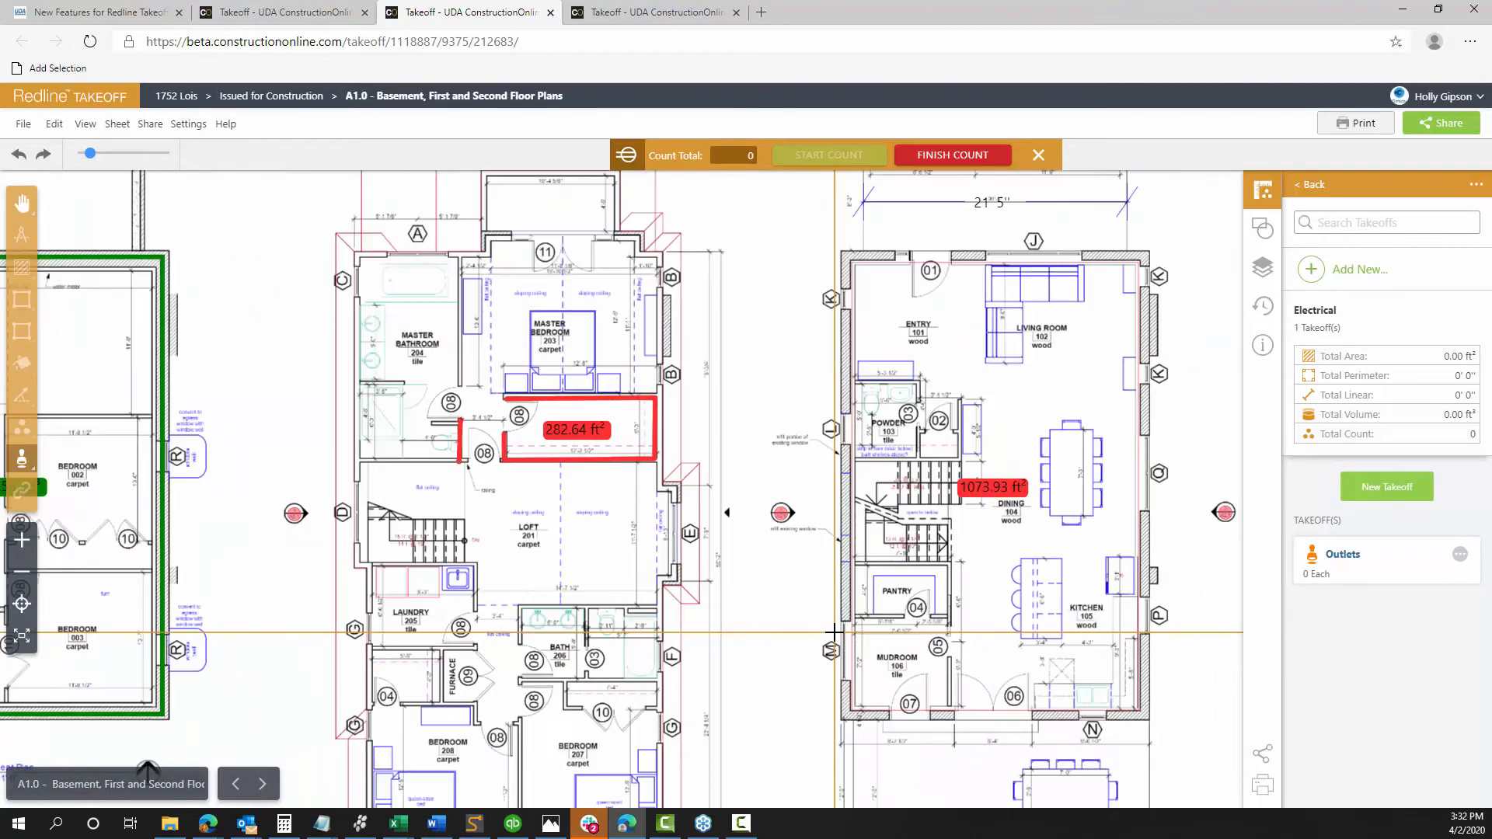
drag(827, 620, 830, 620)
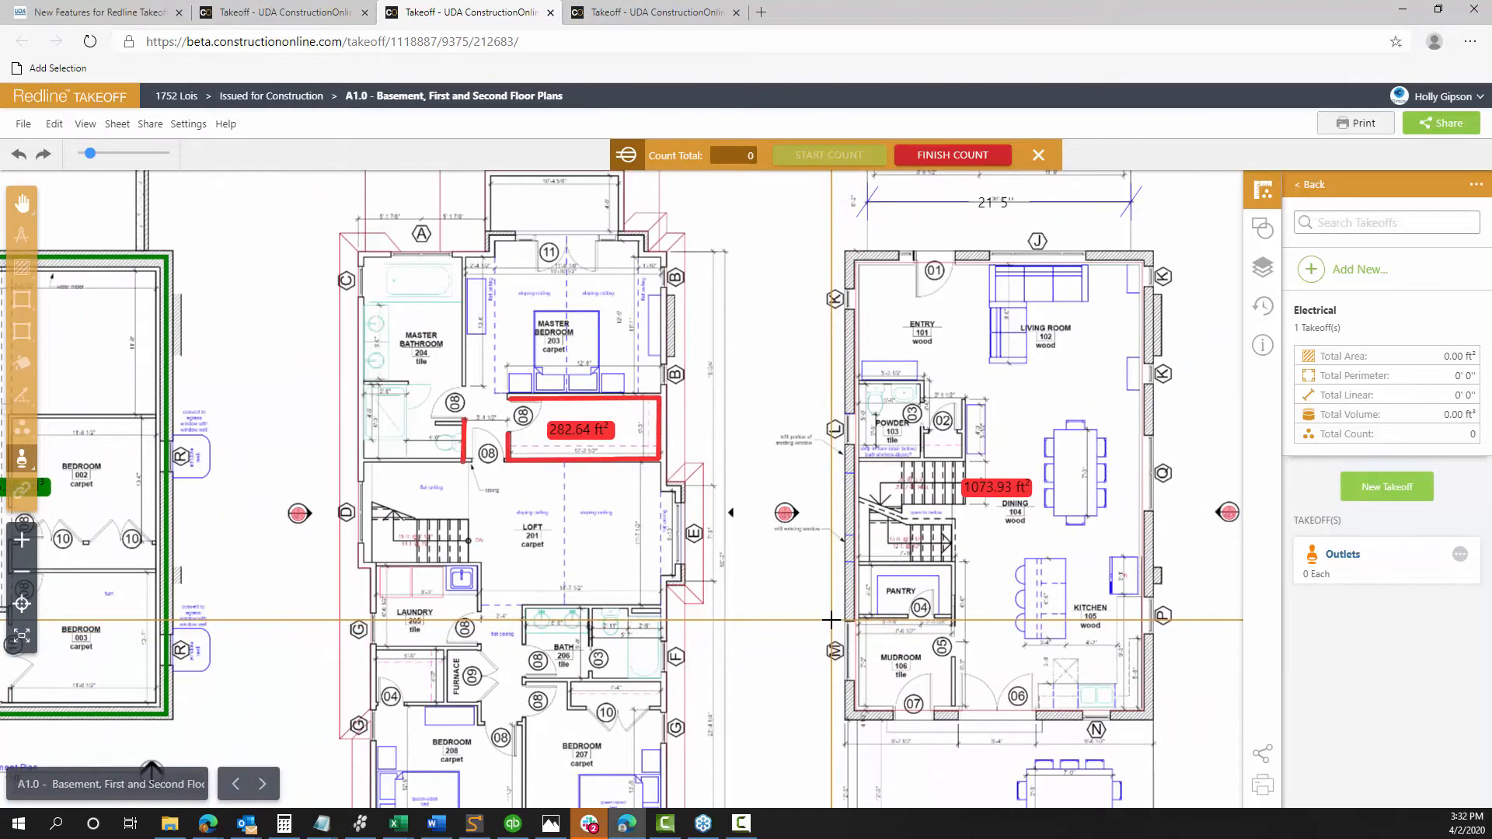
key(Right)
key(Right)
key(Right)
key(Right)
key(Right)
key(Right)
key(Right)
key(Right)
key(Right)
key(Right)
key(Right)
key(Right)
key(Right)
key(Right)
key(Right)
key(Right)
key(Right)
key(Right)
key(Right)
key(Right)
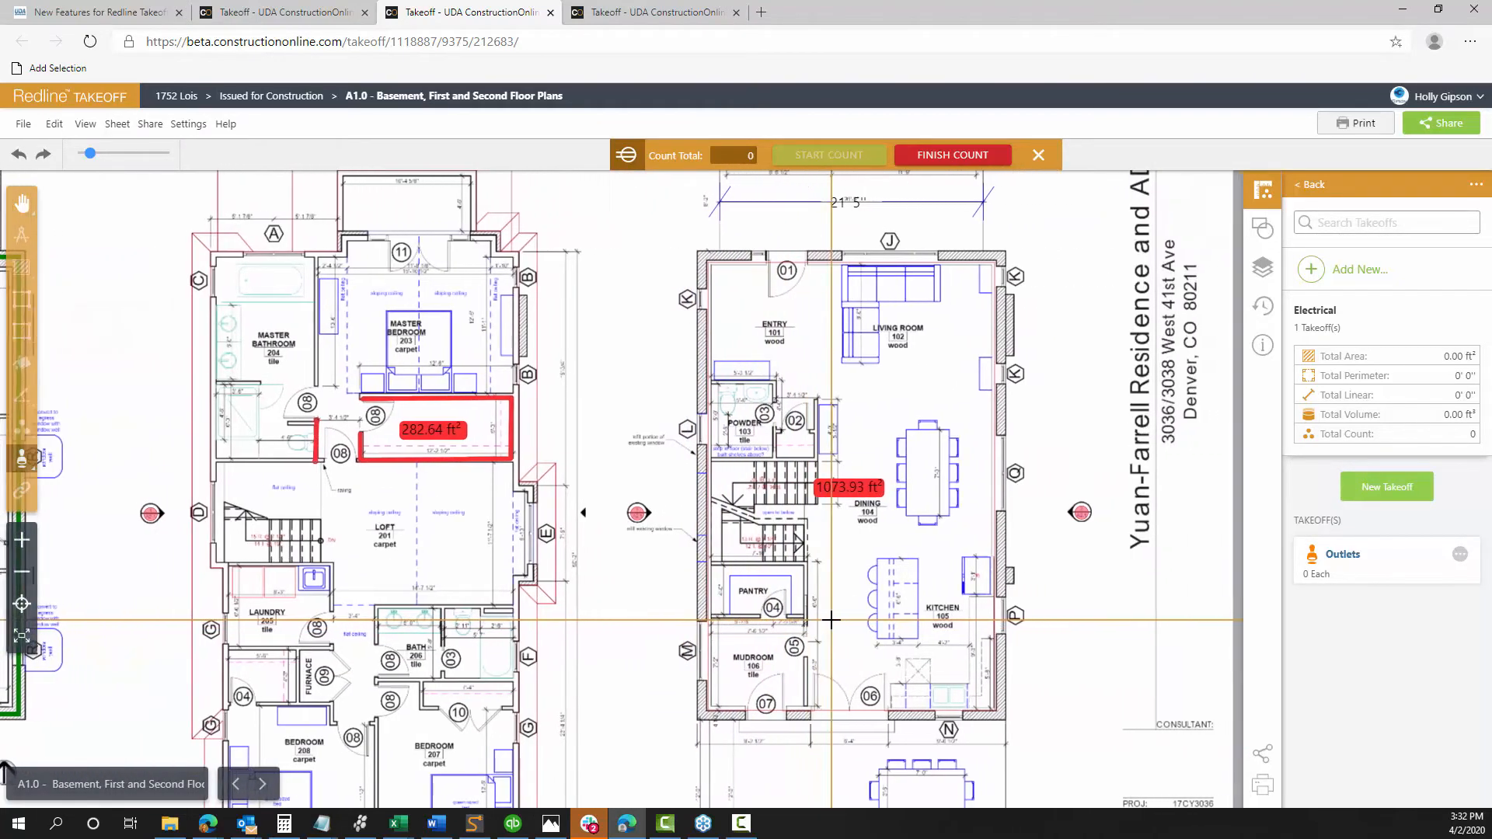
key(Right)
key(Right)
key(Right)
key(Right)
key(Right)
key(Right)
key(Right)
key(Right)
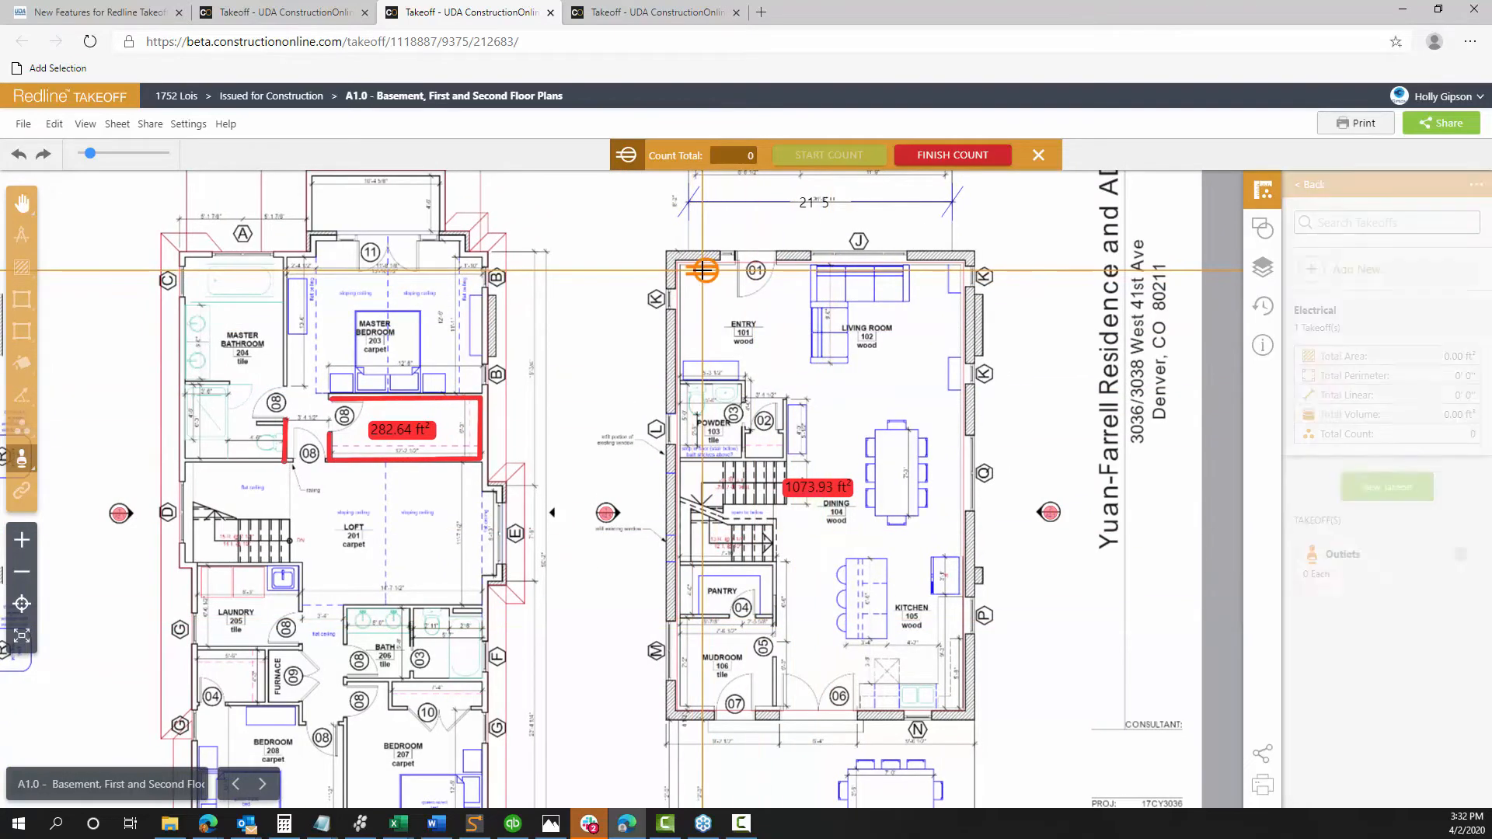
click(704, 269)
click(698, 345)
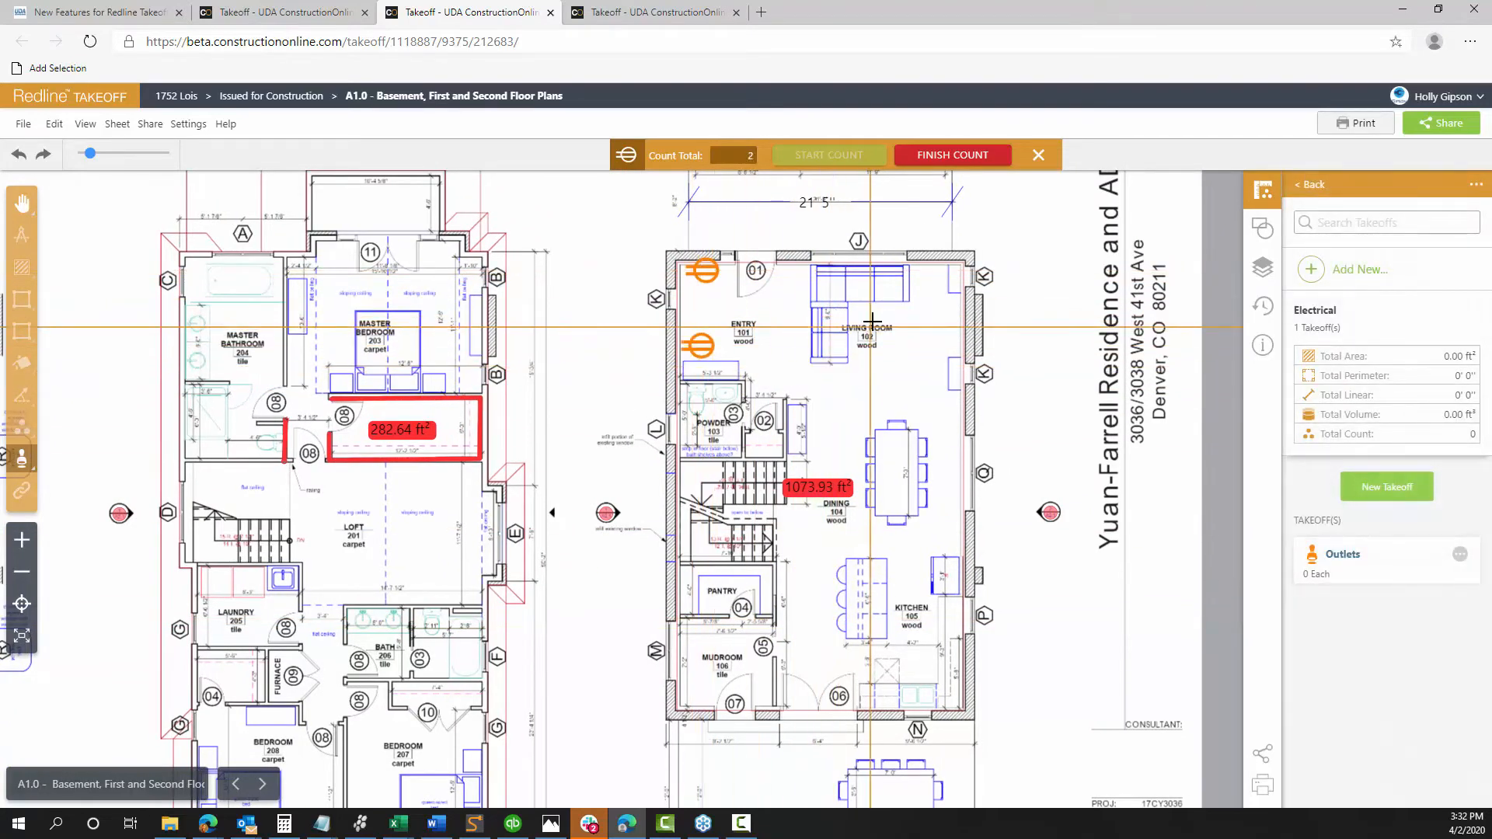
click(927, 275)
click(941, 381)
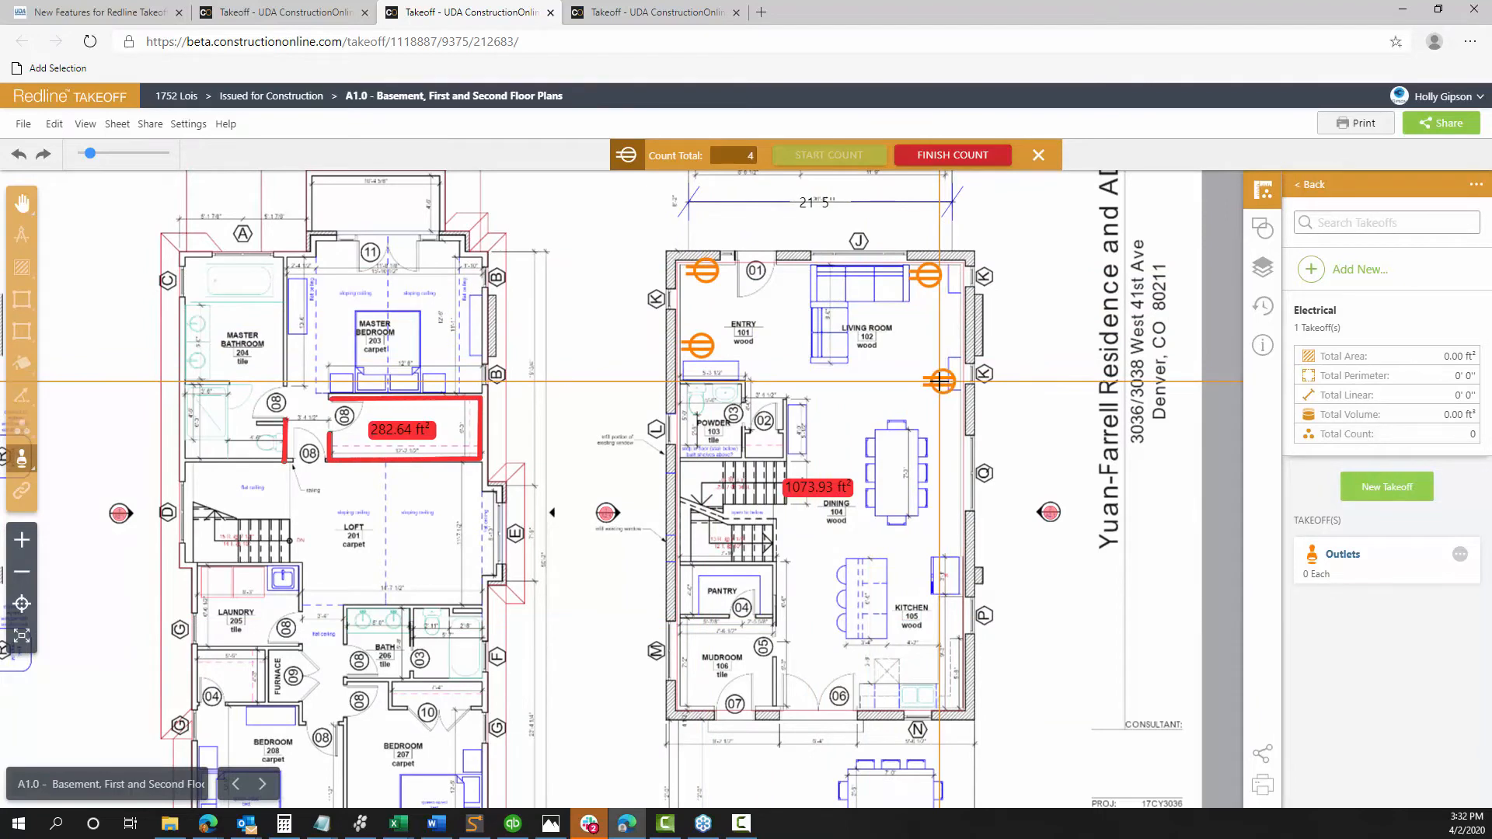
Stamp outlets by the kitchen, bottom wall, mudroom, pantry and stair wall, finishing at 10
click(946, 547)
click(948, 690)
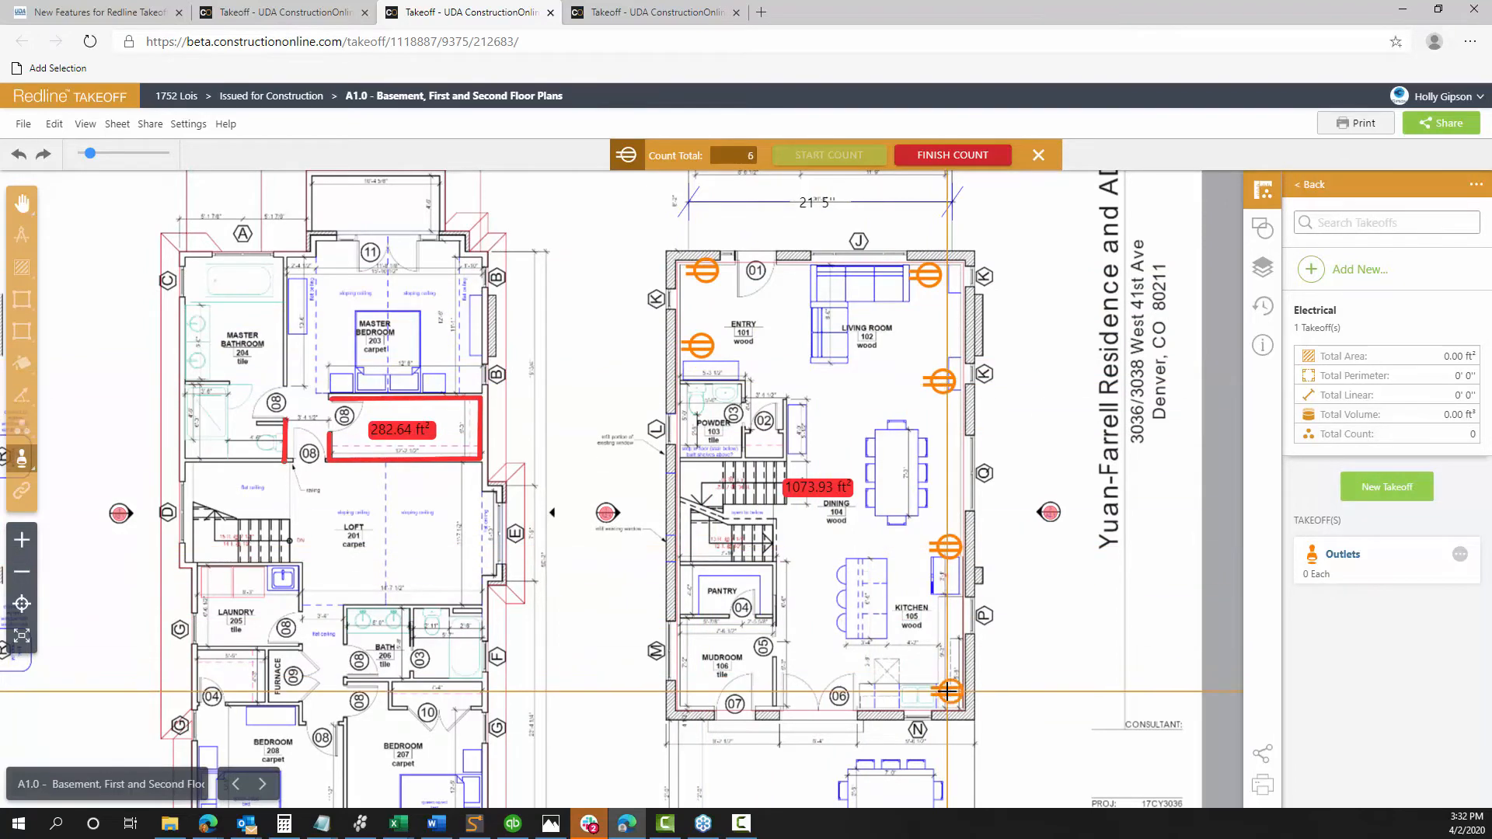
click(766, 702)
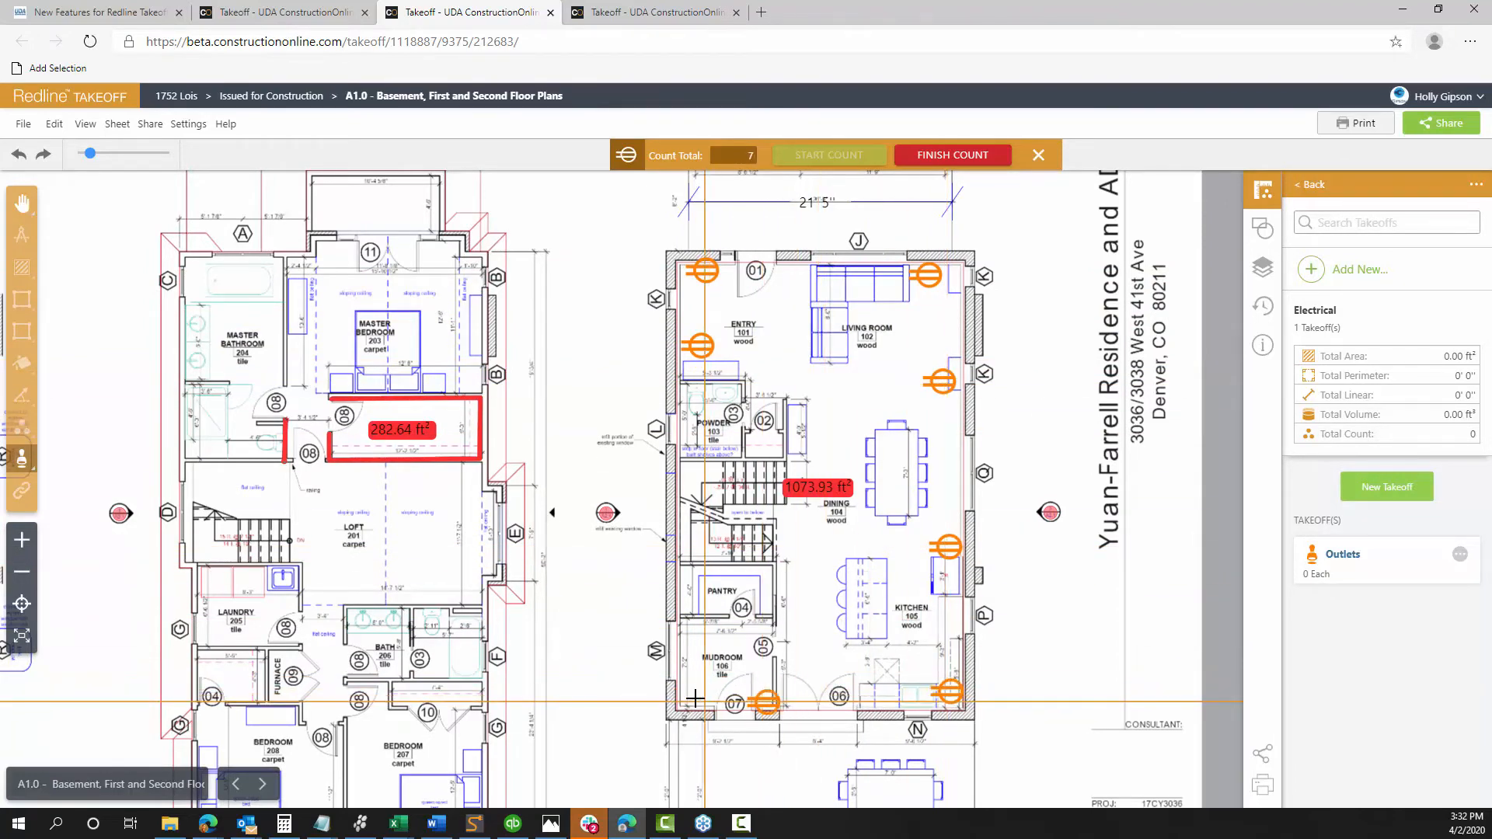
click(678, 603)
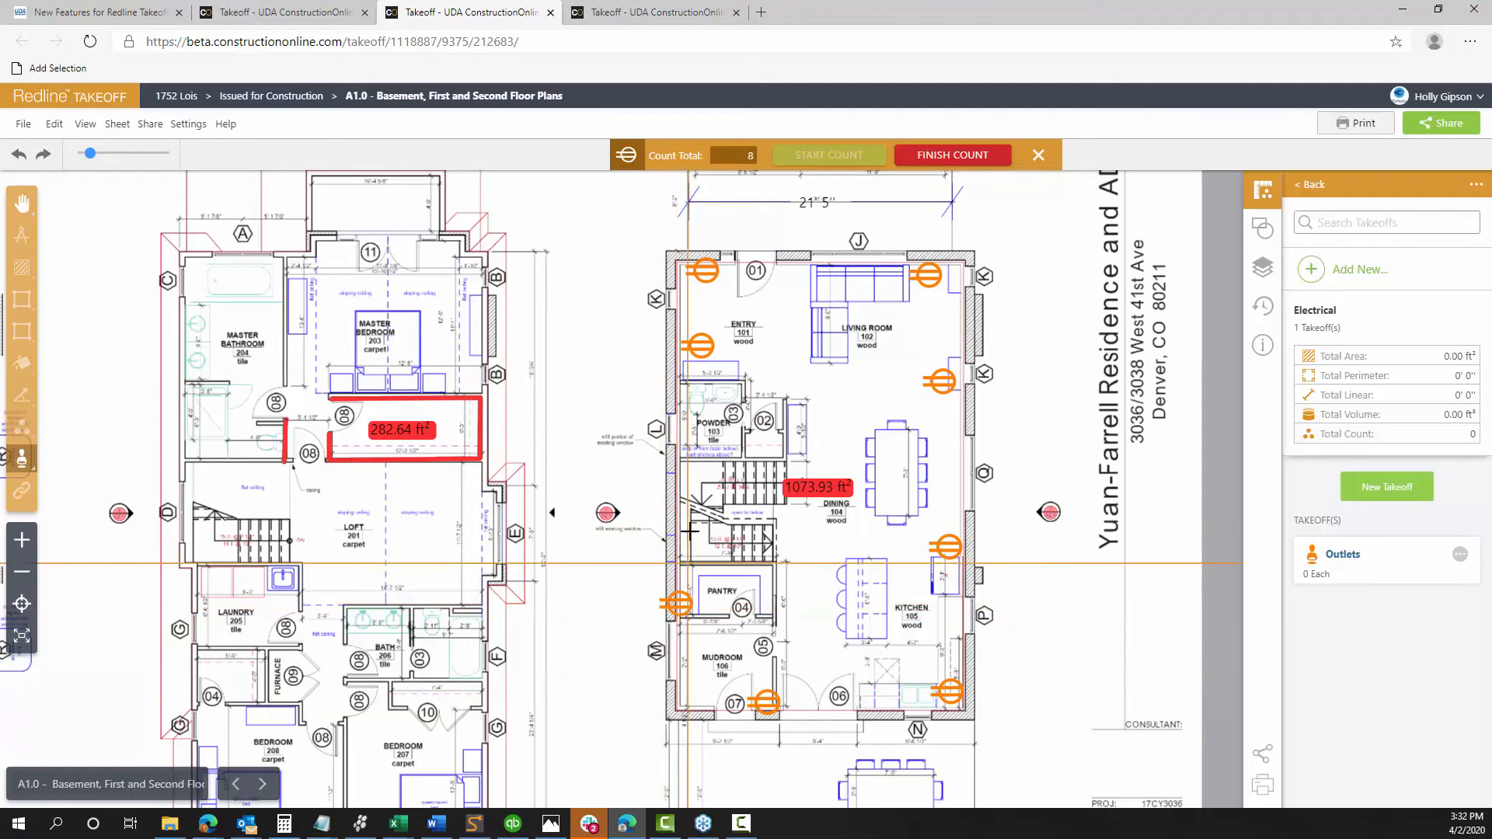
click(687, 473)
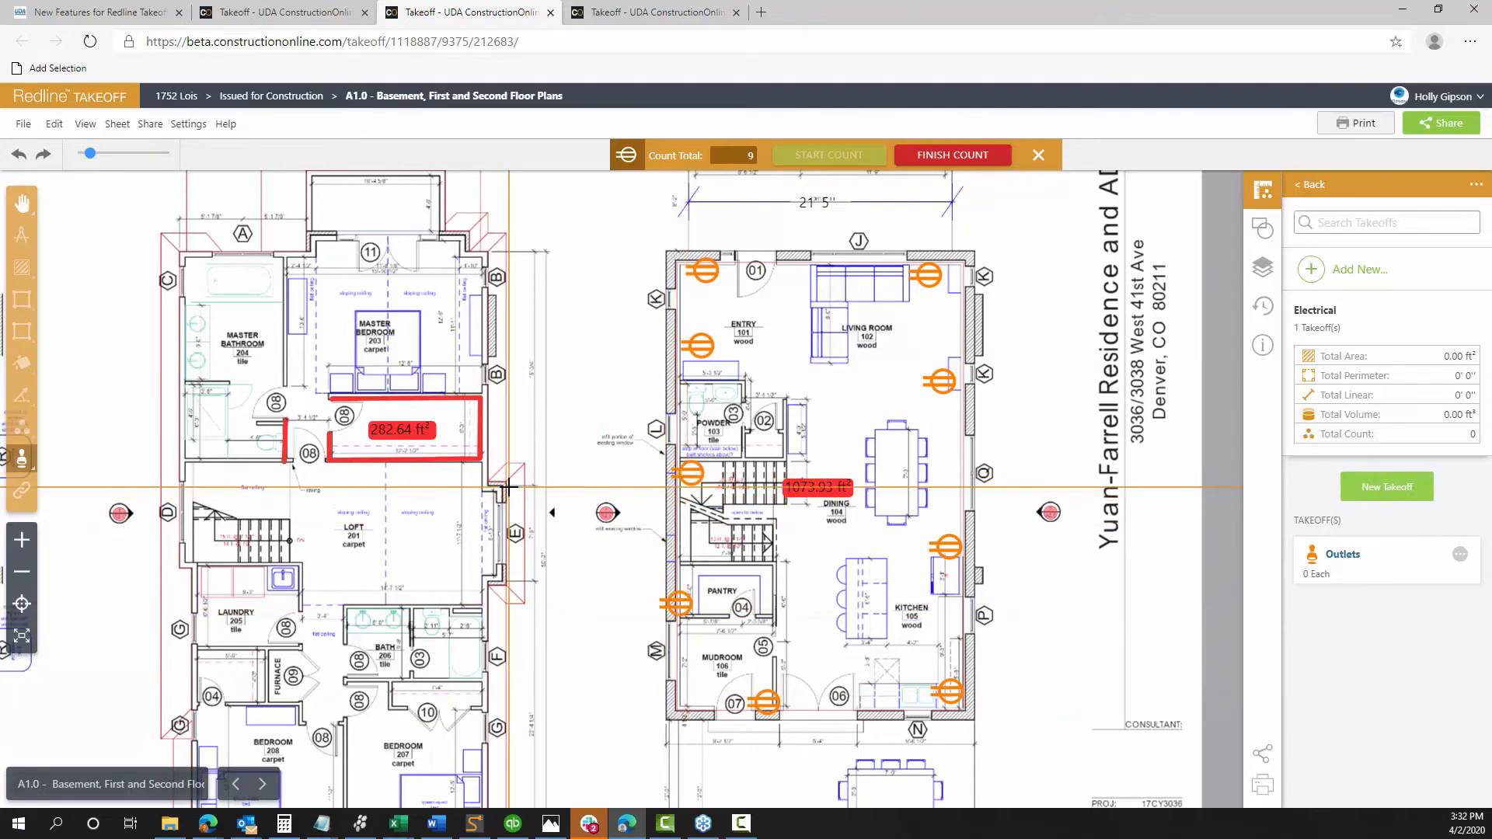
scroll(508, 487, up, 1)
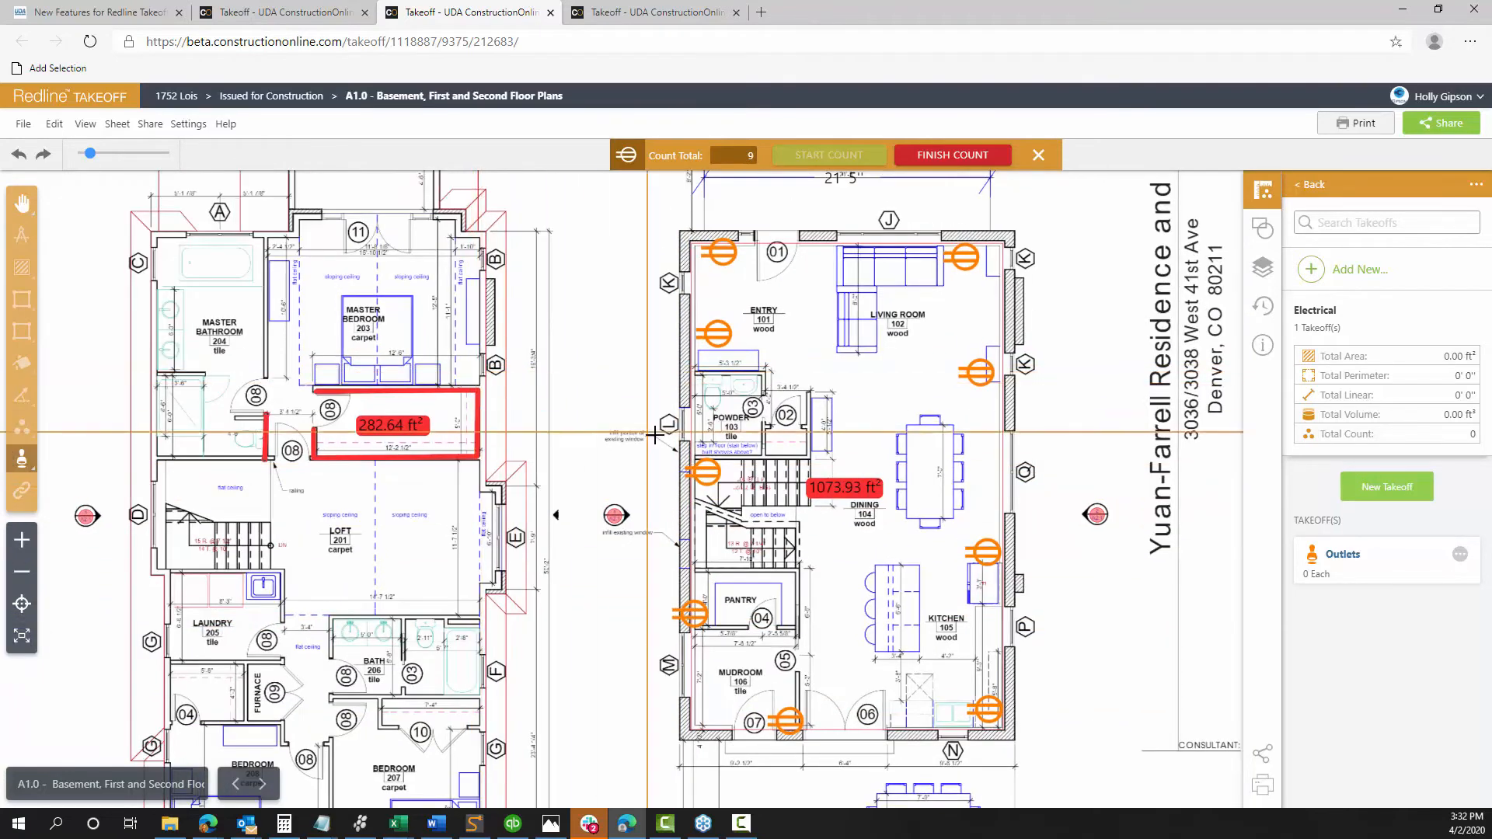
double_click(707, 474)
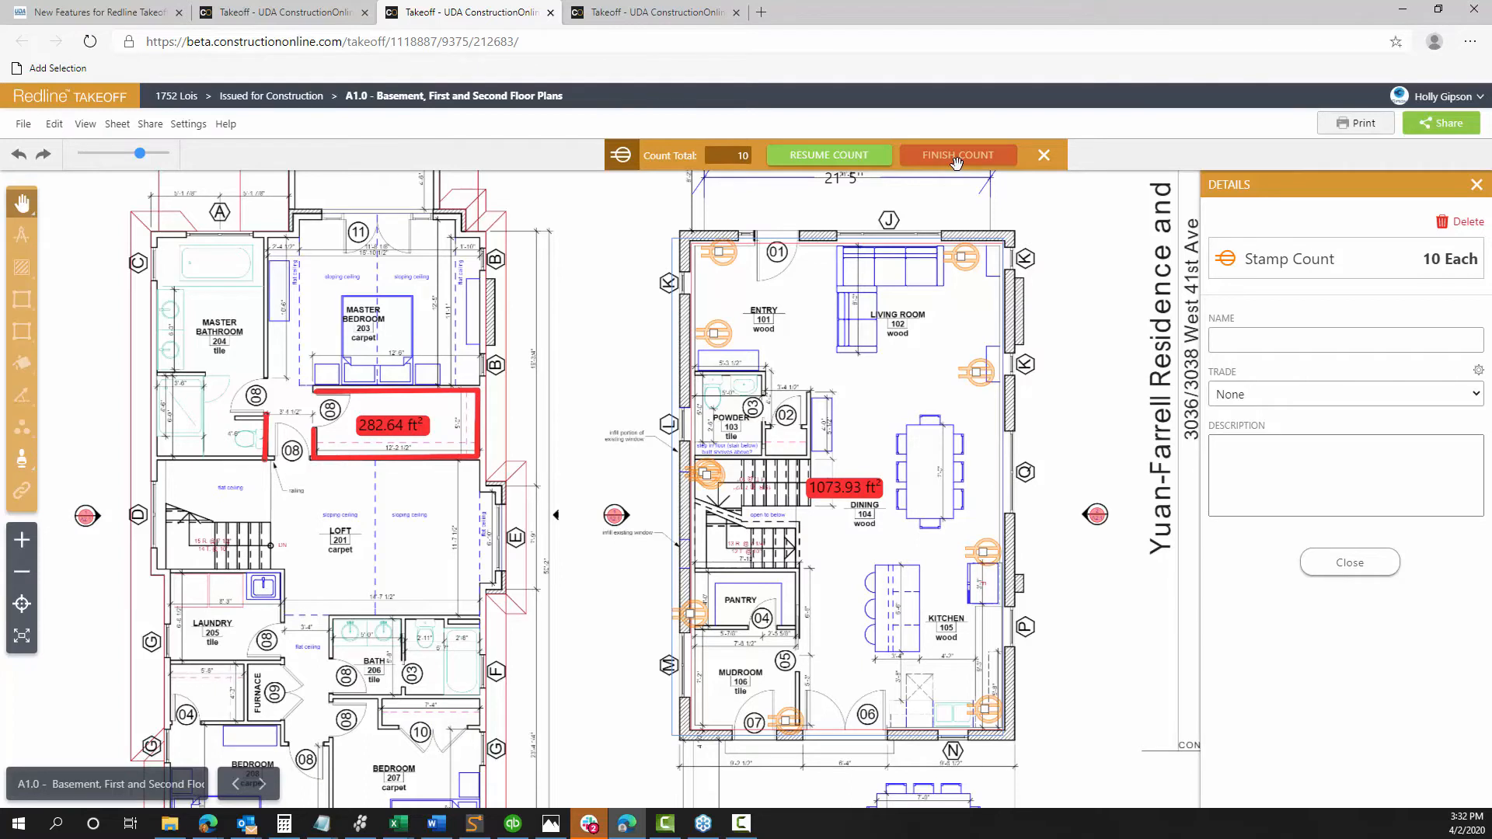
Name the count 'First floor outlets', set its trade to Electrical, then reopen its details
click(1258, 344)
text(First floor outlets)
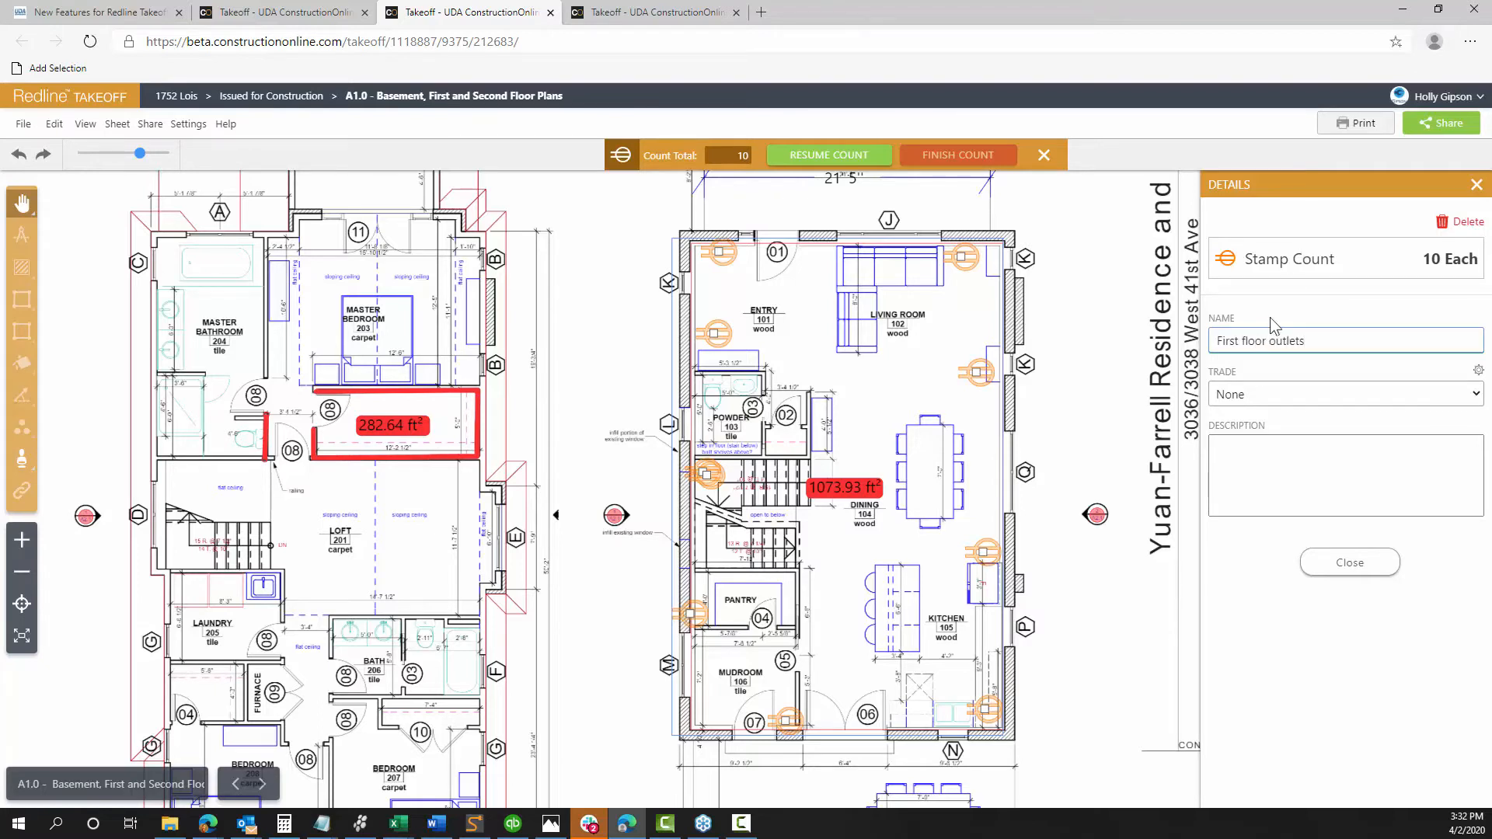
click(1257, 396)
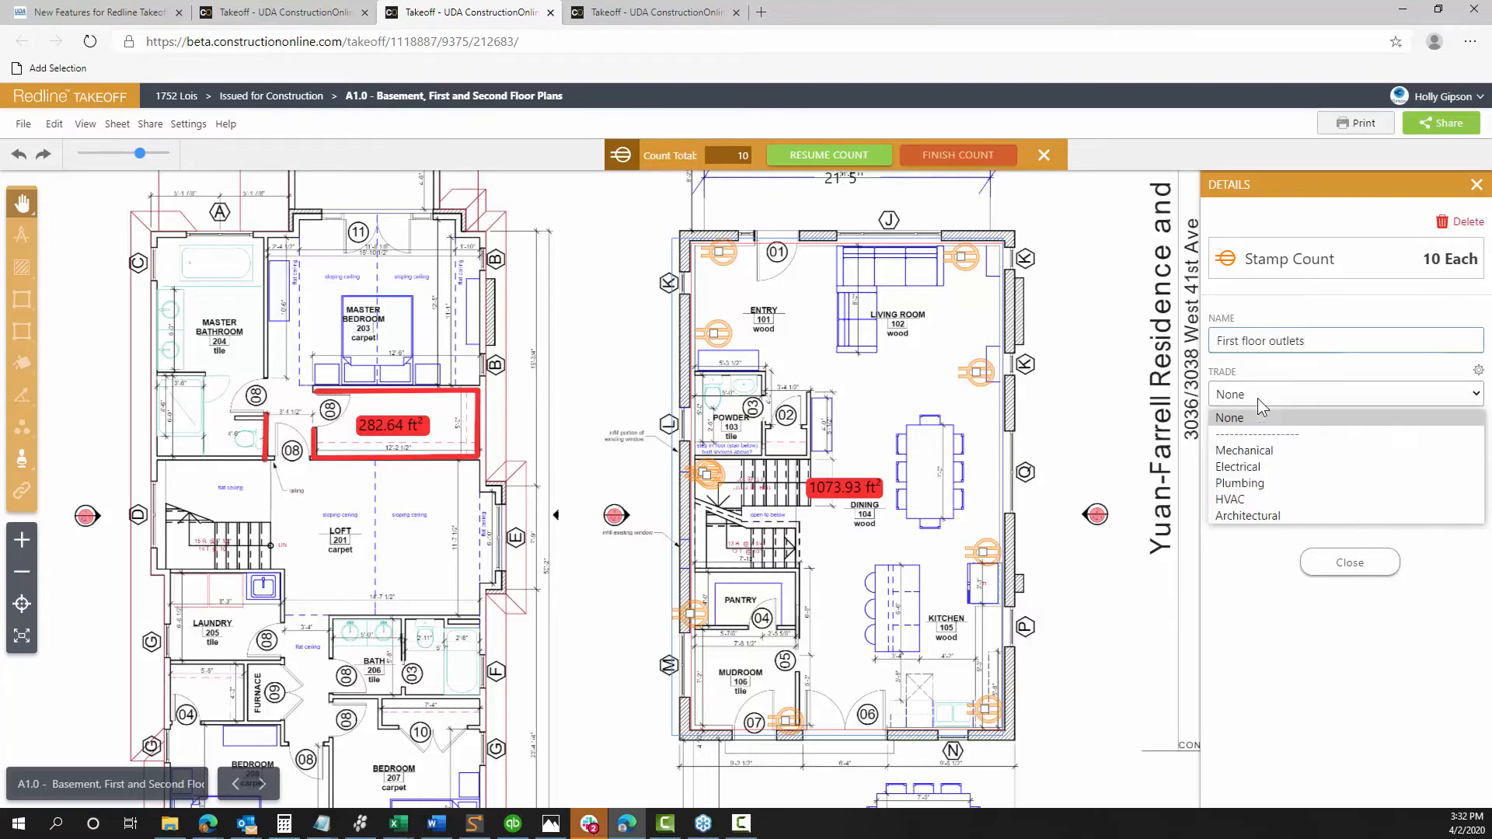
click(1256, 468)
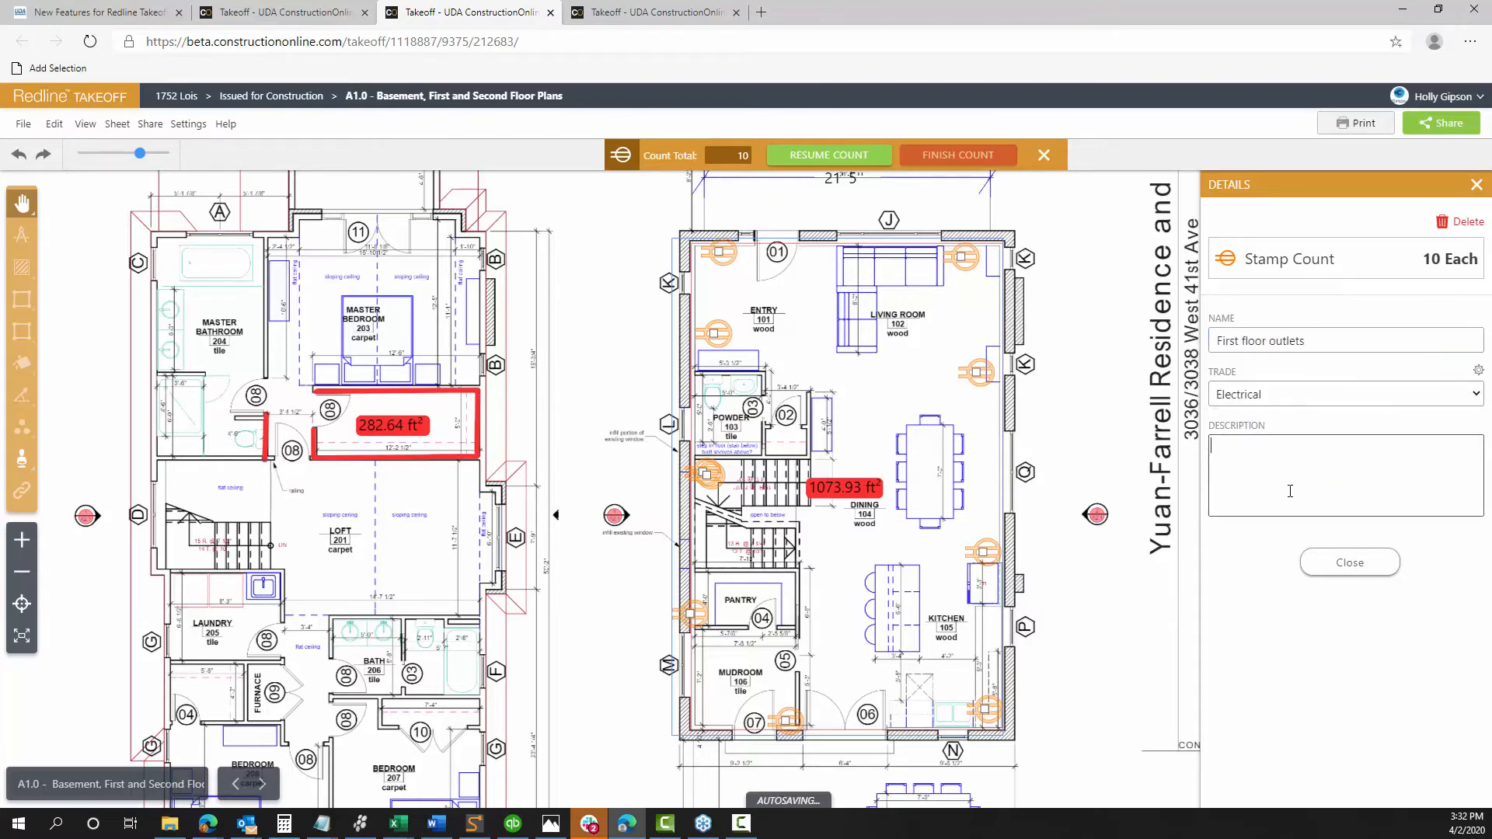
click(1350, 563)
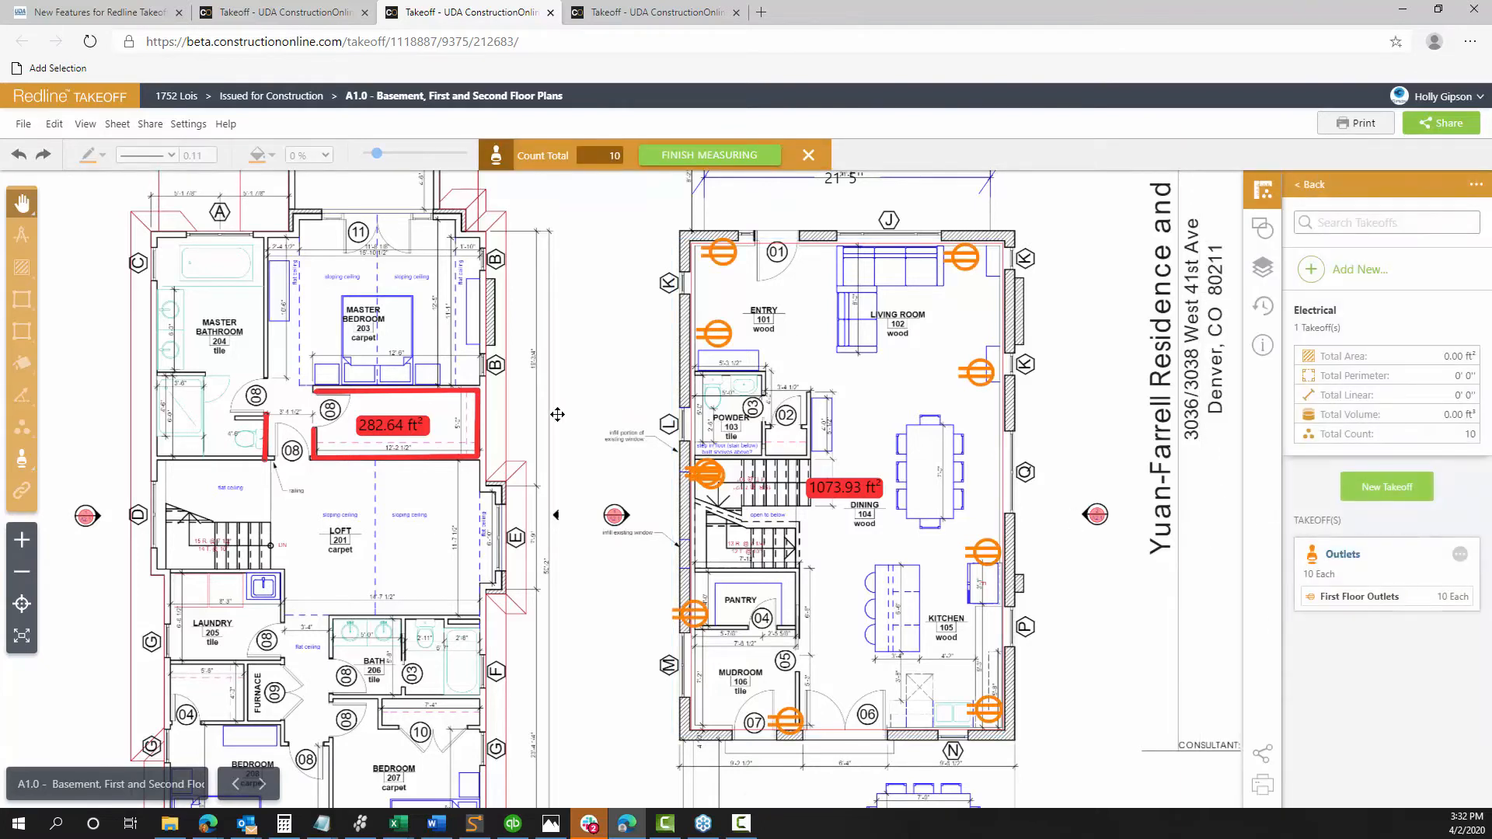
click(713, 483)
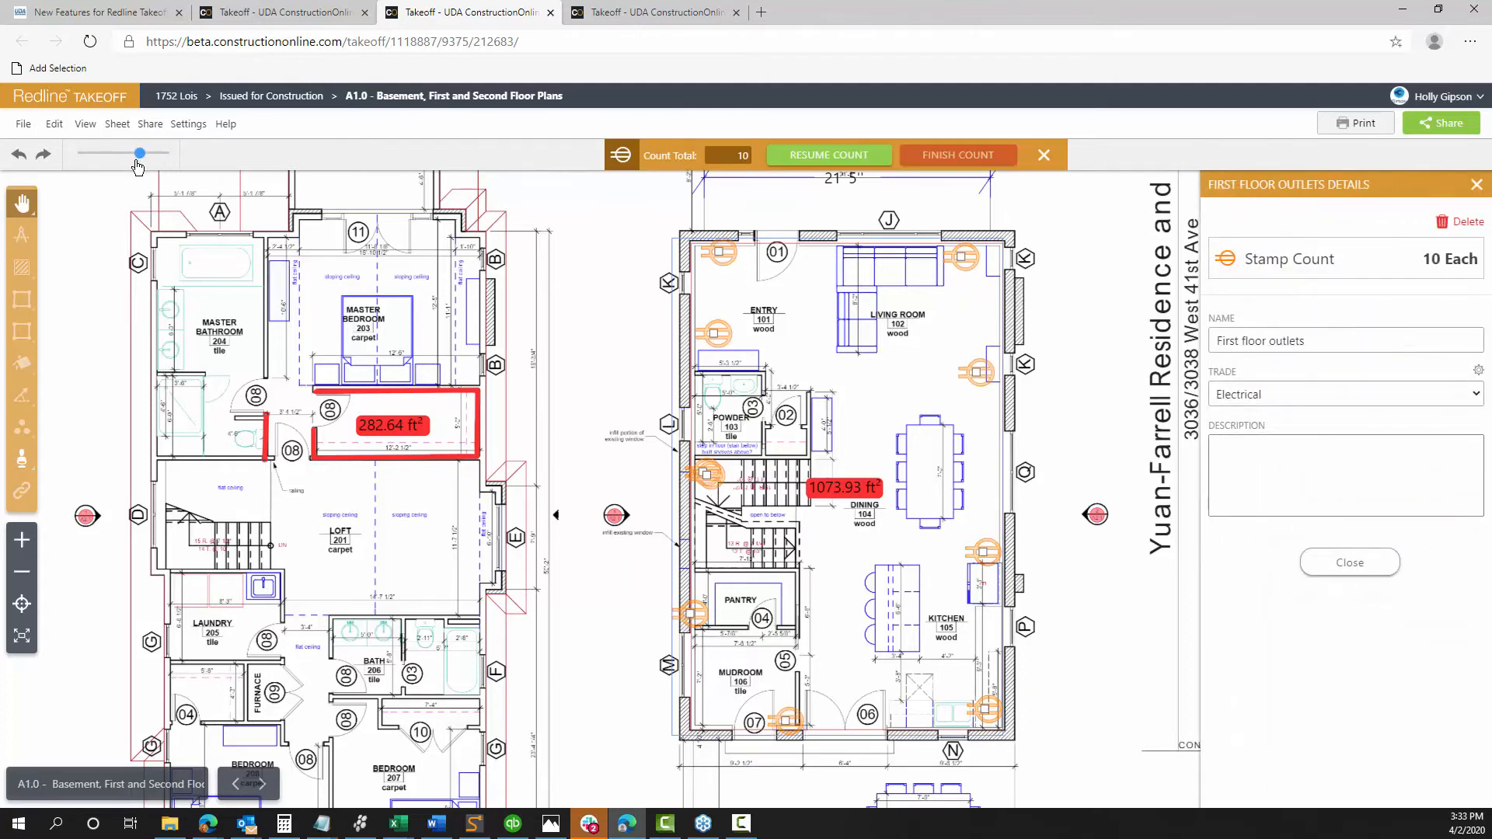
Adjust the stamp size slider, settling the outlet stamps at a small size
mouse_move(140, 153)
mouse_down()
mouse_move(90, 159)
mouse_move(160, 159)
mouse_up()
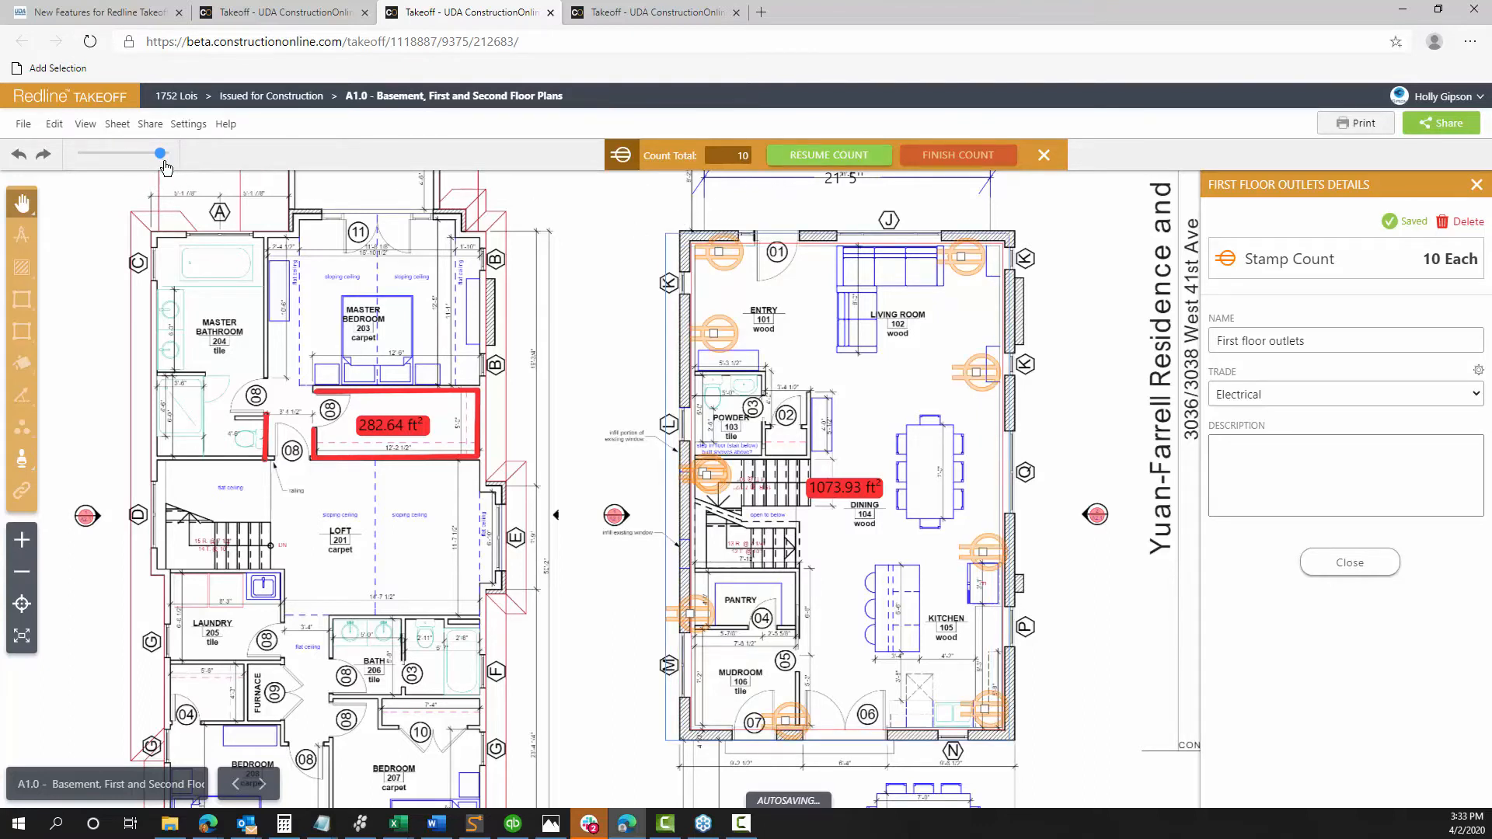
drag(161, 155, 78, 178)
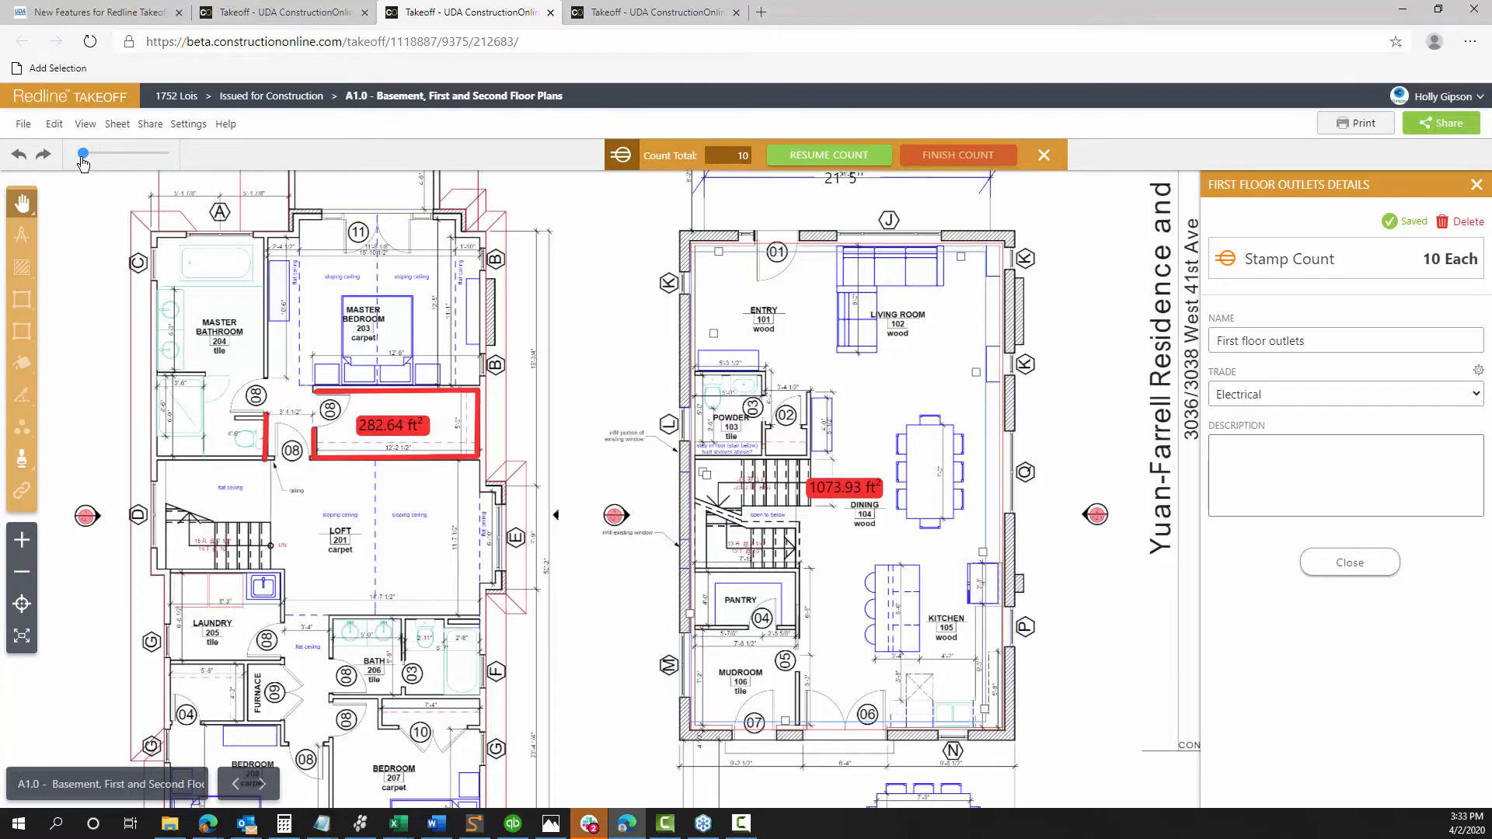
drag(84, 154, 102, 155)
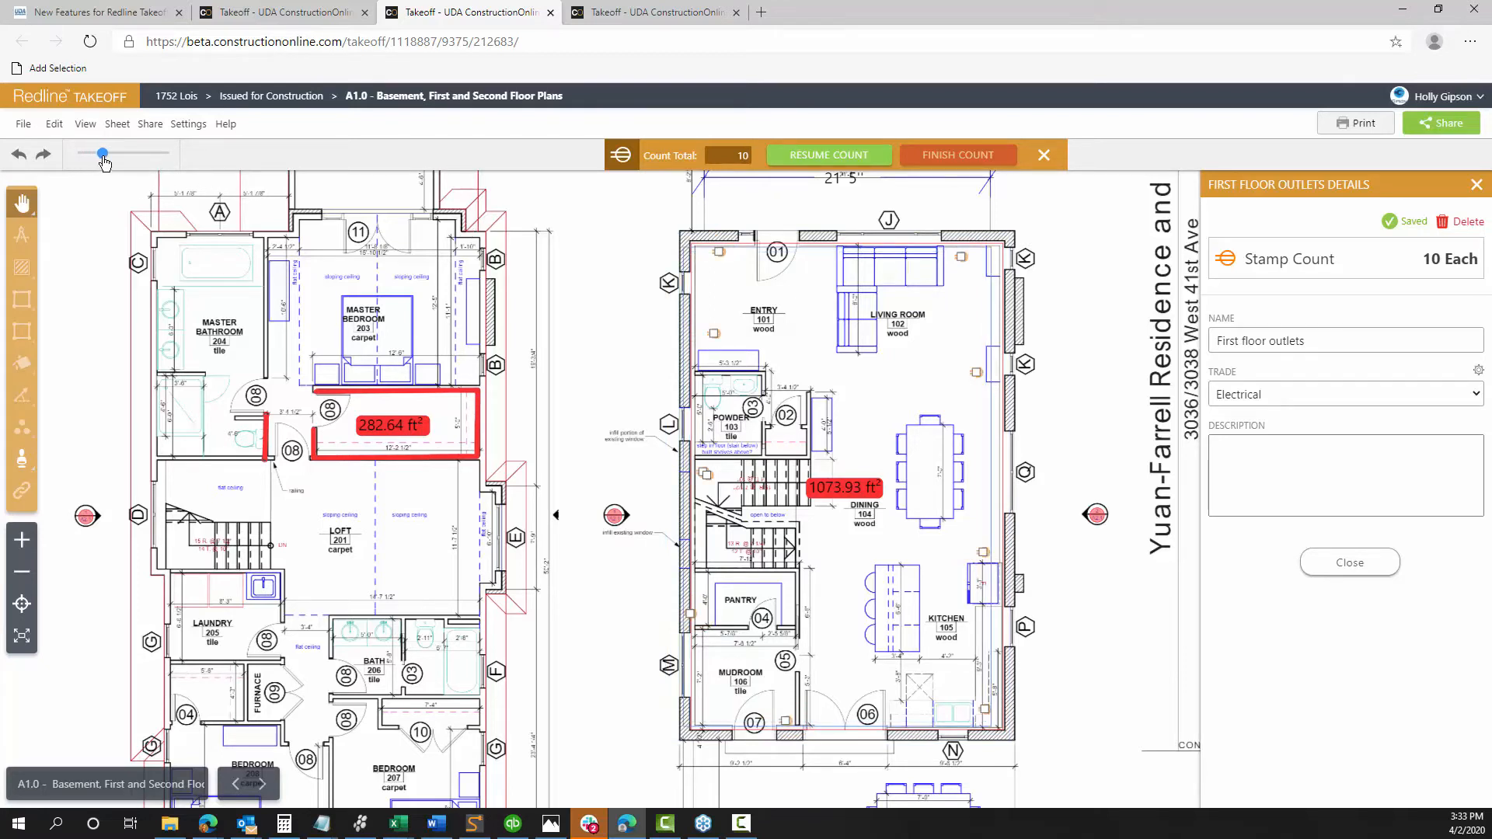
drag(103, 154, 114, 153)
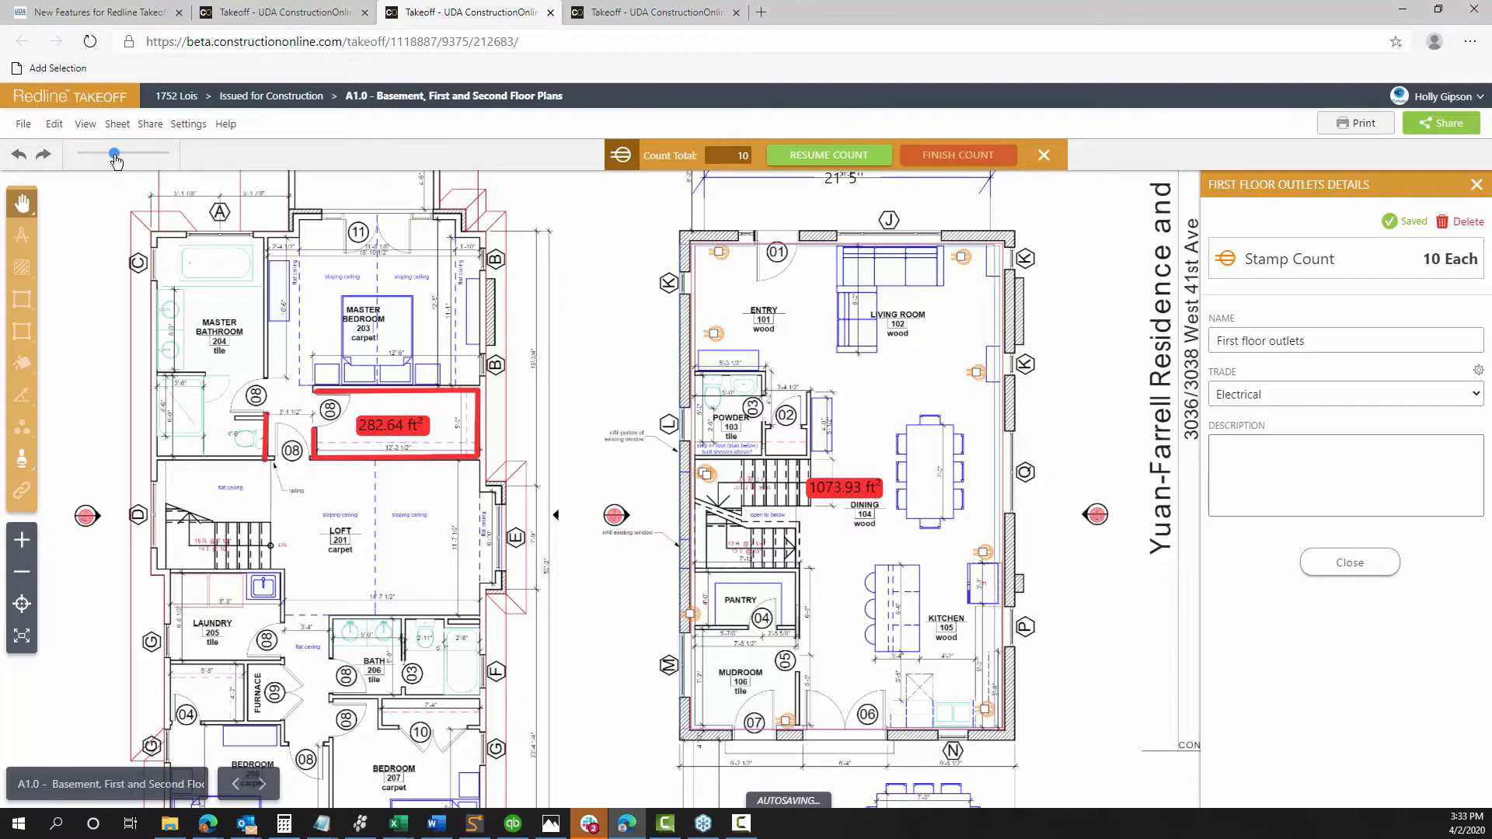
scroll(810, 350, up, 3)
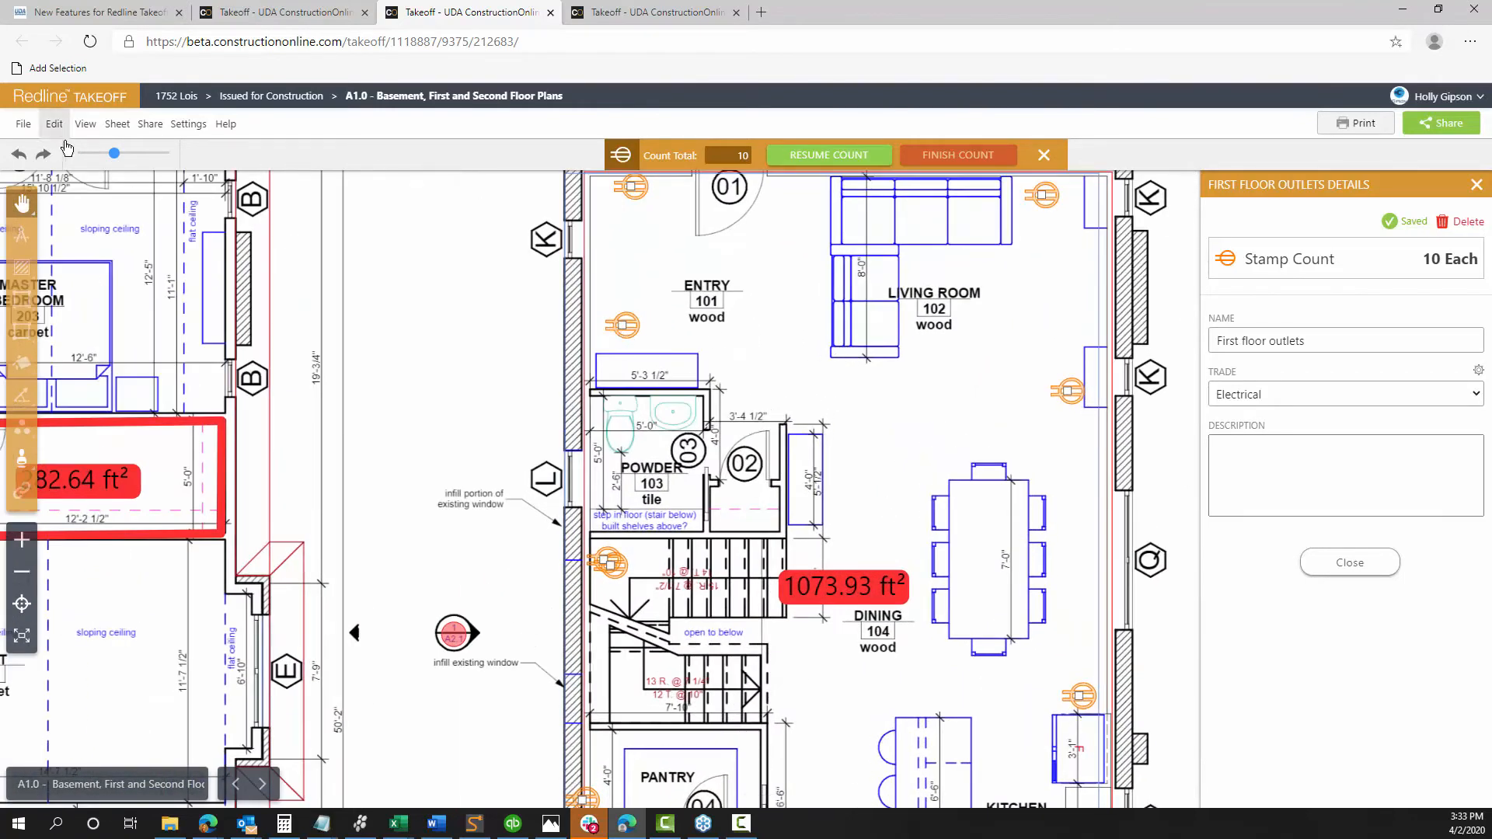
drag(114, 154, 163, 154)
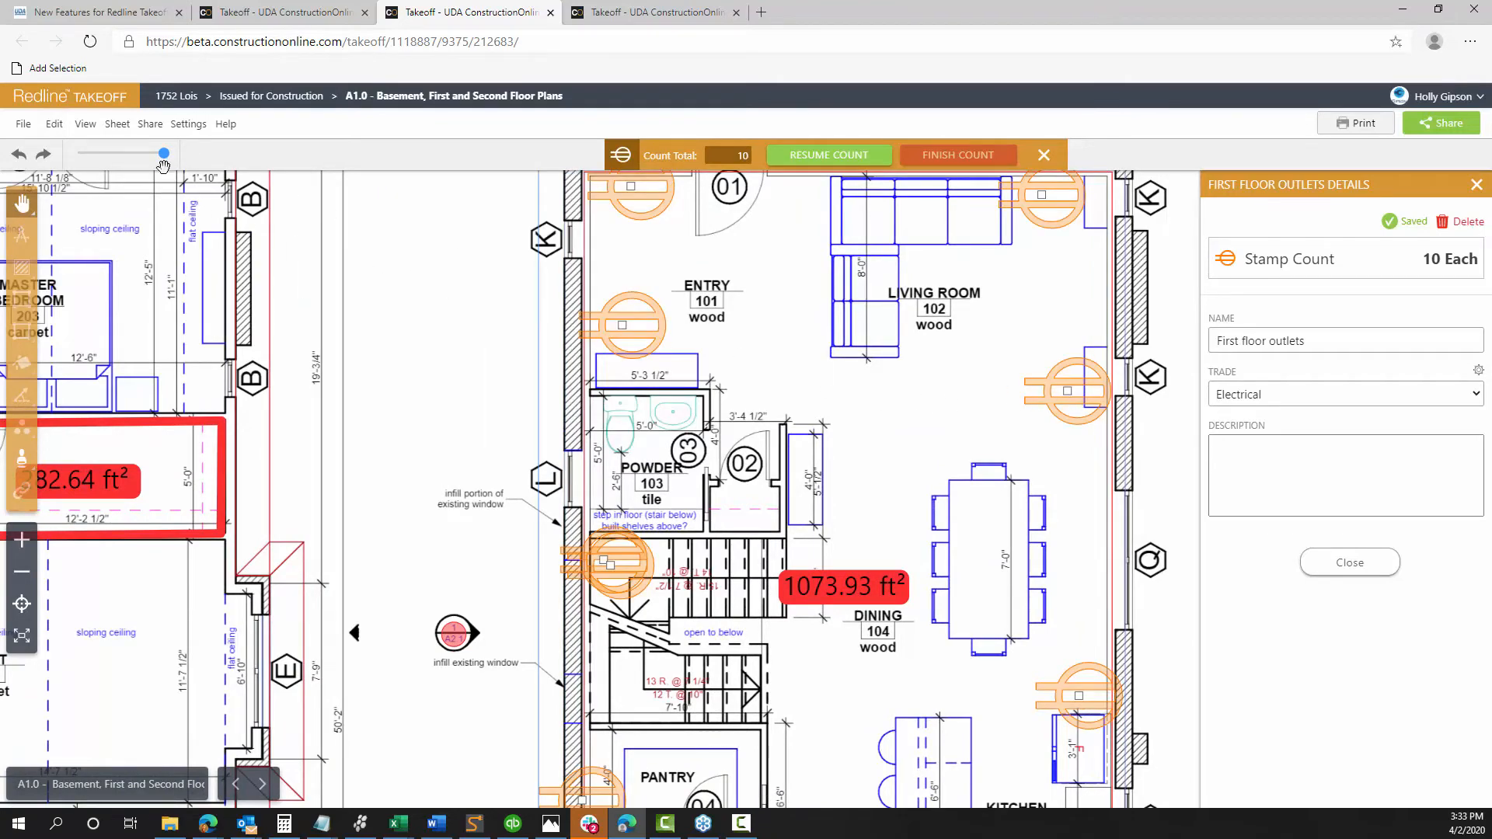
drag(163, 154, 115, 154)
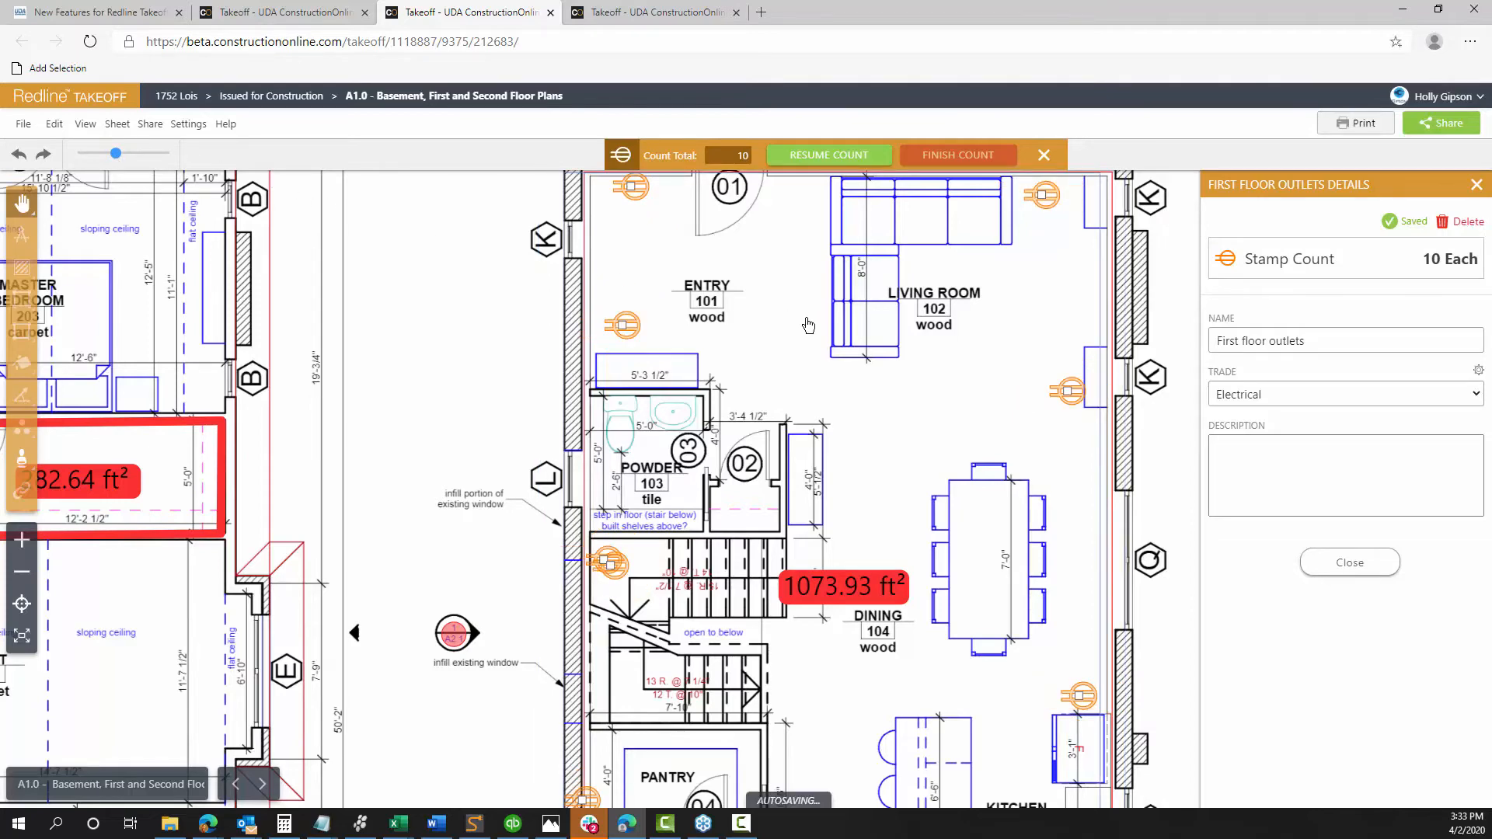
Pan across the plan to bring the whole second floor into view
drag(429, 329, 677, 252)
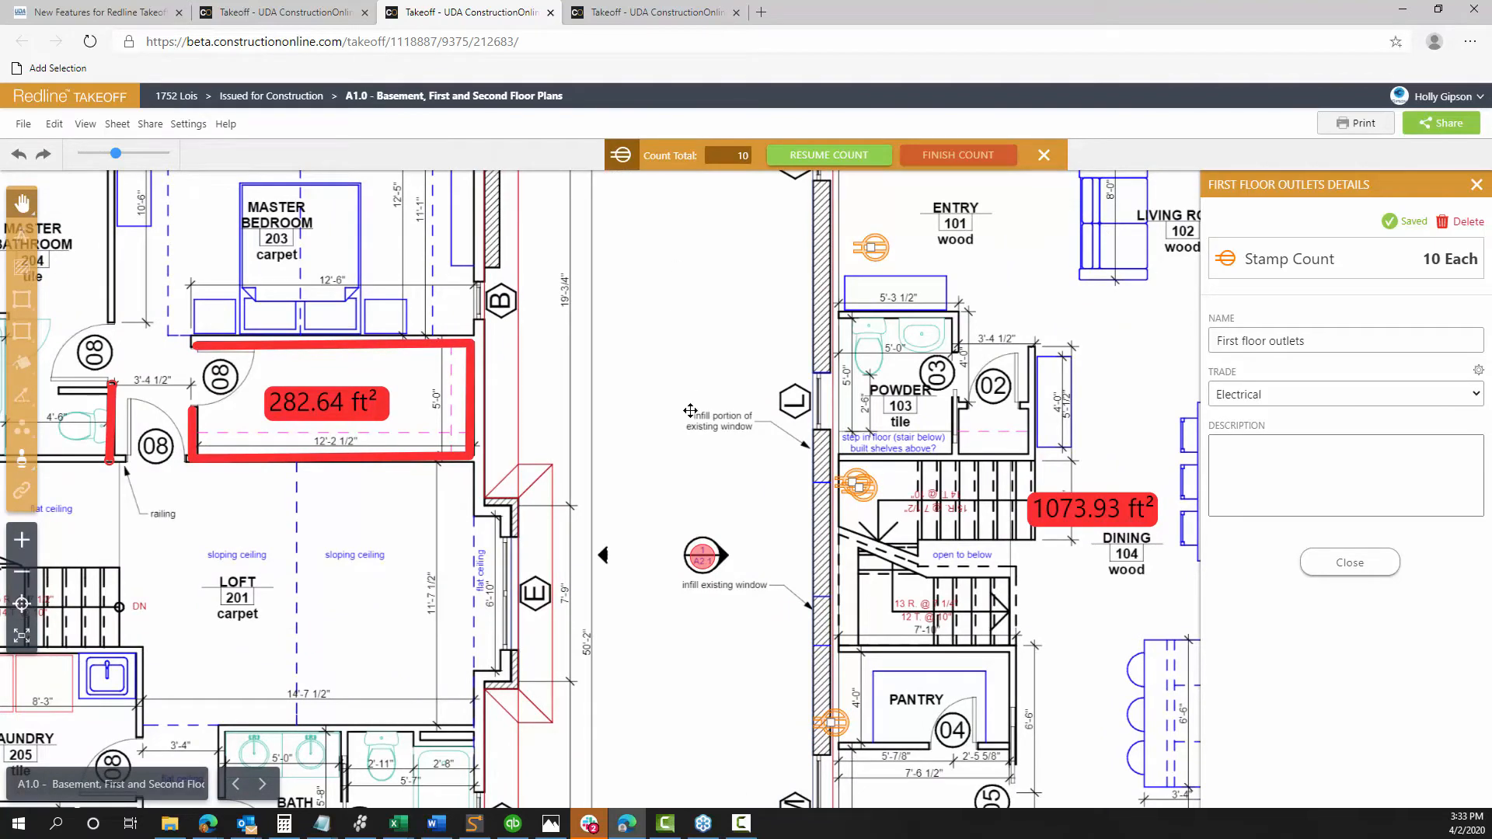
drag(666, 511, 789, 263)
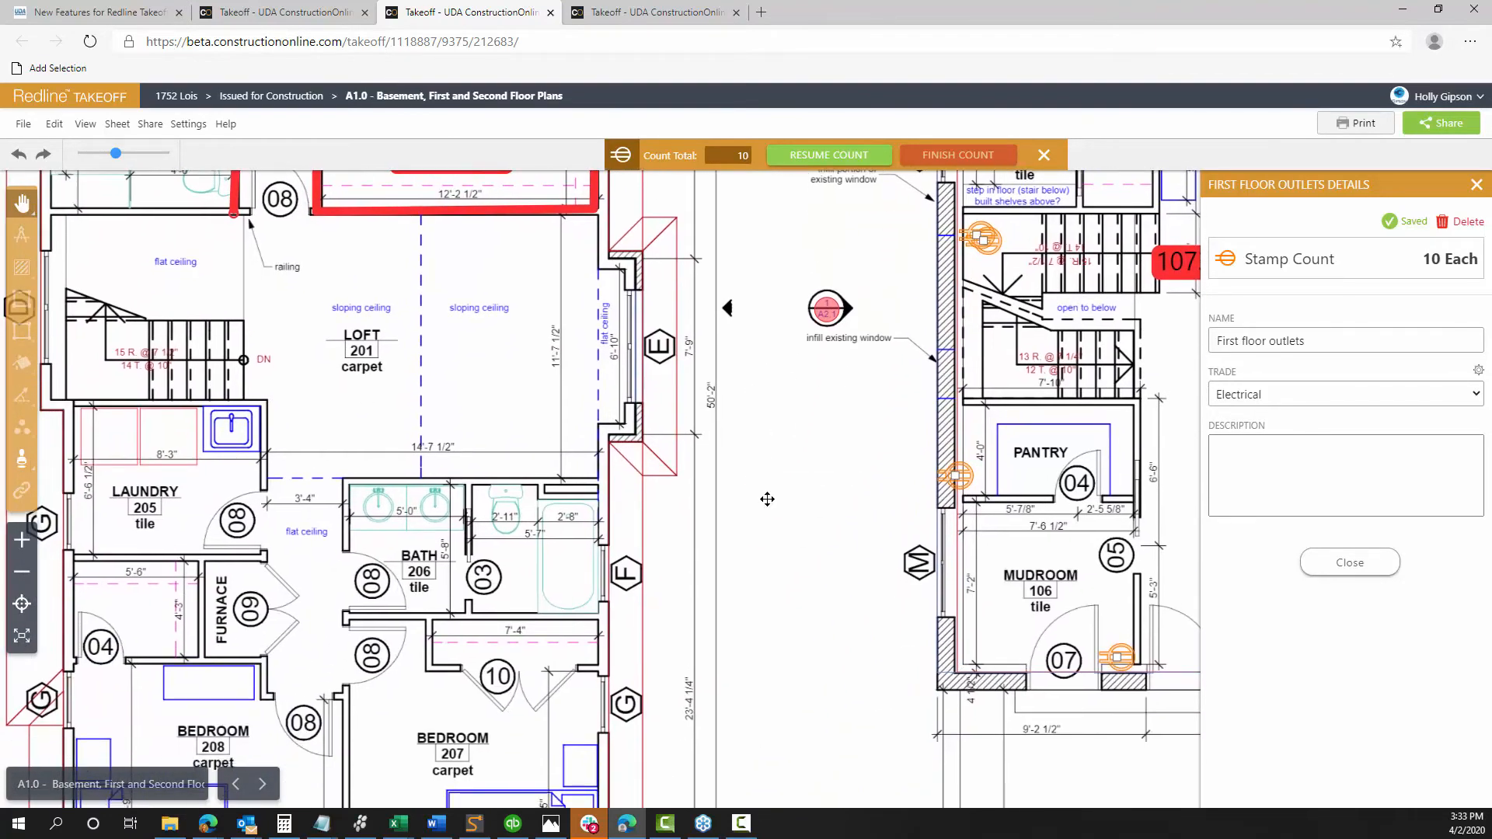
drag(769, 544, 486, 418)
click(1223, 456)
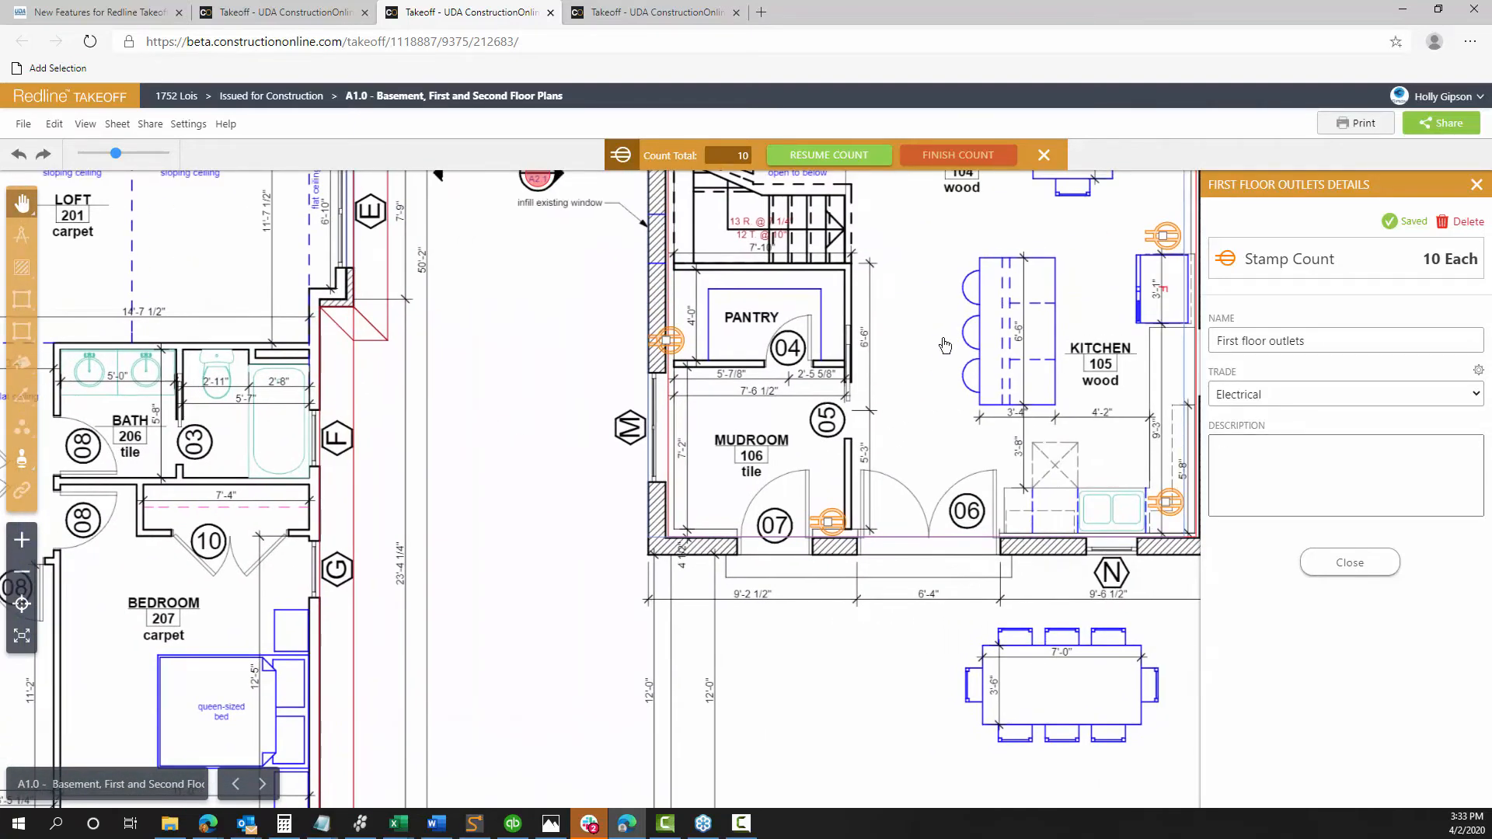
drag(505, 270, 810, 189)
drag(760, 389, 795, 339)
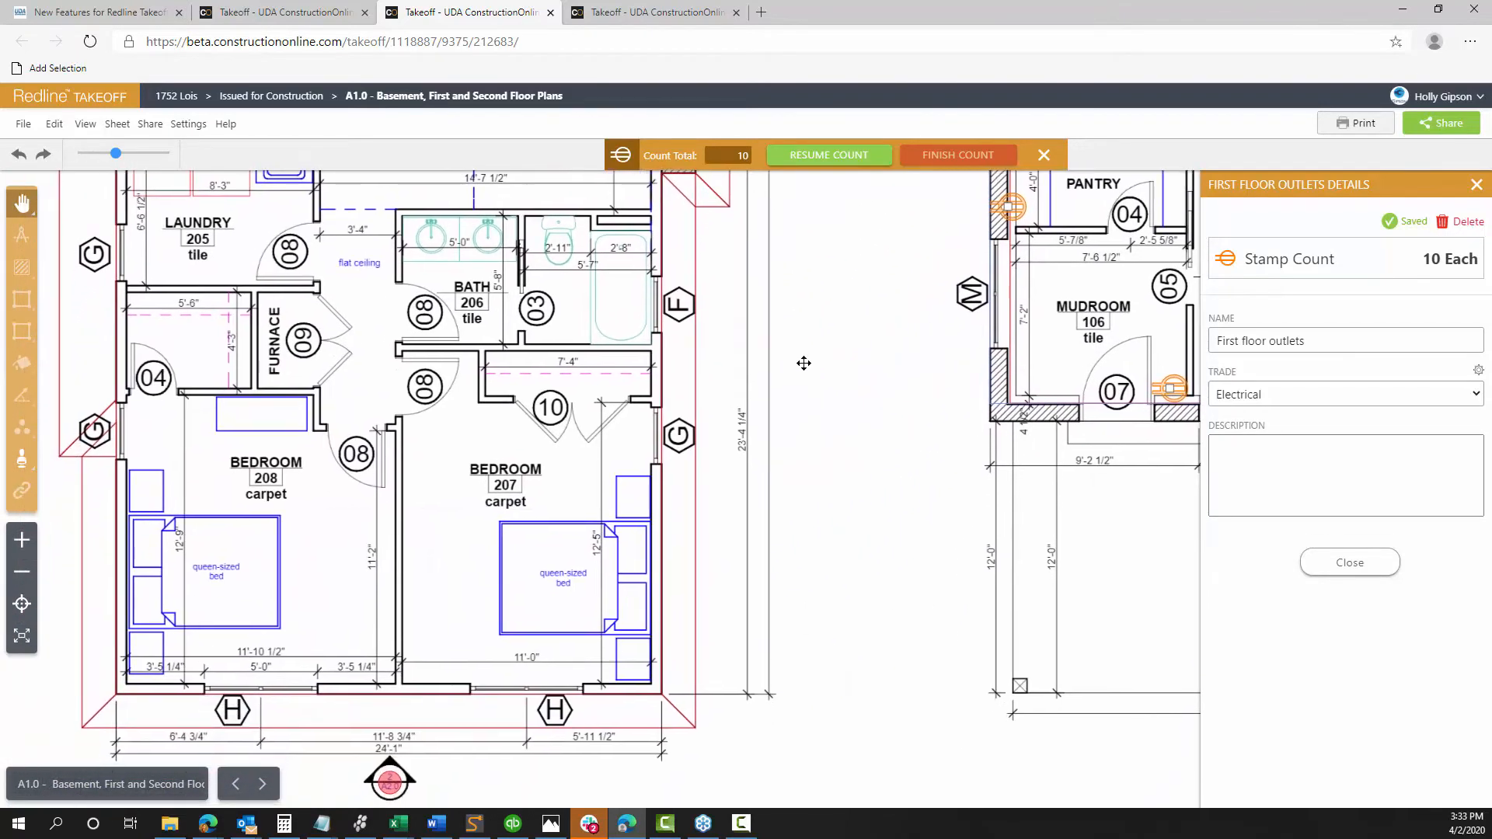
scroll(873, 406, down, 3)
drag(906, 443, 1058, 482)
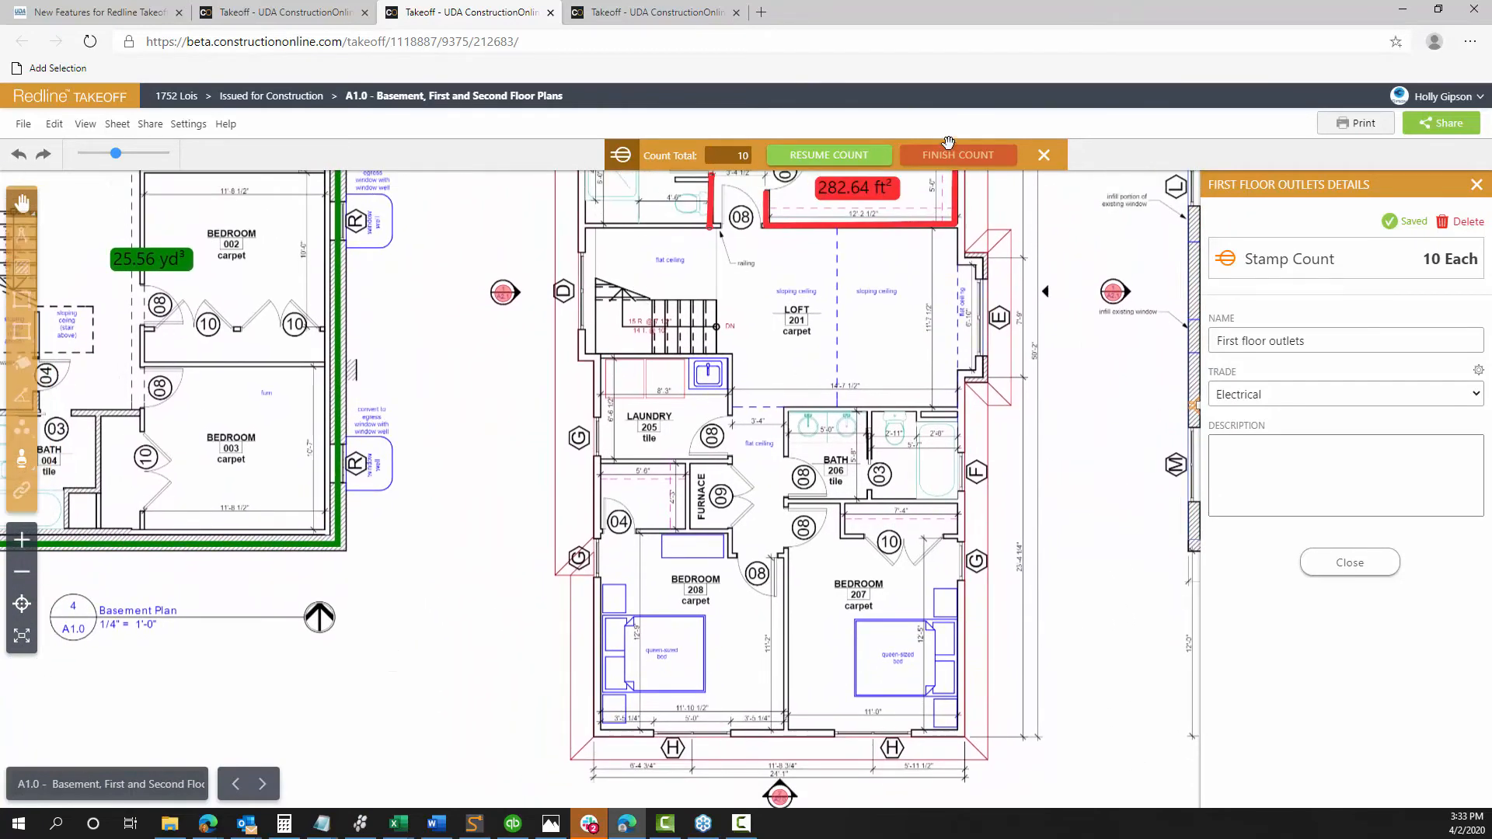
Resume the count and add seven outlet stamps around Bedroom 207, Bath 206 and Laundry 205
click(828, 156)
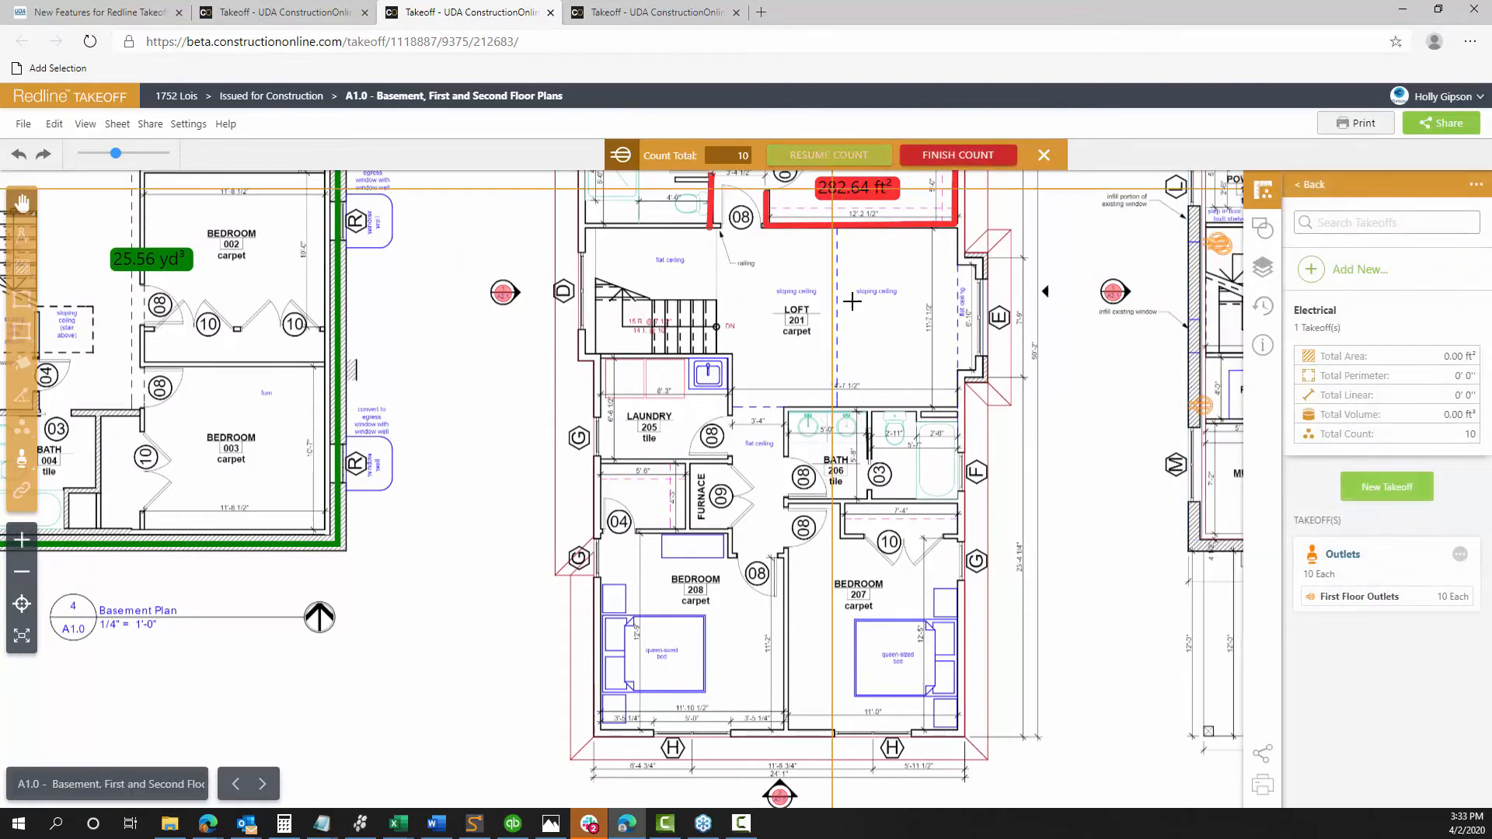
click(931, 727)
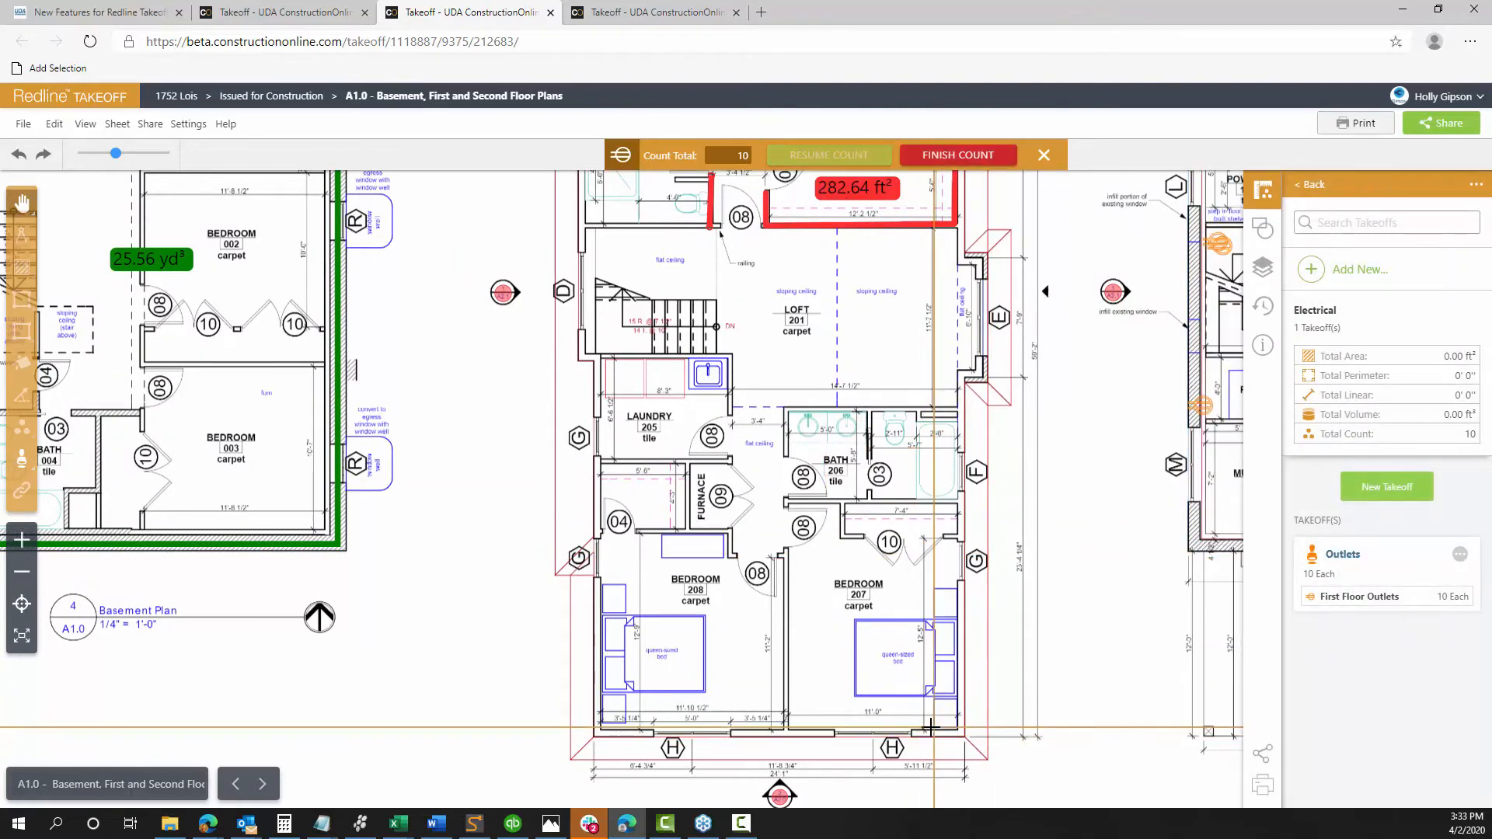
click(806, 728)
click(791, 564)
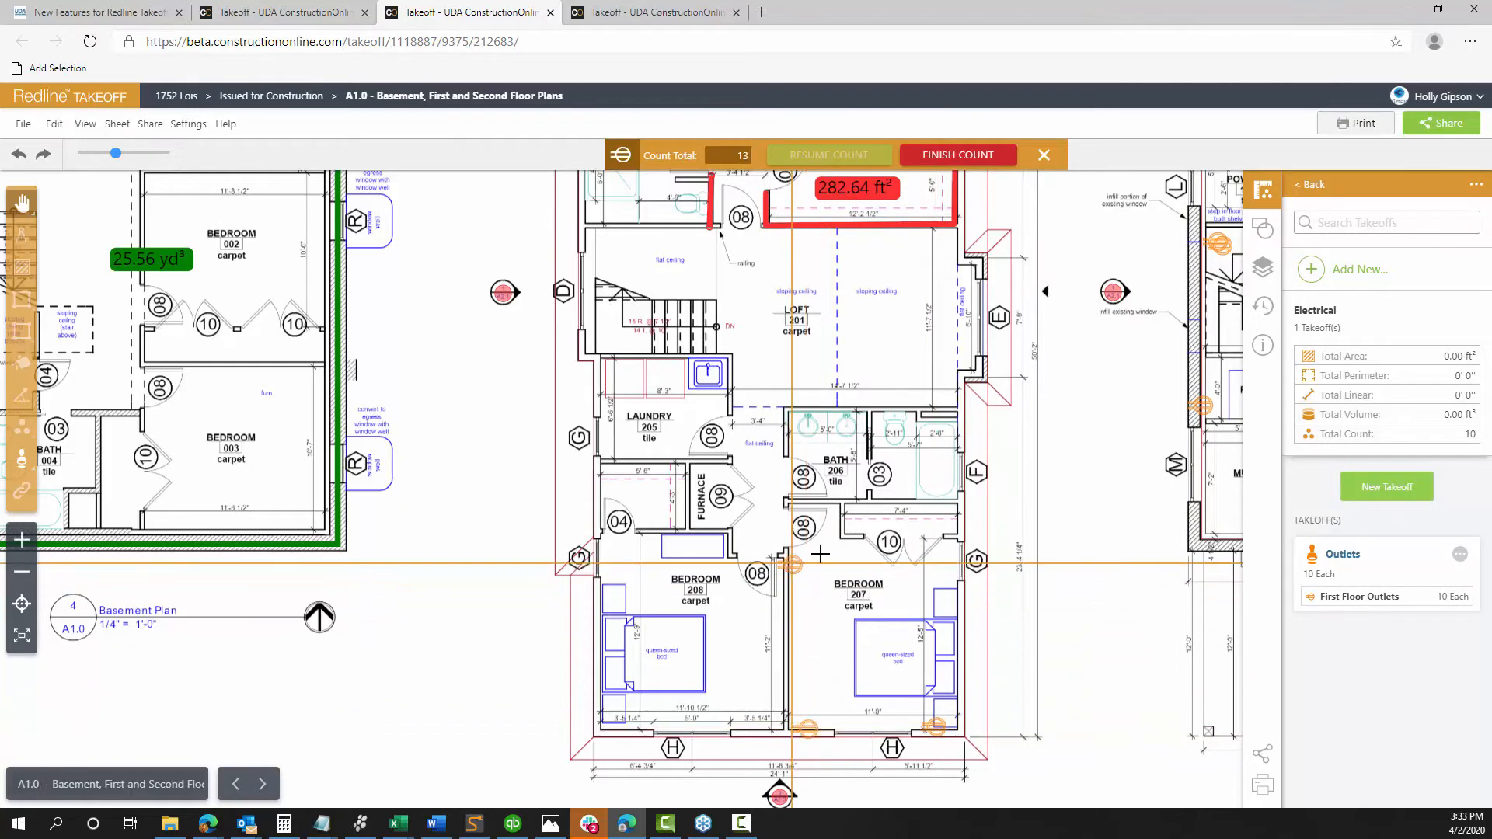
click(957, 564)
click(957, 419)
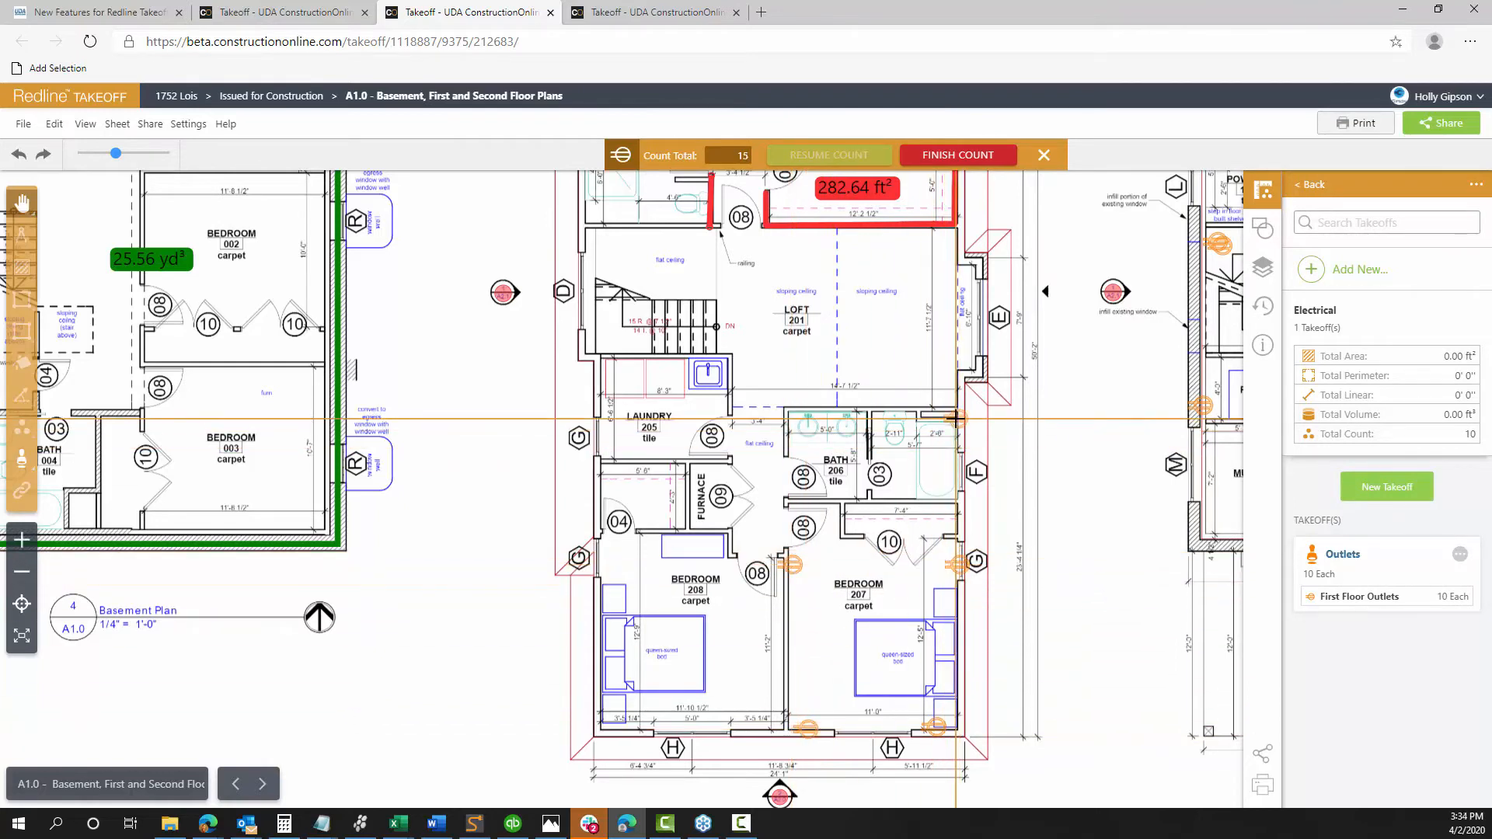
click(787, 396)
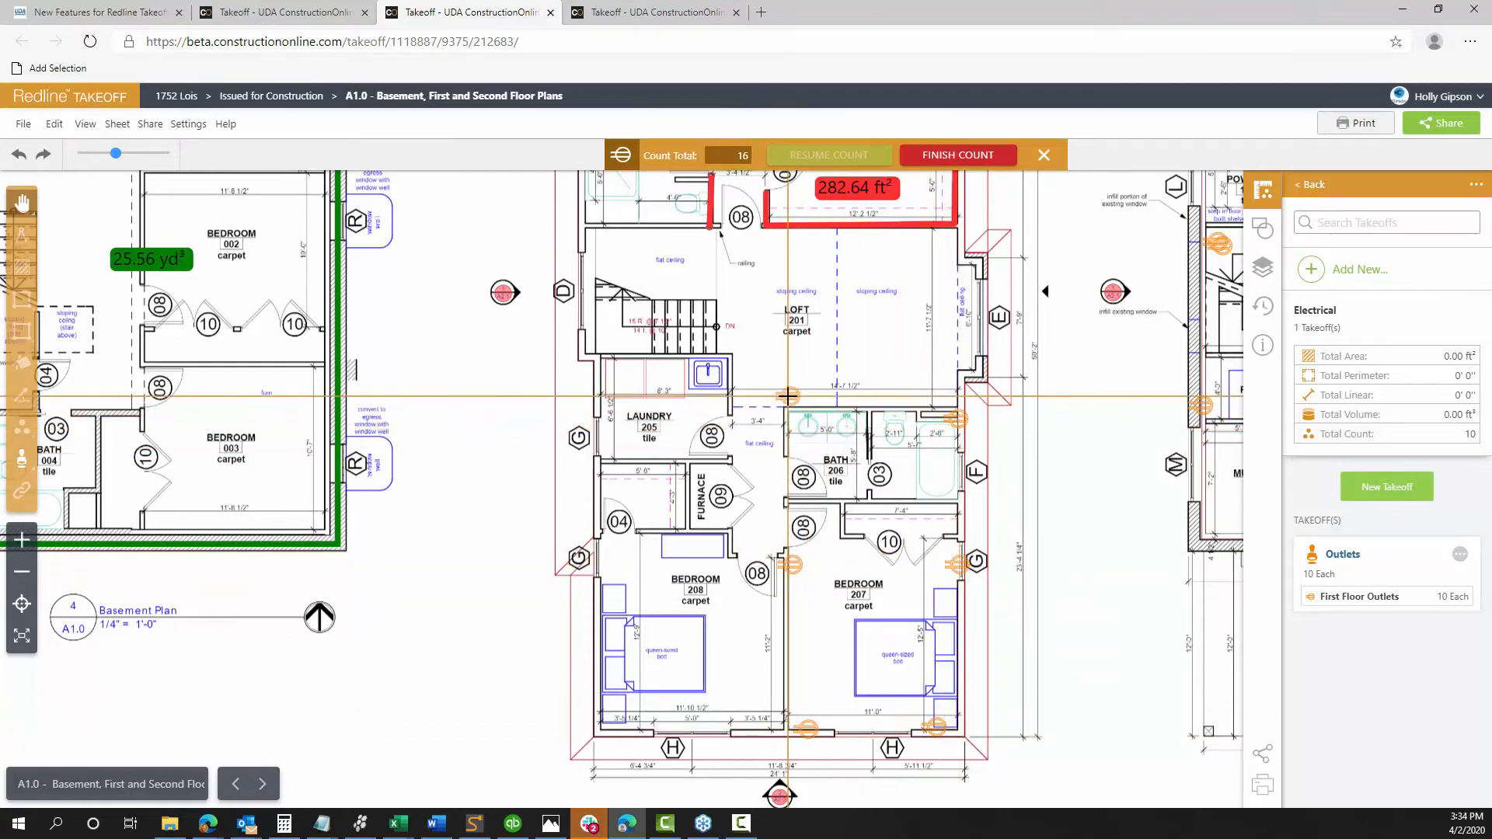
click(622, 404)
Finish the outlet count at 17, finish measuring, and begin a new takeoff
click(955, 157)
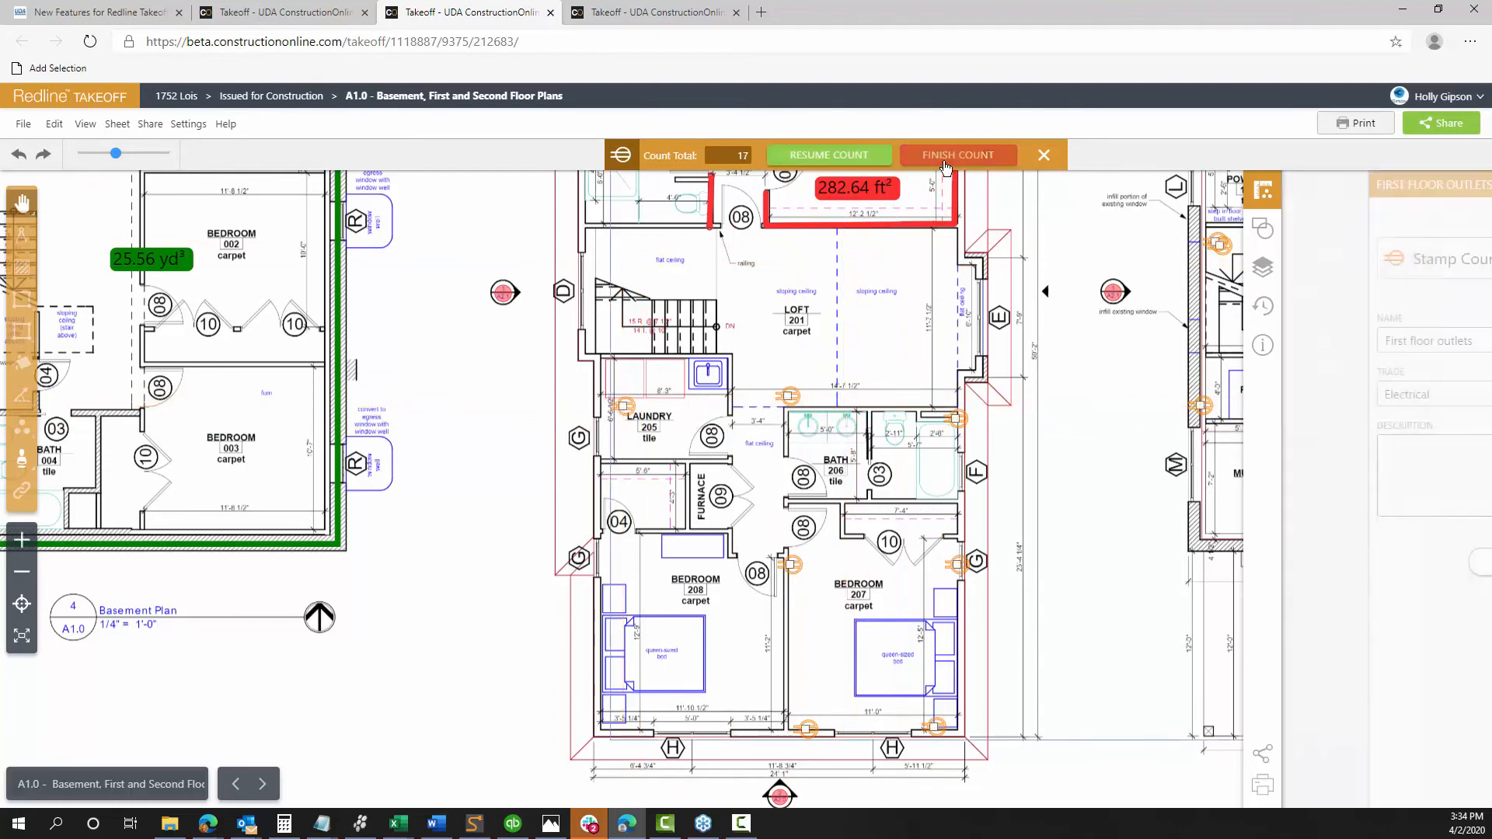
click(1313, 559)
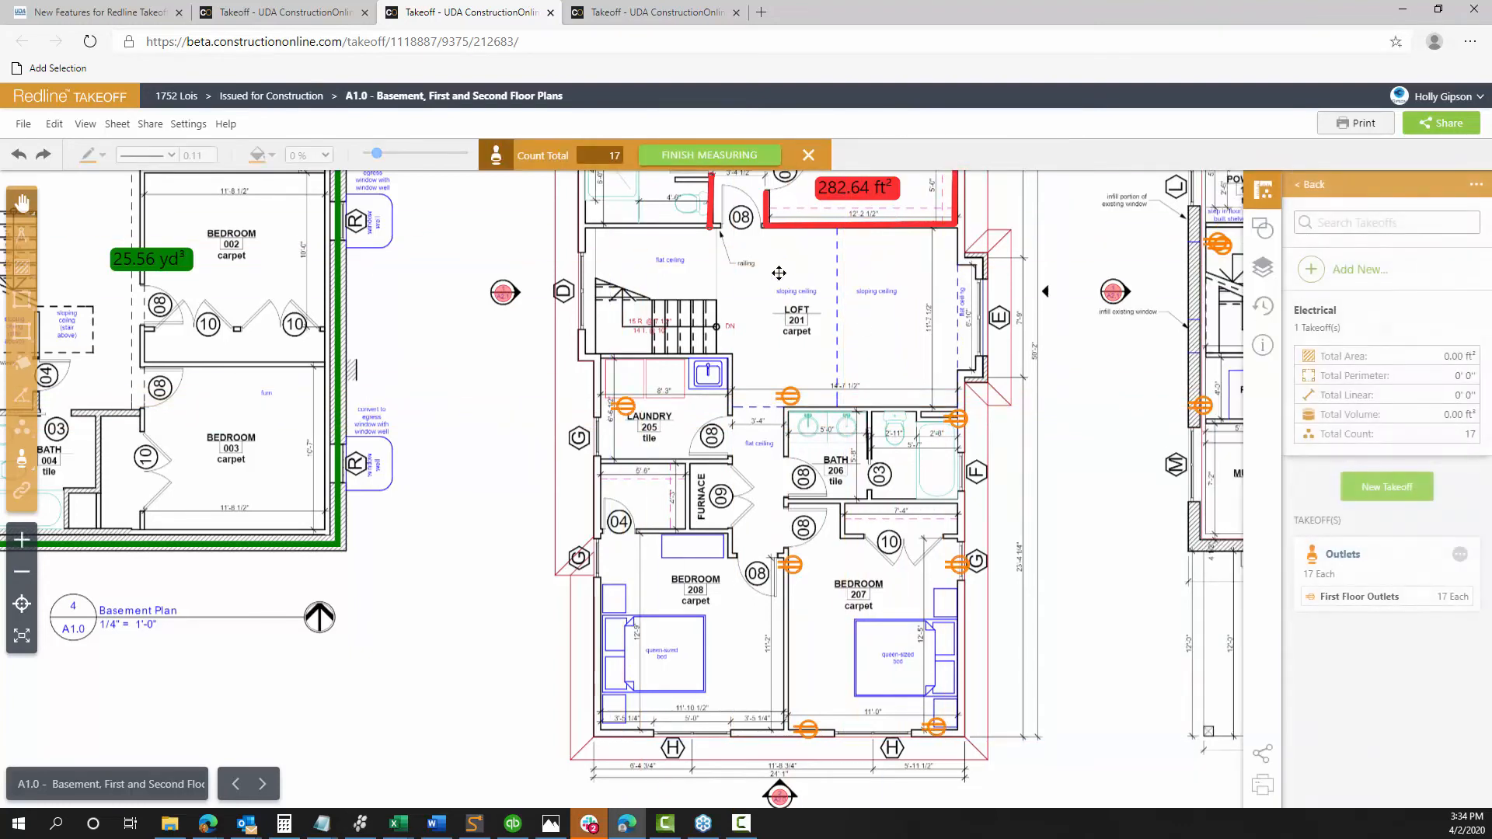
click(751, 158)
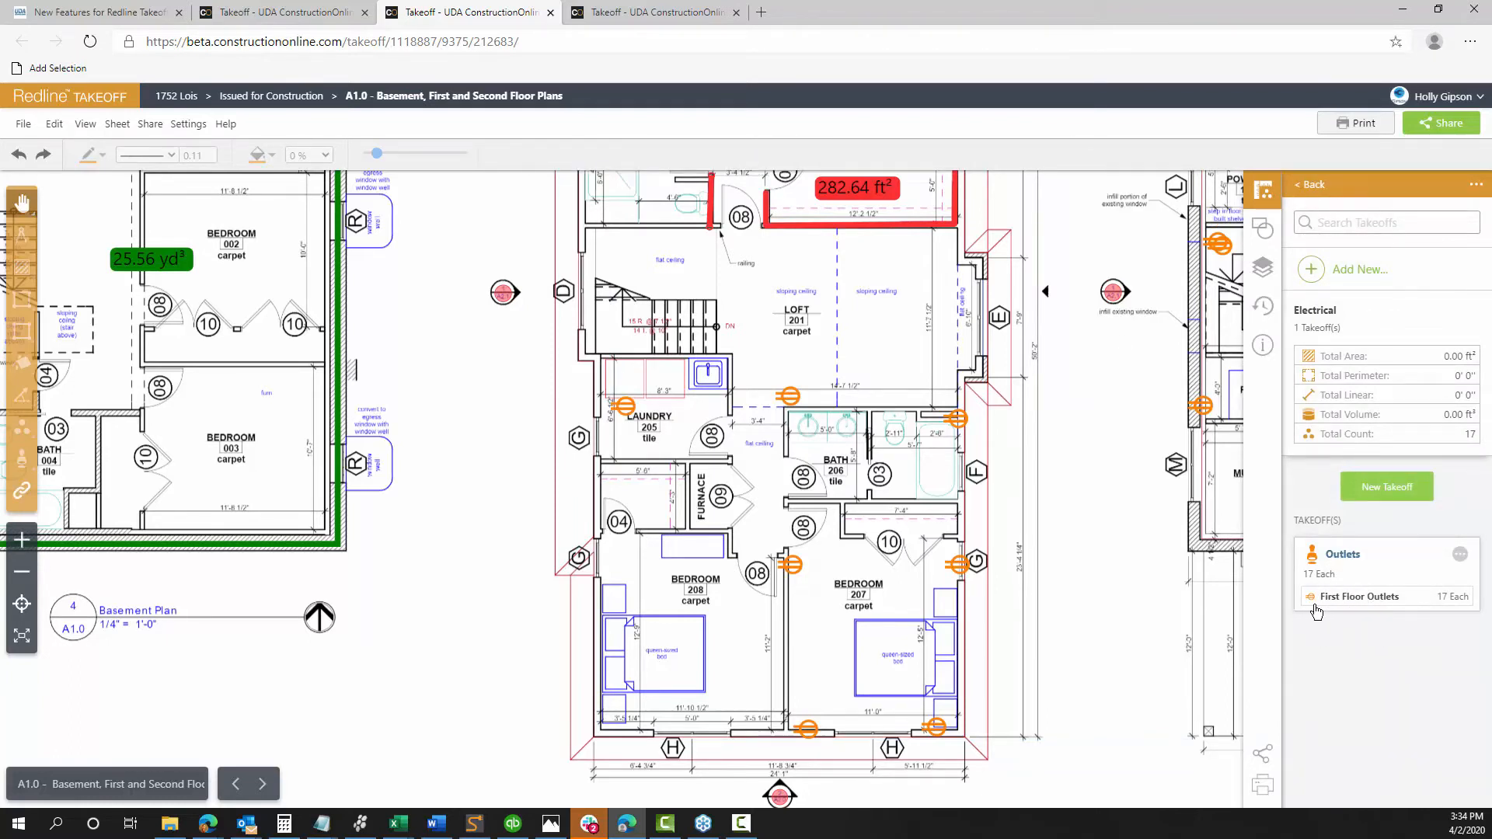
click(1376, 498)
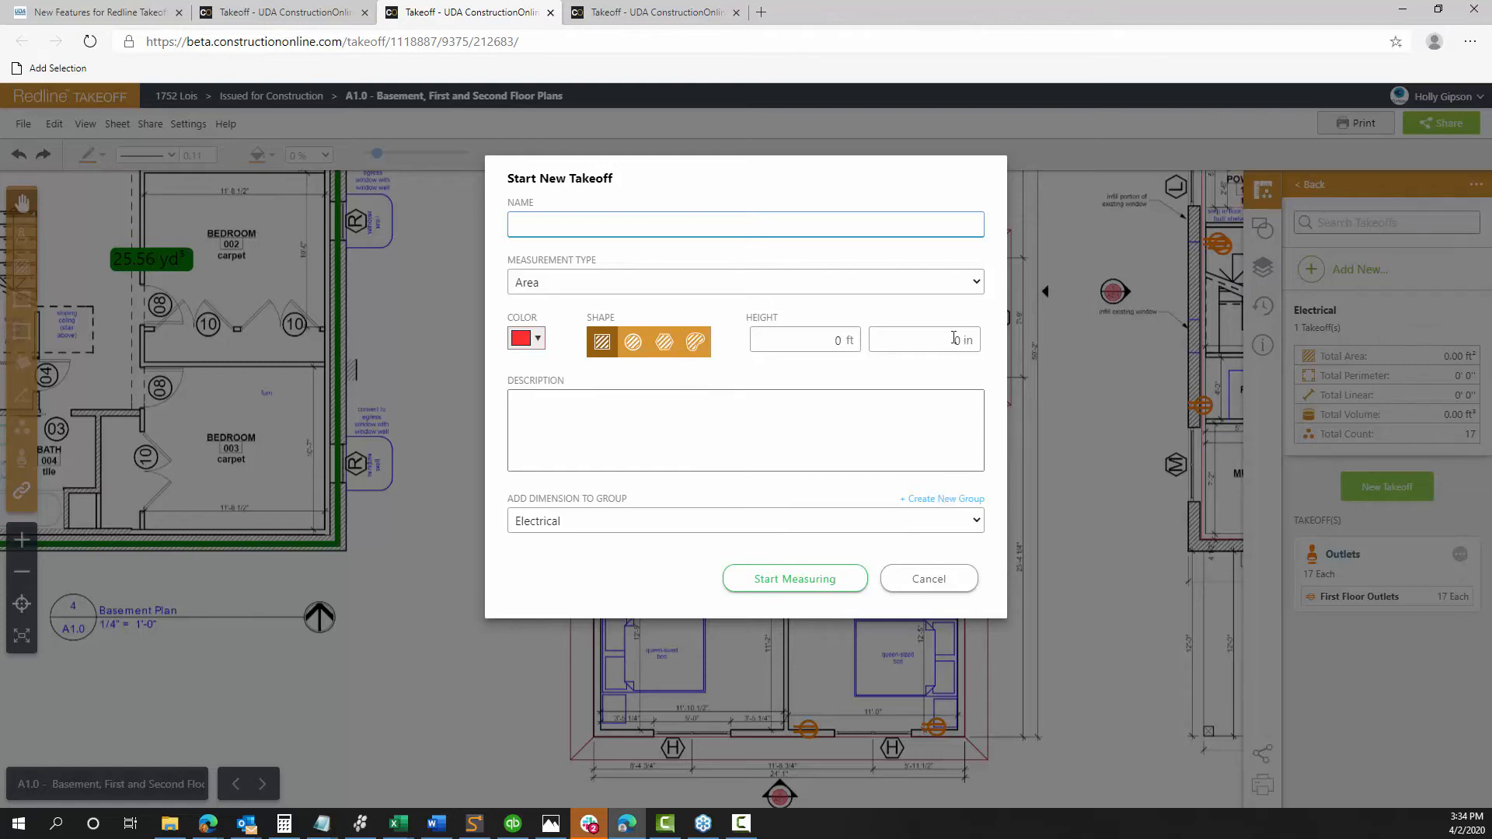
Start a new Stamp Count takeoff named 'Fixture'
drag(554, 180, 579, 228)
click(577, 274)
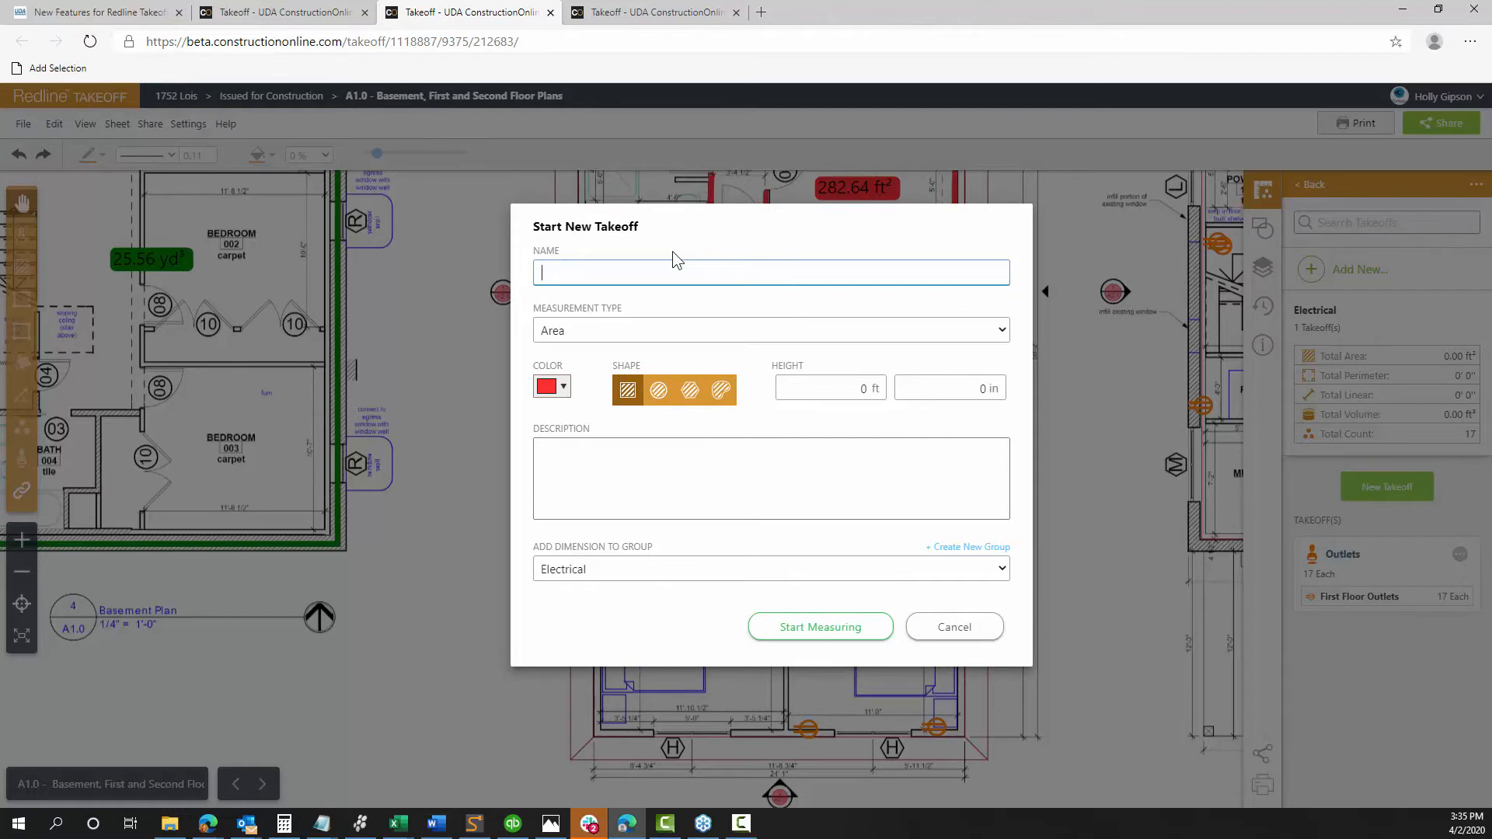
text(Fixture)
click(618, 331)
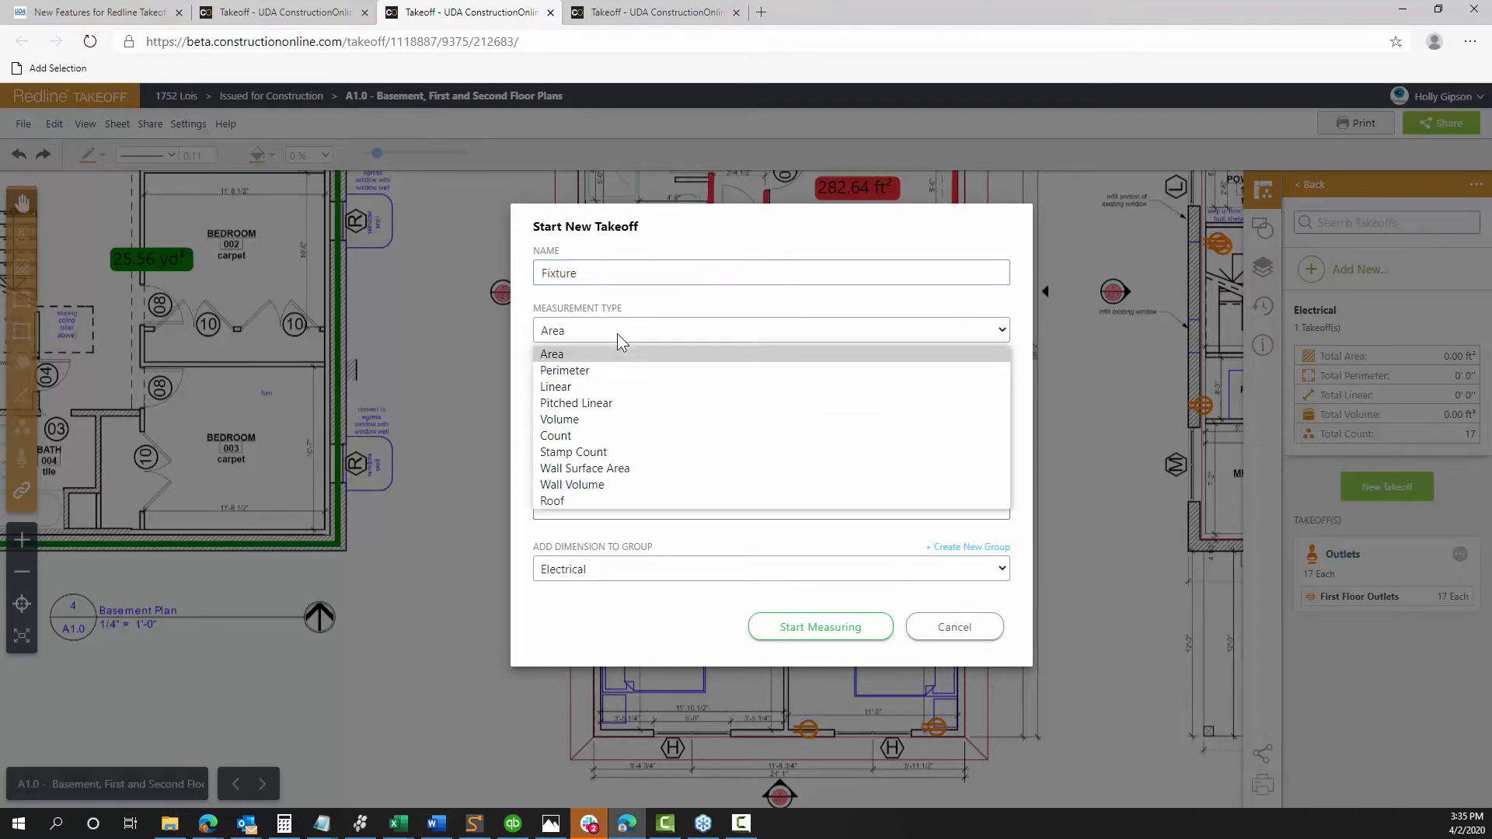
click(587, 457)
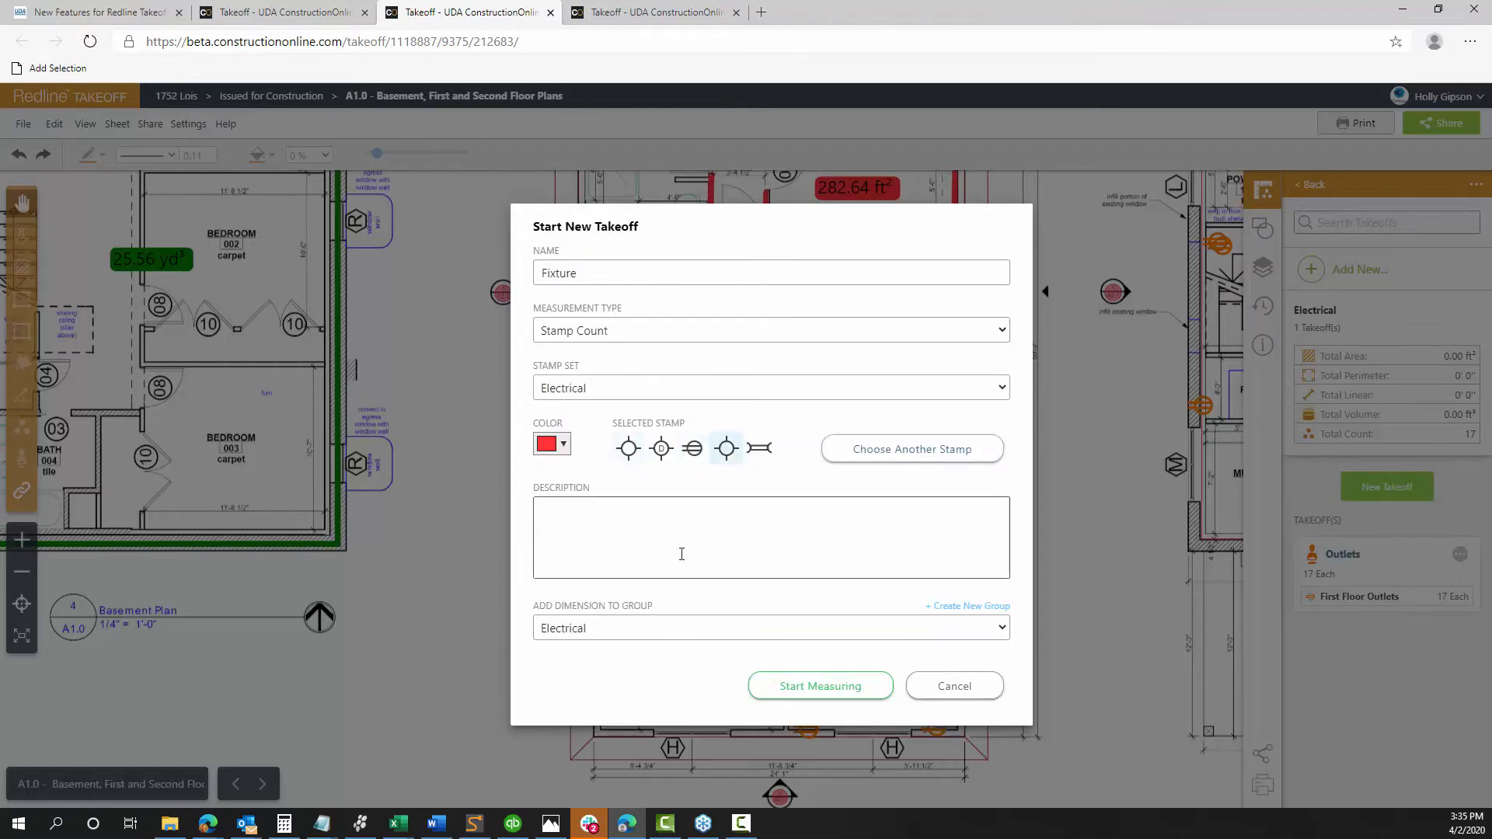
Give it the orange Electrical bowtie stamp, start counting, and place the first fixture in the loft
click(725, 448)
click(853, 450)
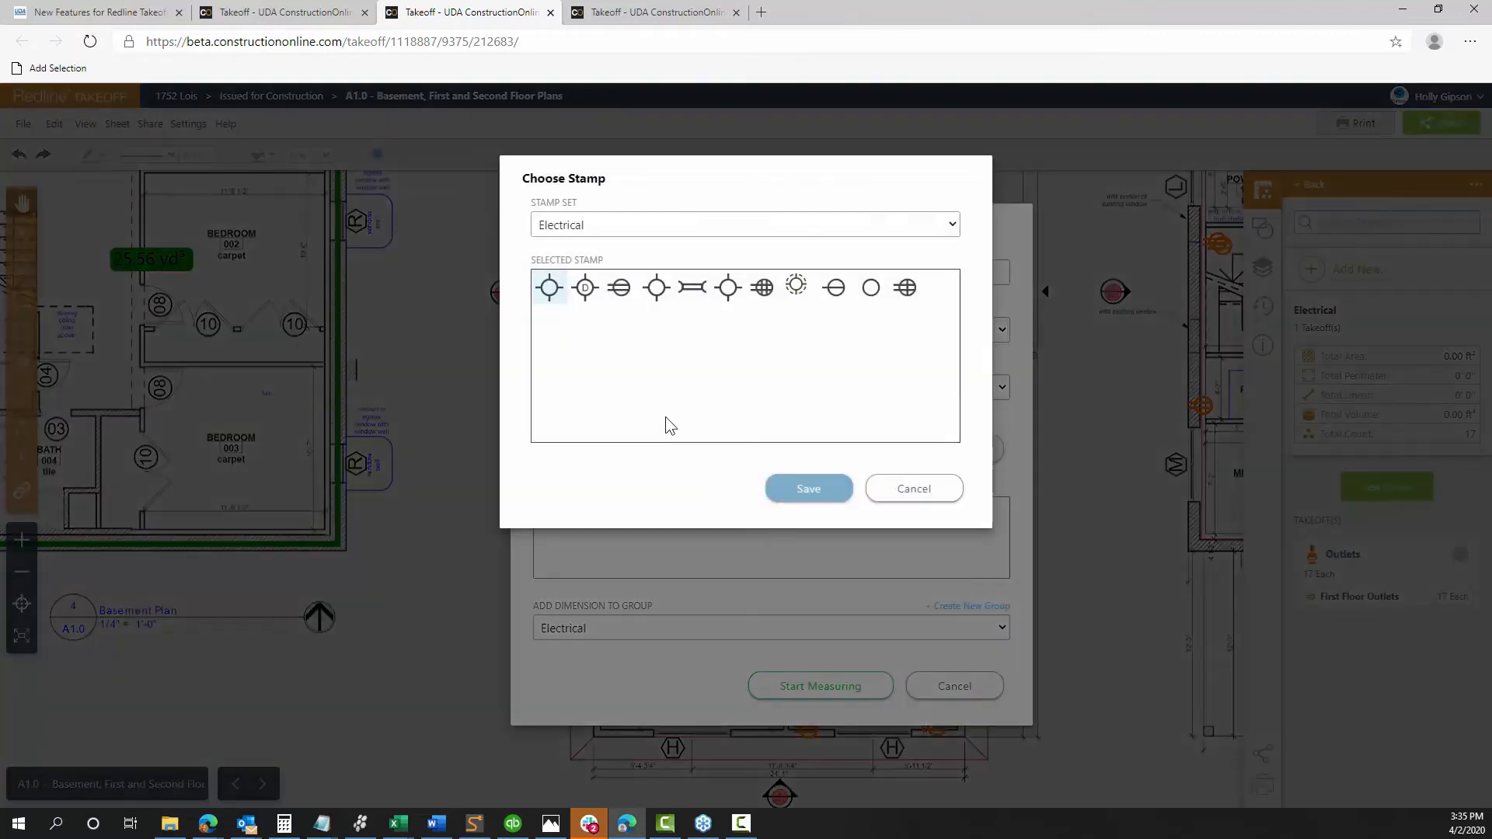
click(657, 294)
click(694, 299)
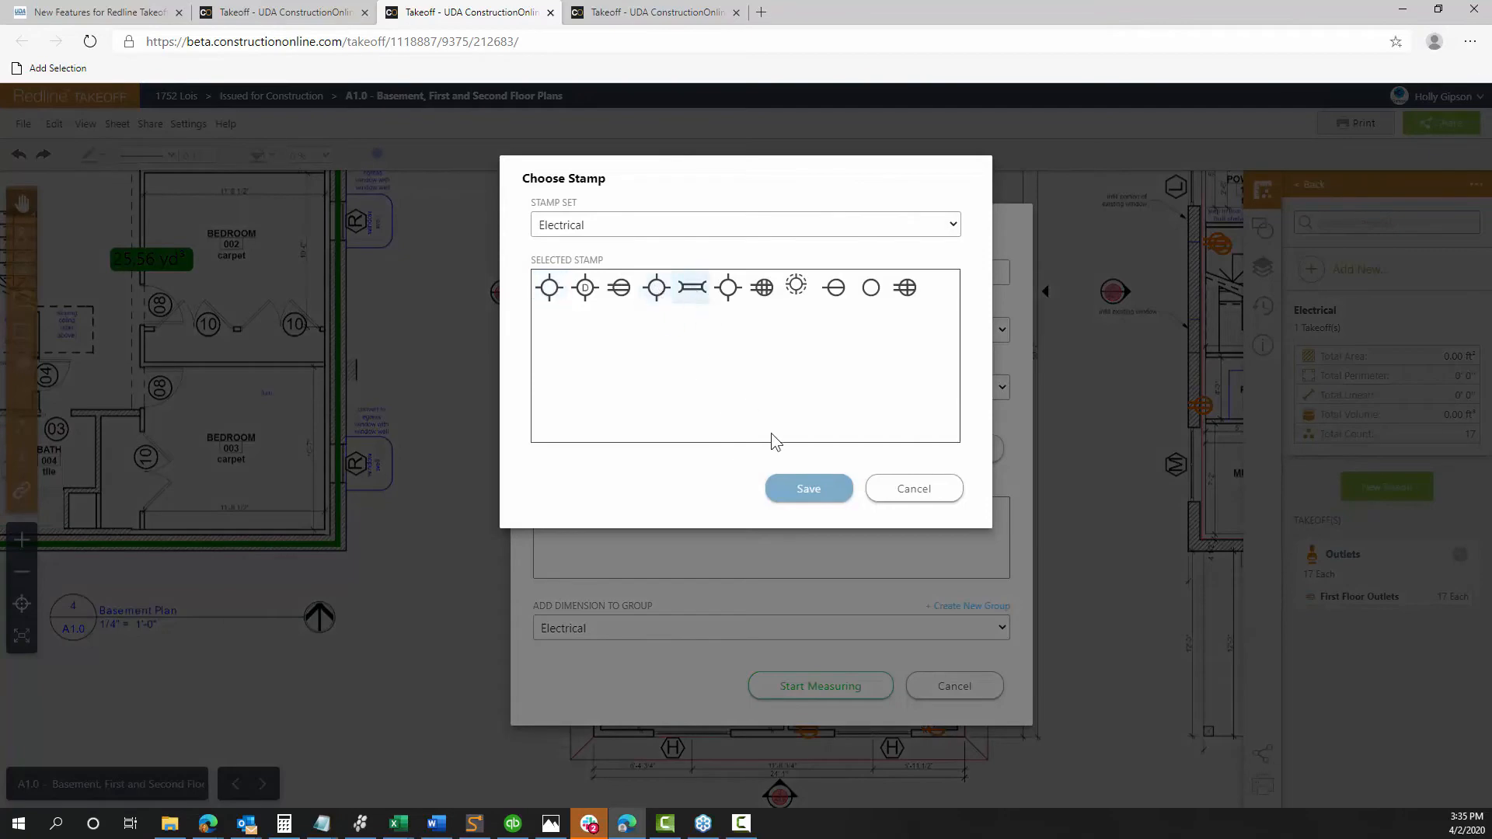
click(804, 490)
click(553, 444)
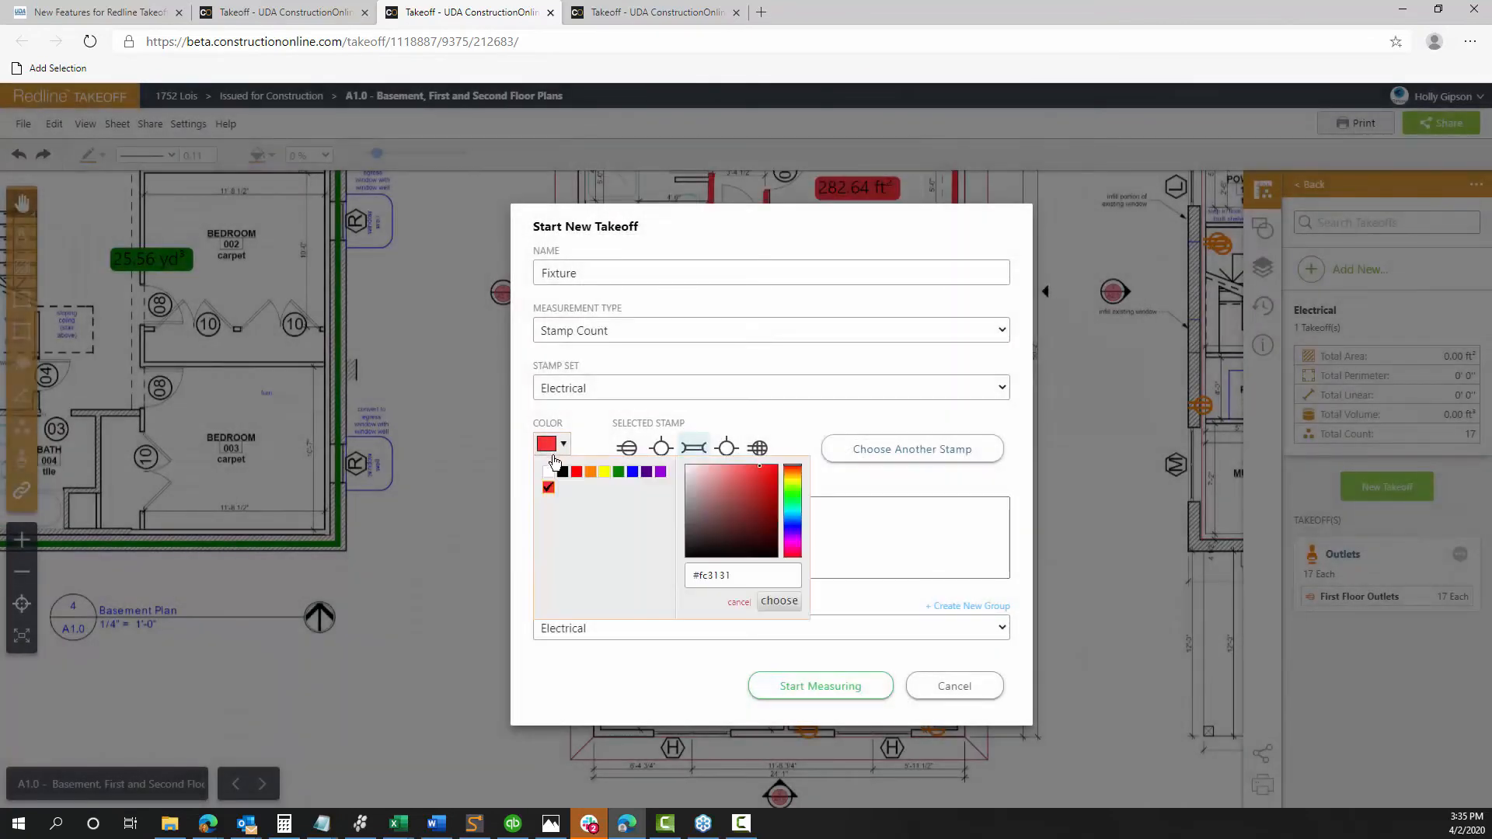
click(591, 472)
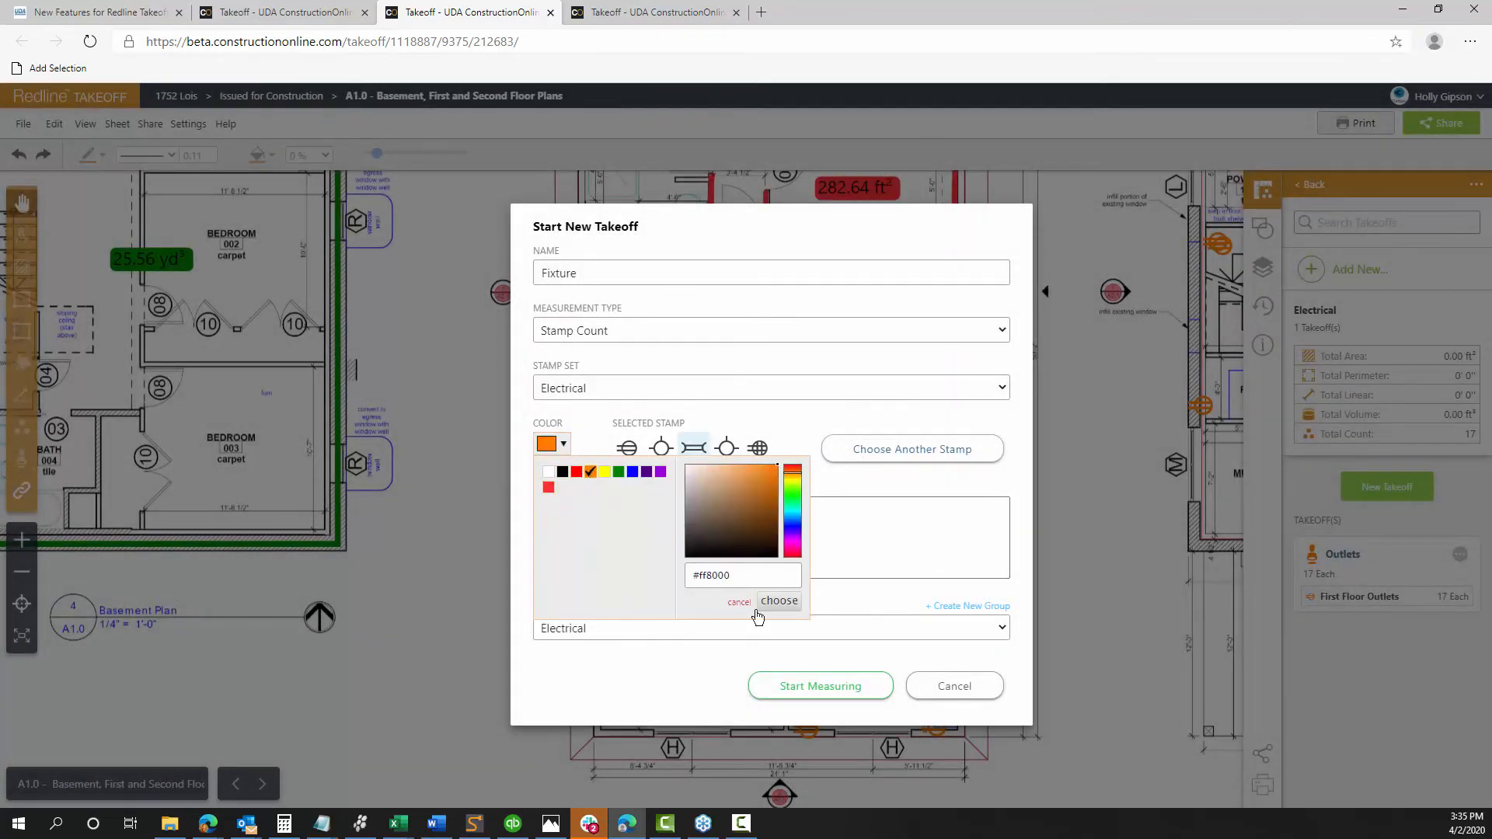
click(822, 696)
click(800, 250)
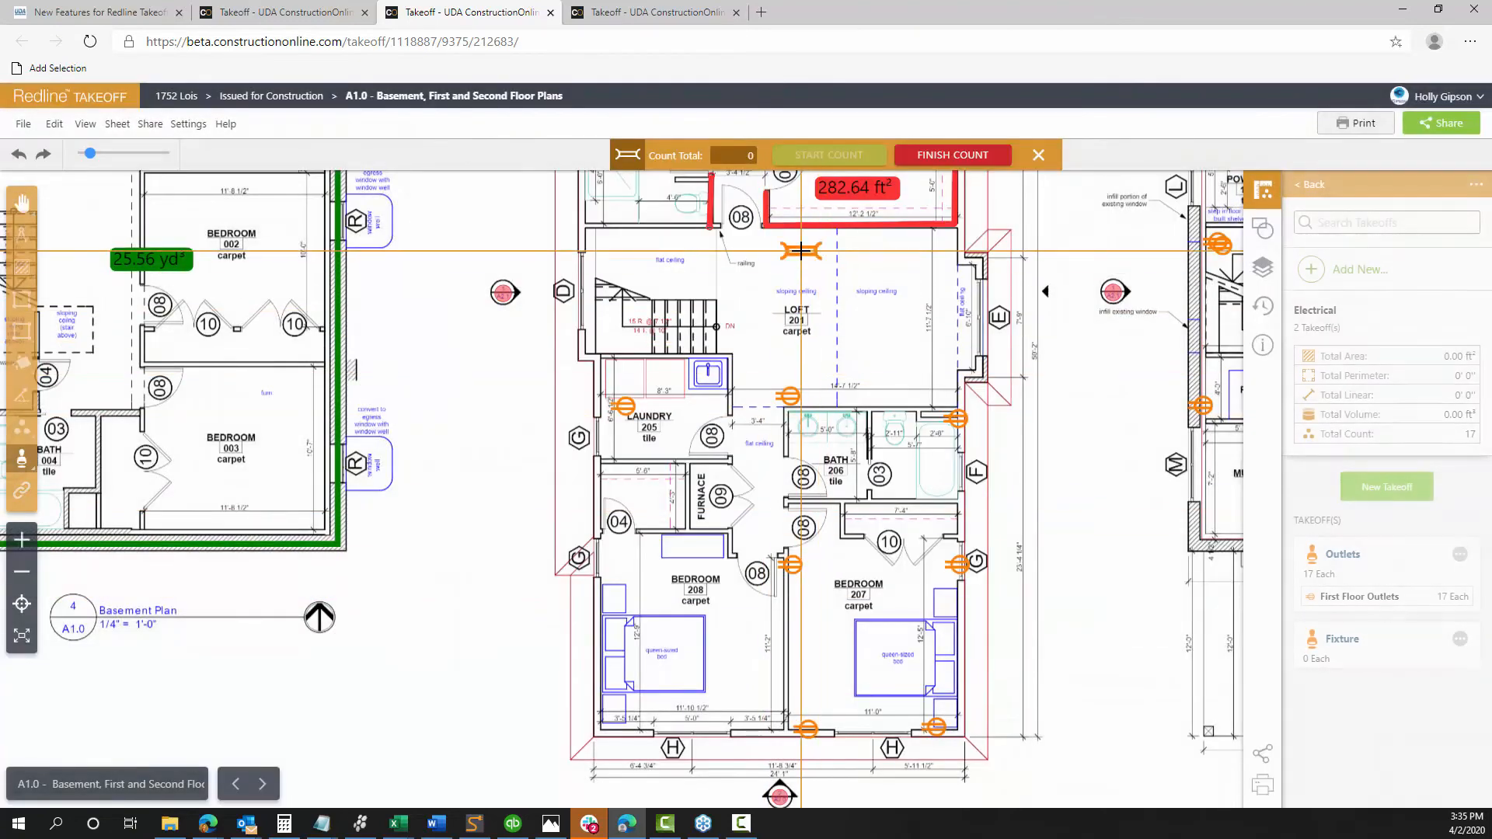
Add fixture stamps in the loft and laundry, finishing the count at 3 Each
click(891, 350)
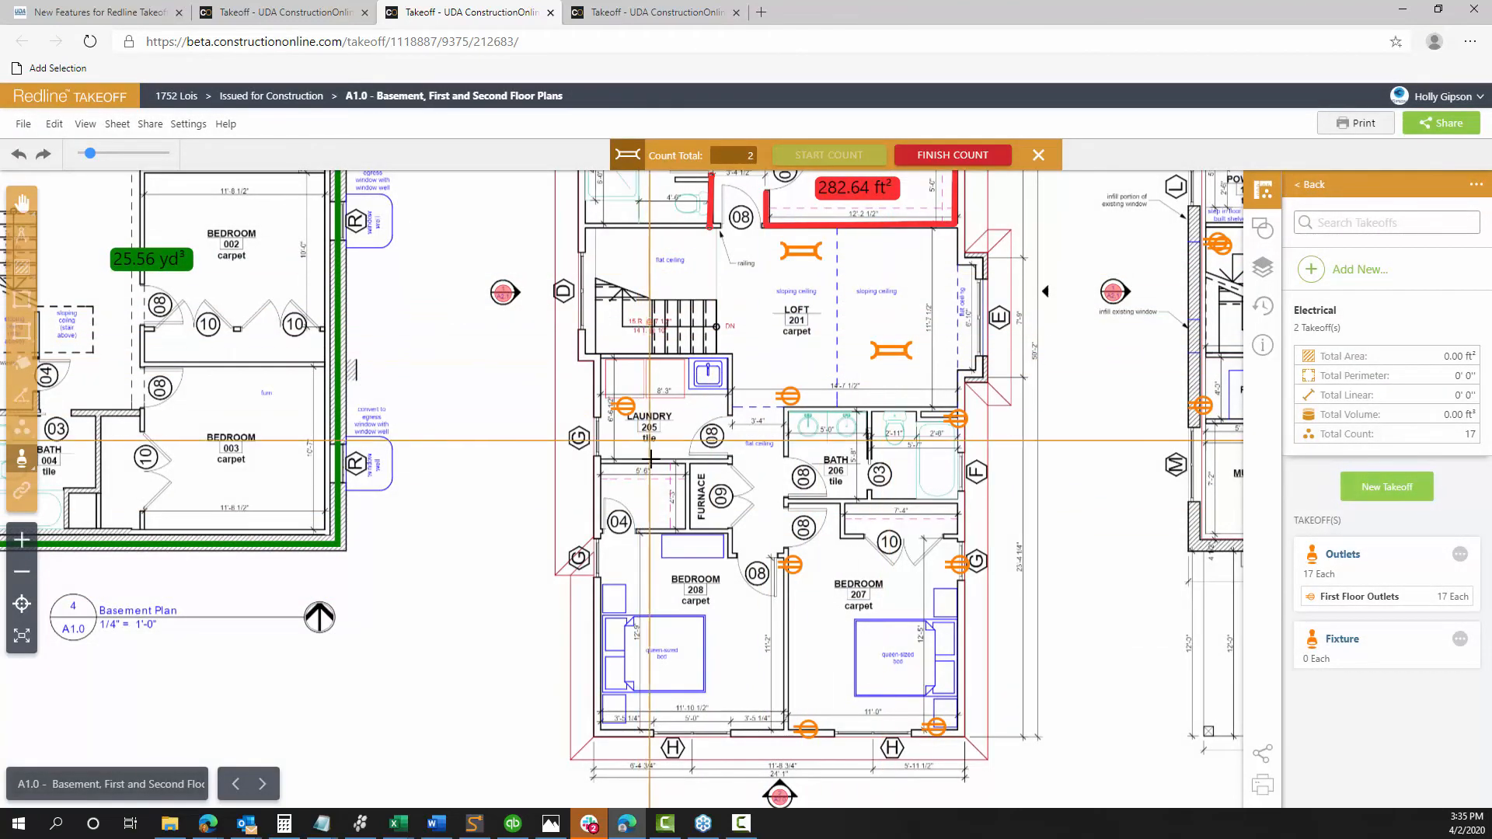
click(641, 435)
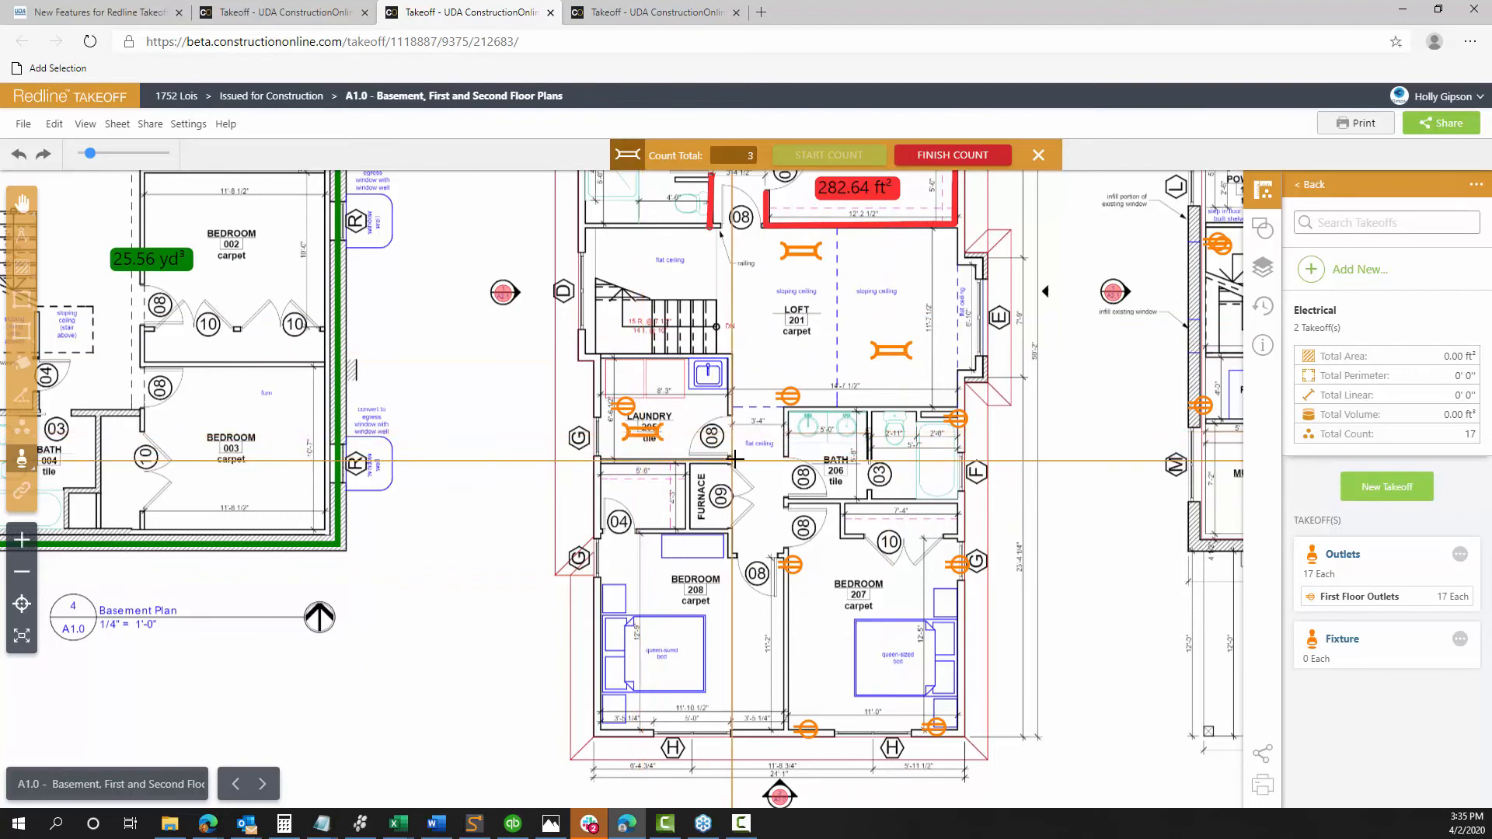
click(967, 157)
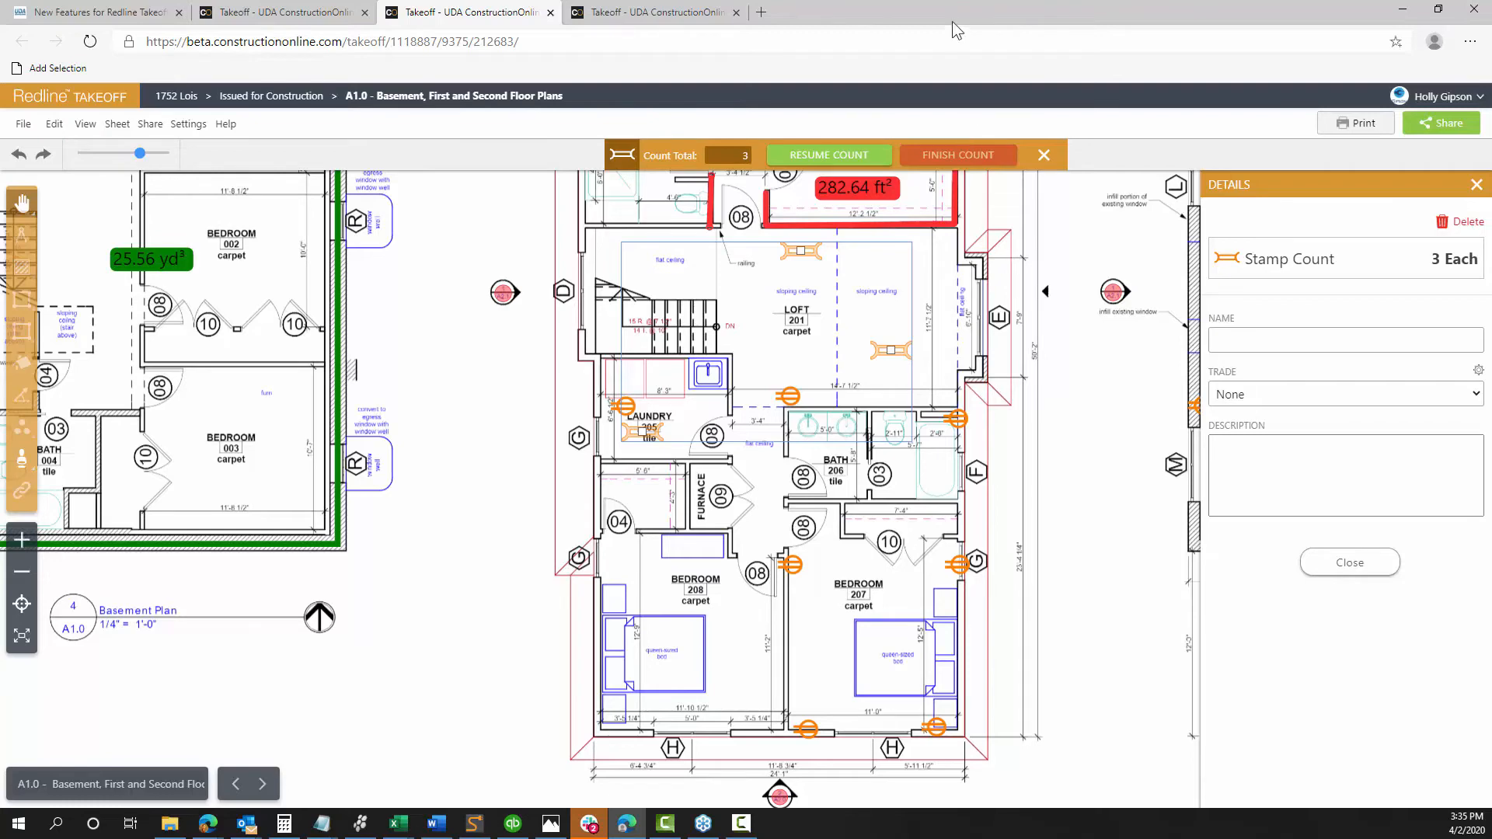
click(1338, 564)
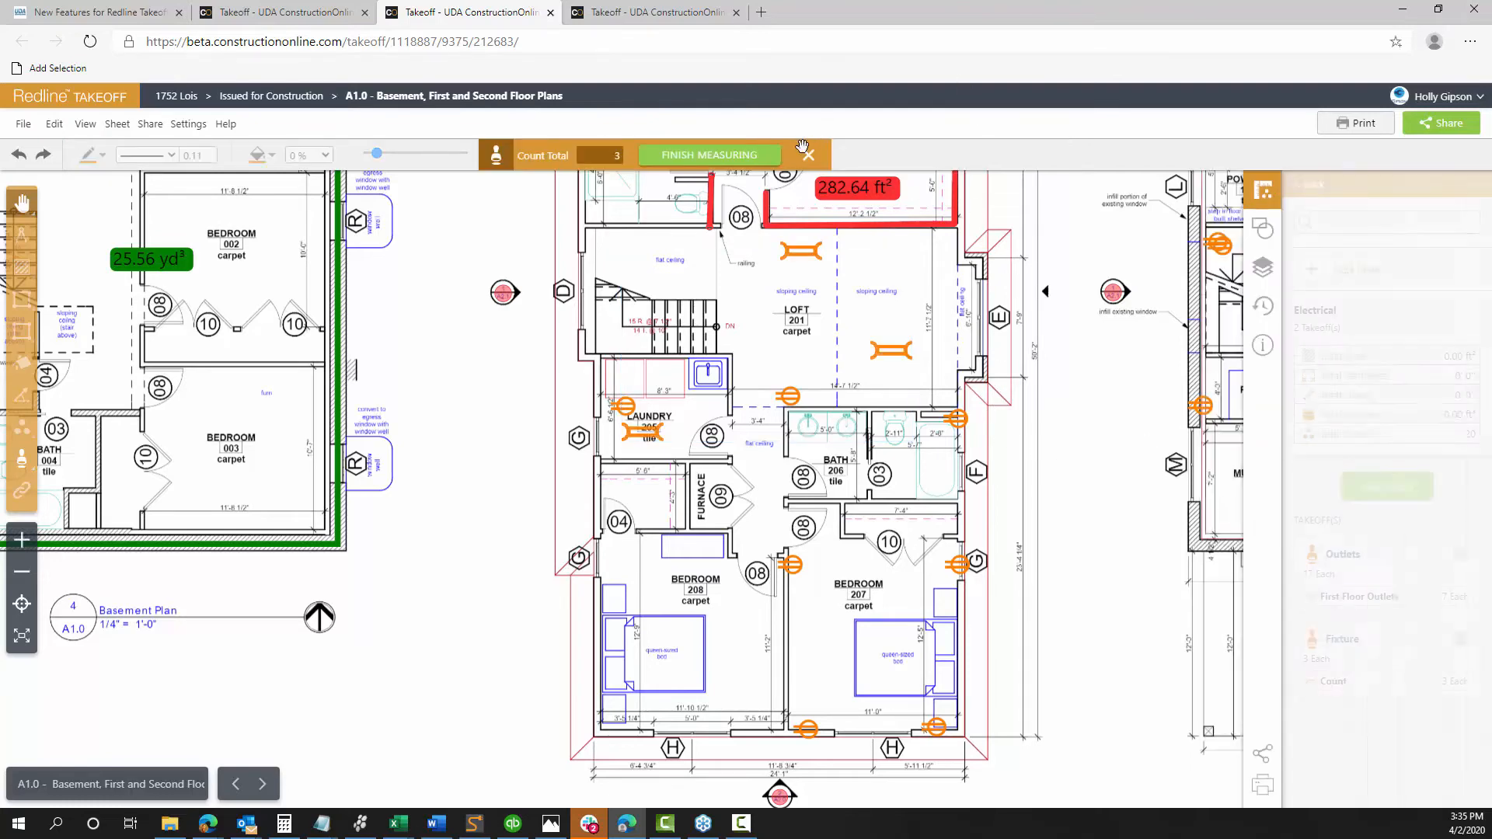
scroll(975, 477, down, 5)
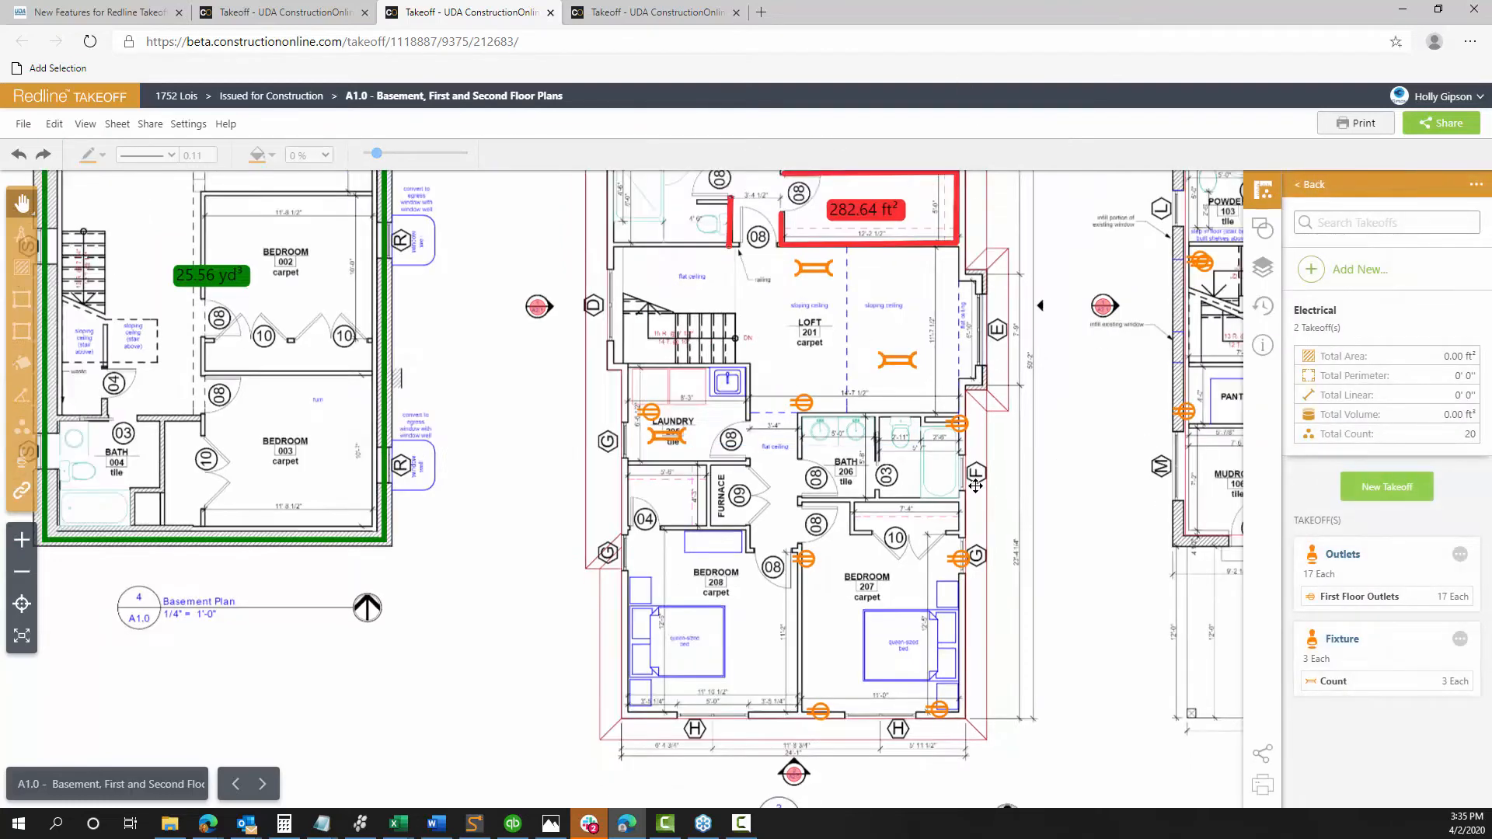
scroll(785, 379, up, 3)
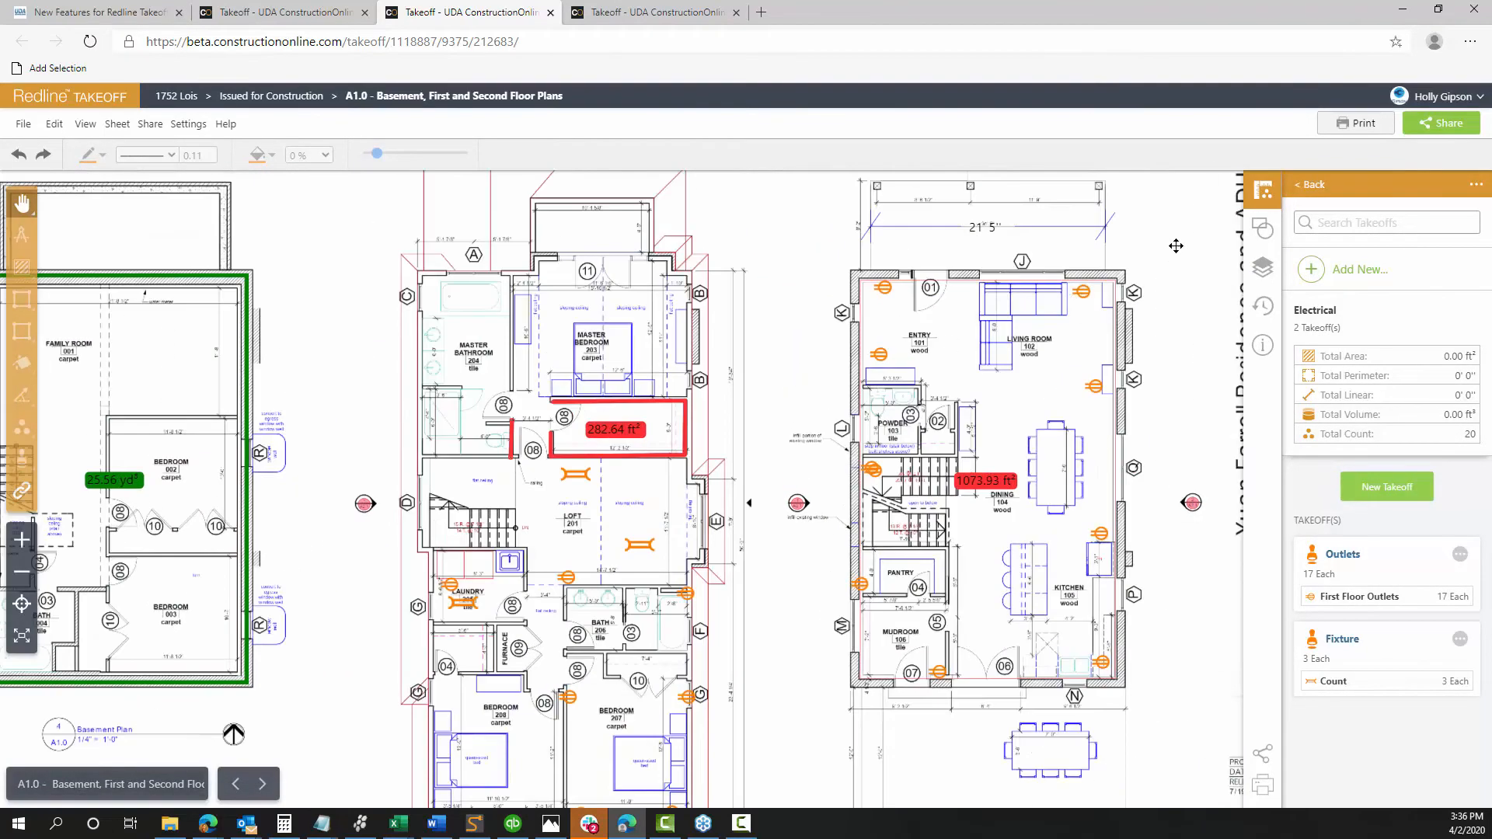
Create a new sheet layer named 'Plumbing Layer'
click(1263, 266)
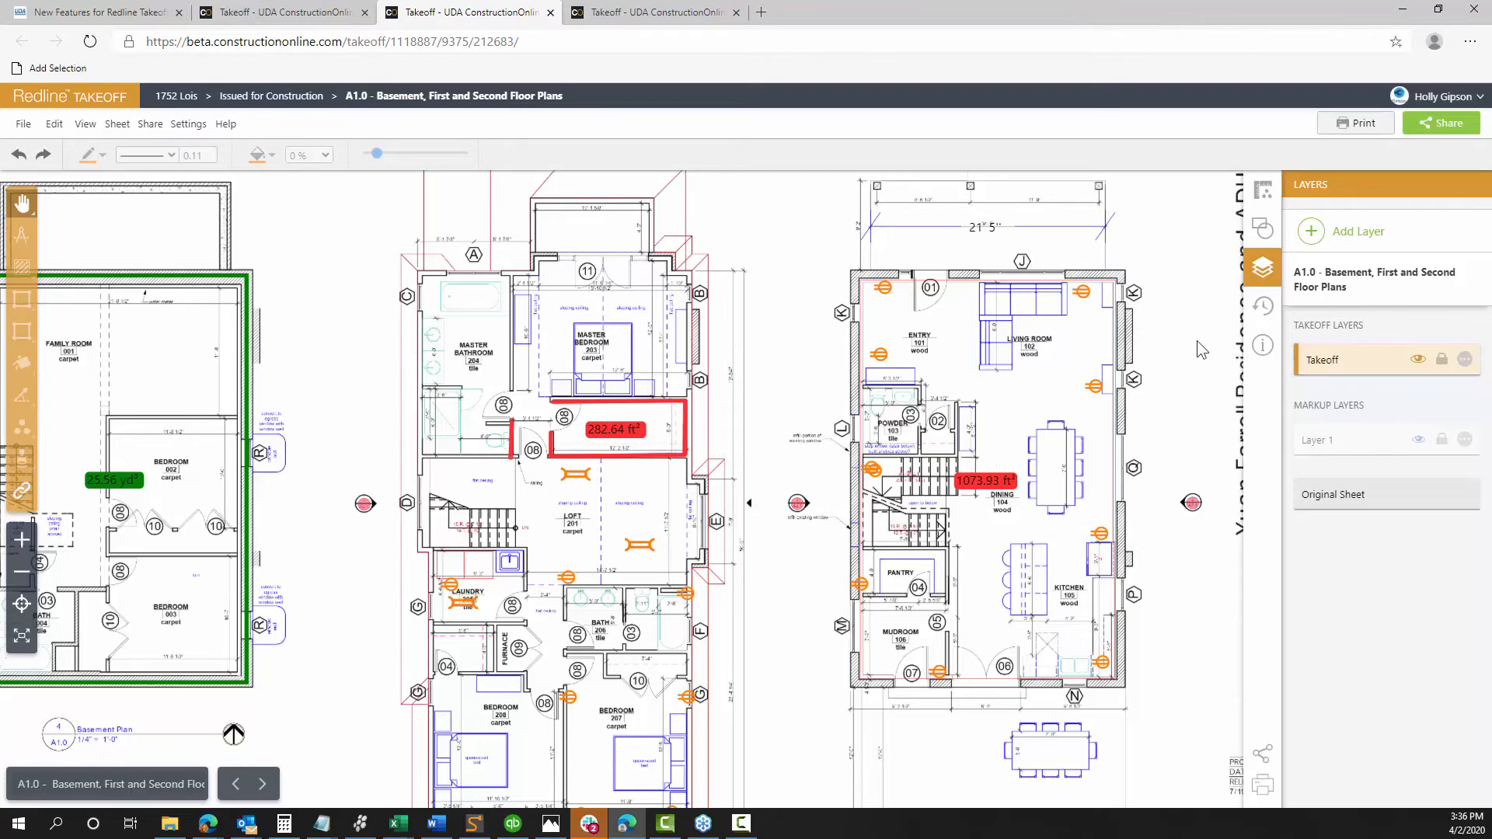
click(1347, 233)
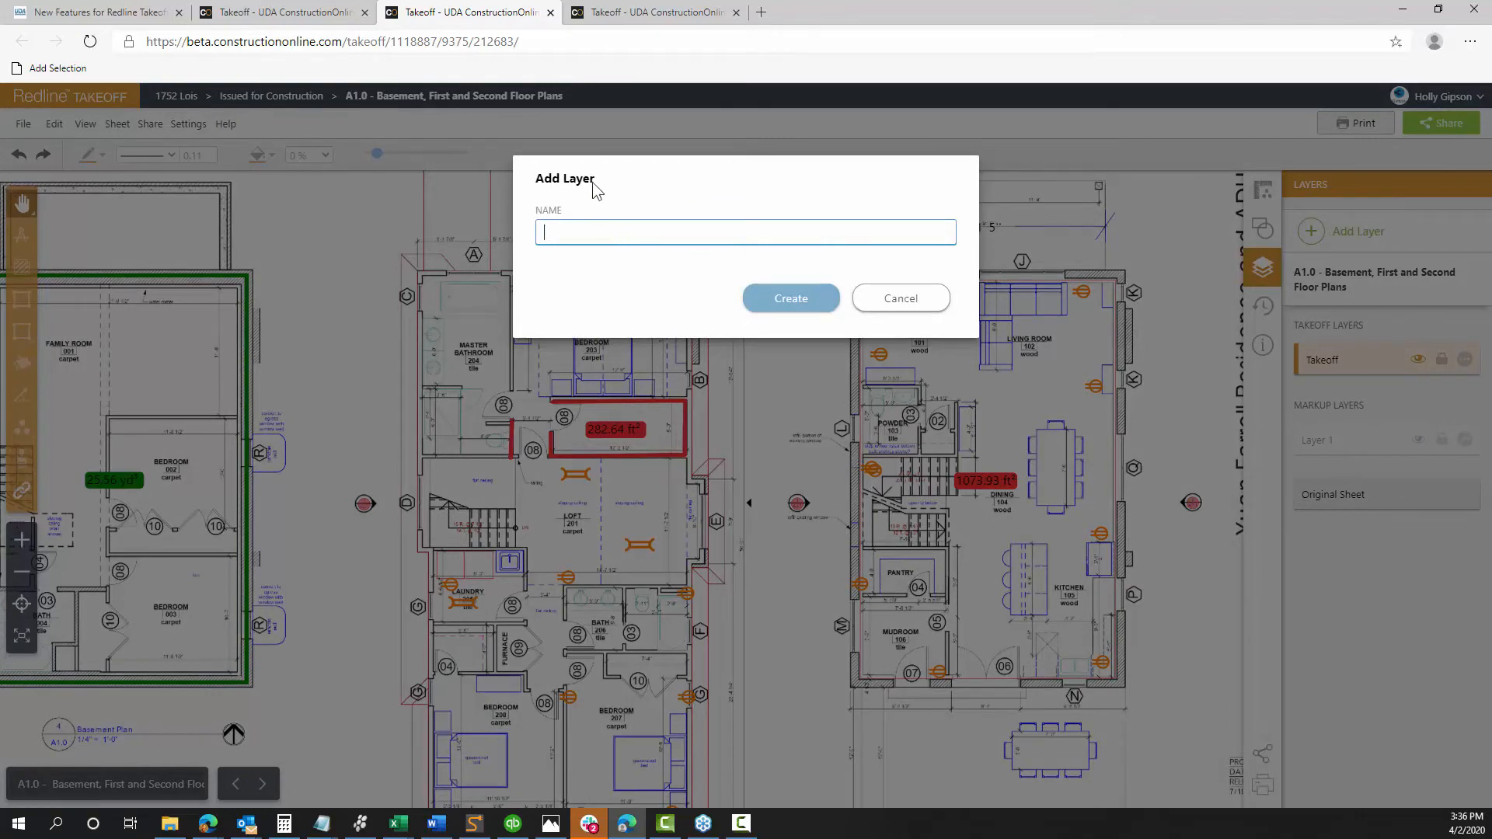
drag(595, 189, 886, 444)
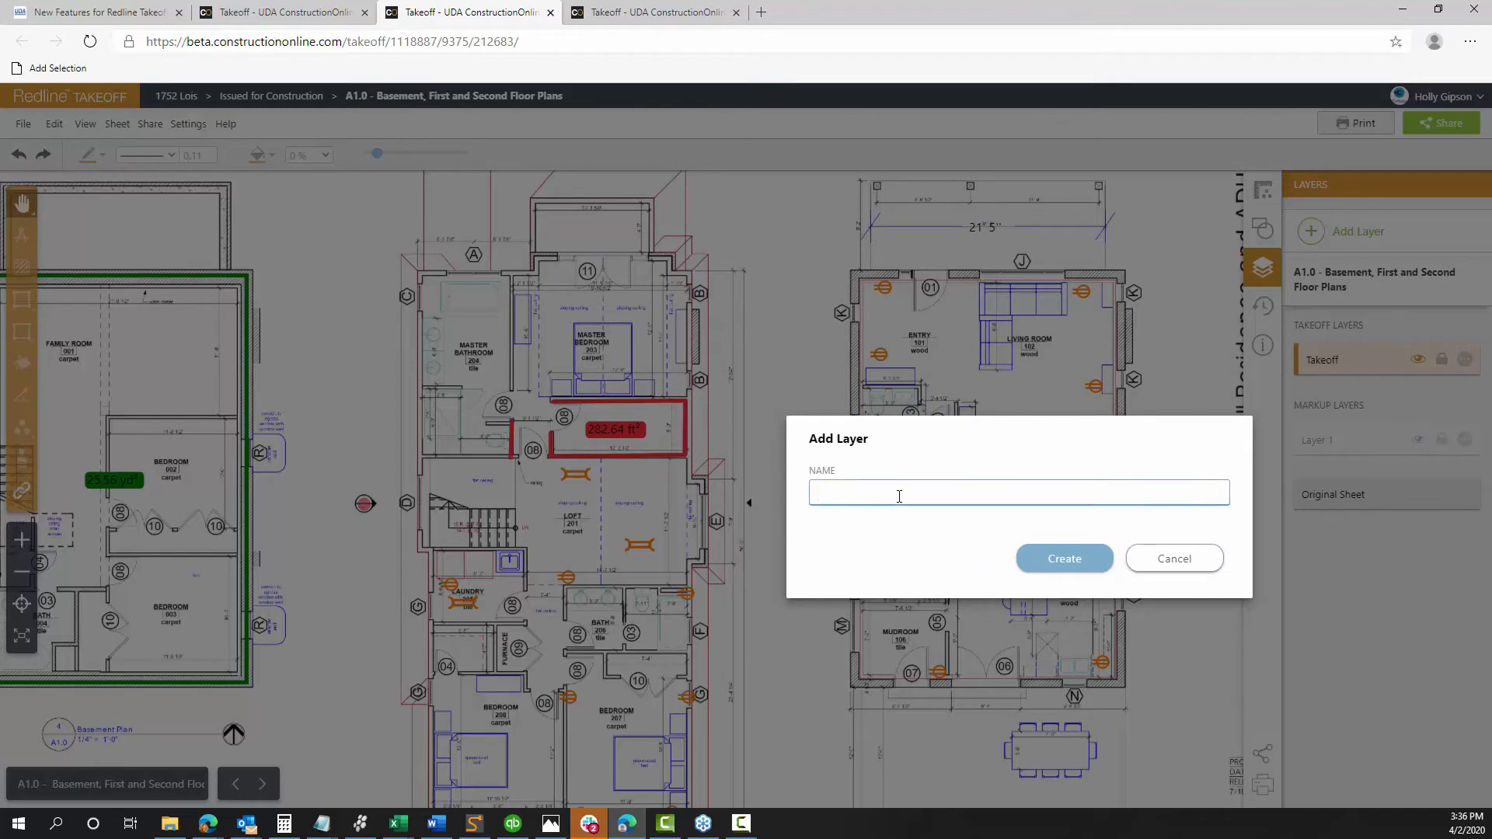
text(Plumbing Layer)
click(1068, 569)
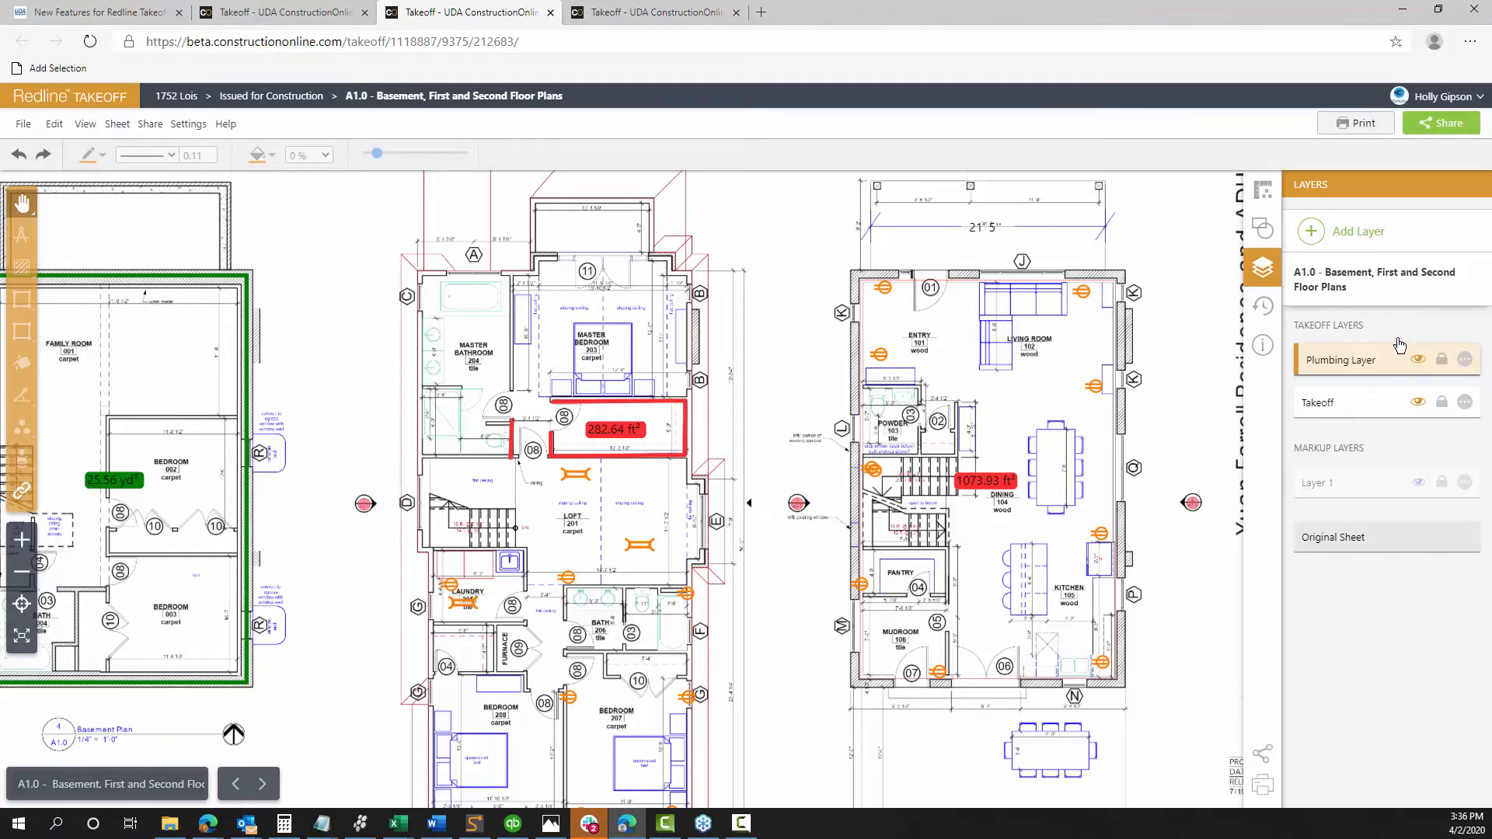
Hide the Takeoff layer so the plans show no takeoff markings
click(1417, 401)
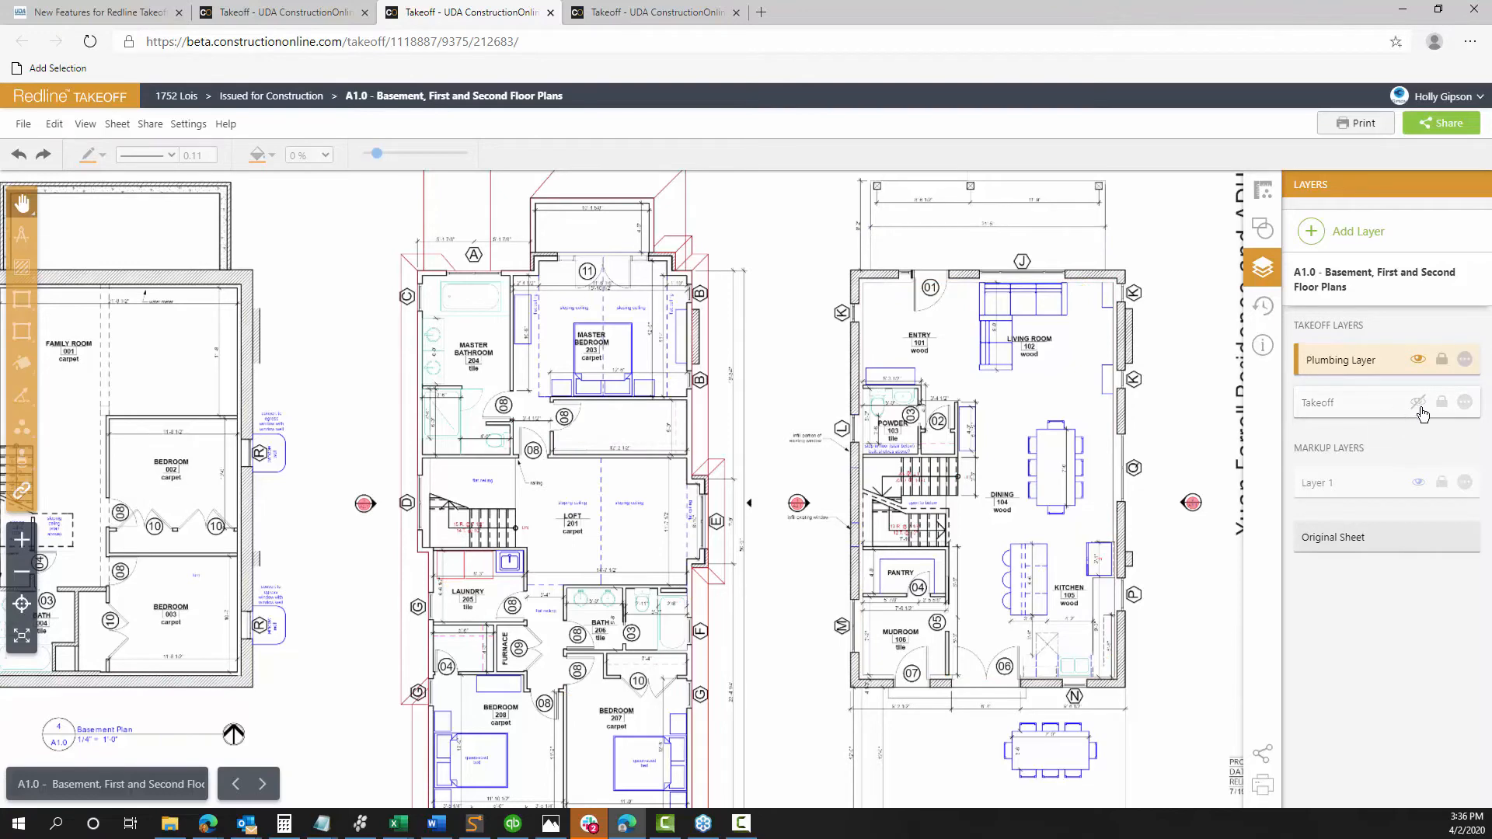
drag(788, 473, 828, 383)
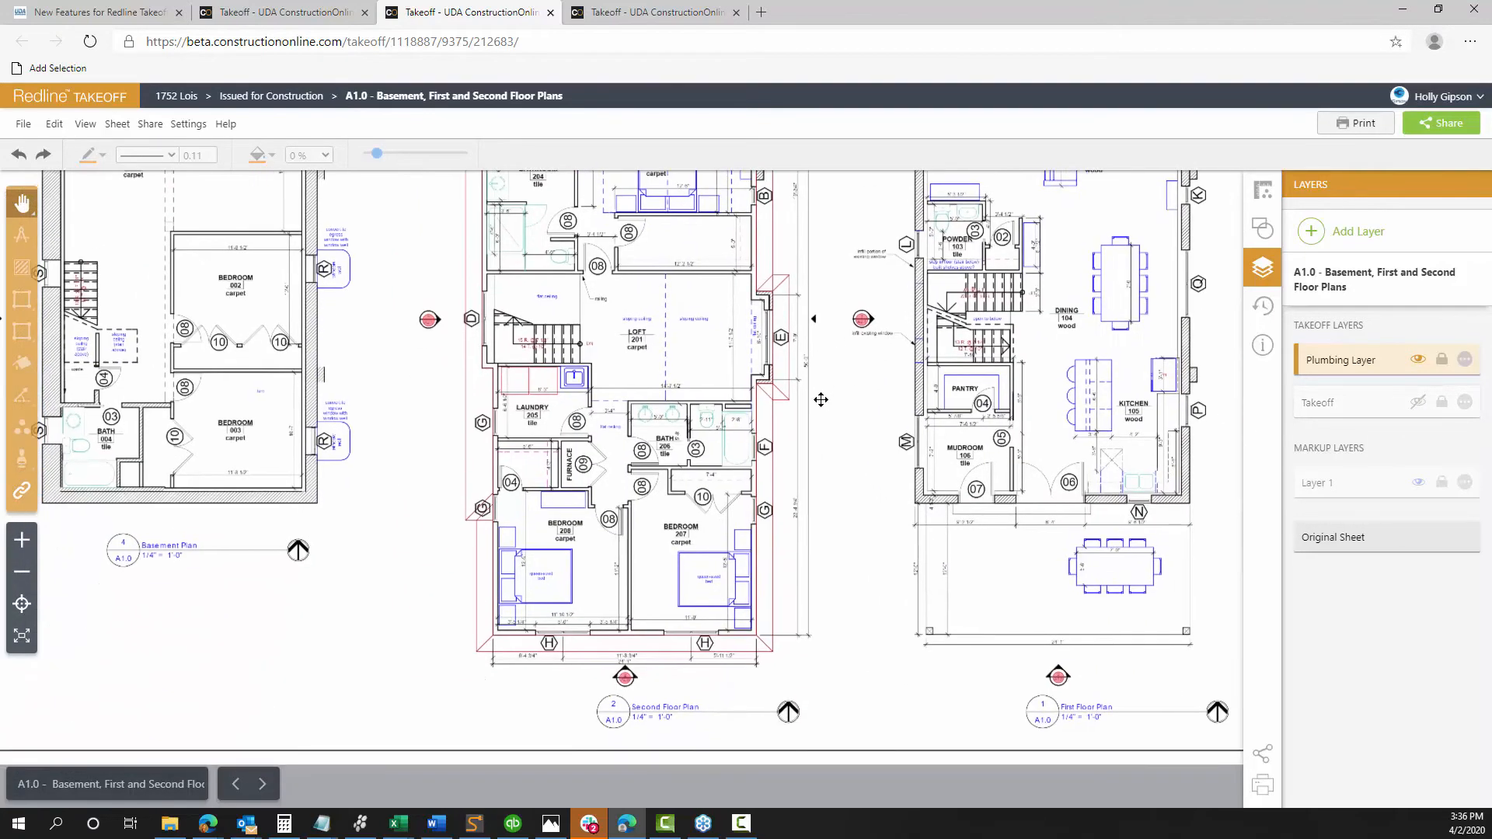
scroll(872, 416, down, 3)
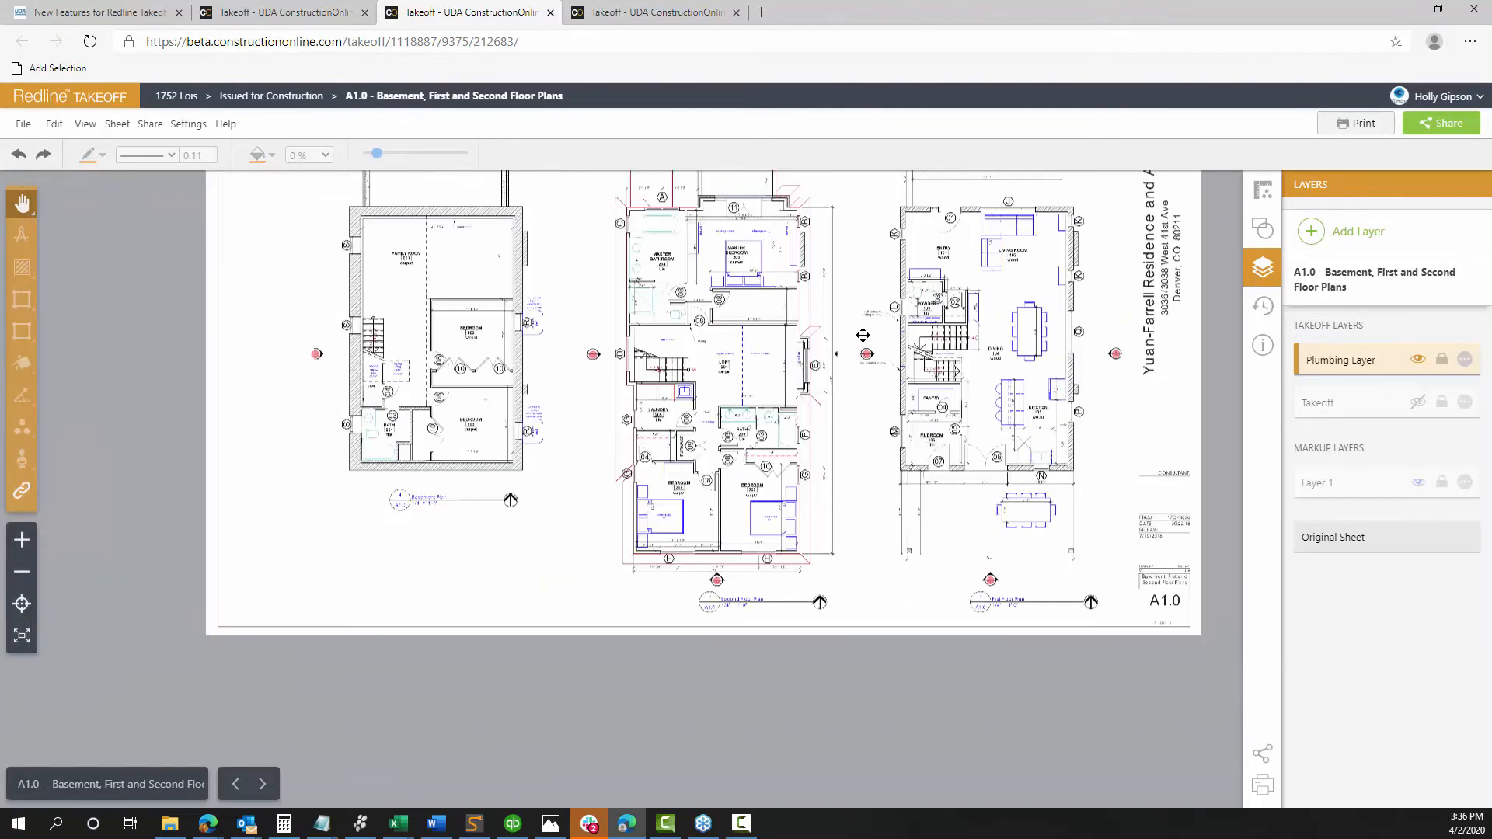
scroll(863, 334, up, 3)
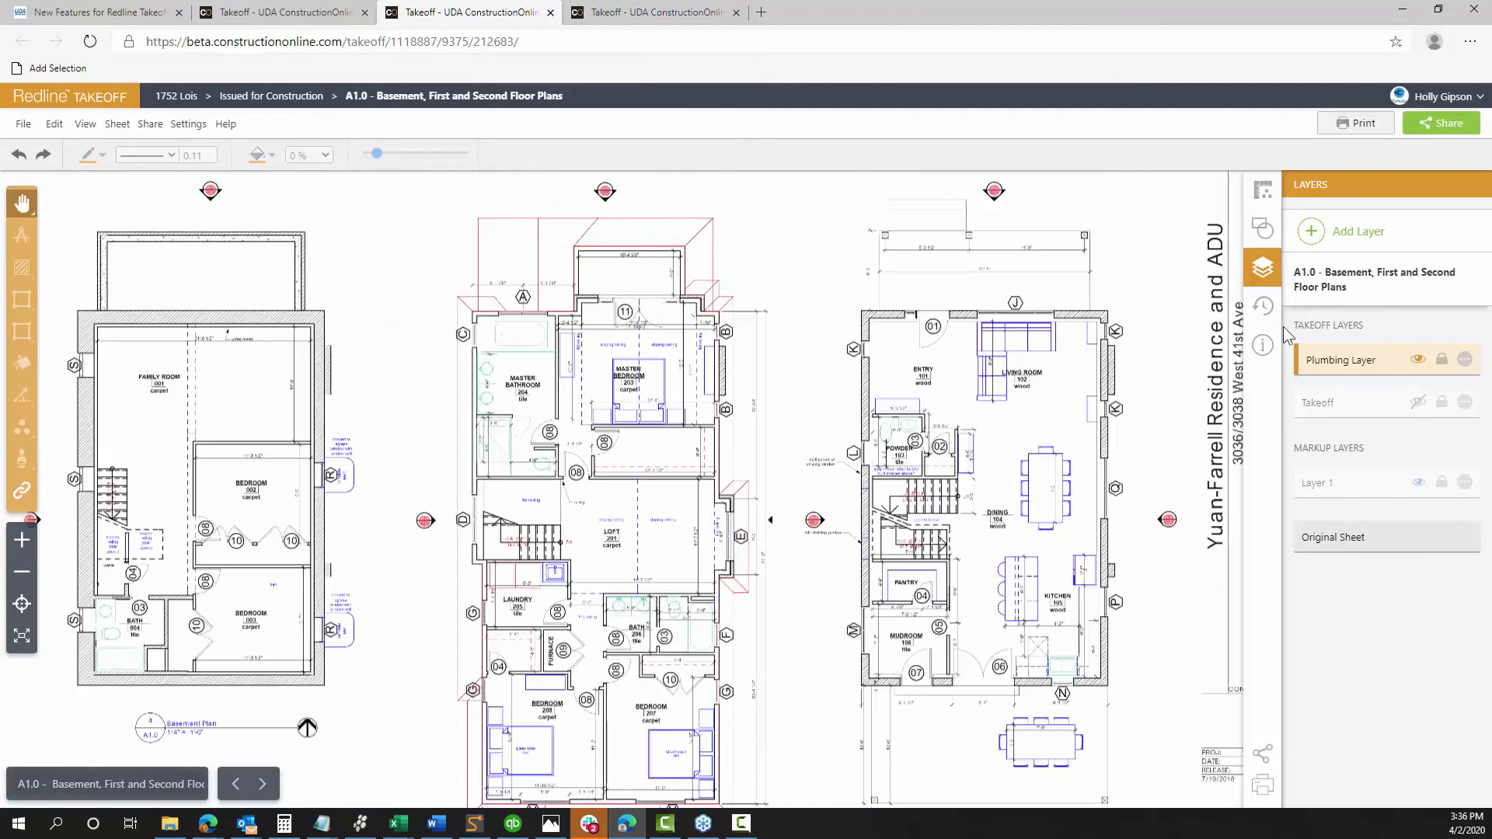
Return to the takeoffs list showing Outlets 17 and Fixture 3, and pan toward the first floor
click(1262, 190)
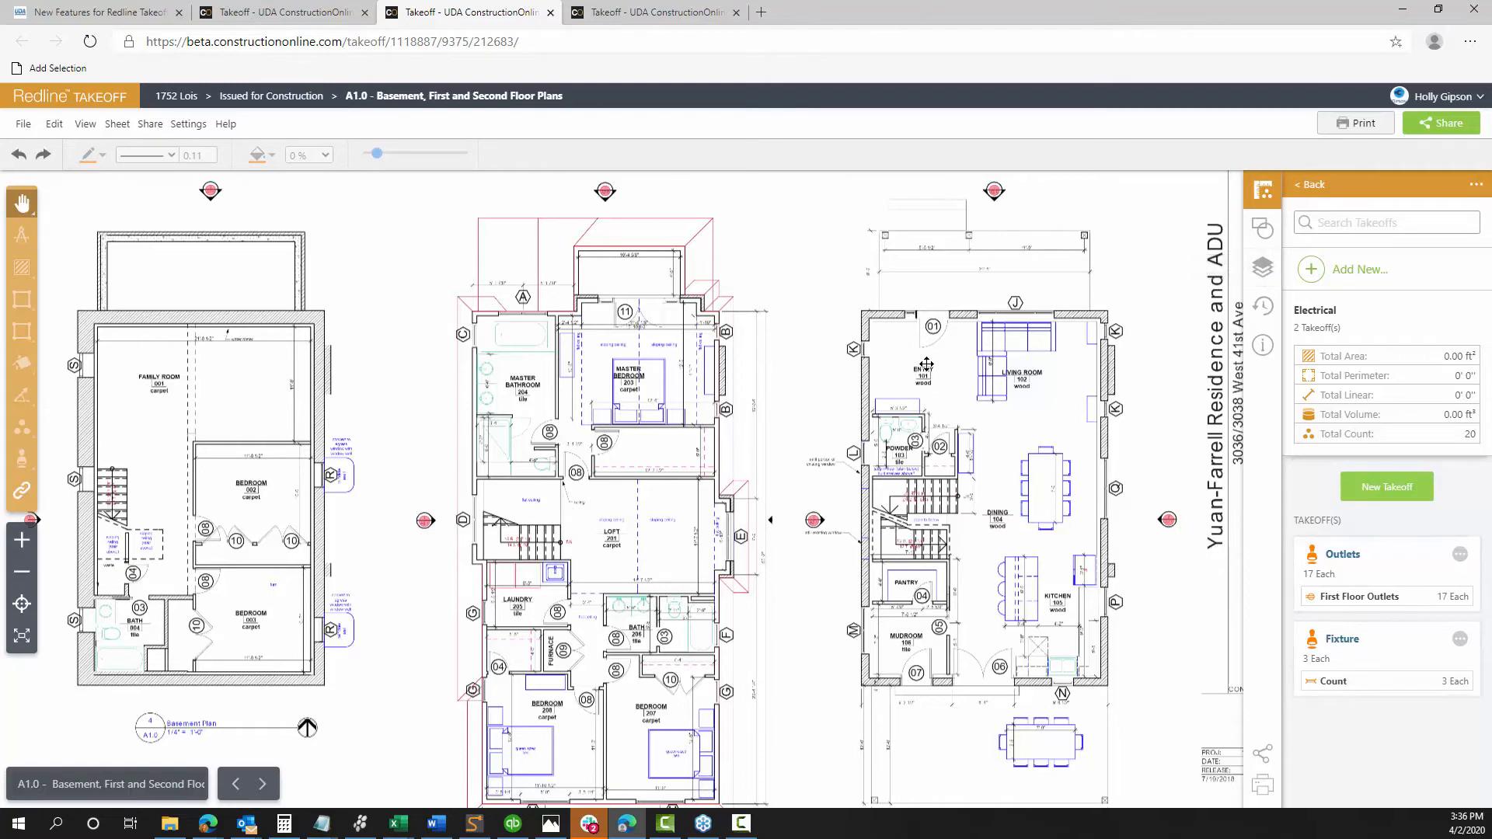
drag(925, 366, 805, 329)
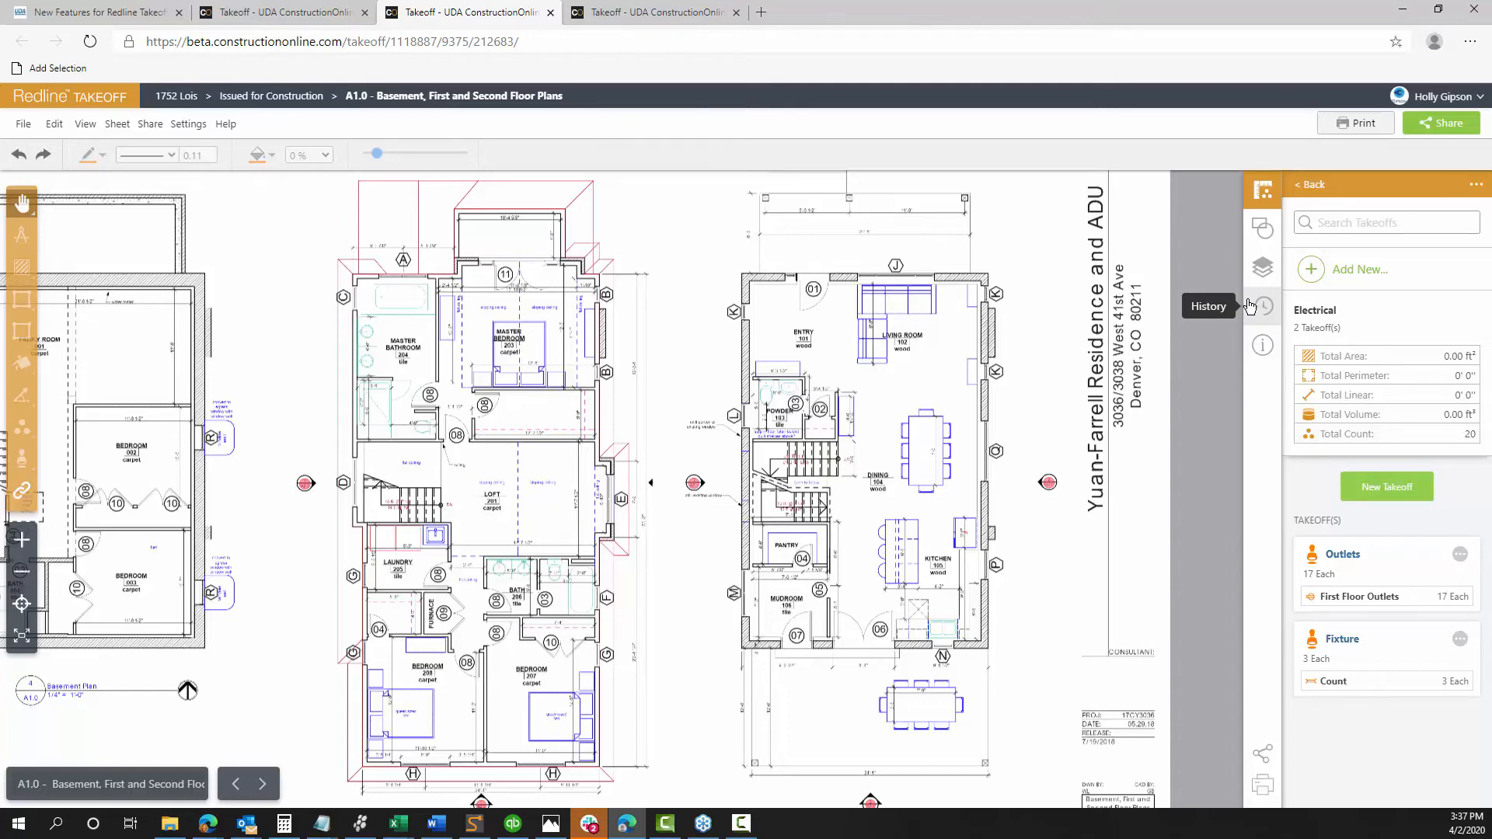
Start a violet, diagonally hatched Area takeoff named 'First Floor Common Areas'
click(1382, 490)
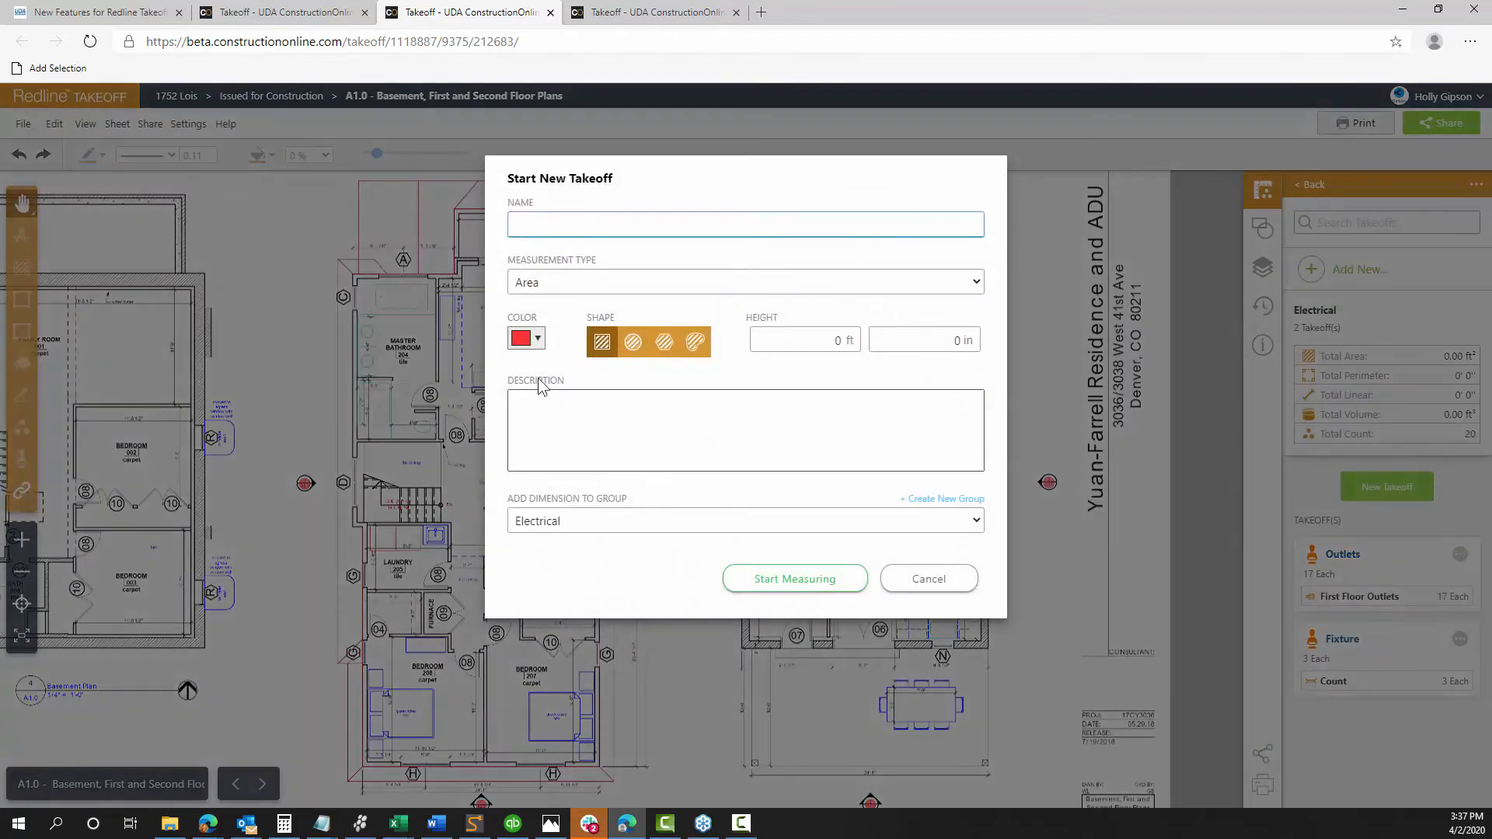
click(526, 285)
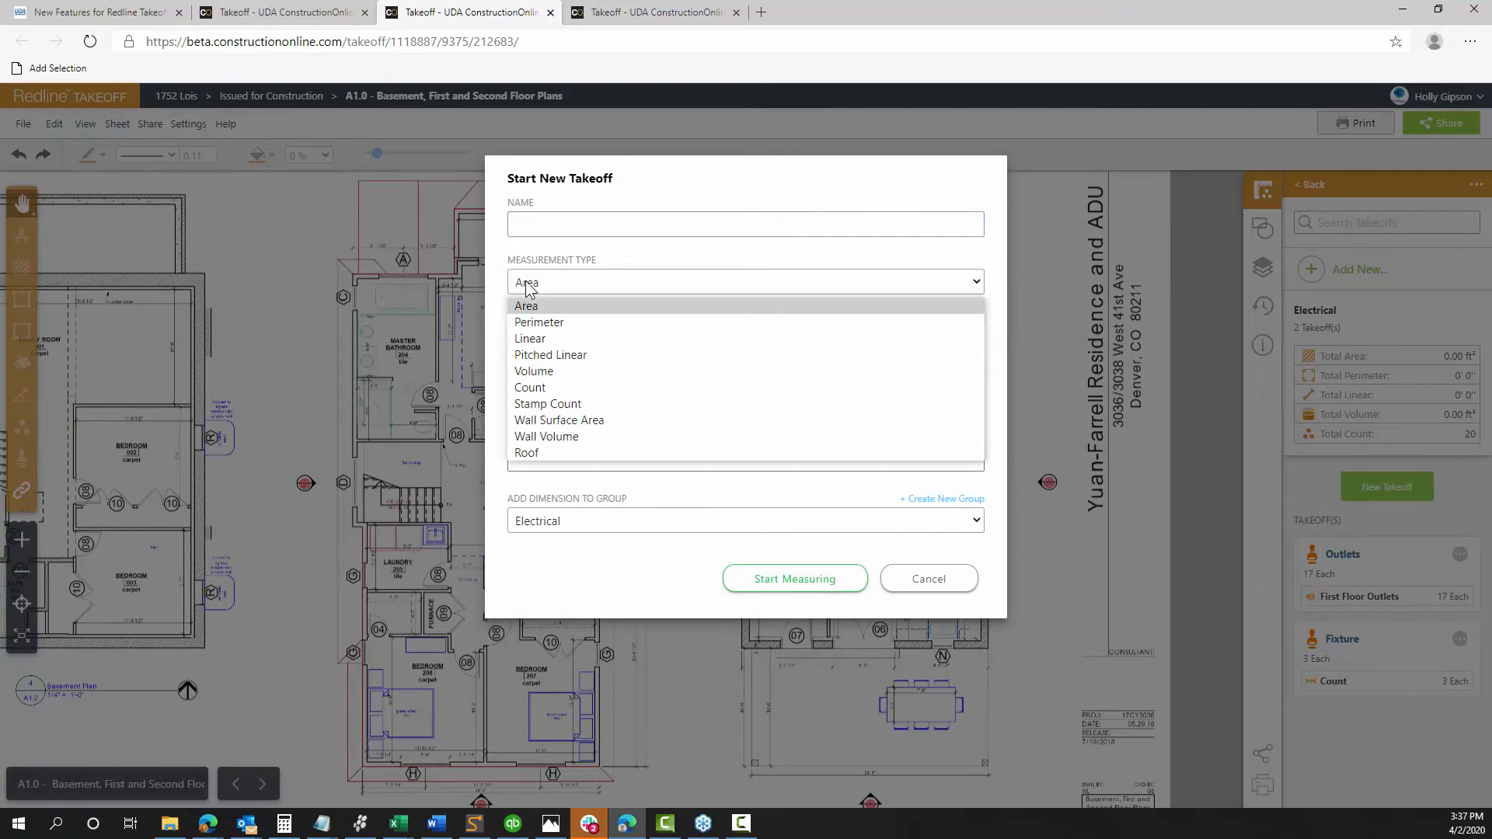
click(554, 287)
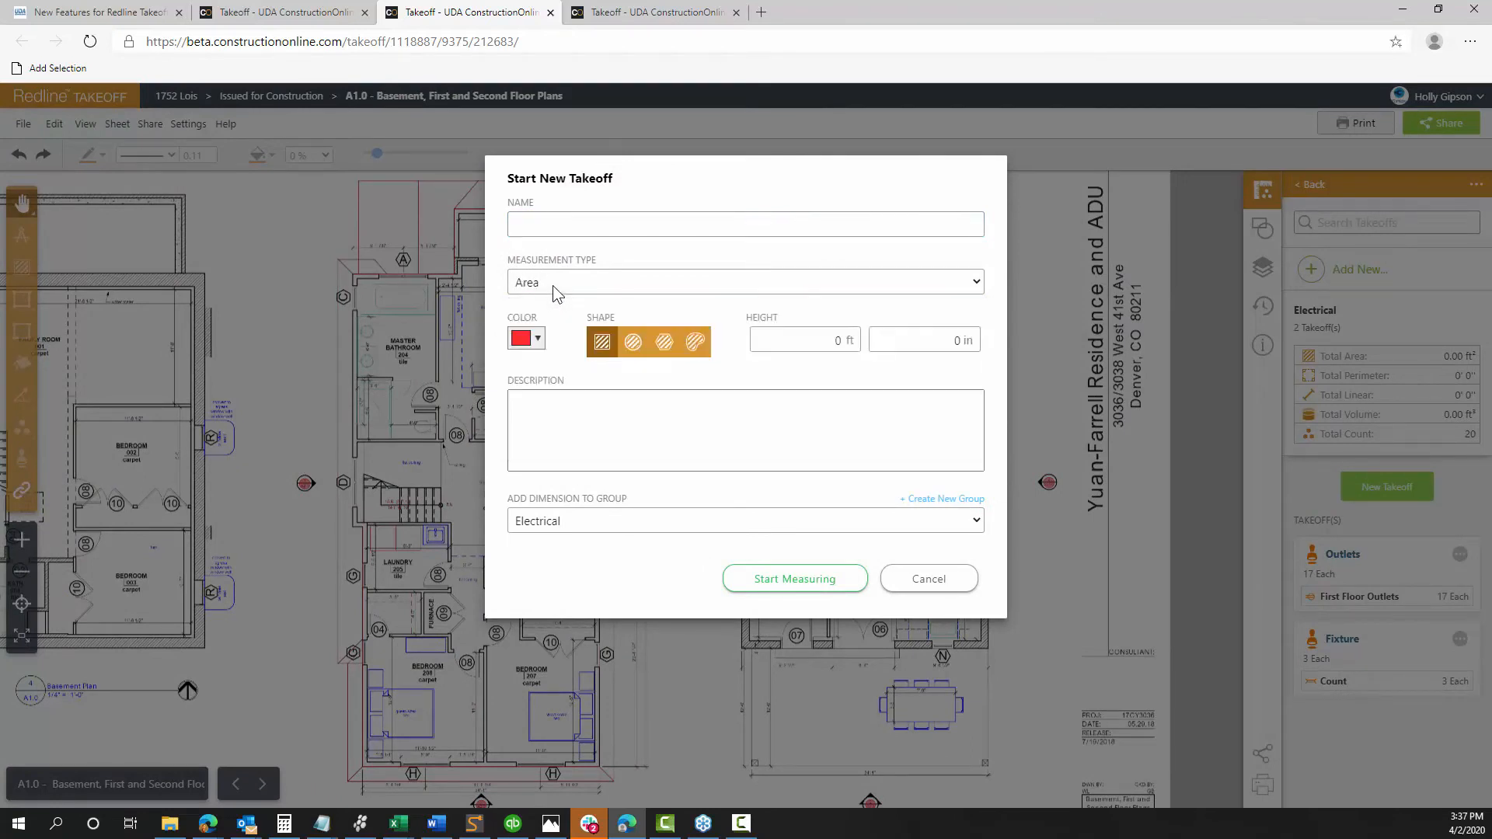
drag(543, 192, 666, 317)
click(672, 345)
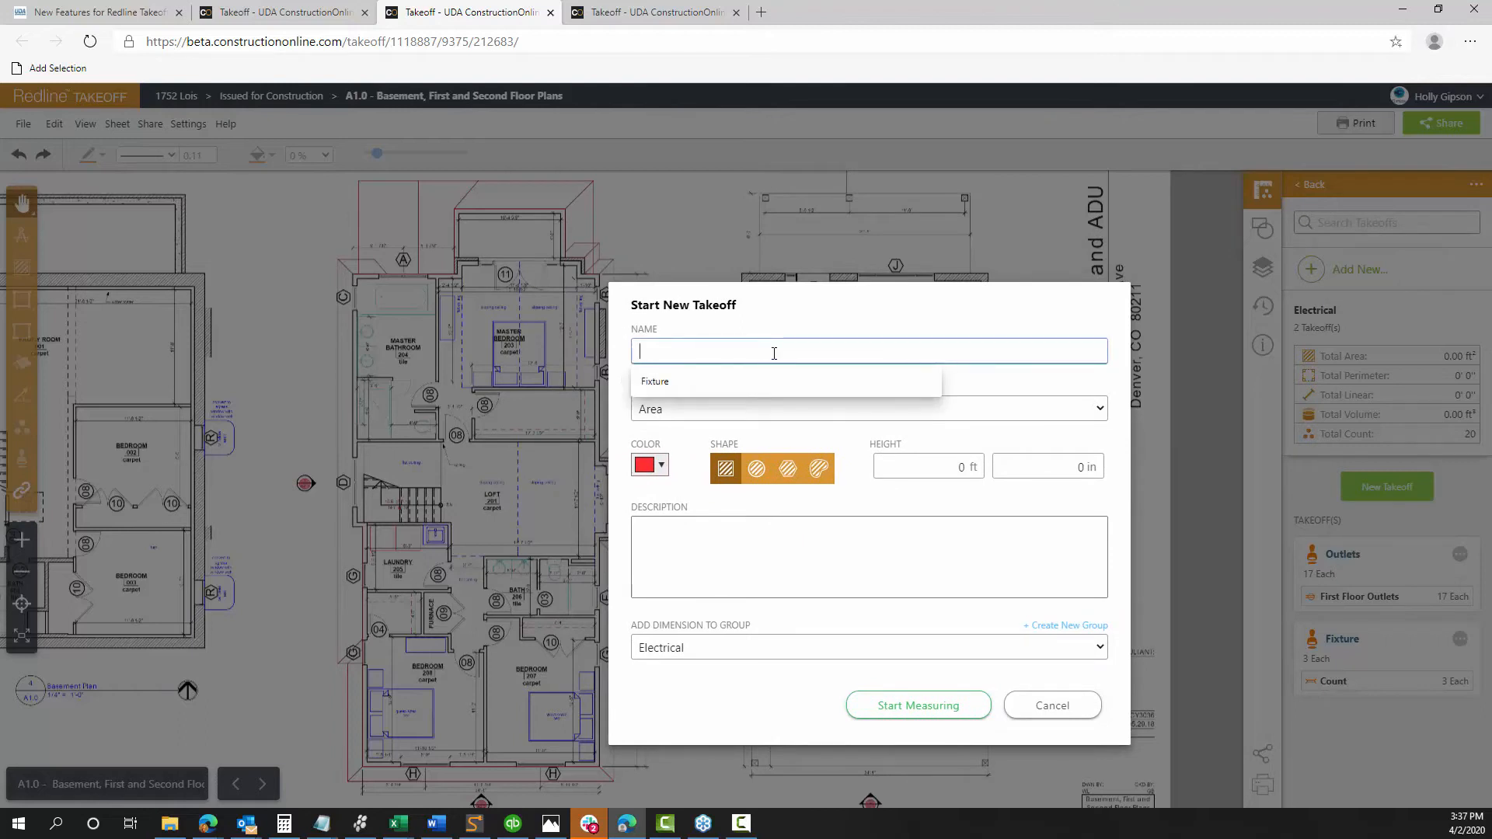
text(First Floor)
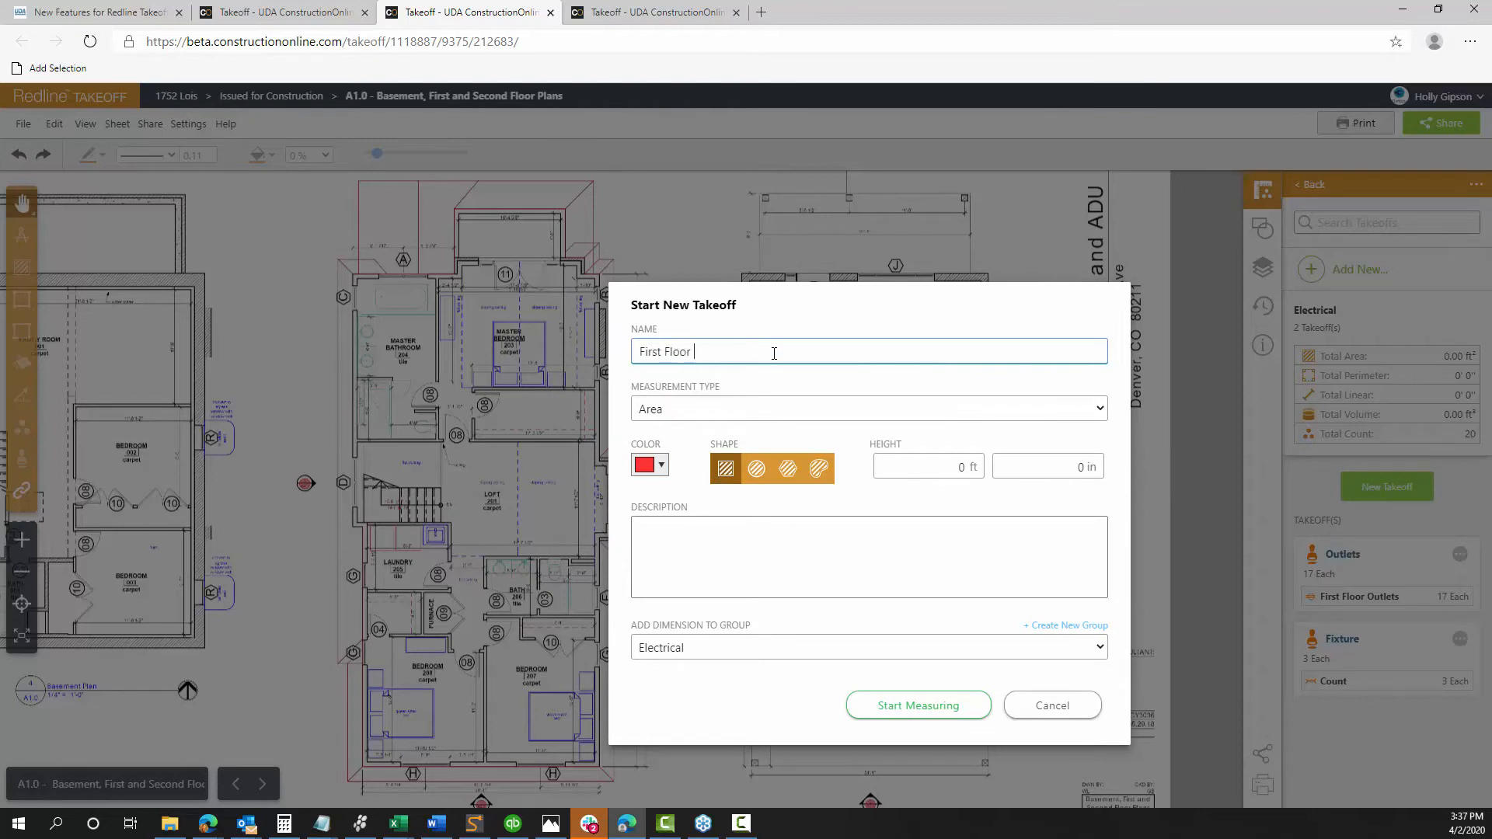
text( Common Areas)
click(649, 466)
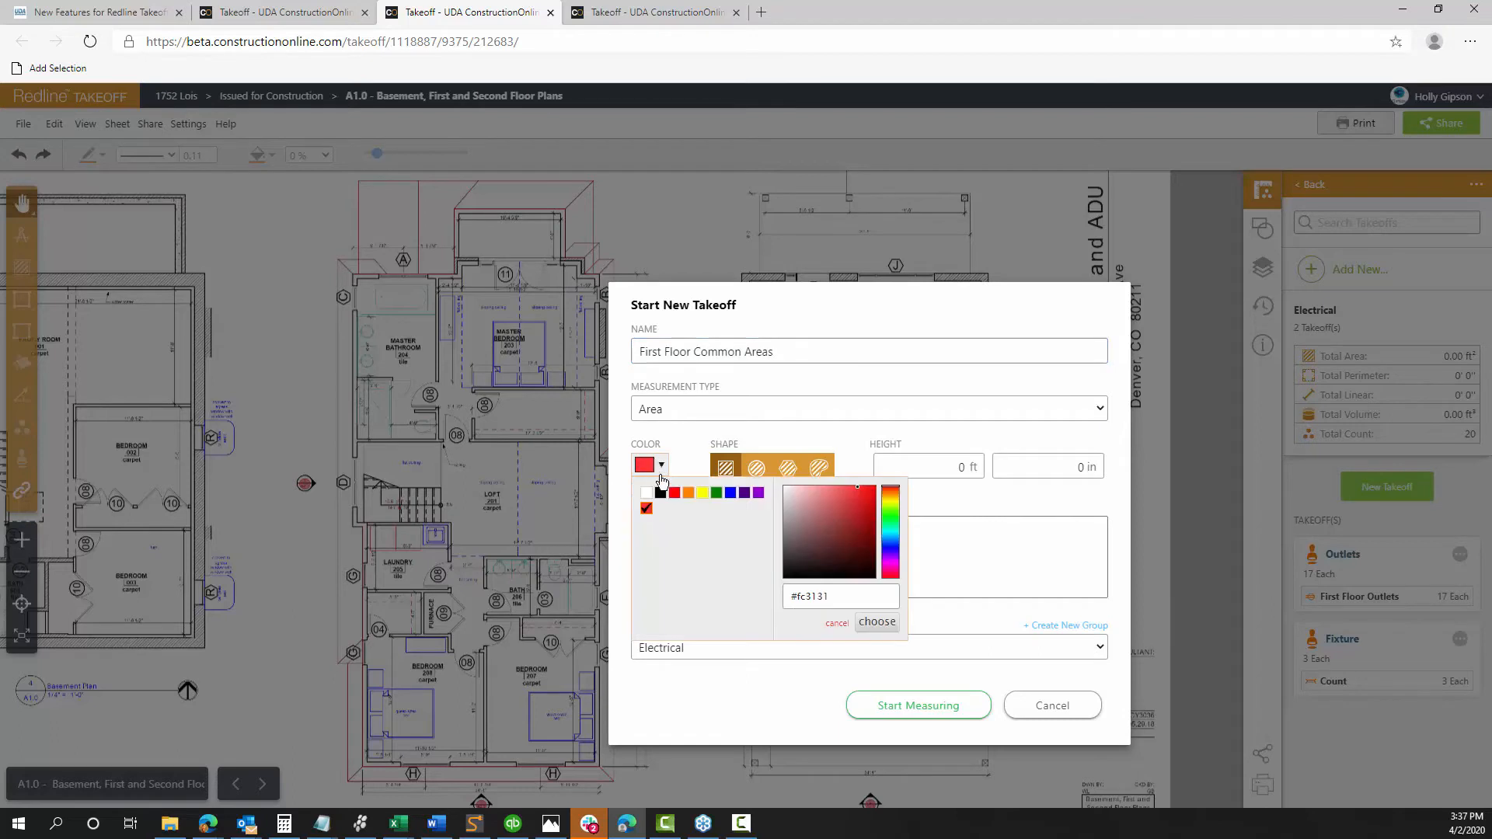
click(758, 493)
click(785, 441)
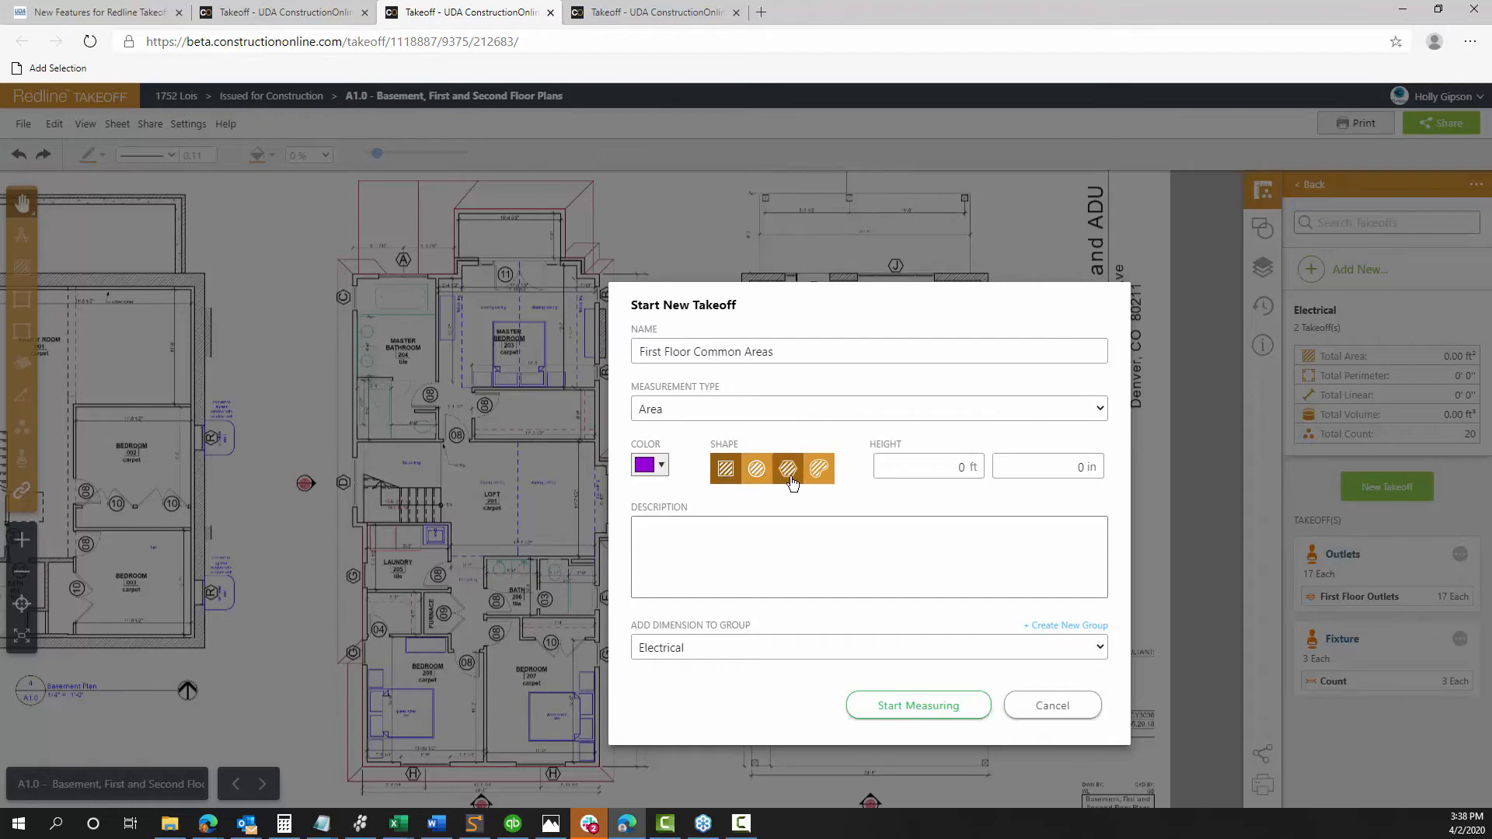
click(791, 482)
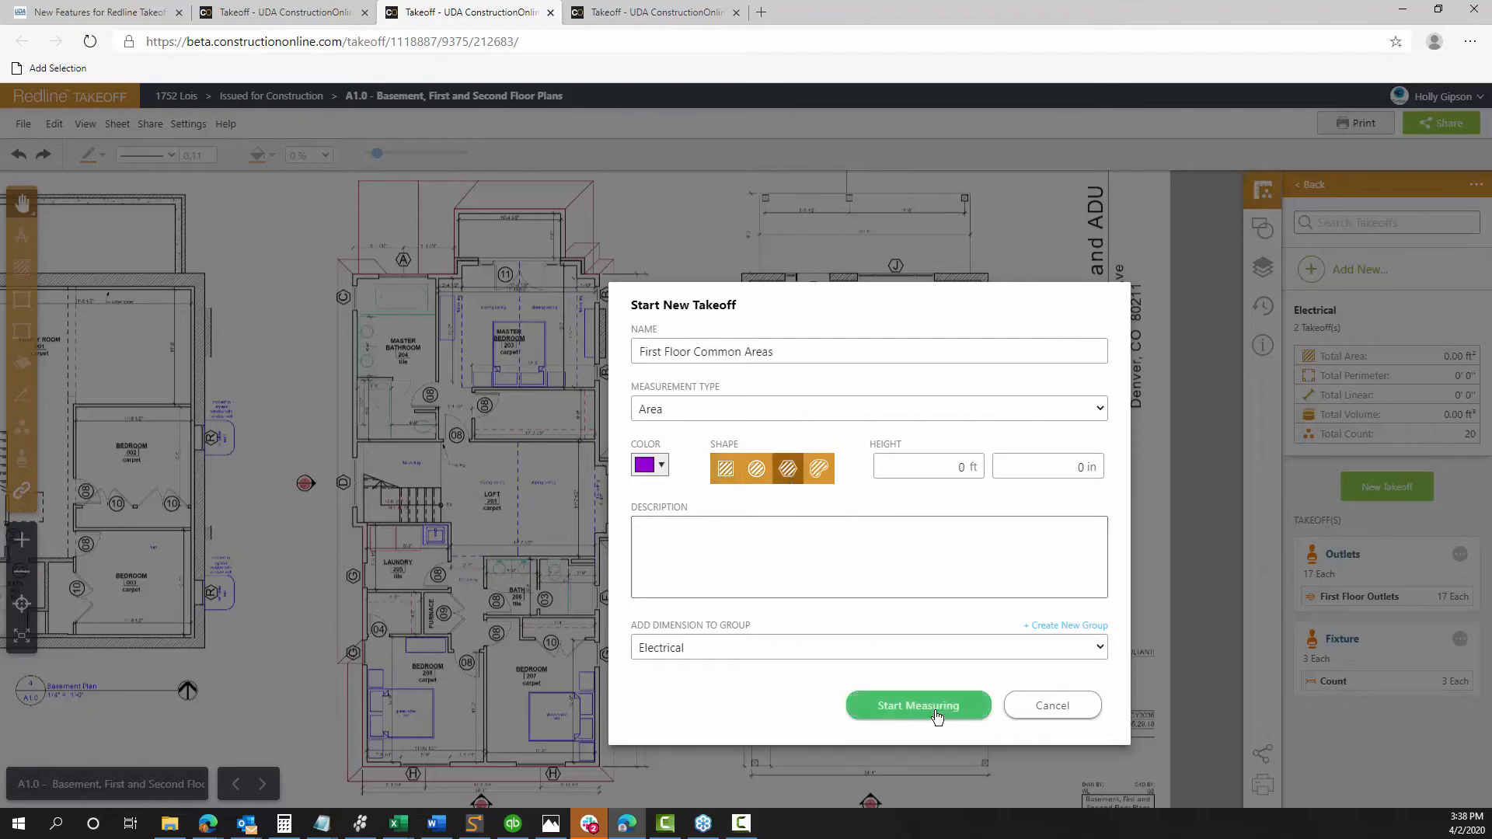
click(902, 711)
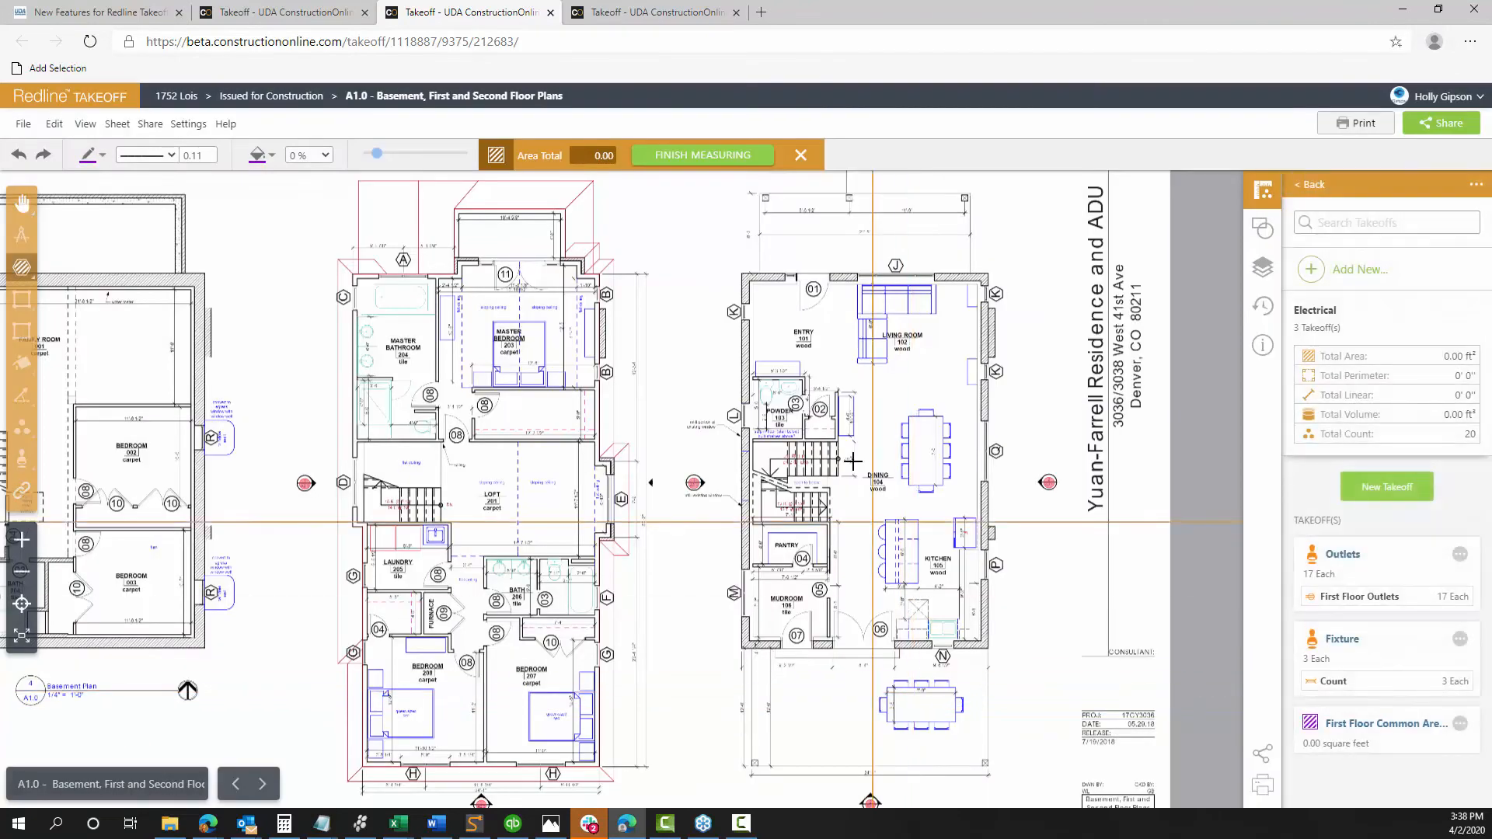
click(752, 284)
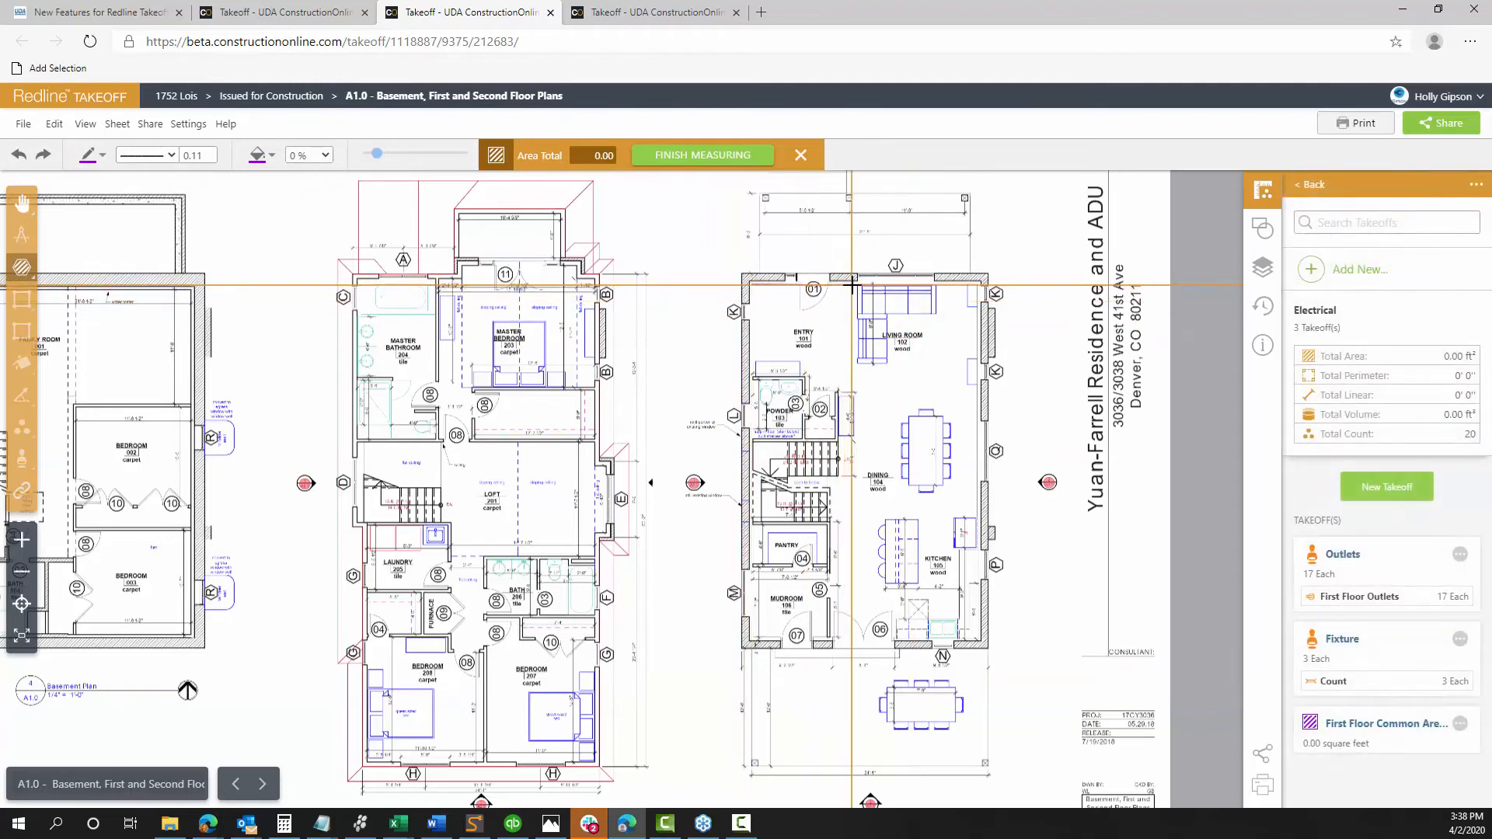
click(854, 284)
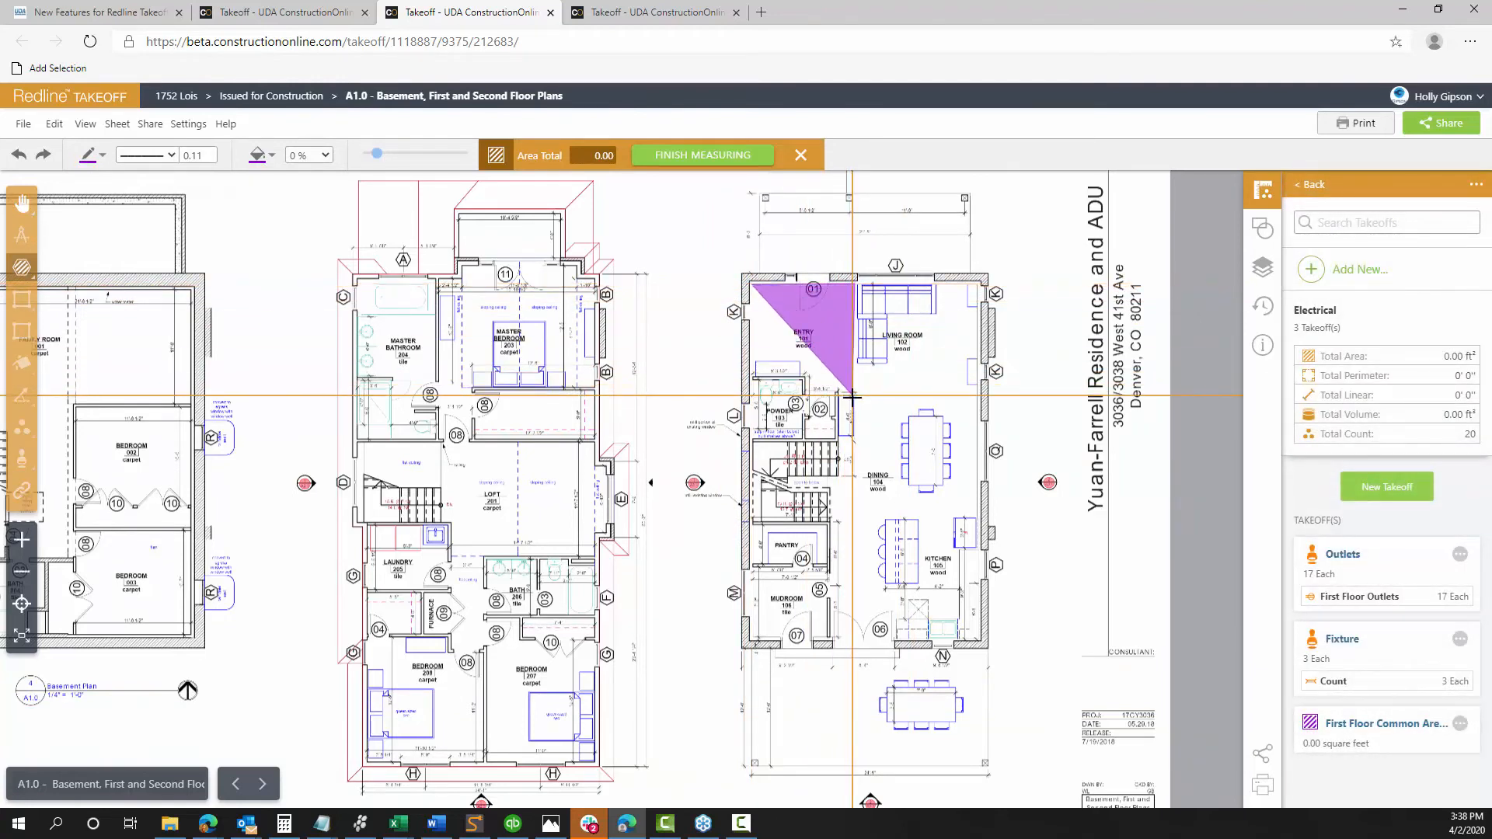
scroll(853, 397, up, 3)
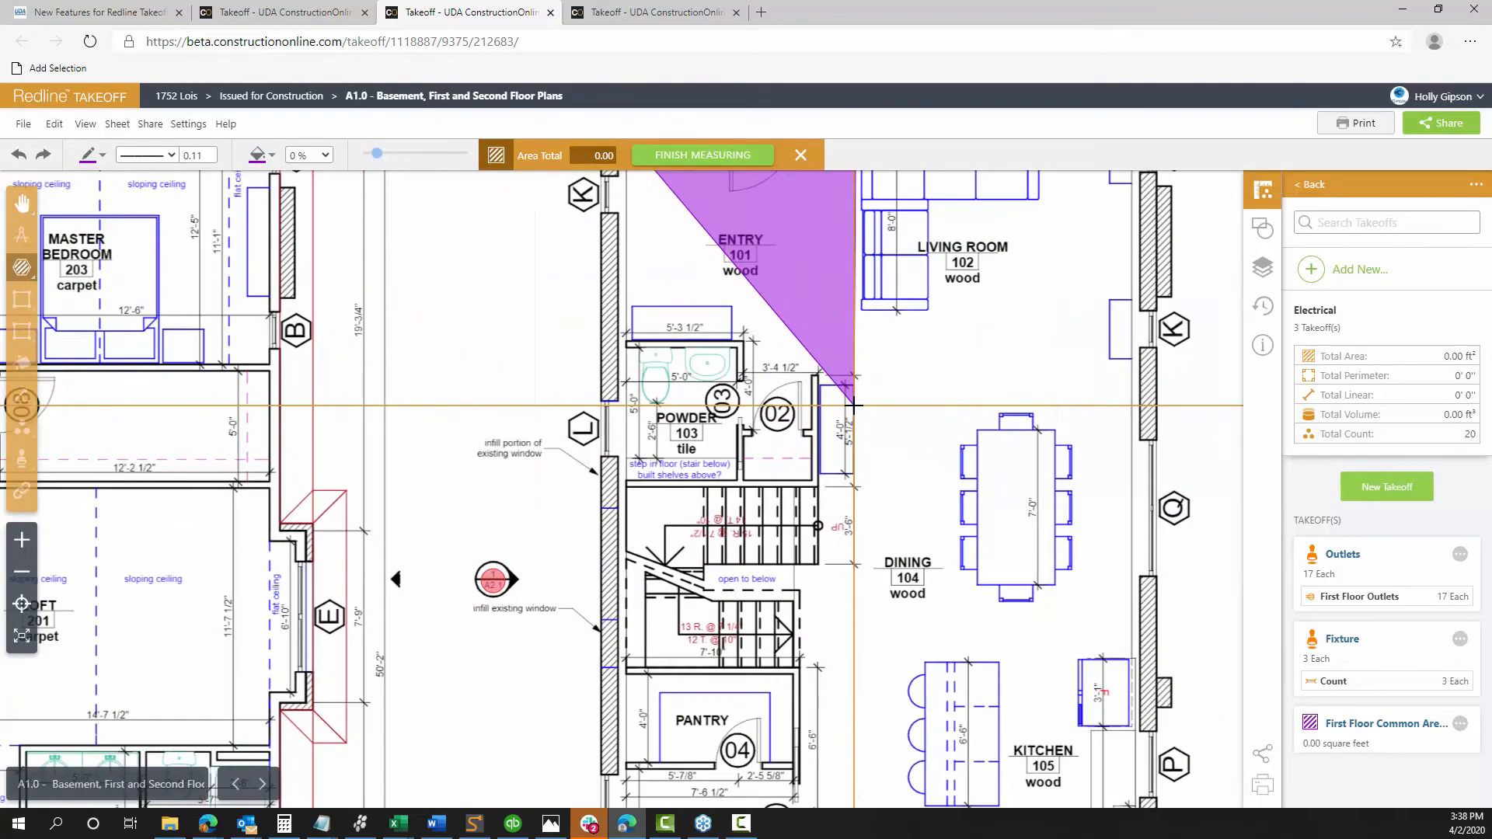
scroll(854, 405, up, 1)
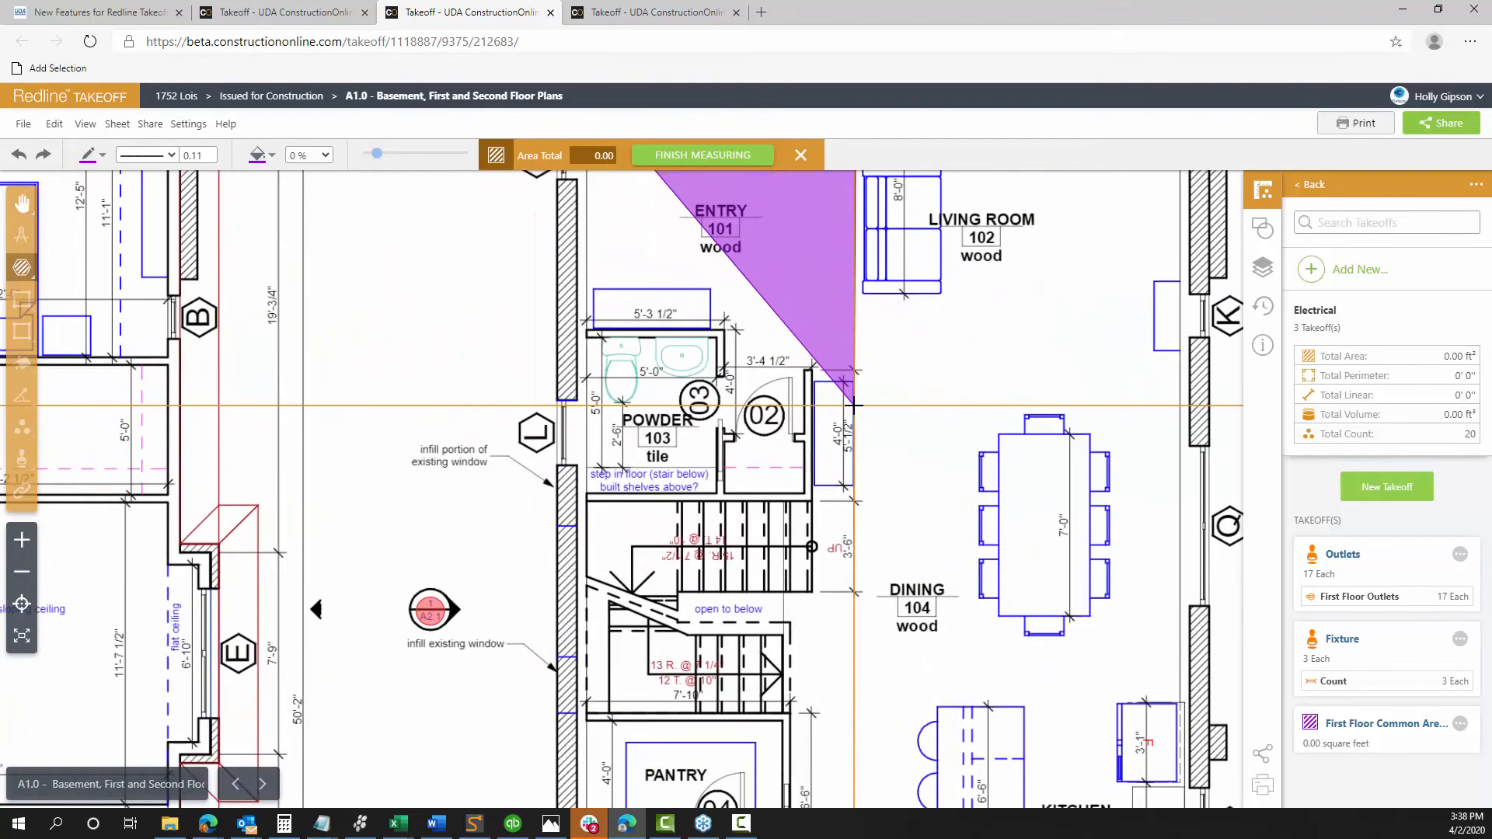
click(589, 330)
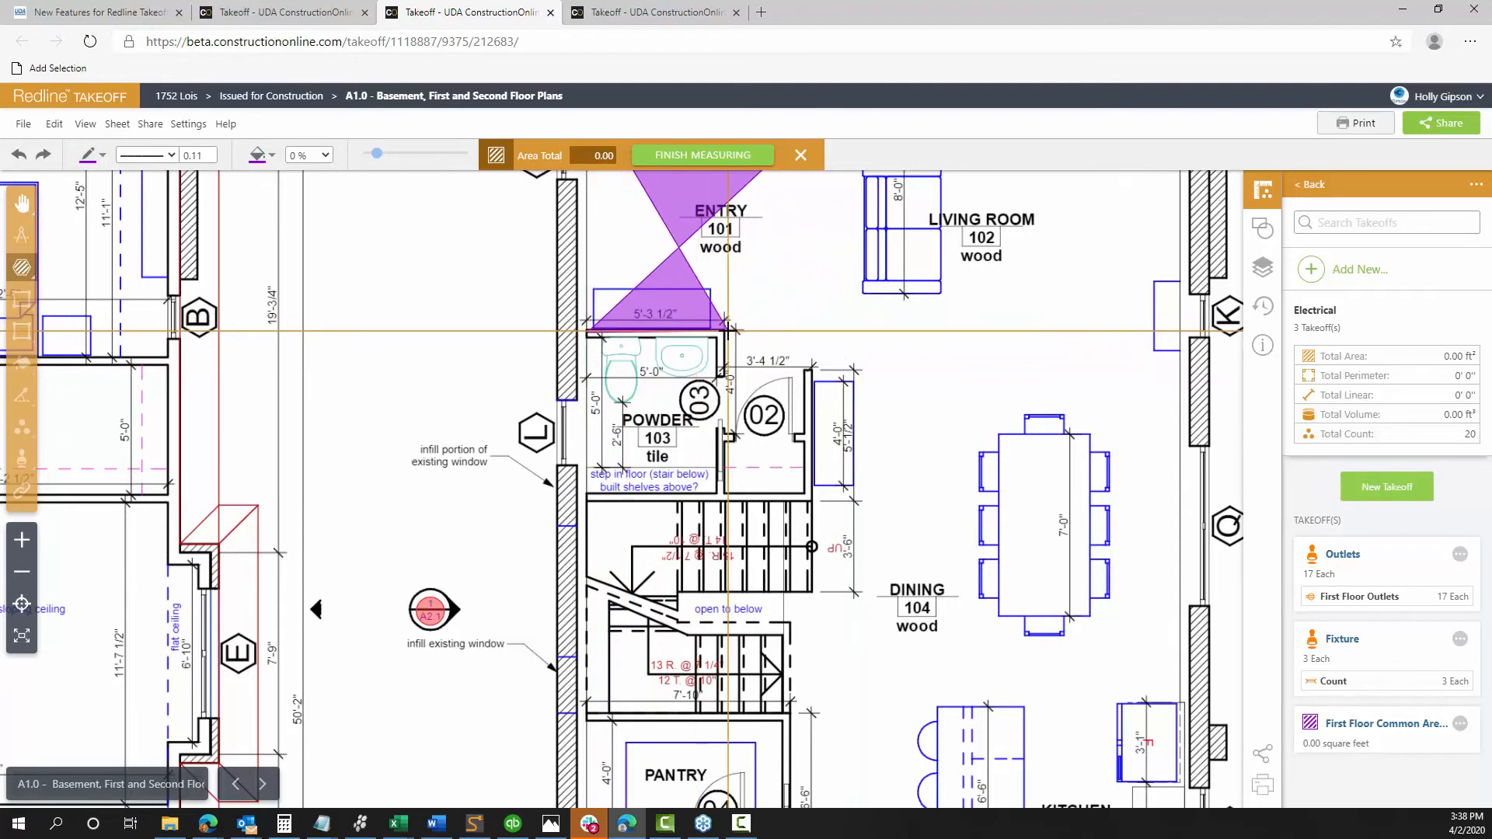
double_click(728, 330)
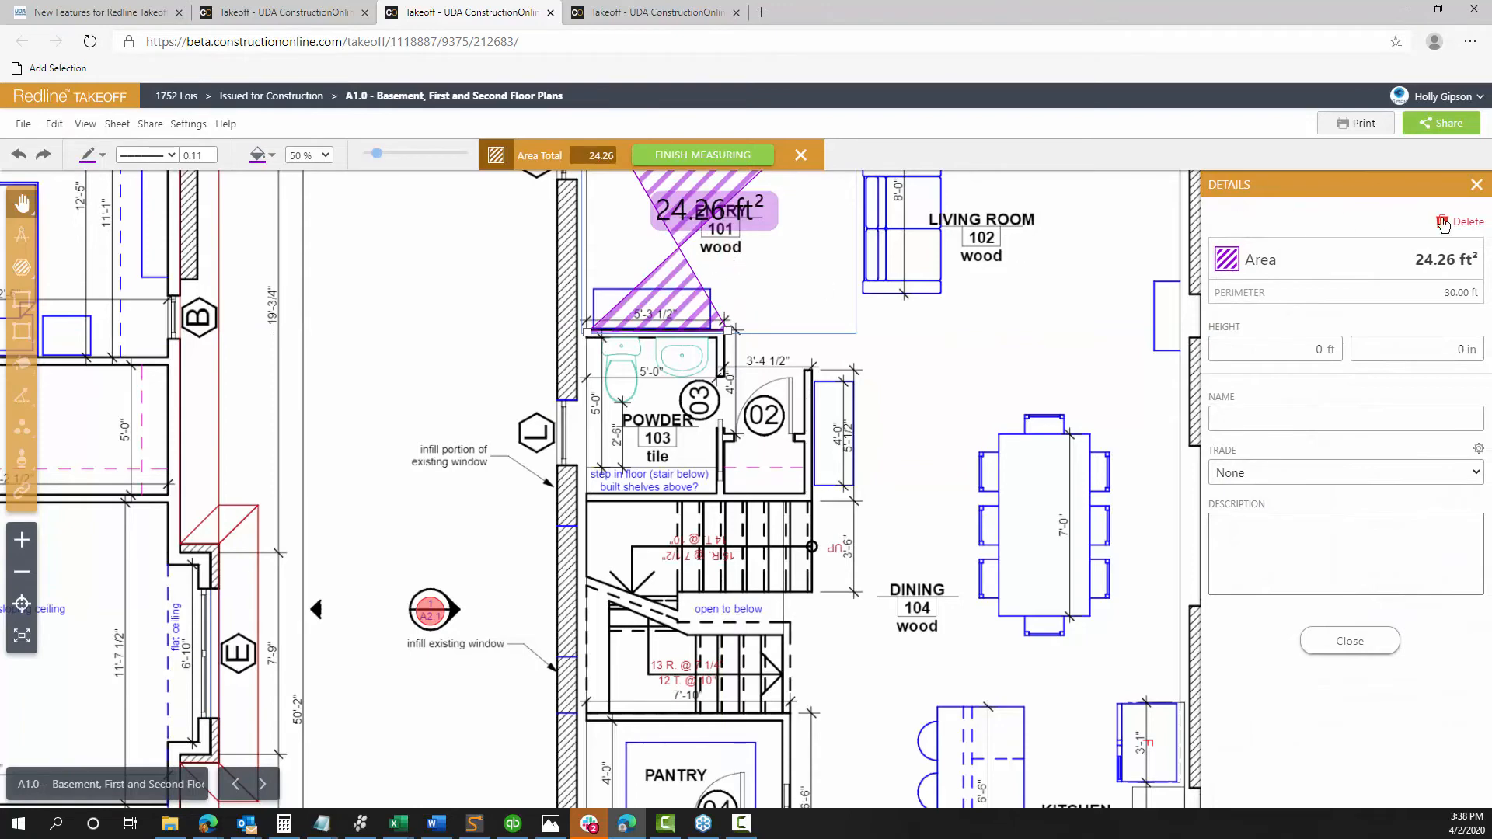
click(1465, 223)
scroll(770, 294, down, 3)
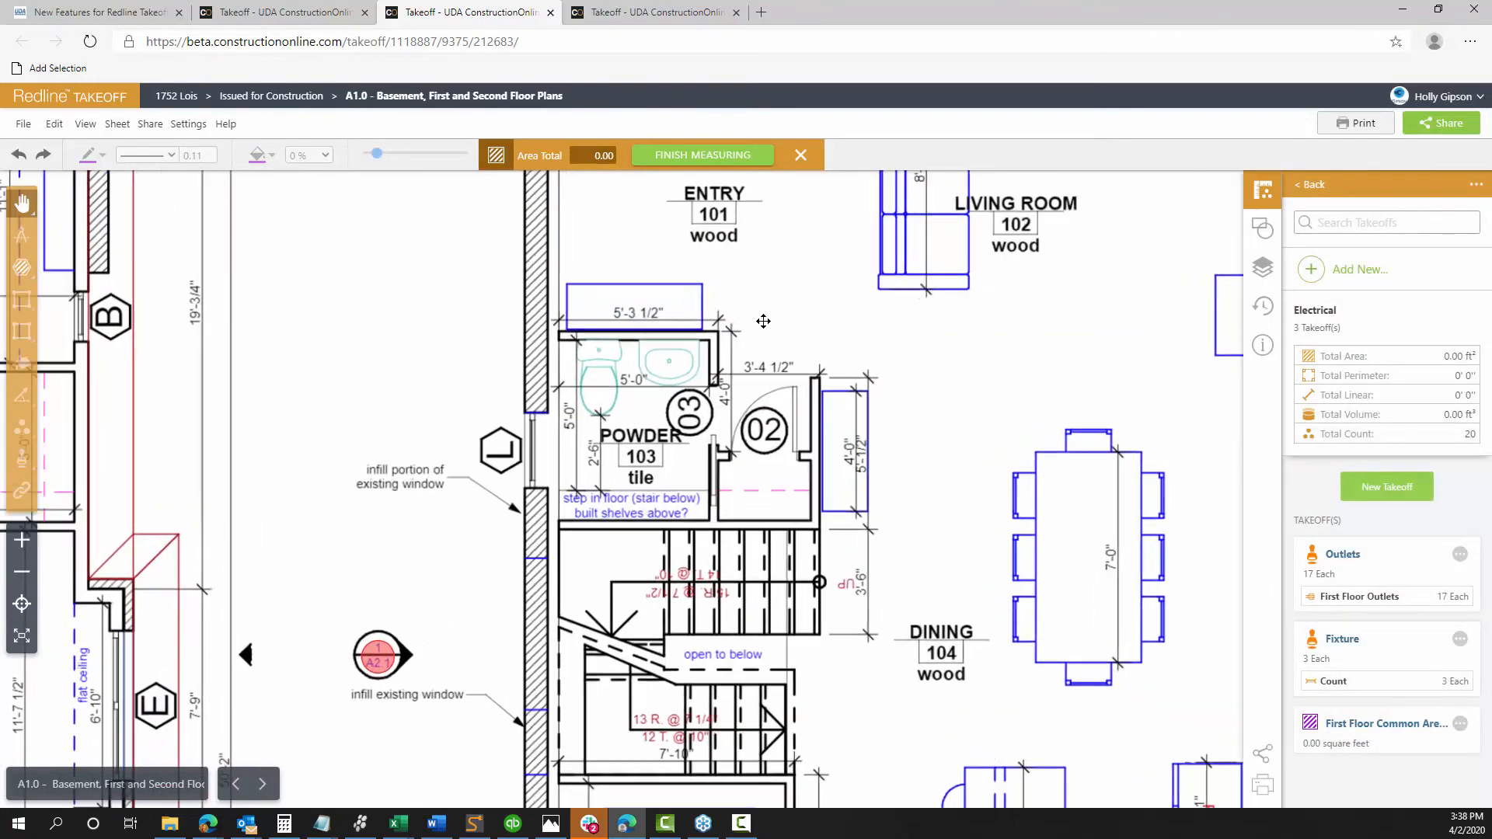
Exit measuring and add more measurements to the First Floor Common Areas takeoff
drag(776, 277, 728, 400)
click(801, 157)
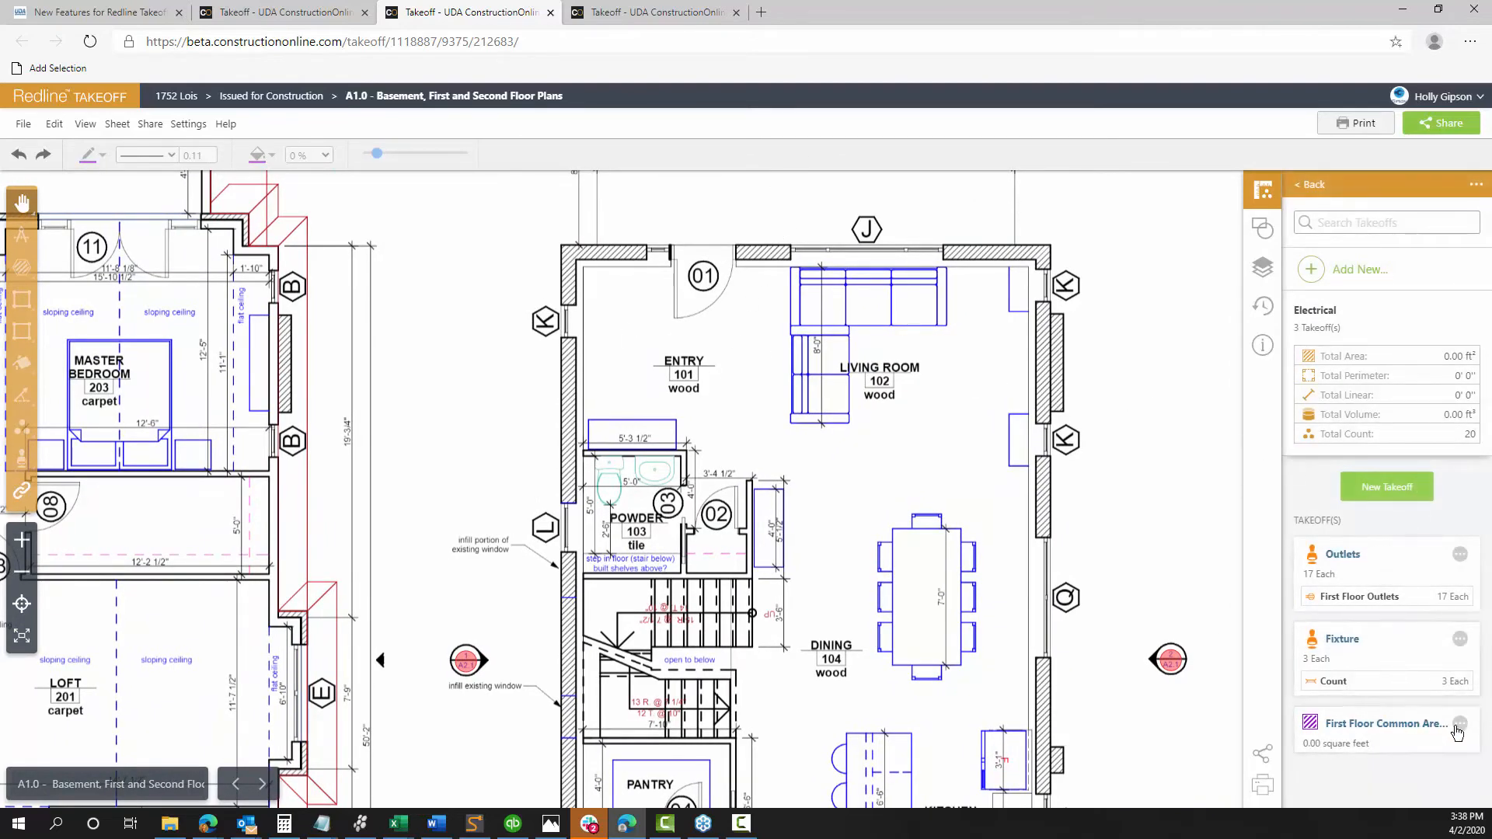
click(1460, 638)
click(1418, 655)
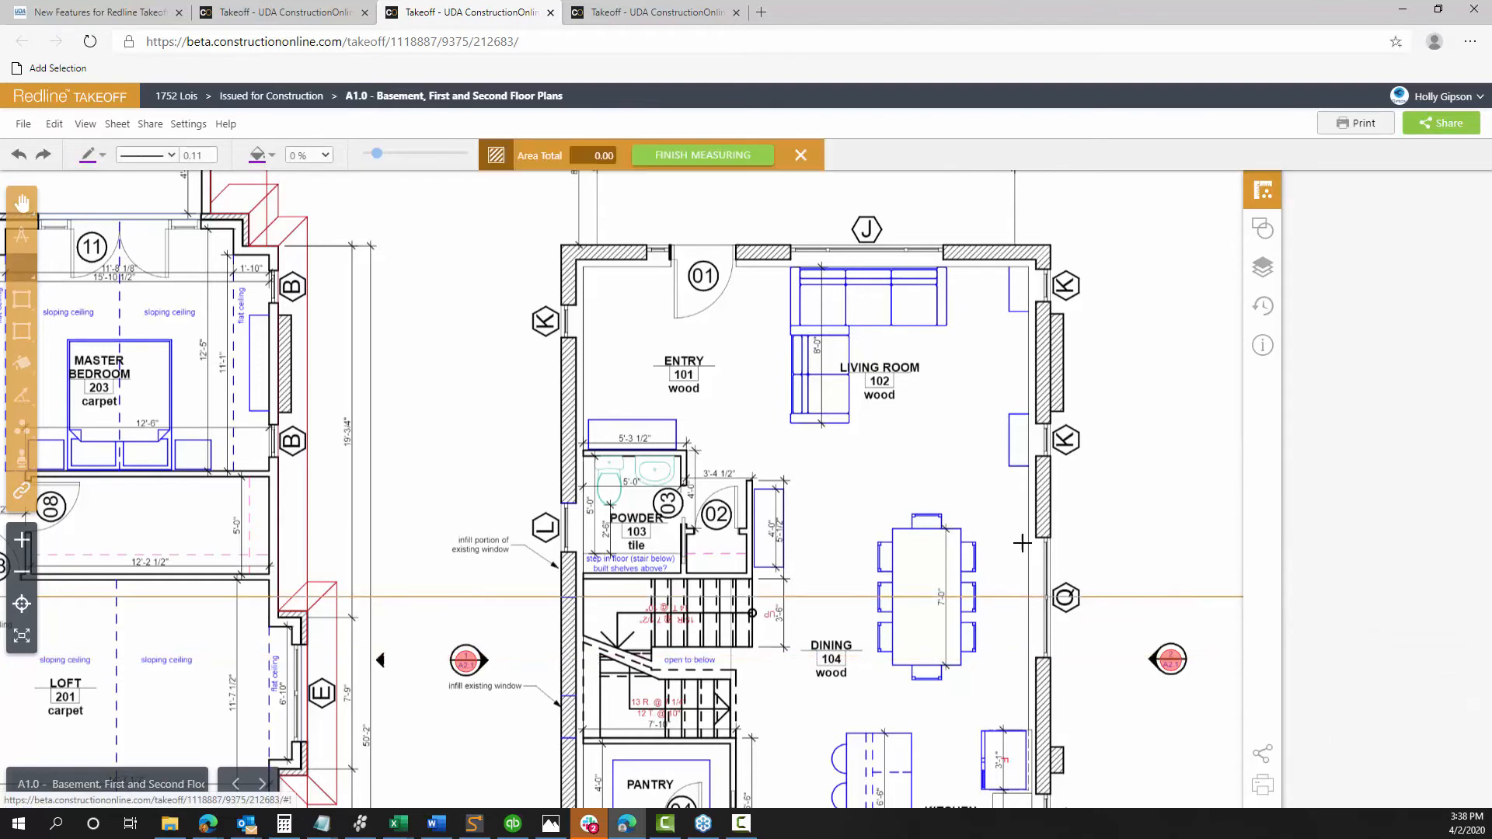
Outline the Entry, Living Room and Dining, excluding the powder room and stairs
click(577, 260)
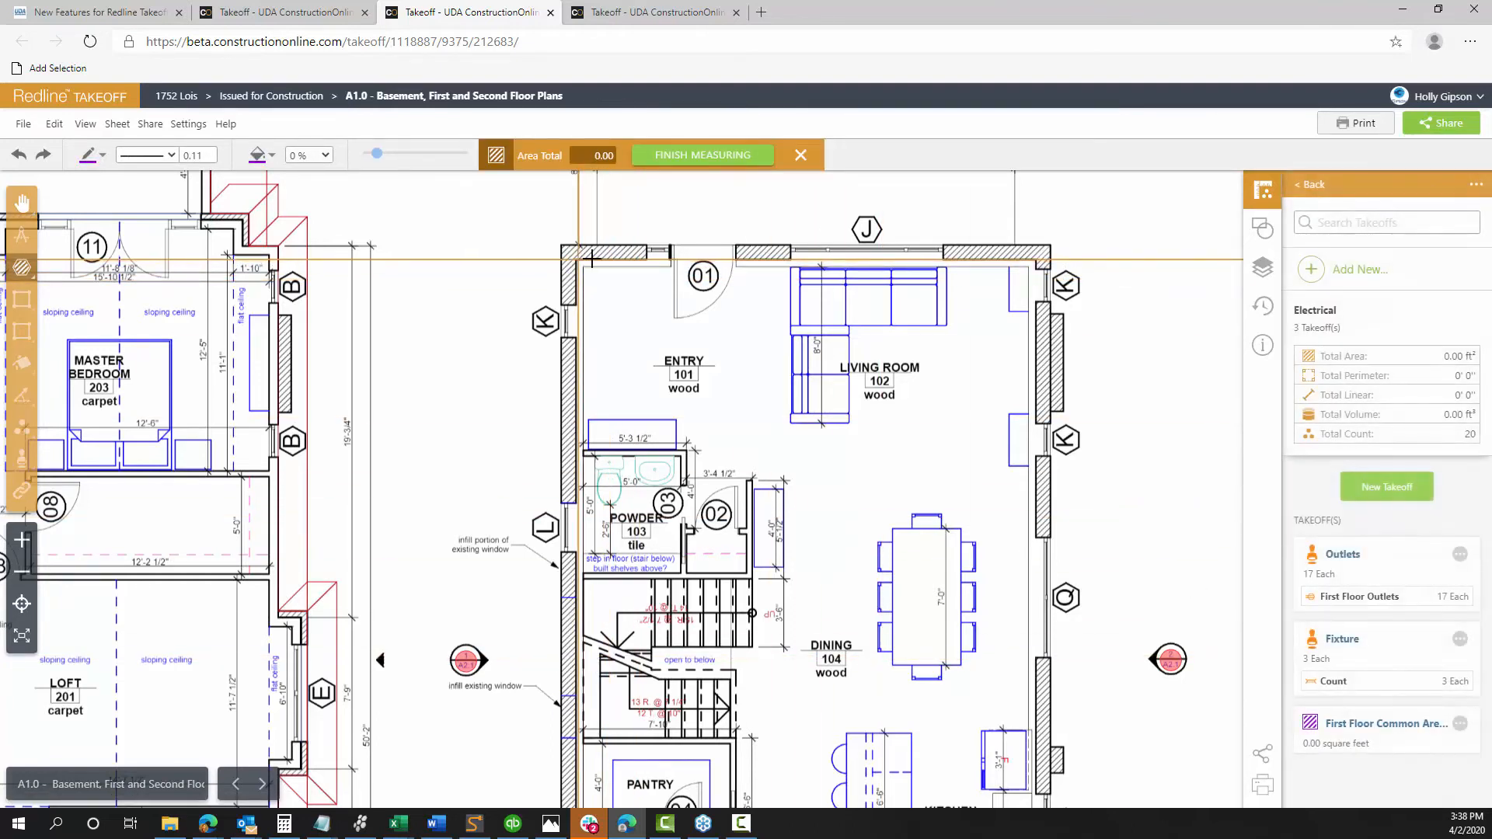
click(578, 449)
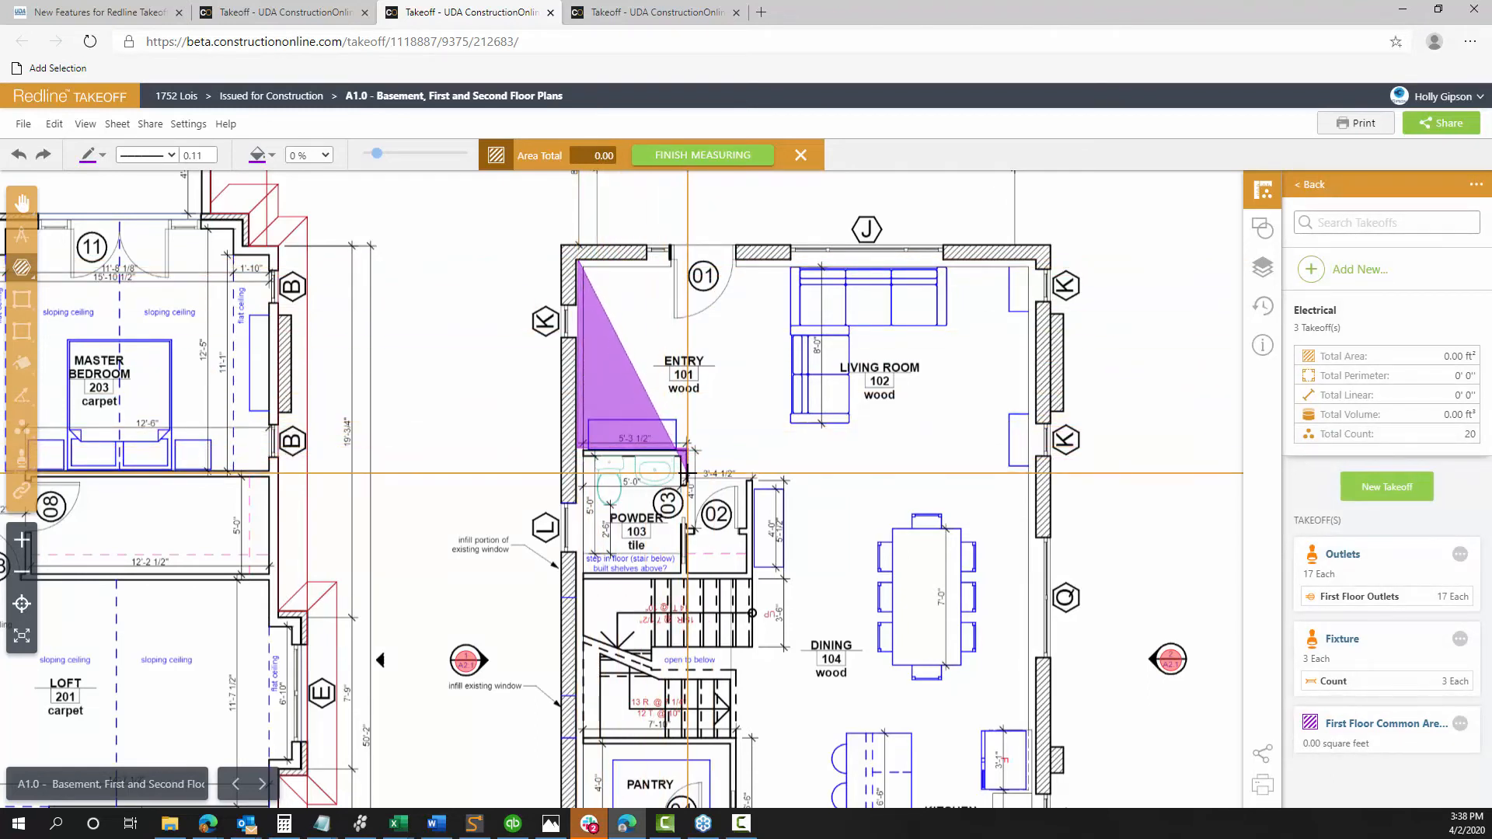
click(750, 476)
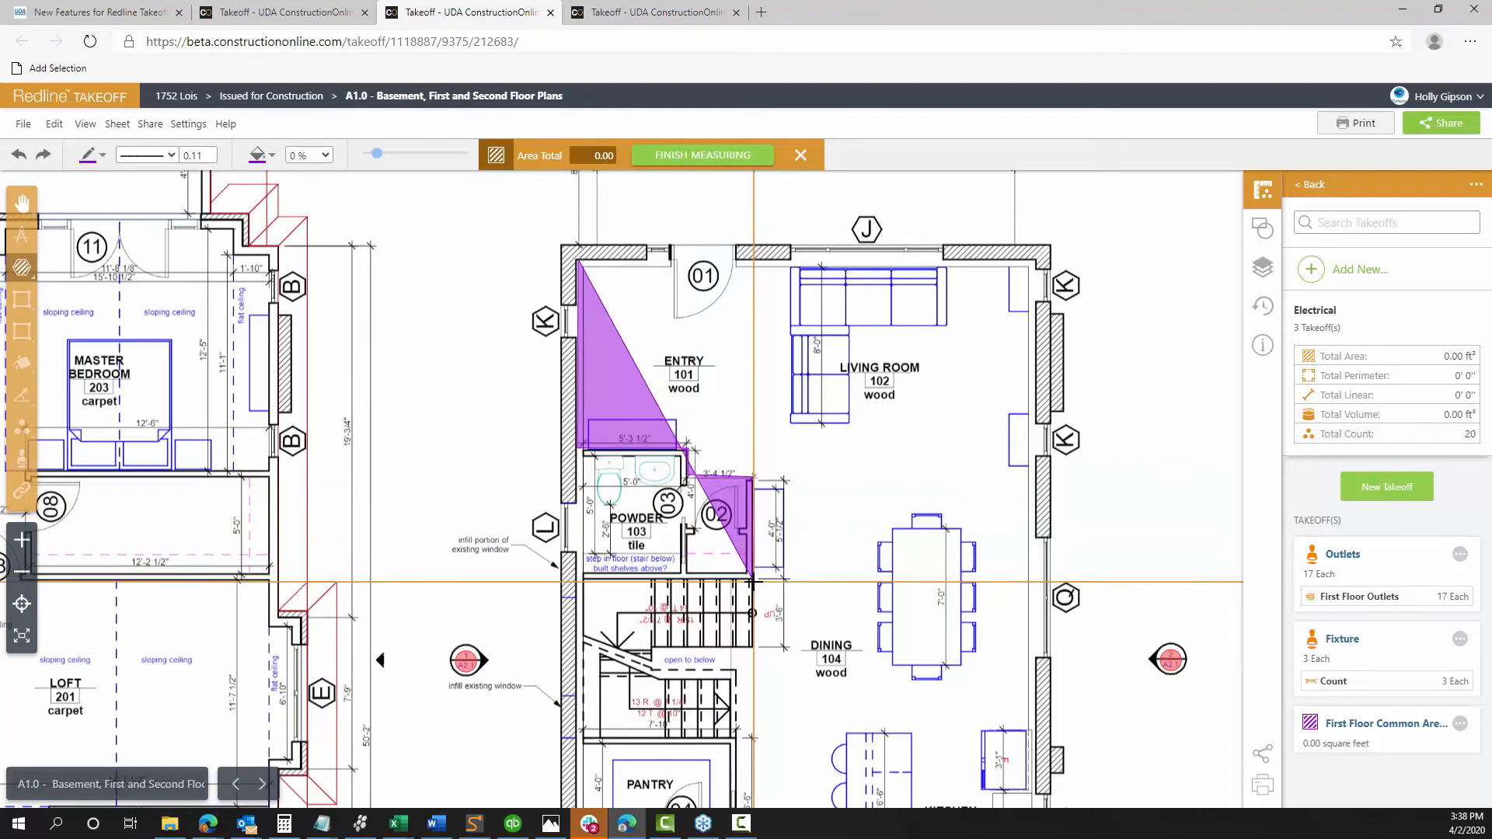
click(752, 648)
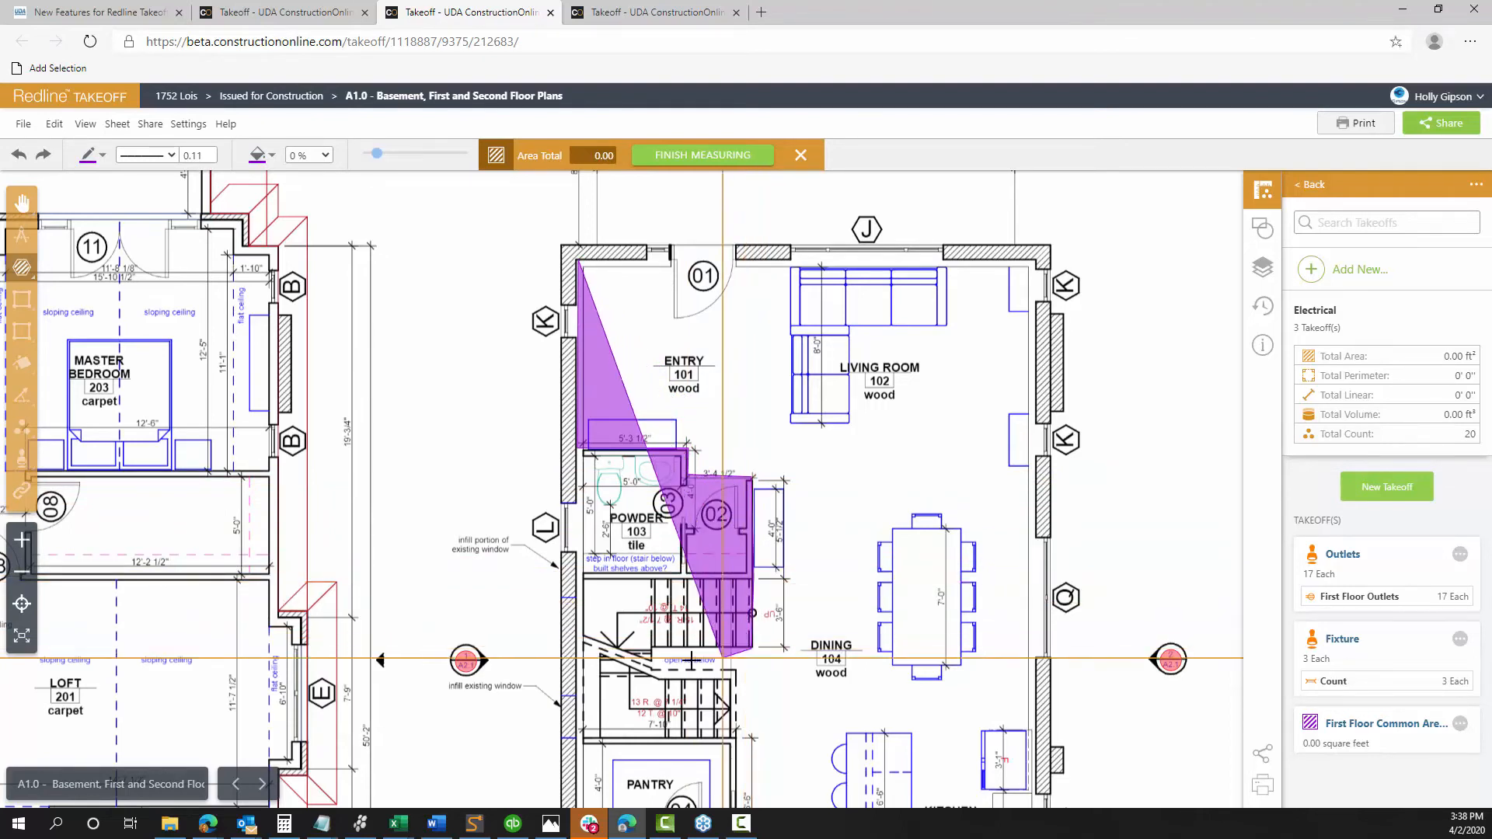
click(651, 648)
click(651, 676)
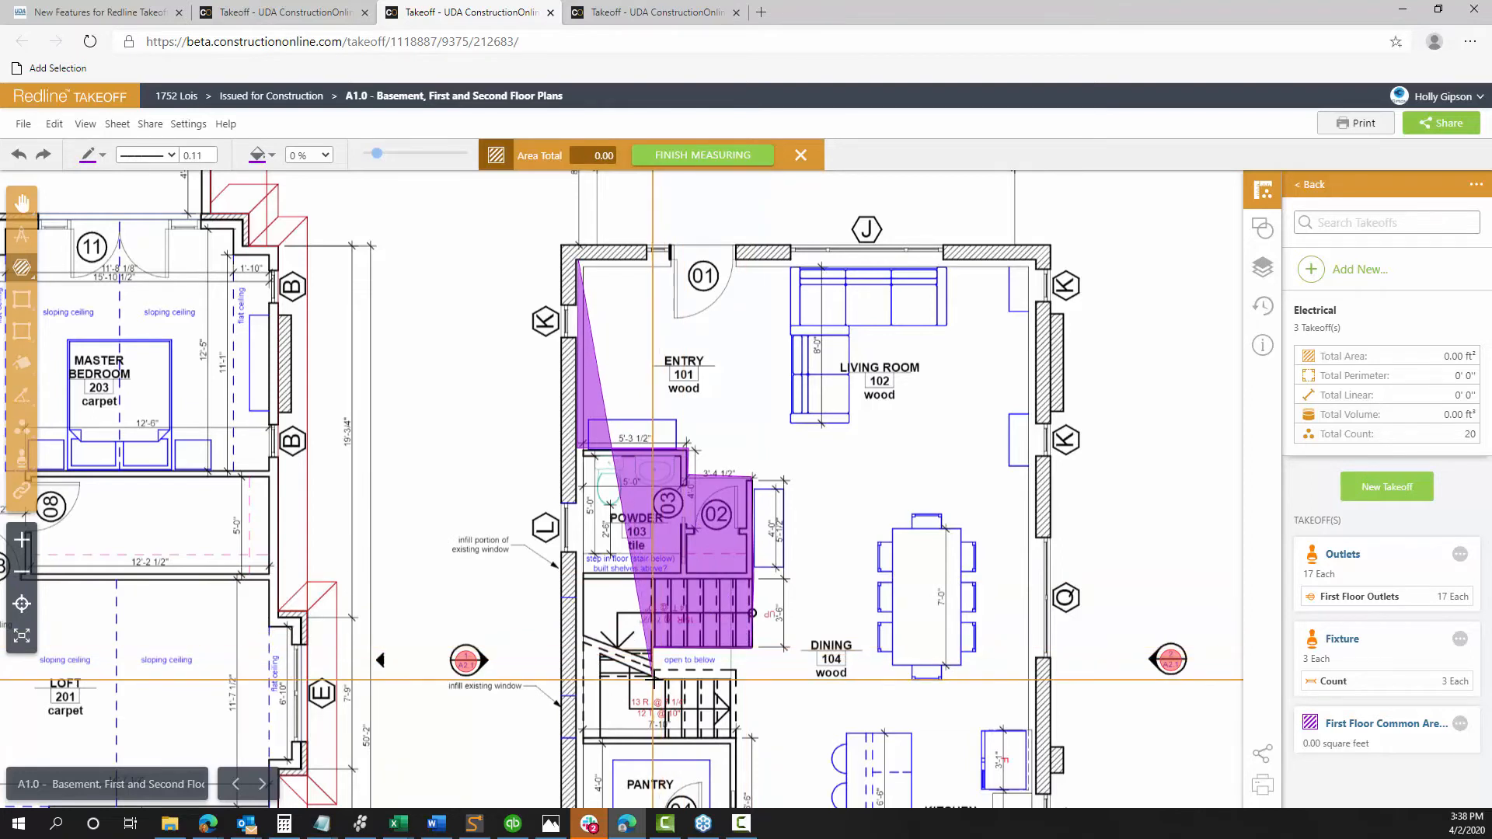
click(728, 682)
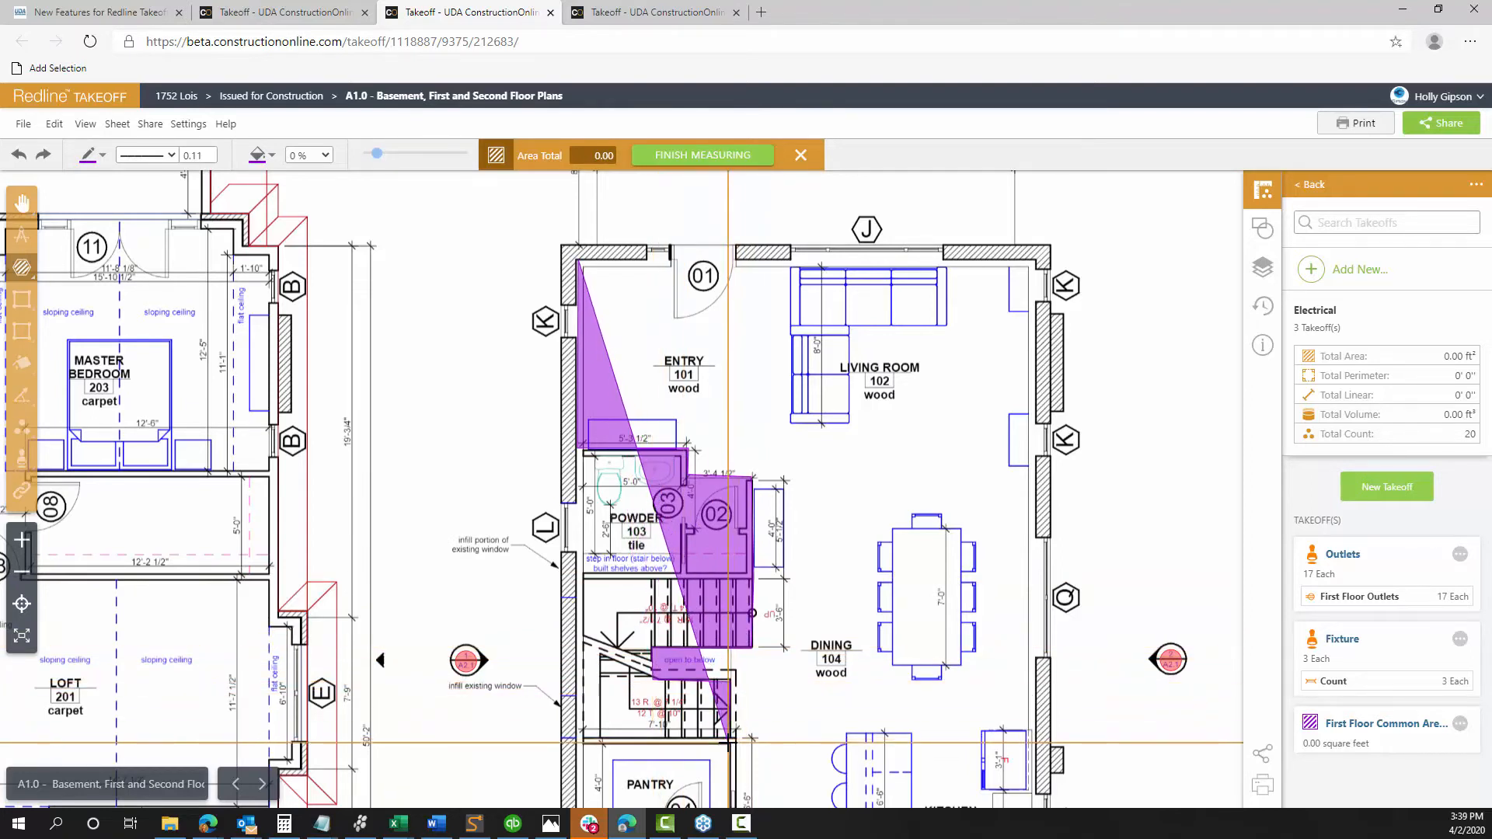
click(1033, 683)
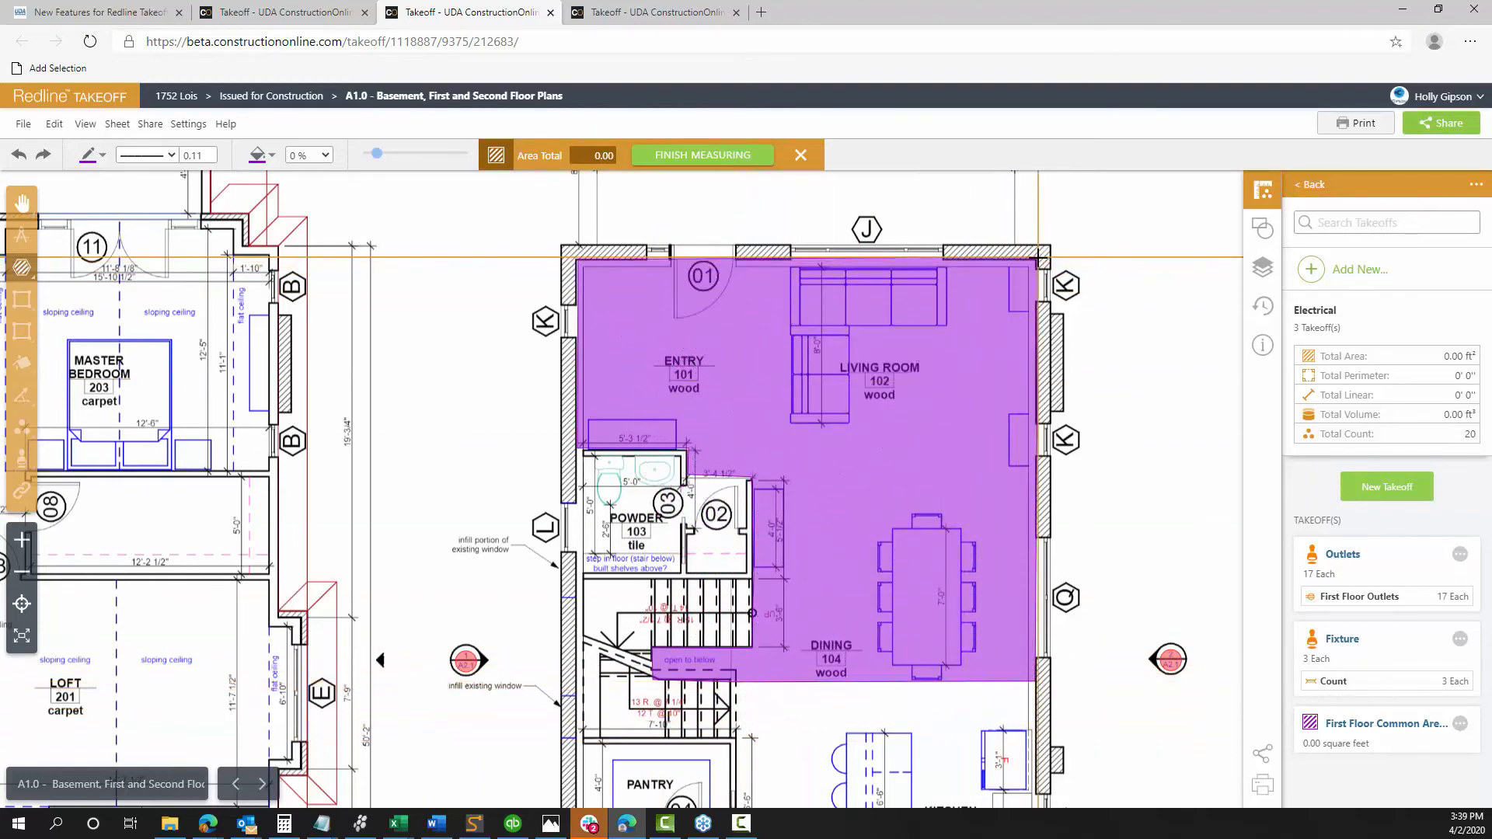
double_click(1039, 256)
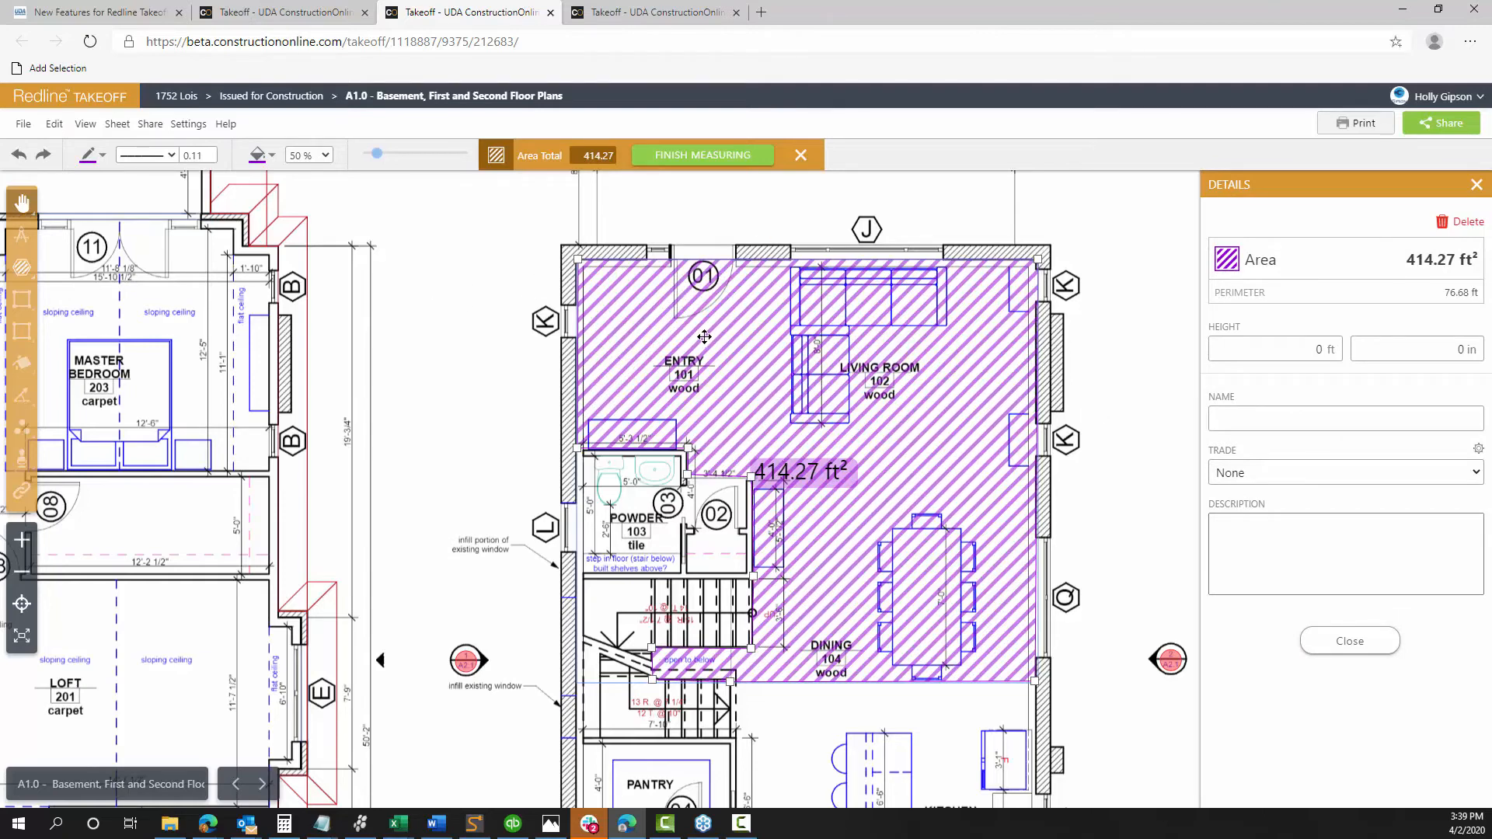
Name the 414.27 ft² common-area measurement 'Hardwood'
scroll(704, 336, up, 1)
scroll(703, 335, up, 2)
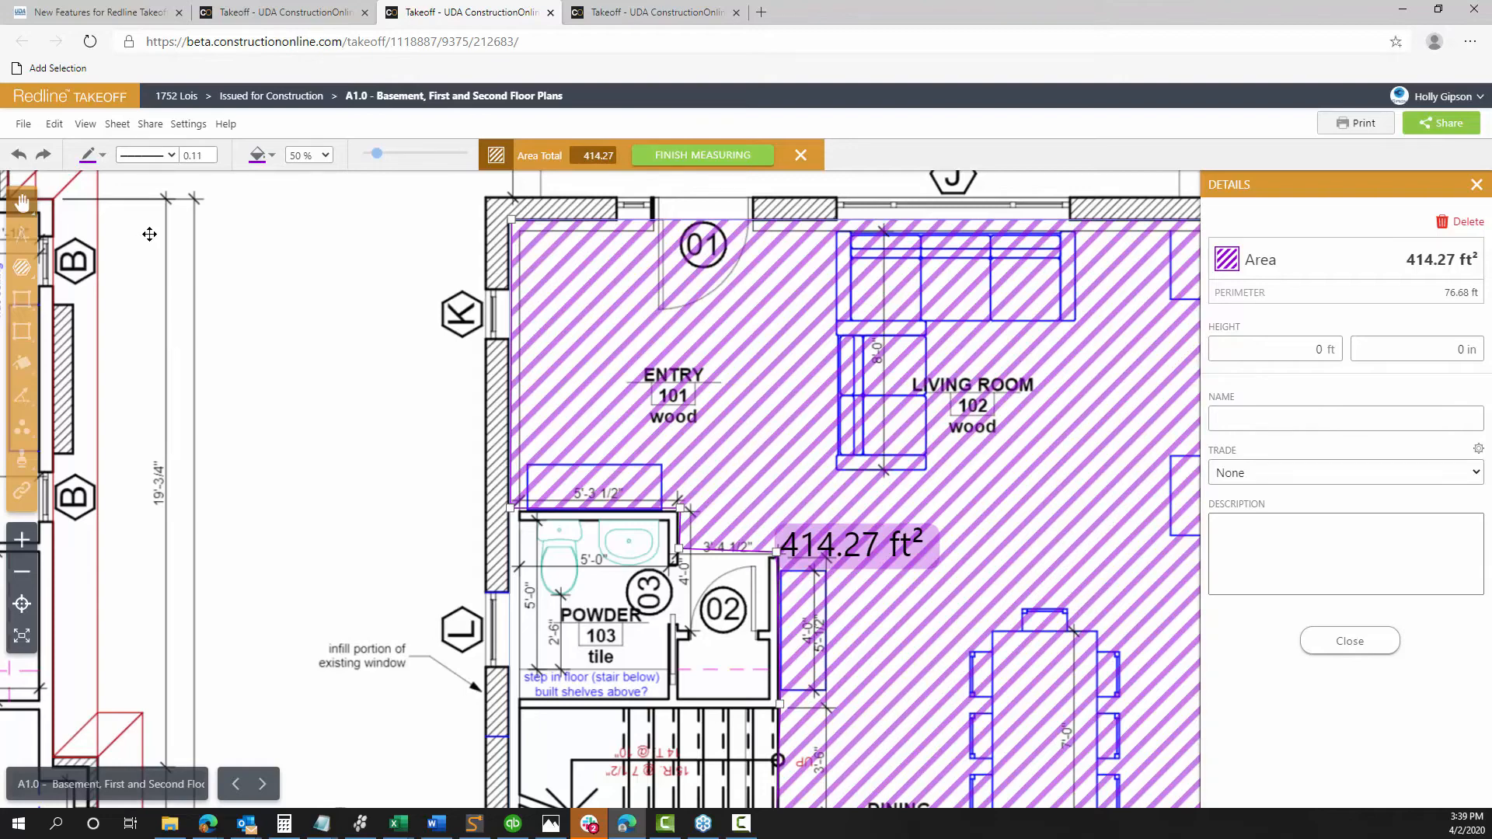
scroll(274, 381, down, 1)
scroll(274, 382, down, 2)
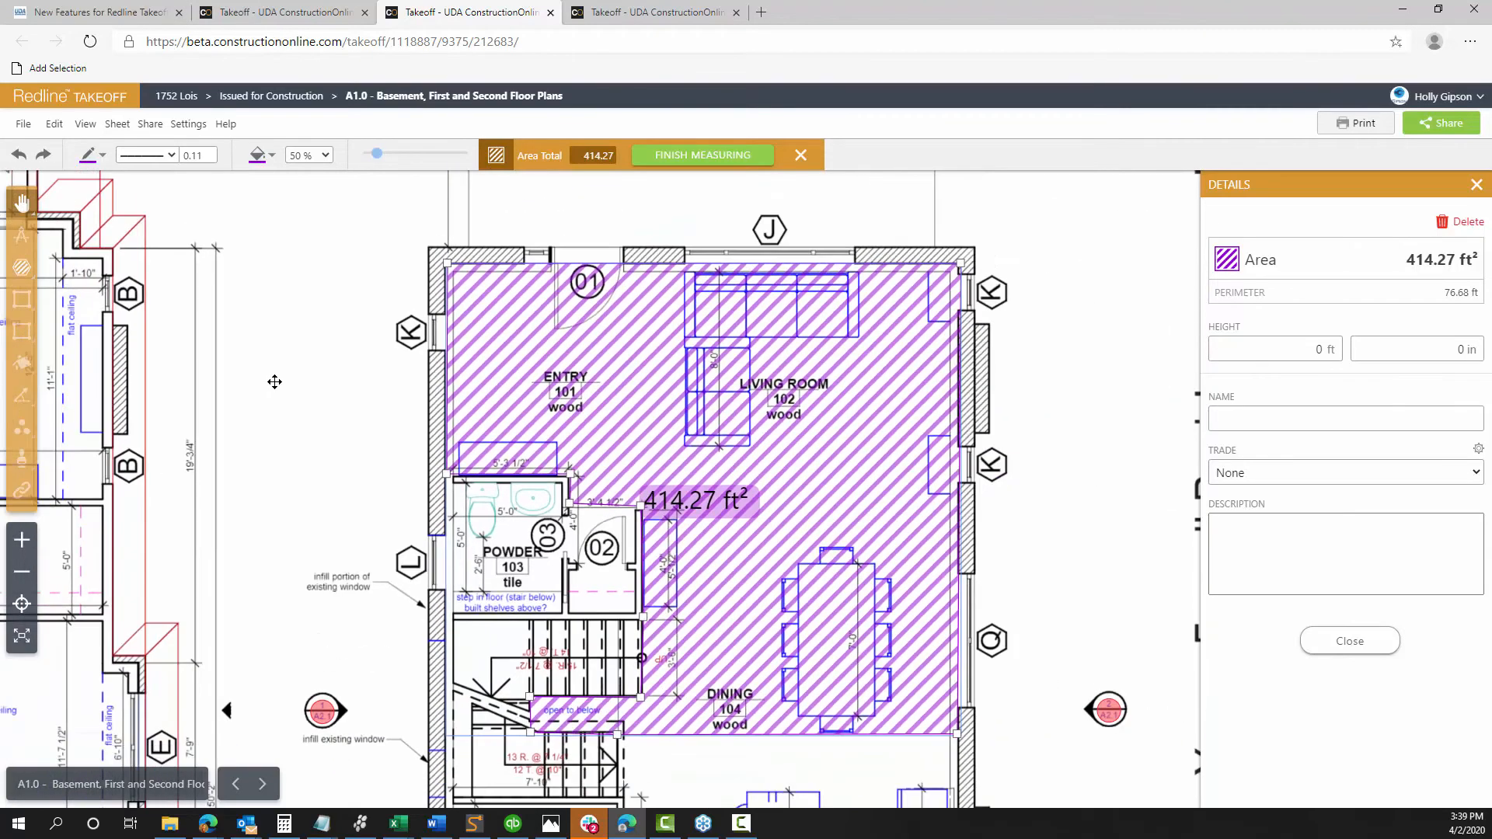
drag(938, 526, 766, 363)
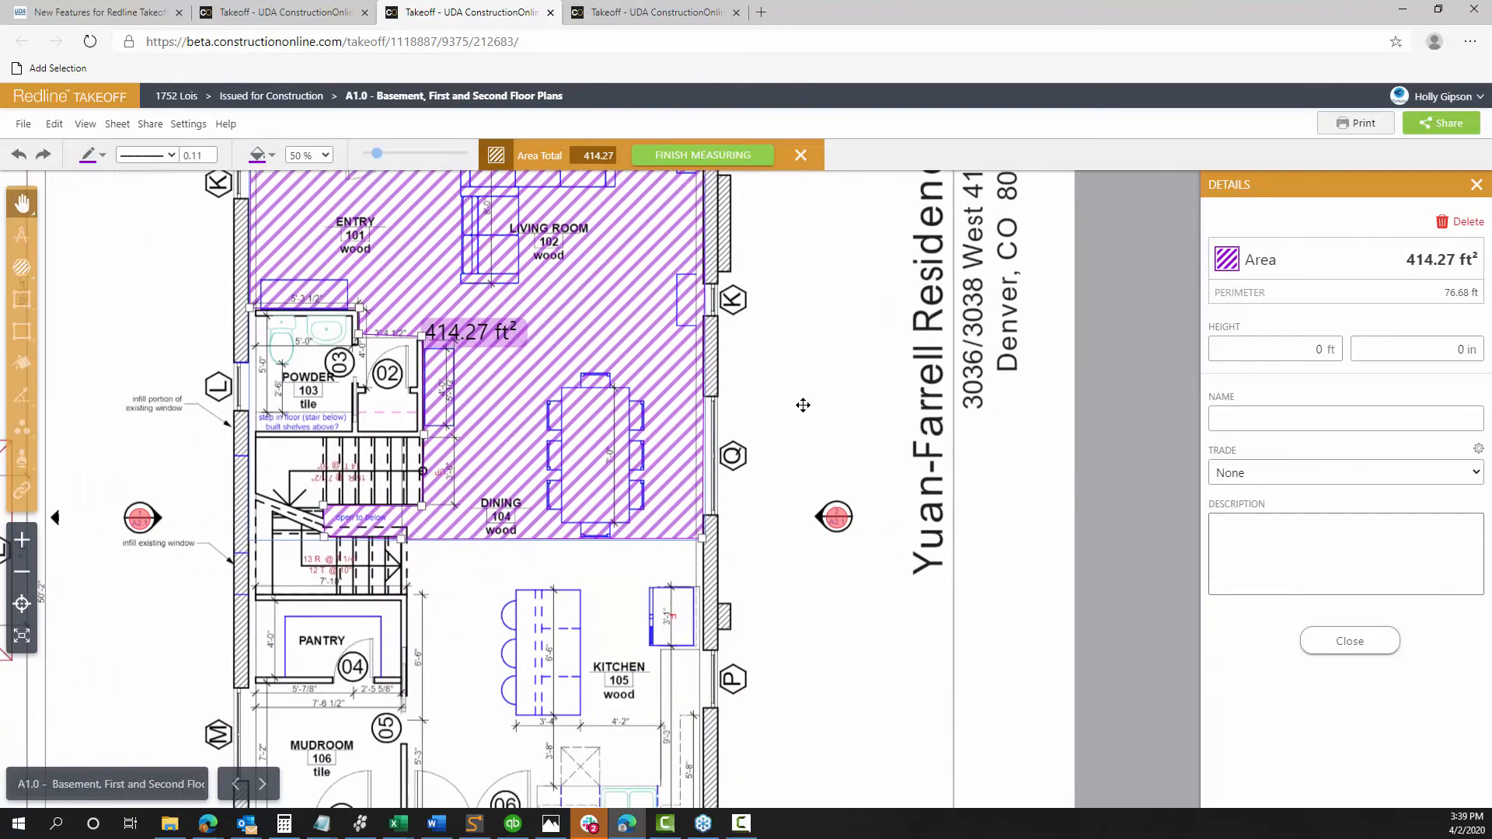
scroll(866, 435, down, 1)
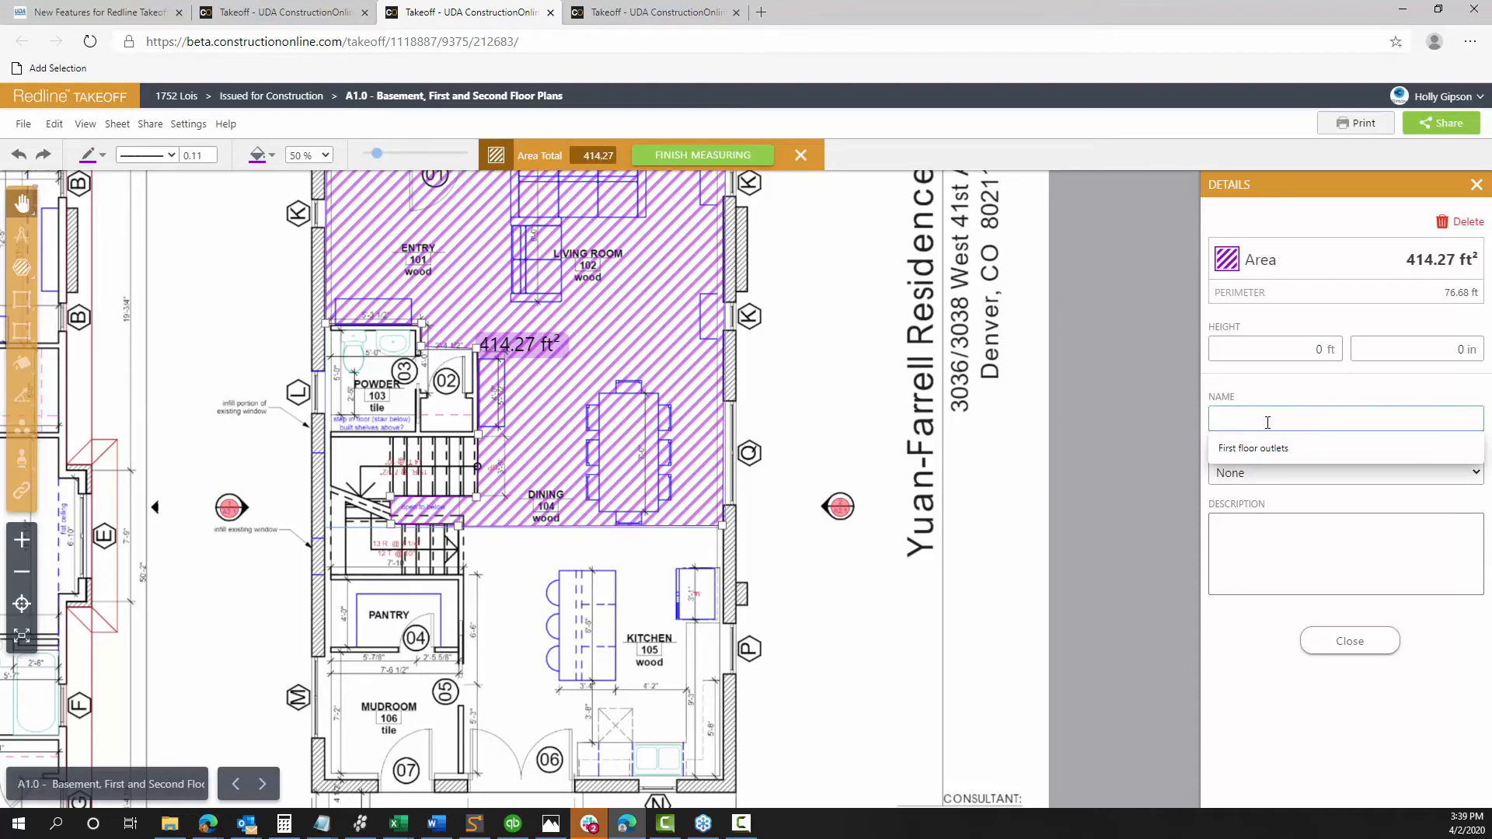
text(Hardwoo)
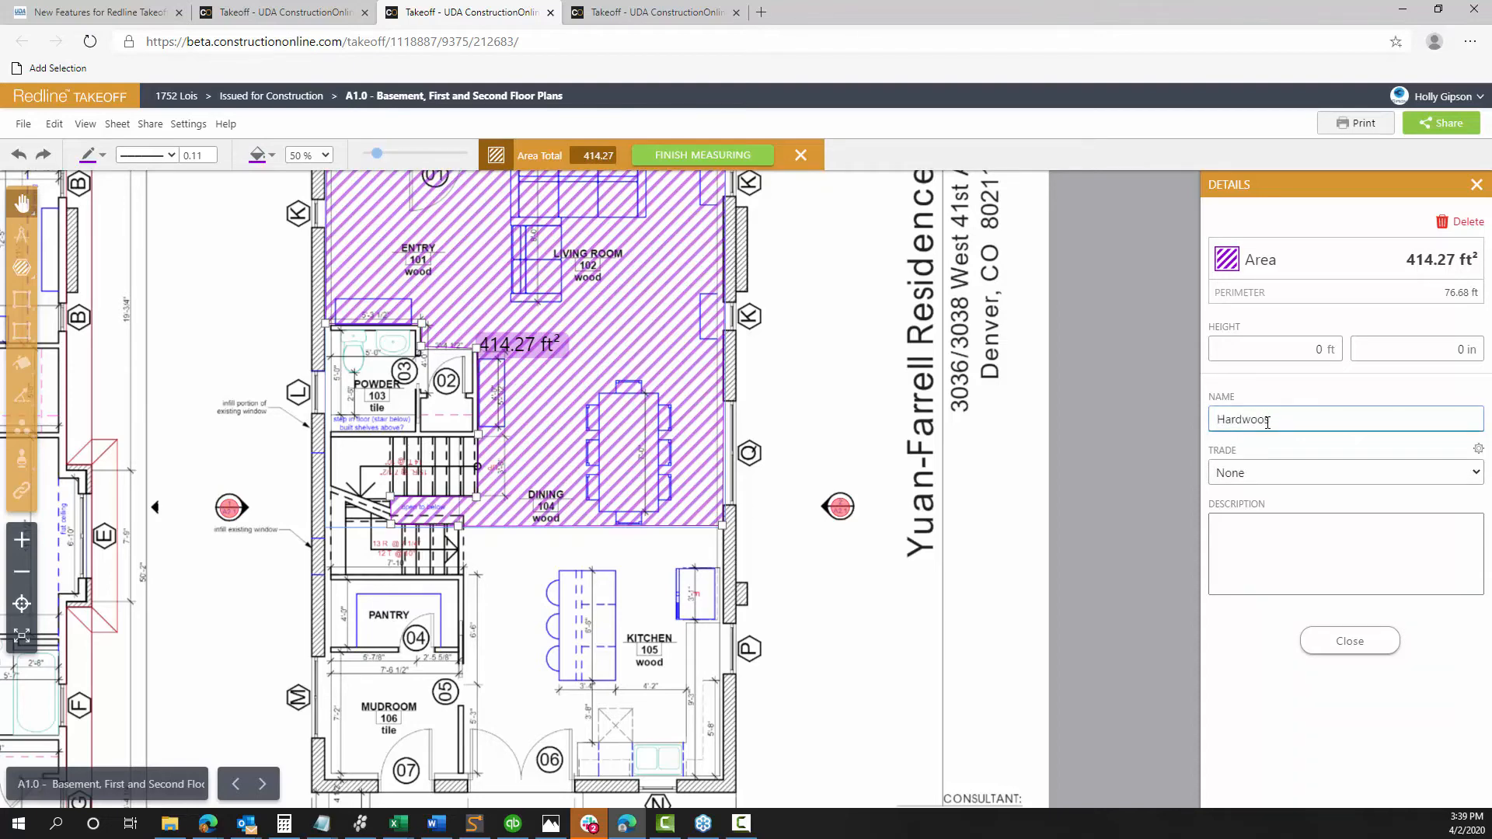
text(d)
click(1353, 639)
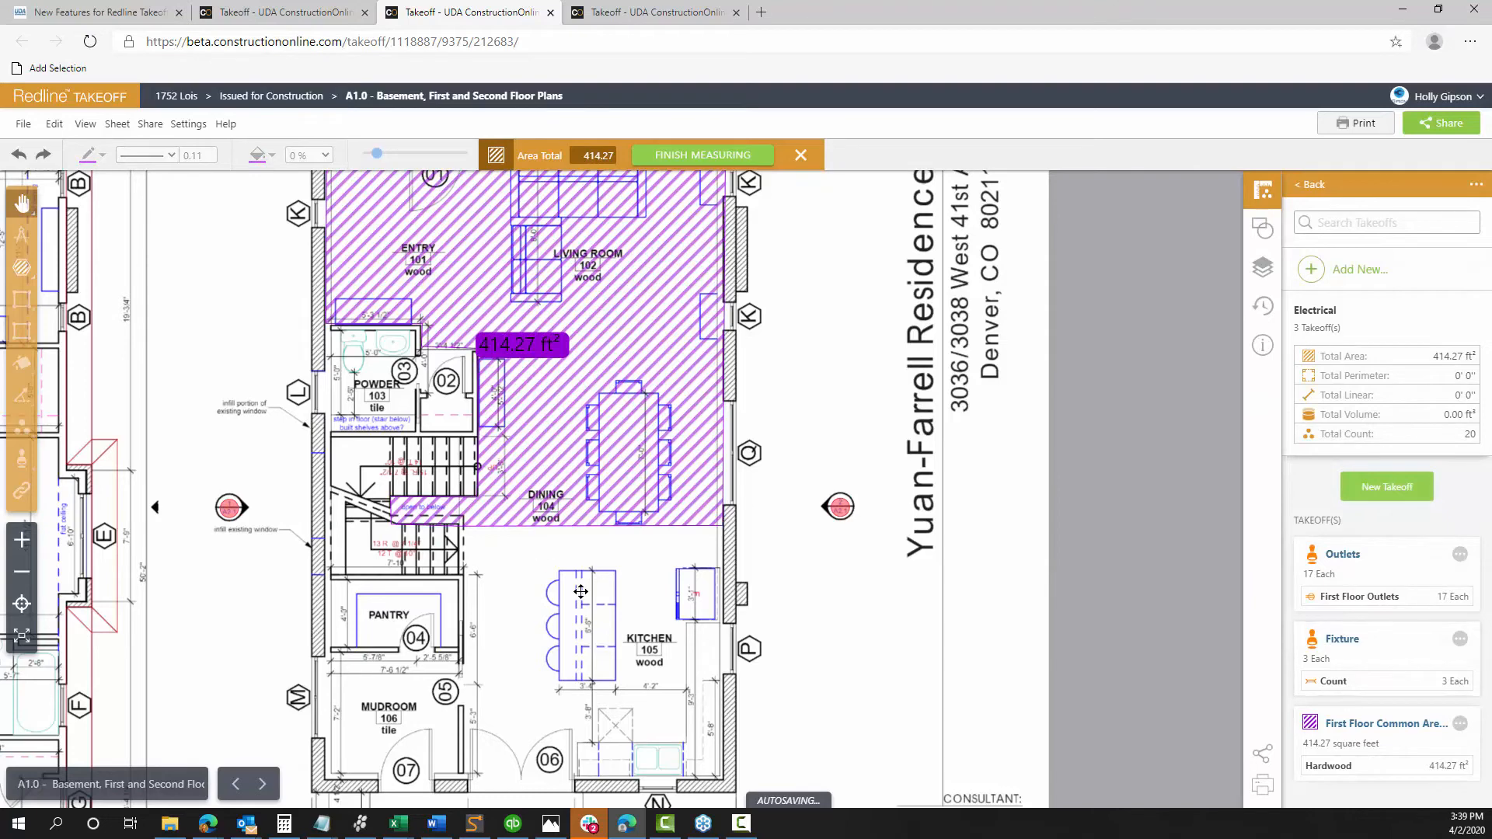
Pan to the kitchen and add another measurement to First Floor Common Area
drag(580, 592, 608, 388)
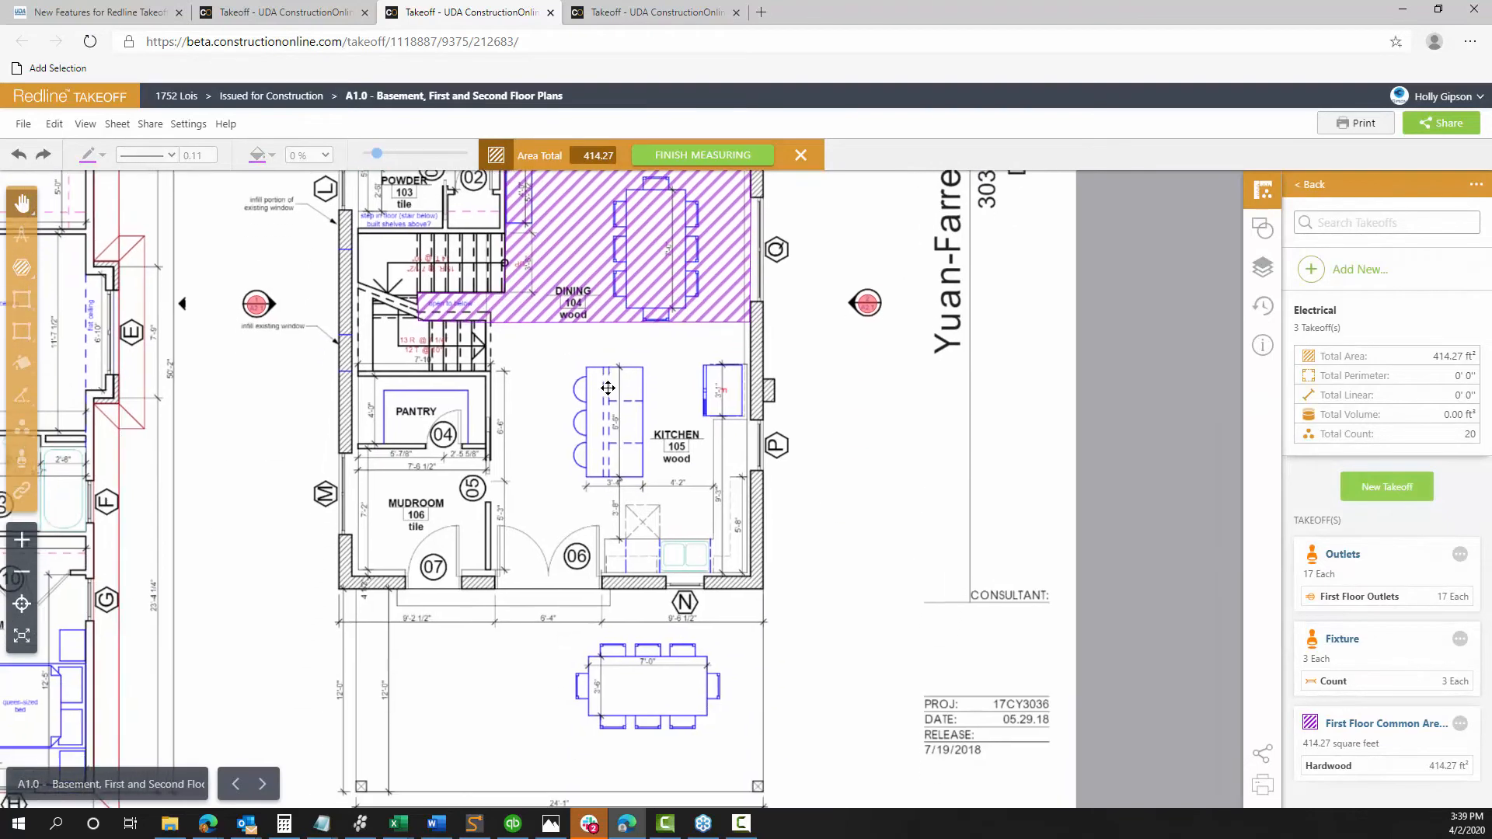
click(1460, 728)
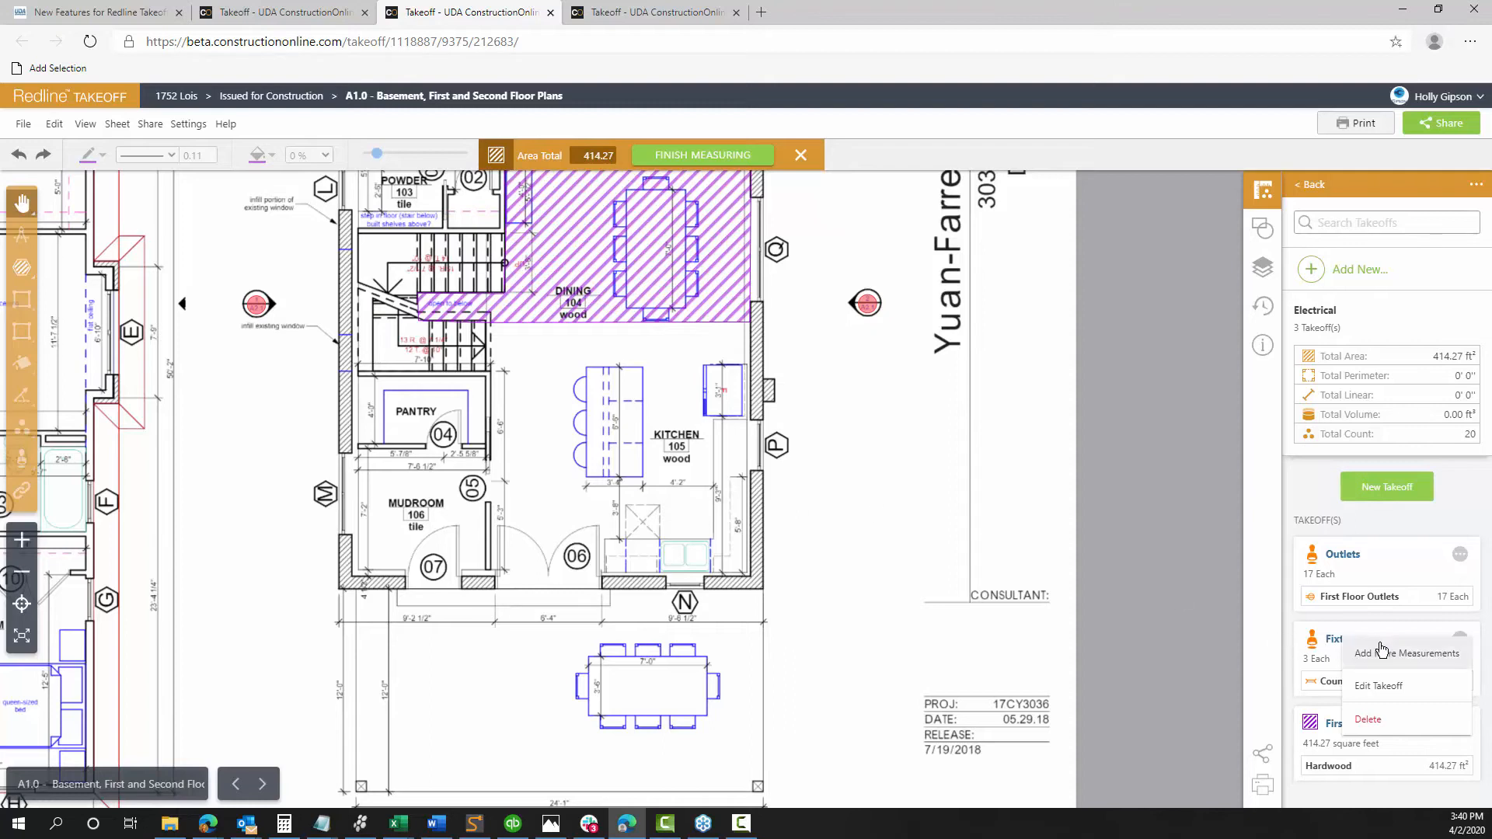
click(1380, 656)
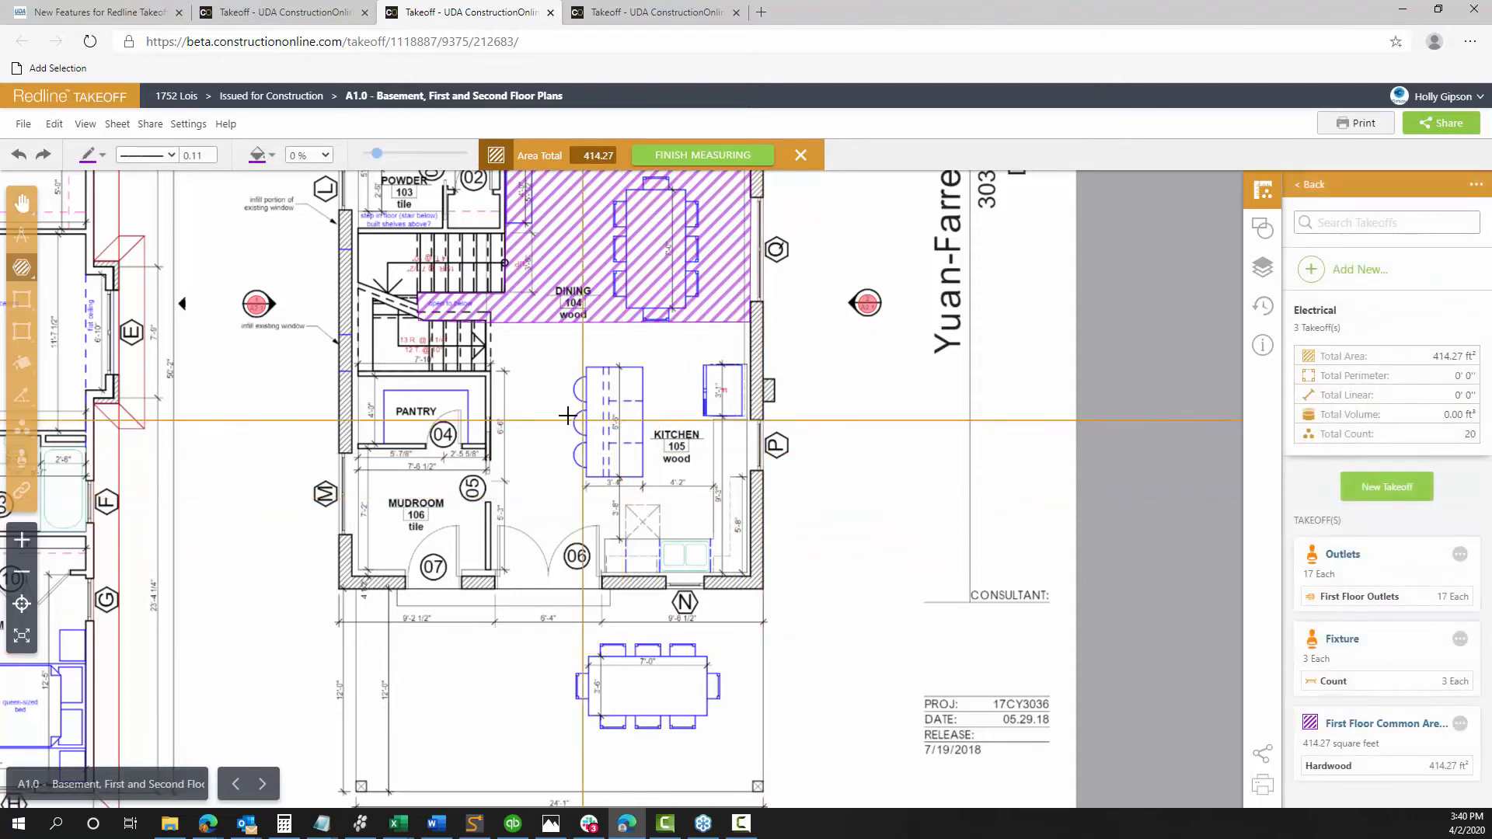
Draw an orange 229.34 ft² area around the kitchen's four corners
click(272, 156)
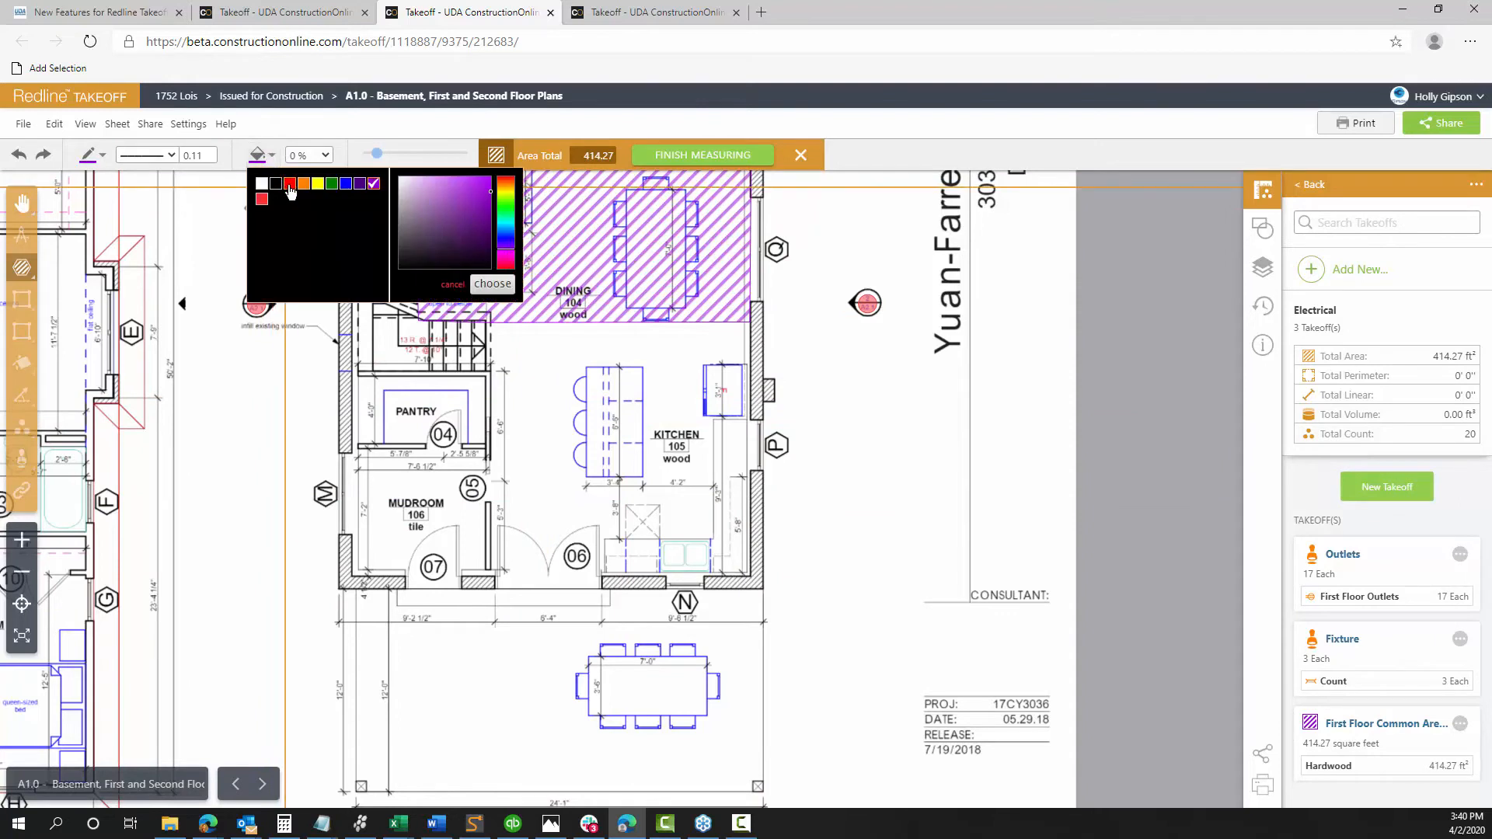
click(304, 183)
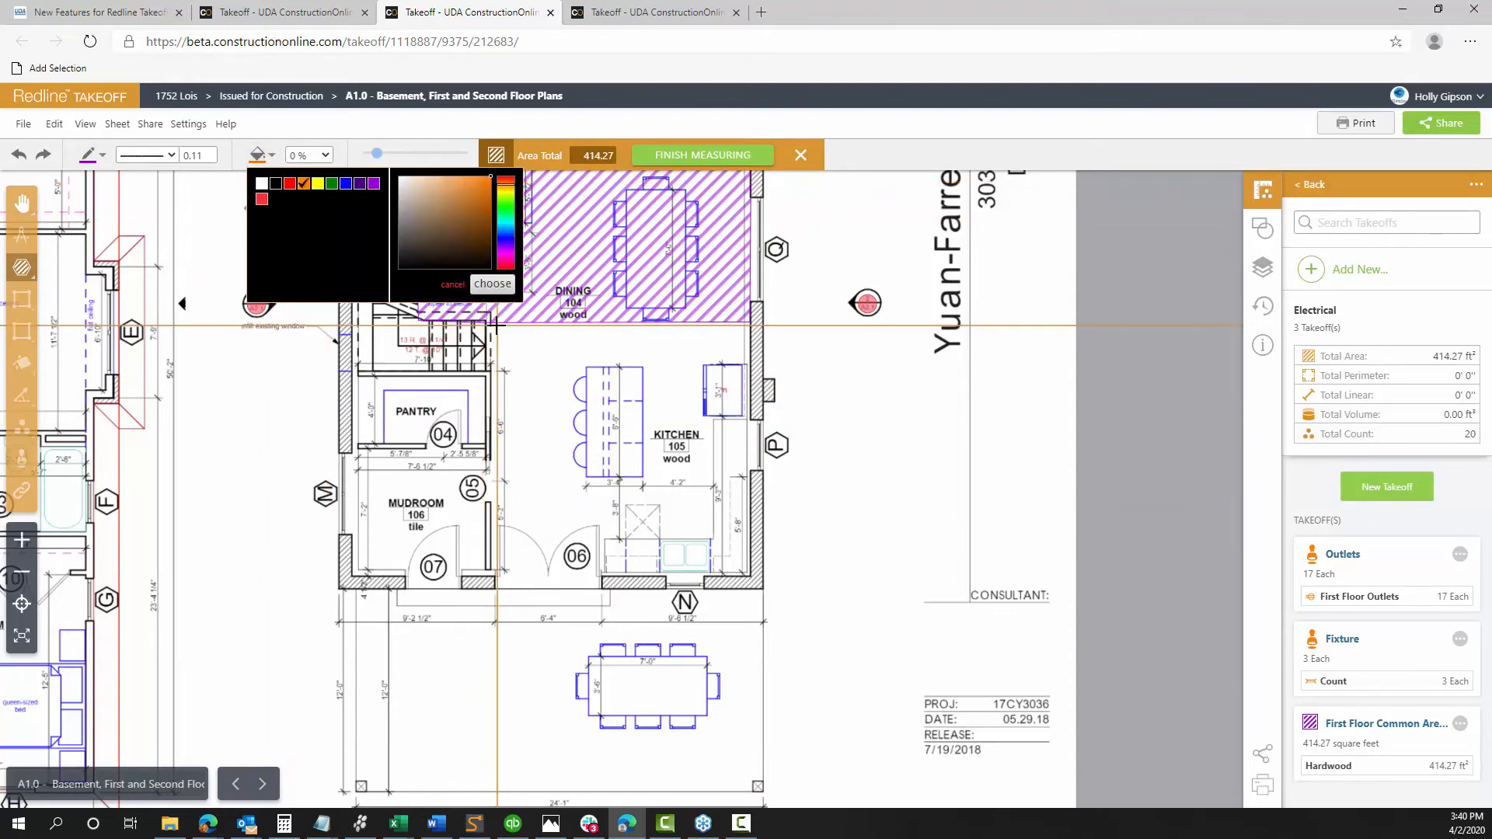
click(492, 324)
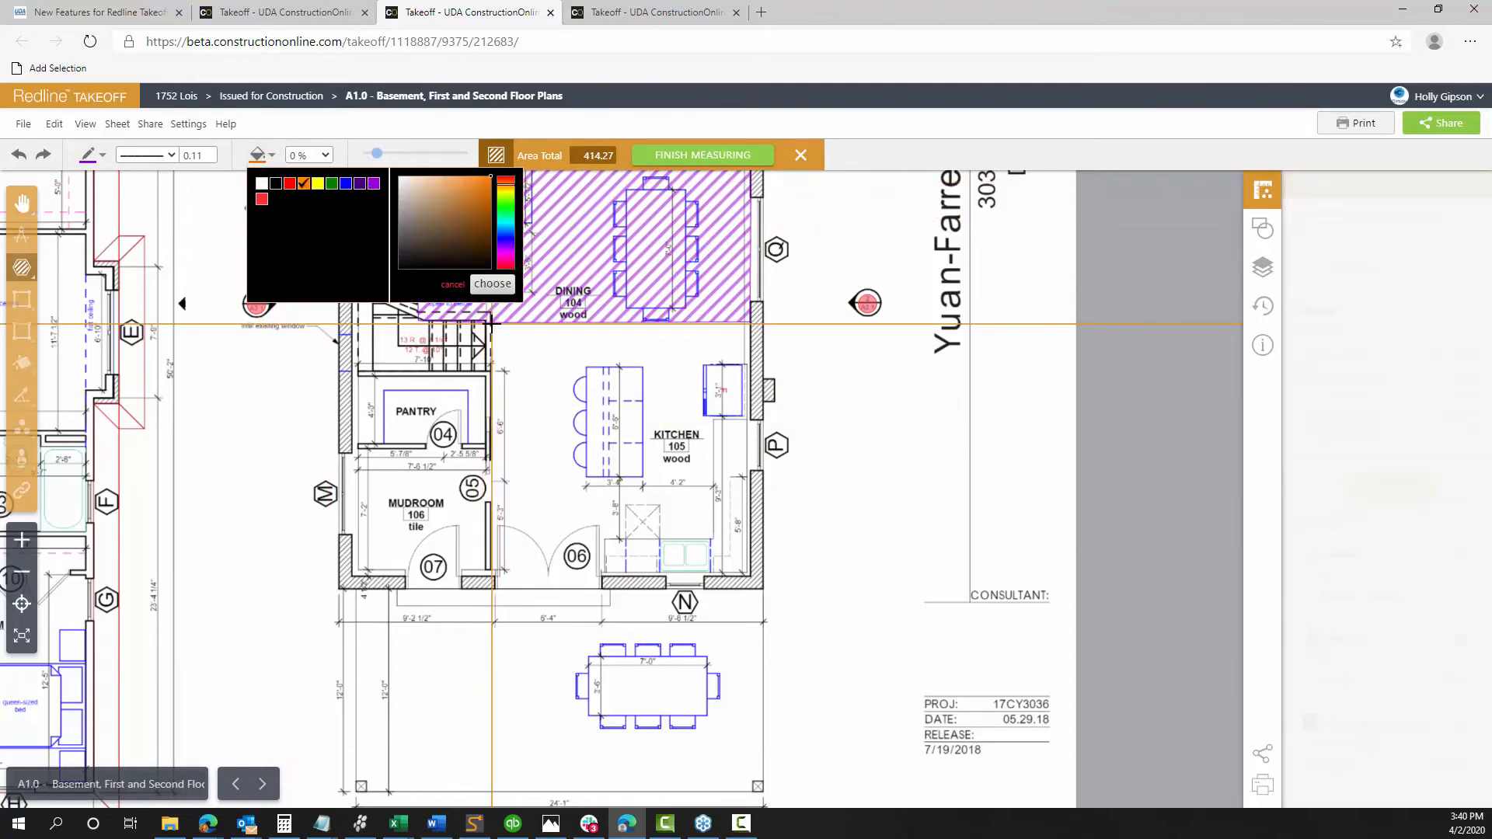
click(492, 584)
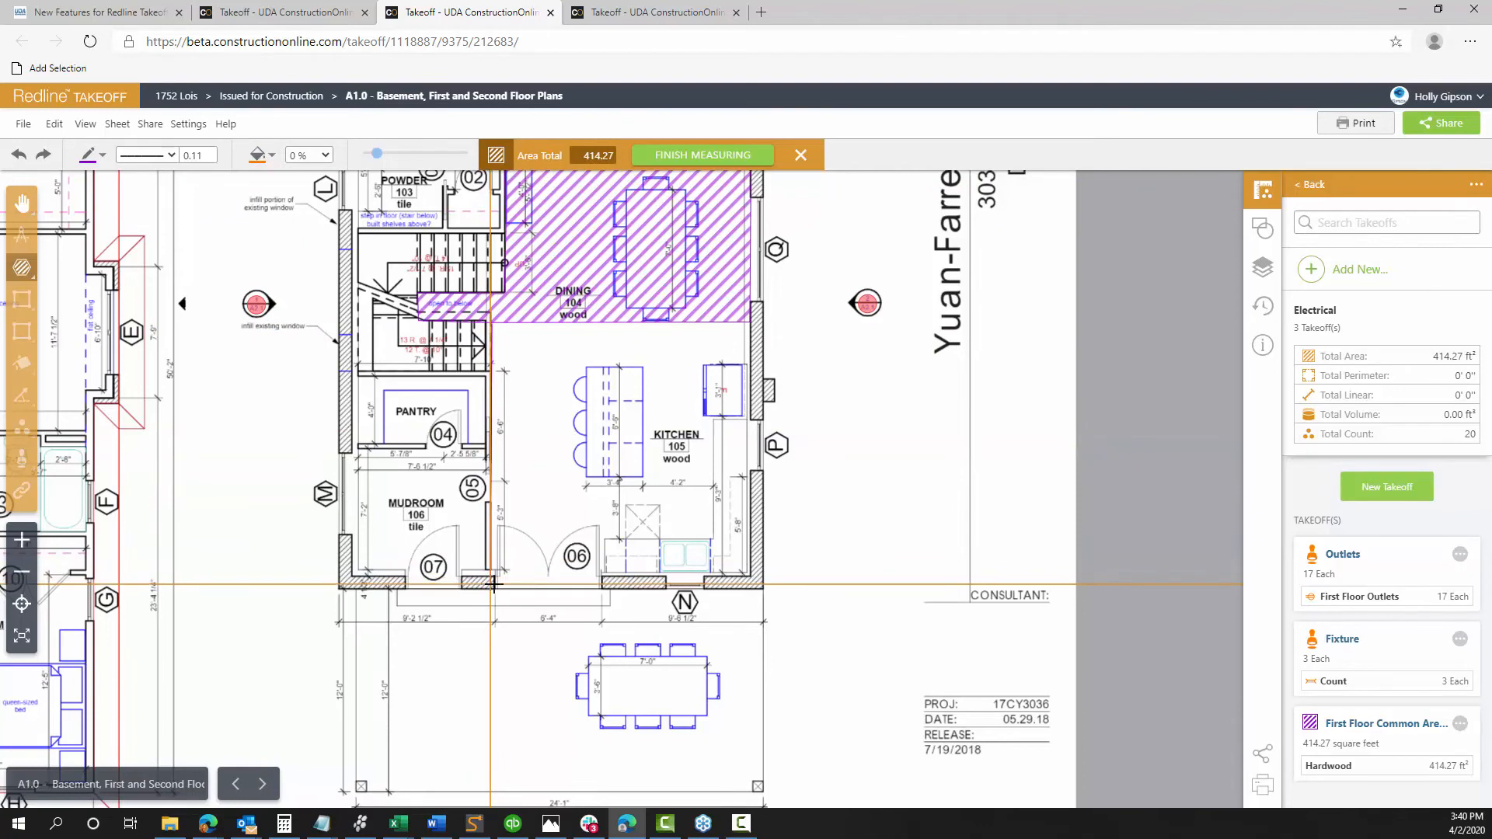
click(749, 576)
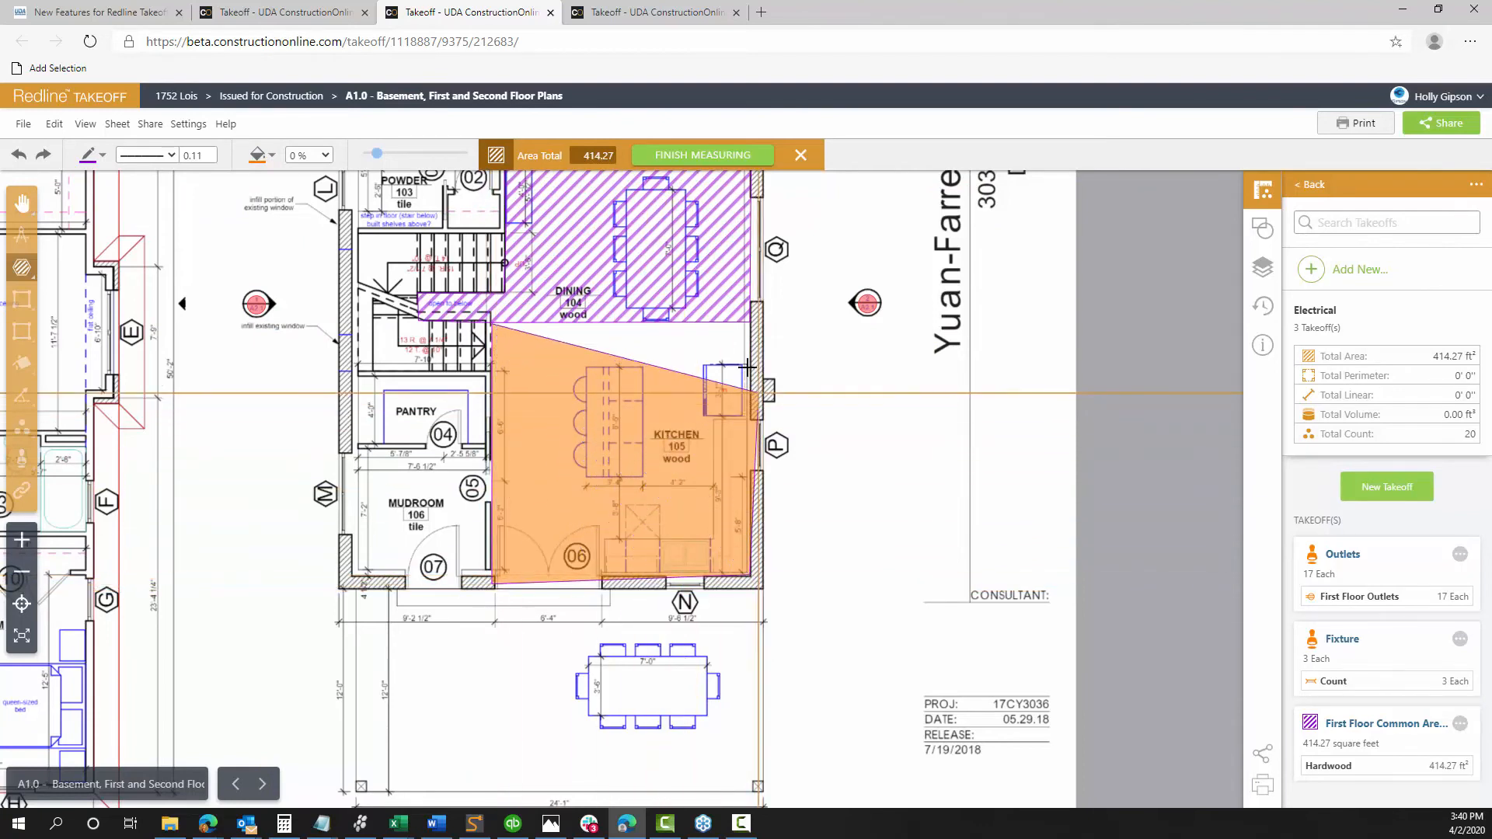
double_click(748, 324)
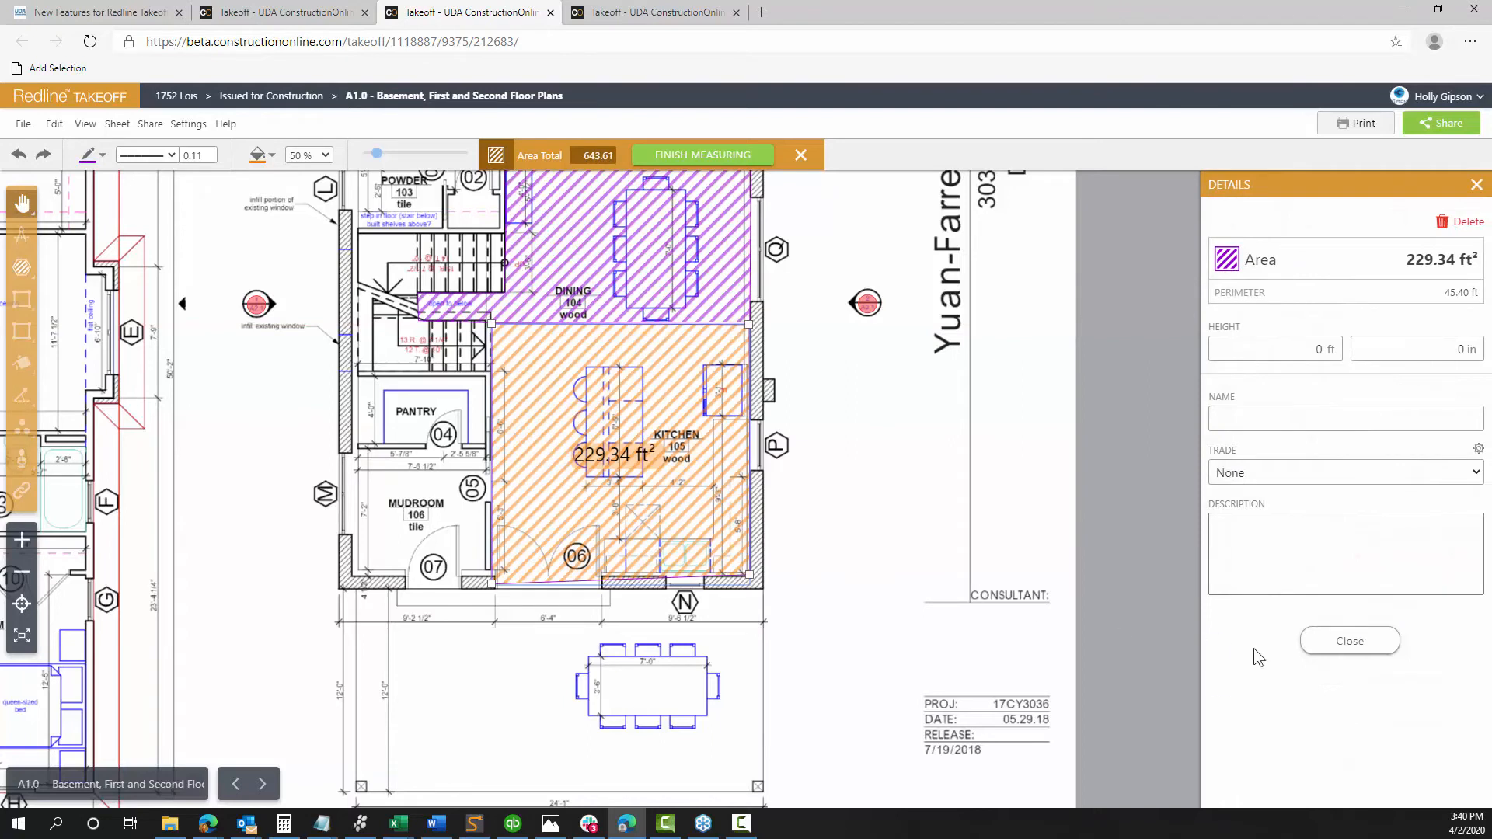
Name the kitchen measurement 'tile'
click(1261, 417)
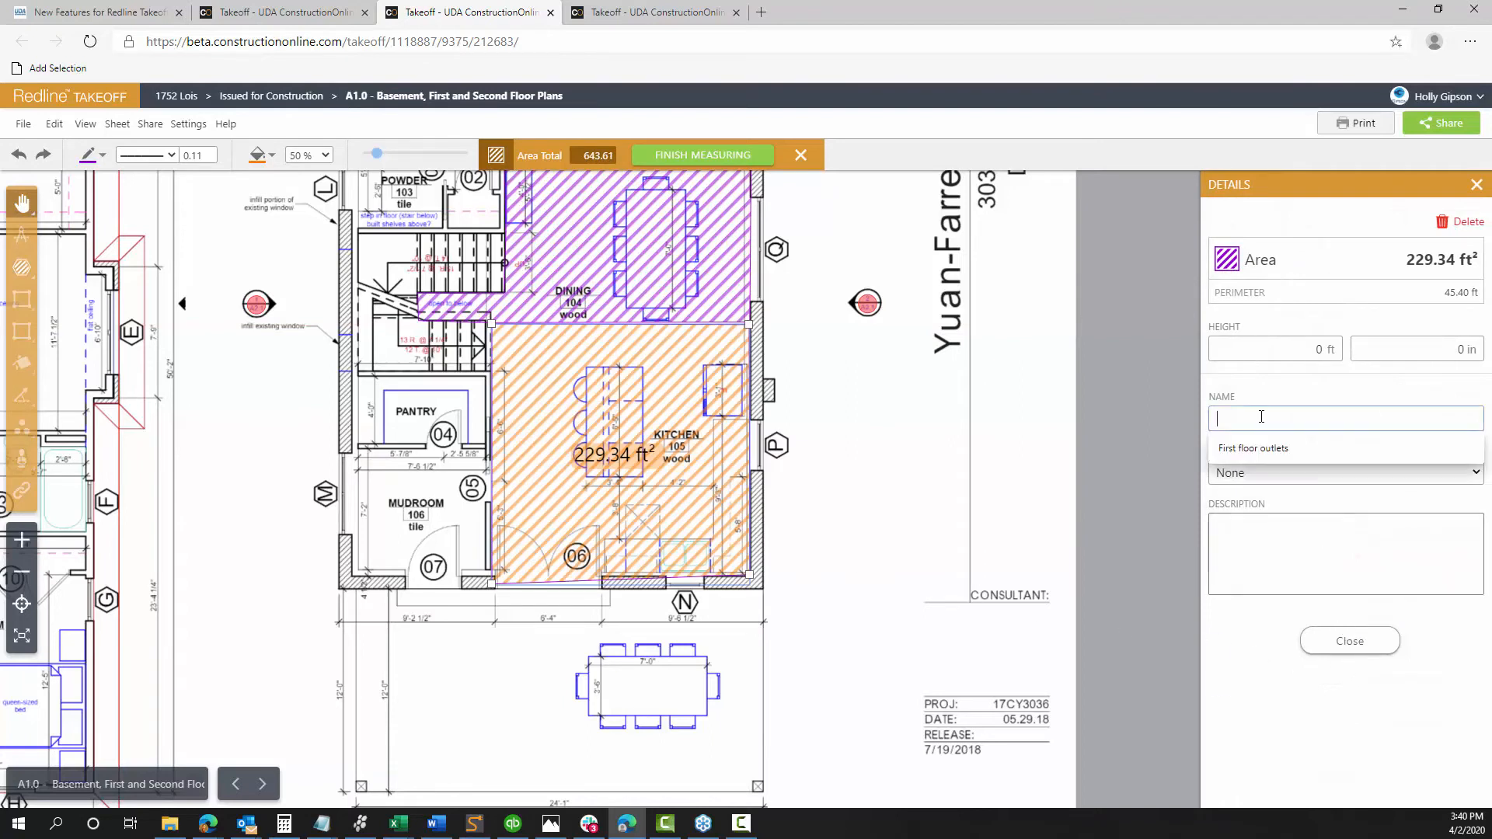
text(tile)
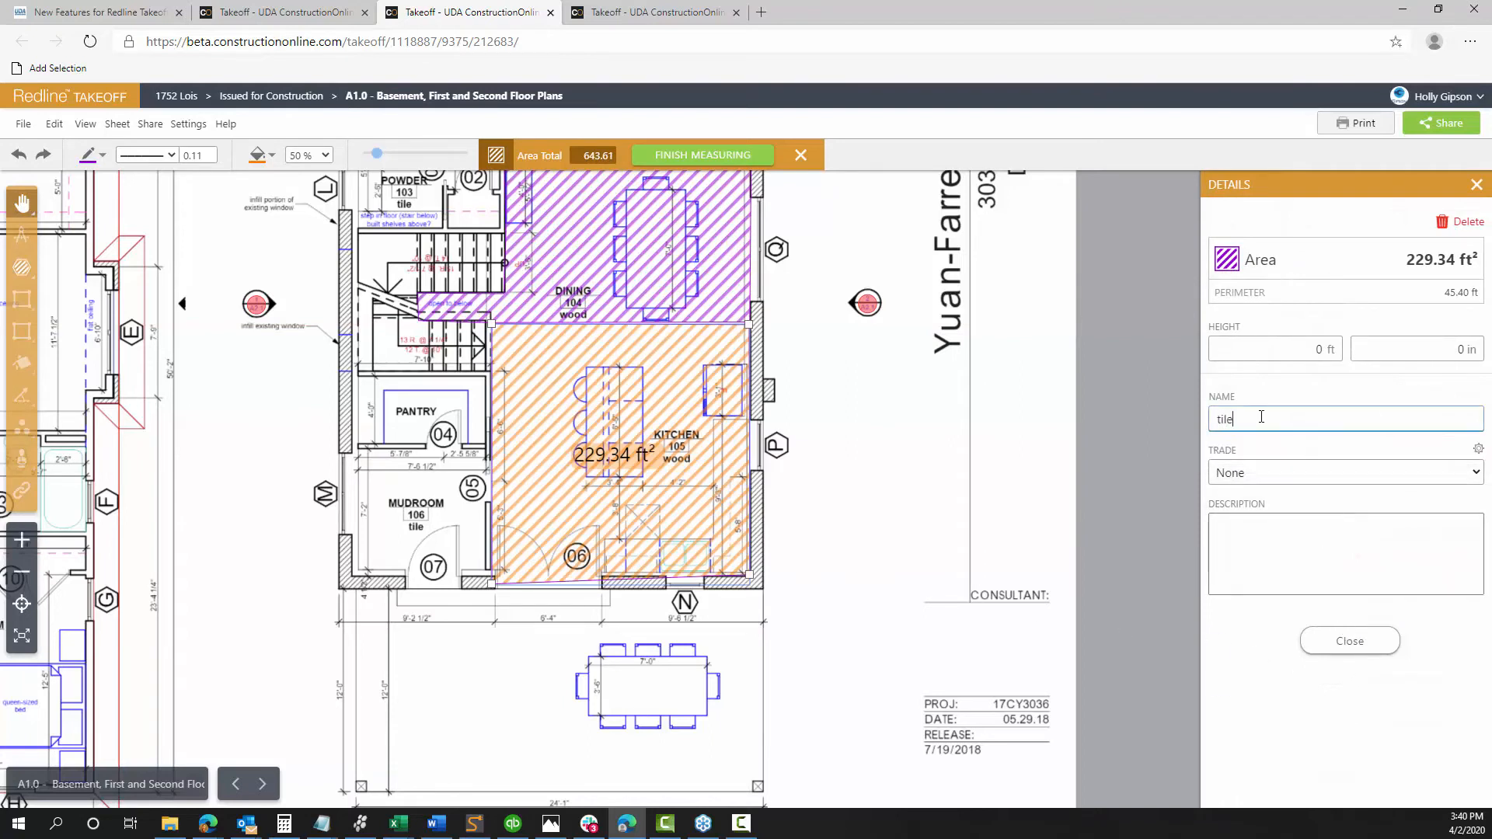
click(1393, 646)
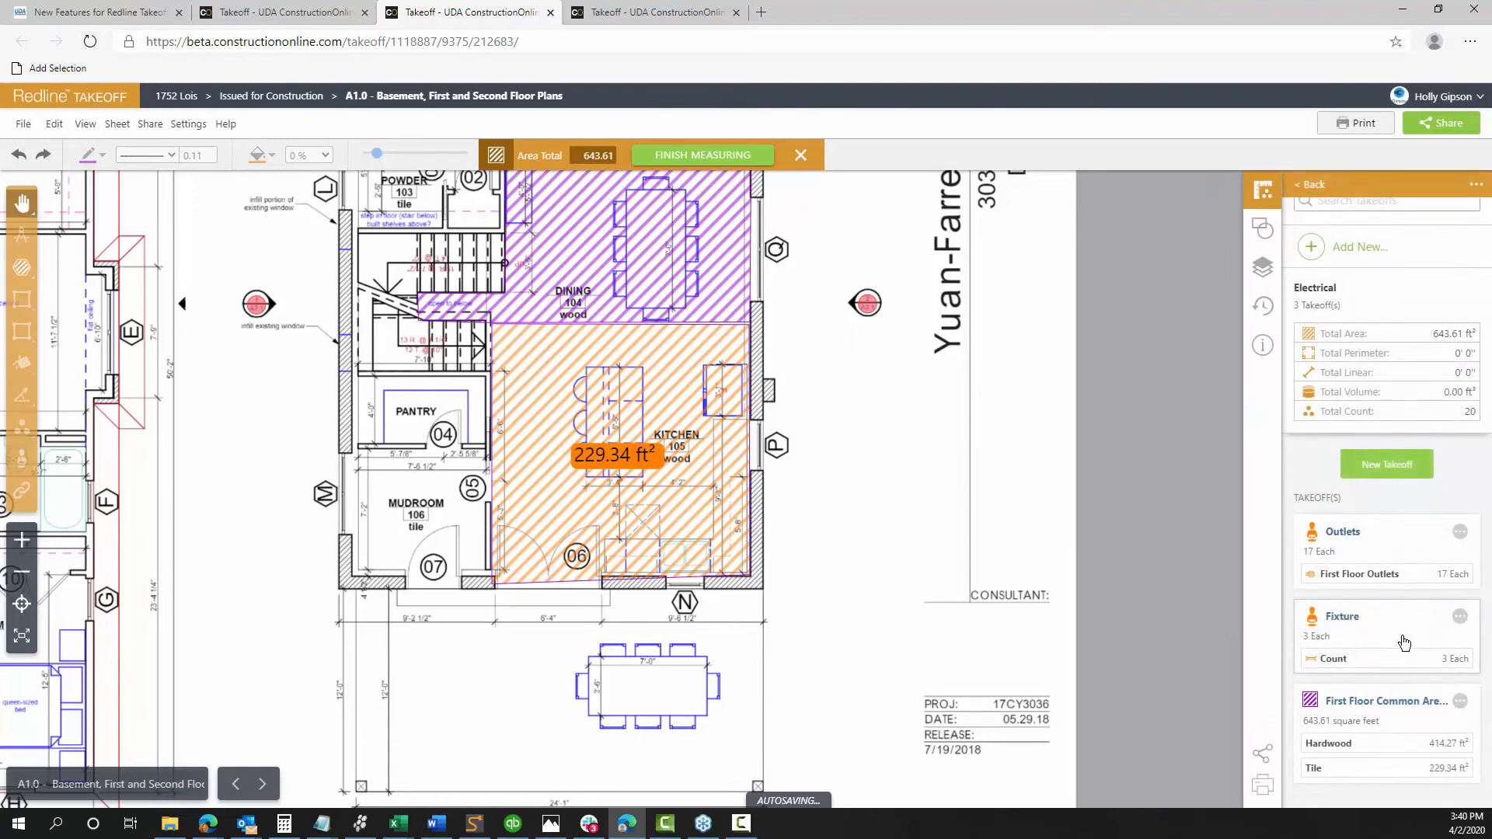
Set up a yellow Perimeter takeoff named 'Mudroom Perimeter'
click(1373, 464)
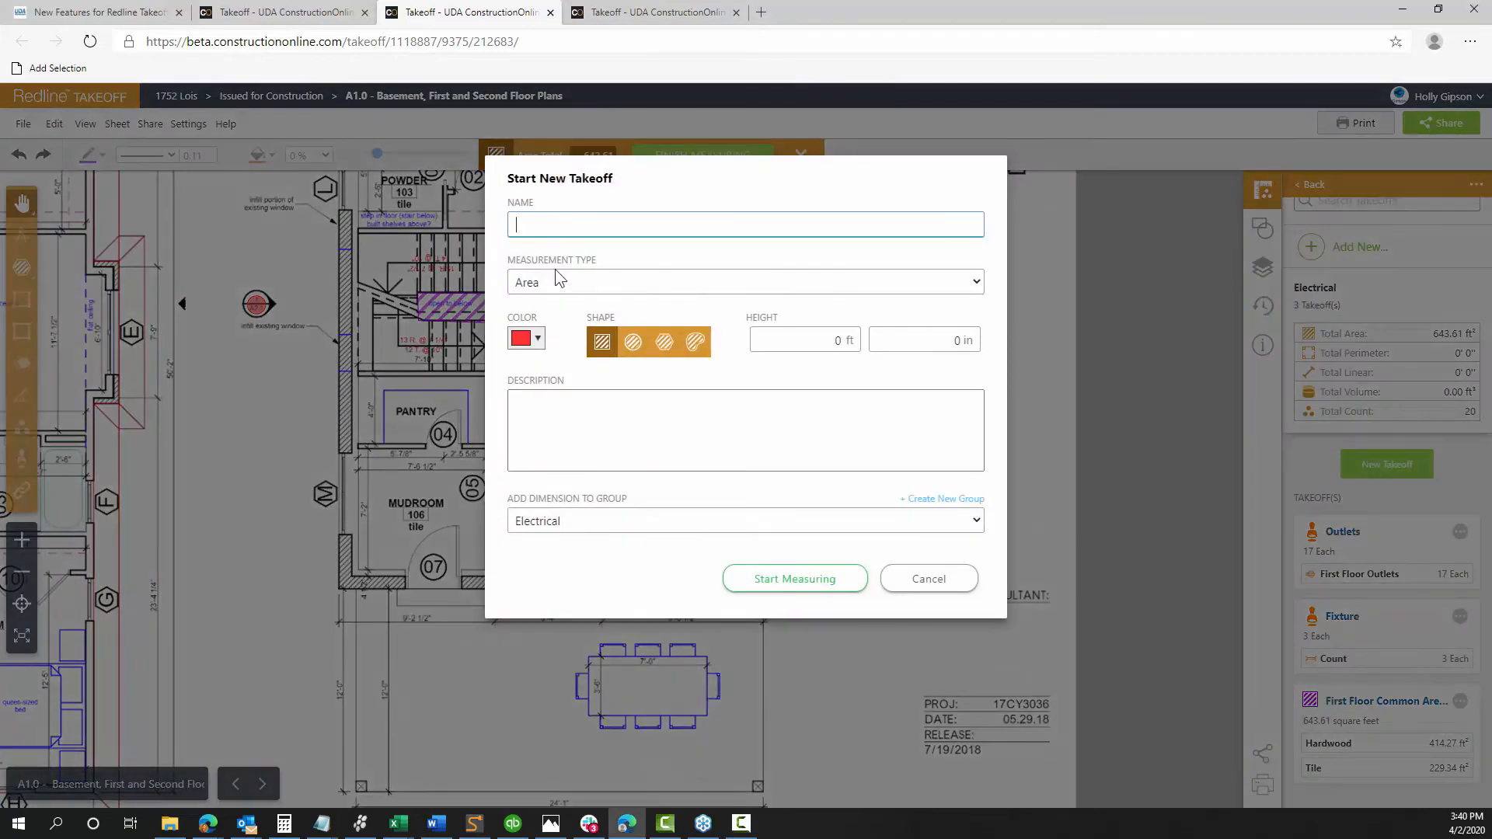
click(580, 283)
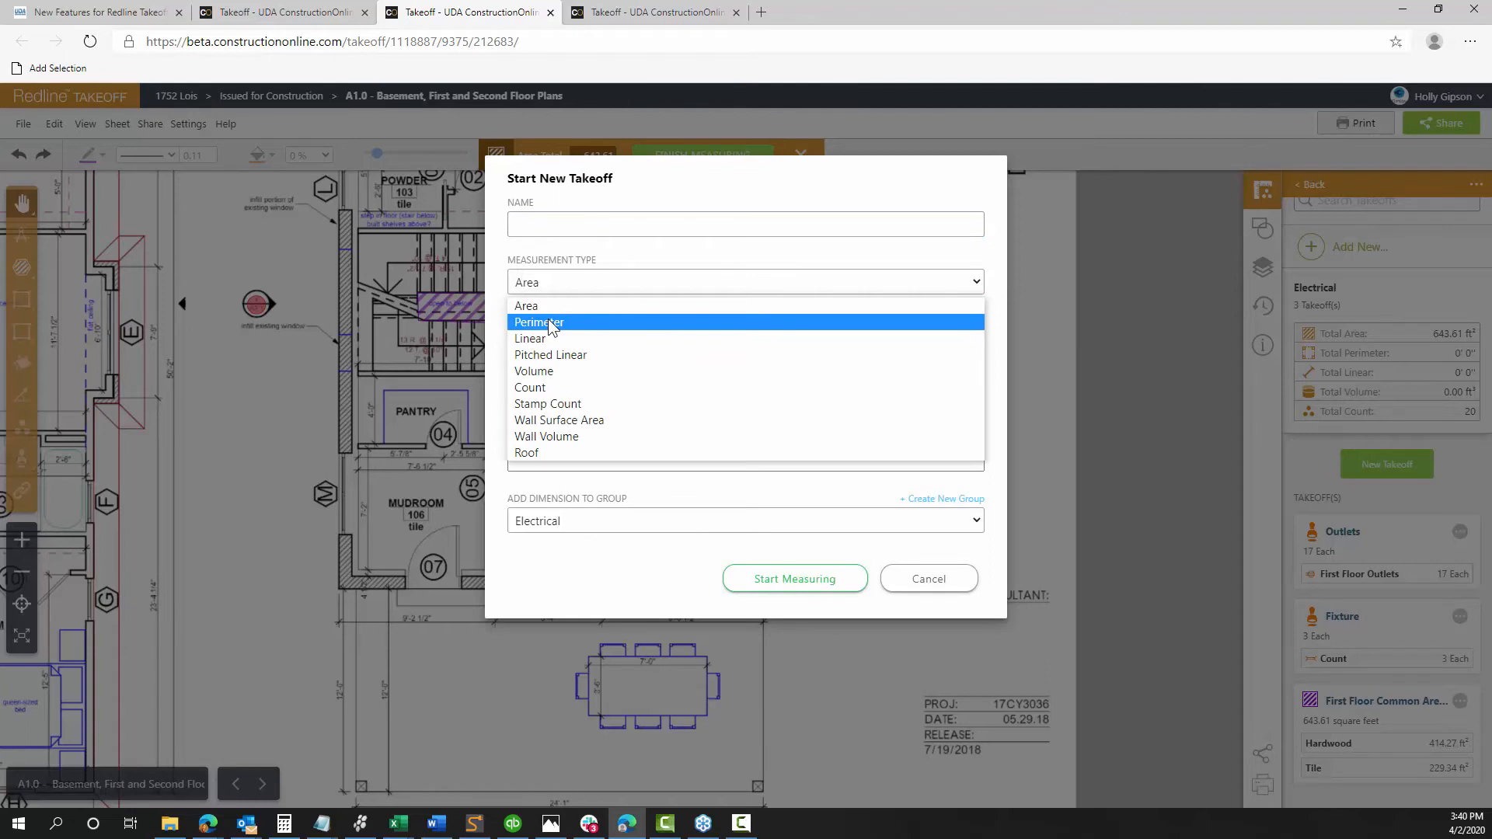
click(548, 322)
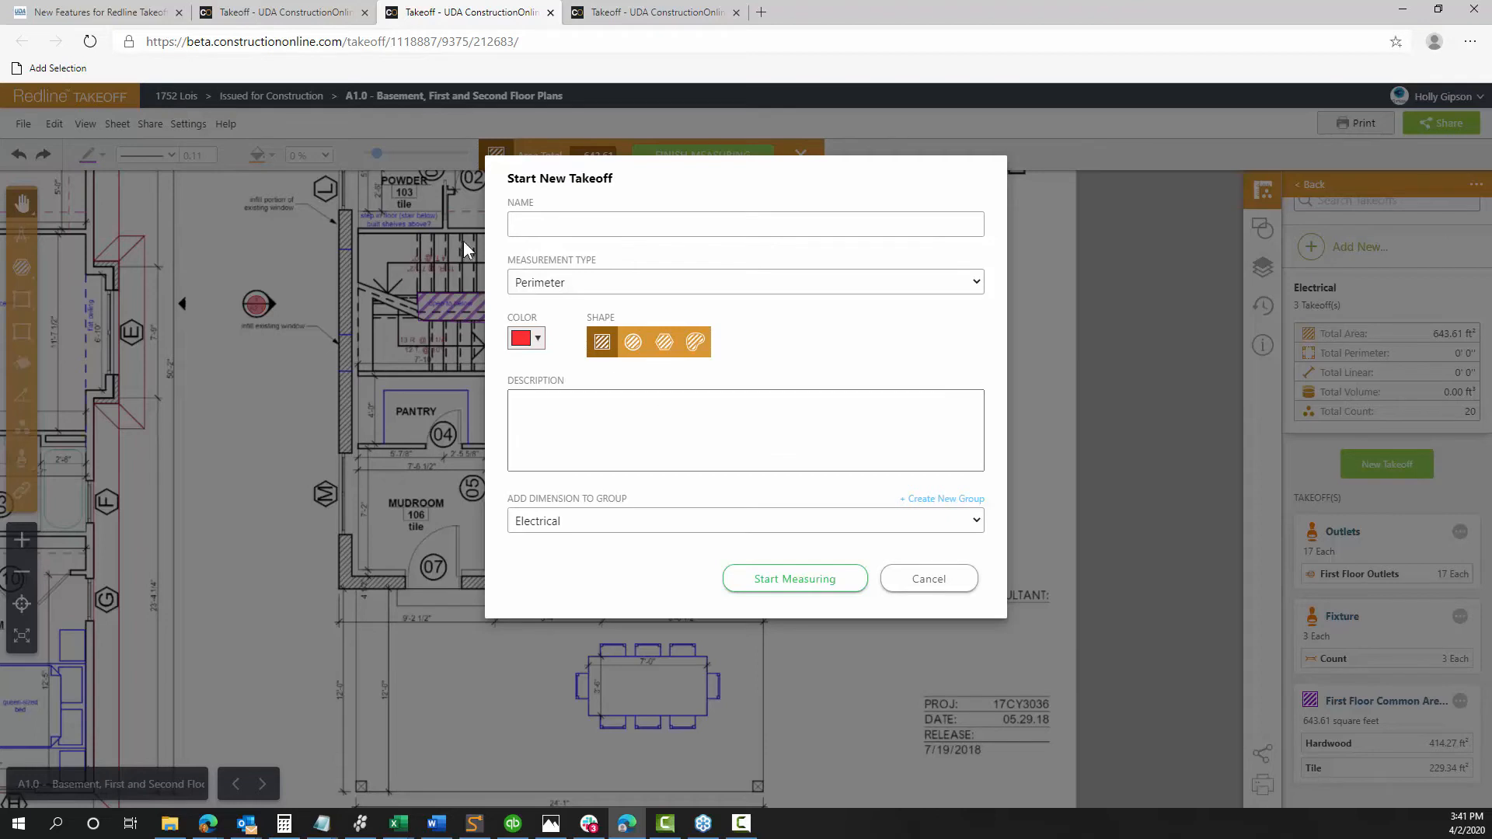
click(528, 223)
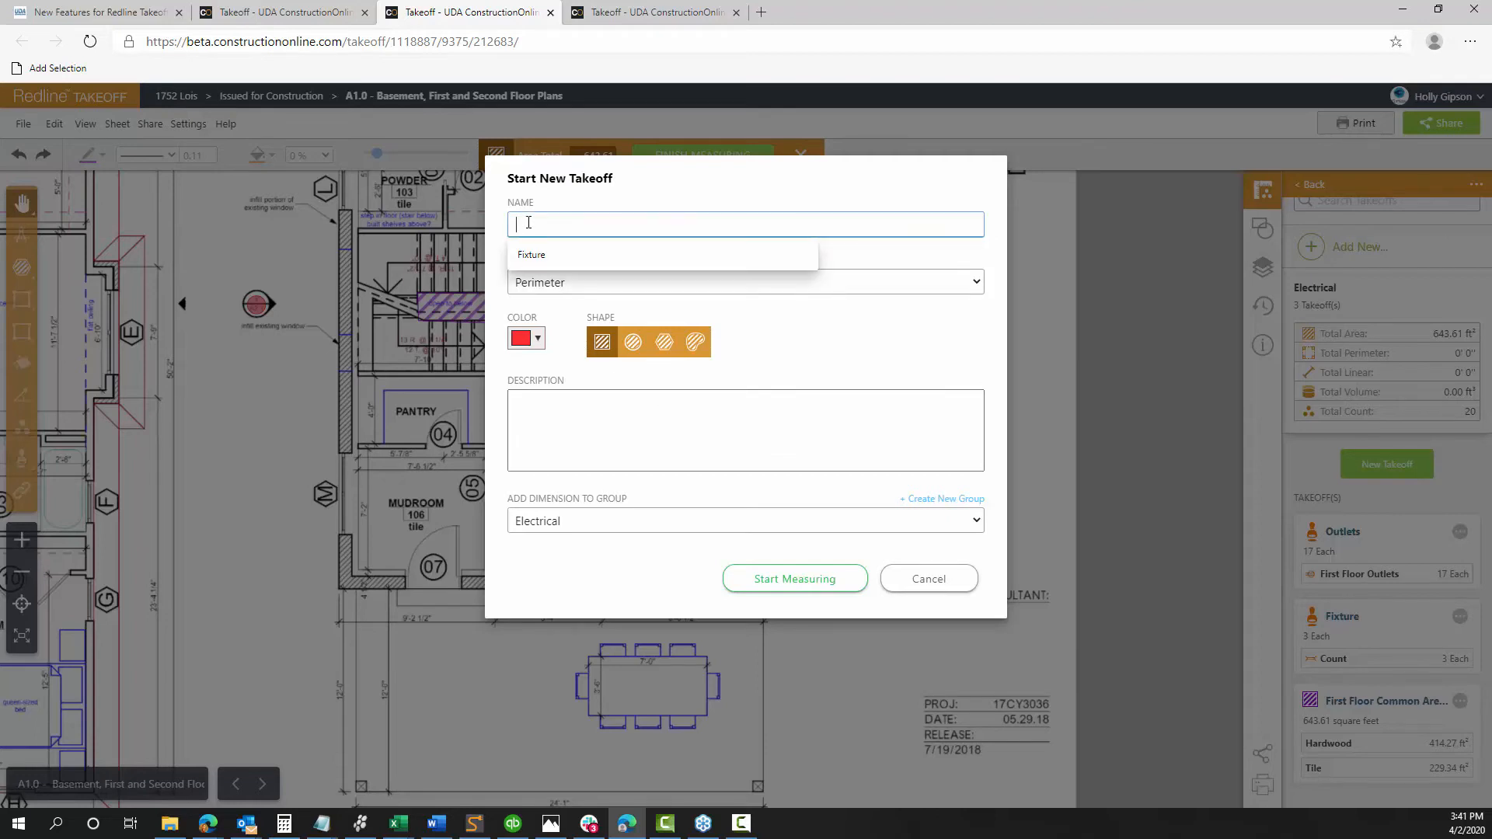
text(Mudro)
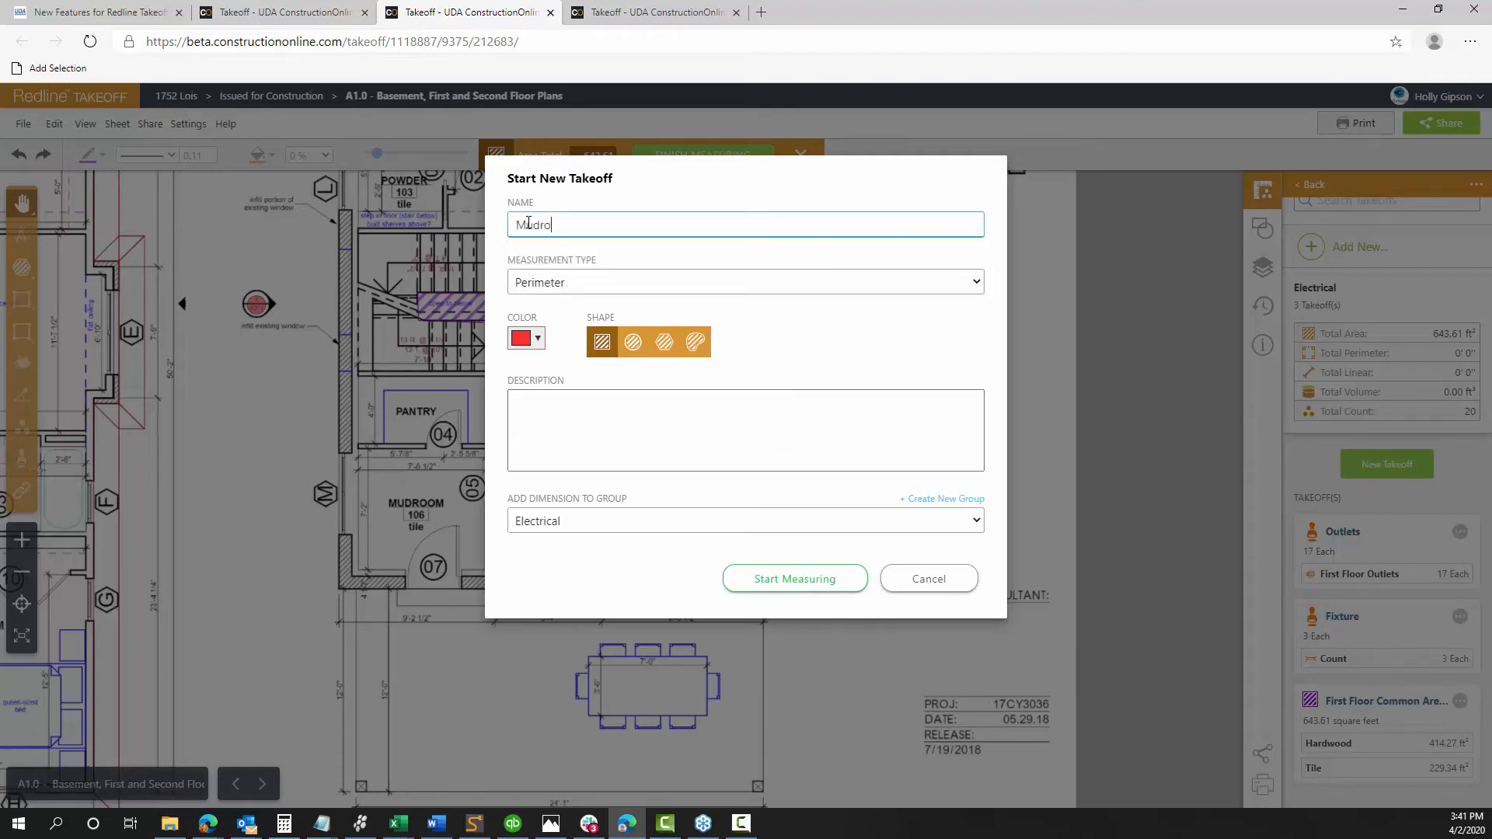
text(om Perimeter)
click(537, 339)
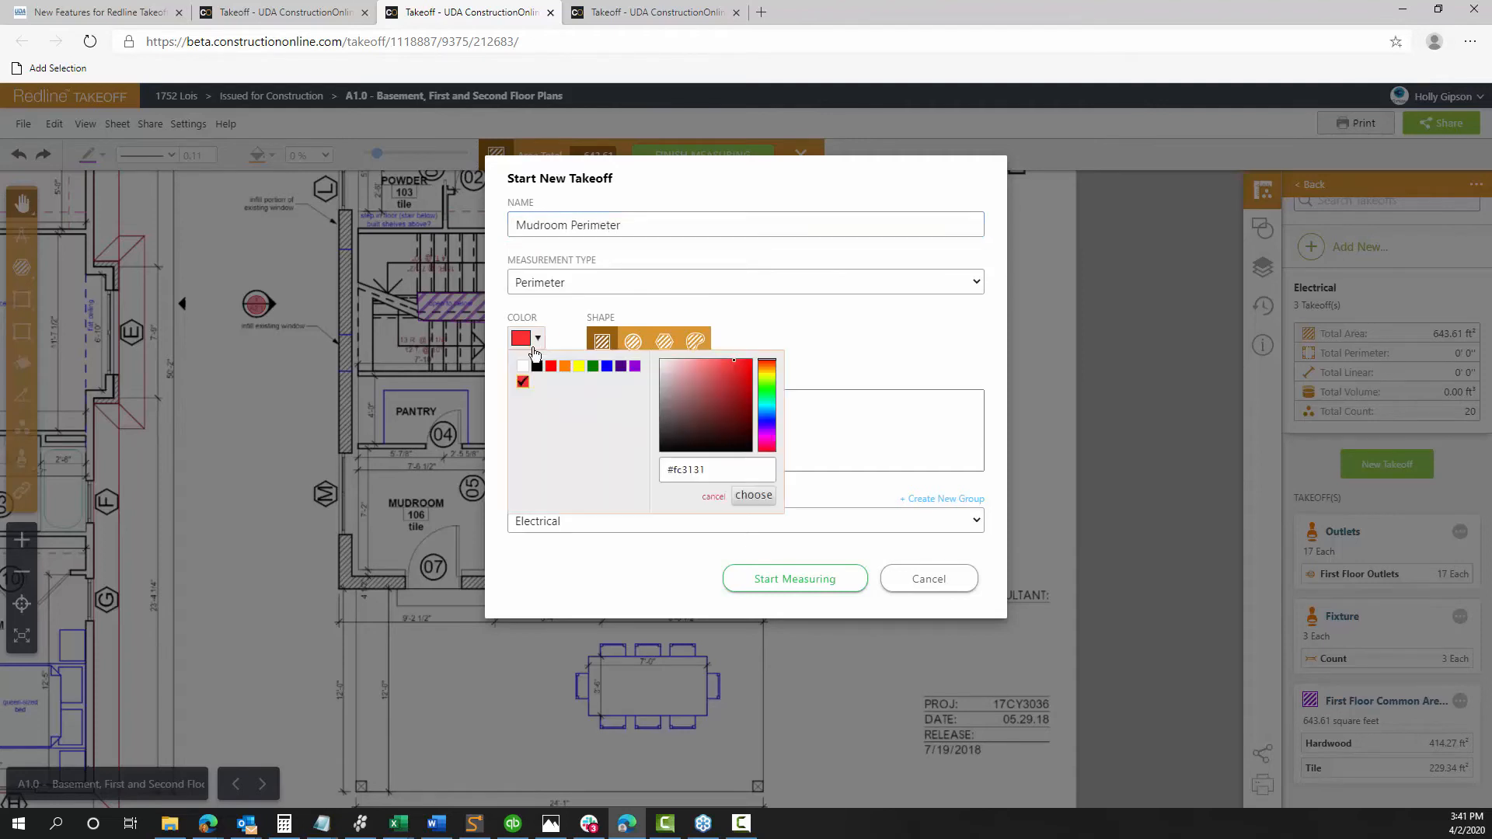
click(579, 368)
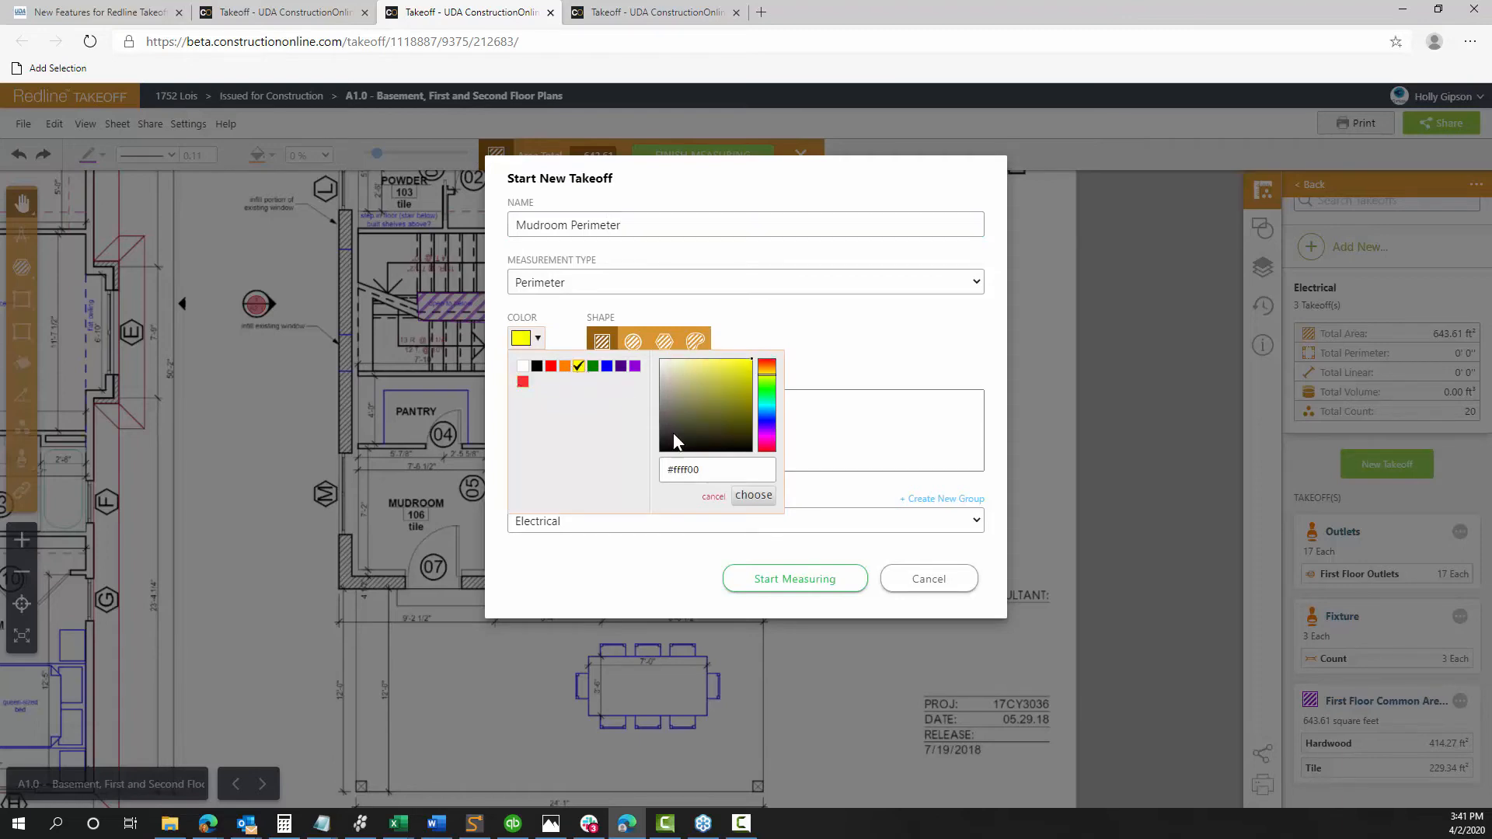
Trace the mudroom, measuring a 30.38 ft perimeter
click(774, 580)
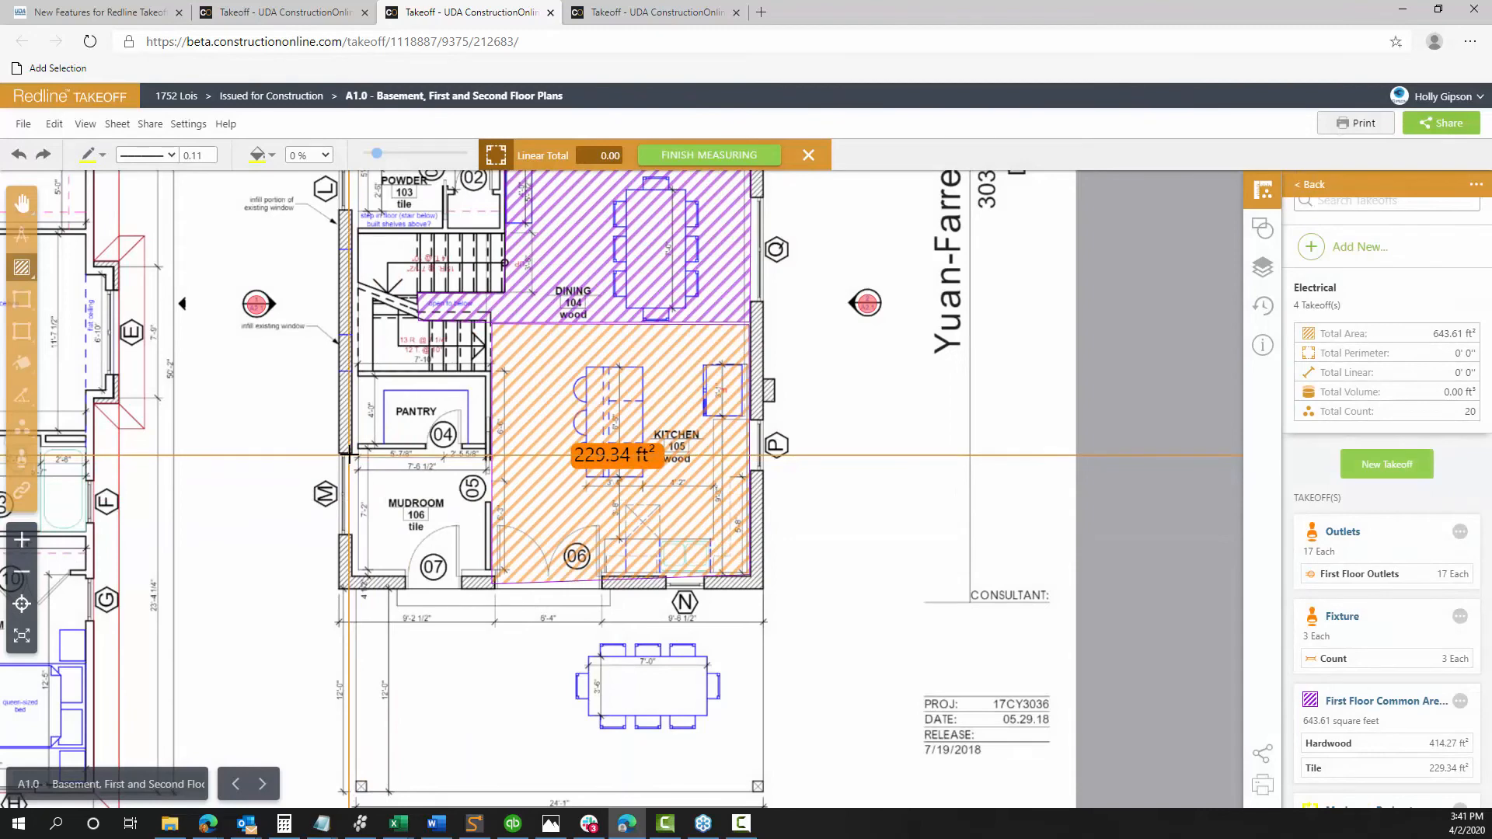
mouse_move(354, 448)
mouse_down()
mouse_move(373, 574)
mouse_move(485, 575)
mouse_up()
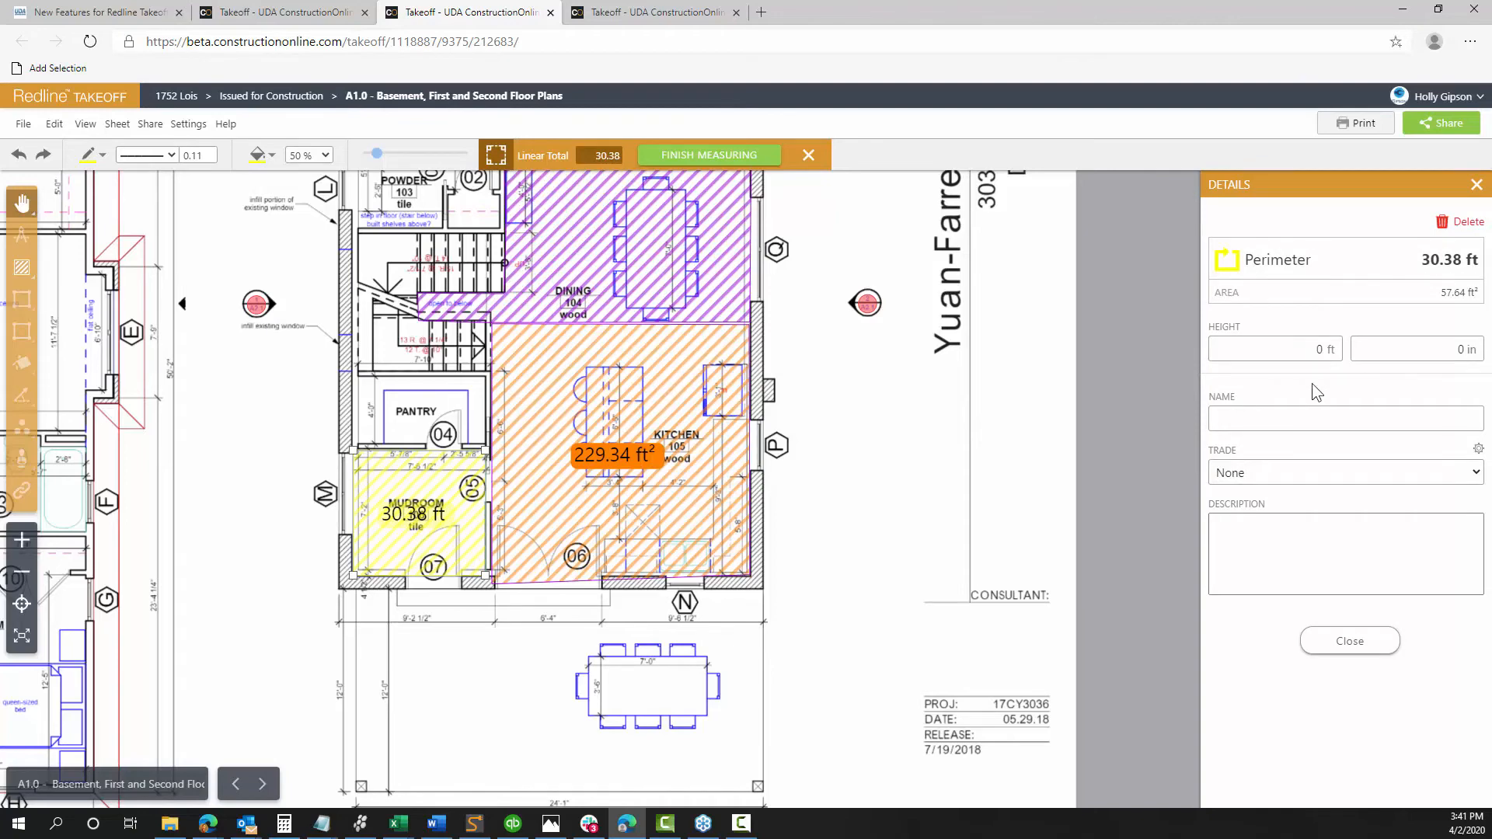
click(1343, 645)
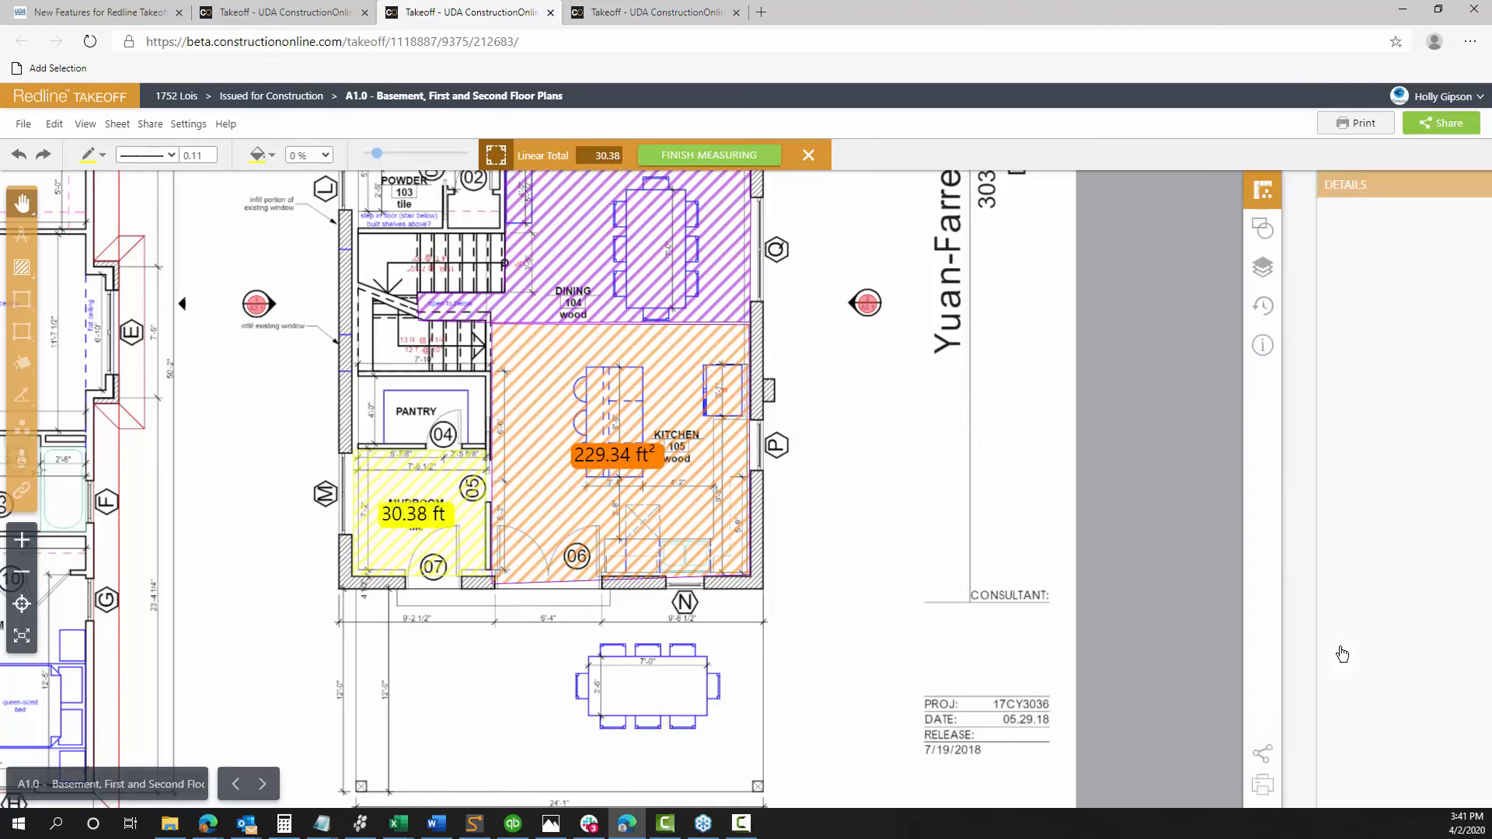
Start a new Volume takeoff named 'Pantry Volume'
click(1403, 466)
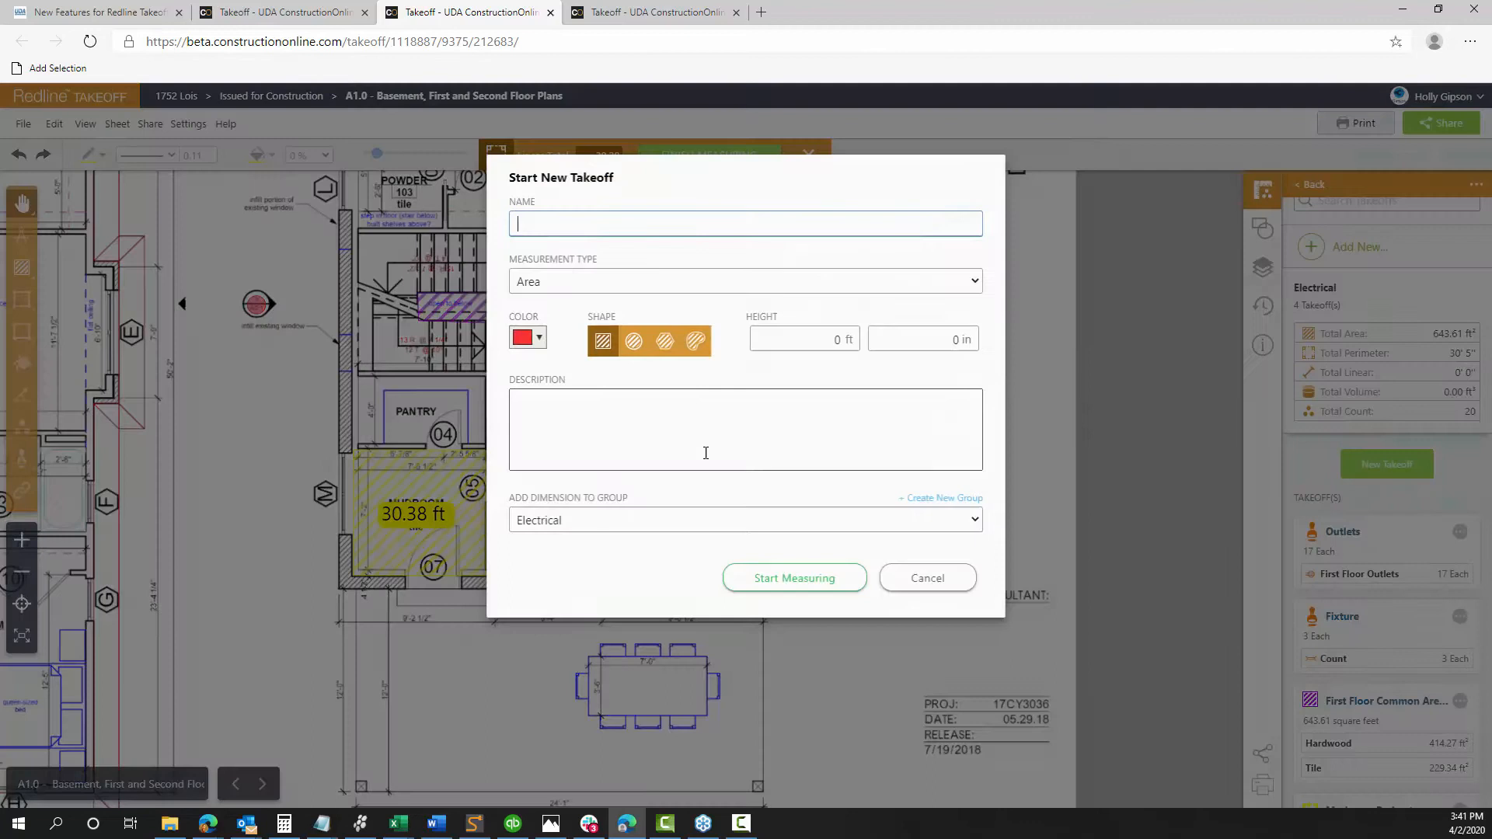
click(527, 283)
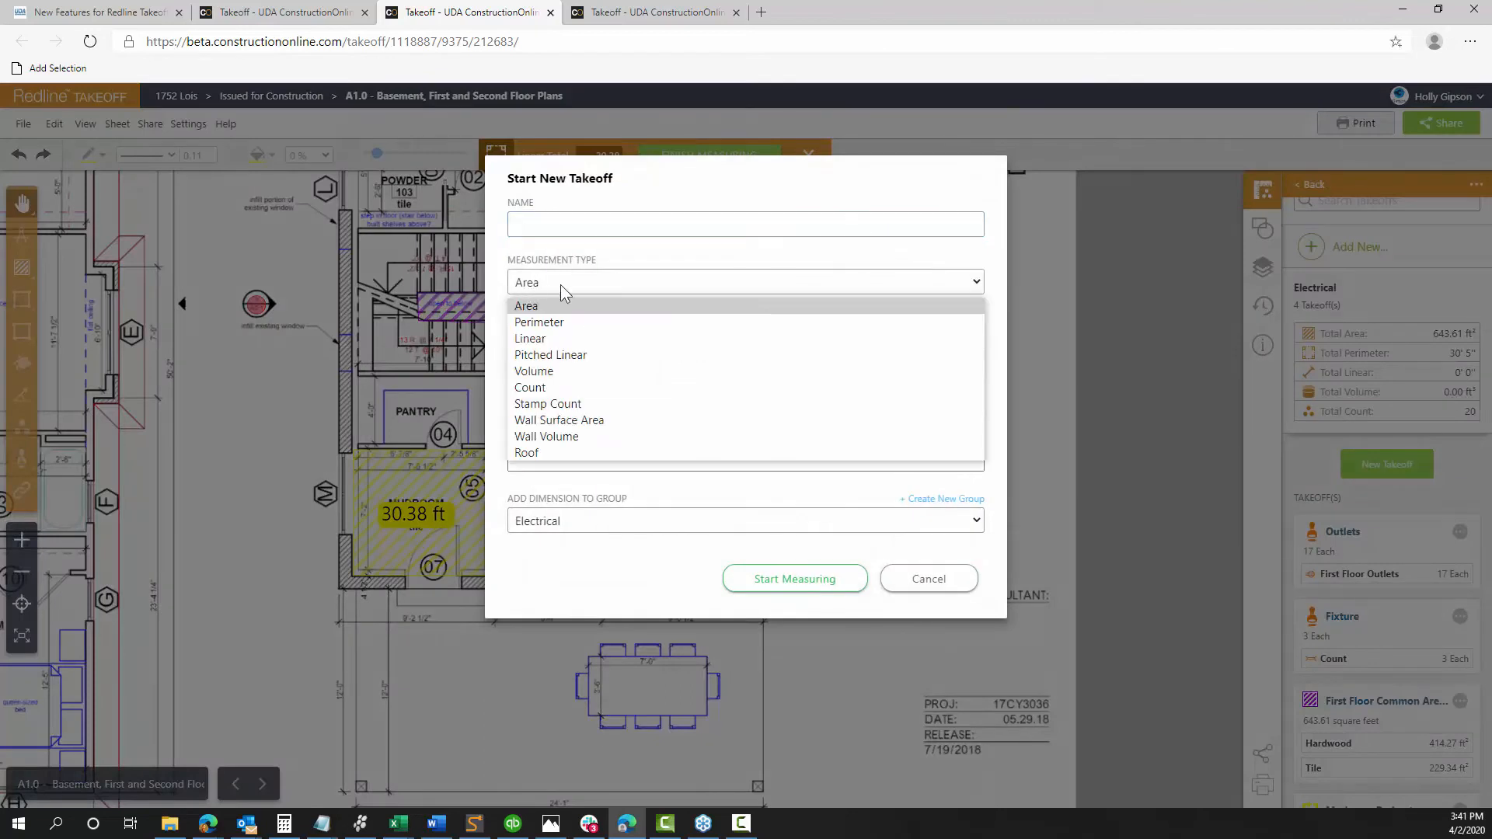
click(535, 373)
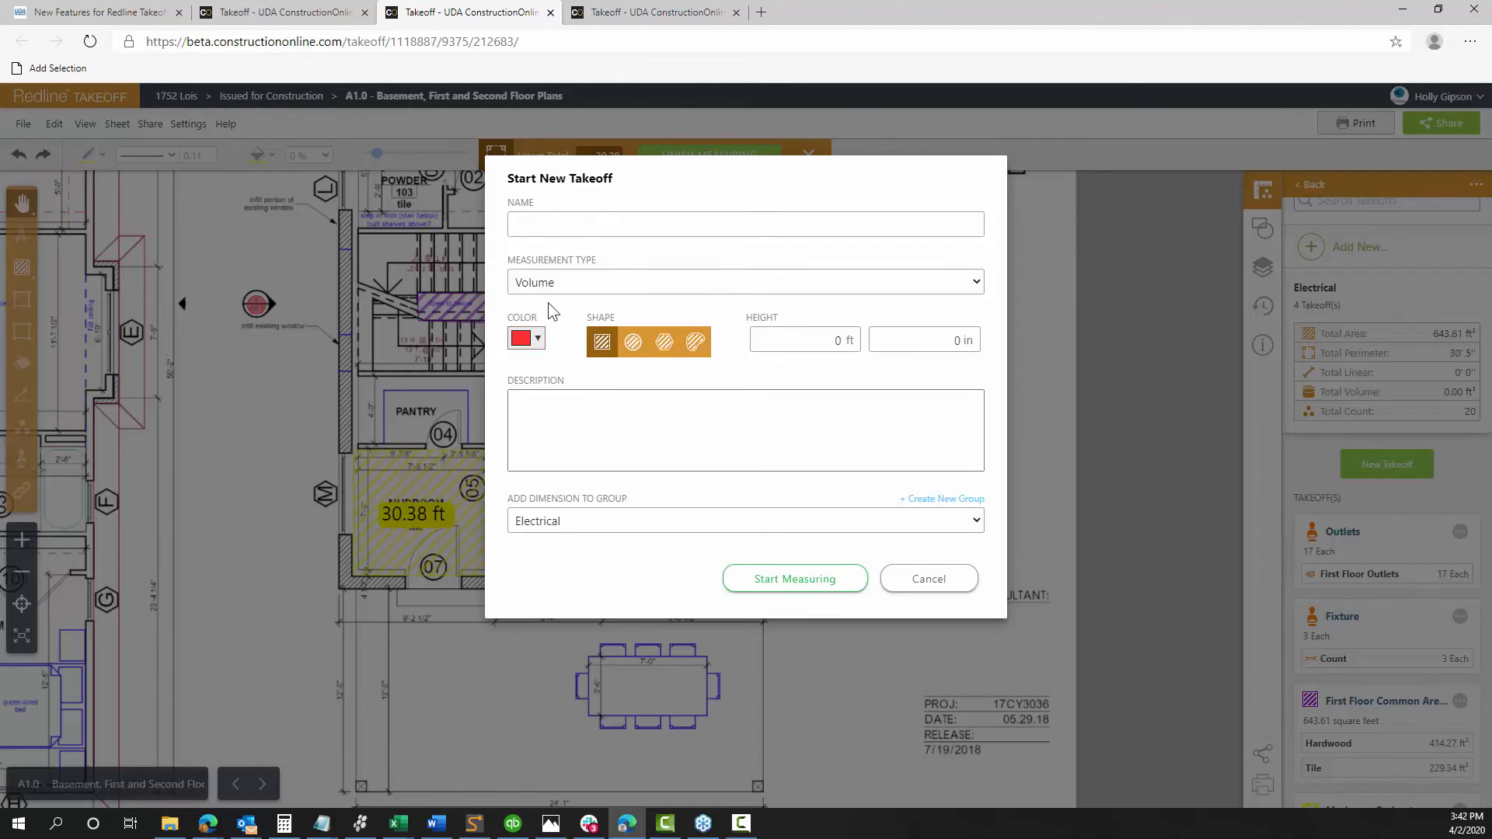
click(559, 225)
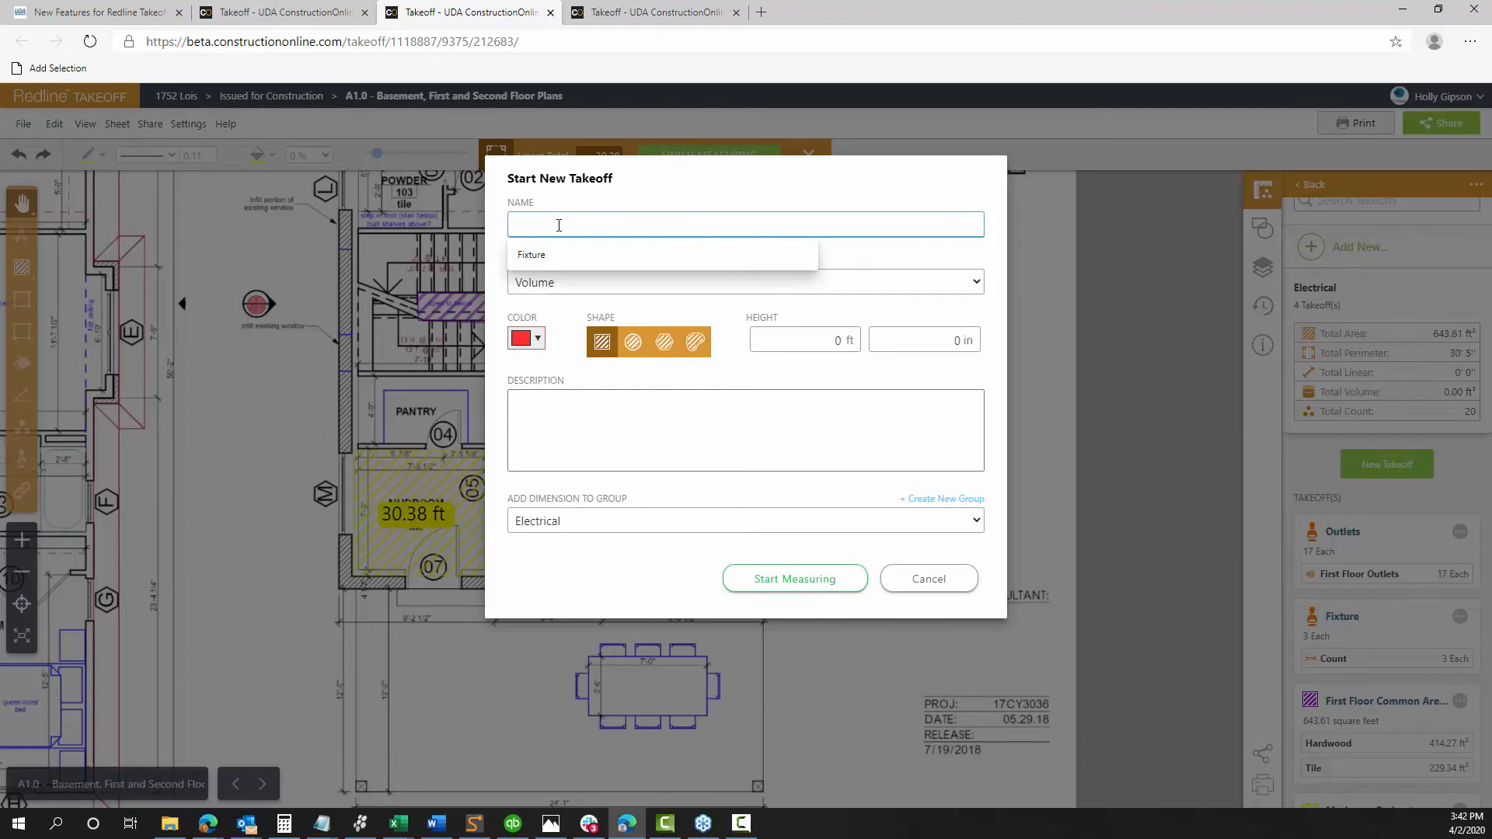
text(Pantry Volu)
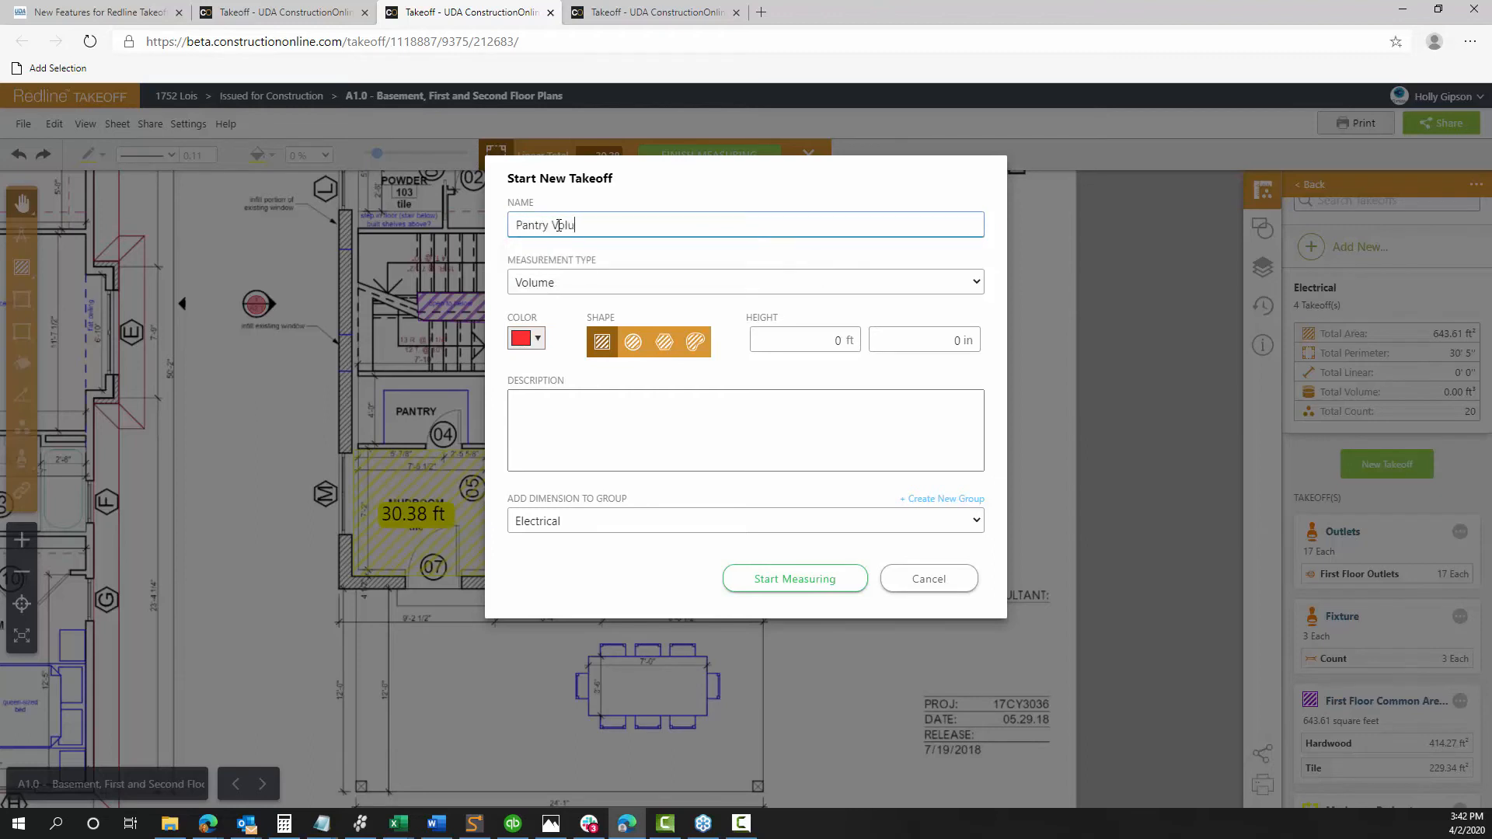
text(me)
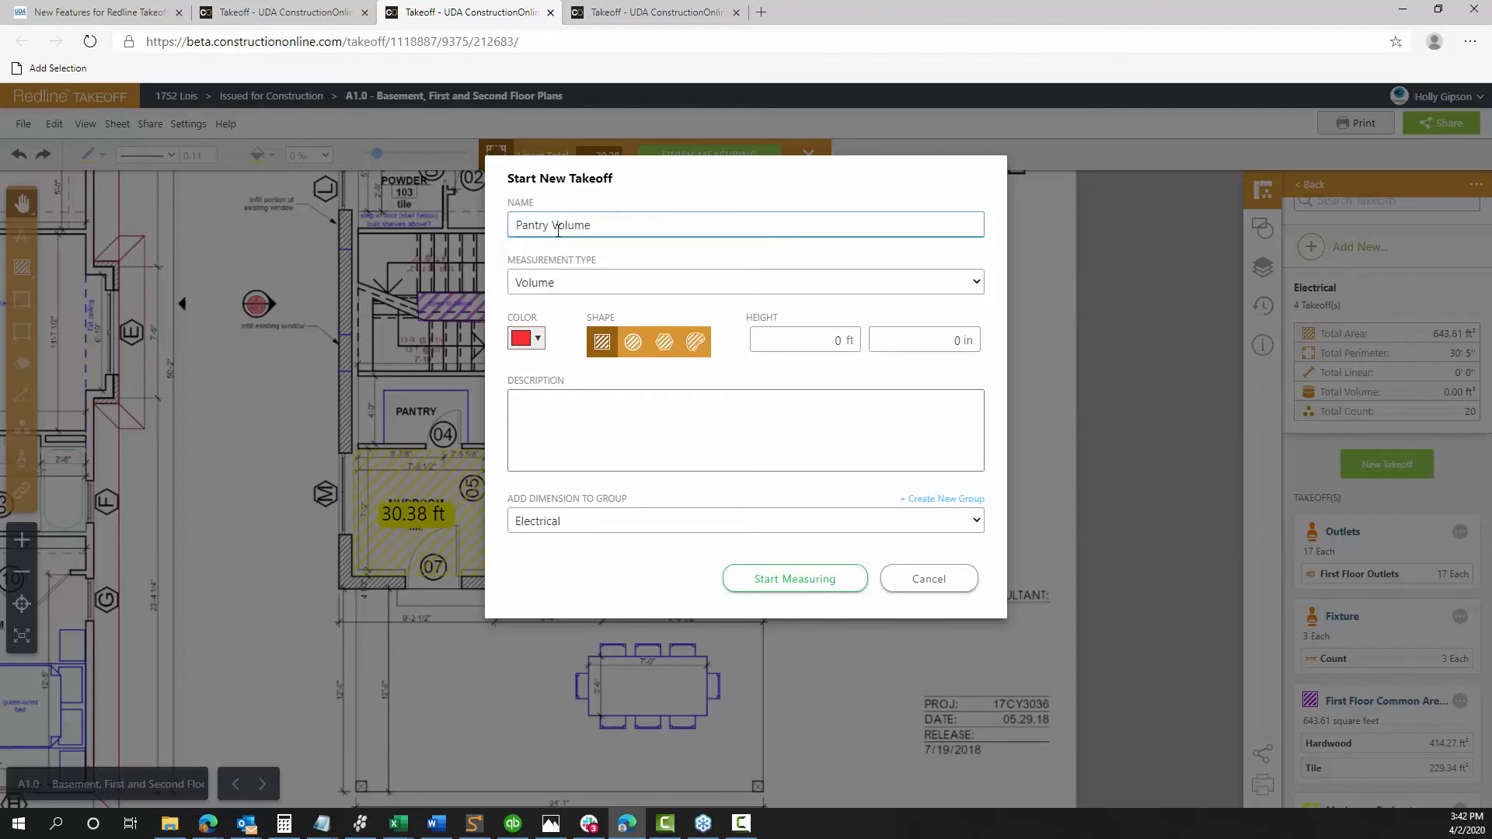
Give the takeoff the third hatch pattern and yellow colour, then select its height-in-feet field
click(663, 342)
click(541, 339)
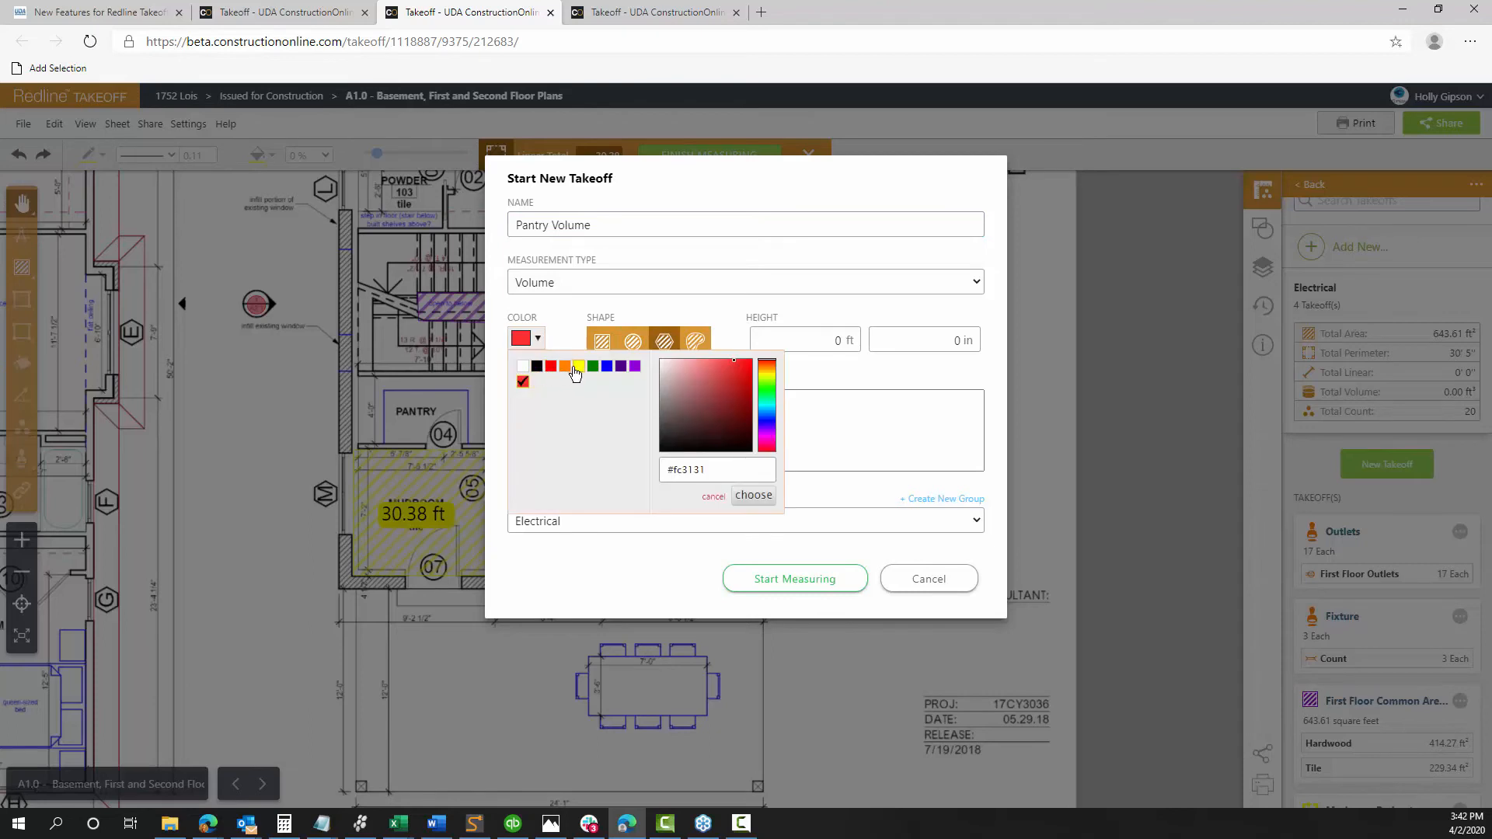
click(579, 367)
click(828, 471)
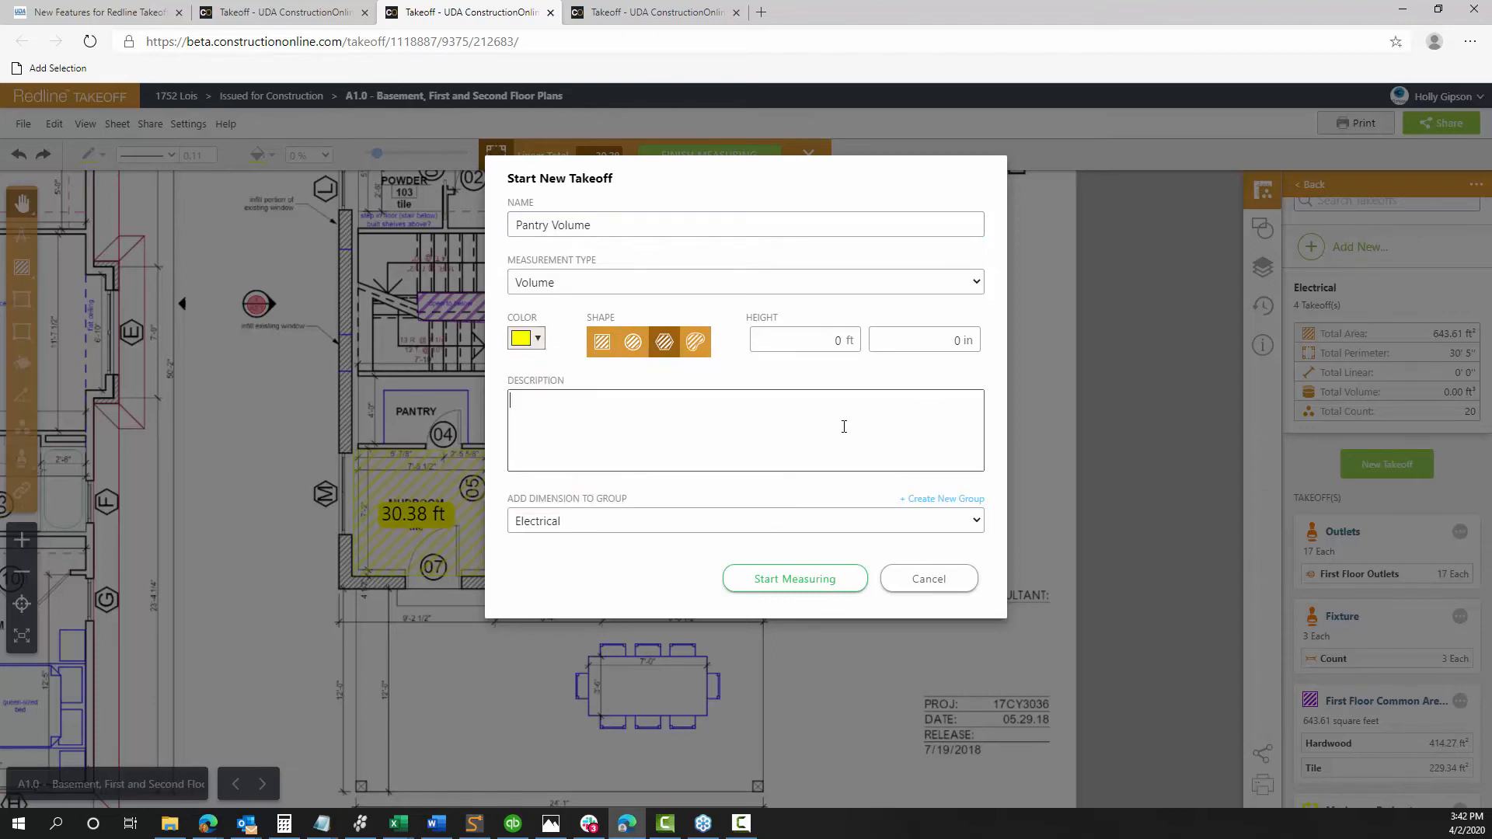
click(835, 342)
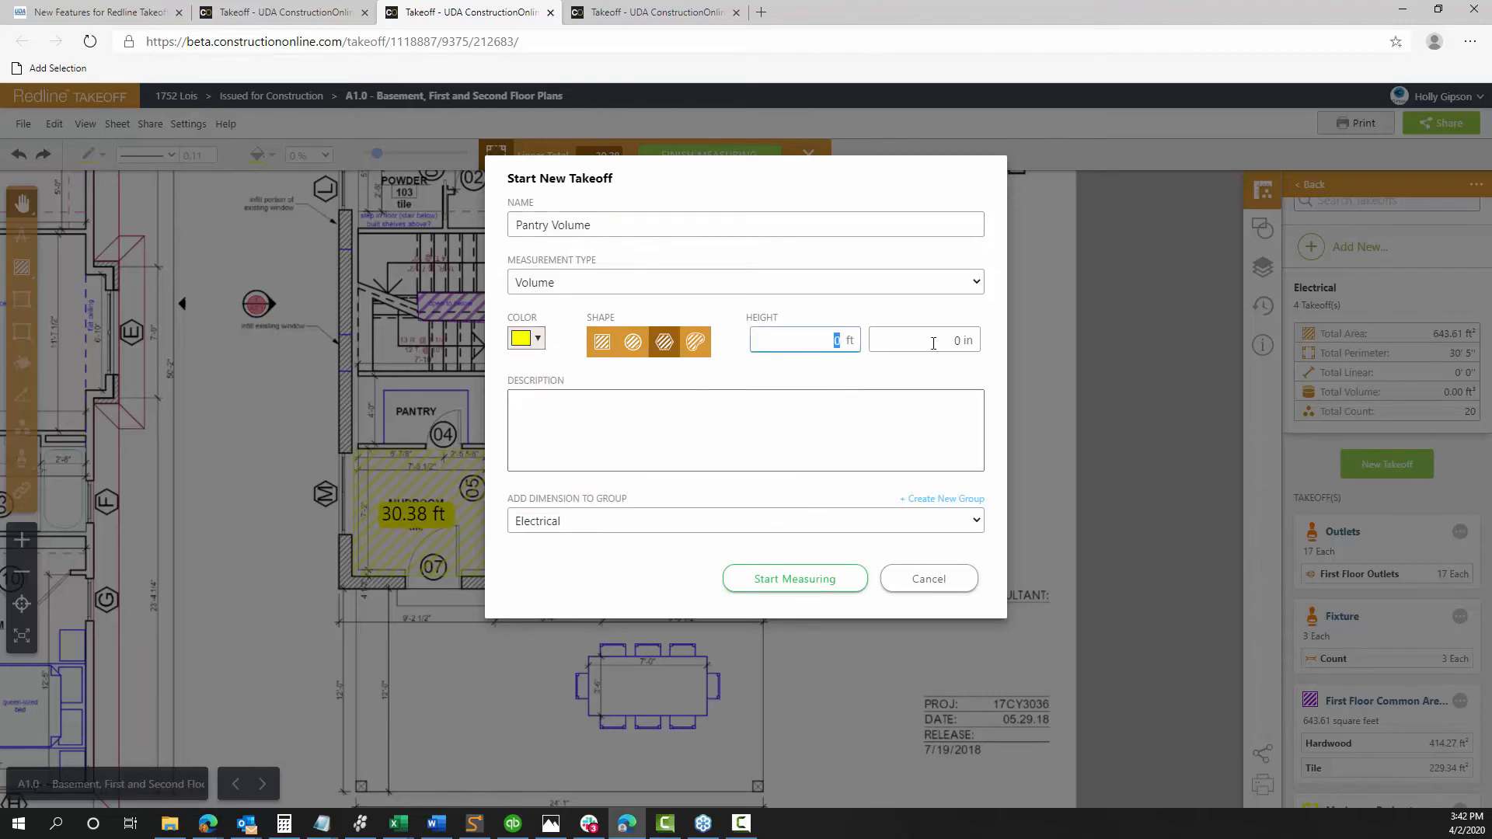
Set the height to 9 ft and outline the pantry's four corners, measuring 10.97 yd³
text(9)
click(786, 577)
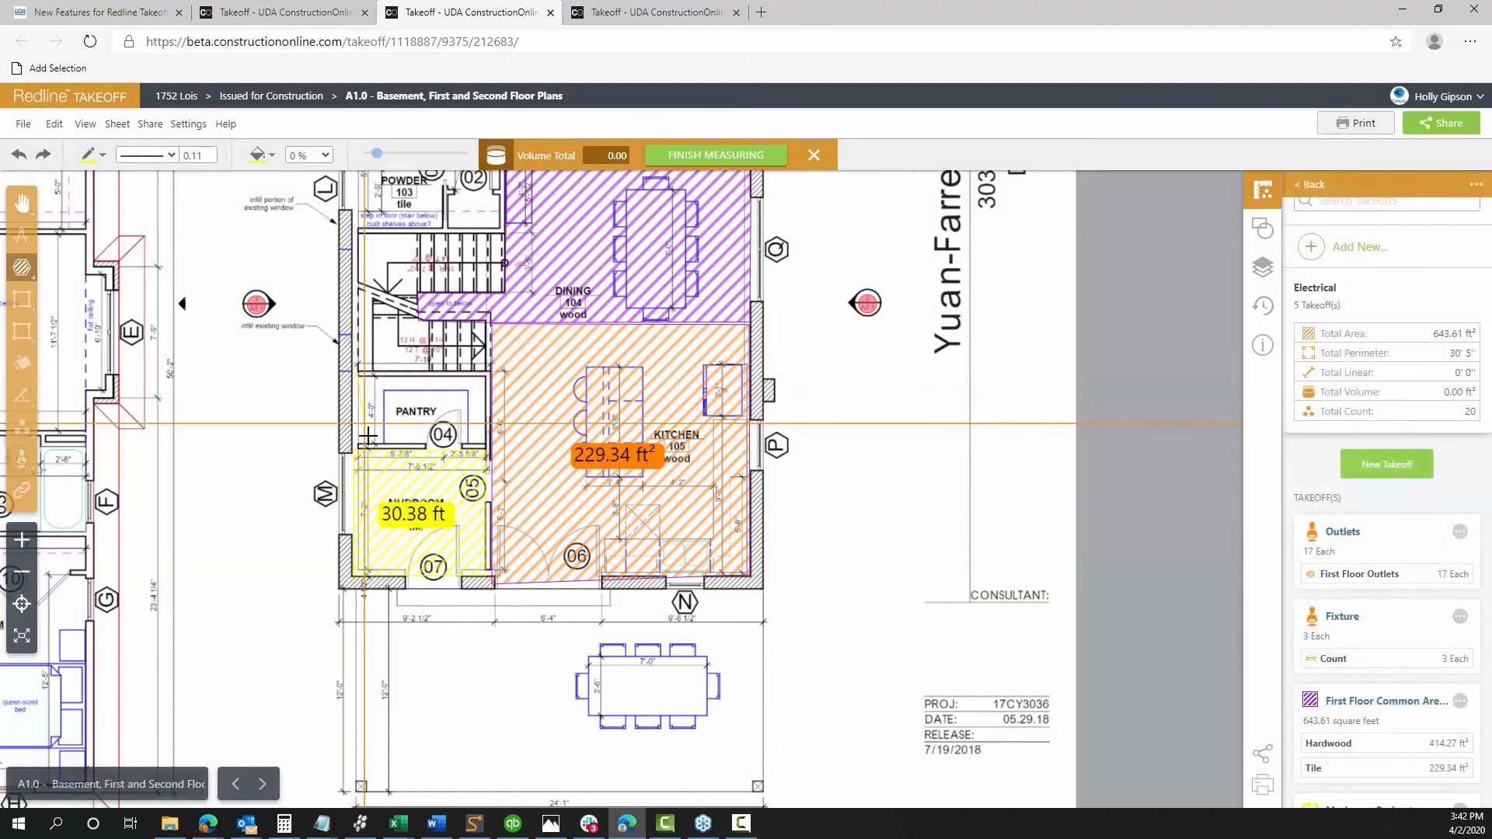
click(359, 374)
click(359, 446)
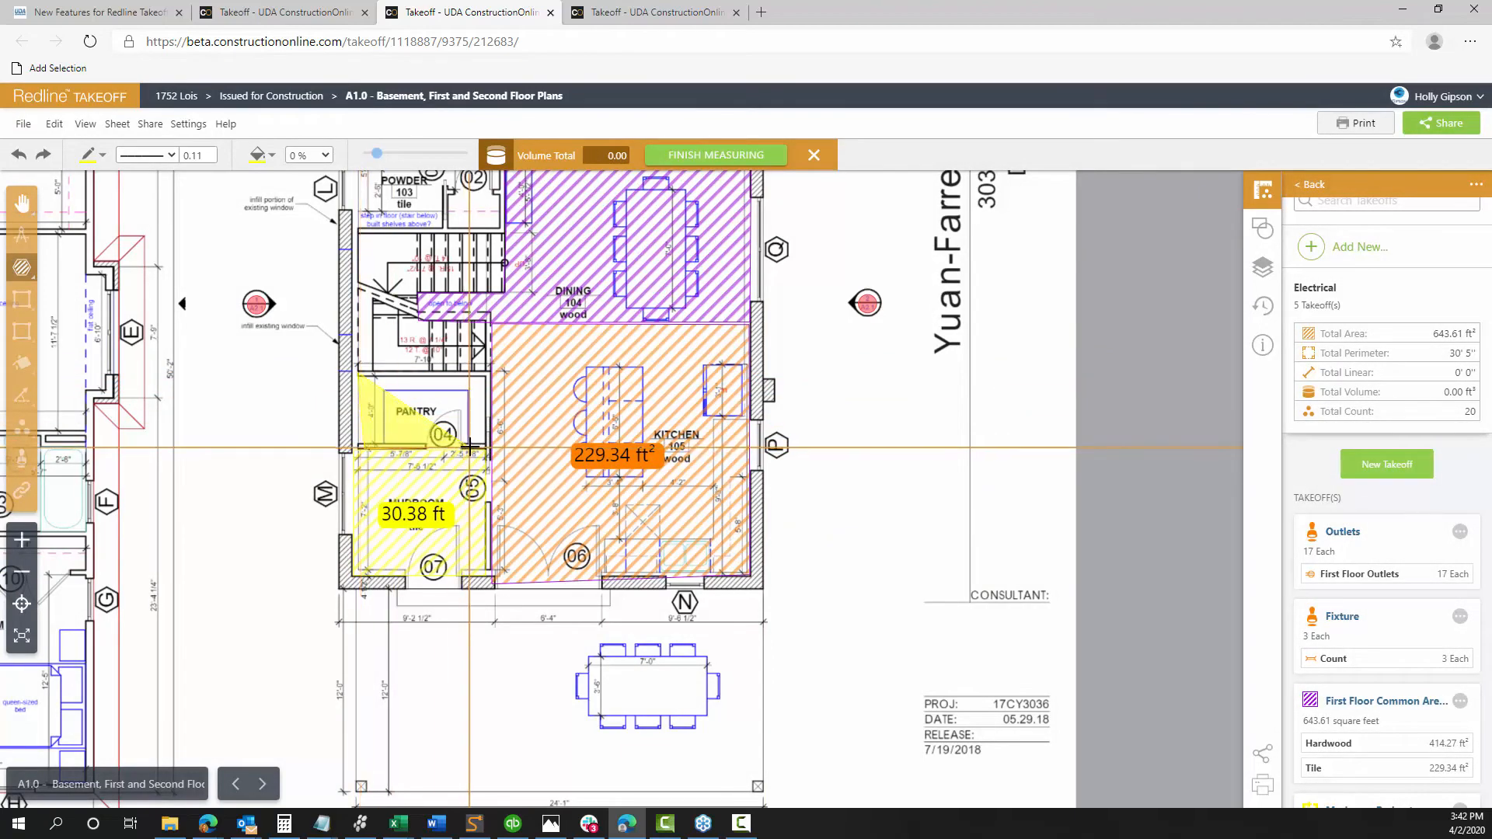
click(487, 448)
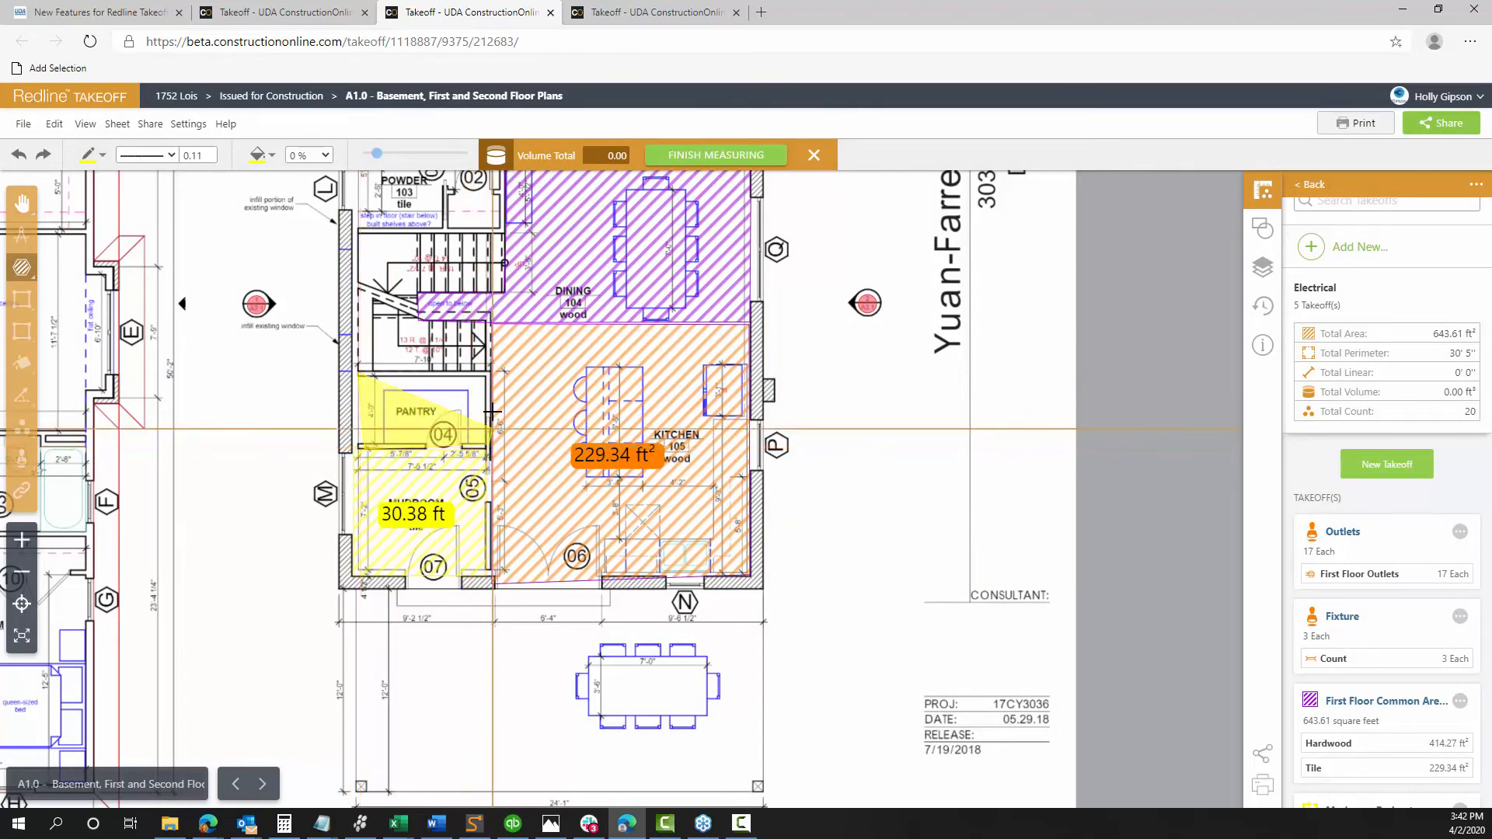
double_click(486, 374)
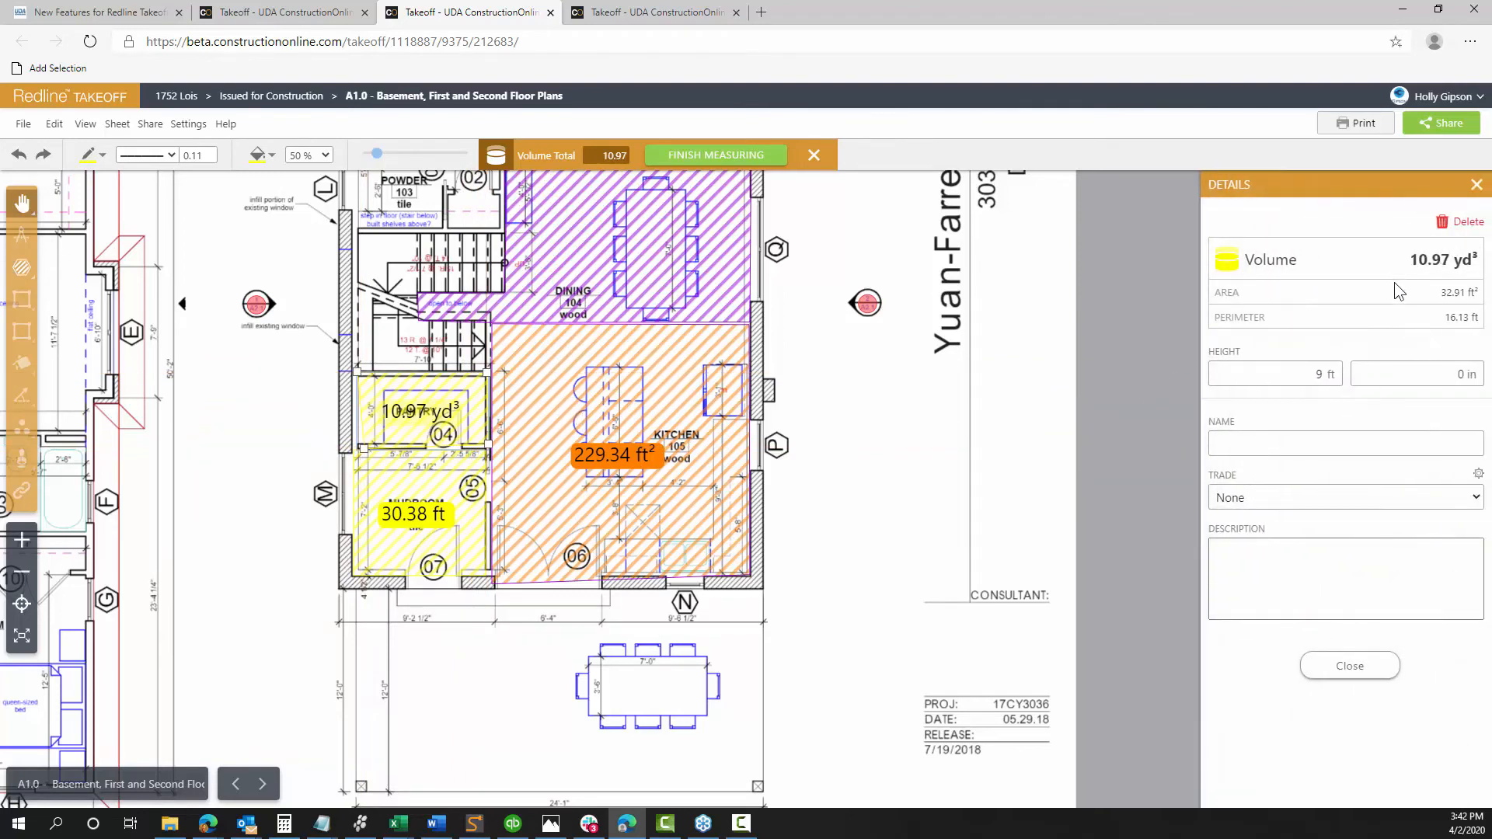
click(1476, 185)
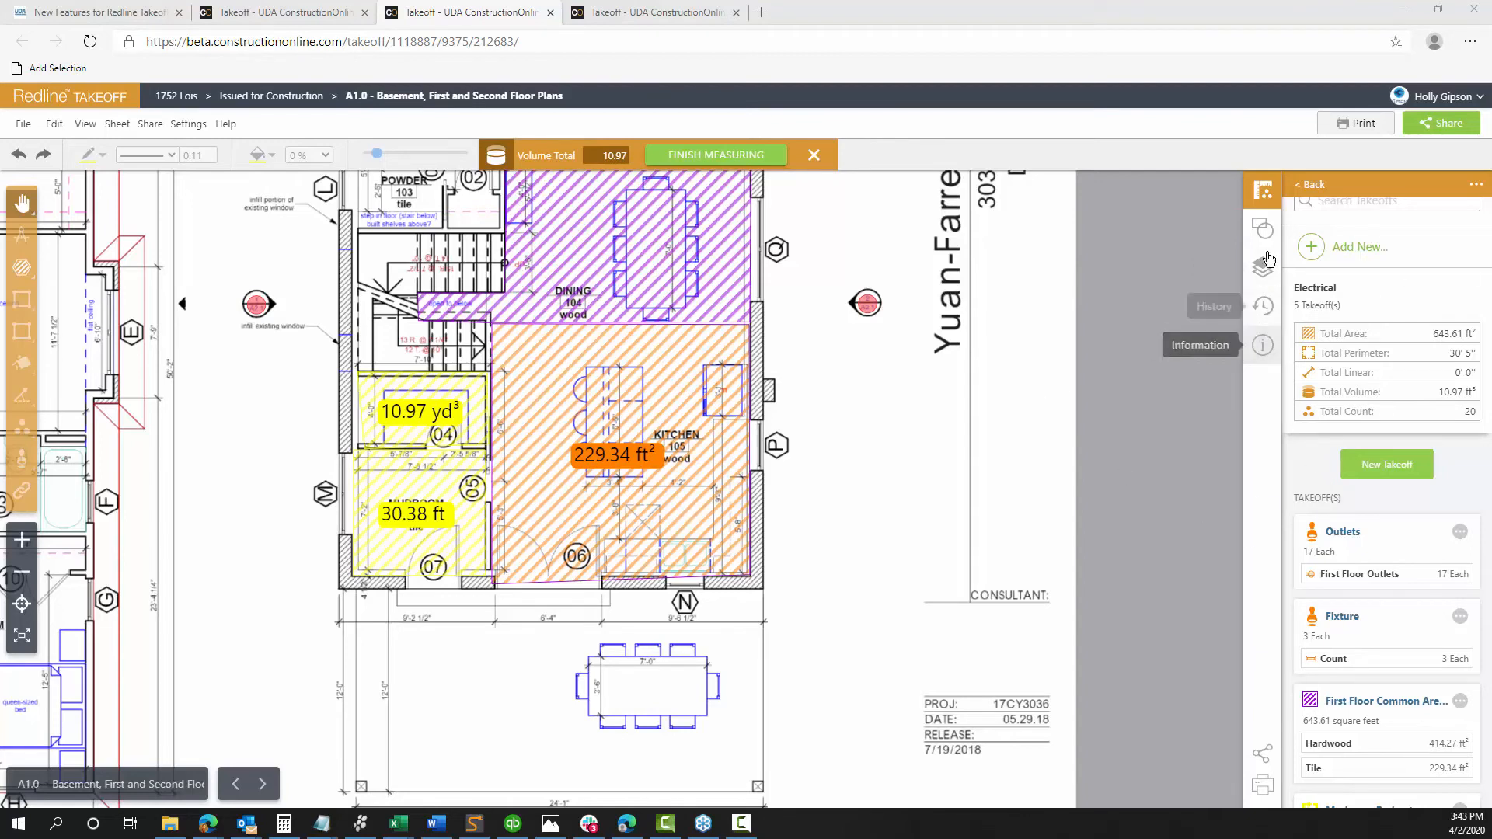
Show the sheet information panel and keep the measurement unit set to Imperial
click(1262, 345)
scroll(1451, 414, down, 5)
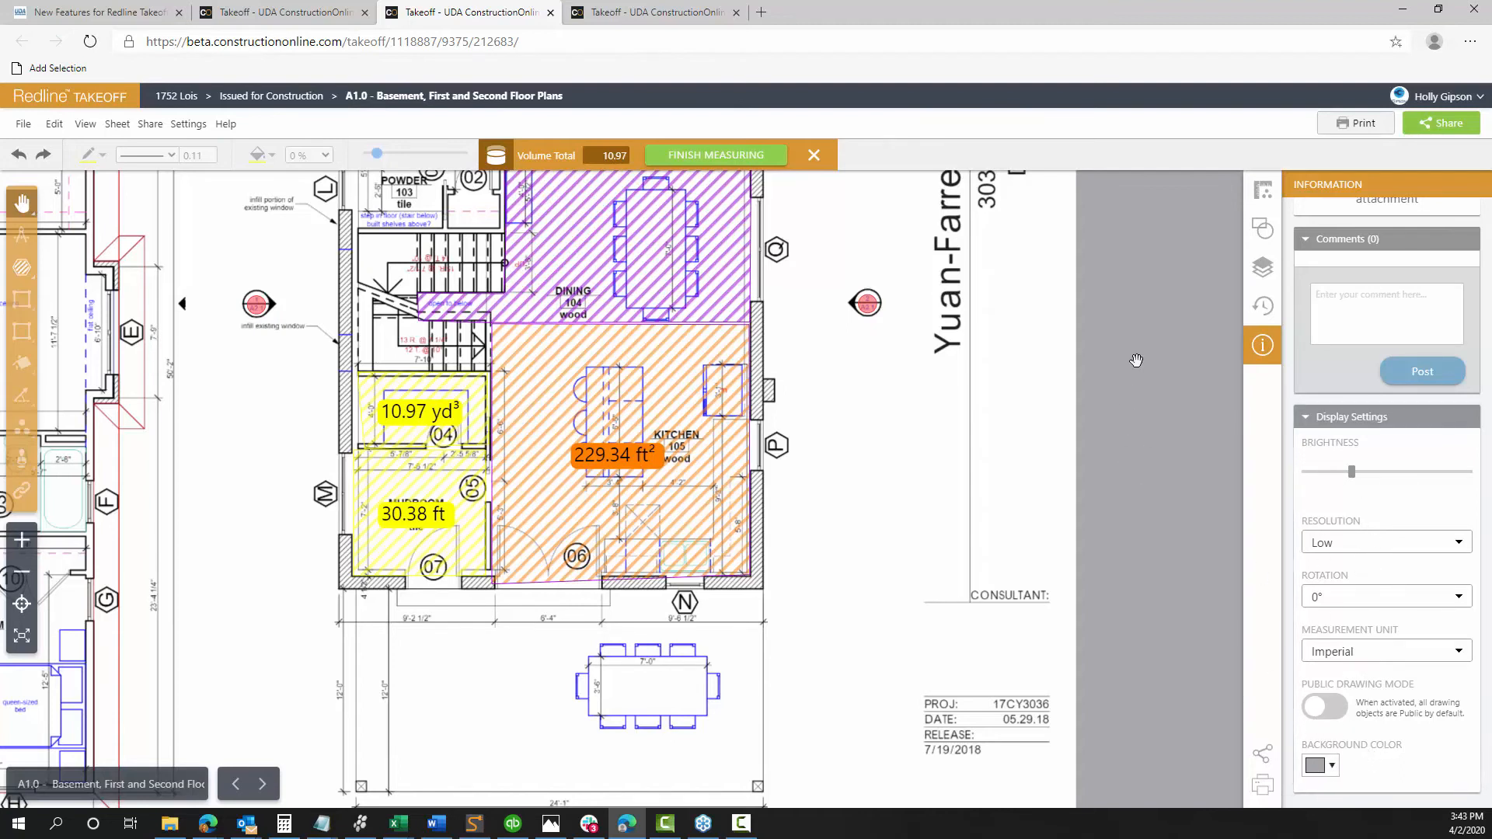
click(1411, 655)
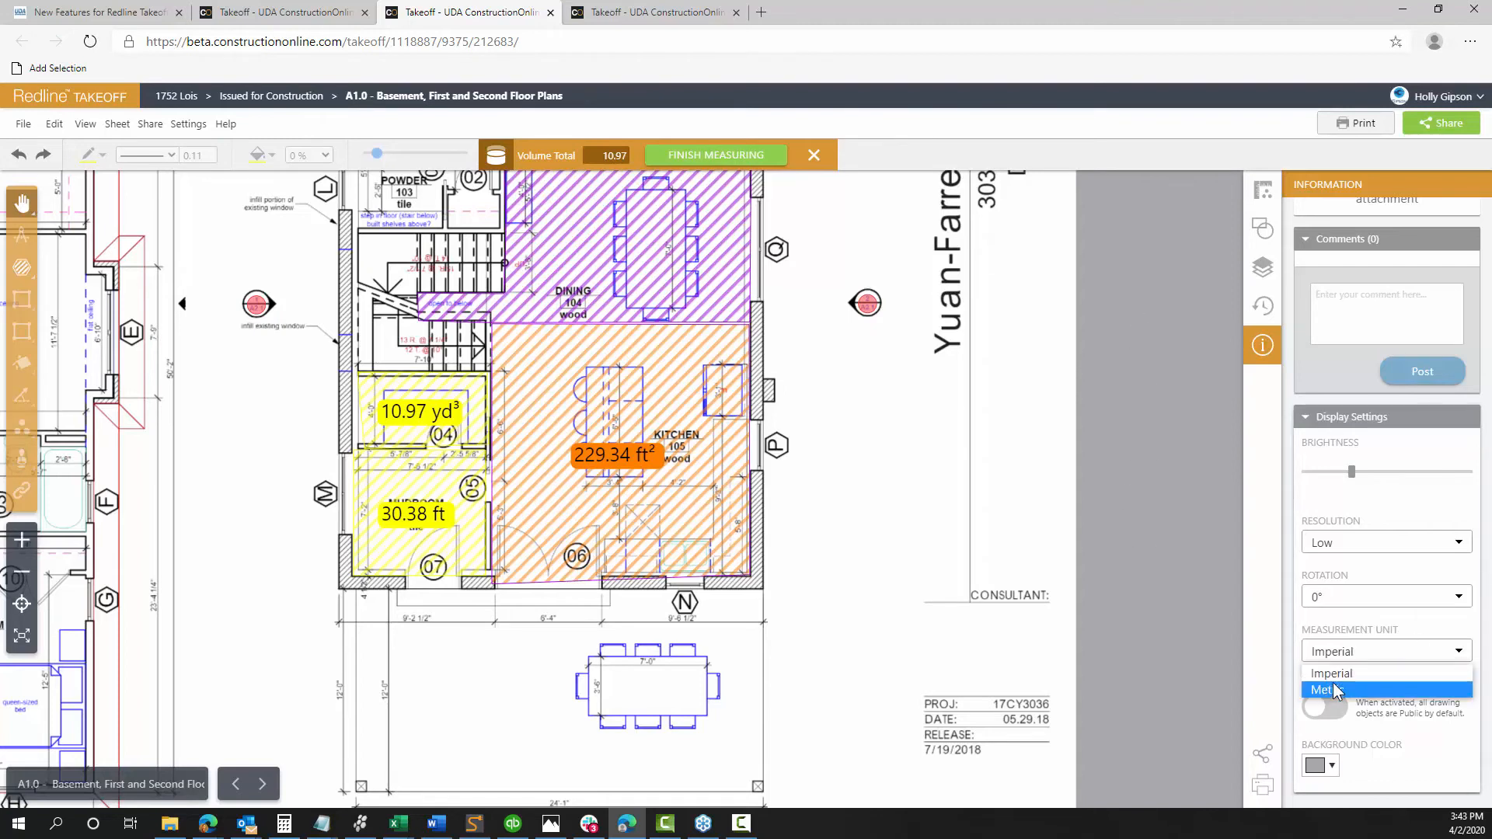
click(1361, 674)
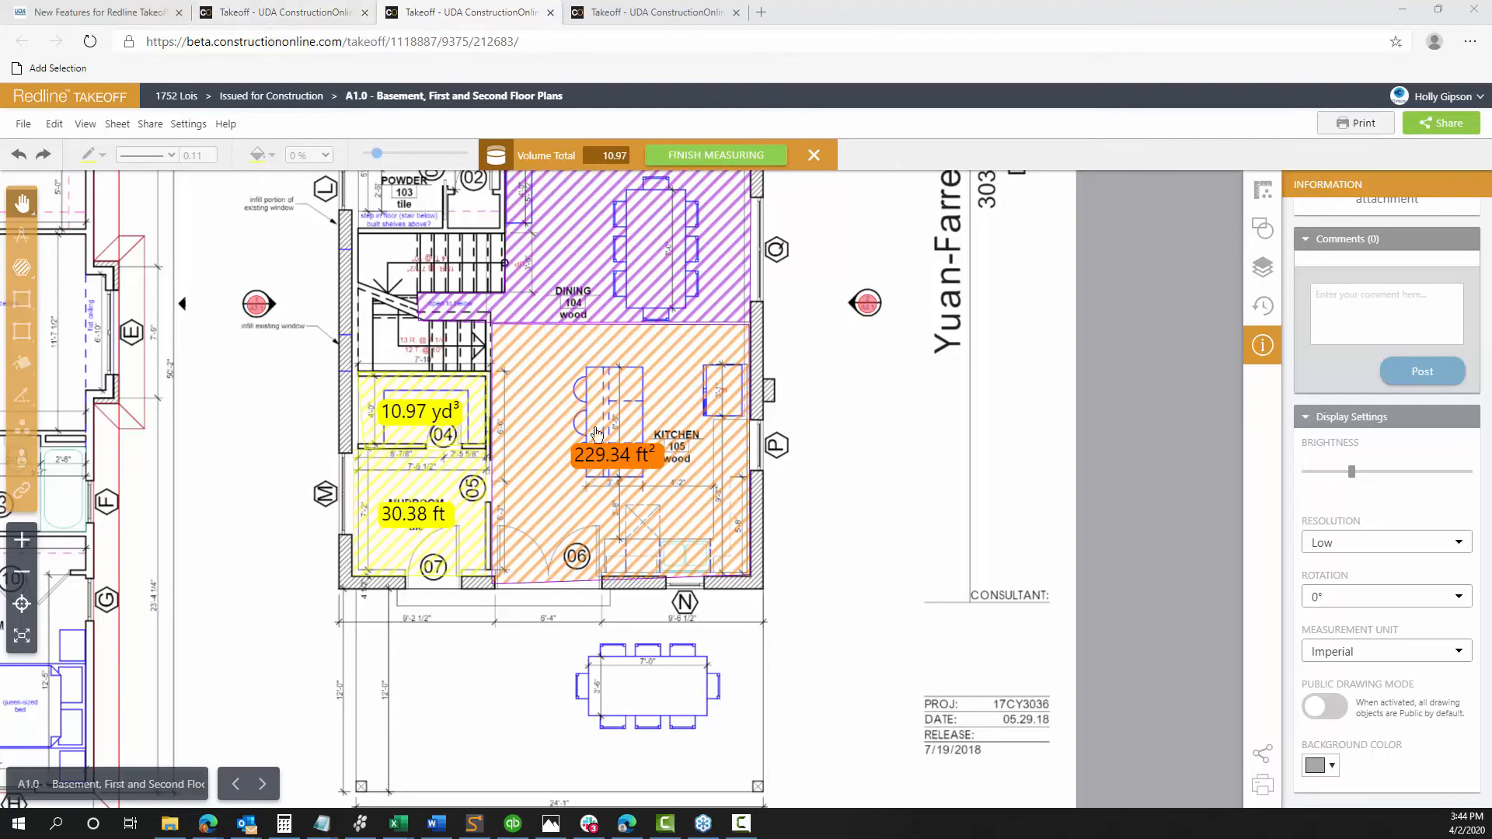
drag(840, 381, 1068, 458)
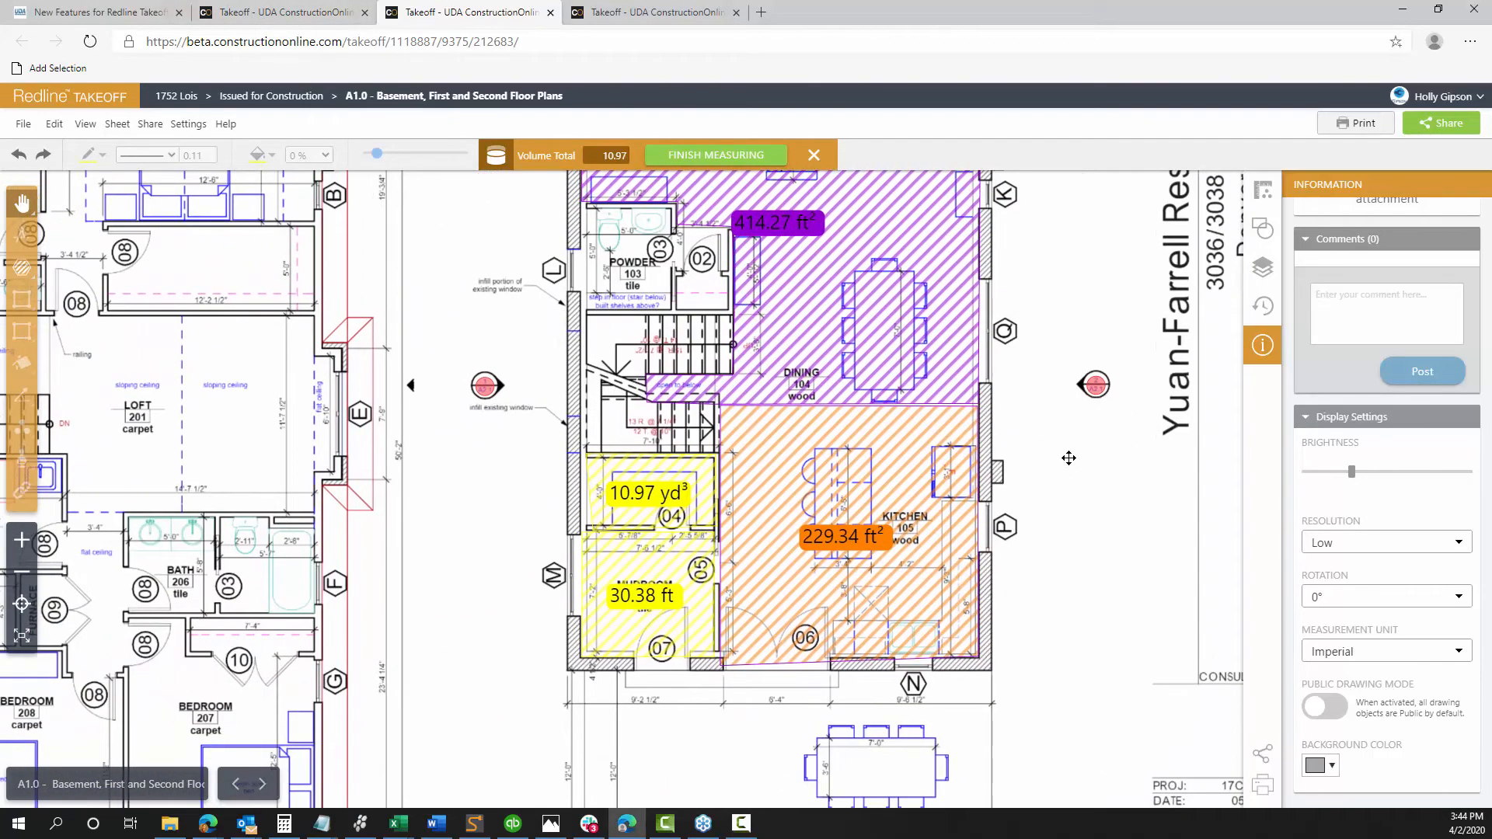
click(551, 13)
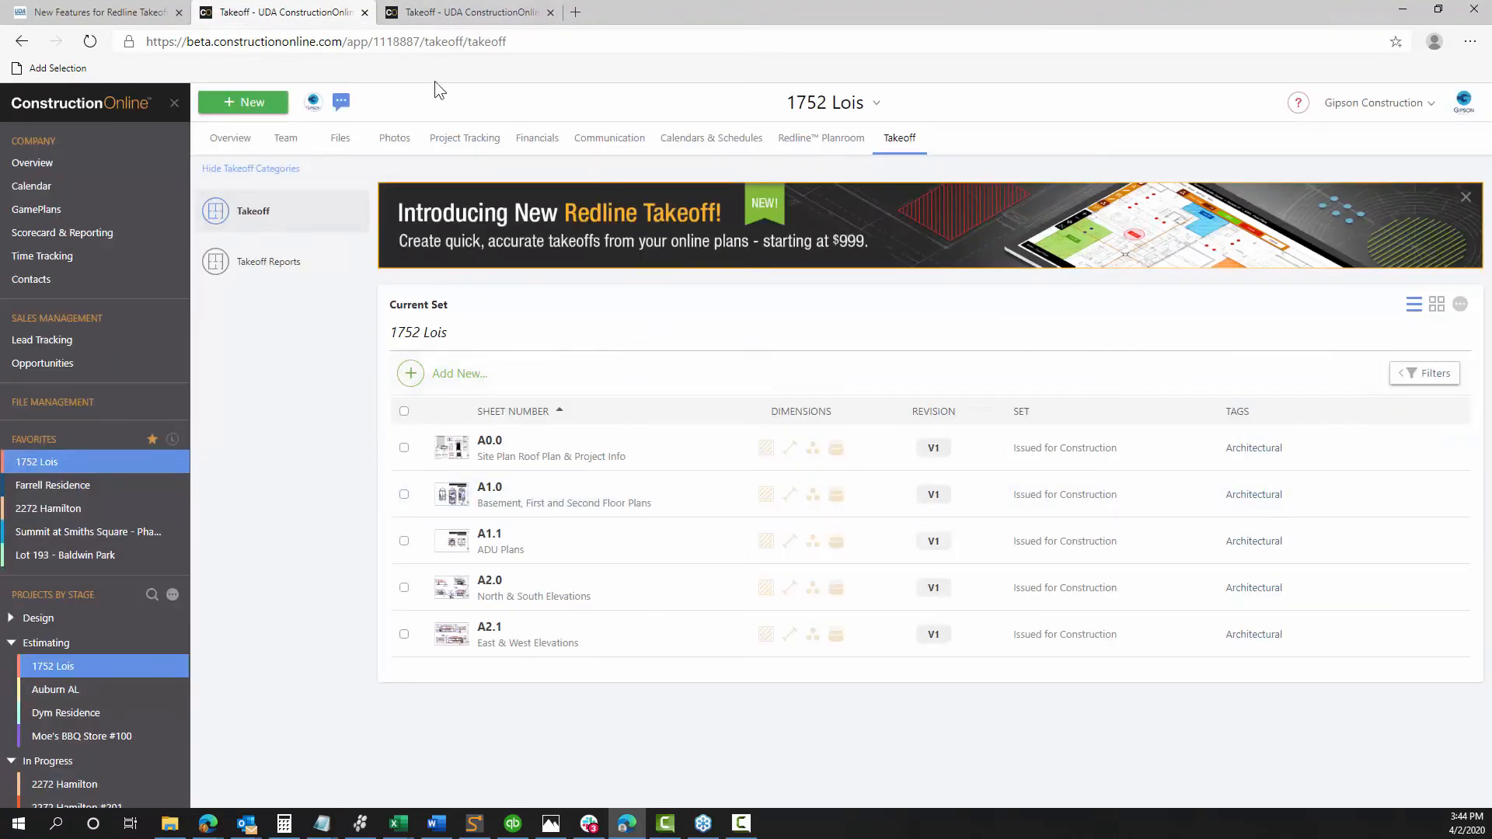
click(547, 13)
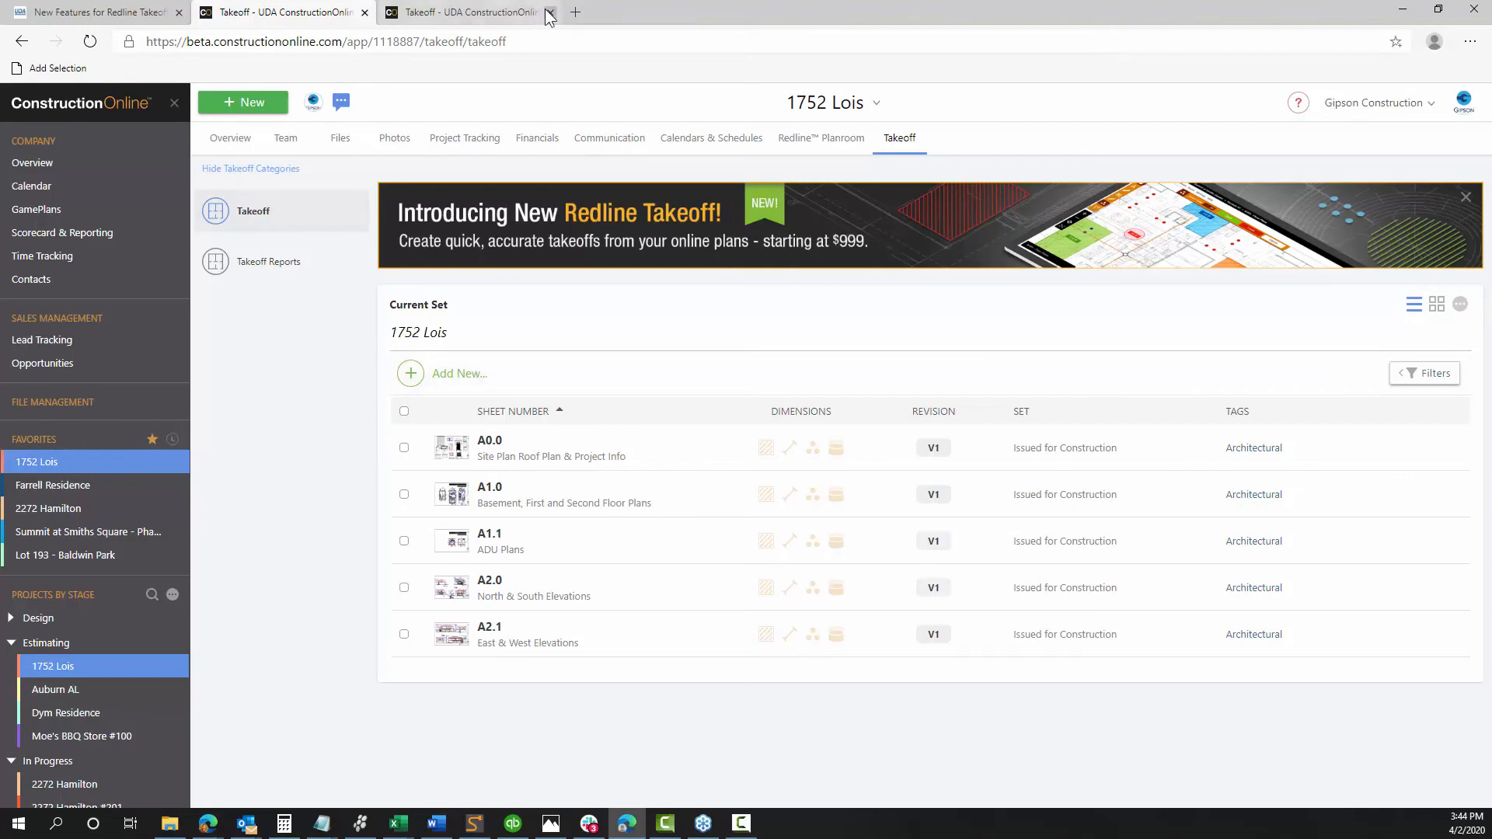
click(233, 268)
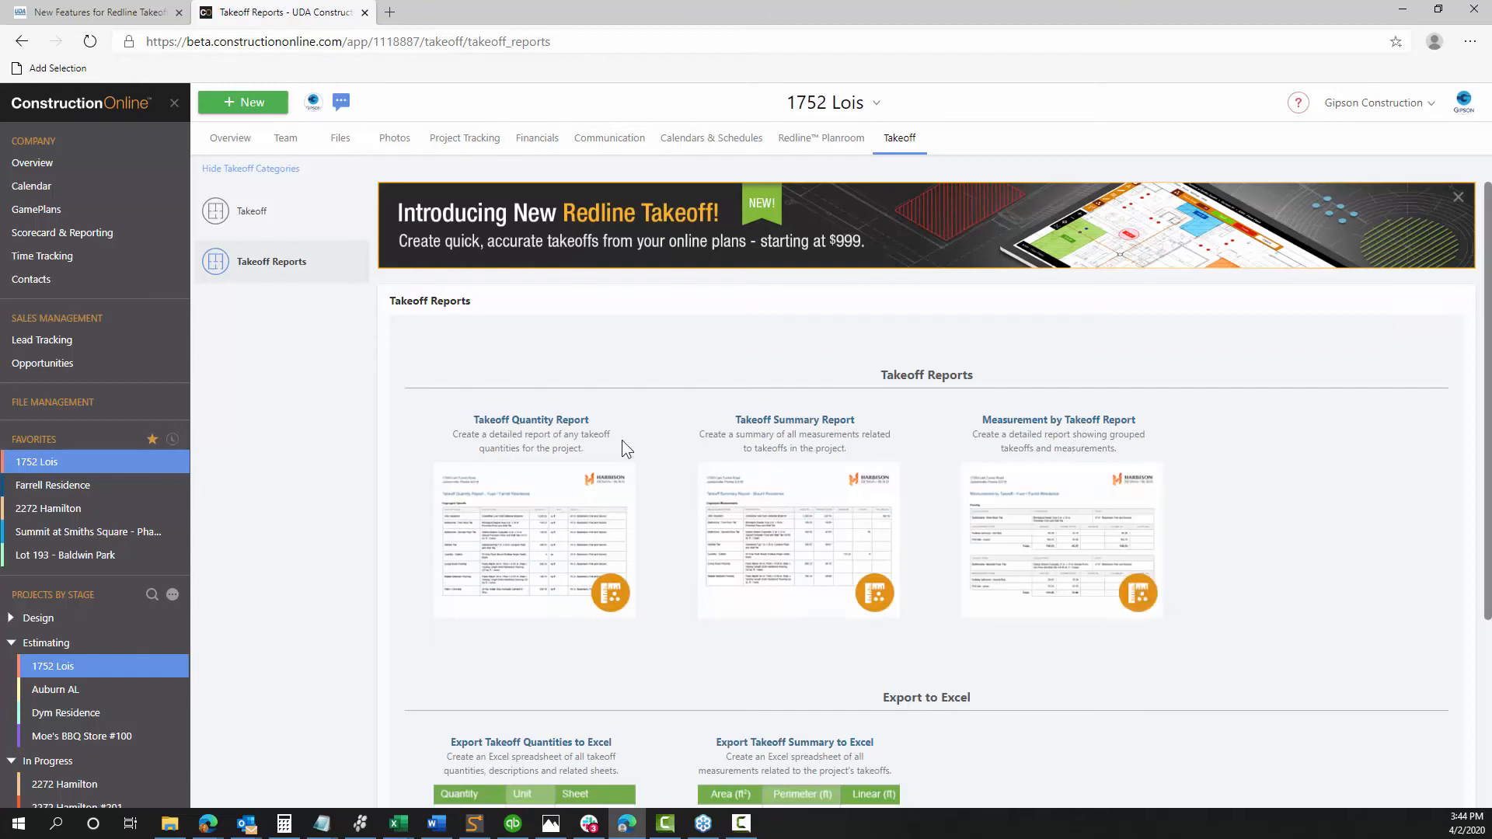
Create a Measurement by Takeoff report for sheet A0.0 covering all takeoff groups
mouse_move(556, 565)
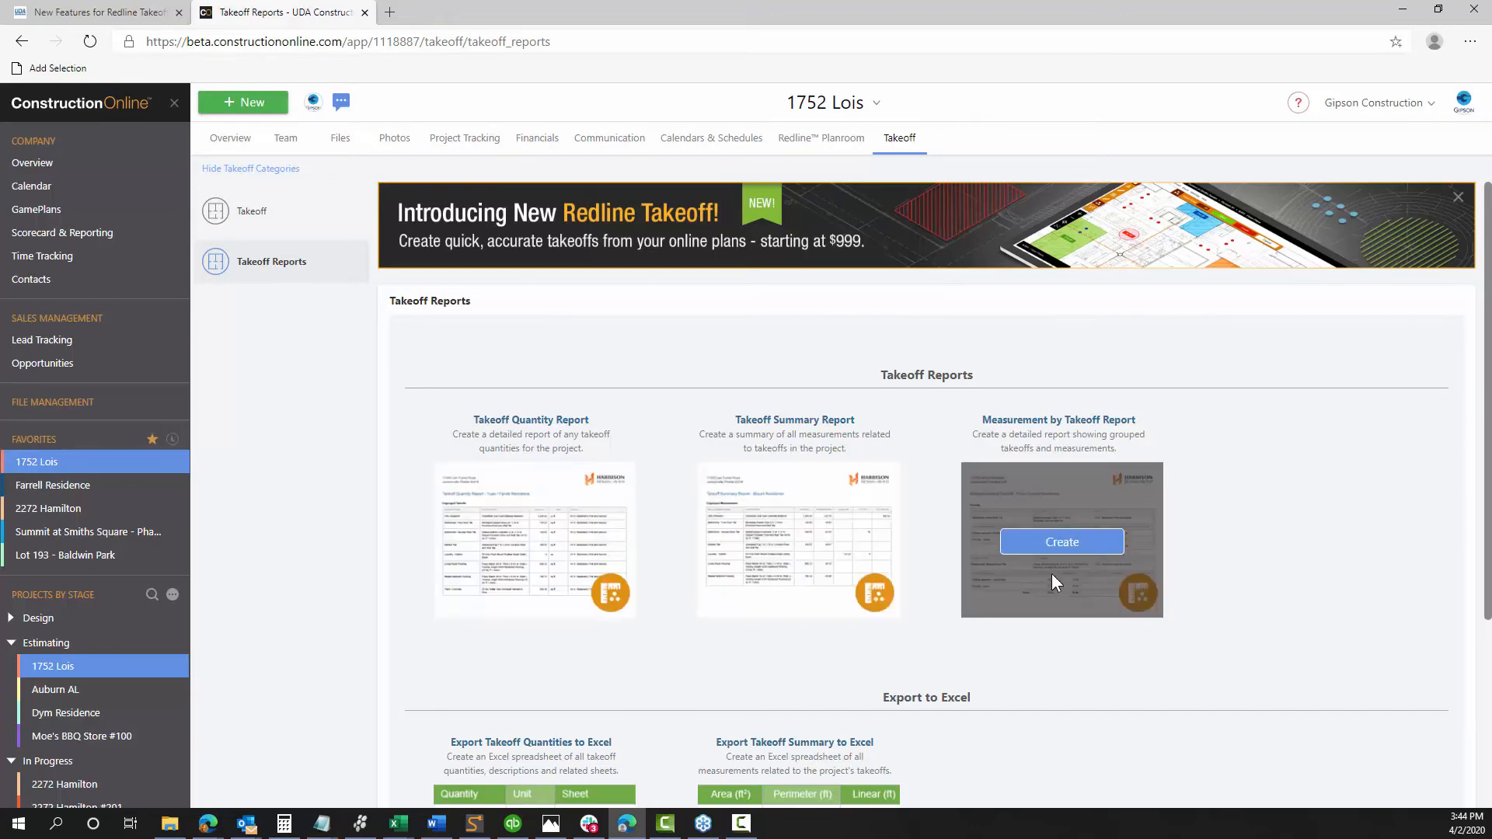
click(1085, 546)
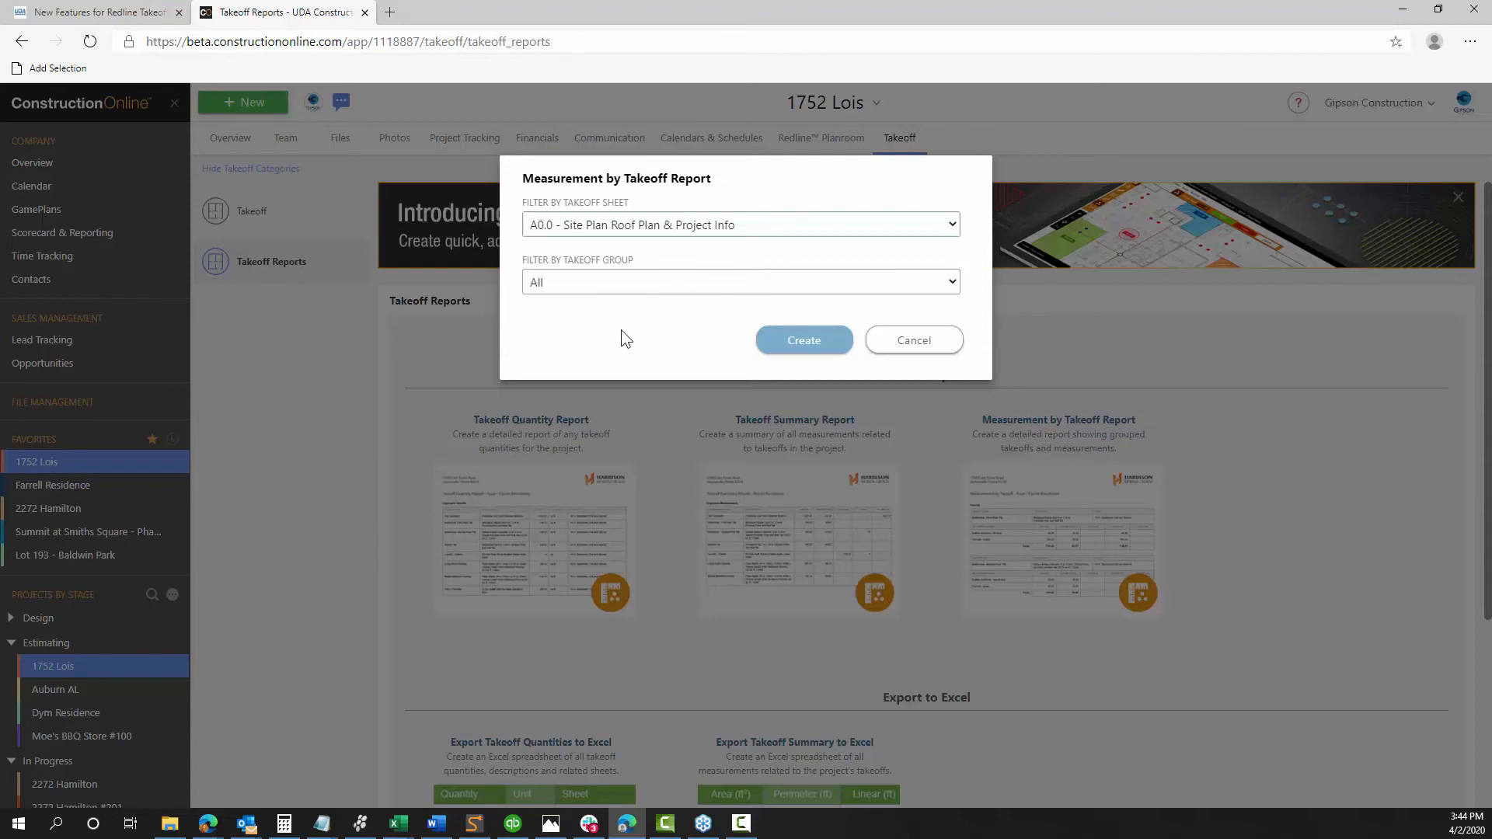
click(669, 284)
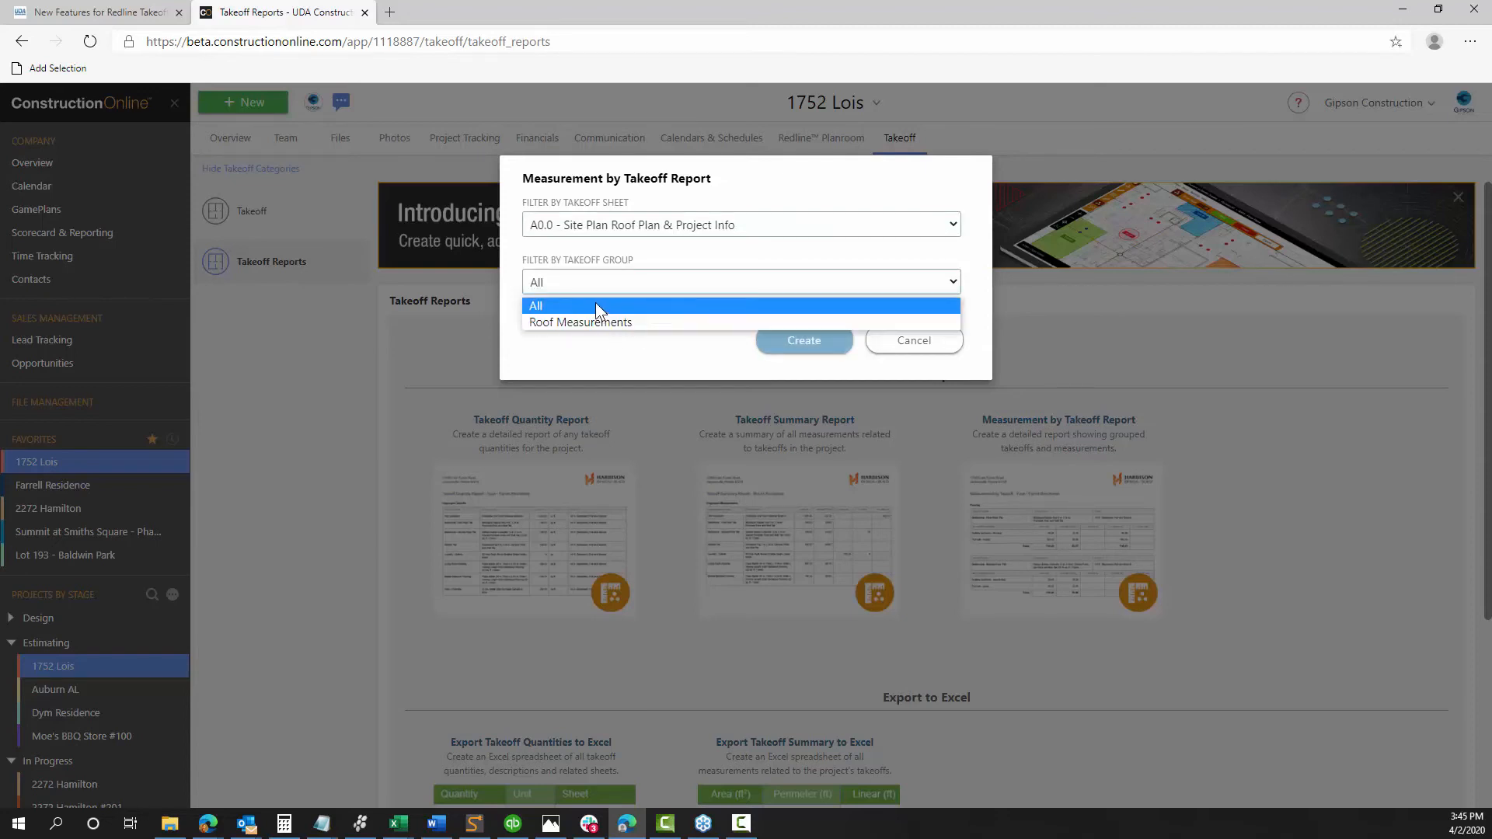
click(803, 340)
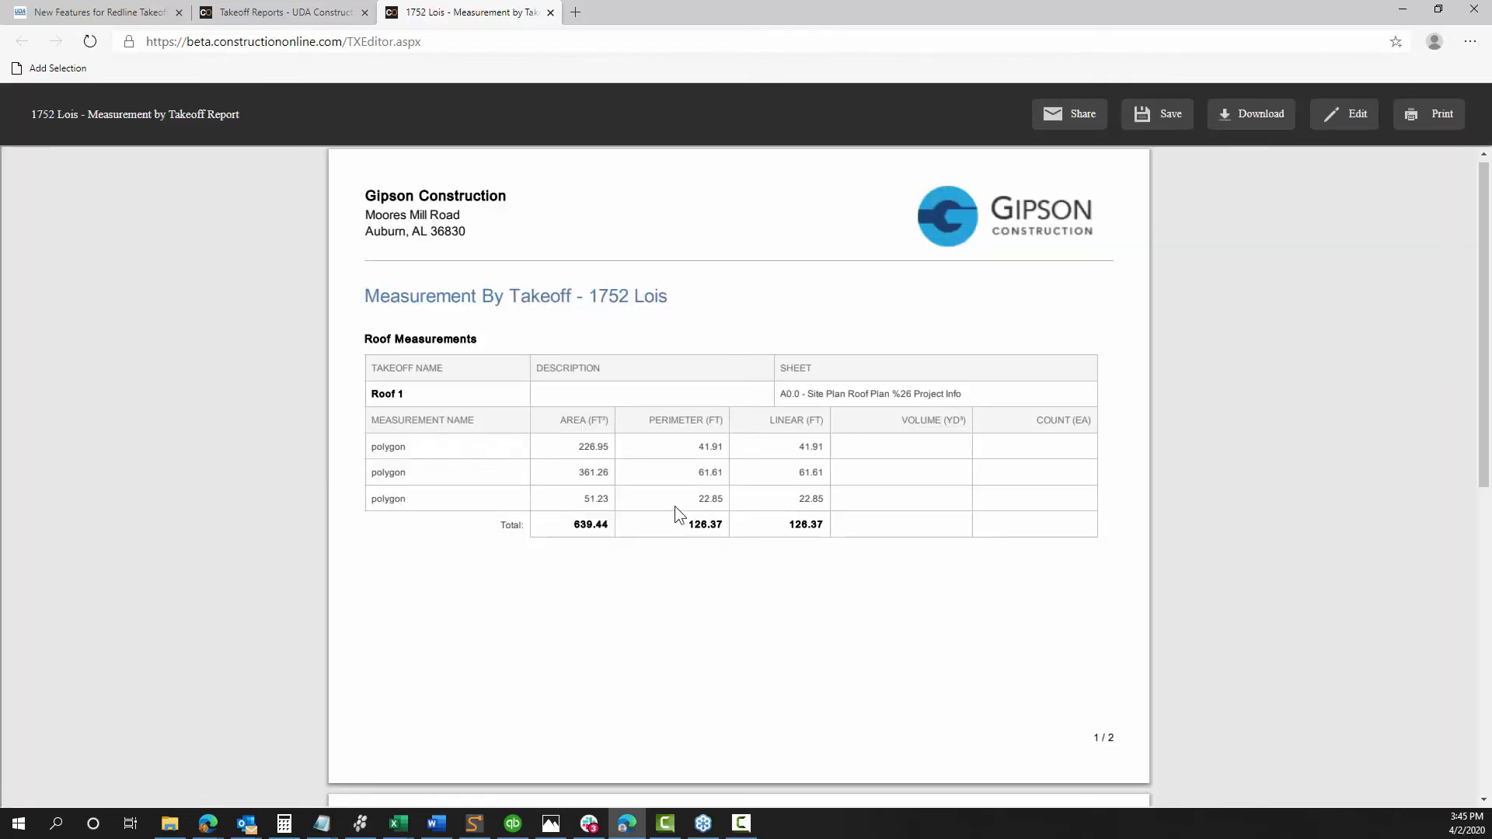
Scroll through the Roof 1 and Roof 2 measurement tables, then return to Takeoff Reports
scroll(674, 506, down, 8)
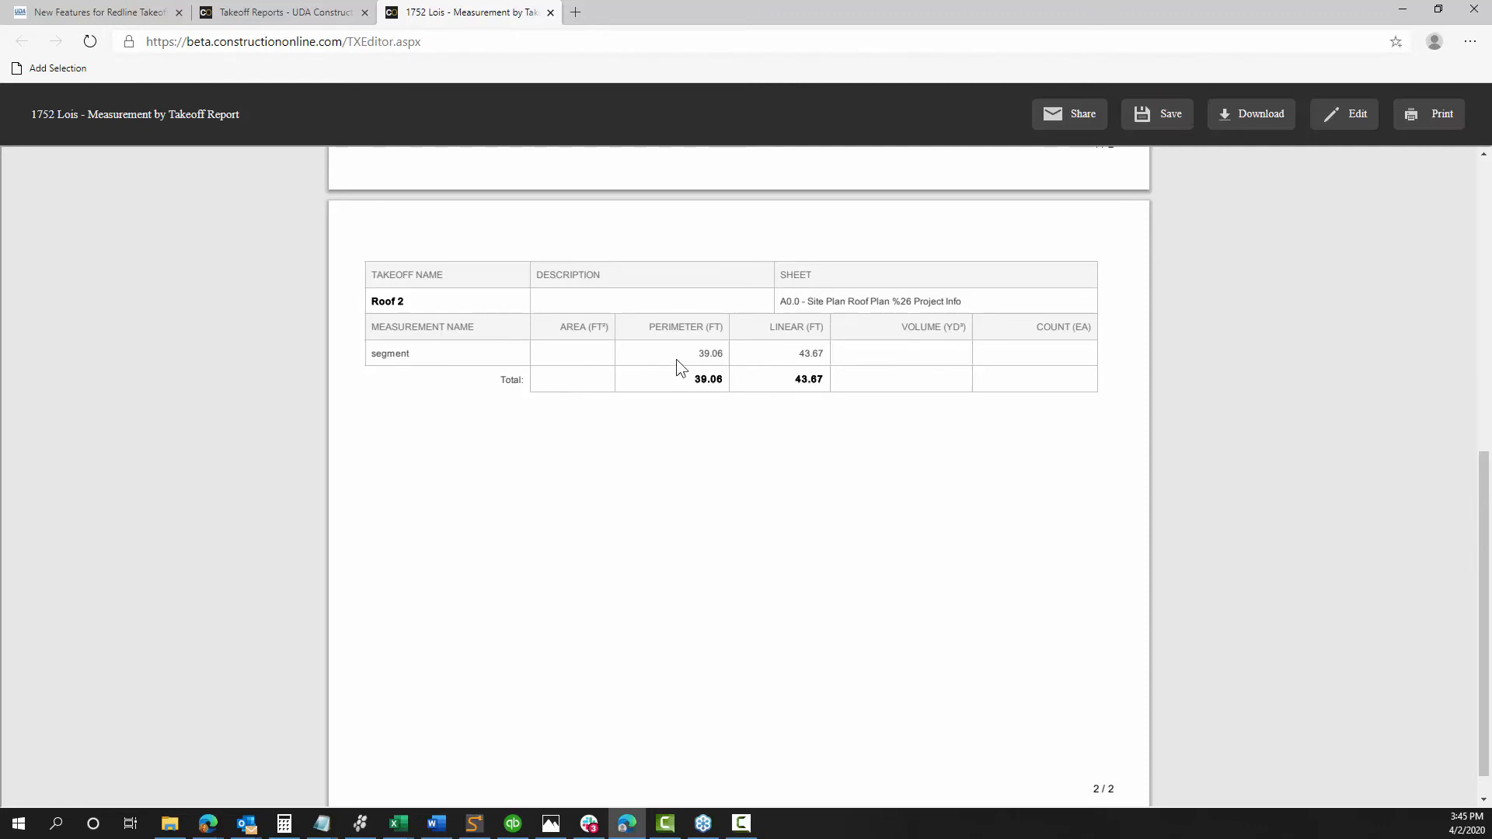
scroll(676, 359, up, 8)
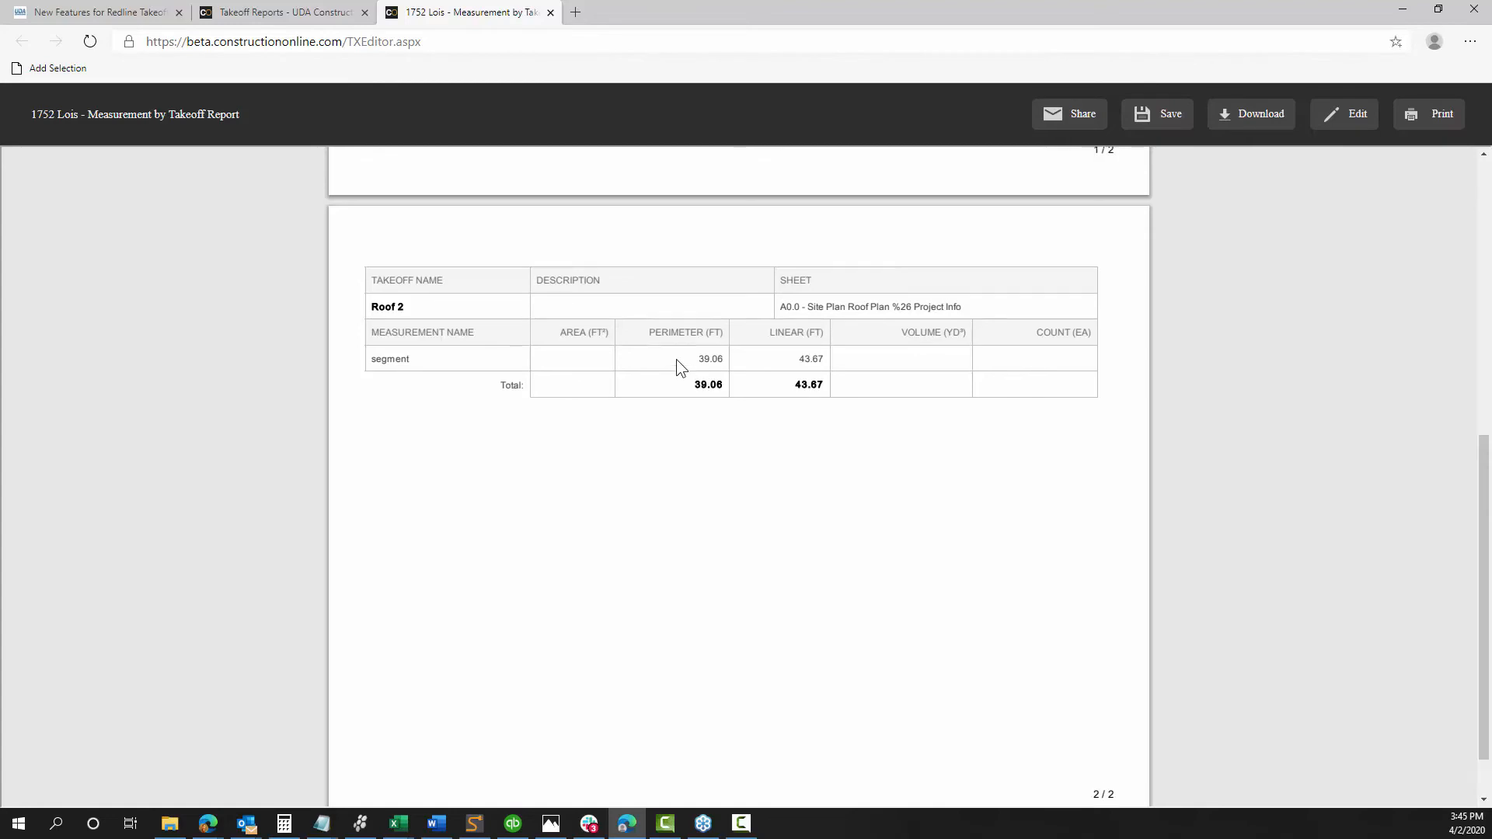
click(246, 12)
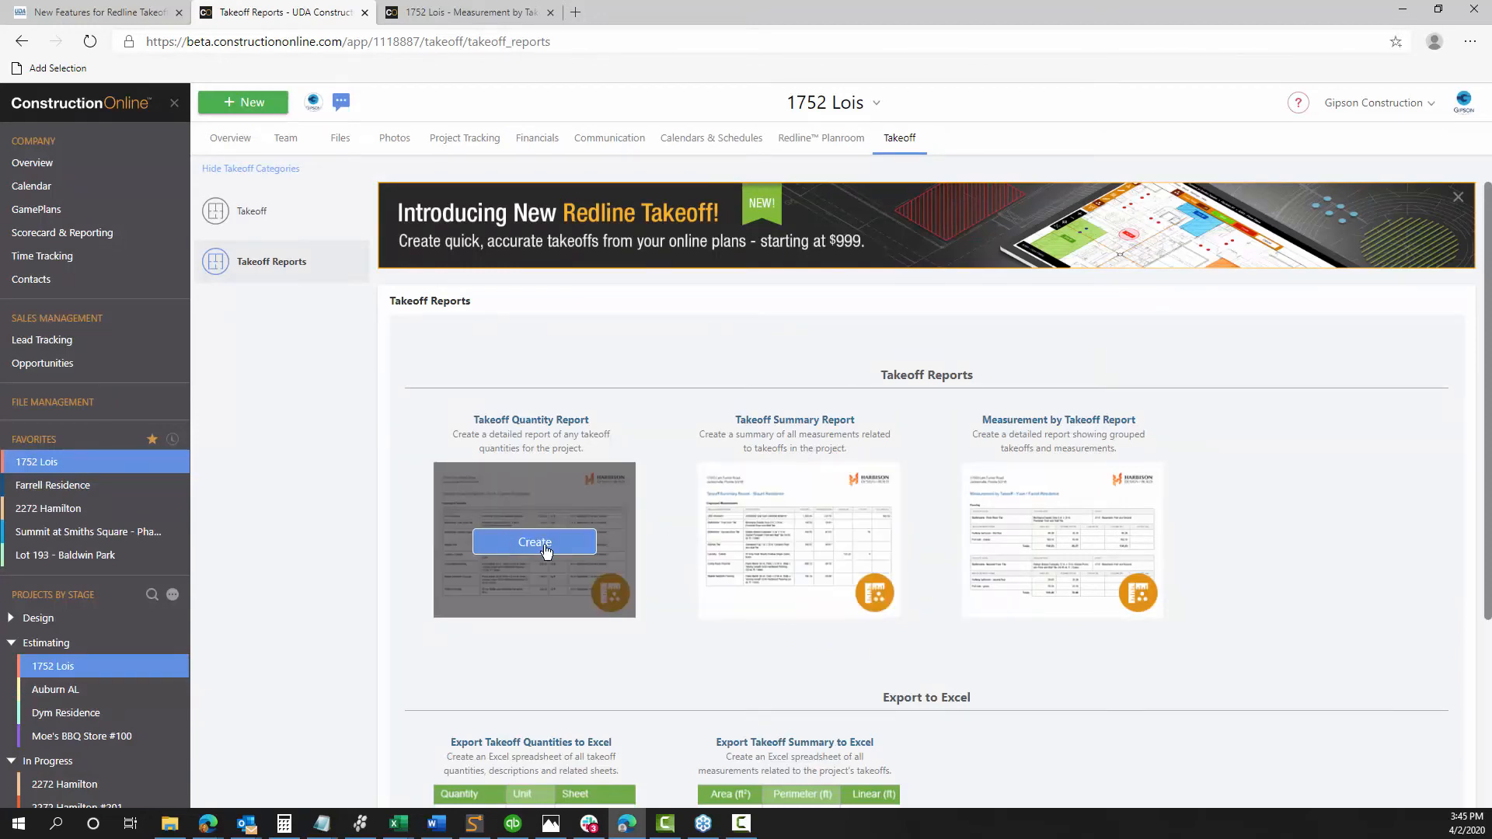
Export takeoff quantities for sheet A1.0 to Excel and open the downloaded spreadsheet
scroll(551, 558, down, 3)
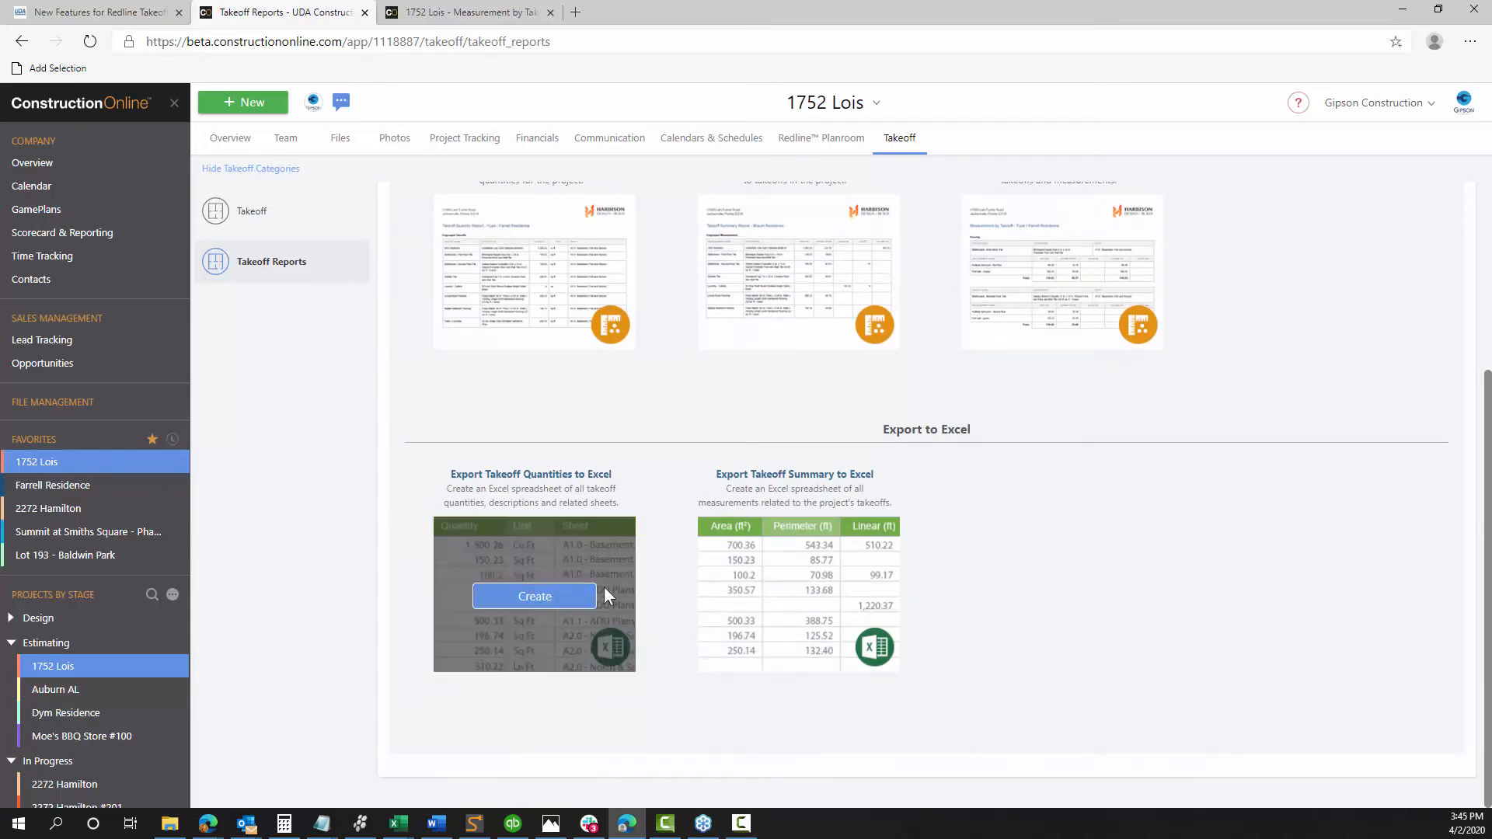
click(566, 597)
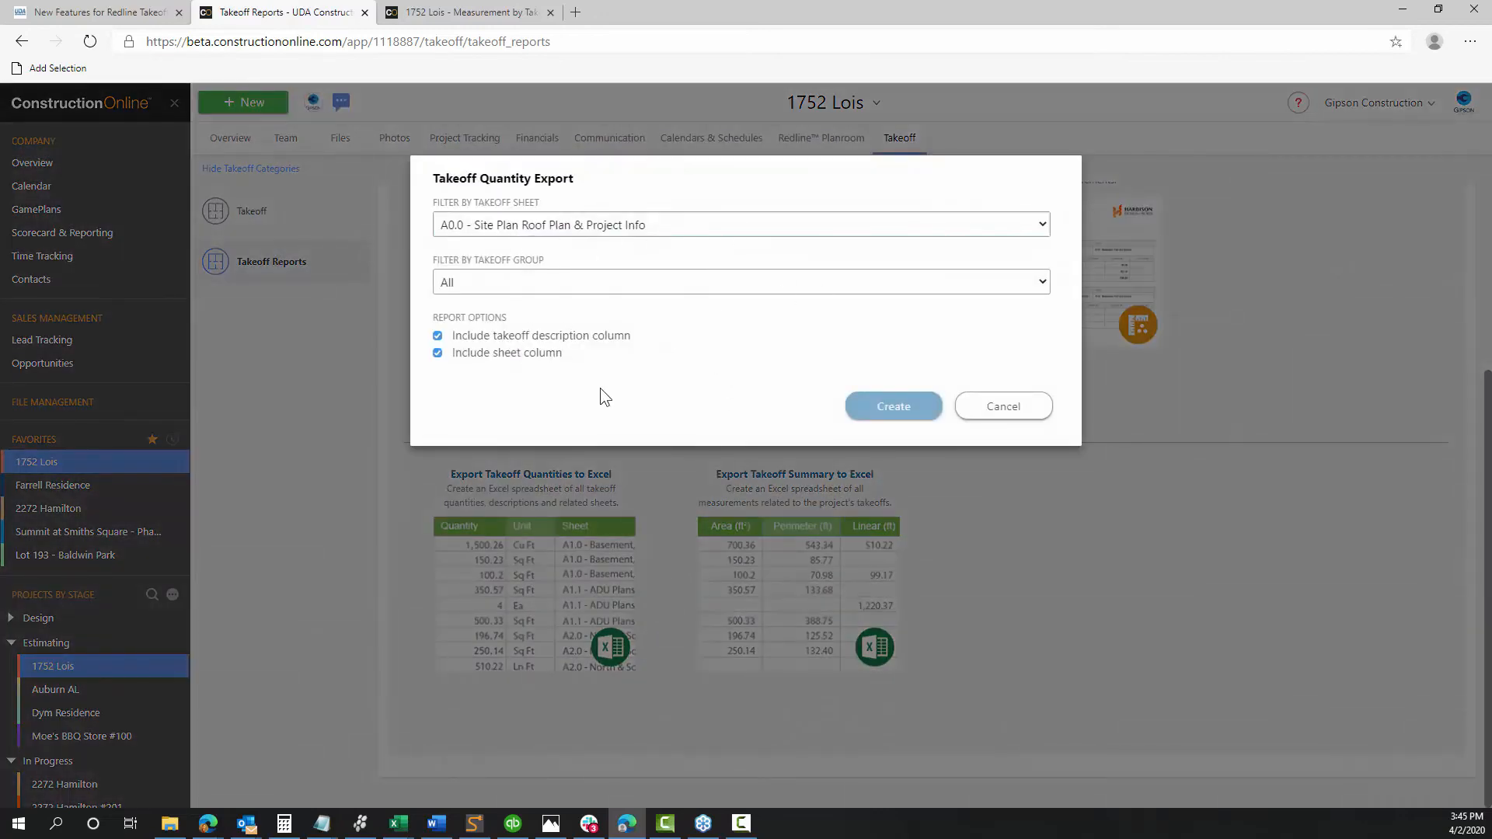
click(570, 227)
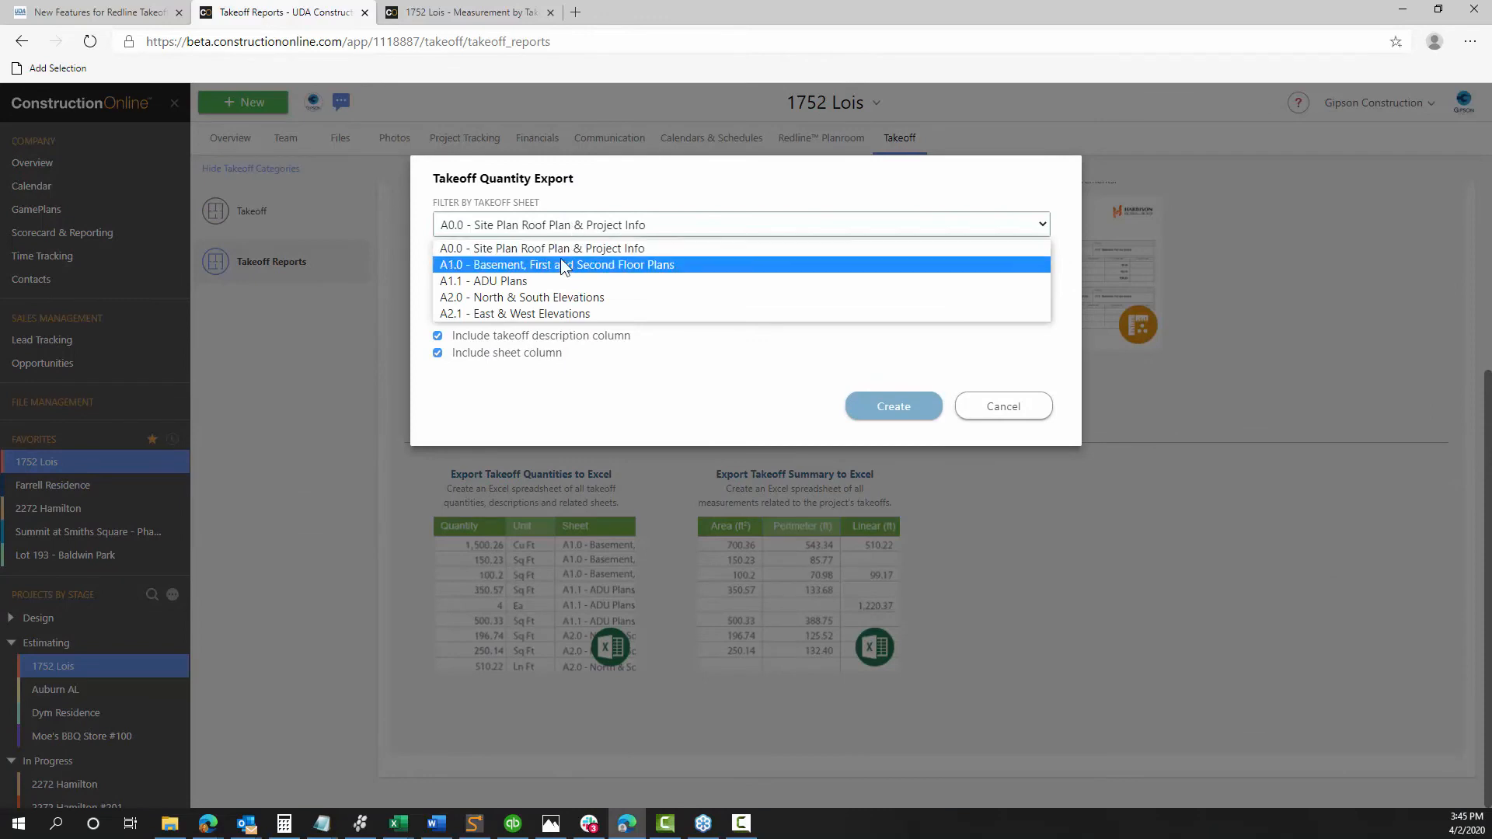
click(561, 259)
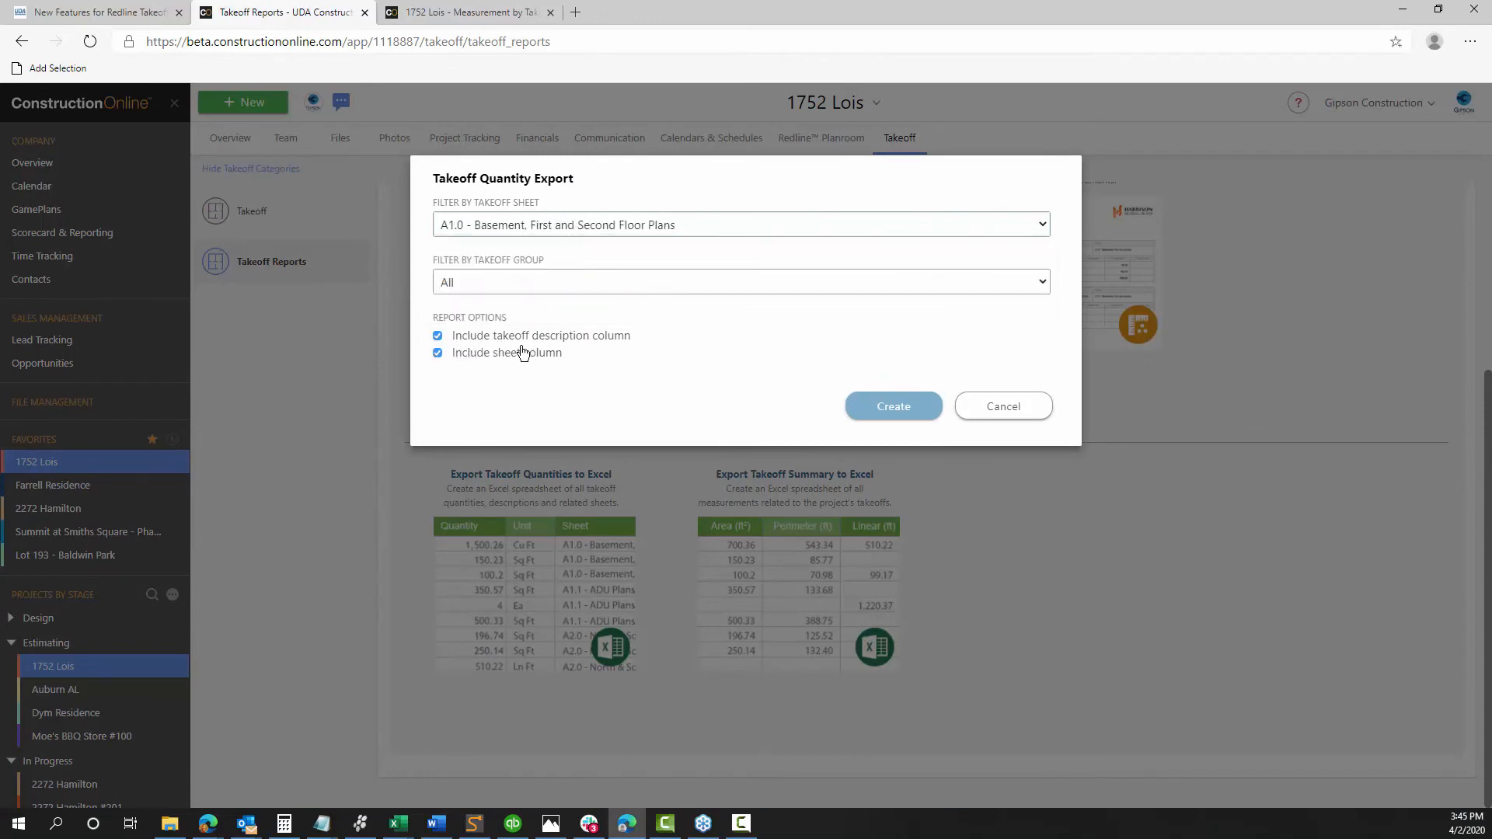
click(876, 407)
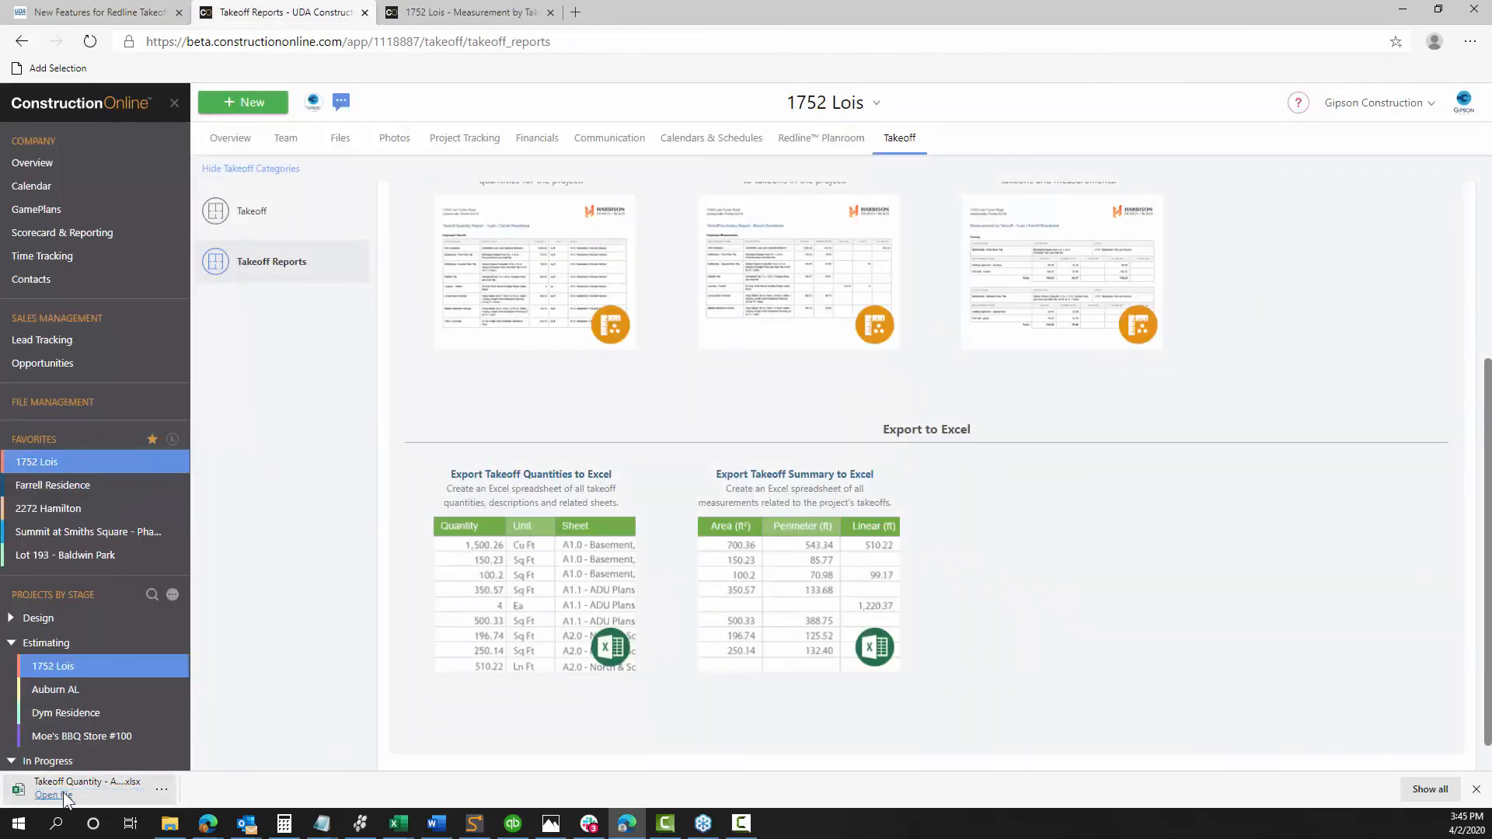
click(77, 790)
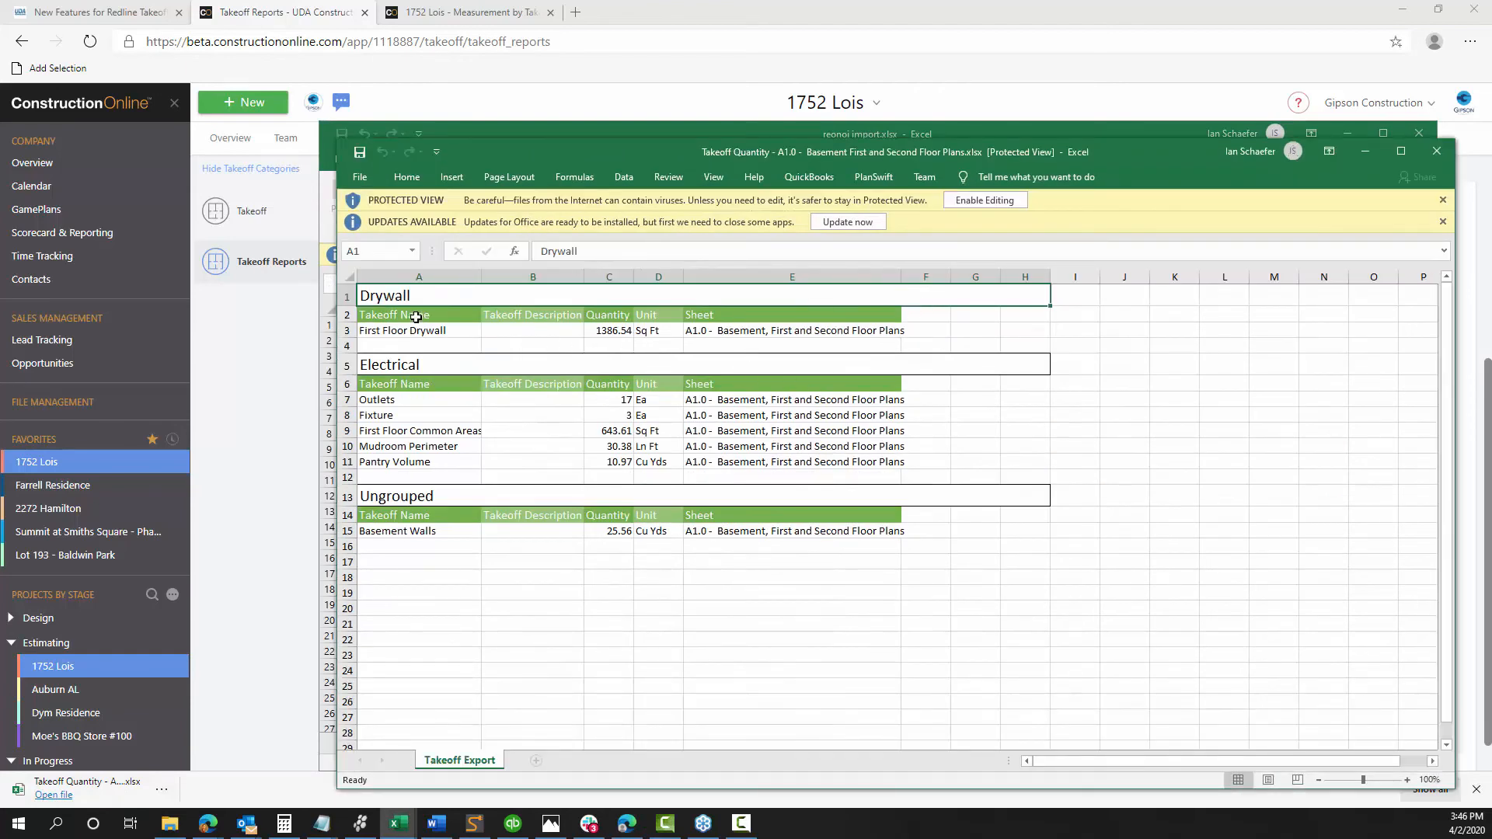
Check the Drywall, Electrical and Ungrouped headers, then select Outlets through Pantry Volume
click(385, 297)
click(369, 372)
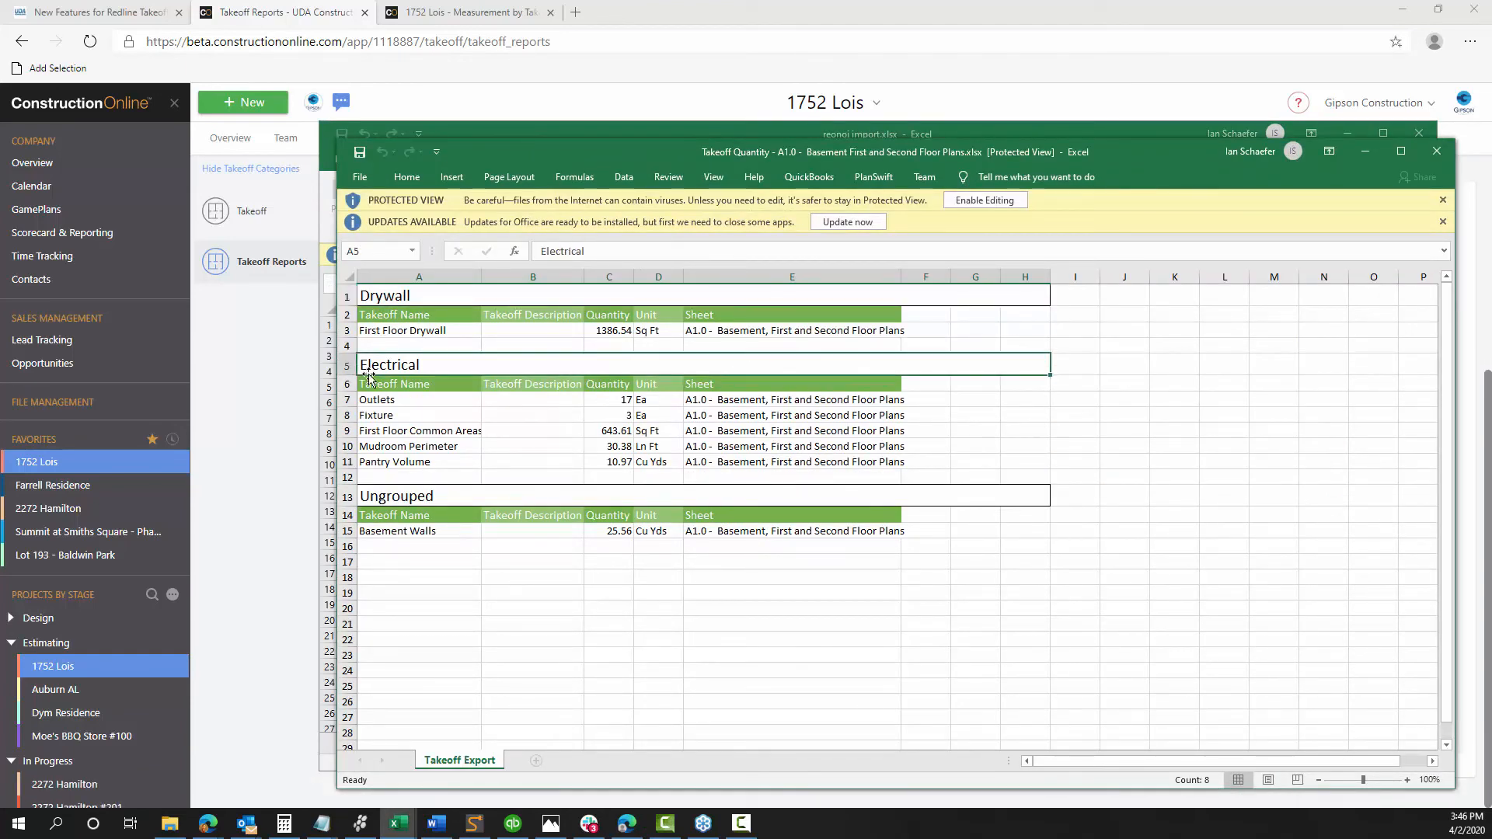
click(403, 501)
click(398, 295)
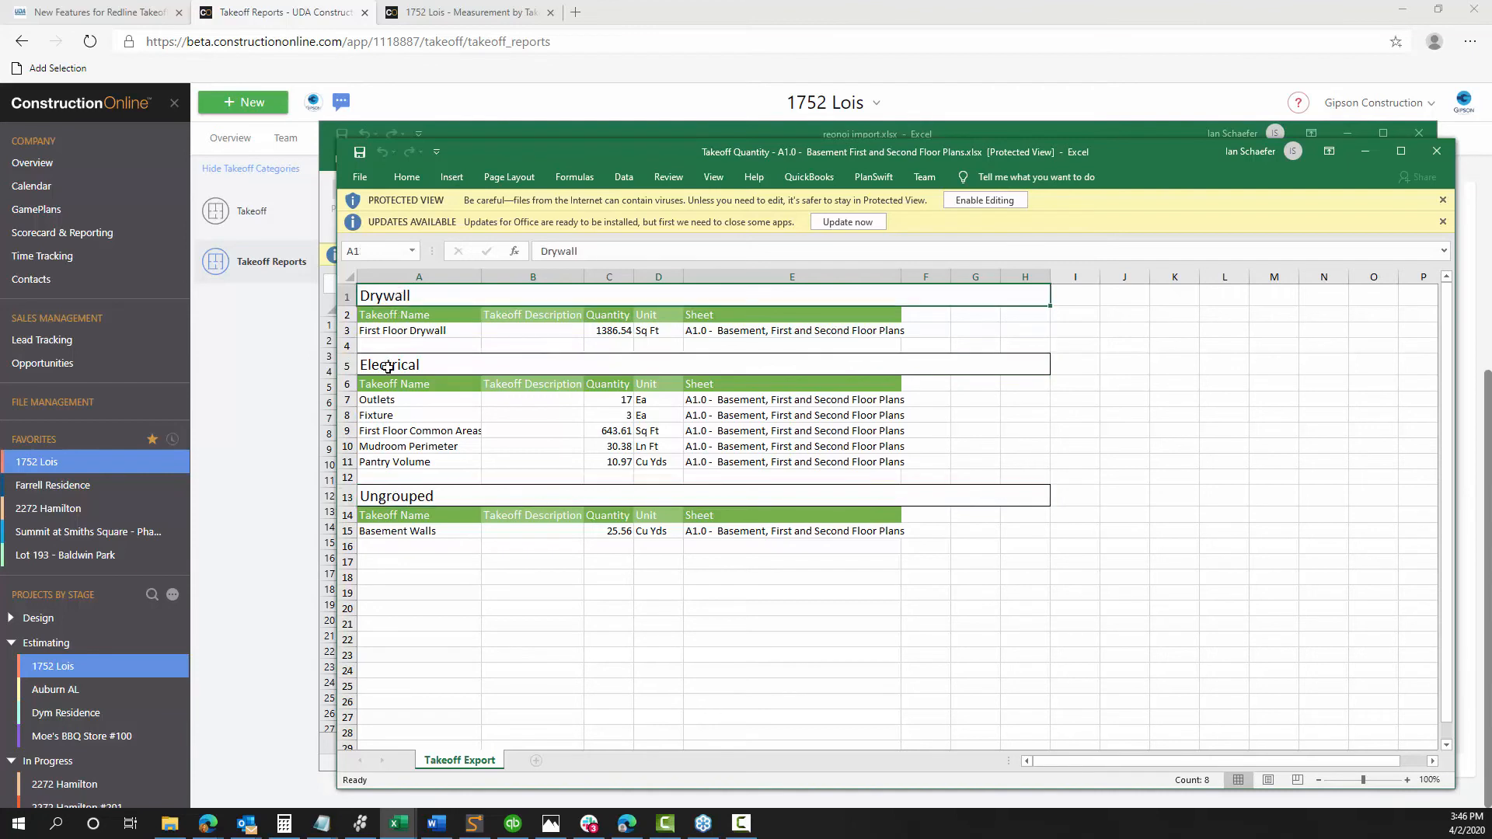
click(388, 367)
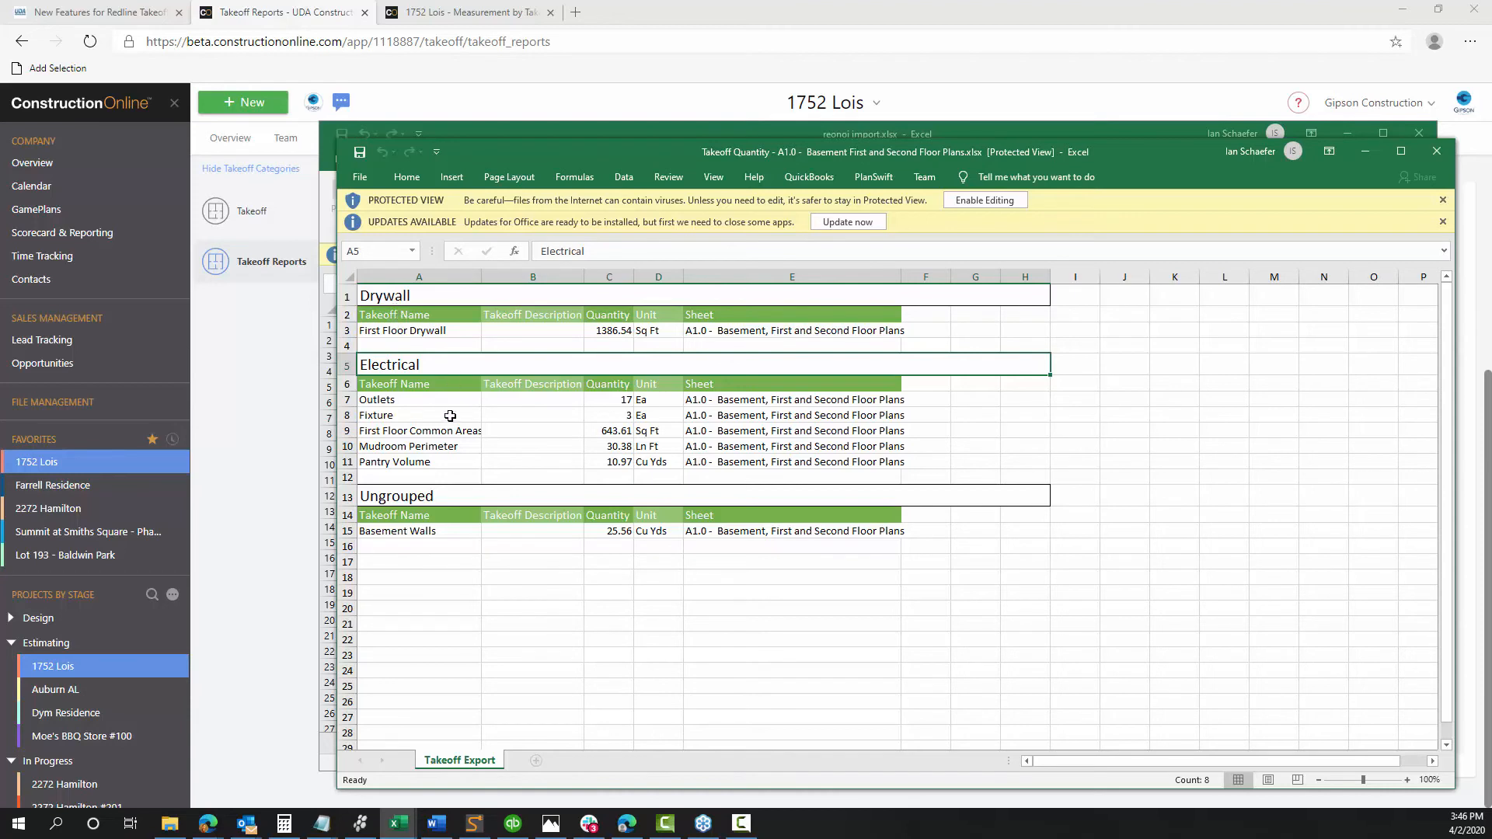
click(395, 294)
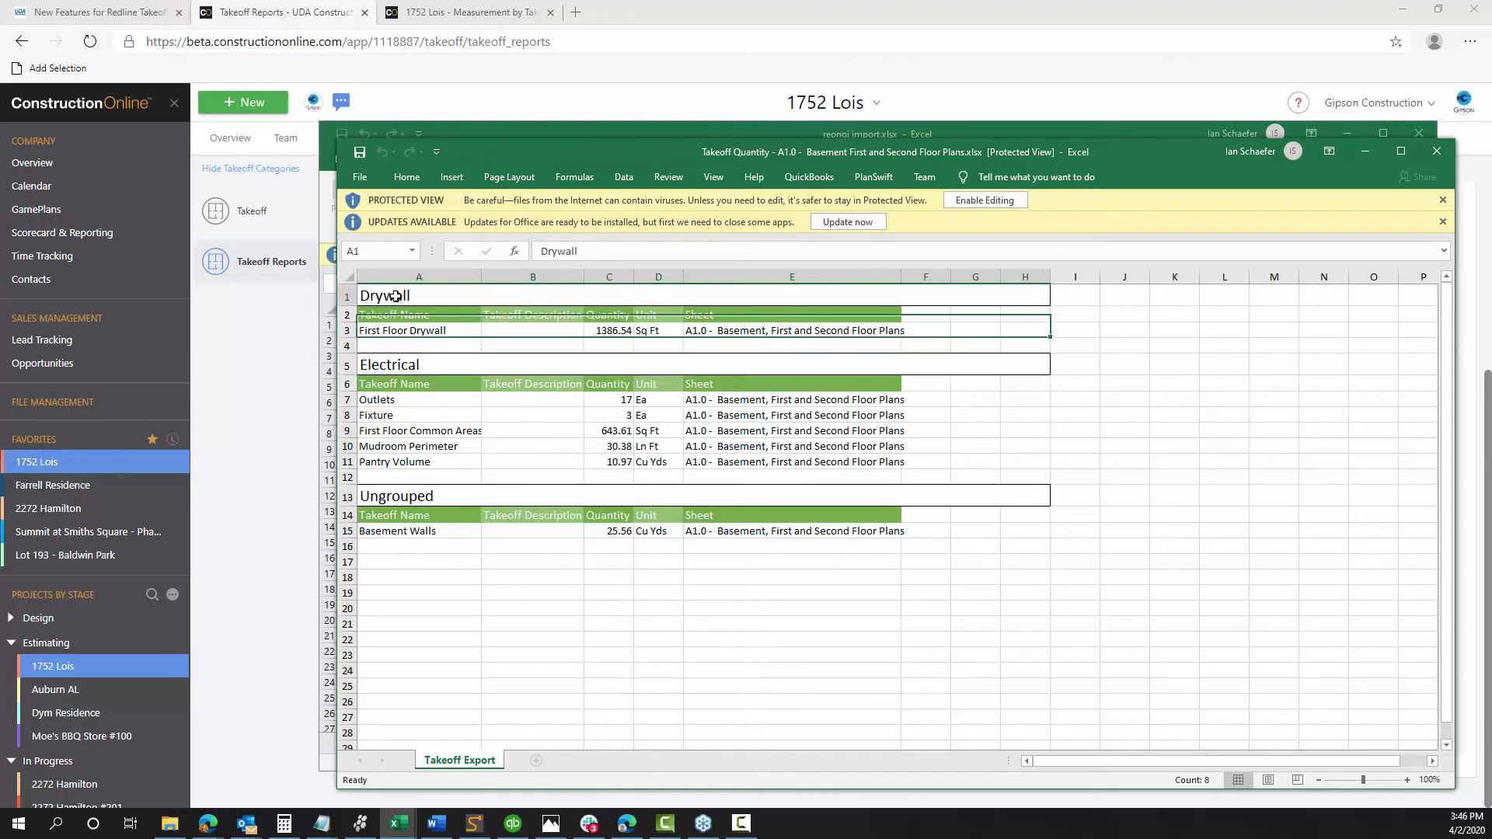
click(373, 362)
drag(406, 398, 408, 476)
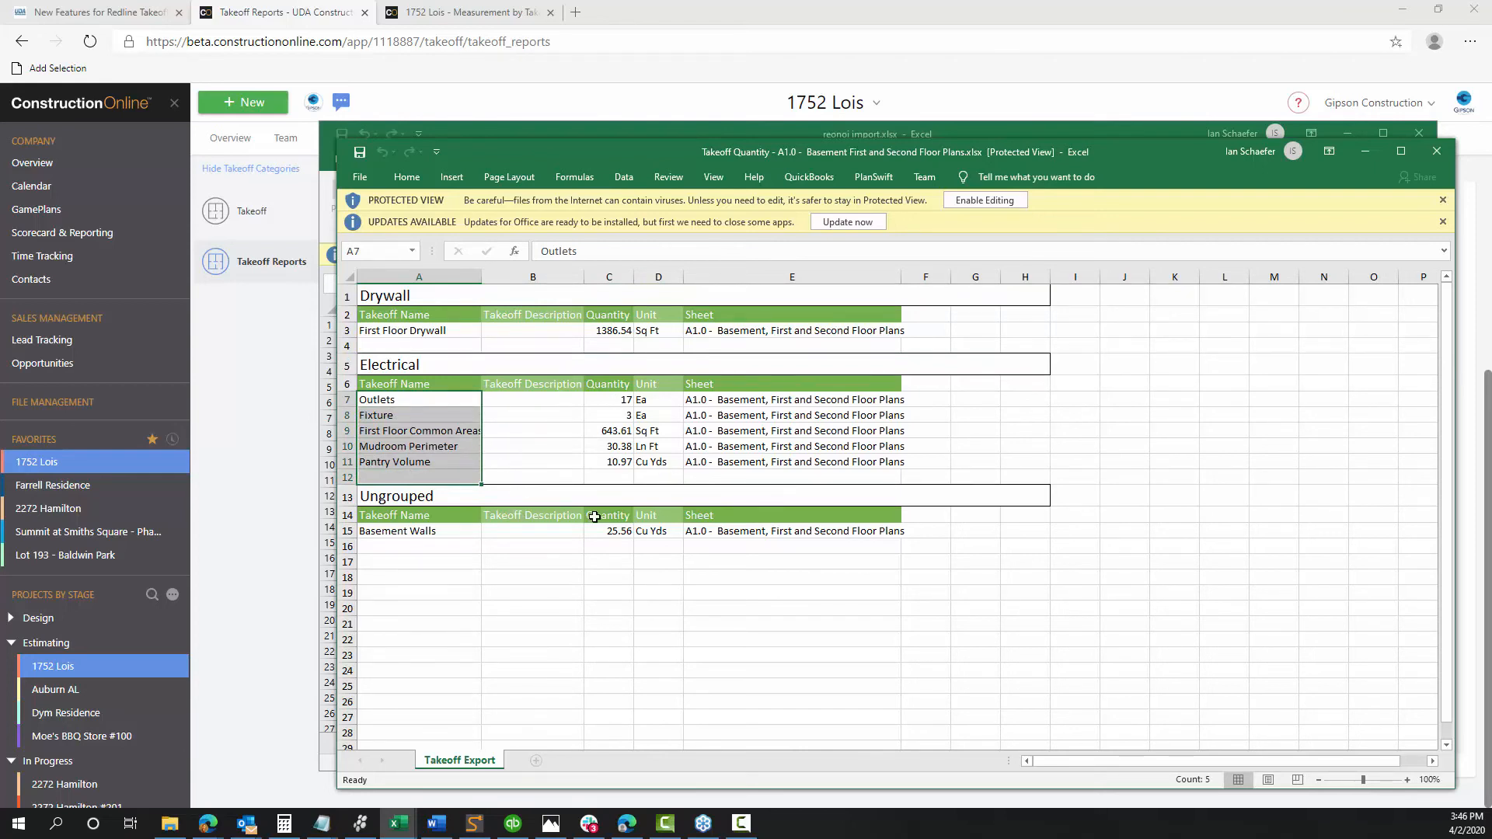
Maximize the Takeoff Quantity workbook, then minimize both Excel windows
drag(869, 160, 659, 83)
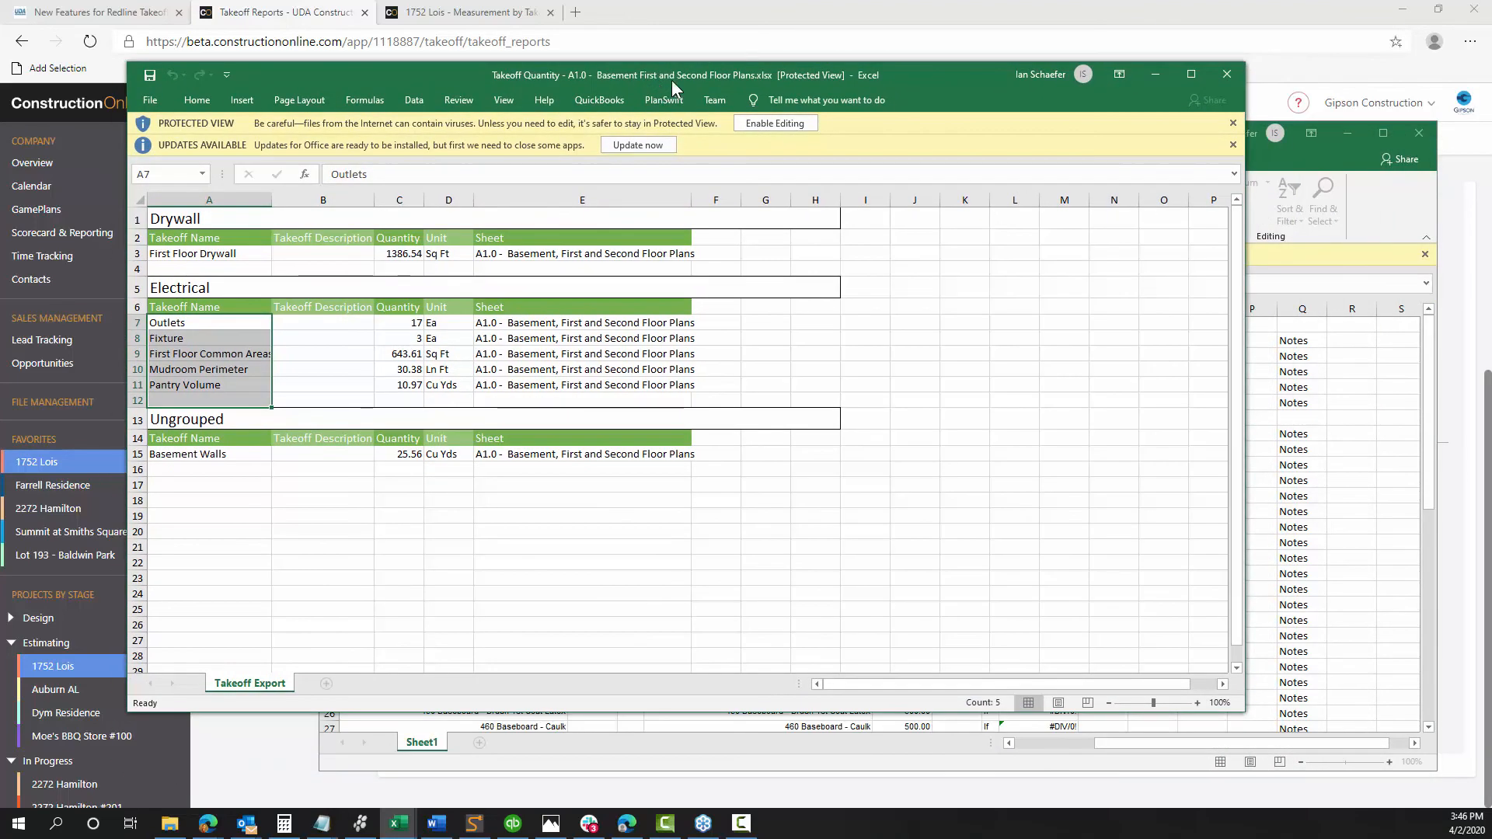
click(1190, 75)
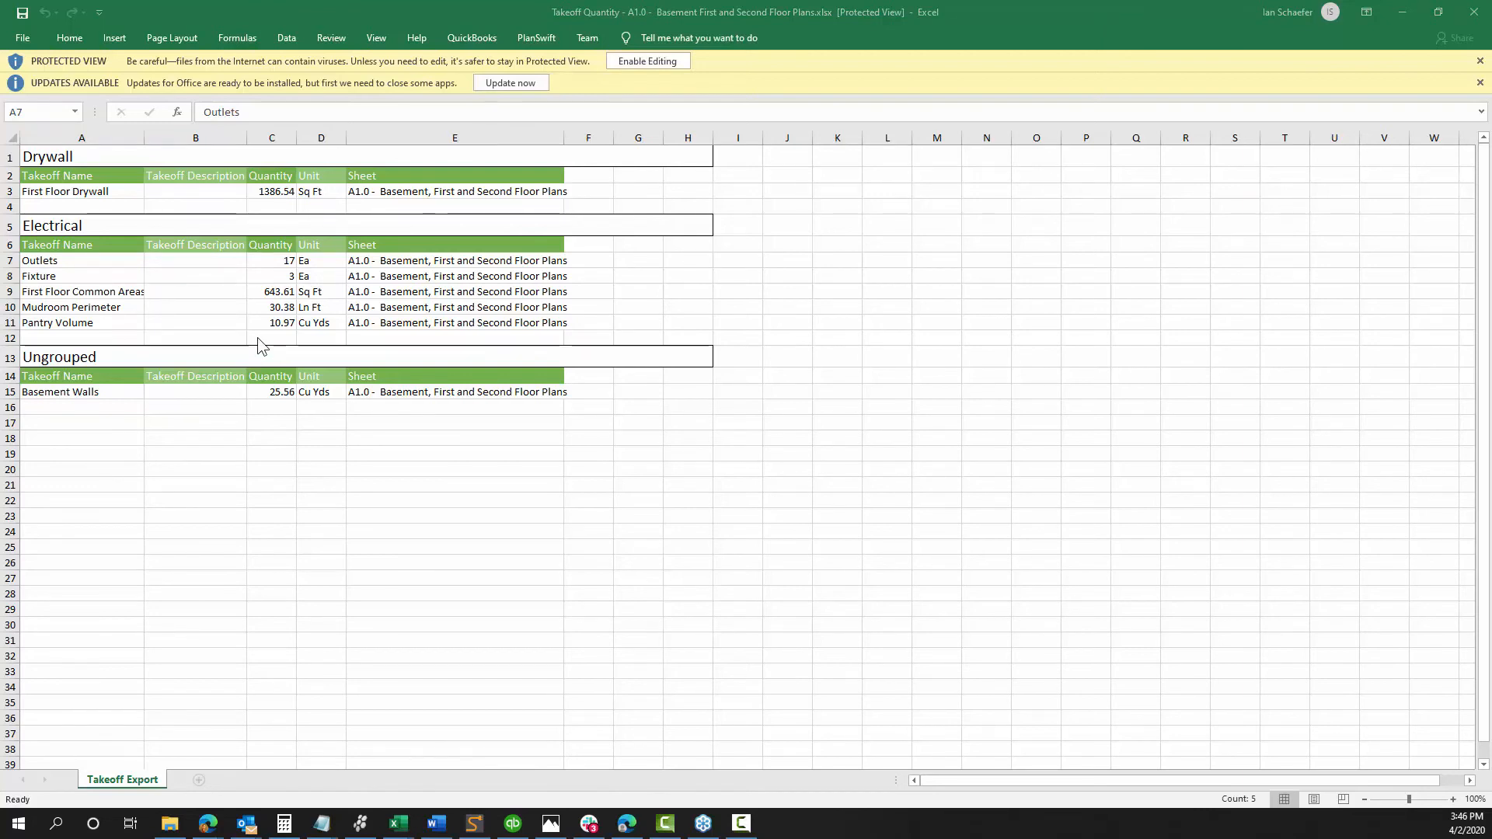
click(1403, 12)
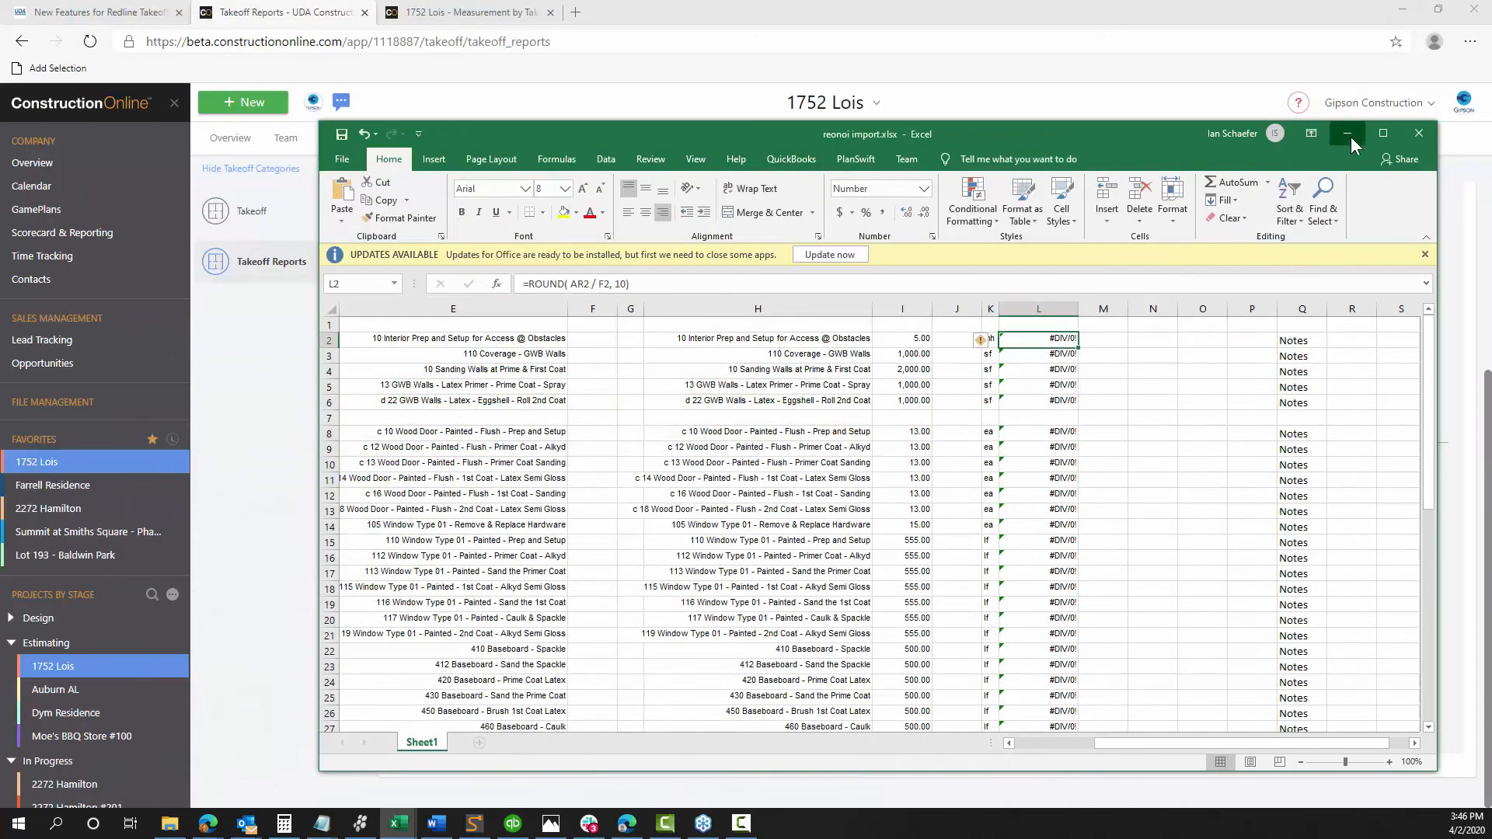
click(1348, 135)
Export the Takeoff Summary for sheet A1.0 to Excel and open the downloaded workbook
mouse_move(841, 592)
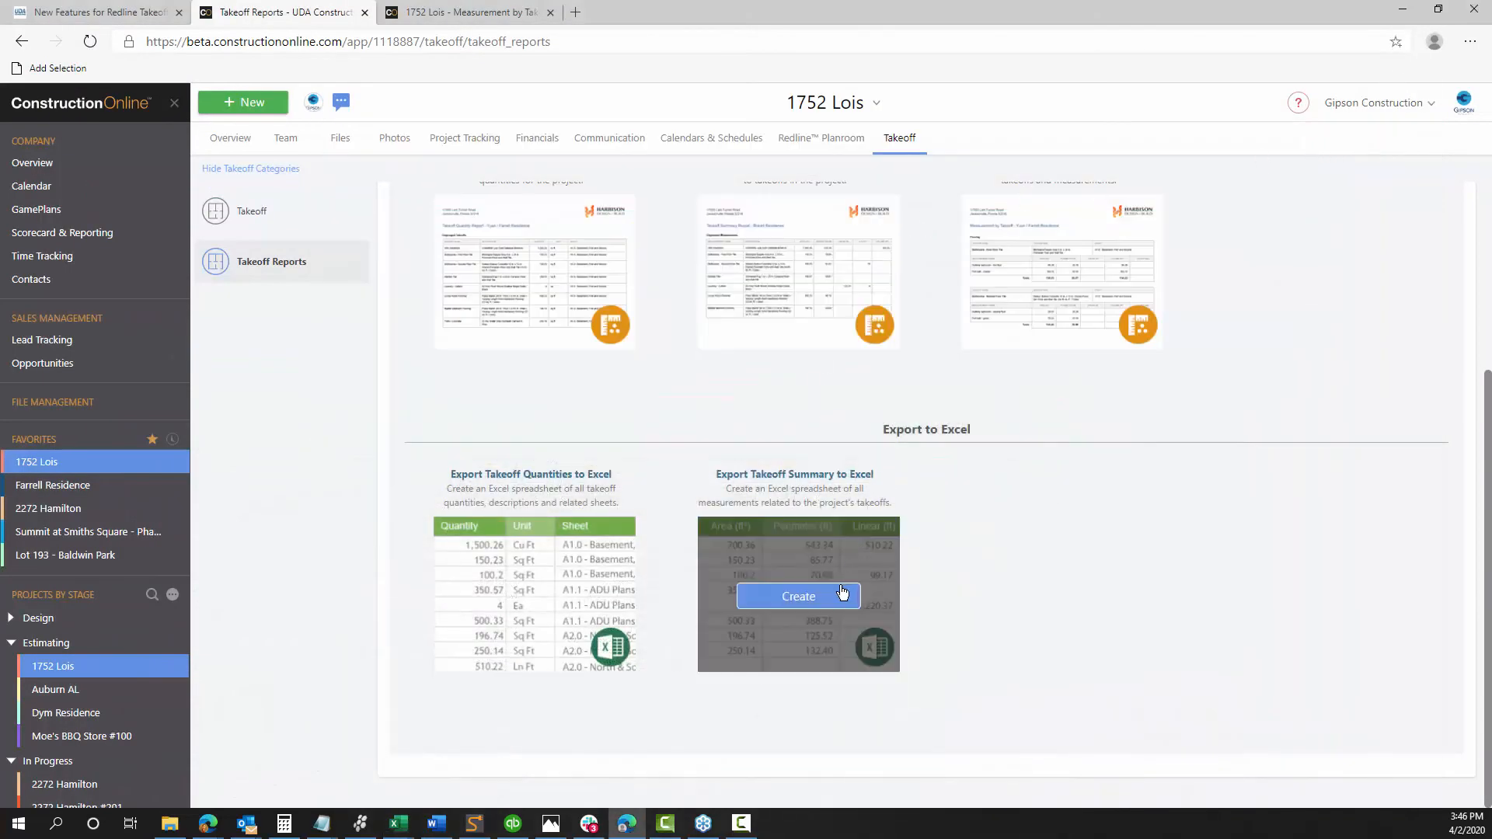
click(847, 599)
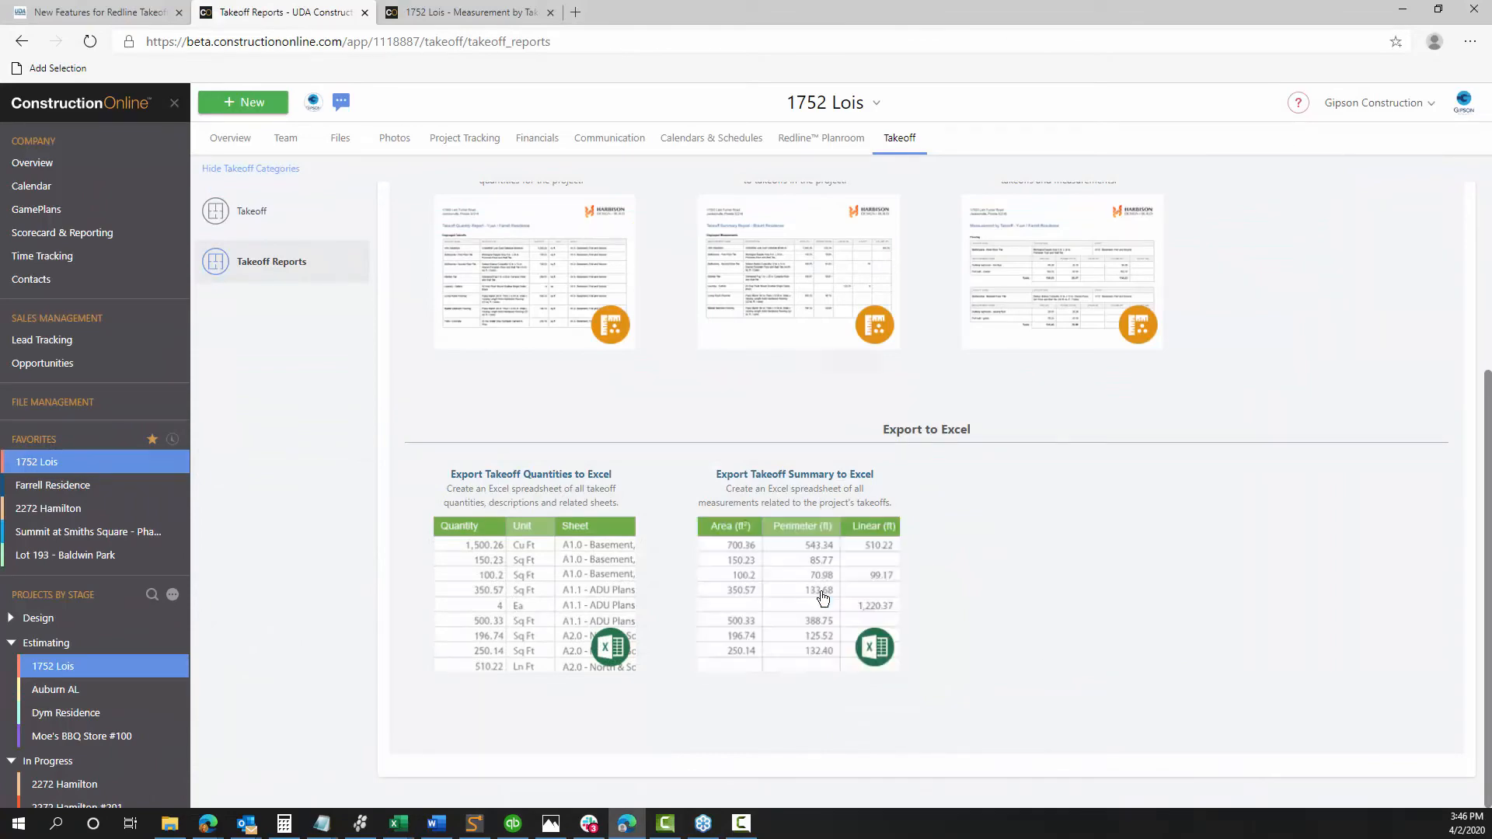
click(631, 227)
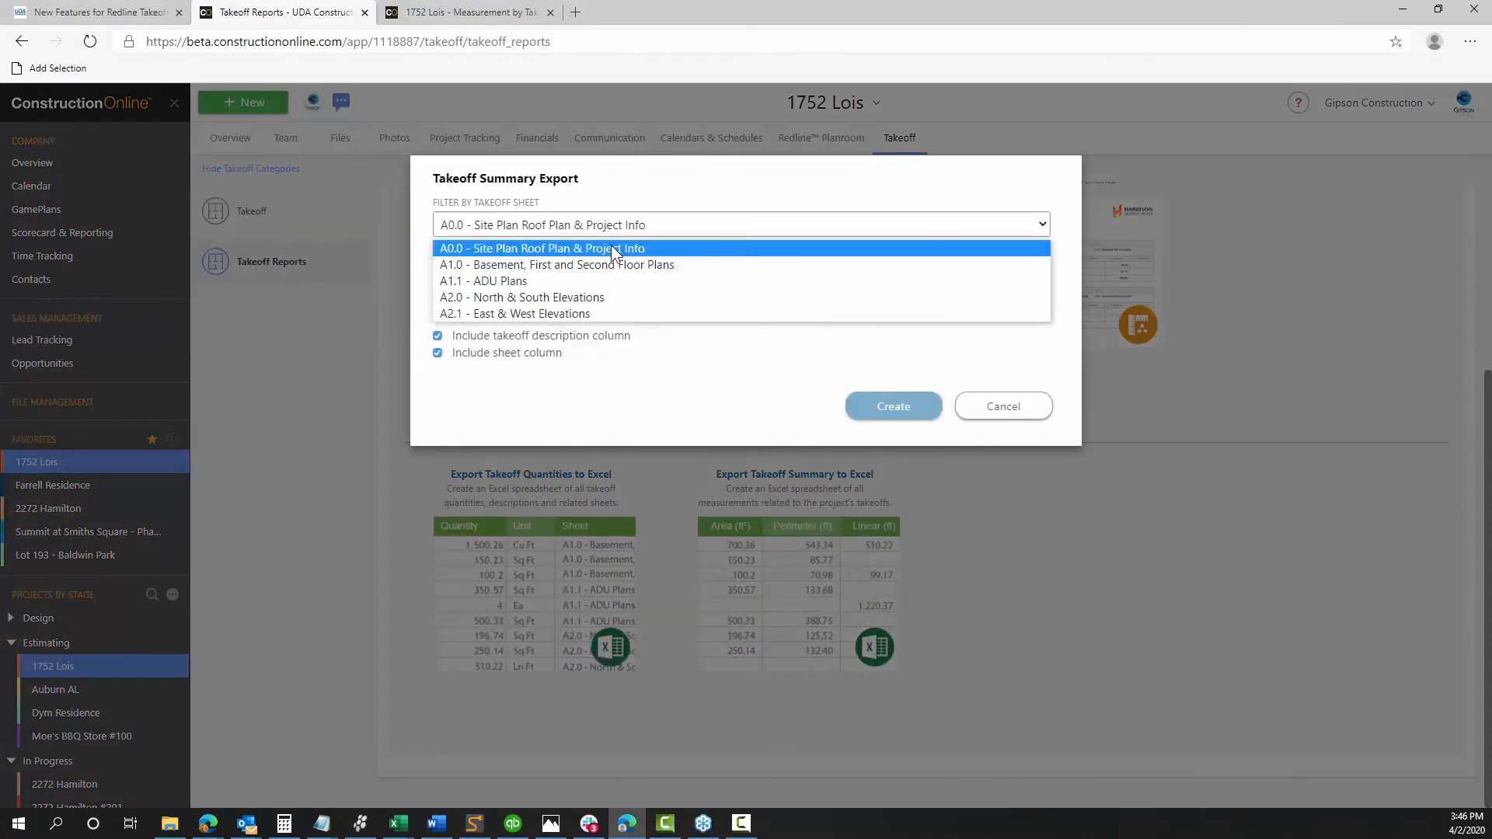
click(604, 263)
click(866, 409)
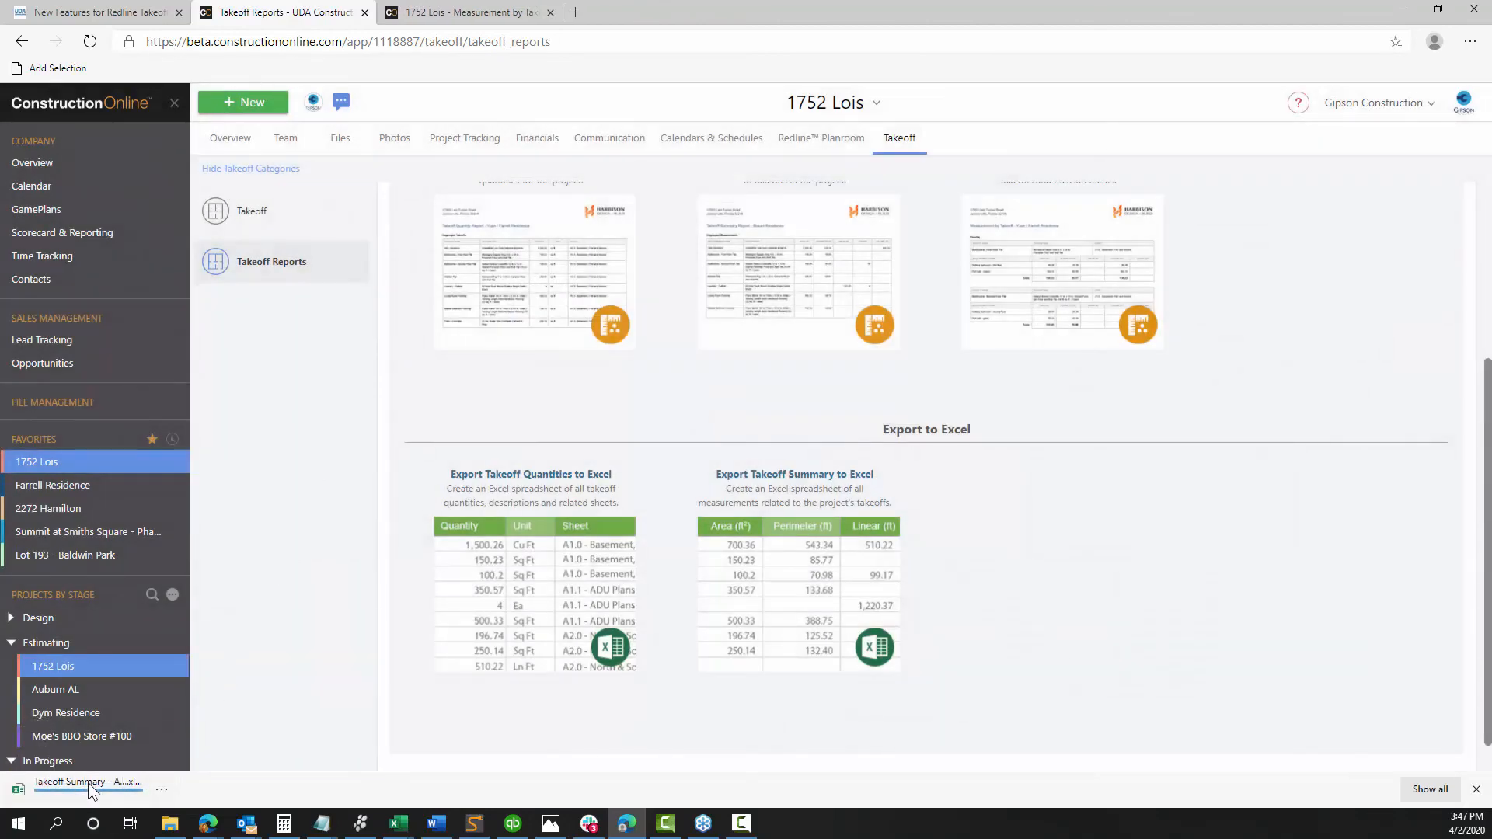
click(143, 781)
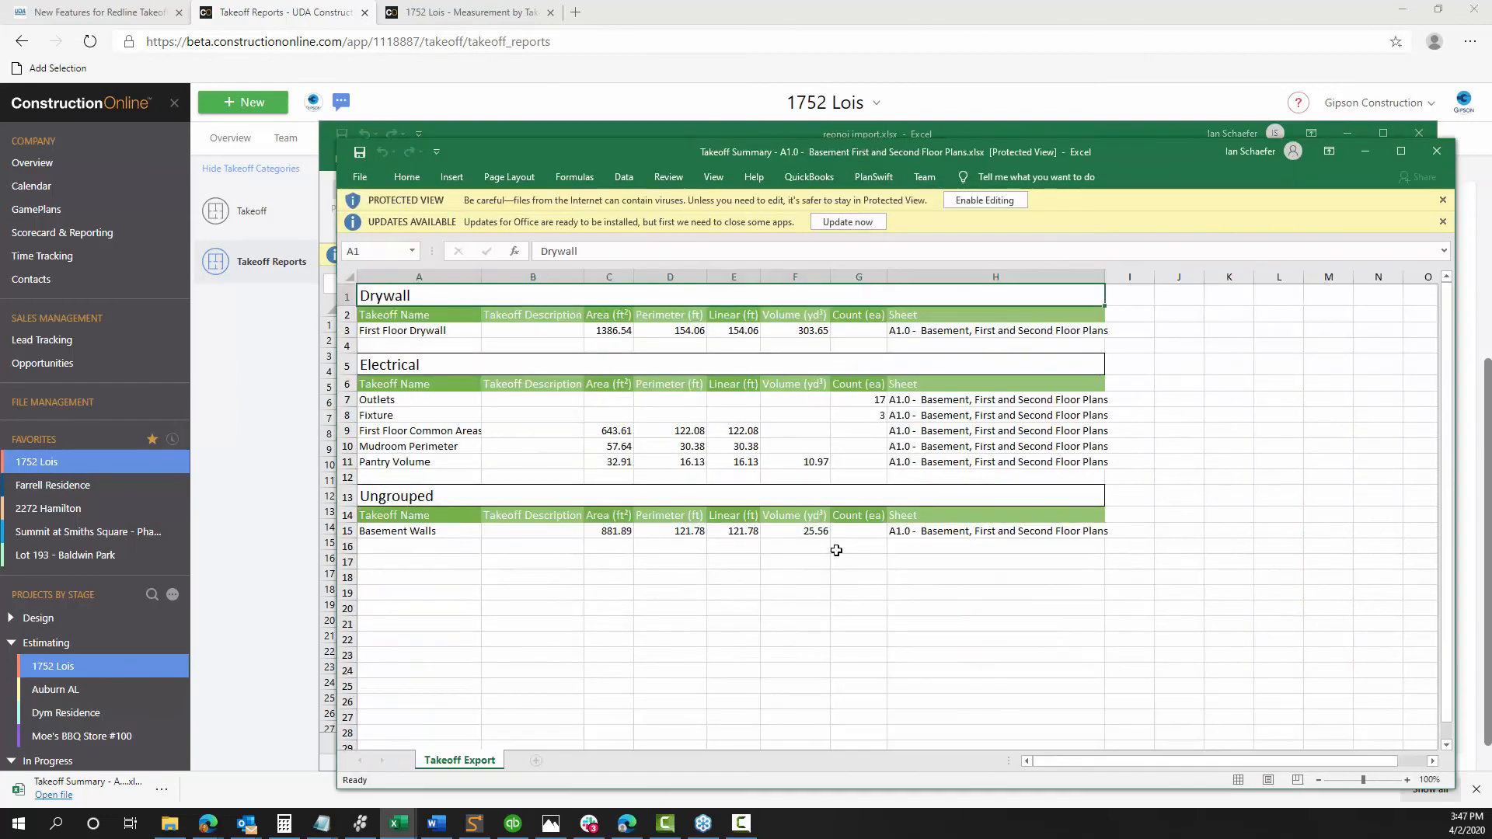
Inspect the empty Fixture Linear cell and the 122.08 perimeter, then return to Takeoff Reports
click(732, 417)
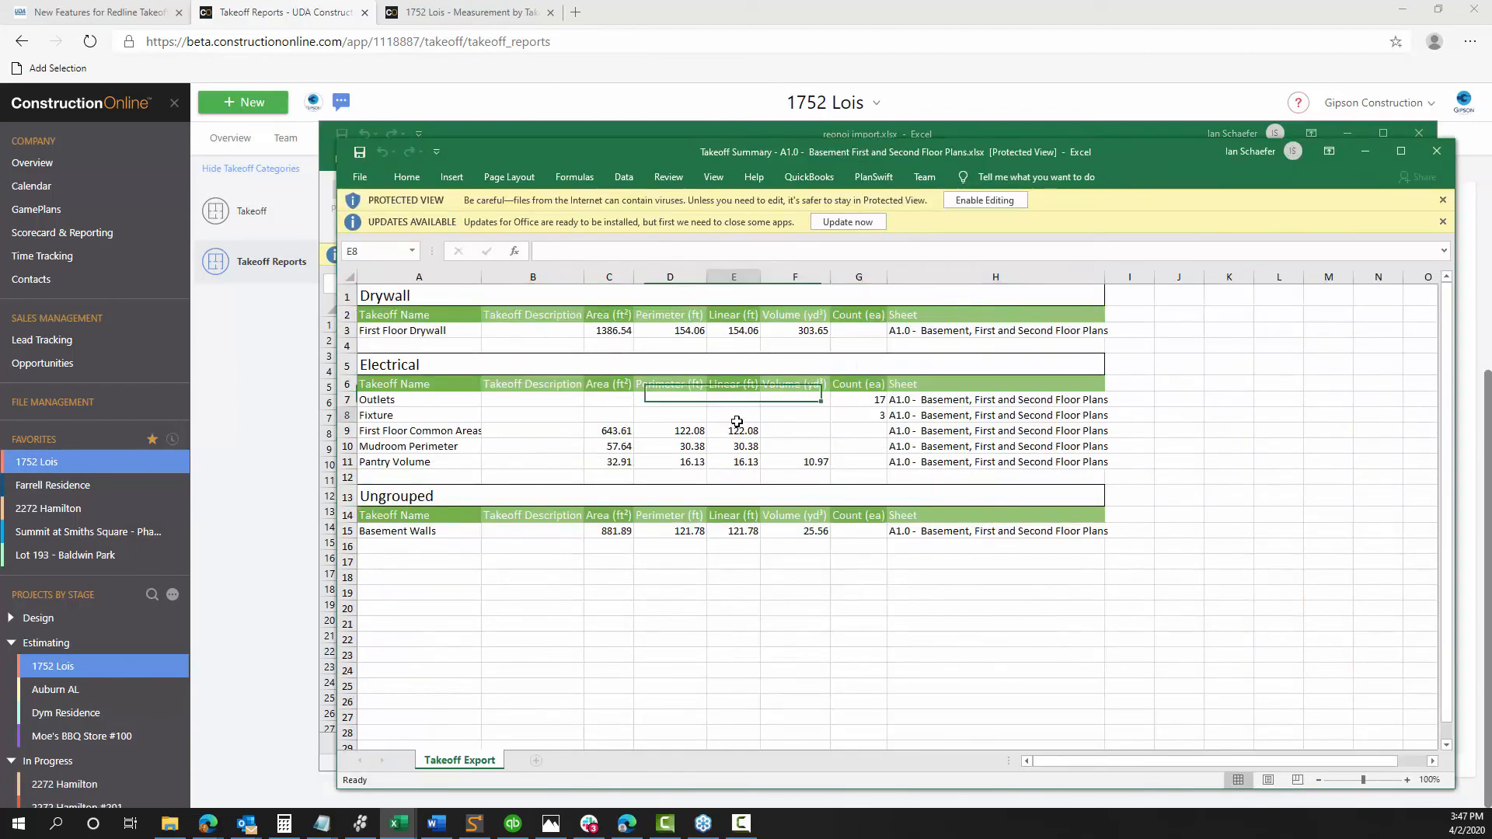
click(656, 431)
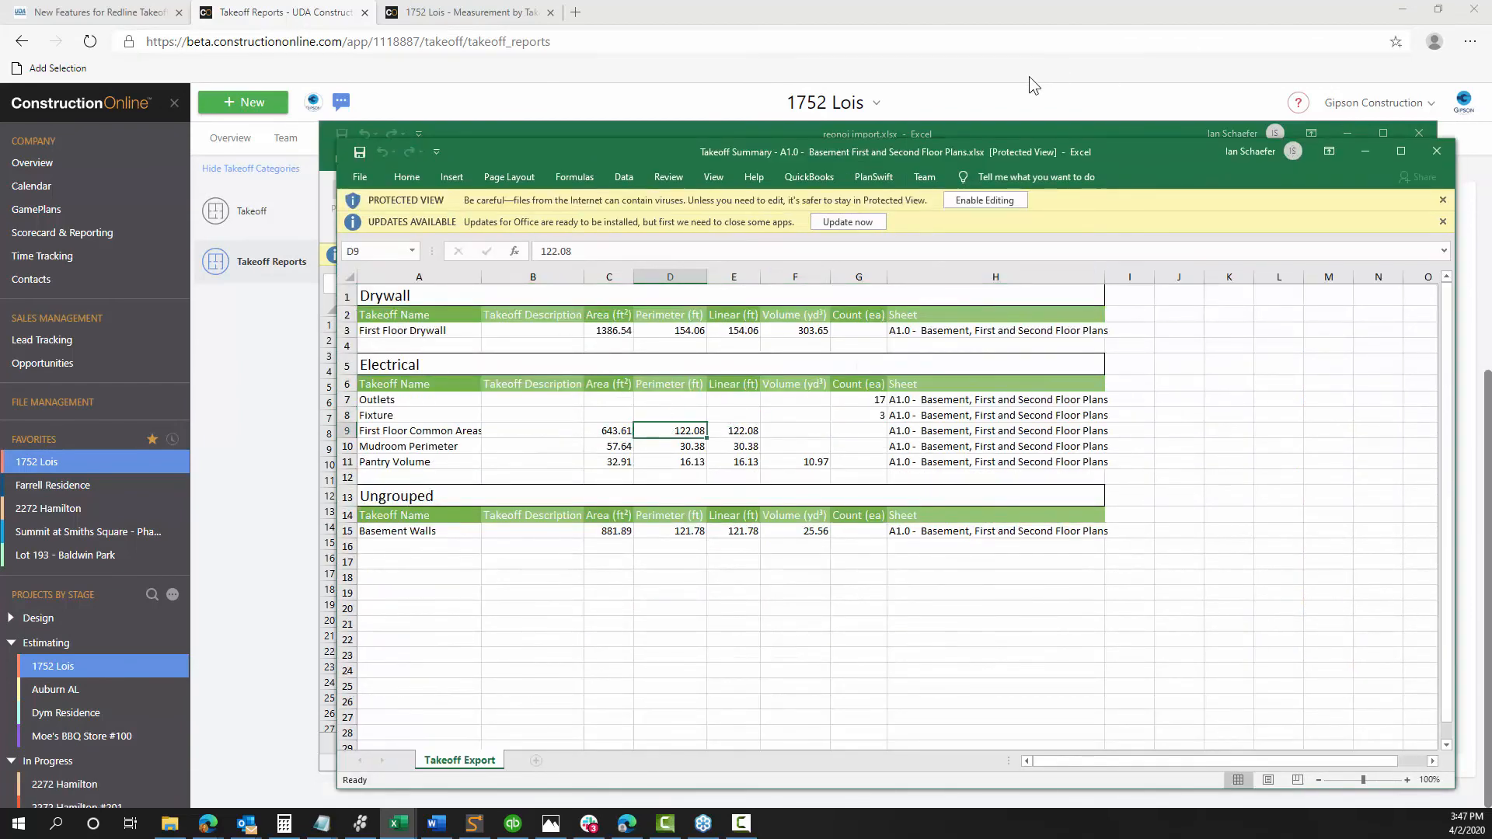
click(683, 81)
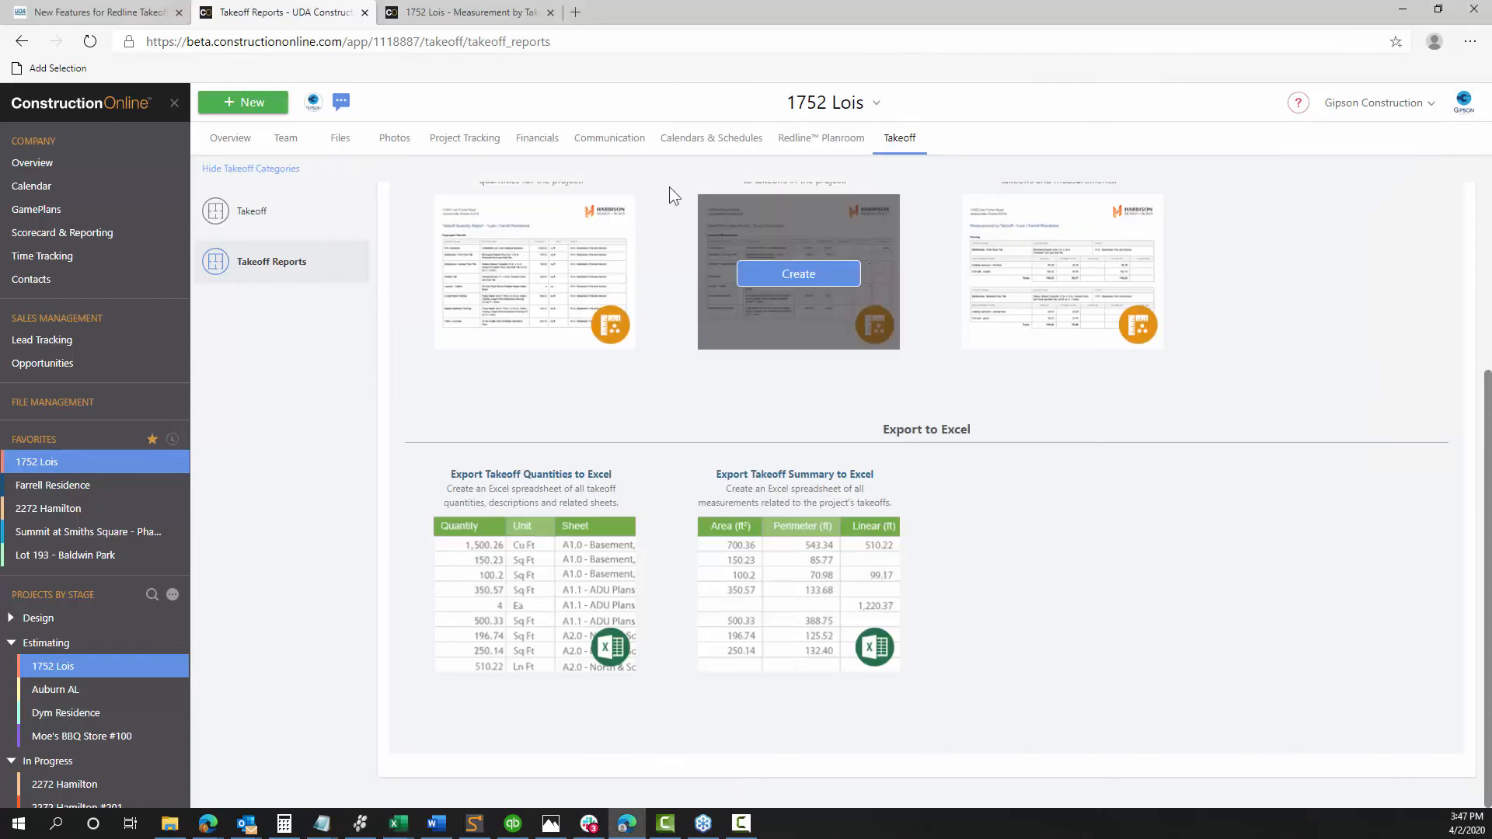
Open sheet A1.0 from the project's takeoff list and expand its Electrical group
click(487, 11)
click(274, 12)
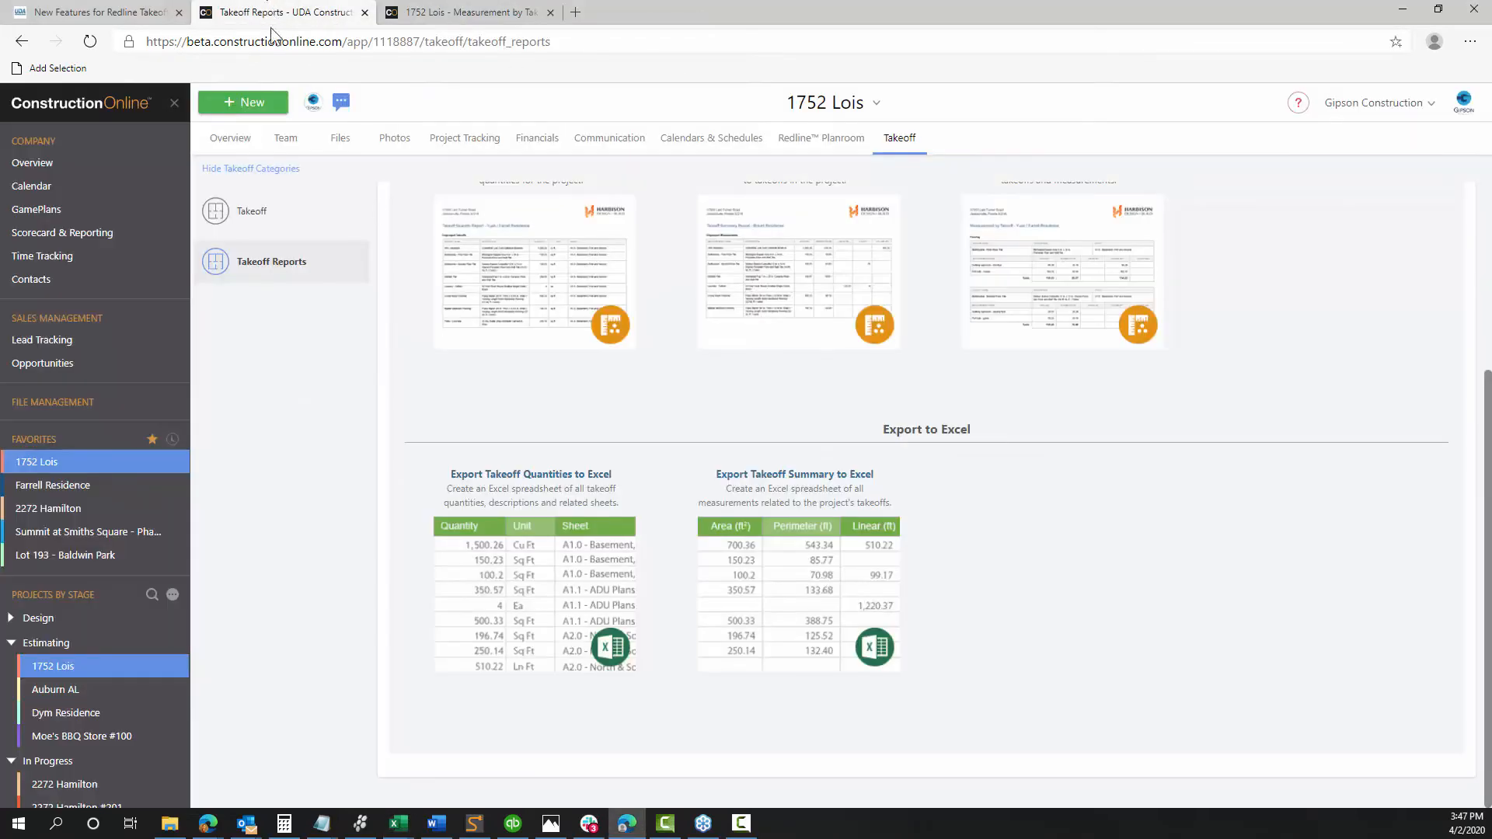
scroll(665, 296, up, 5)
click(252, 211)
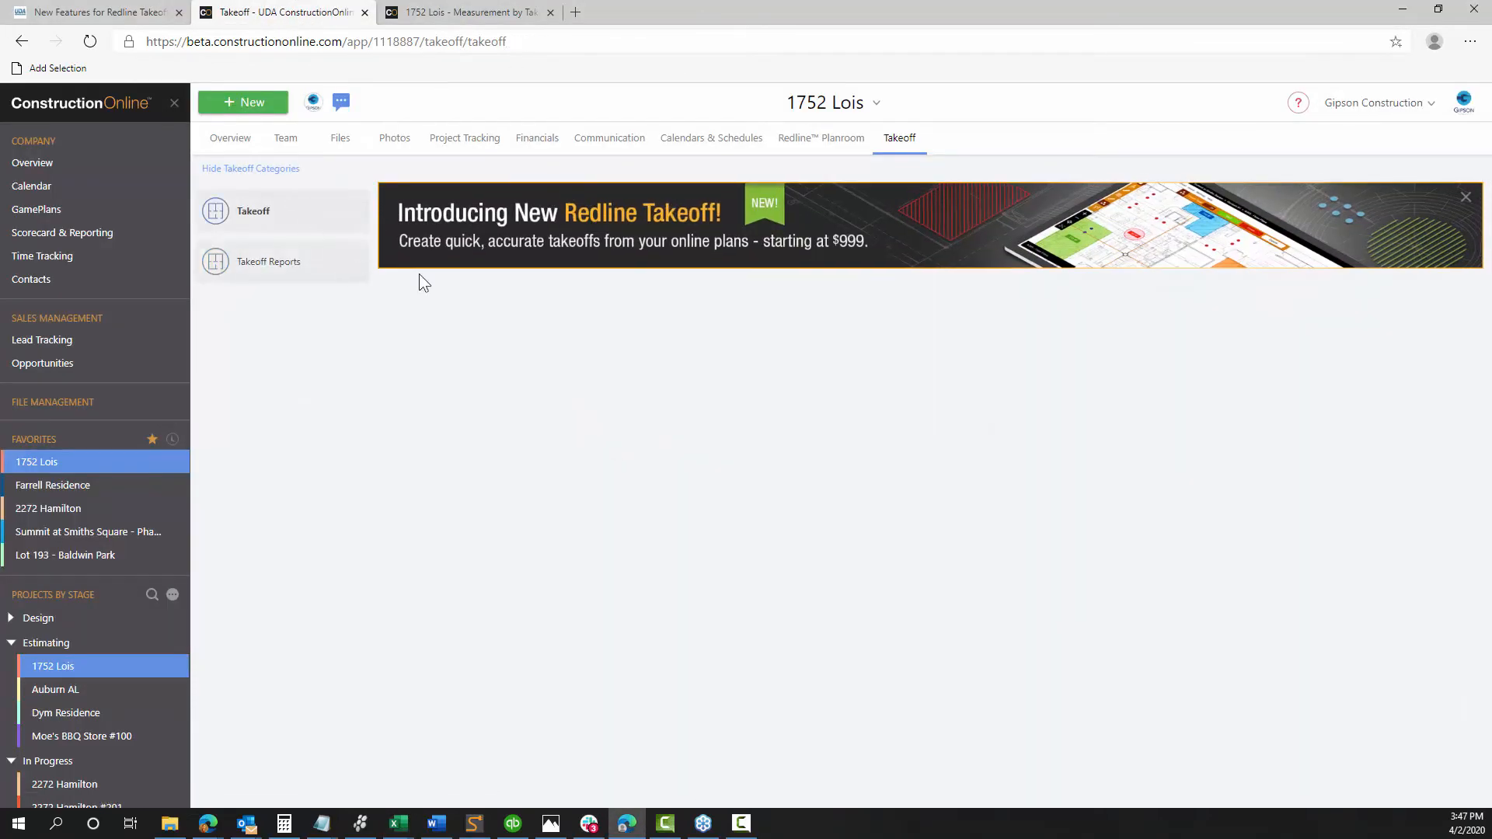
click(618, 497)
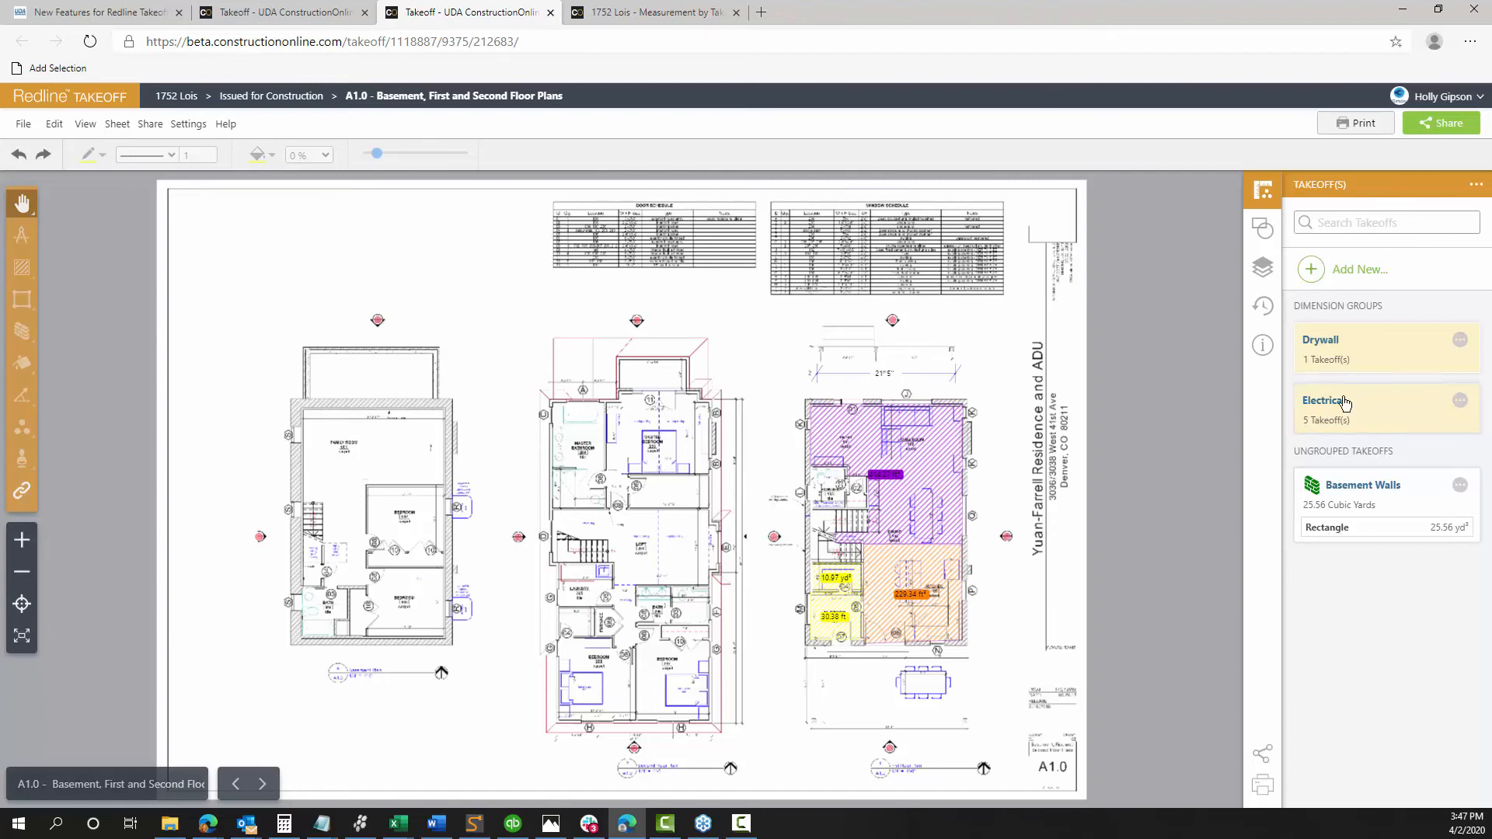
click(1308, 406)
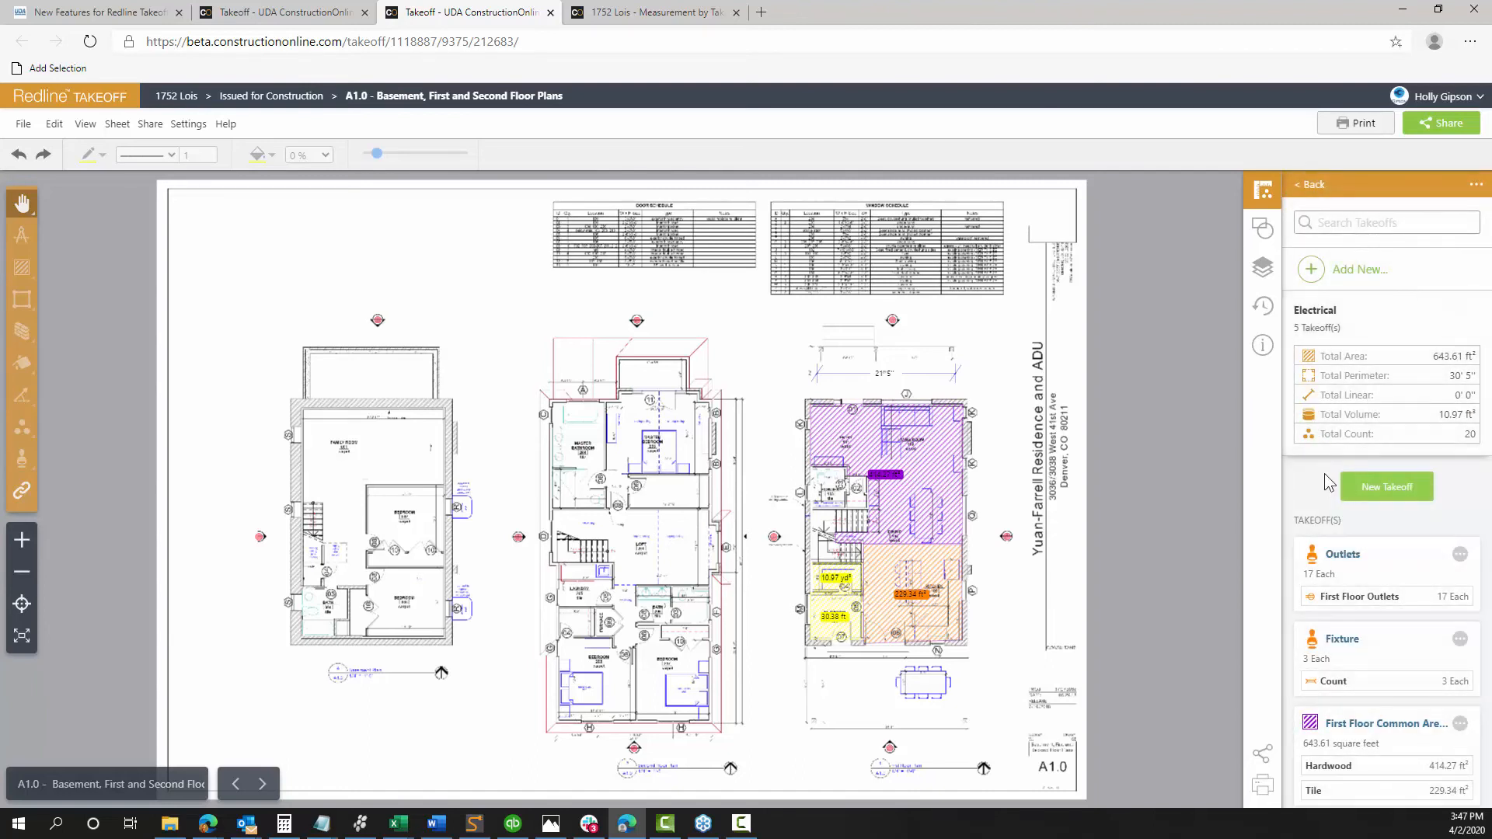
Review the Hardwood and Tile area details in the Electrical group, then close them
scroll(1352, 501, down, 2)
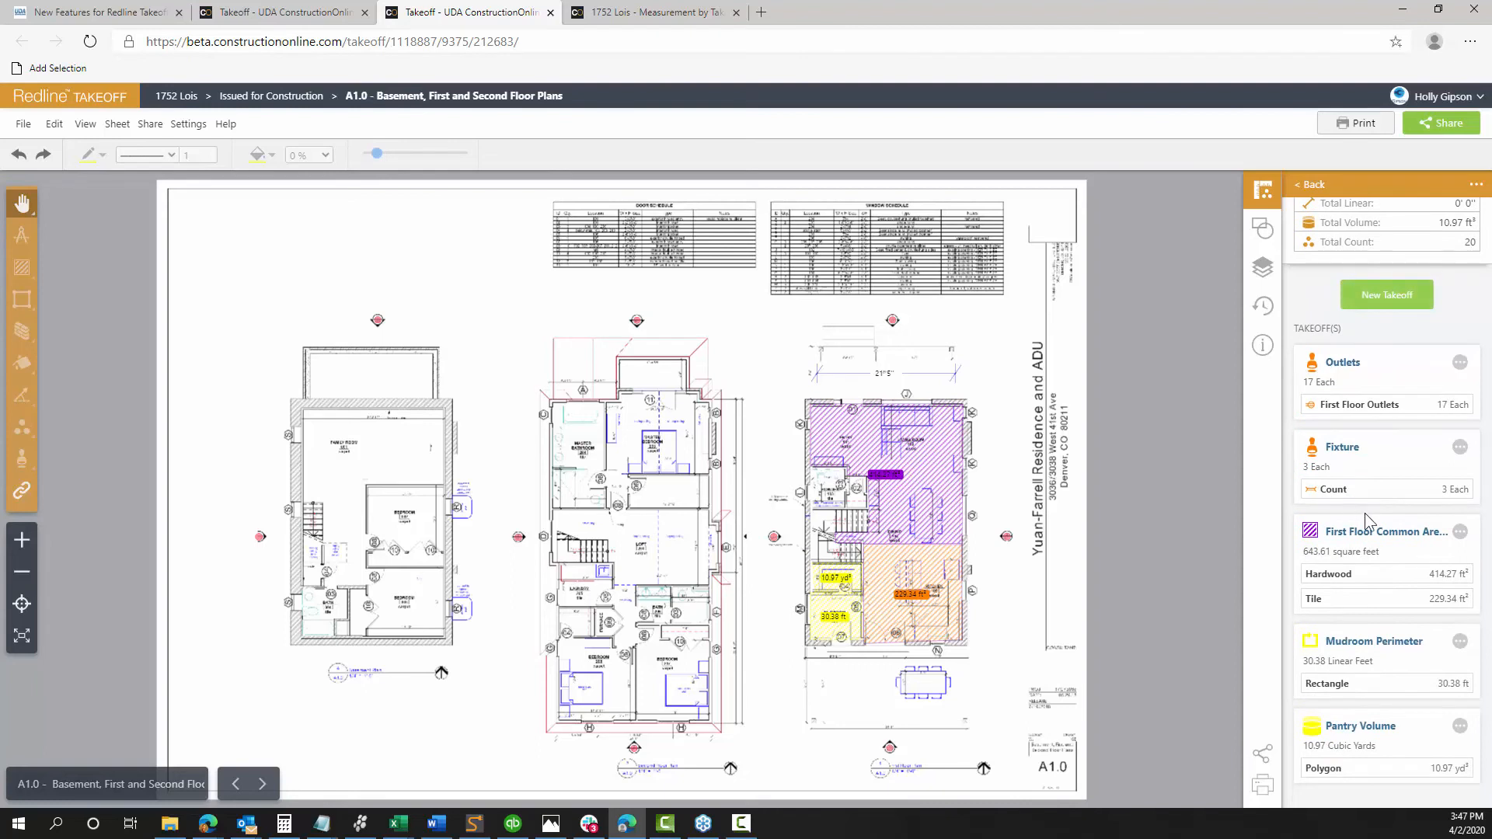
click(942, 494)
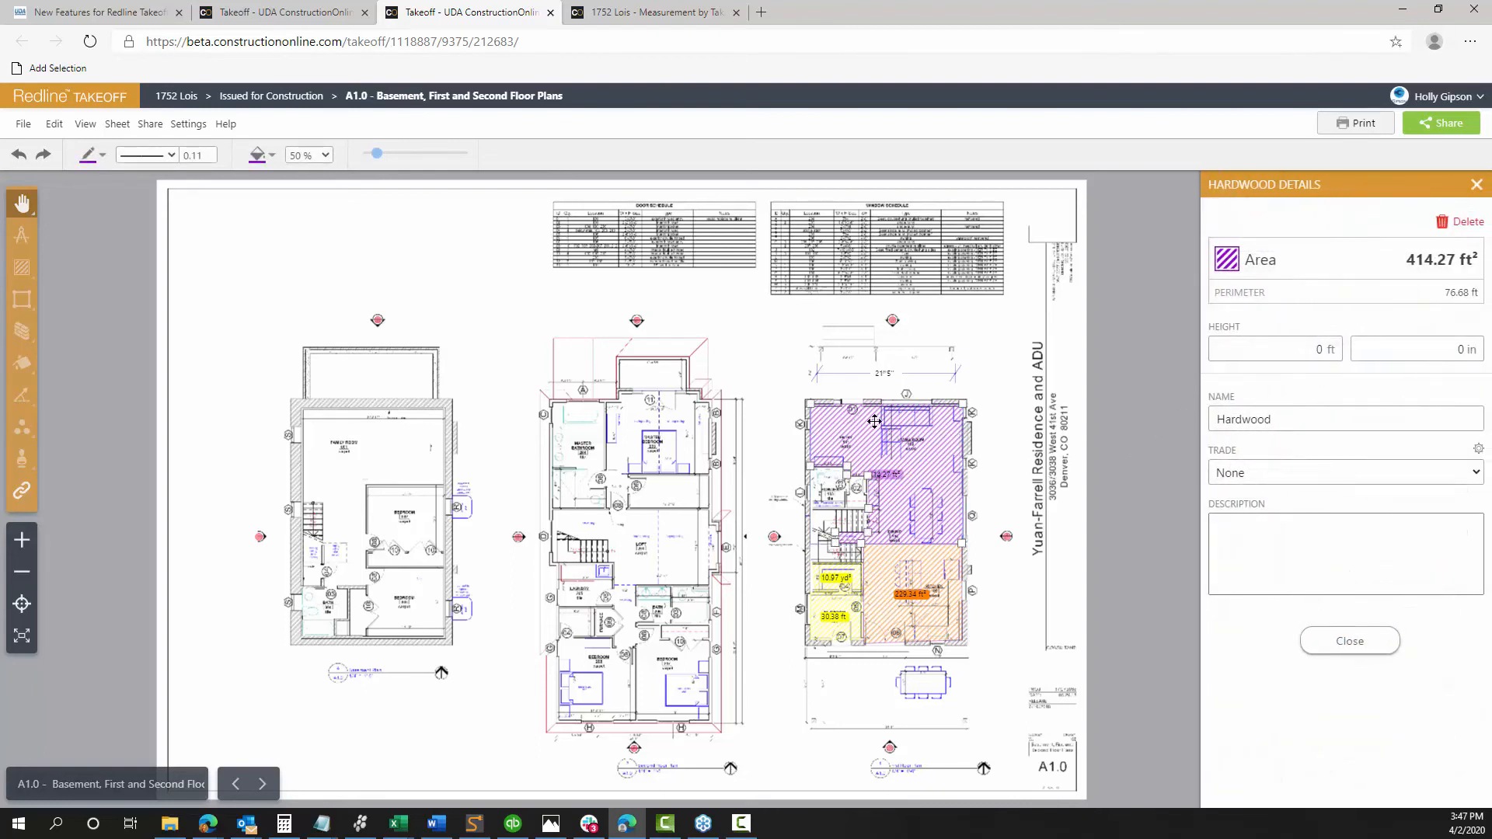
double_click(1290, 420)
click(1243, 521)
click(1368, 540)
click(925, 584)
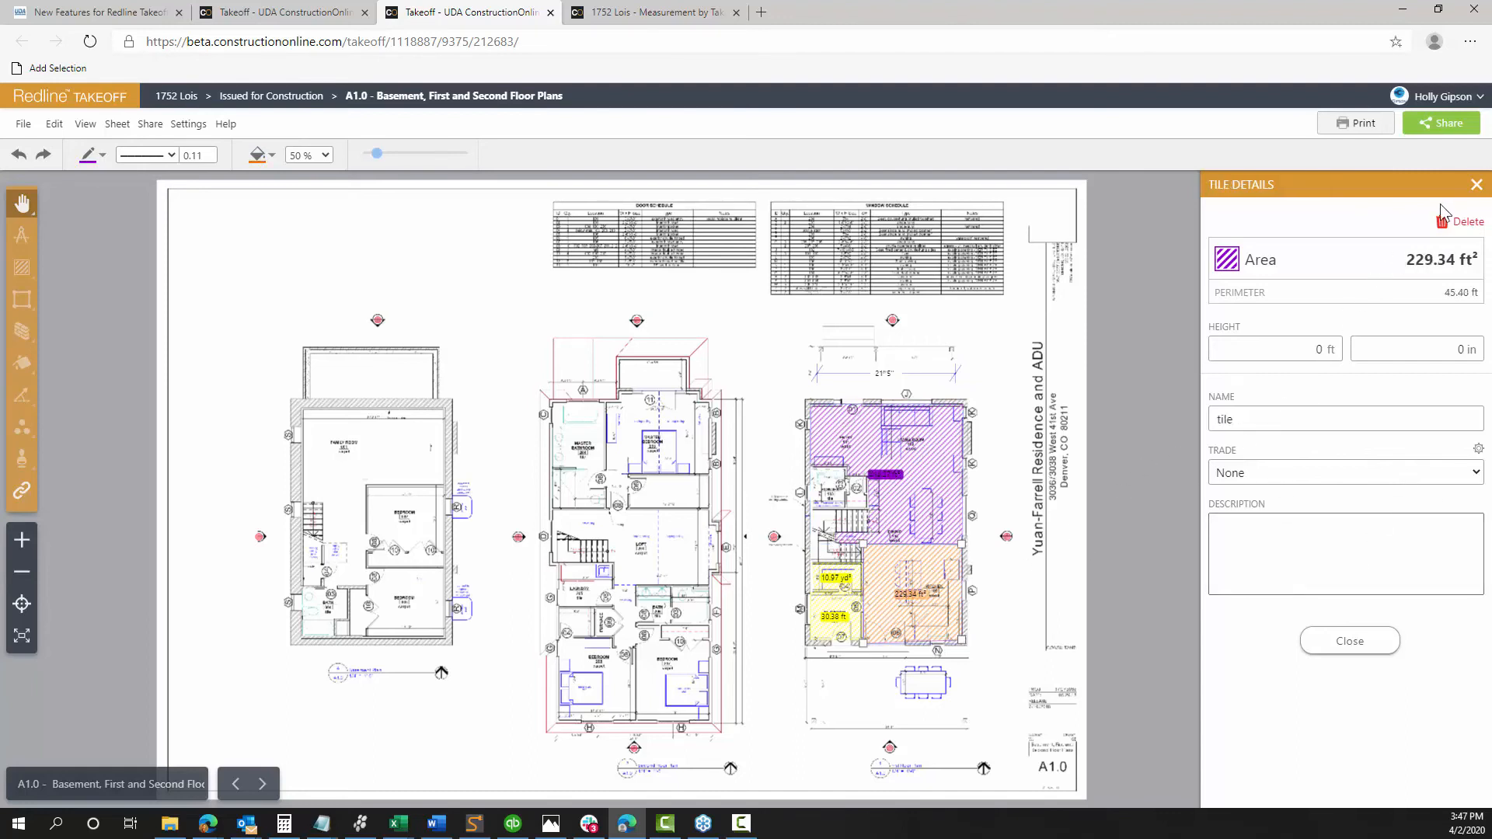
click(1475, 186)
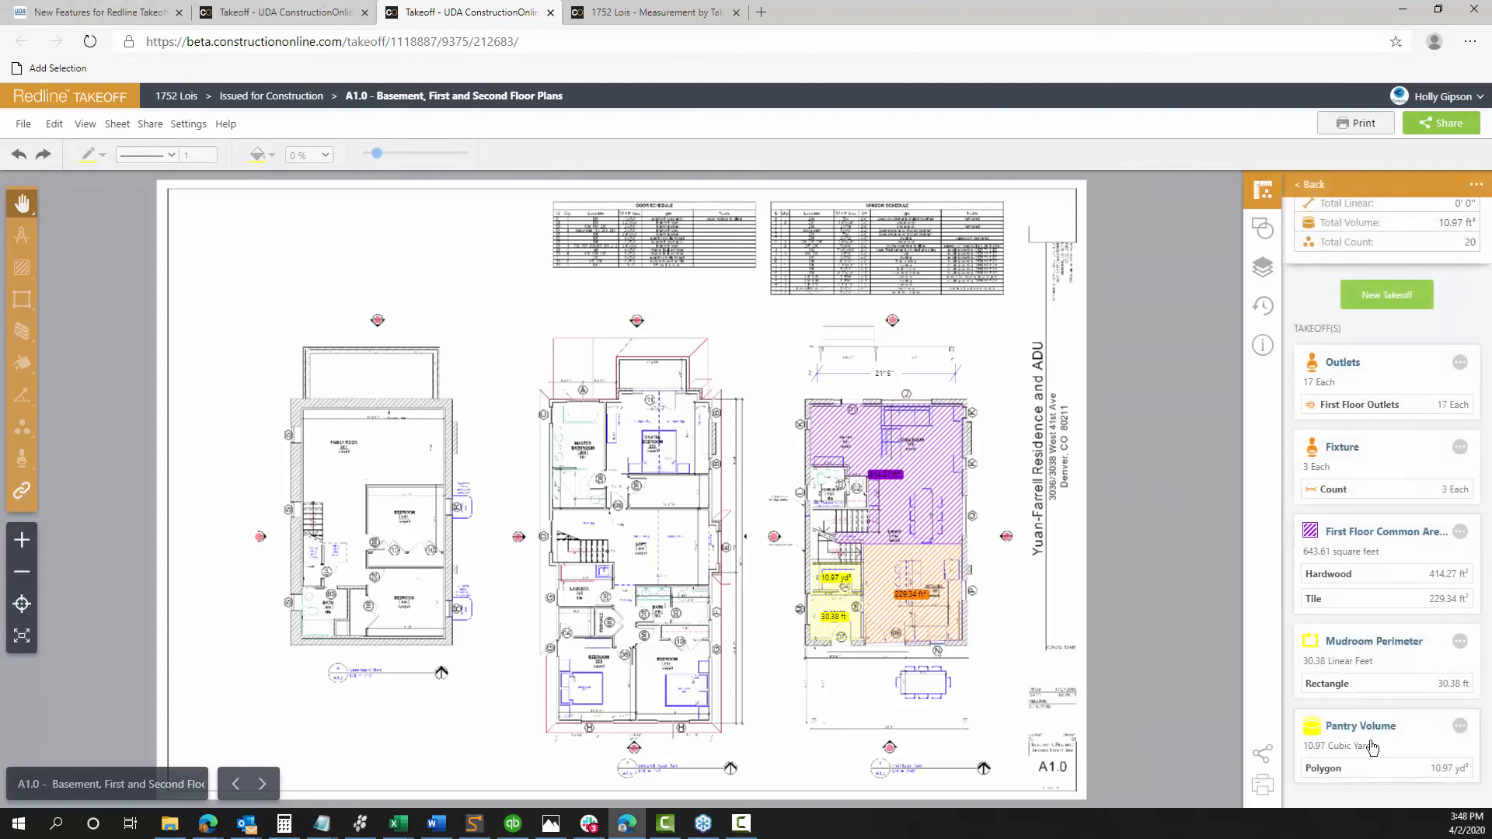
Show the Pantry Volume details, 10.97 yd³ from a 32.91 ft² area at 9 ft height
click(1334, 771)
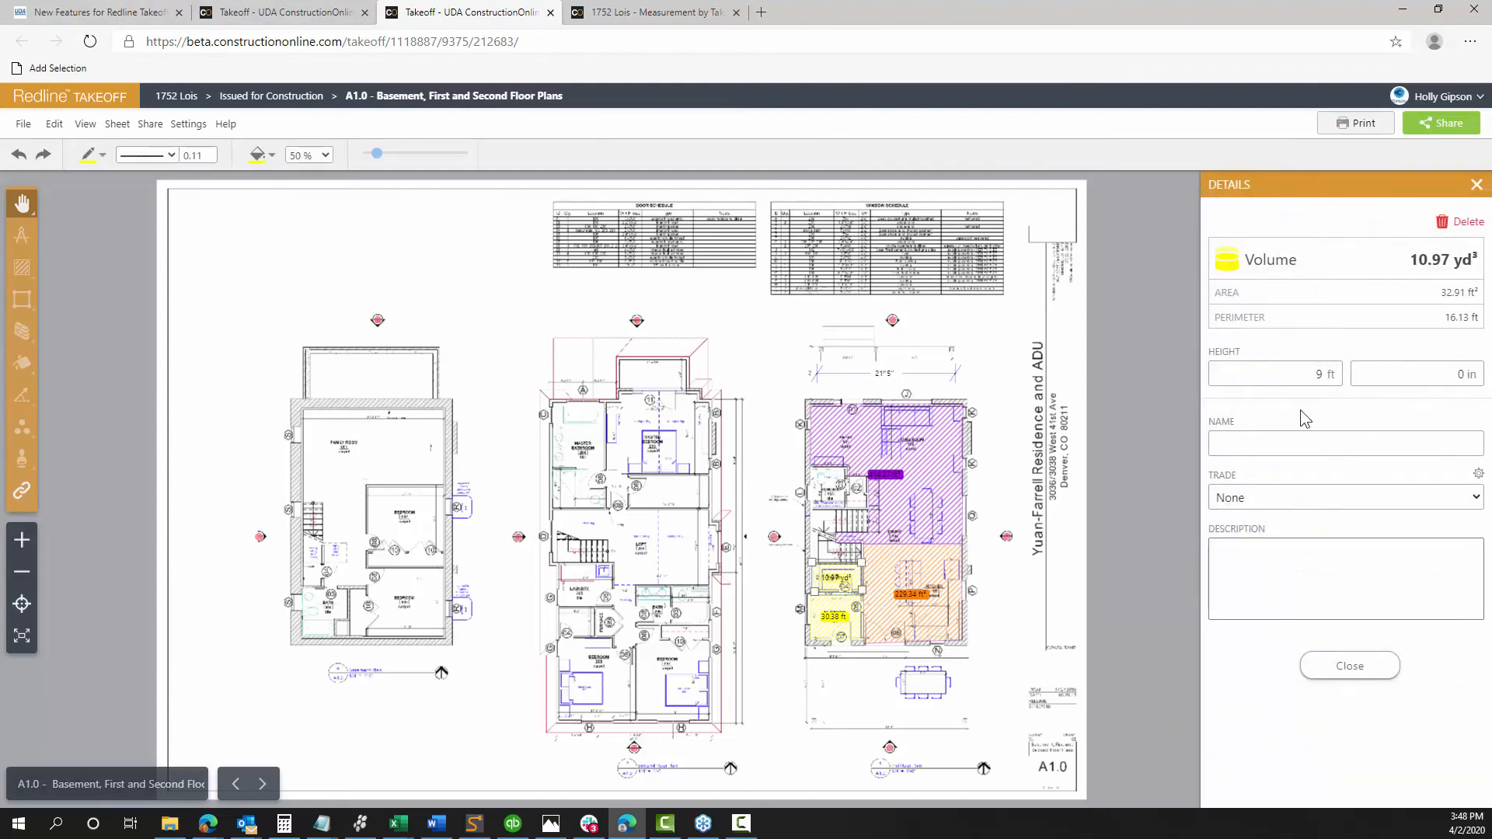
click(1296, 376)
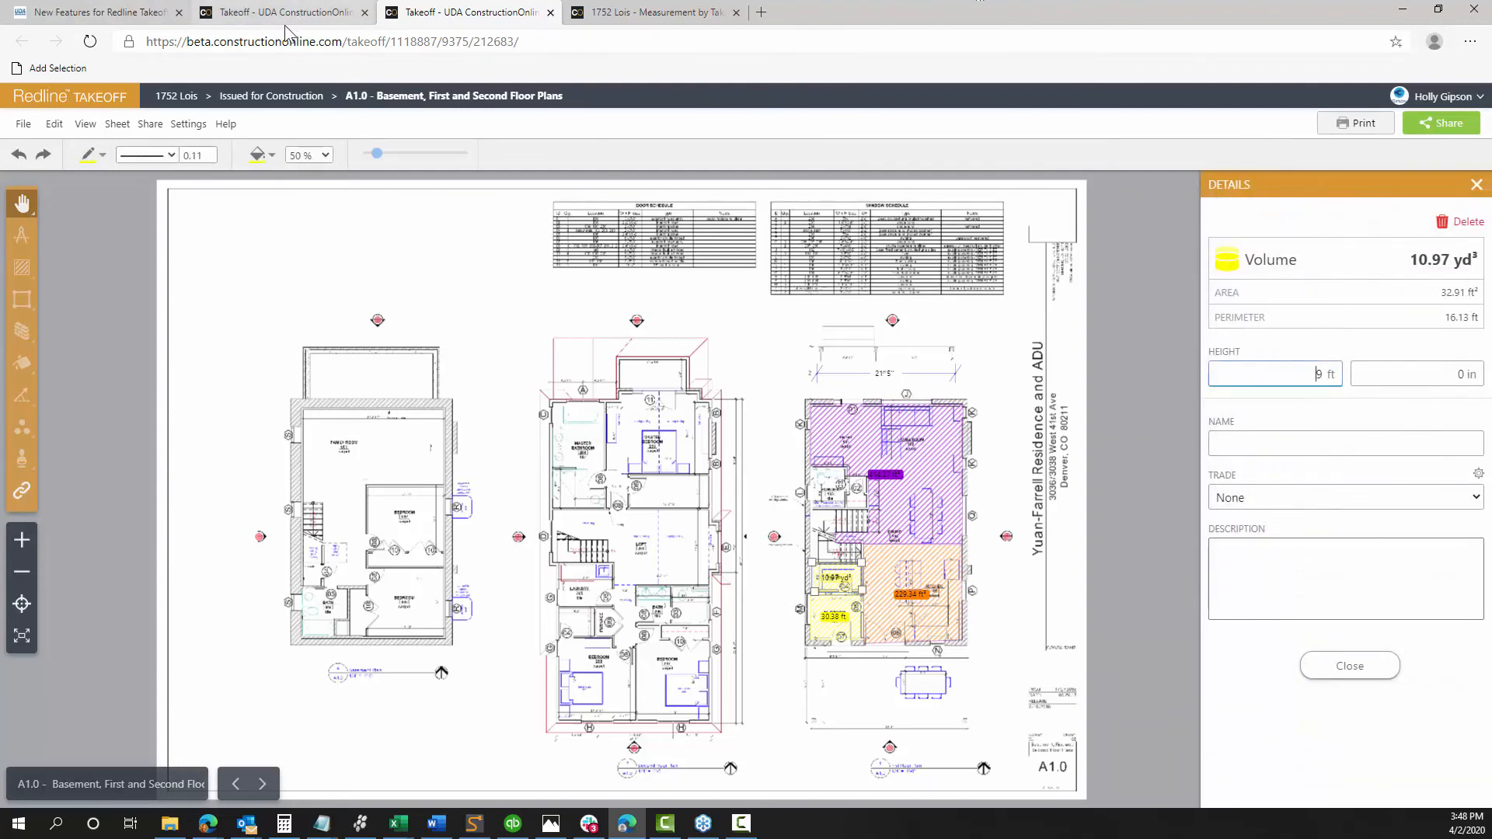
click(399, 824)
Bring up the Takeoff Summary workbook and look over the measured values in C9:G11
click(859, 754)
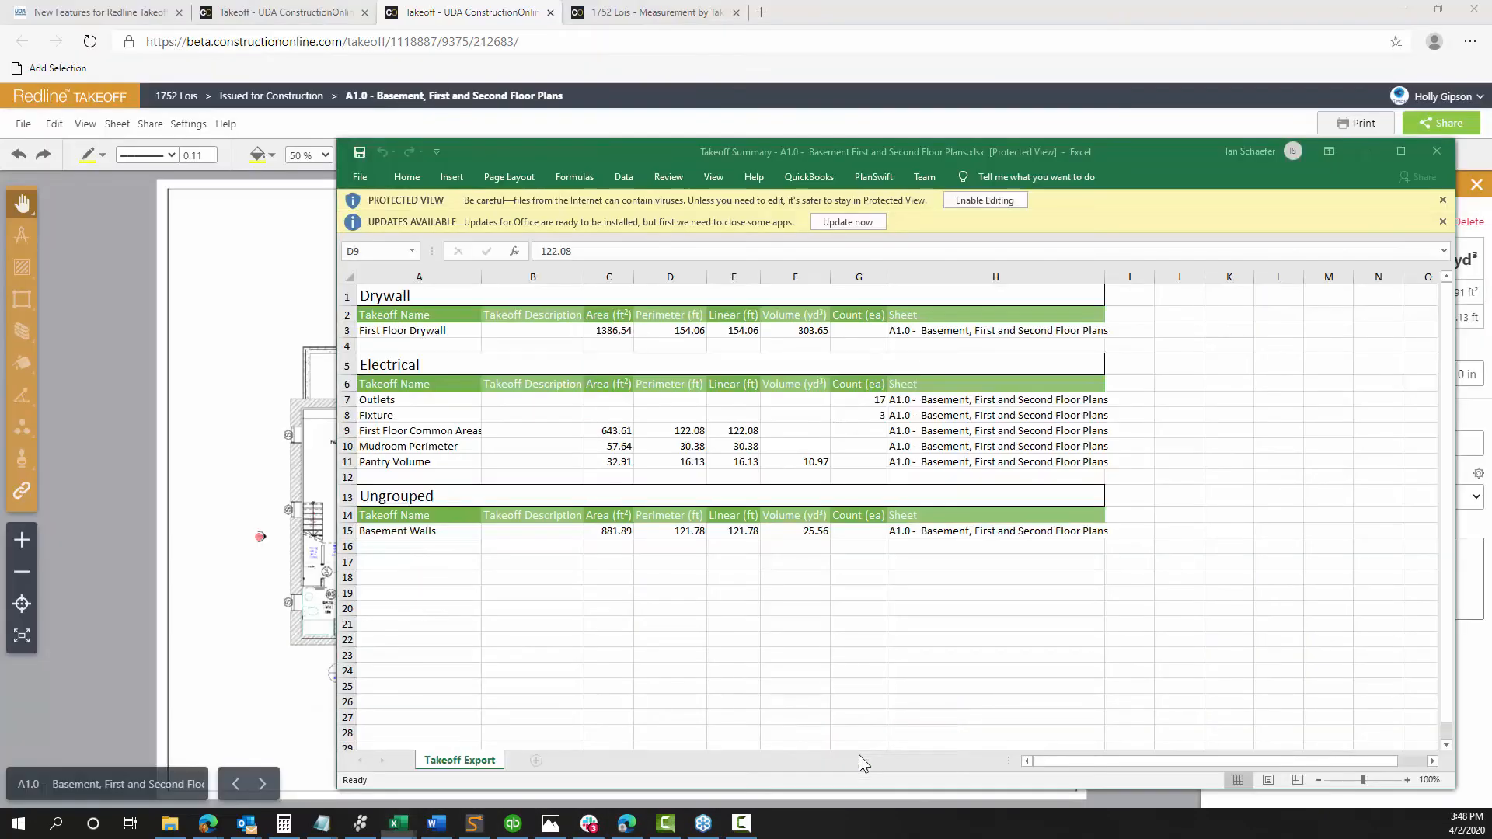
click(418, 401)
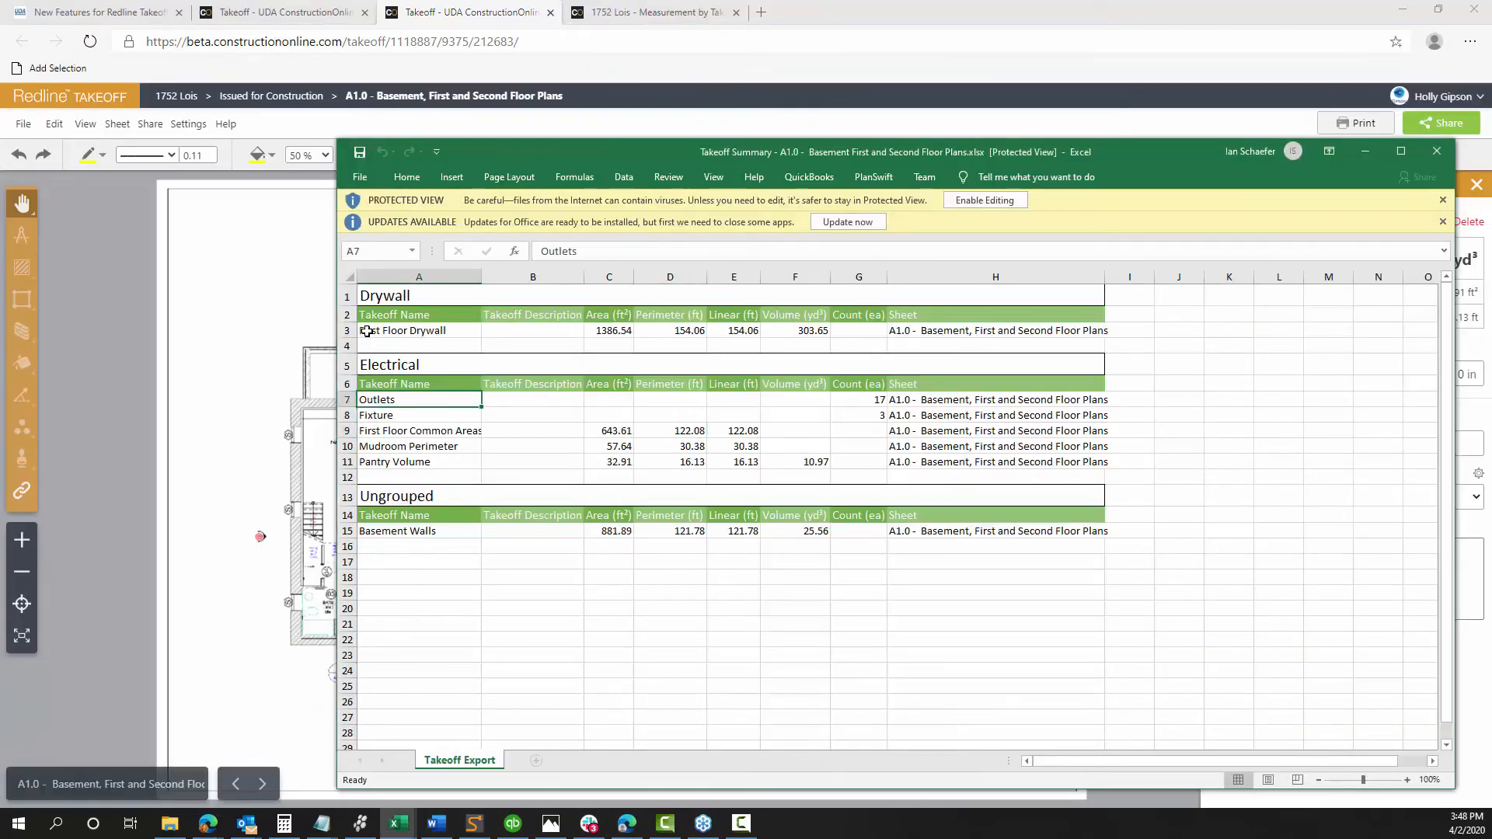
drag(609, 433, 718, 525)
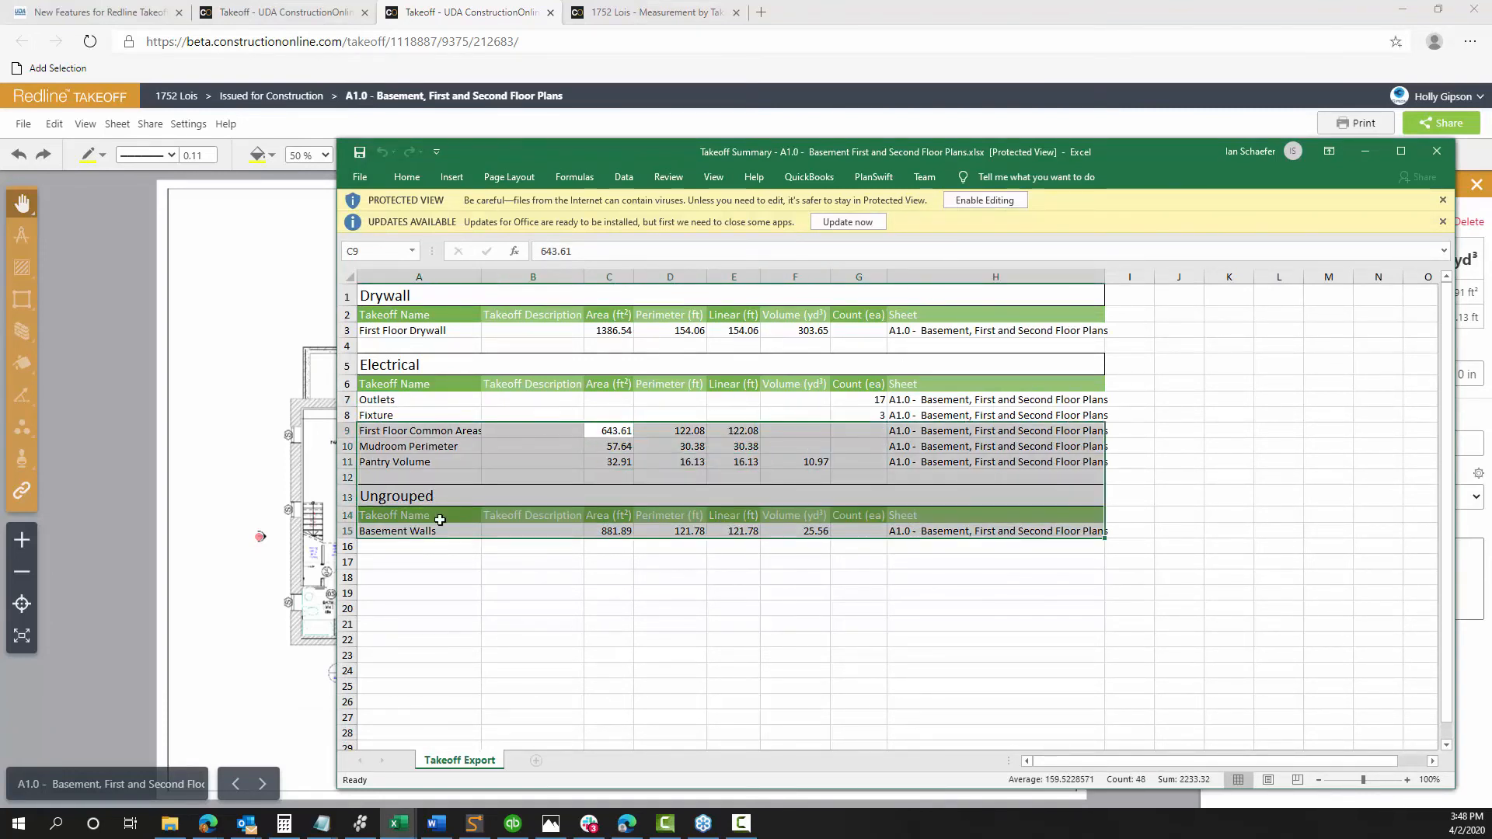
click(579, 593)
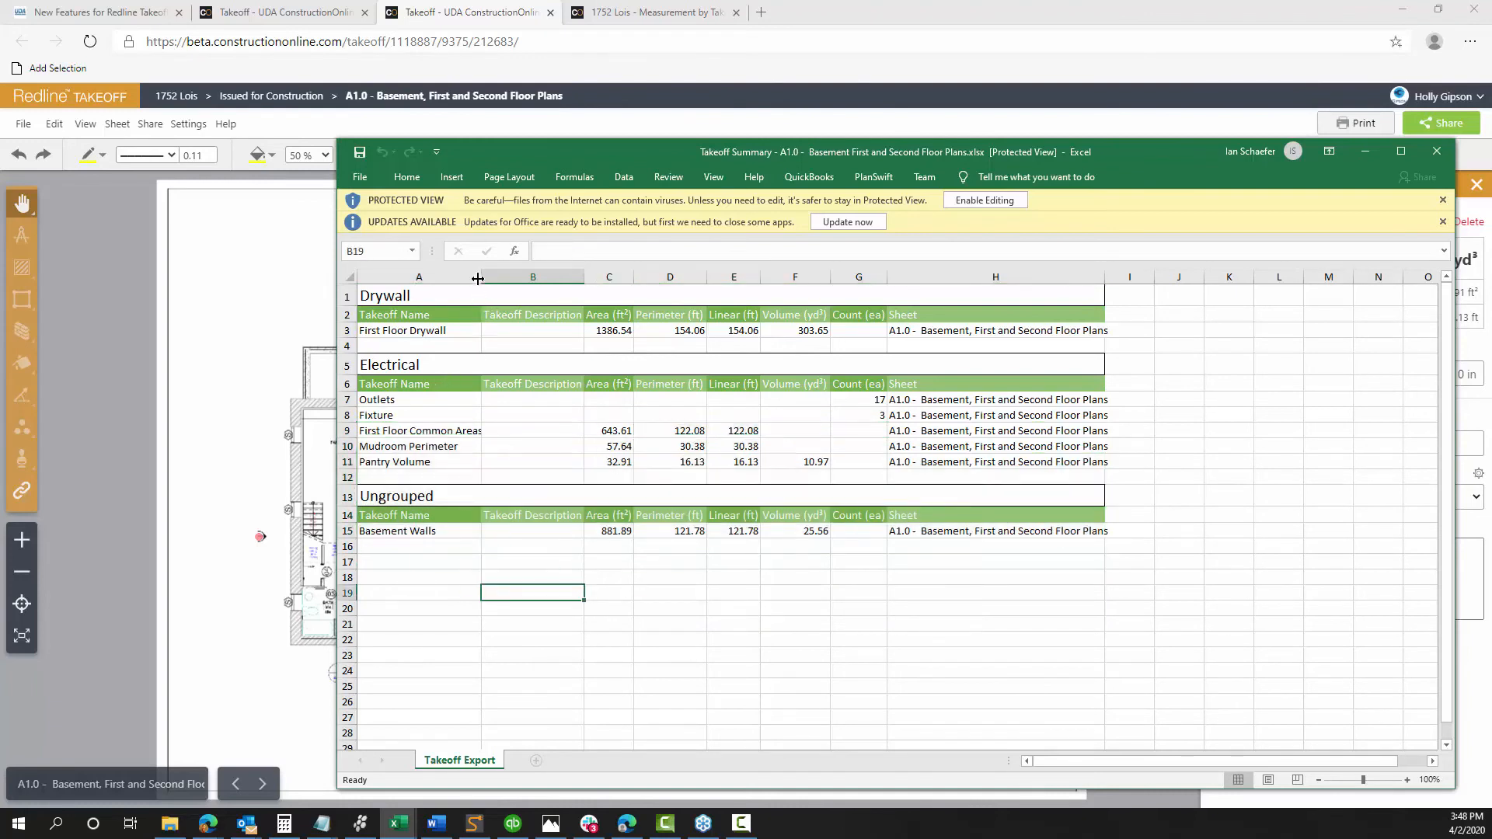
Widen column A so names like First Floor Common Areas fit, then minimize Excel
drag(481, 276, 584, 276)
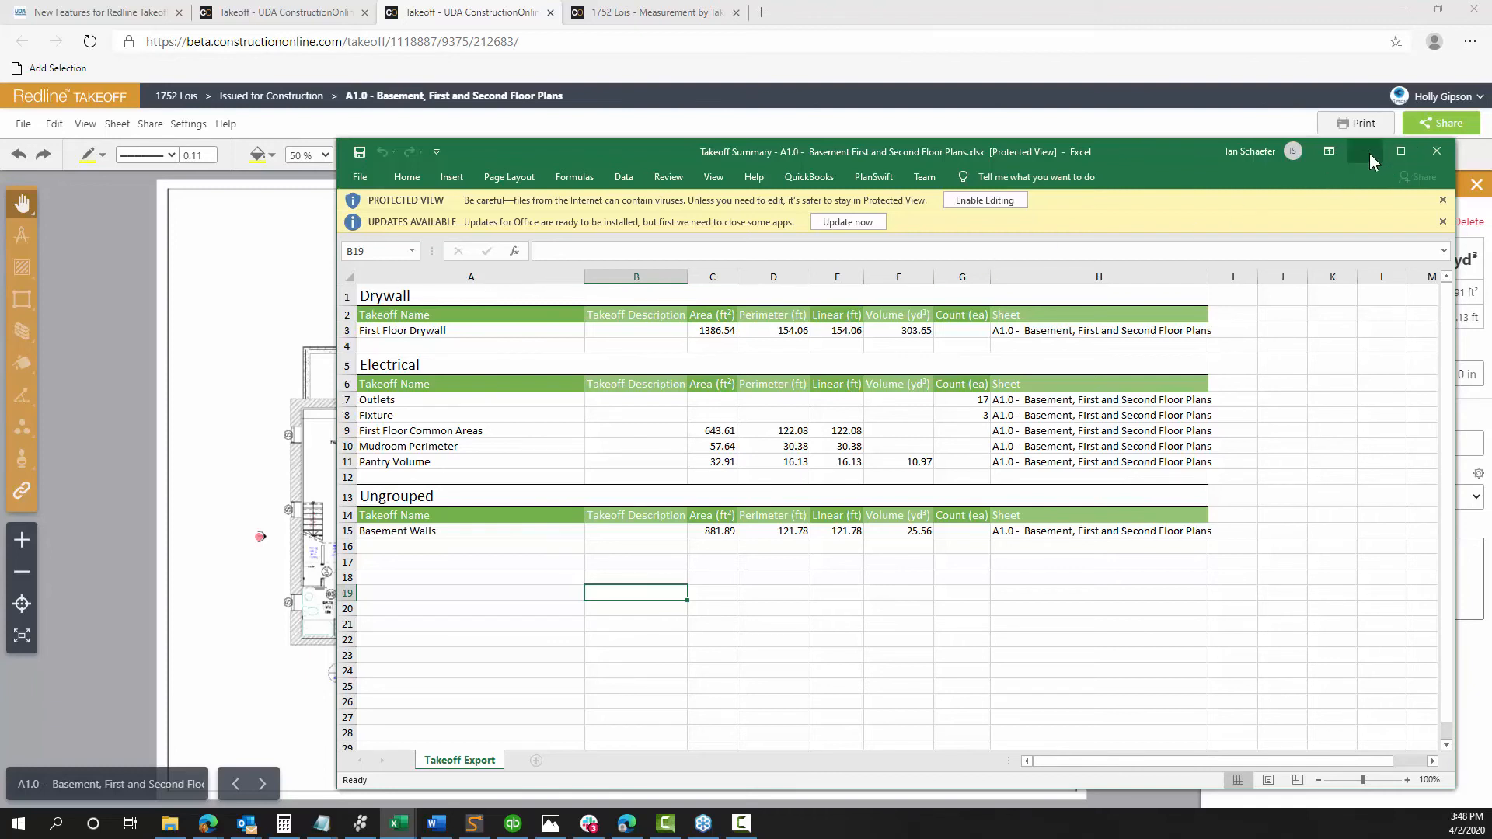
click(427, 431)
click(404, 463)
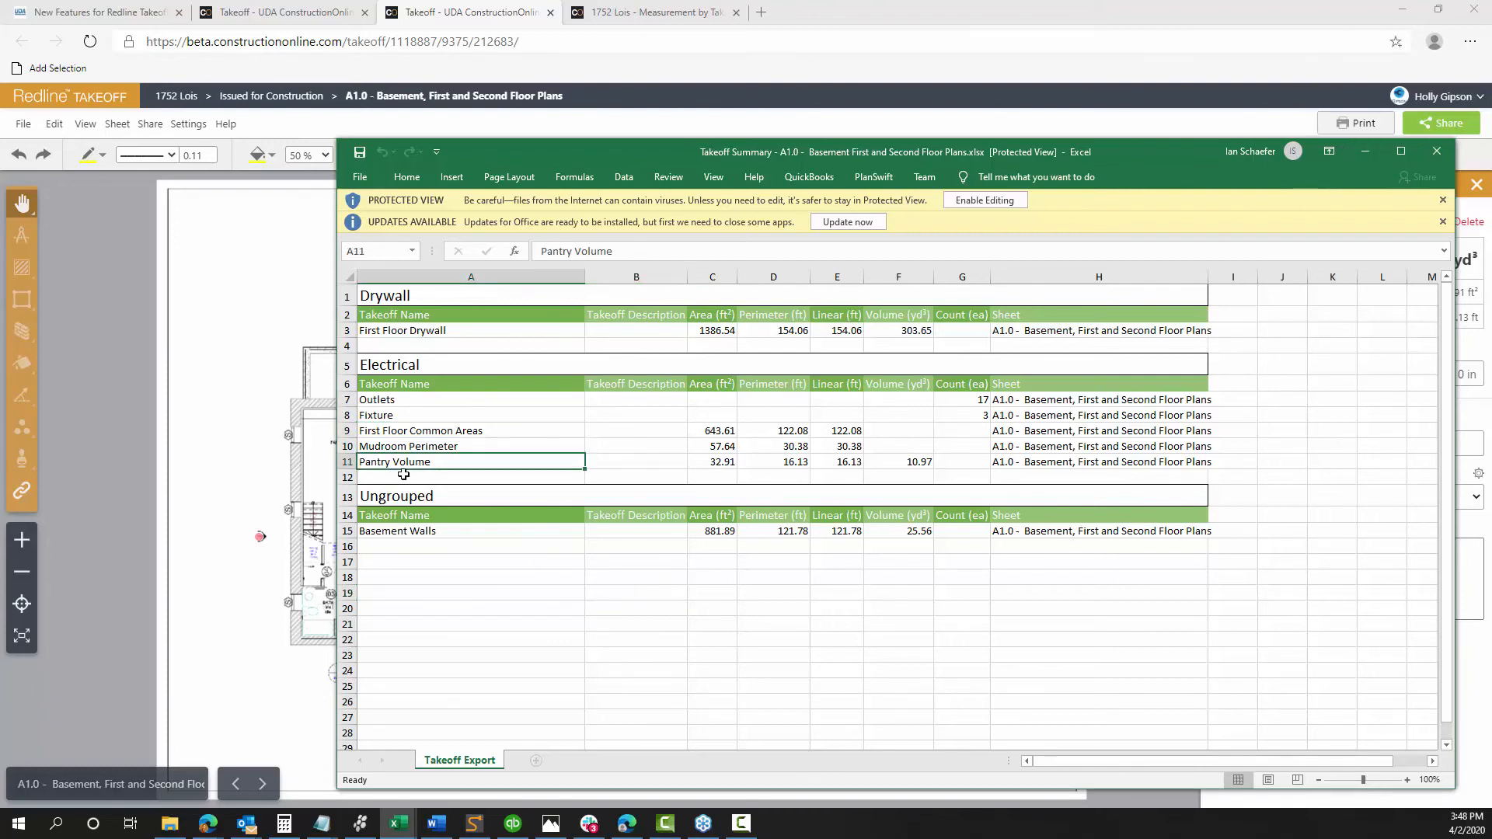
click(422, 417)
click(675, 414)
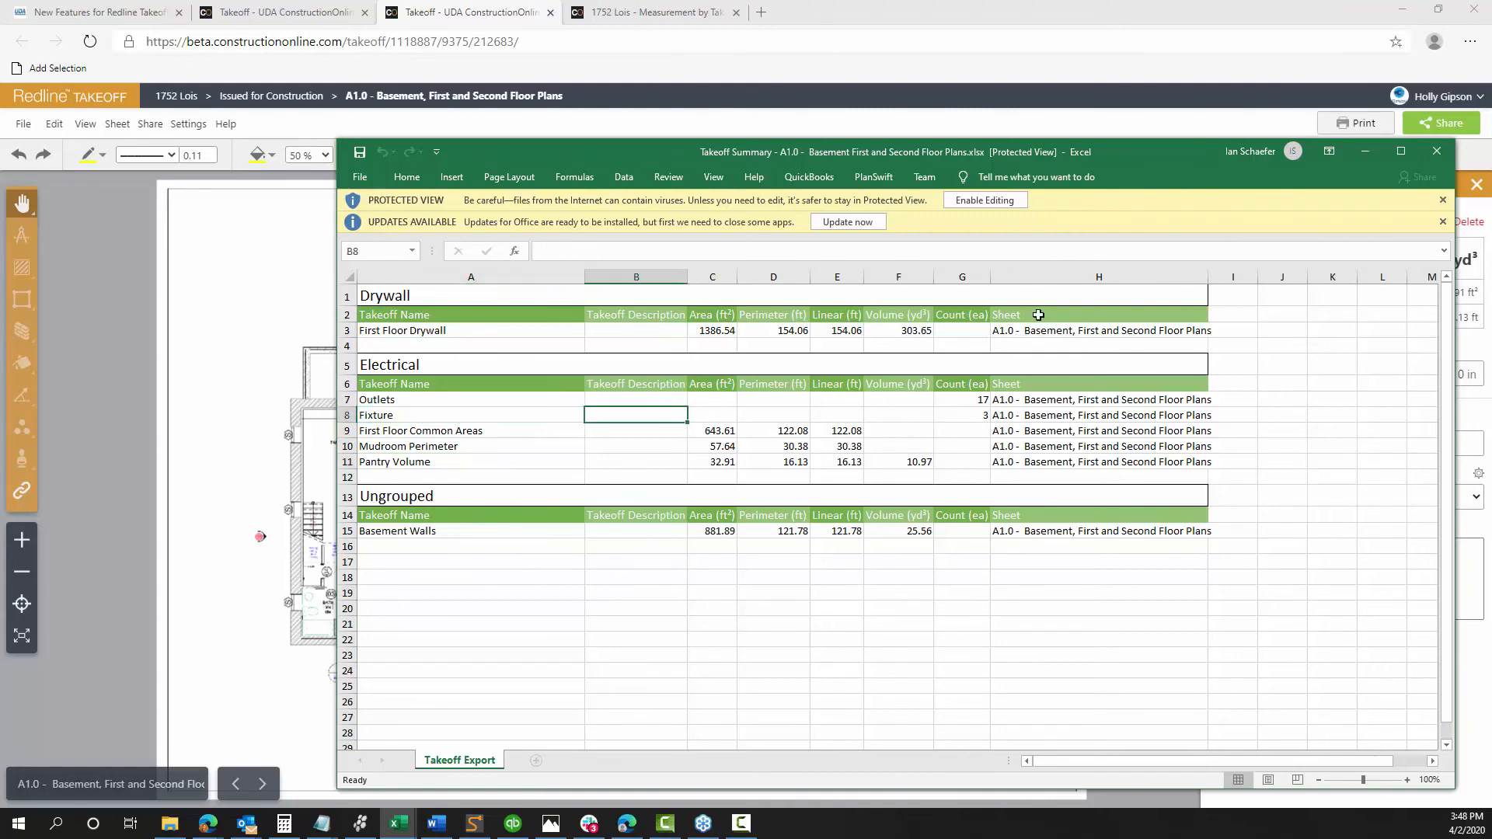
click(1360, 151)
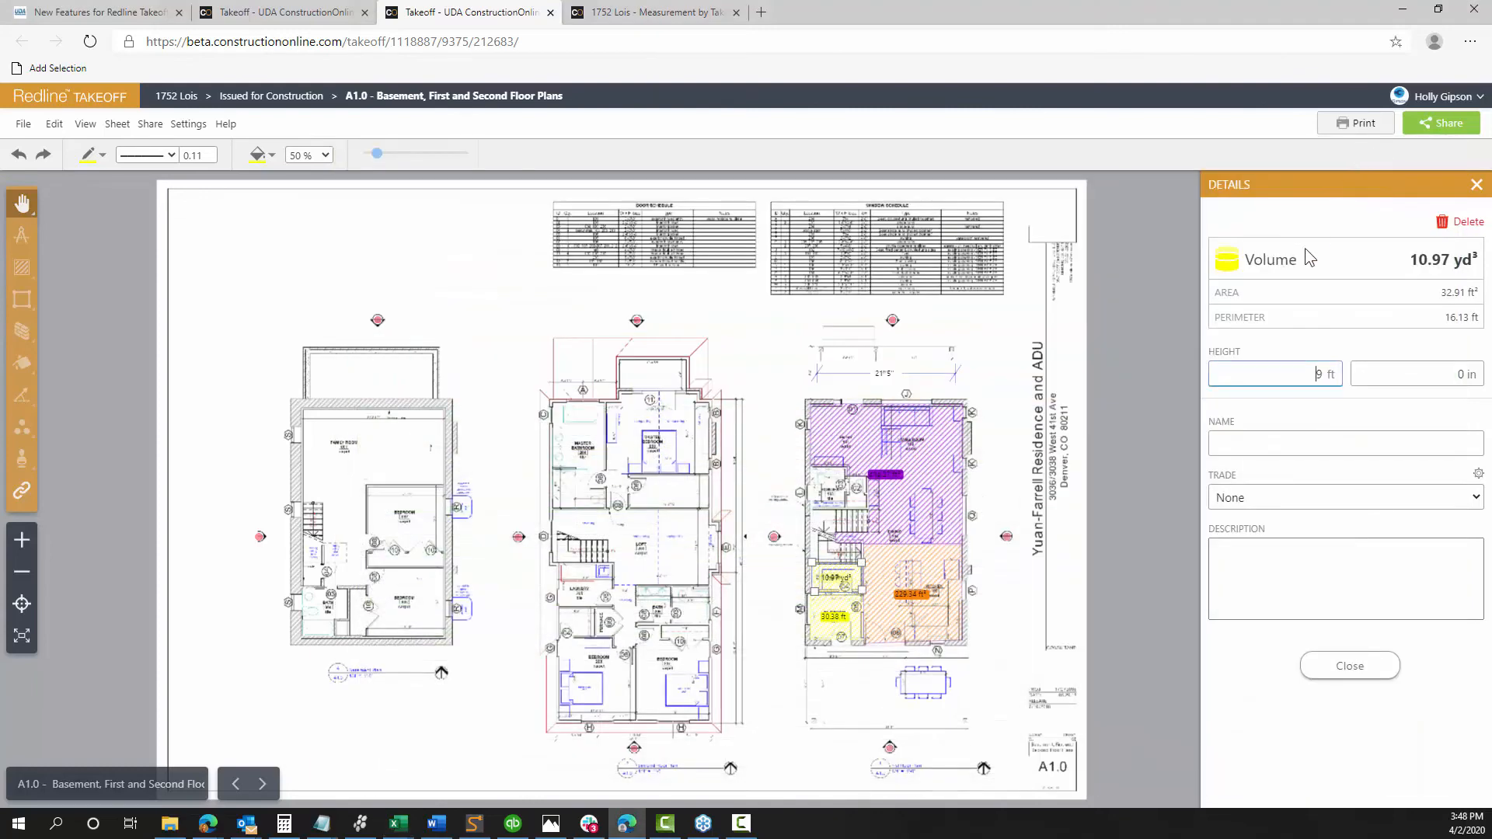
Close the Pantry Volume details to return to sheet A1.0's Takeoff(s) list
click(1471, 188)
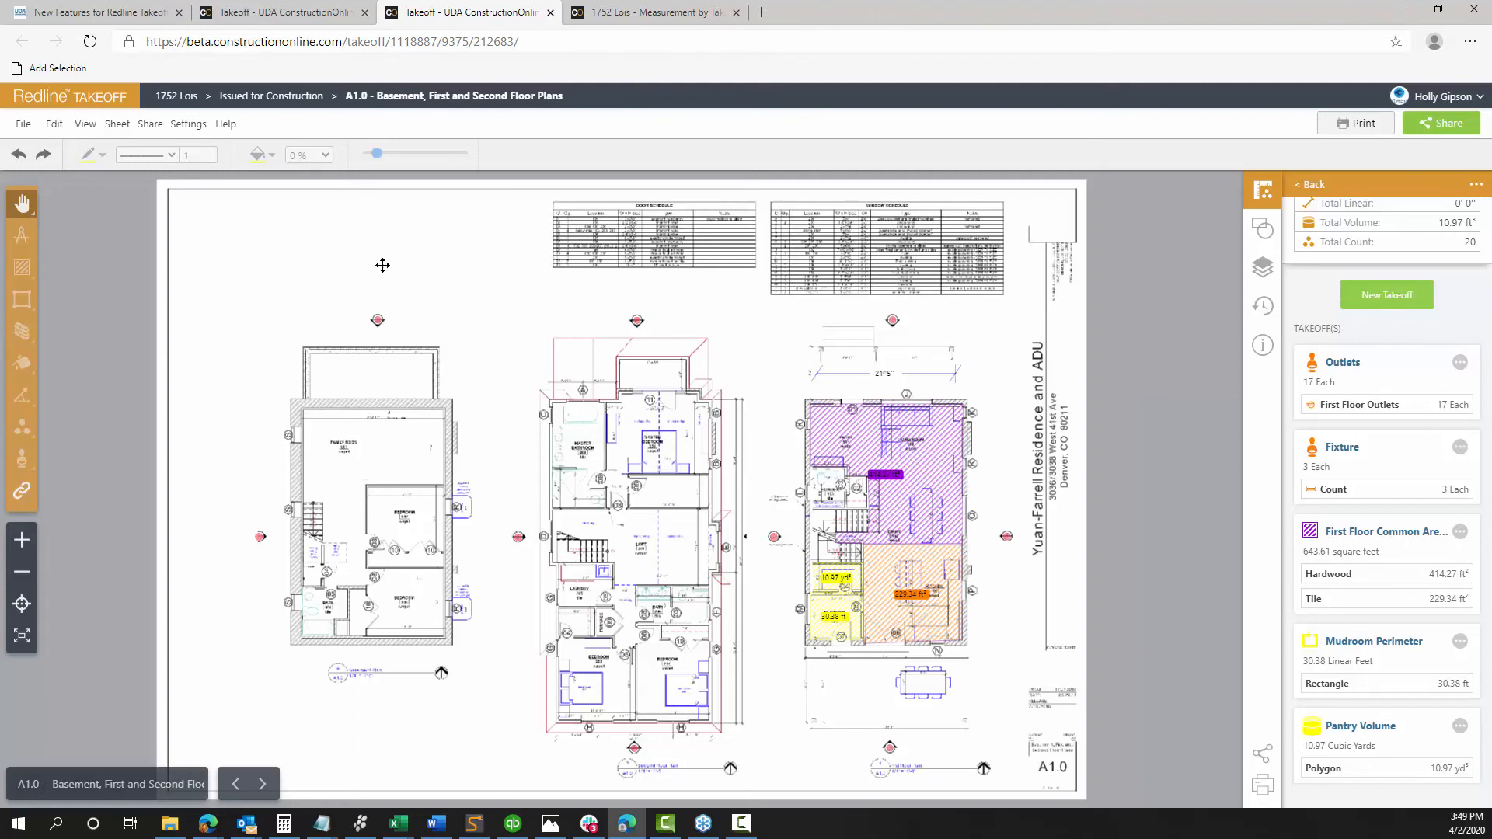
Zoom in on sheet A1.0 and pan toward the first floor plan's takeoff areas
scroll(438, 397, up, 2)
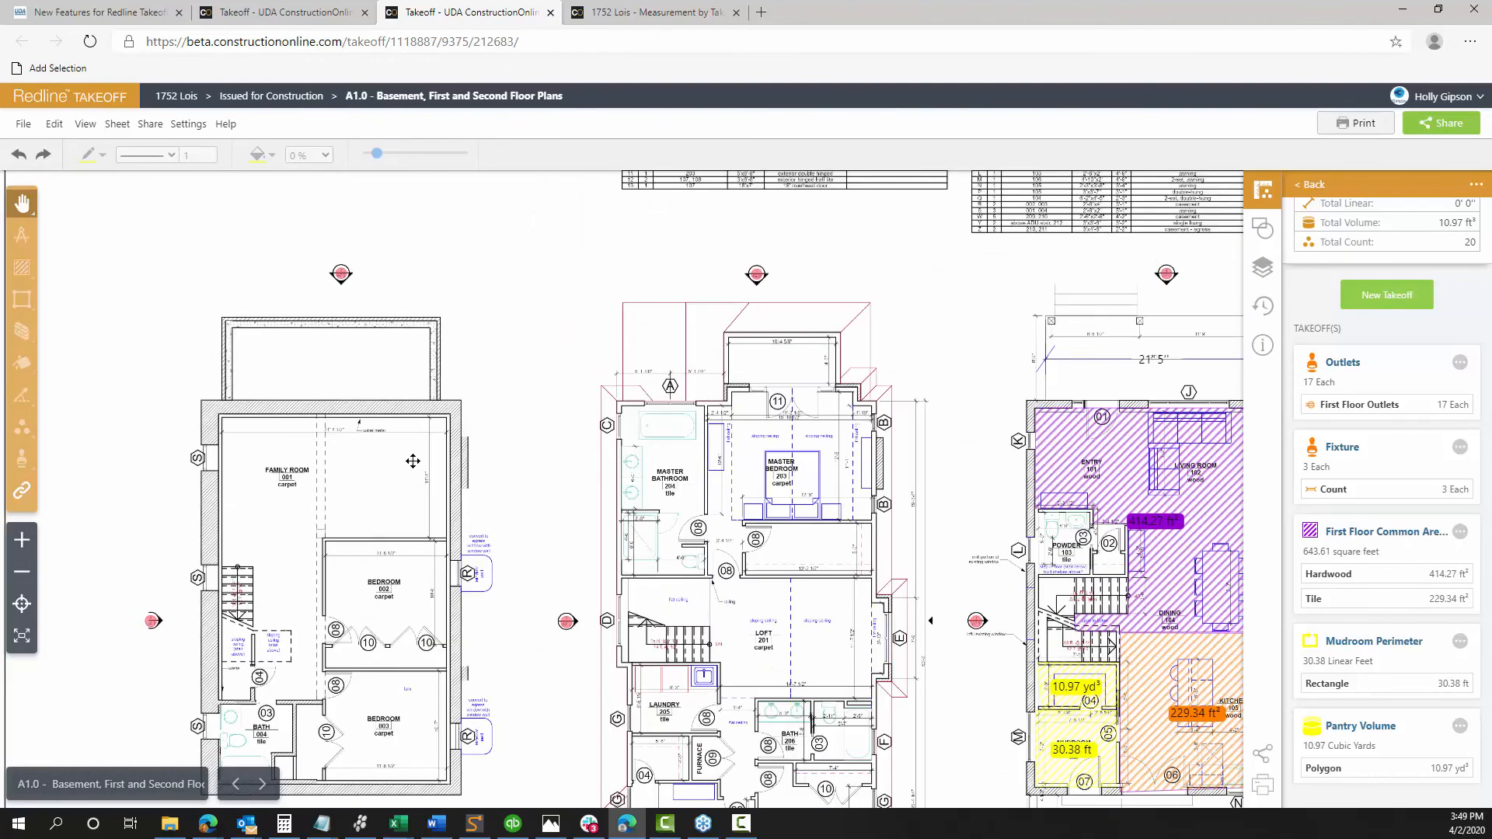
drag(413, 460, 292, 308)
drag(418, 336, 299, 320)
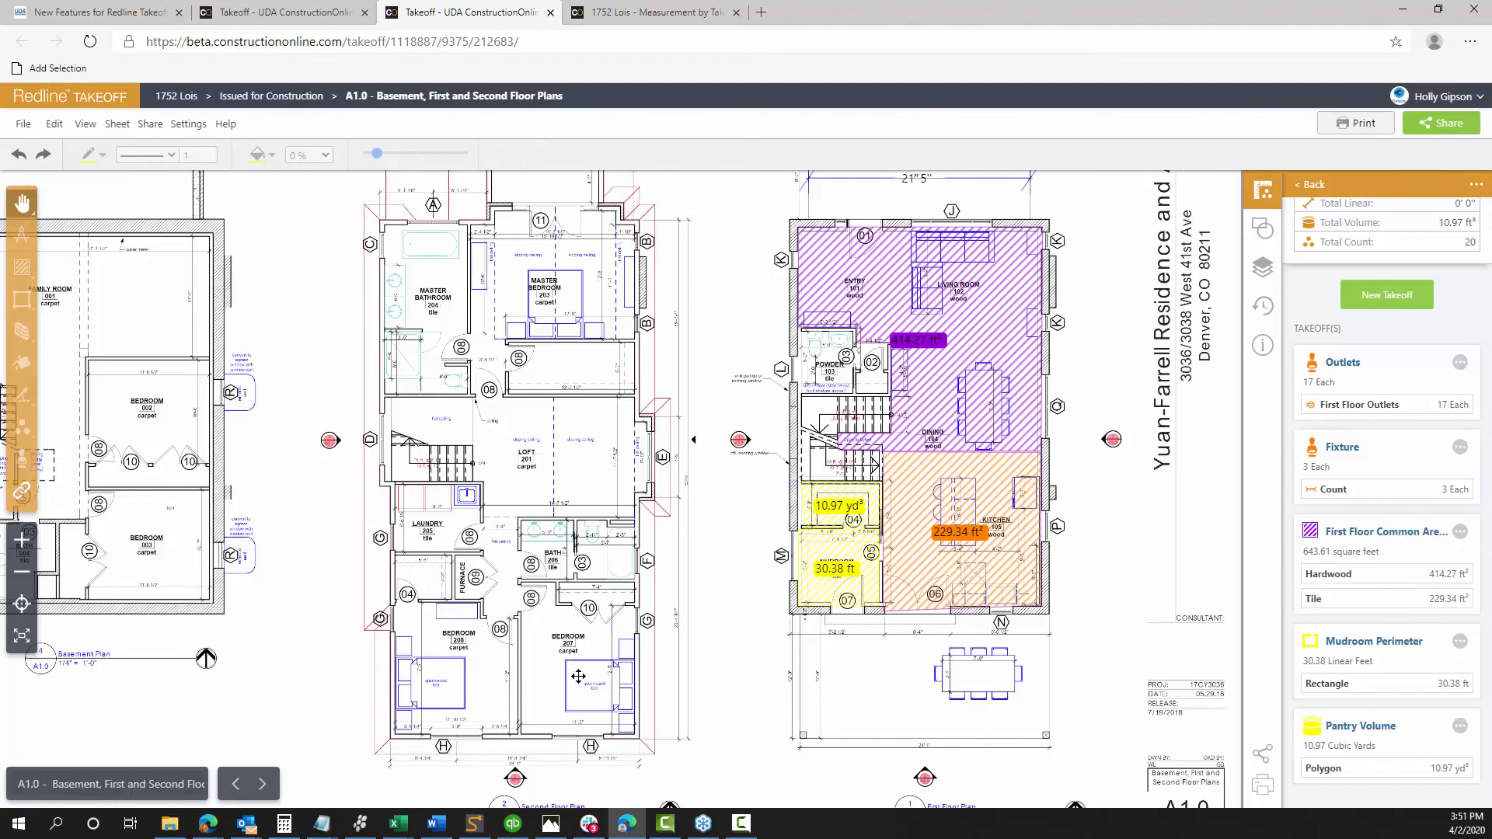
Center on the first floor's 414.27 ft² hardwood and 229.34 ft² tile areas, then open the Sheet menu
scroll(693, 639, down, 2)
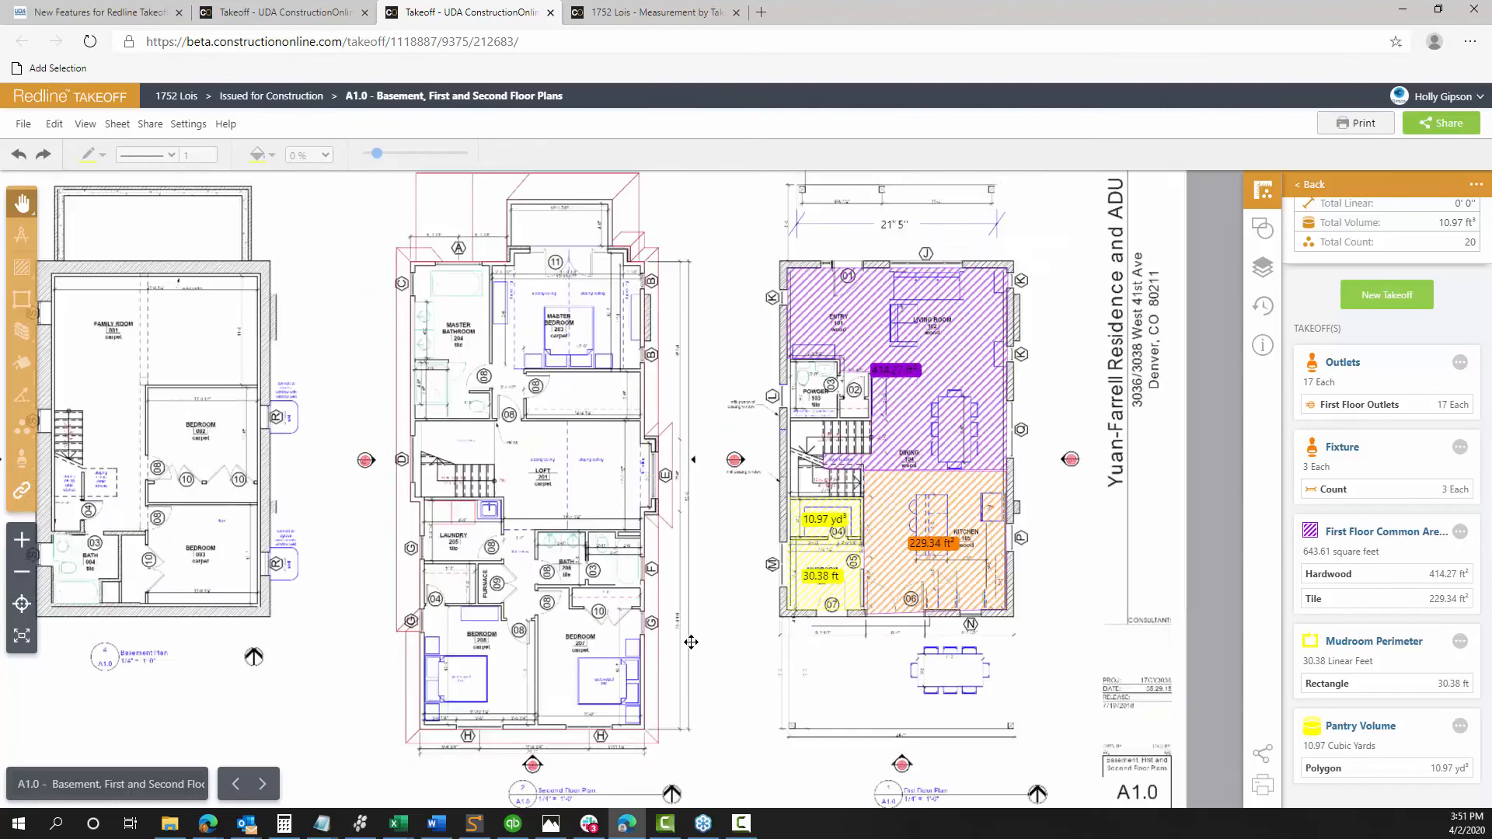
drag(686, 514, 769, 452)
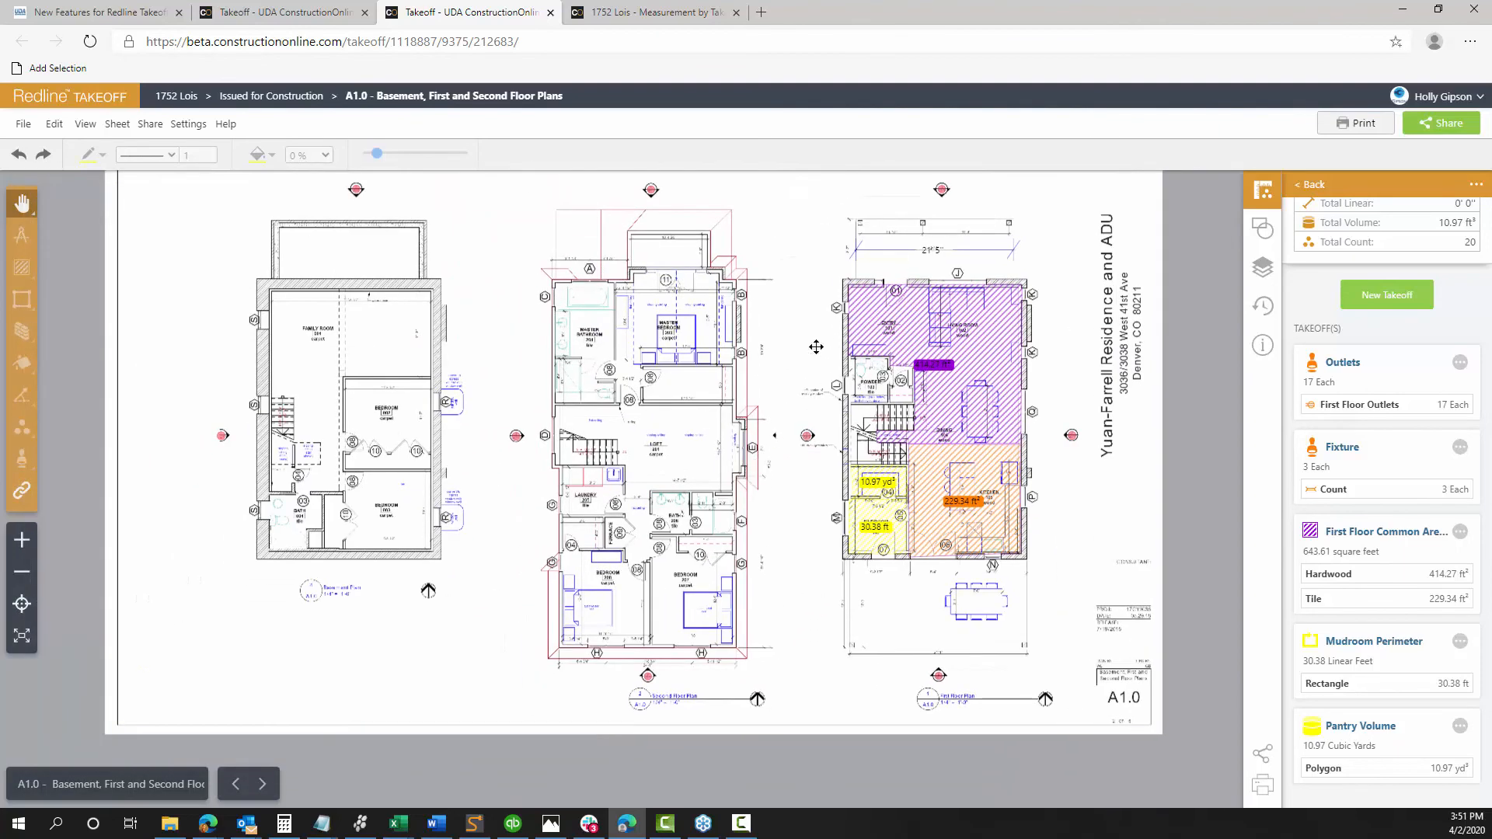
scroll(729, 668, up, 1)
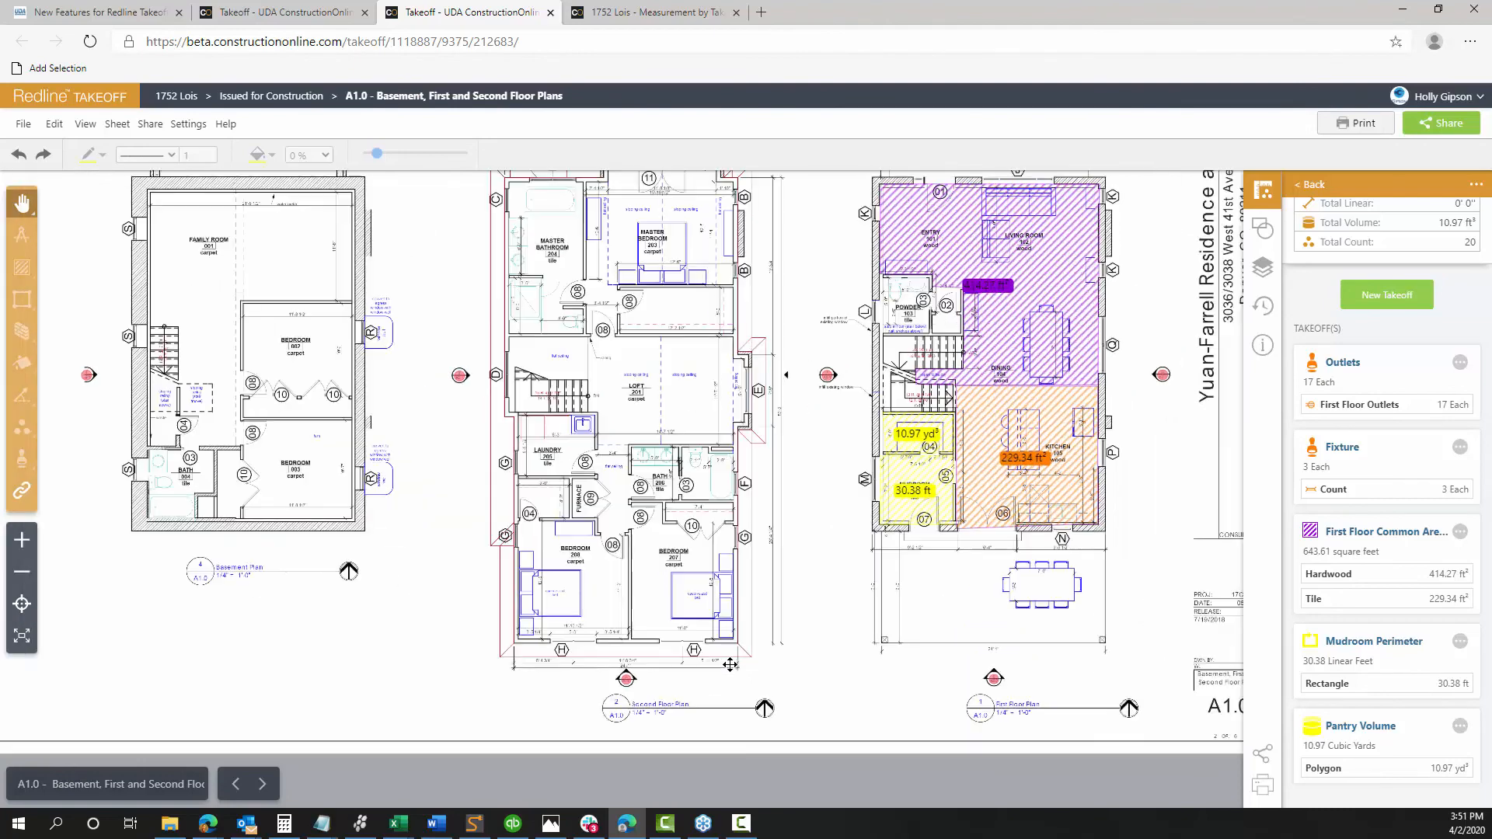
drag(775, 544, 635, 627)
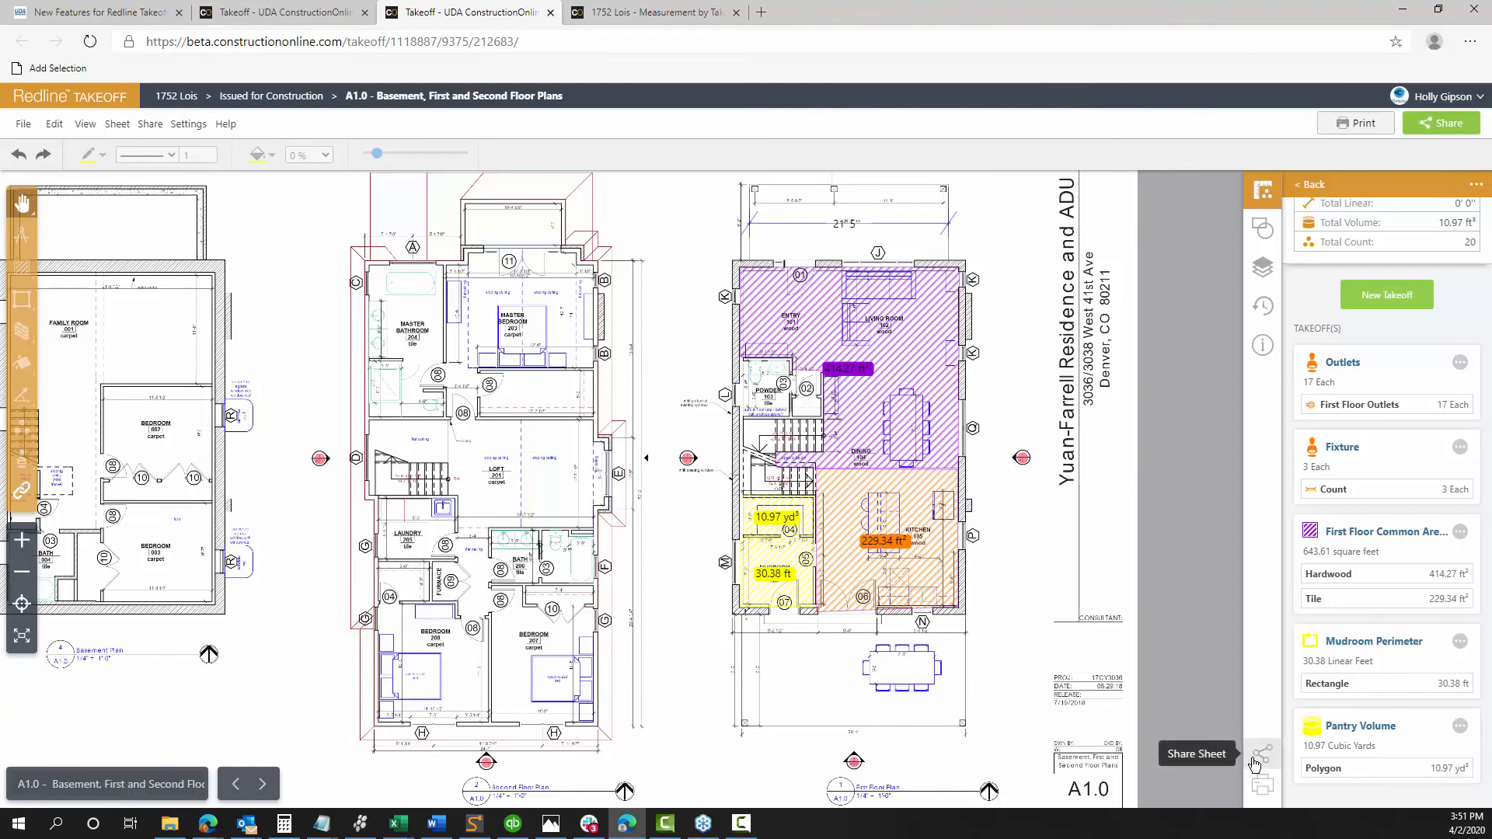
scroll(942, 364, up, 5)
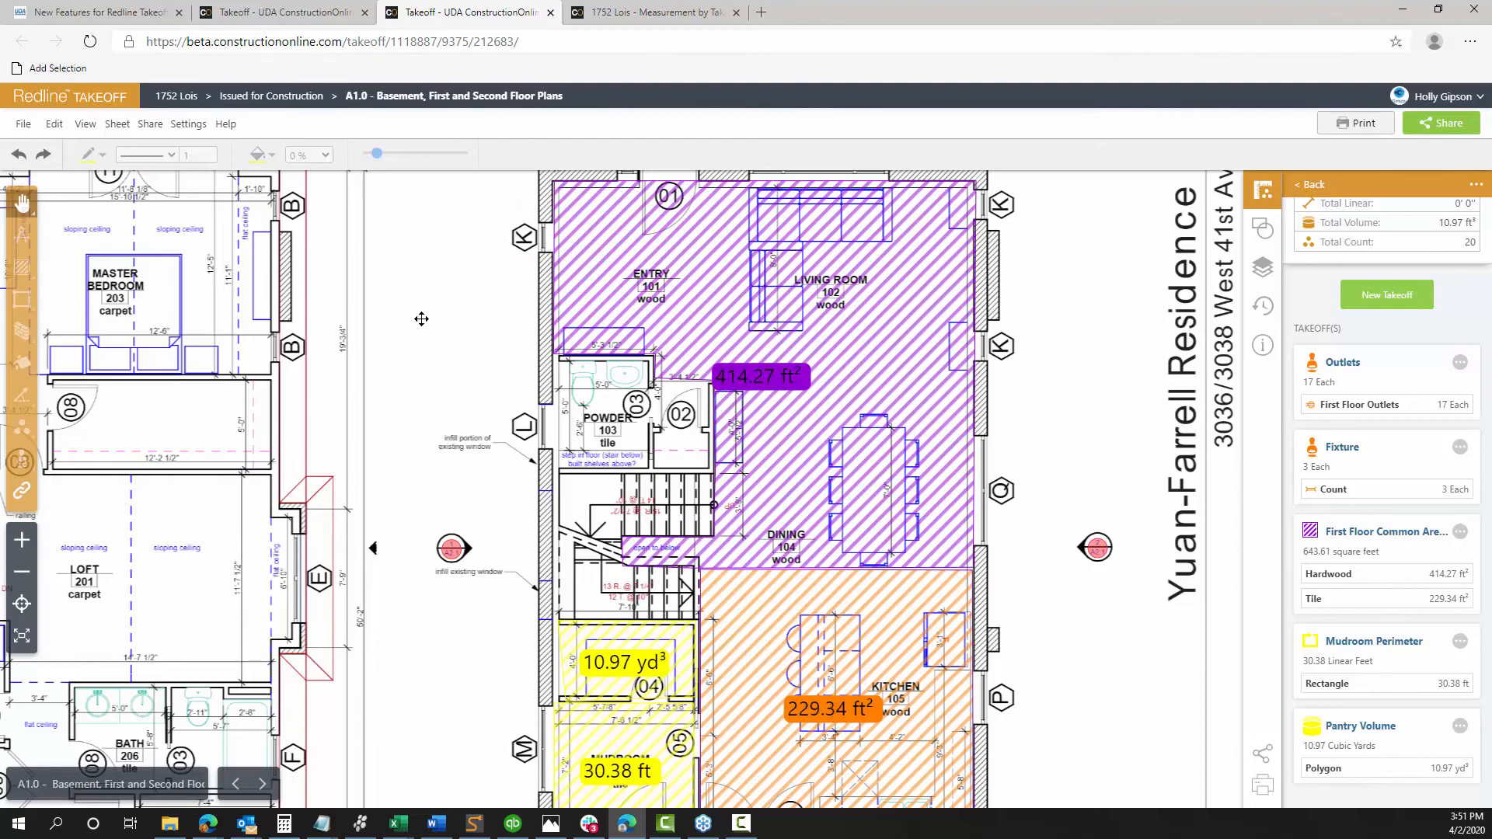
click(127, 132)
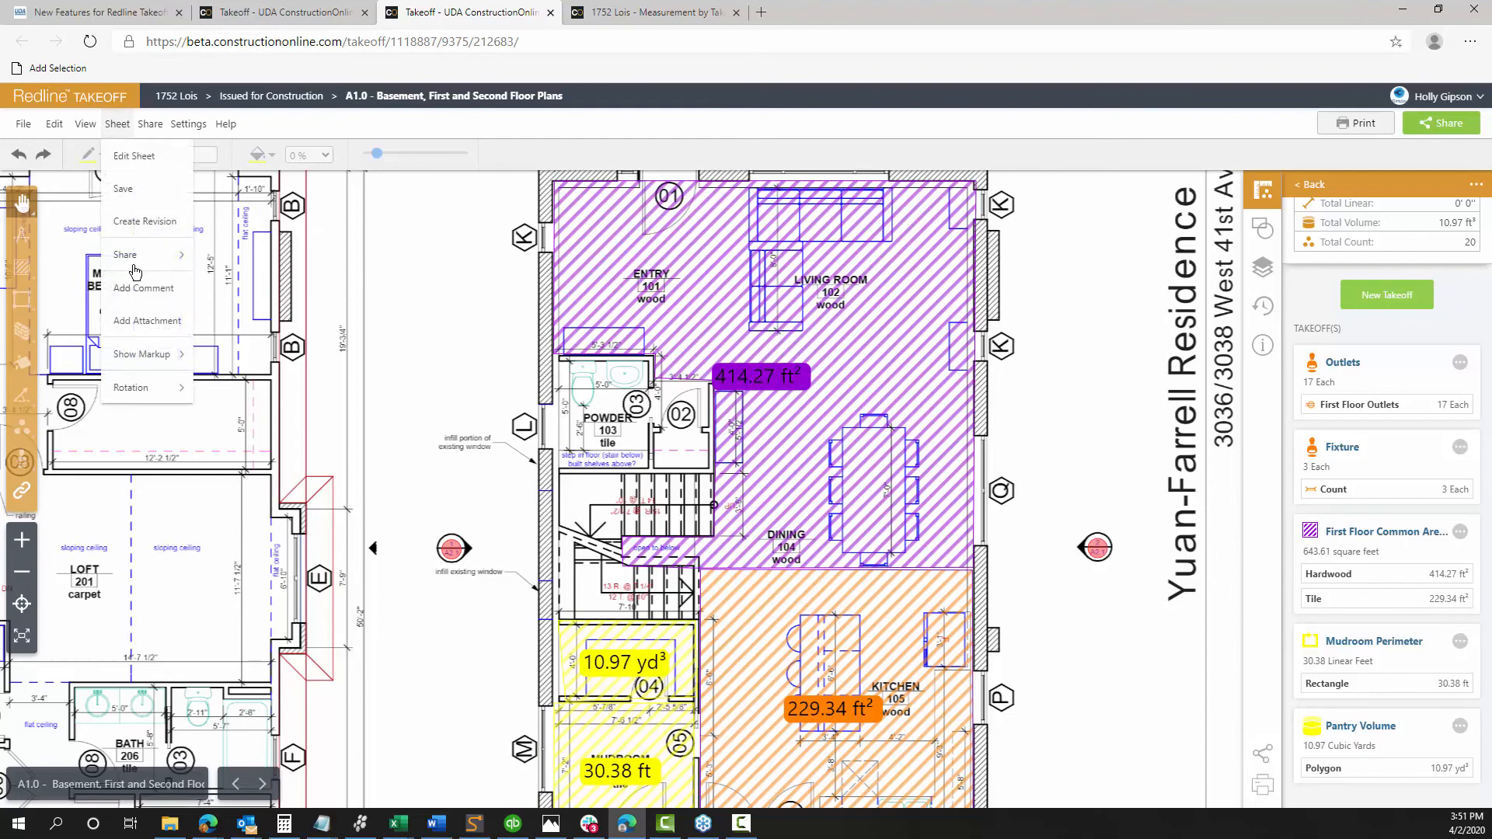
mouse_move(154, 259)
scroll(1044, 419, down, 1)
scroll(1044, 420, down, 1)
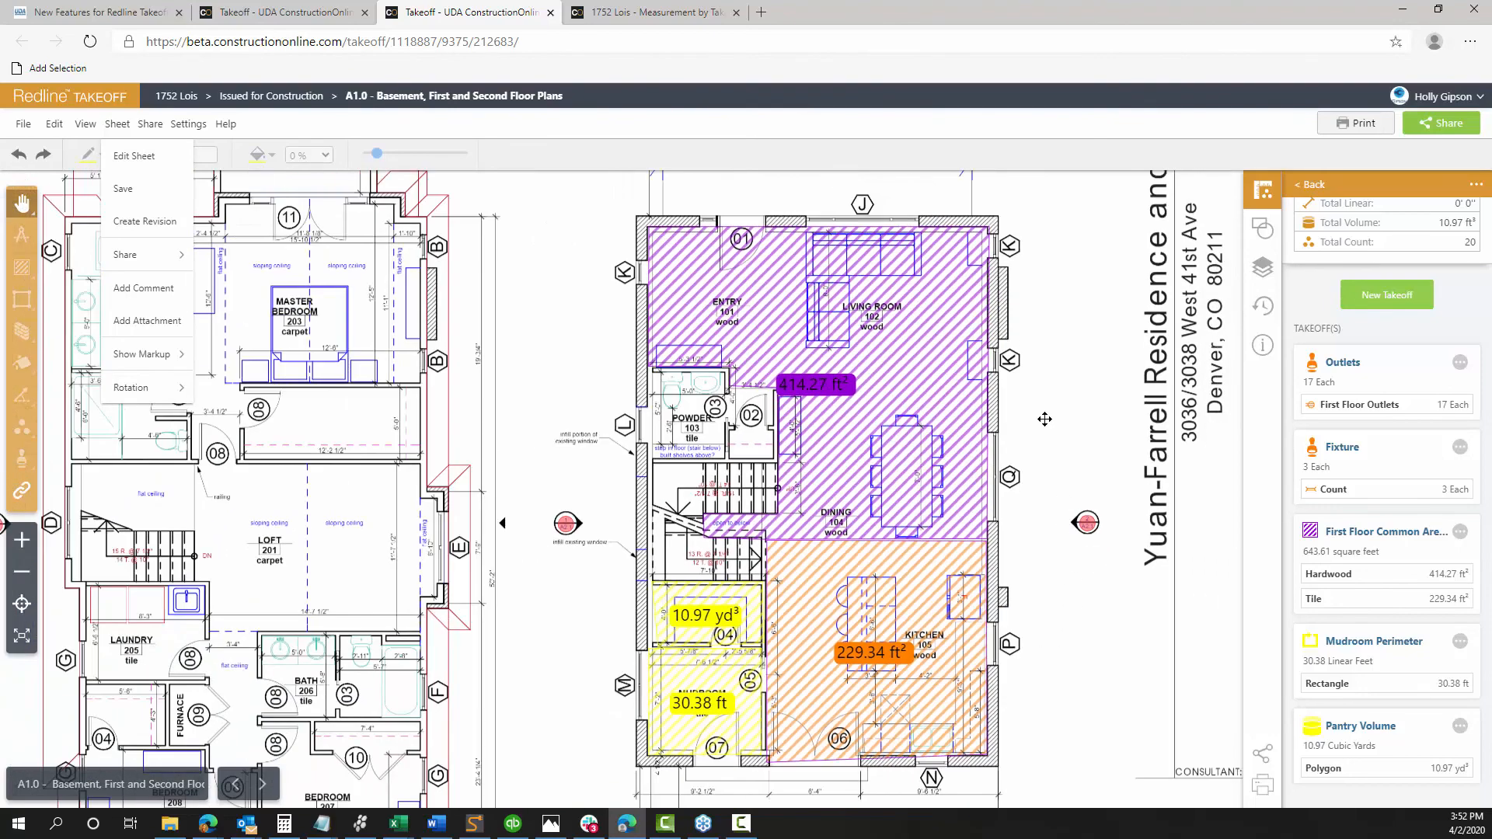
scroll(1044, 419, down, 1)
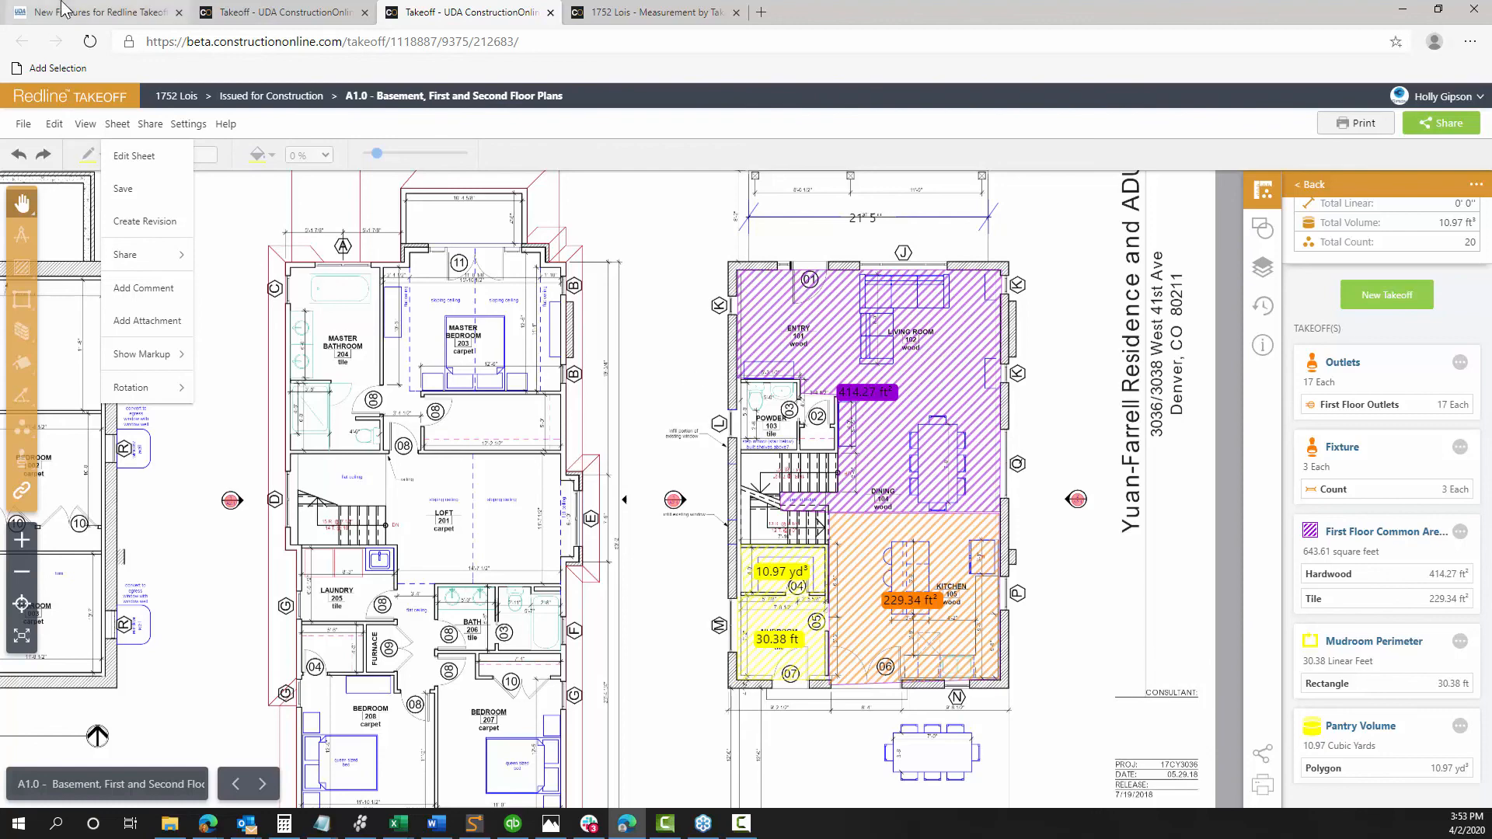
click(64, 9)
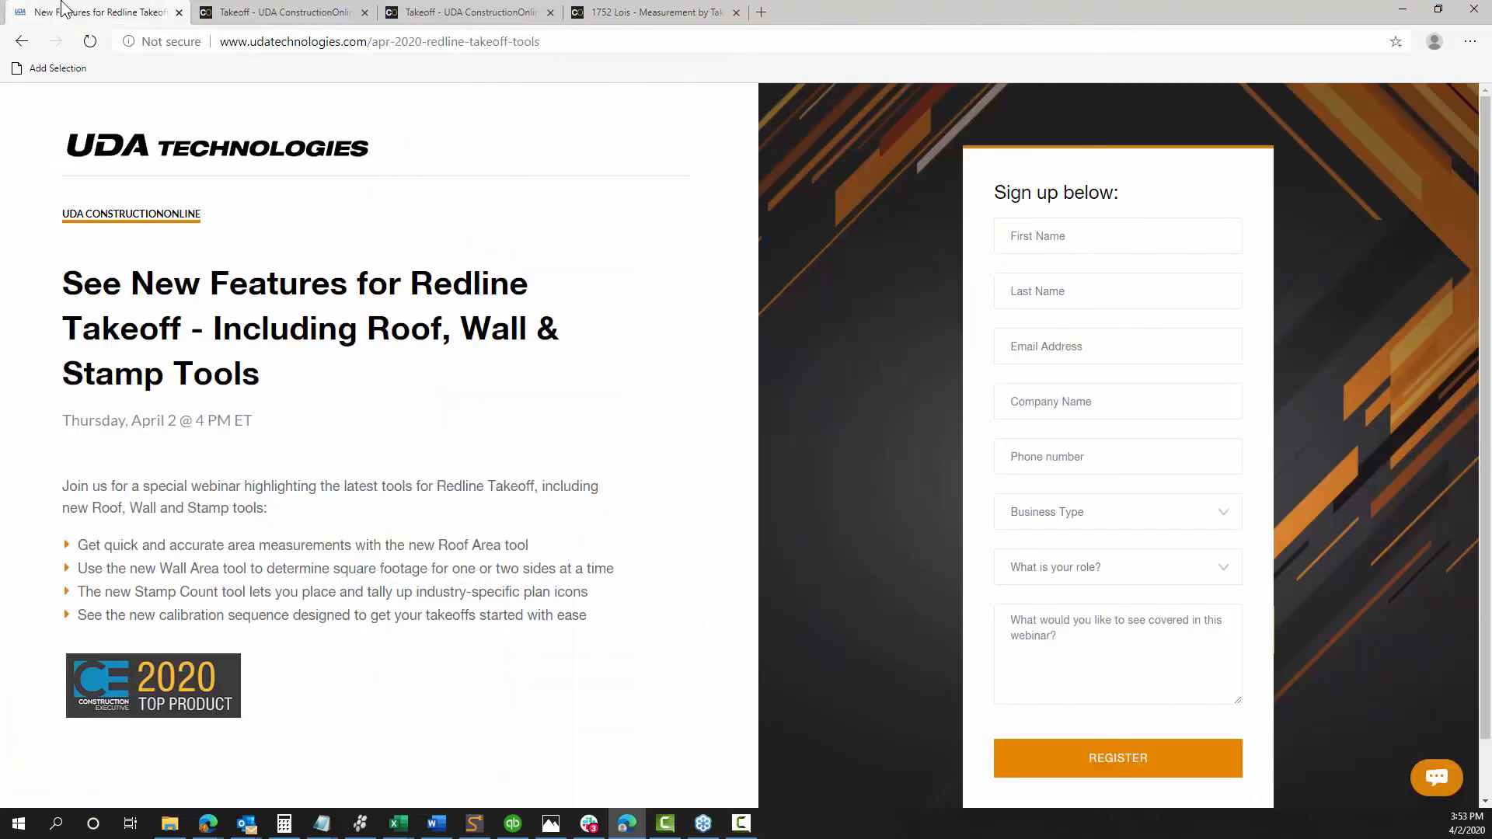
click(16, 41)
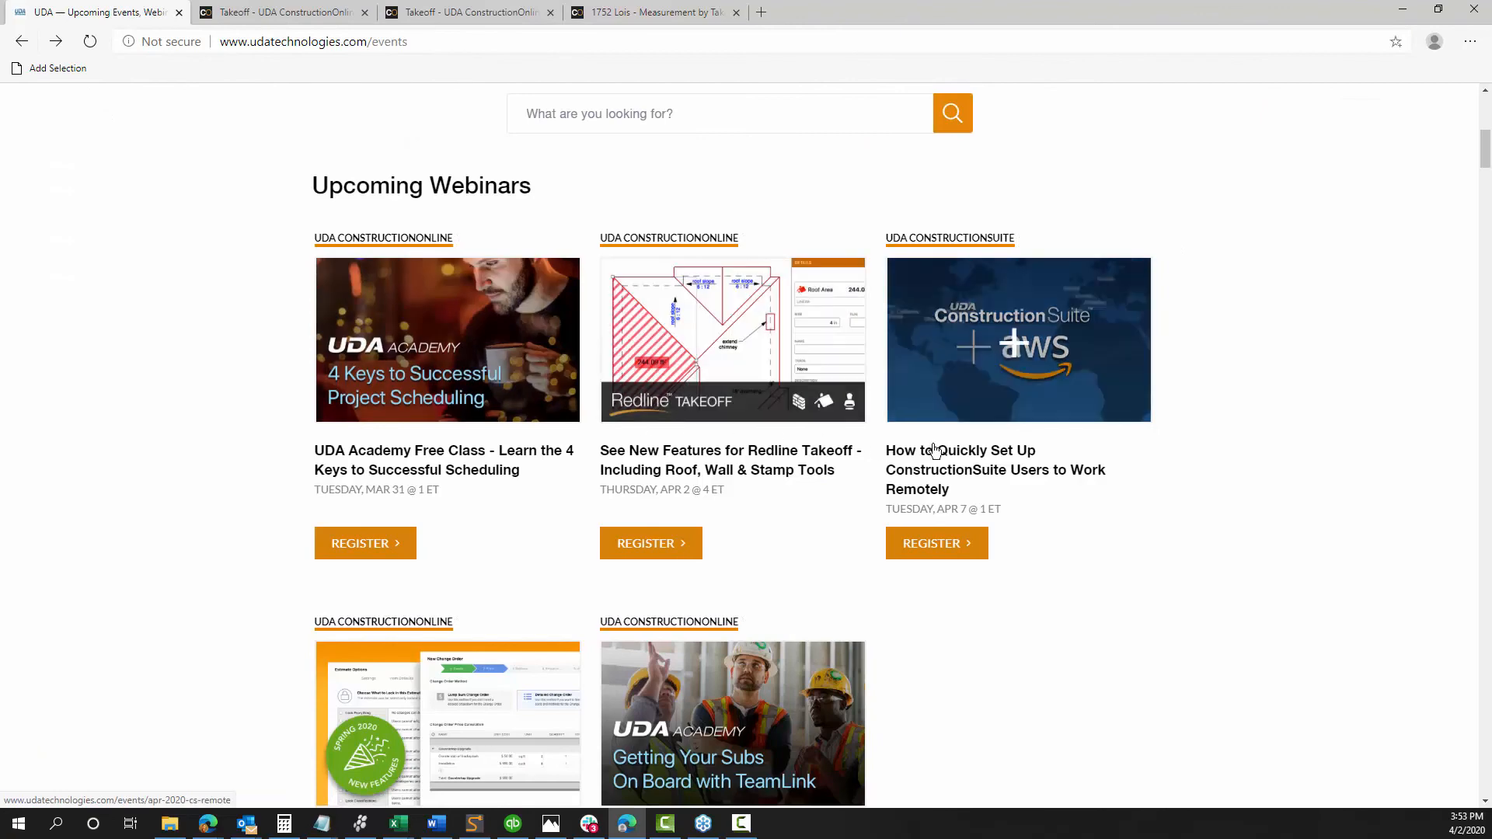
scroll(935, 452, down, 3)
scroll(1142, 404, up, 2)
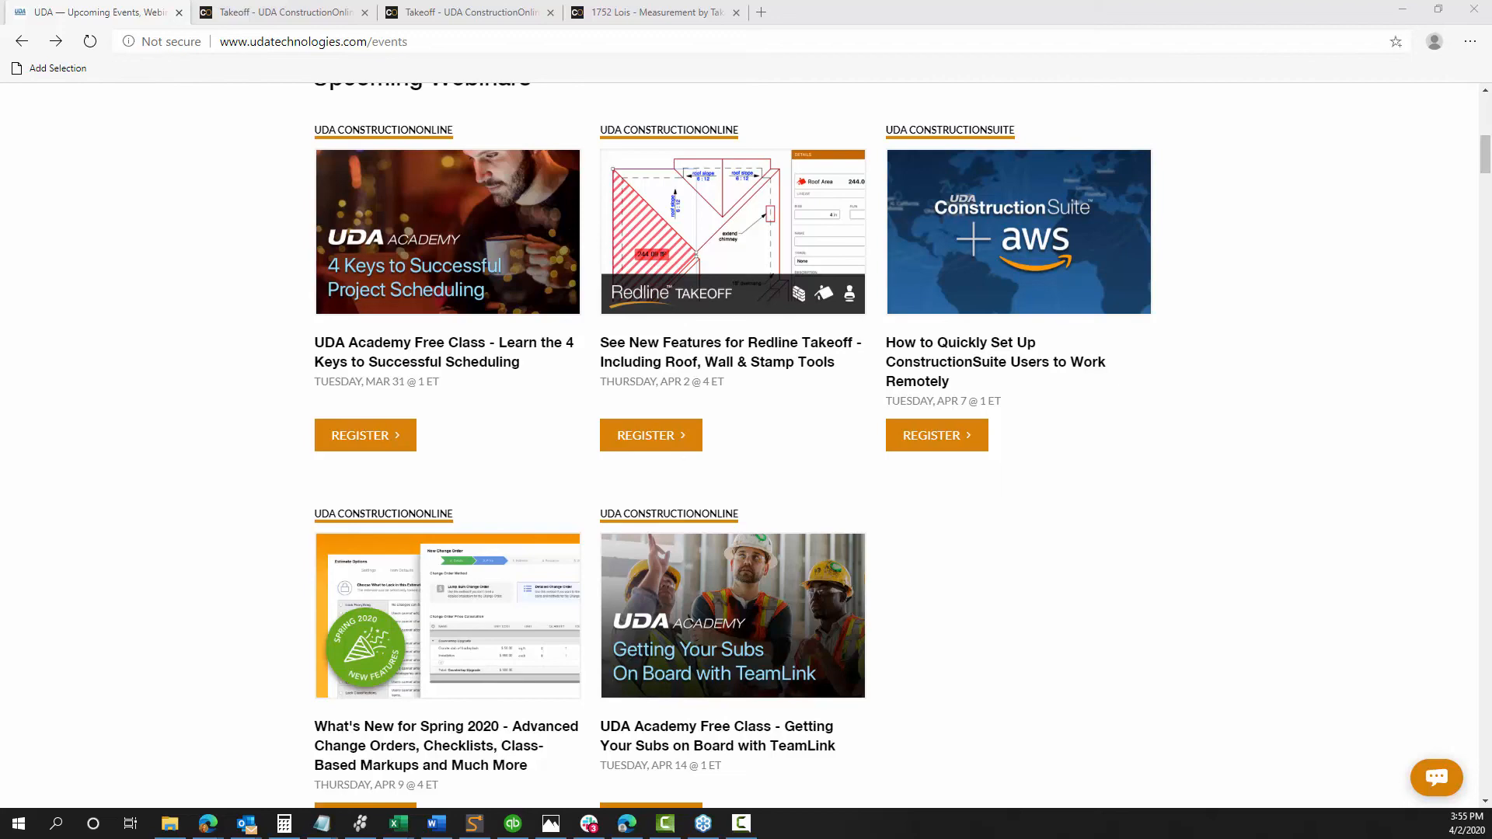
scroll(1269, 362, down, 2)
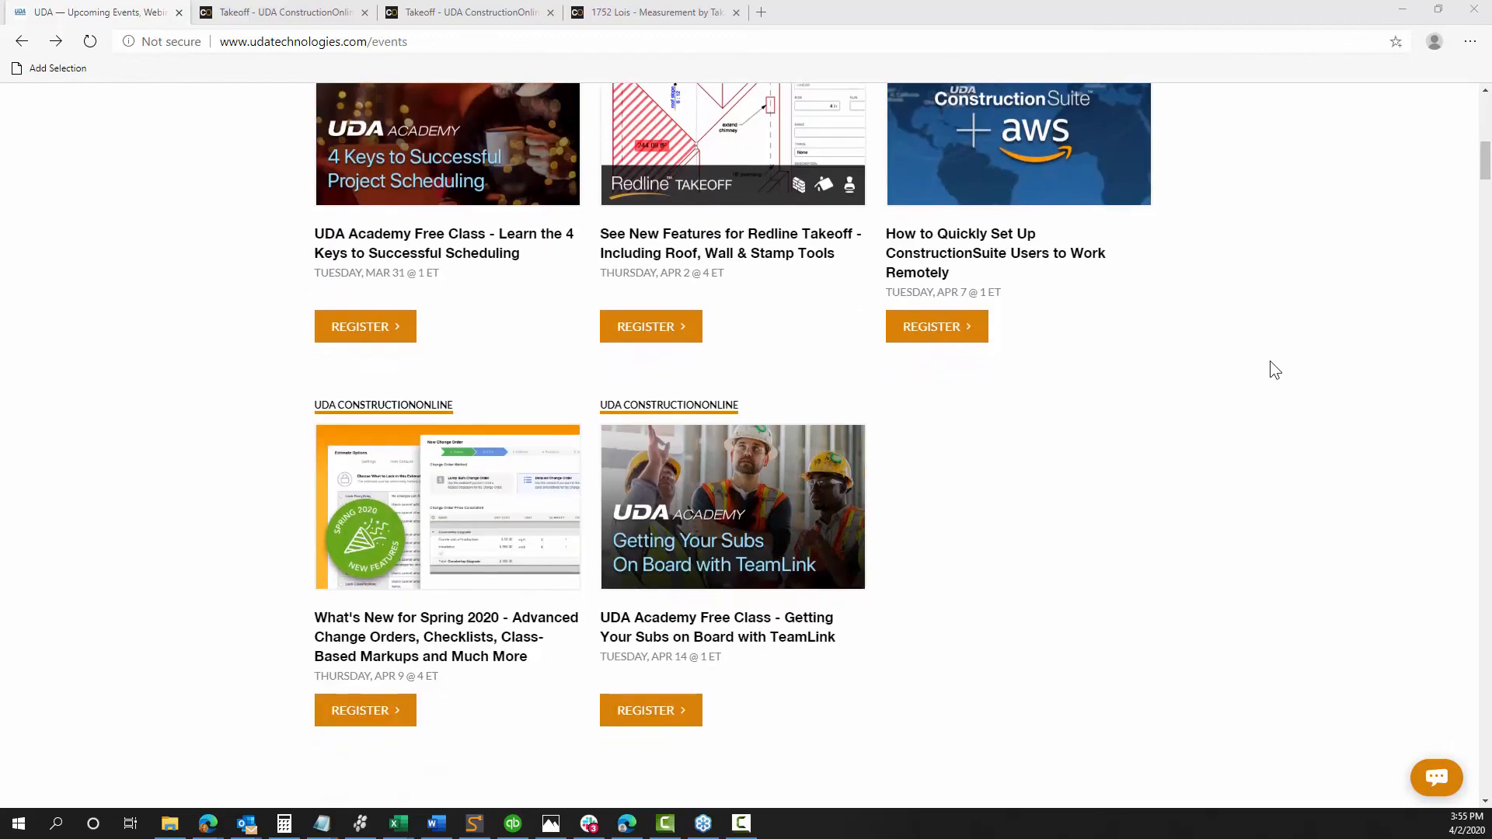
scroll(1269, 362, up, 2)
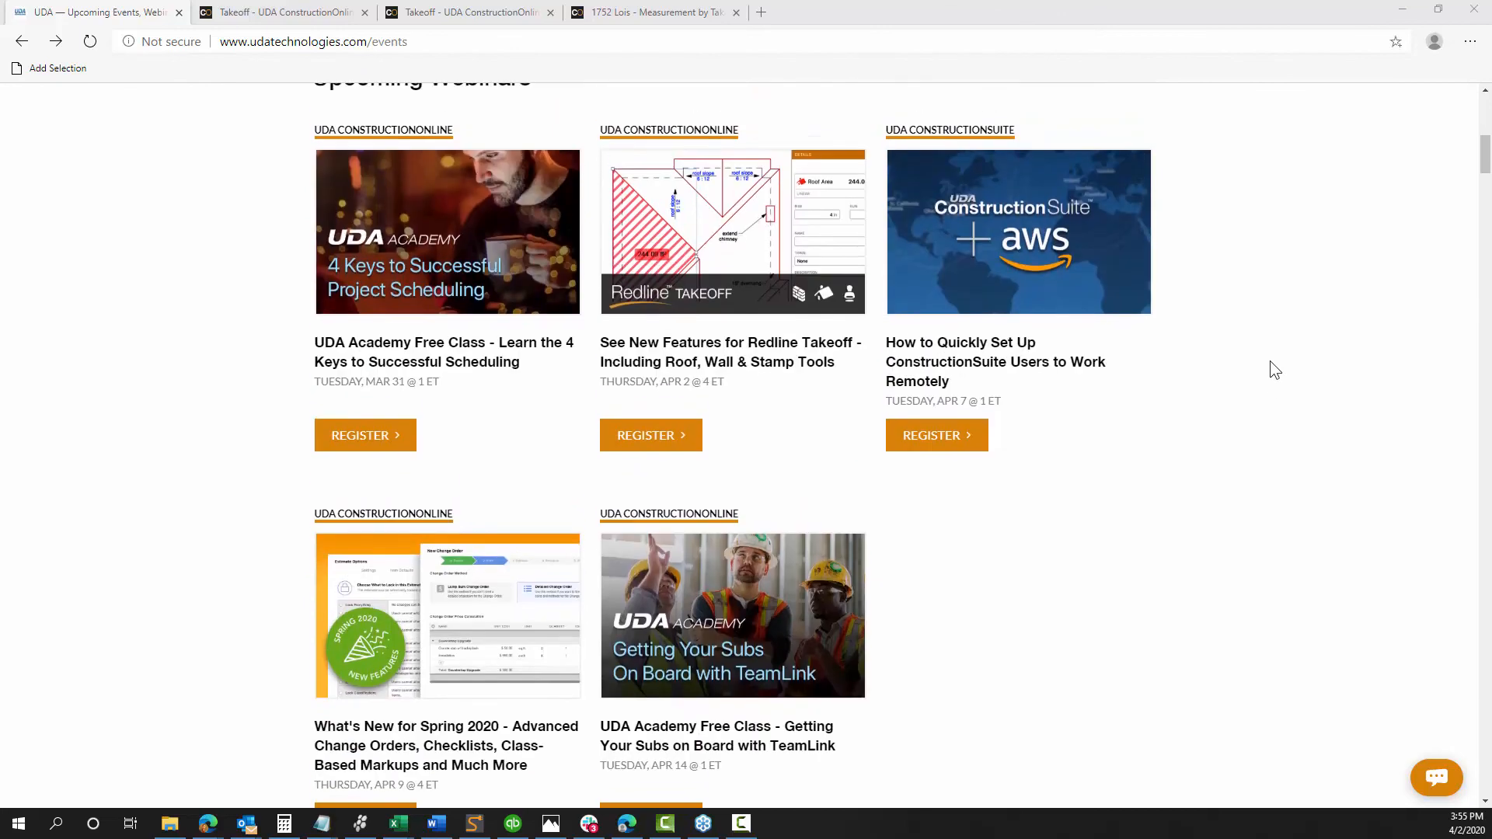